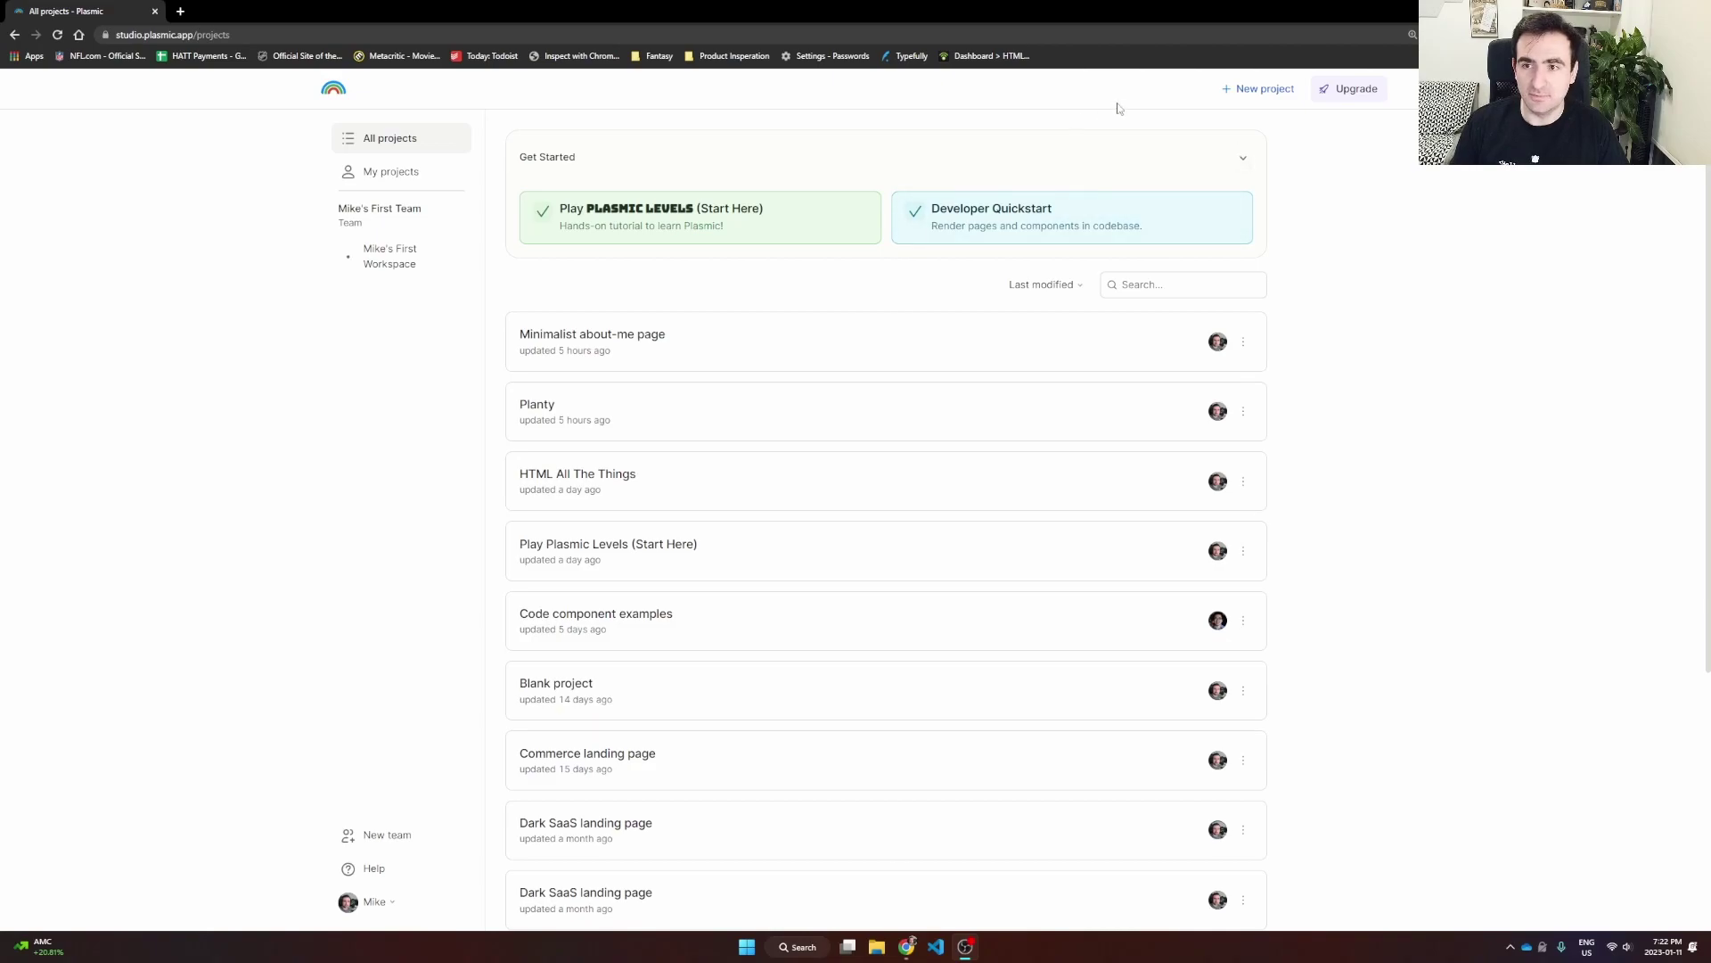
Step: Open the New Project dialog with blank project options and website templates
left_click(1241, 93)
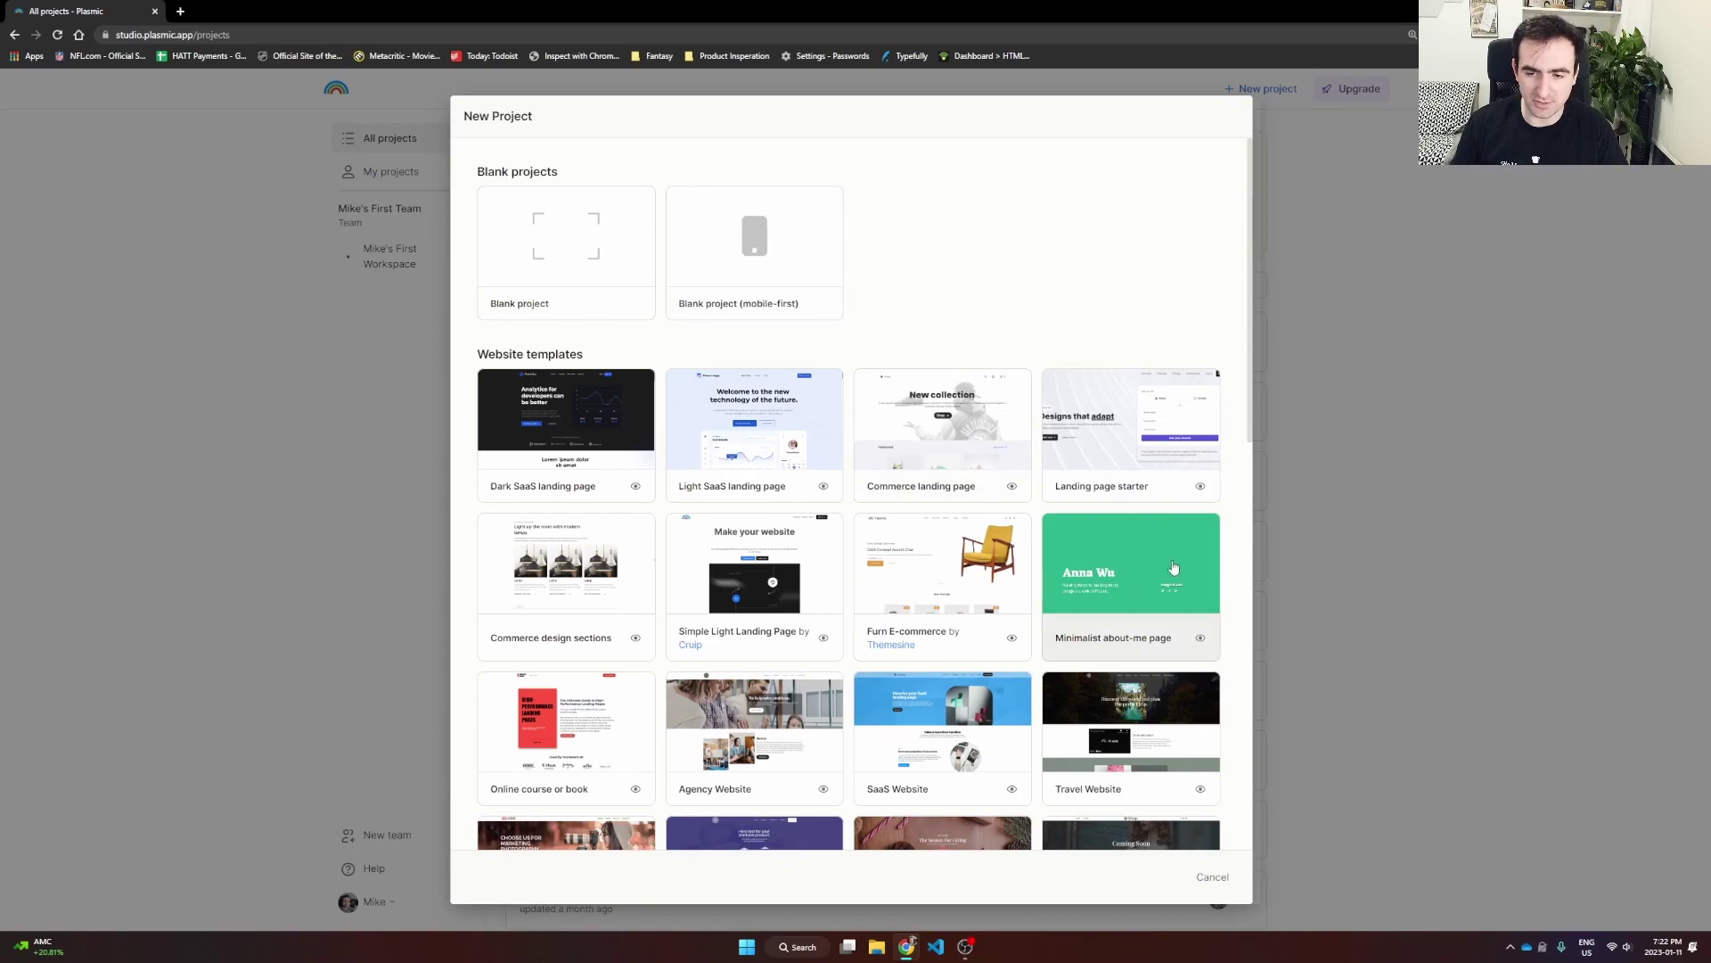
Step: Start a project from the Minimalist about-me page template and clear the selection on its Homepage
left_click(1143, 581)
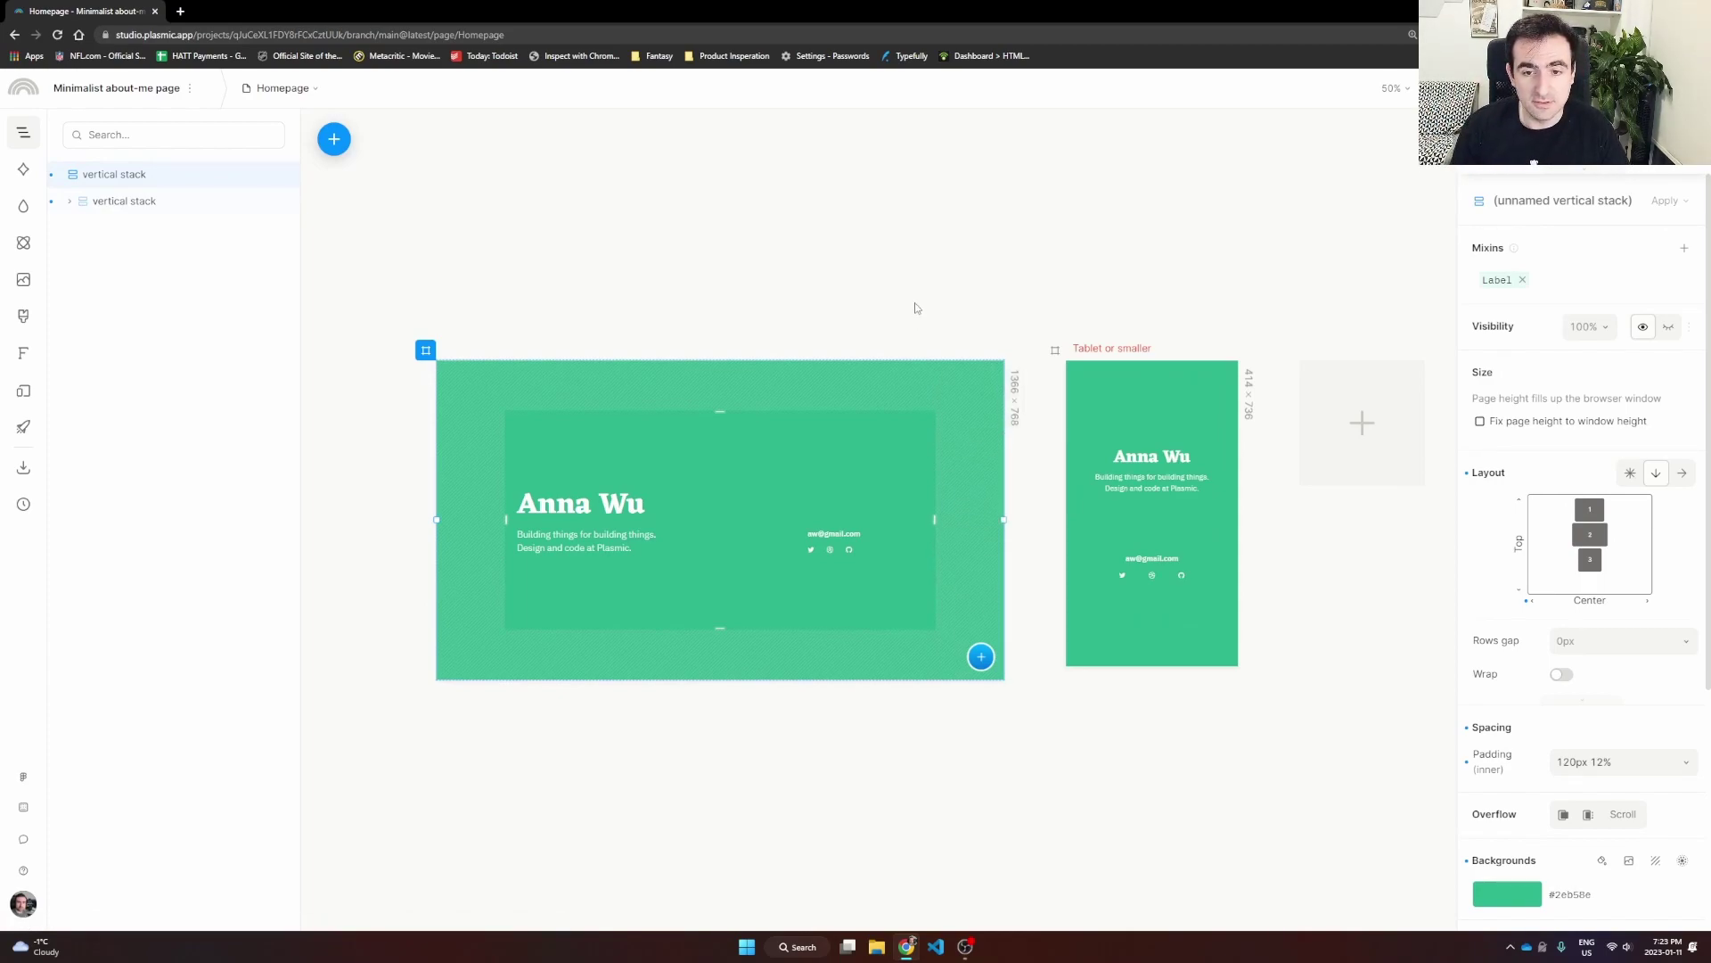
left_click(841, 329)
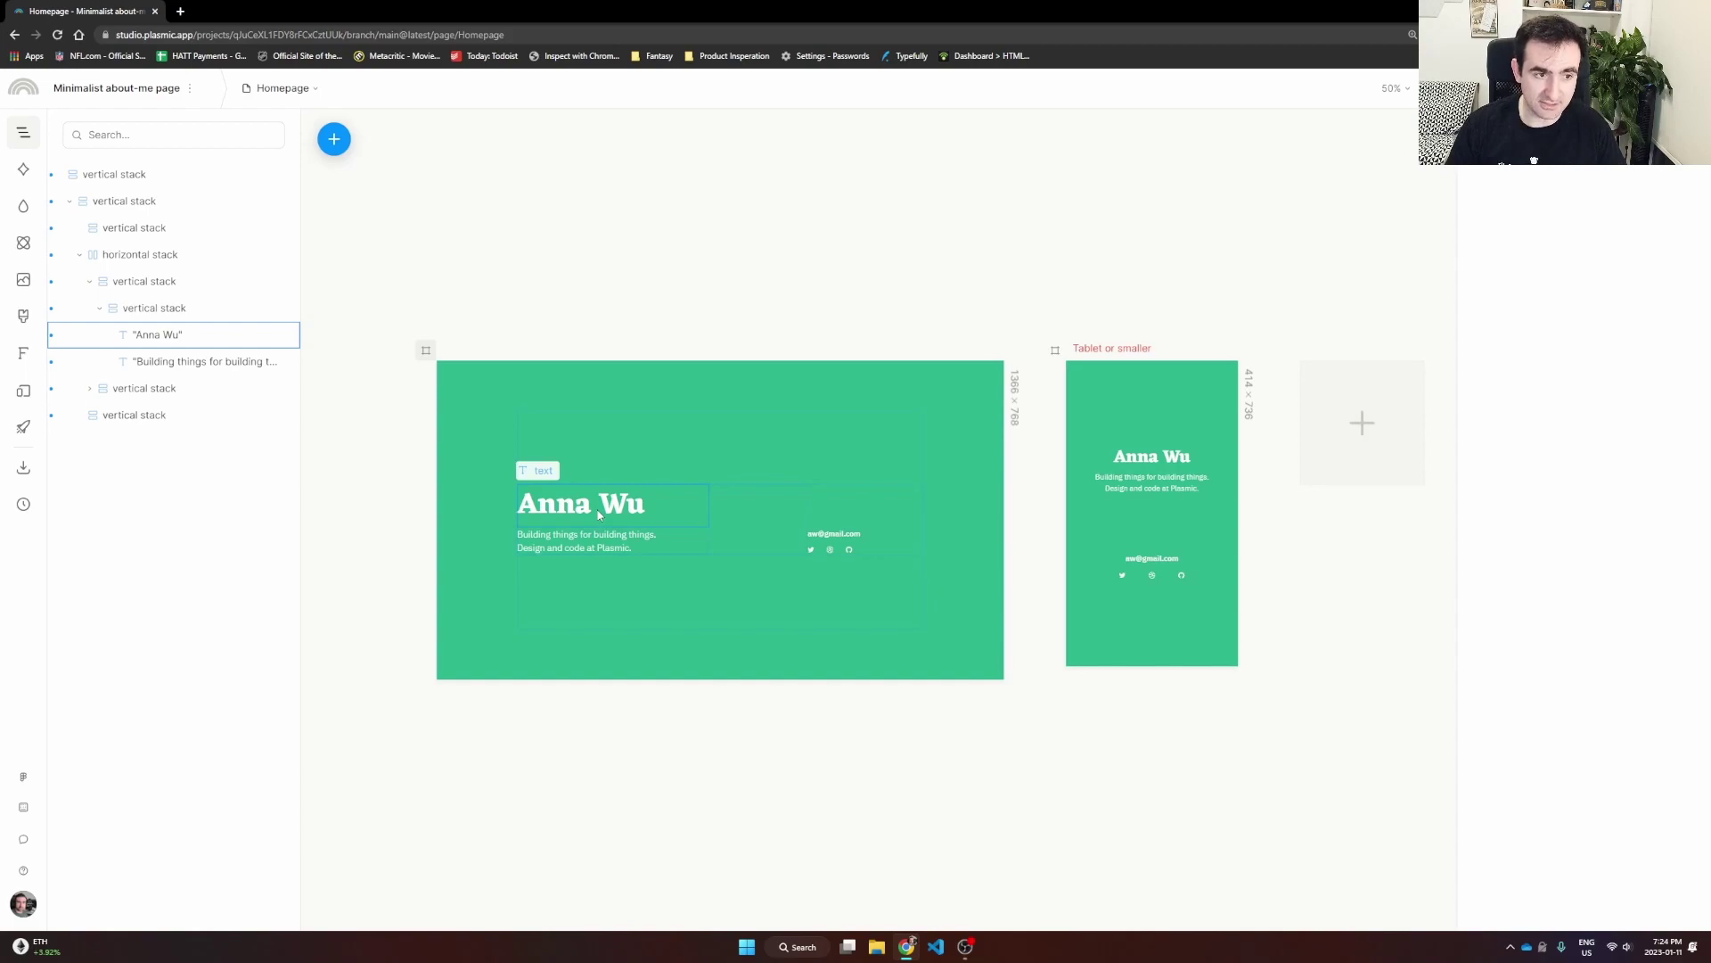
Step: Overwrite the desktop heading's placeholder name with the owner's full name
left_click(599, 515)
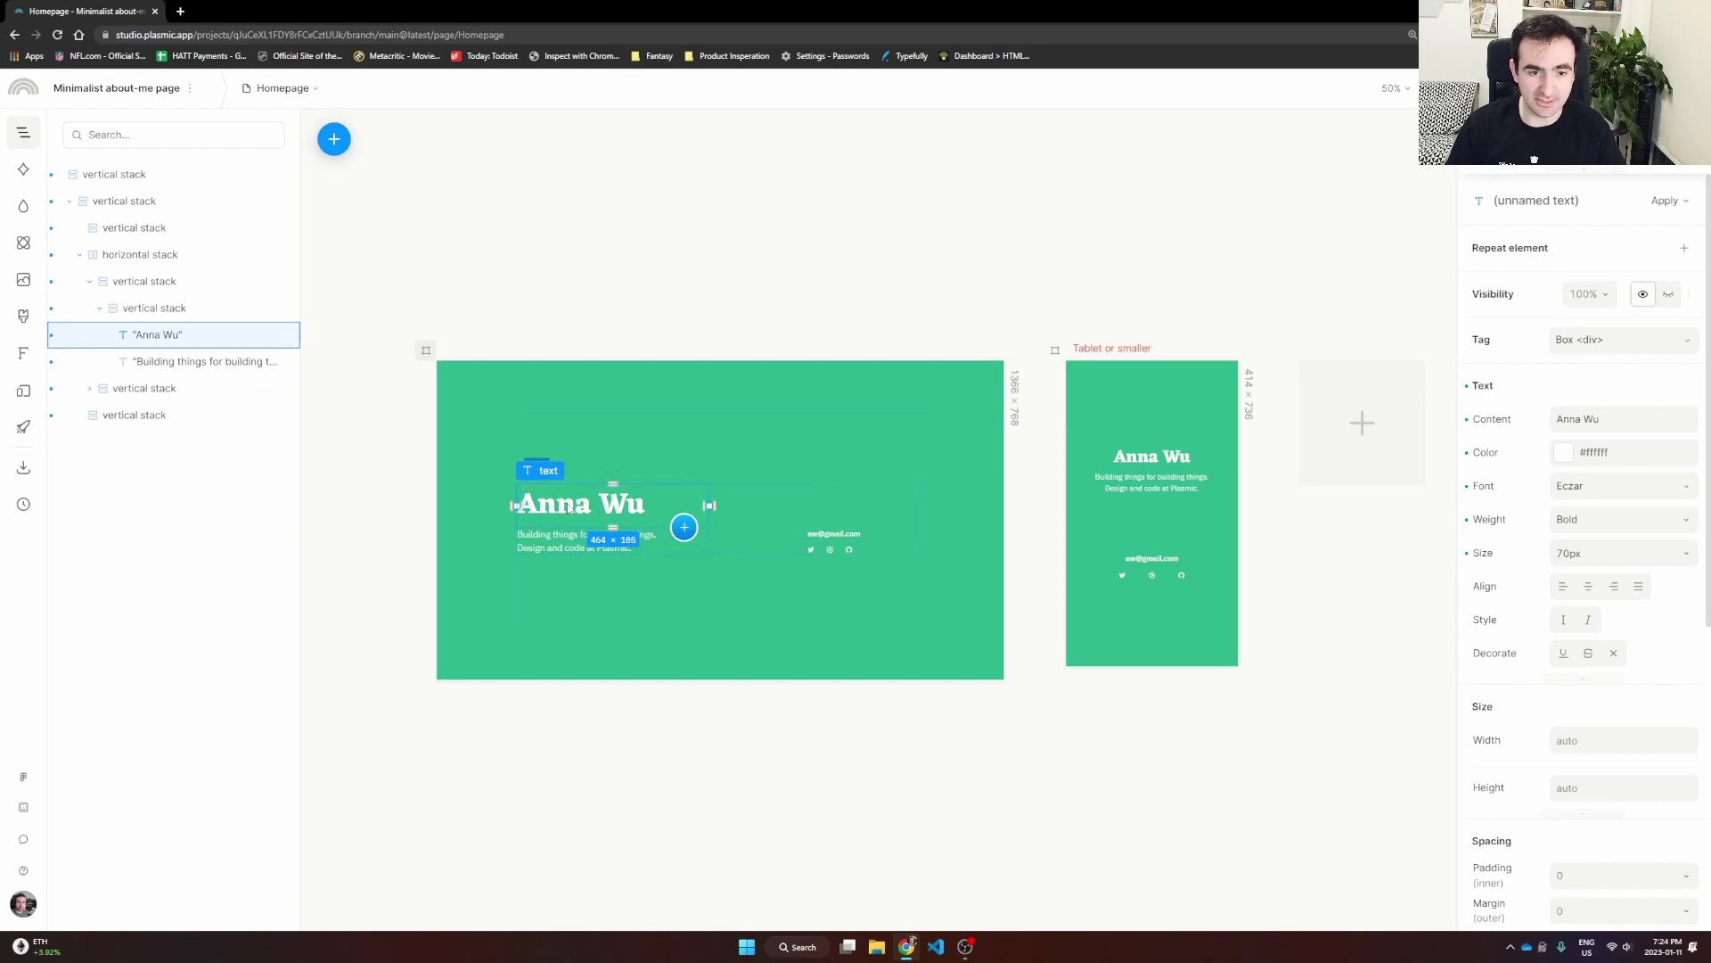
double_click(570, 509)
type("M")
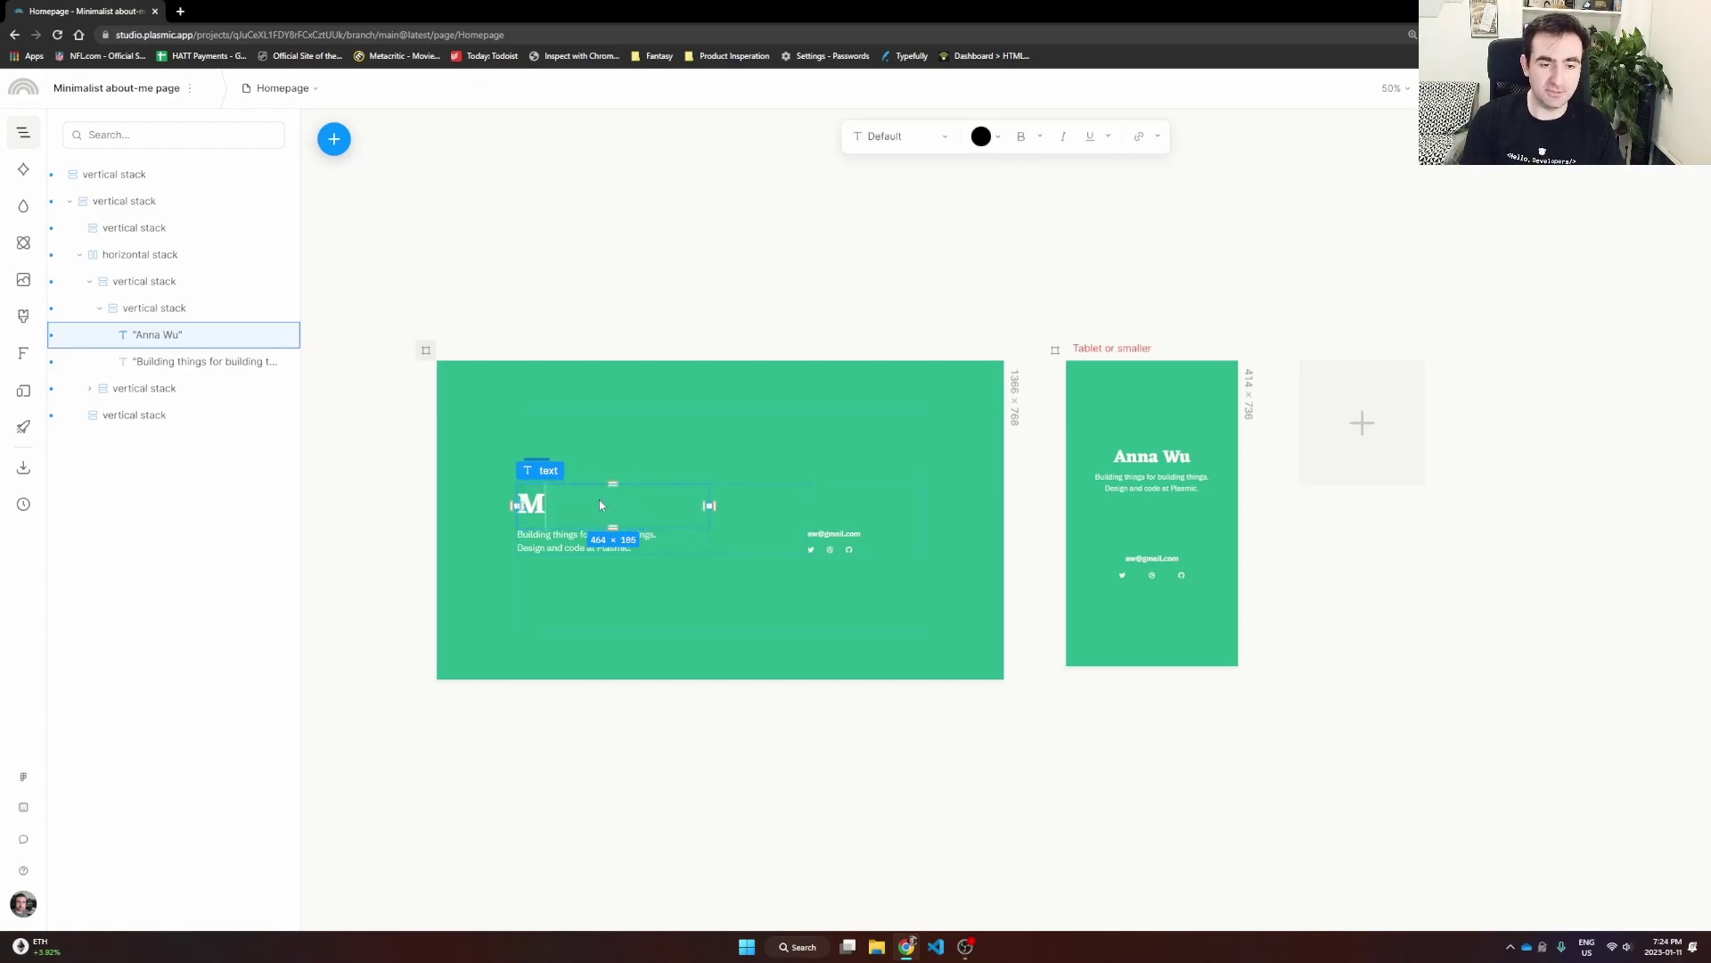
type("ike Karan")
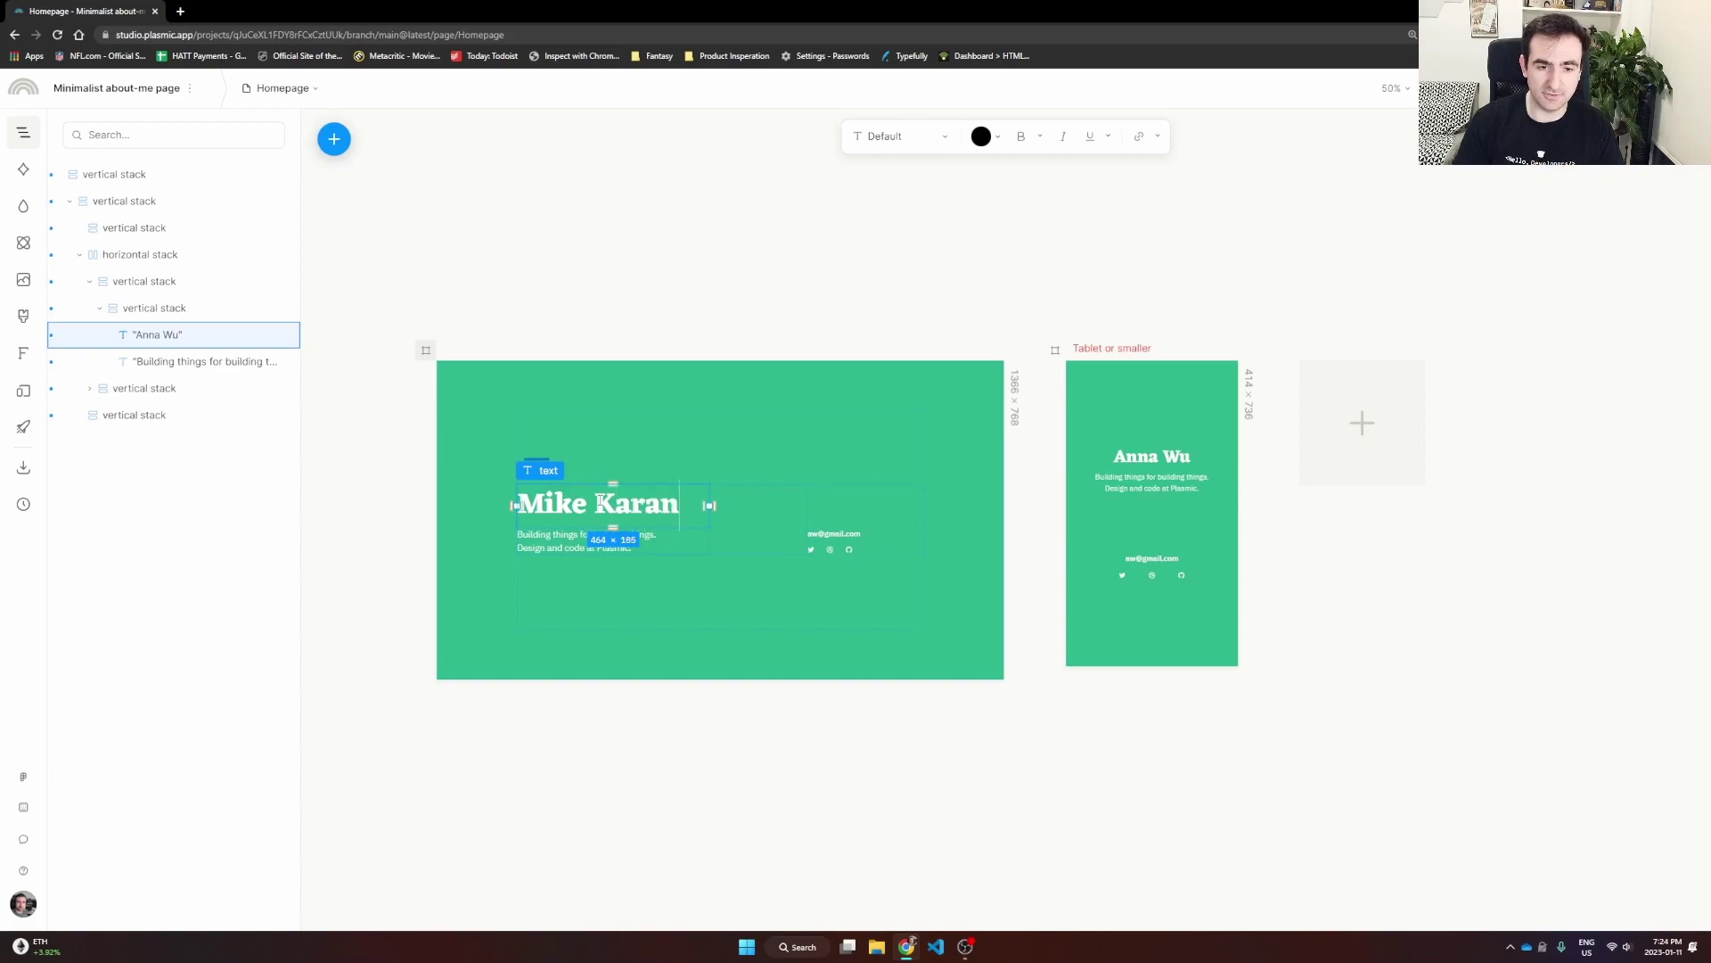
Step: Replace the Copyable Link's sample address with the owner's e-mail, correcting the typo
left_click(835, 534)
double_click(835, 534)
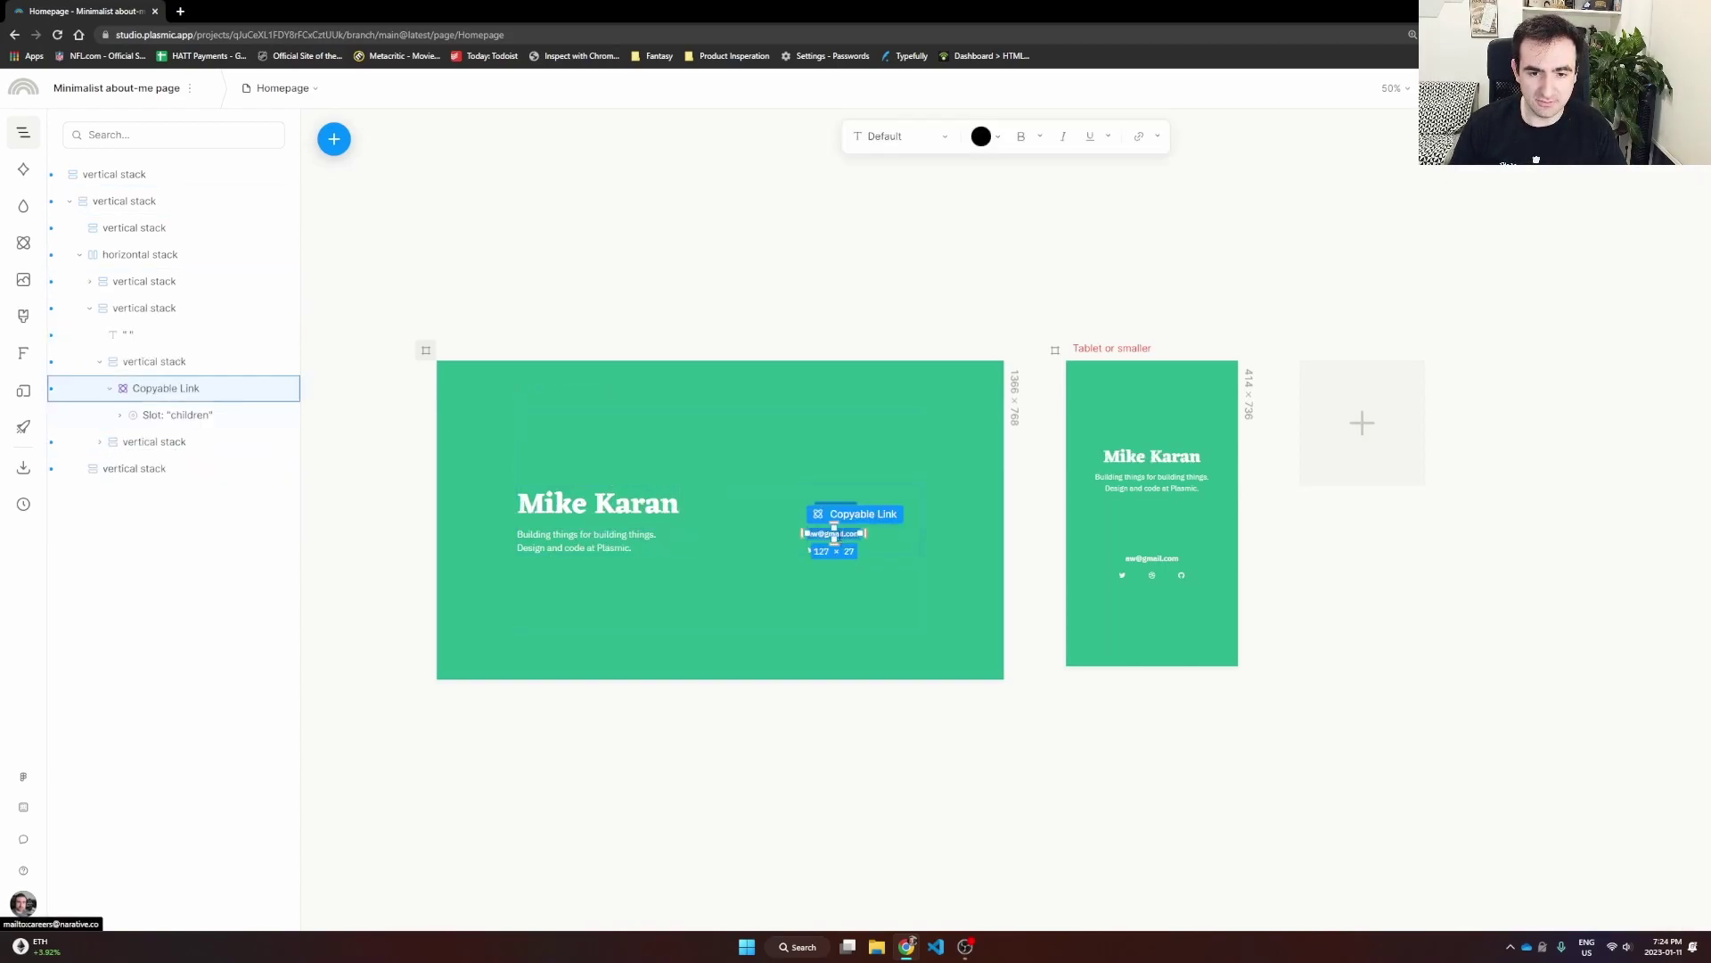
key("ctrl+a")
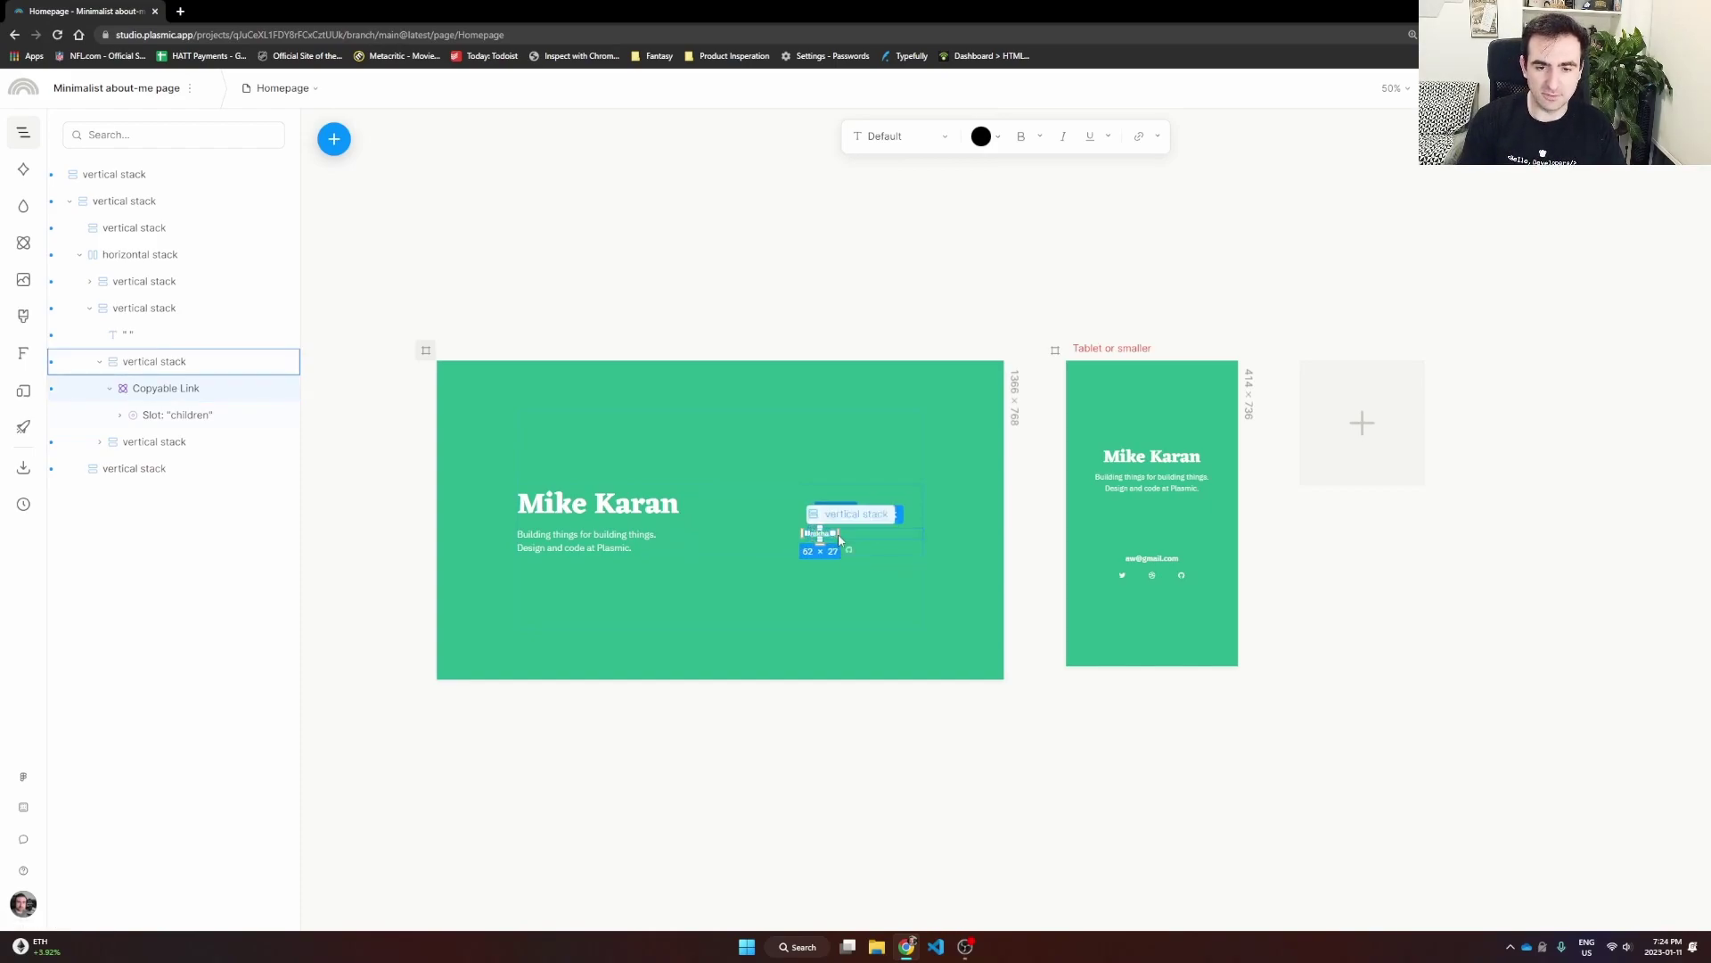
key("BackSpace")
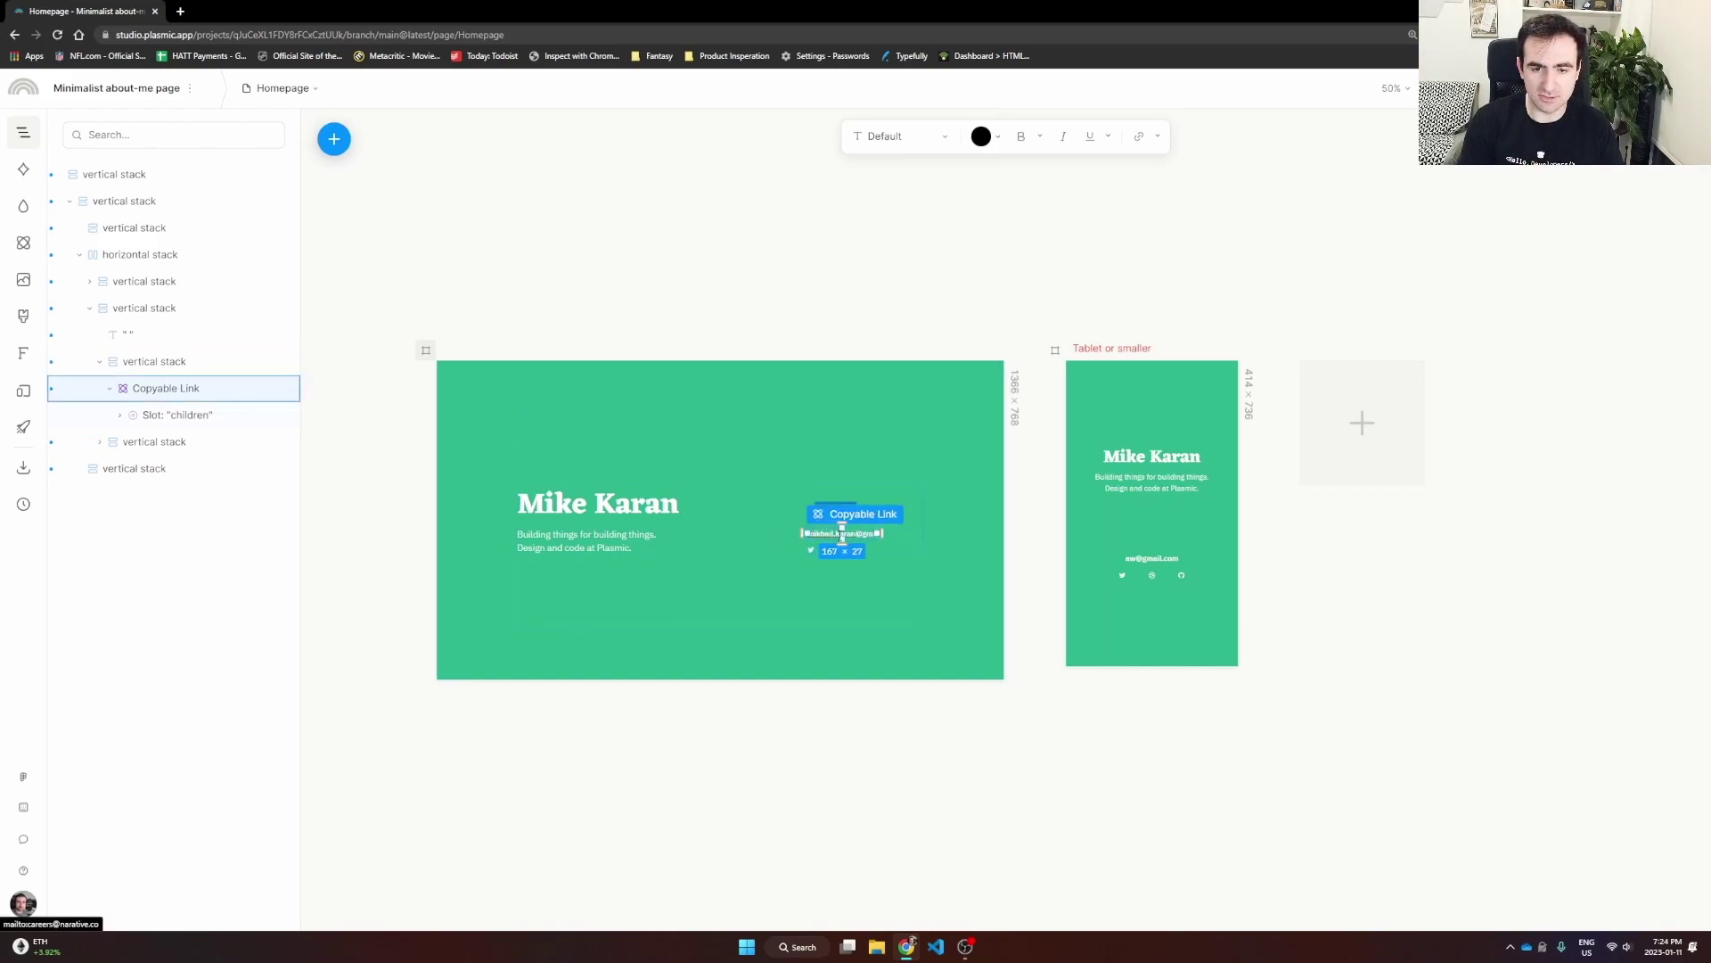
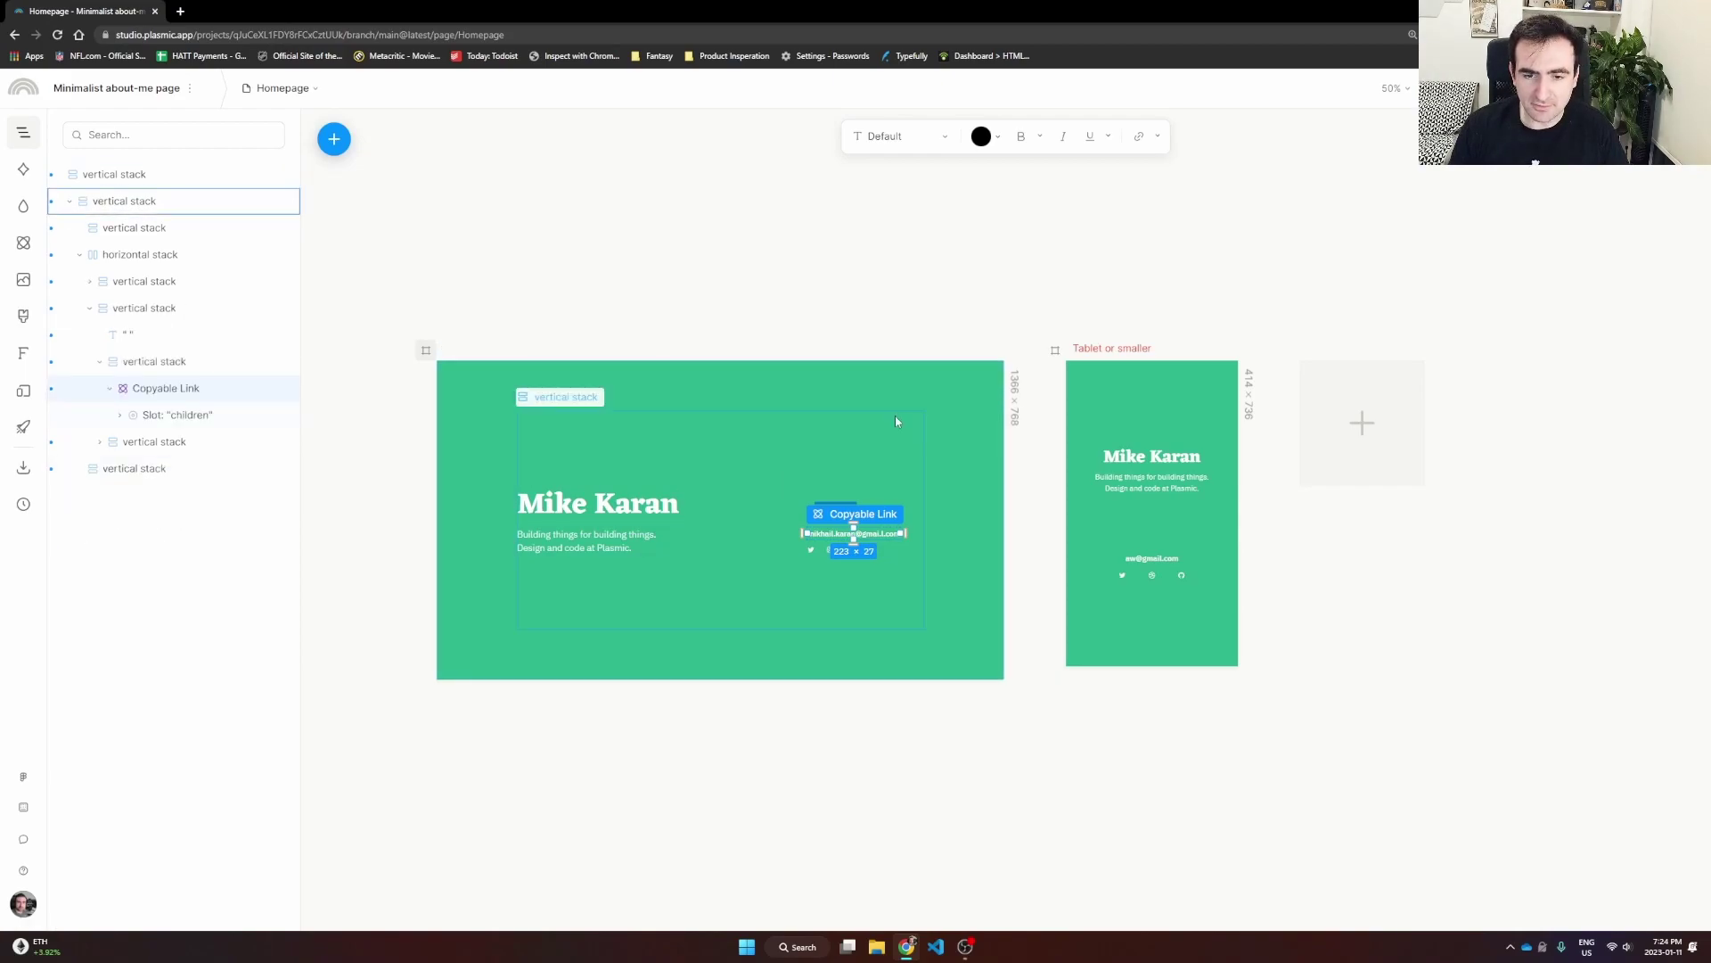
key("Escape")
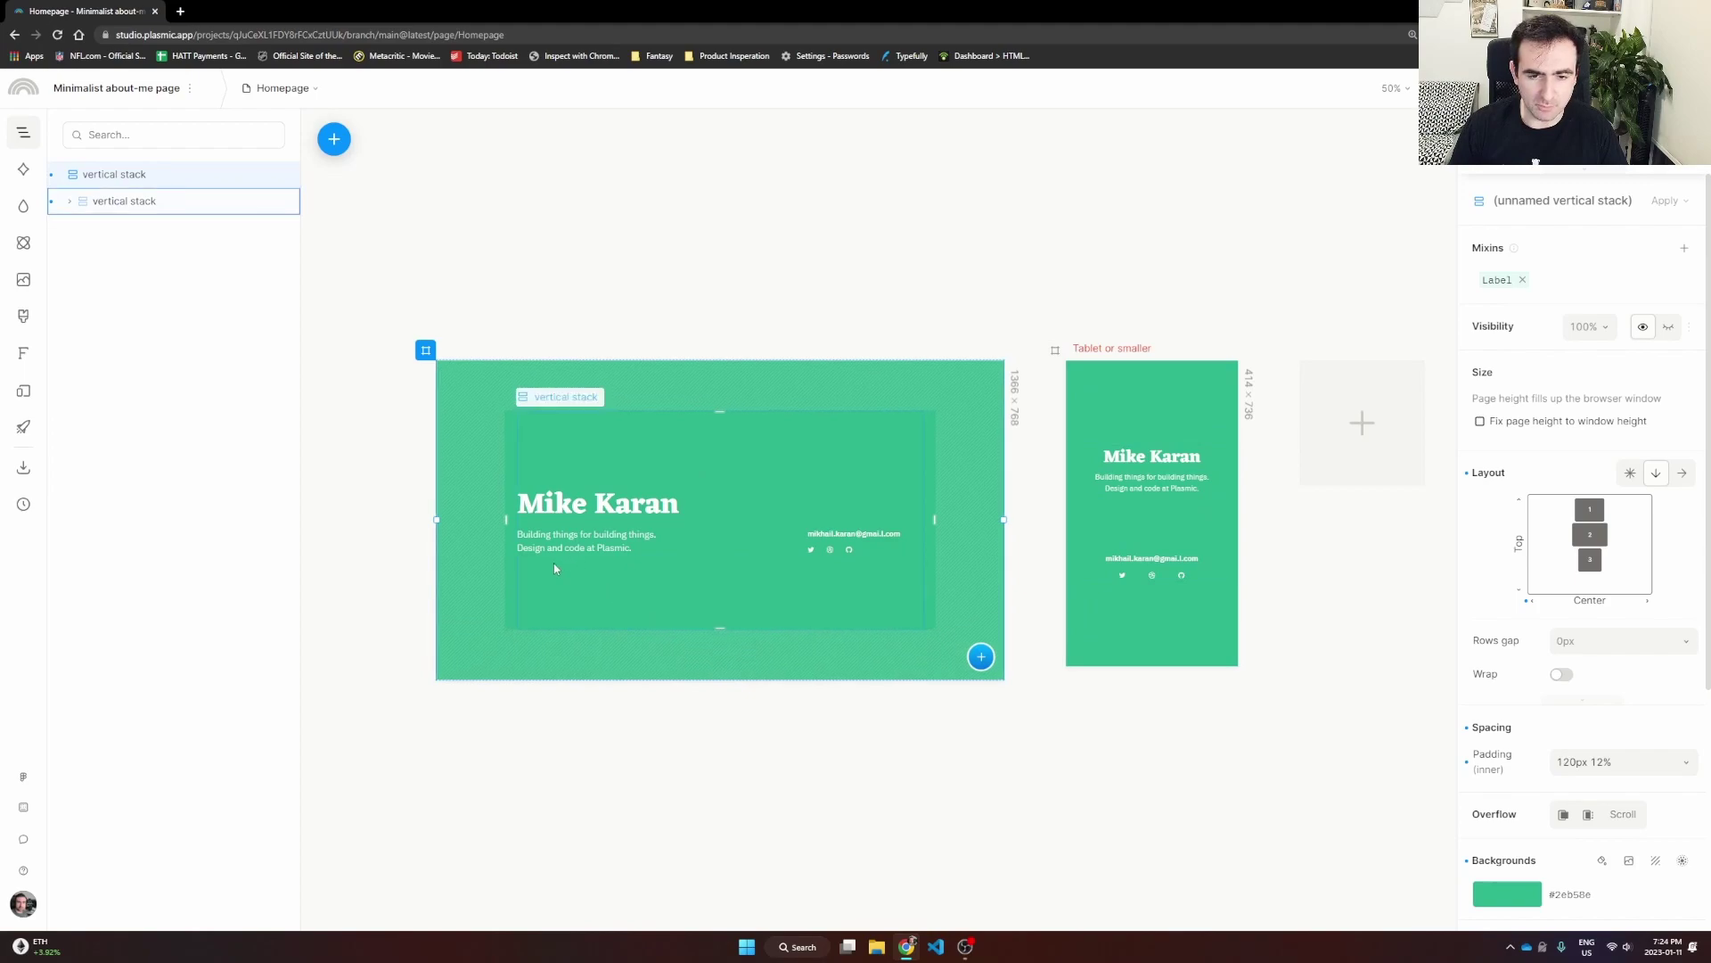
Step: Clear the canvas selection and show the list with Homepage and Copyable Link
left_click(376, 466)
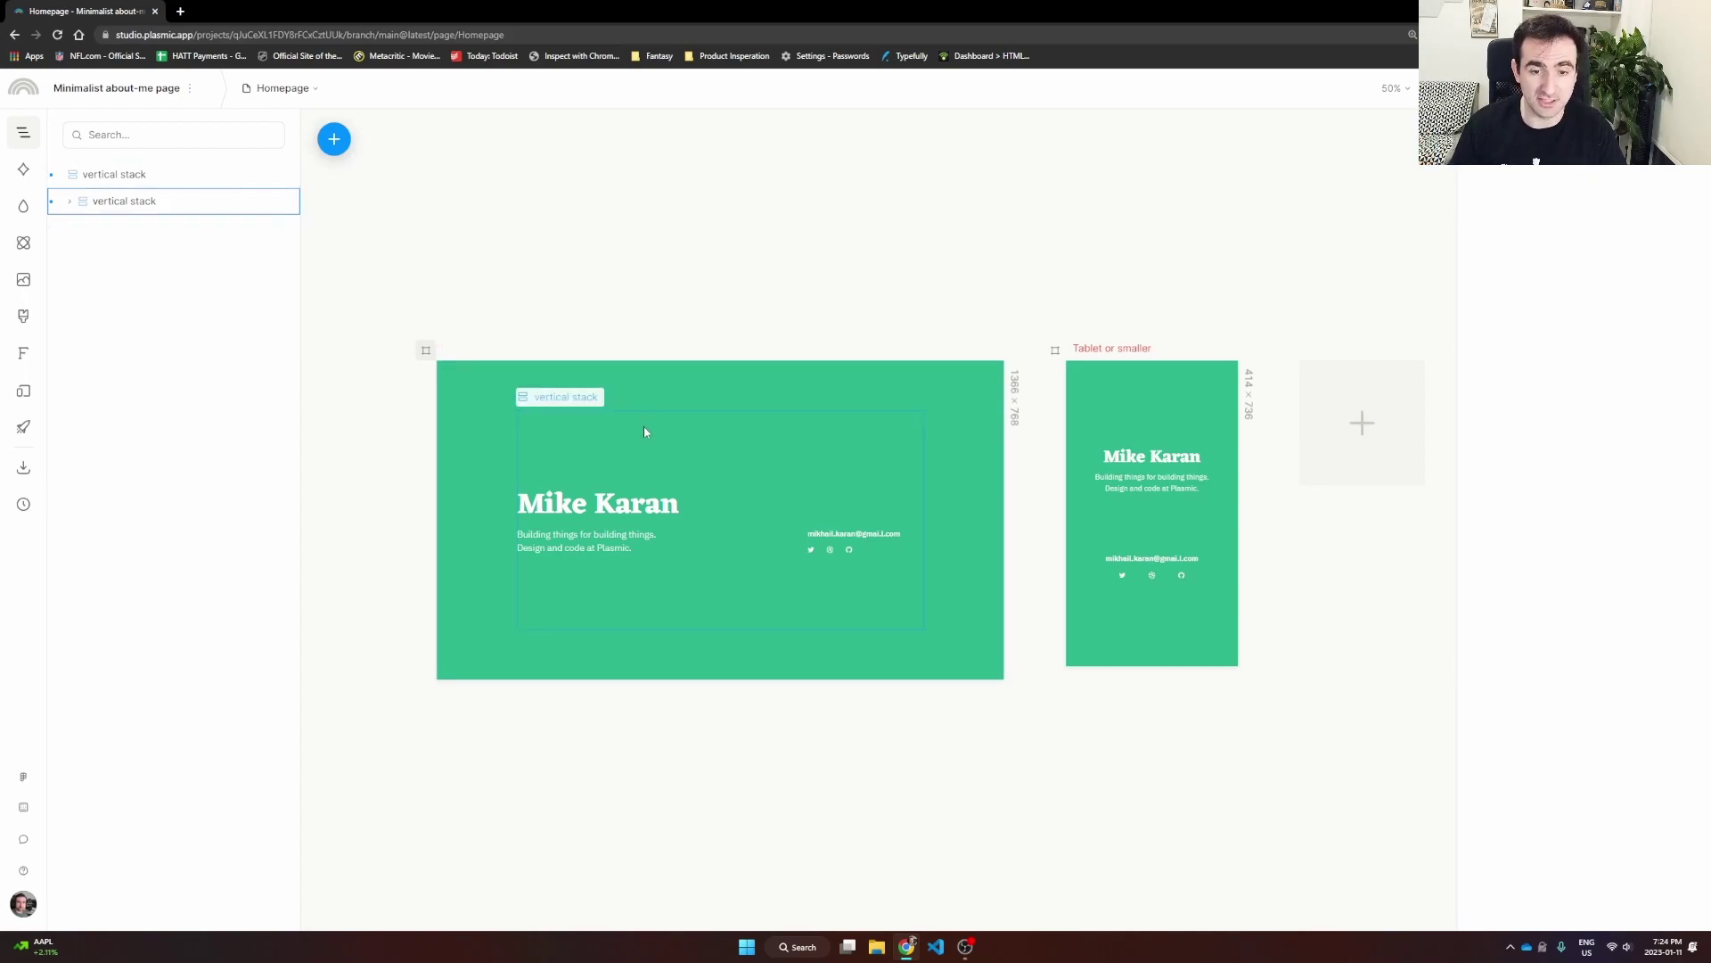
left_click(310, 89)
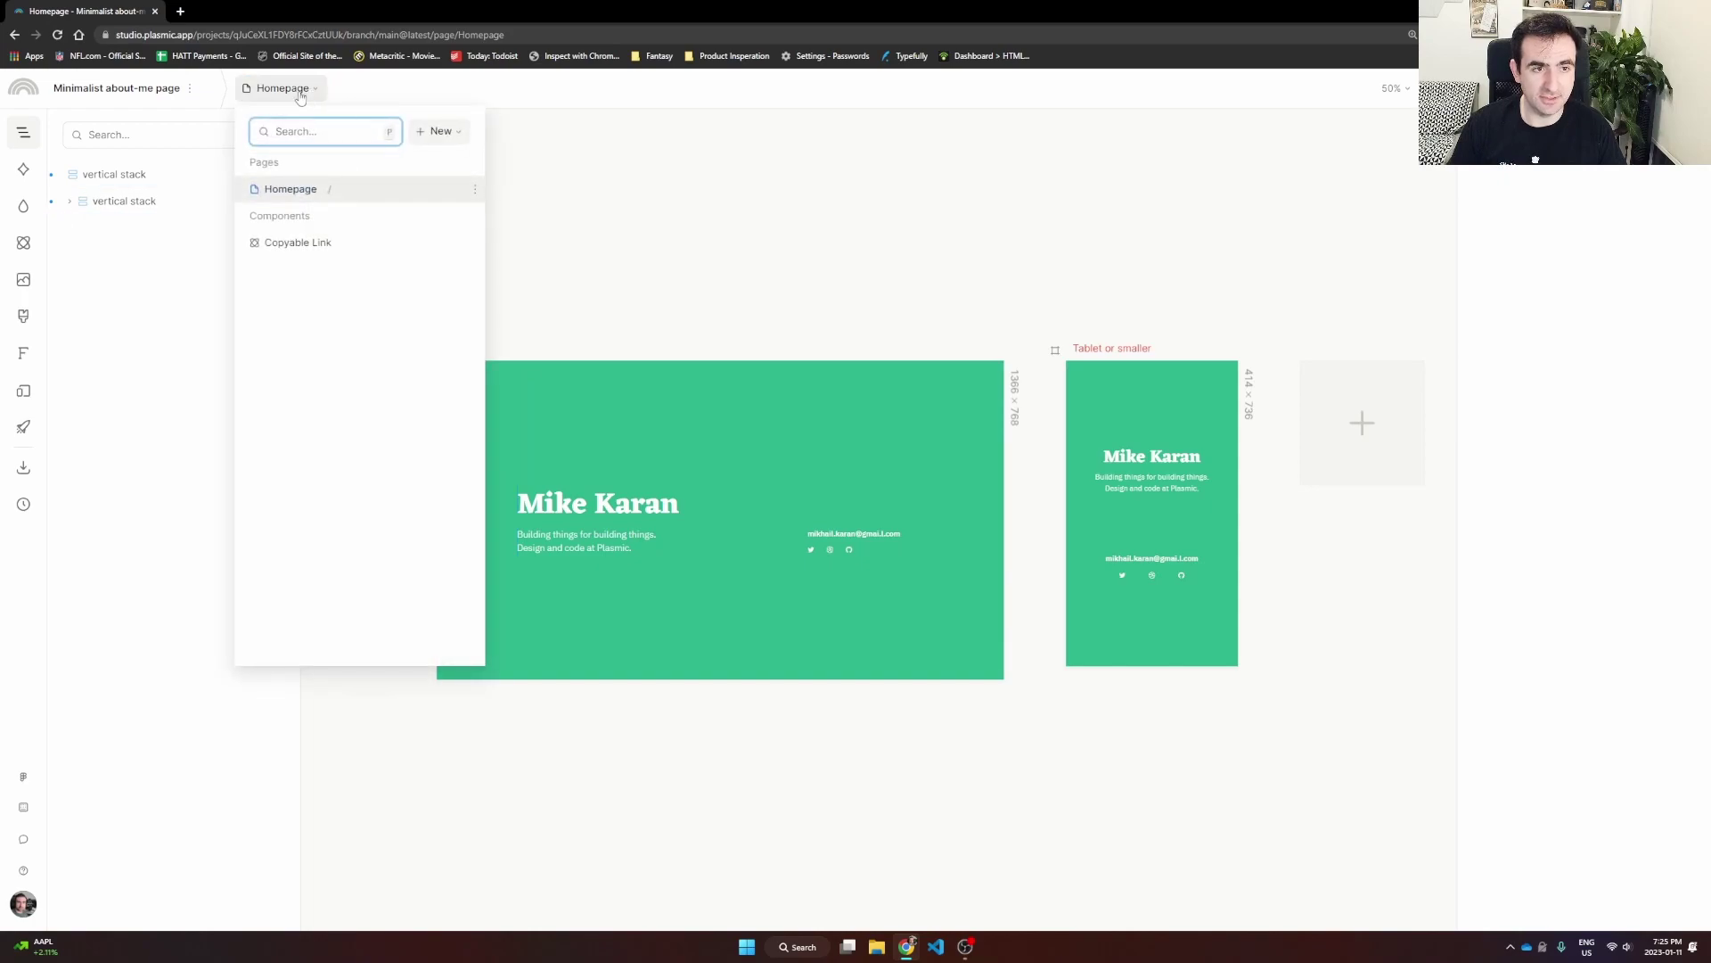
Step: Add a new empty component named 'Project Card'
left_click(435, 136)
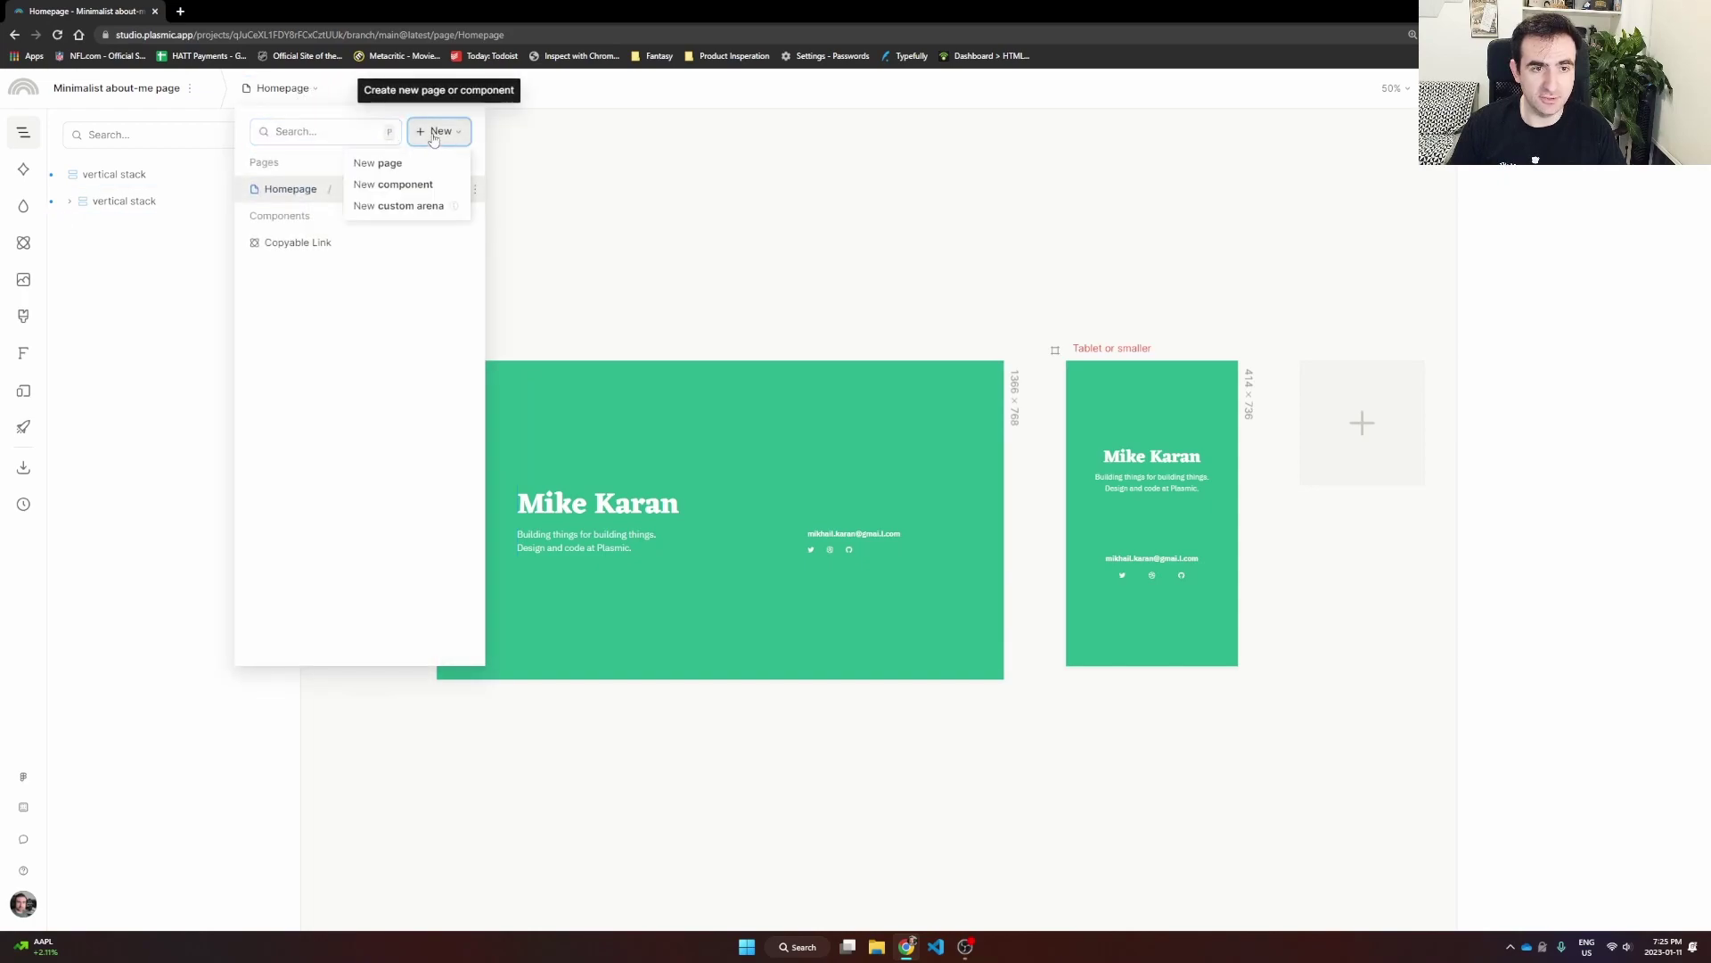
left_click(387, 187)
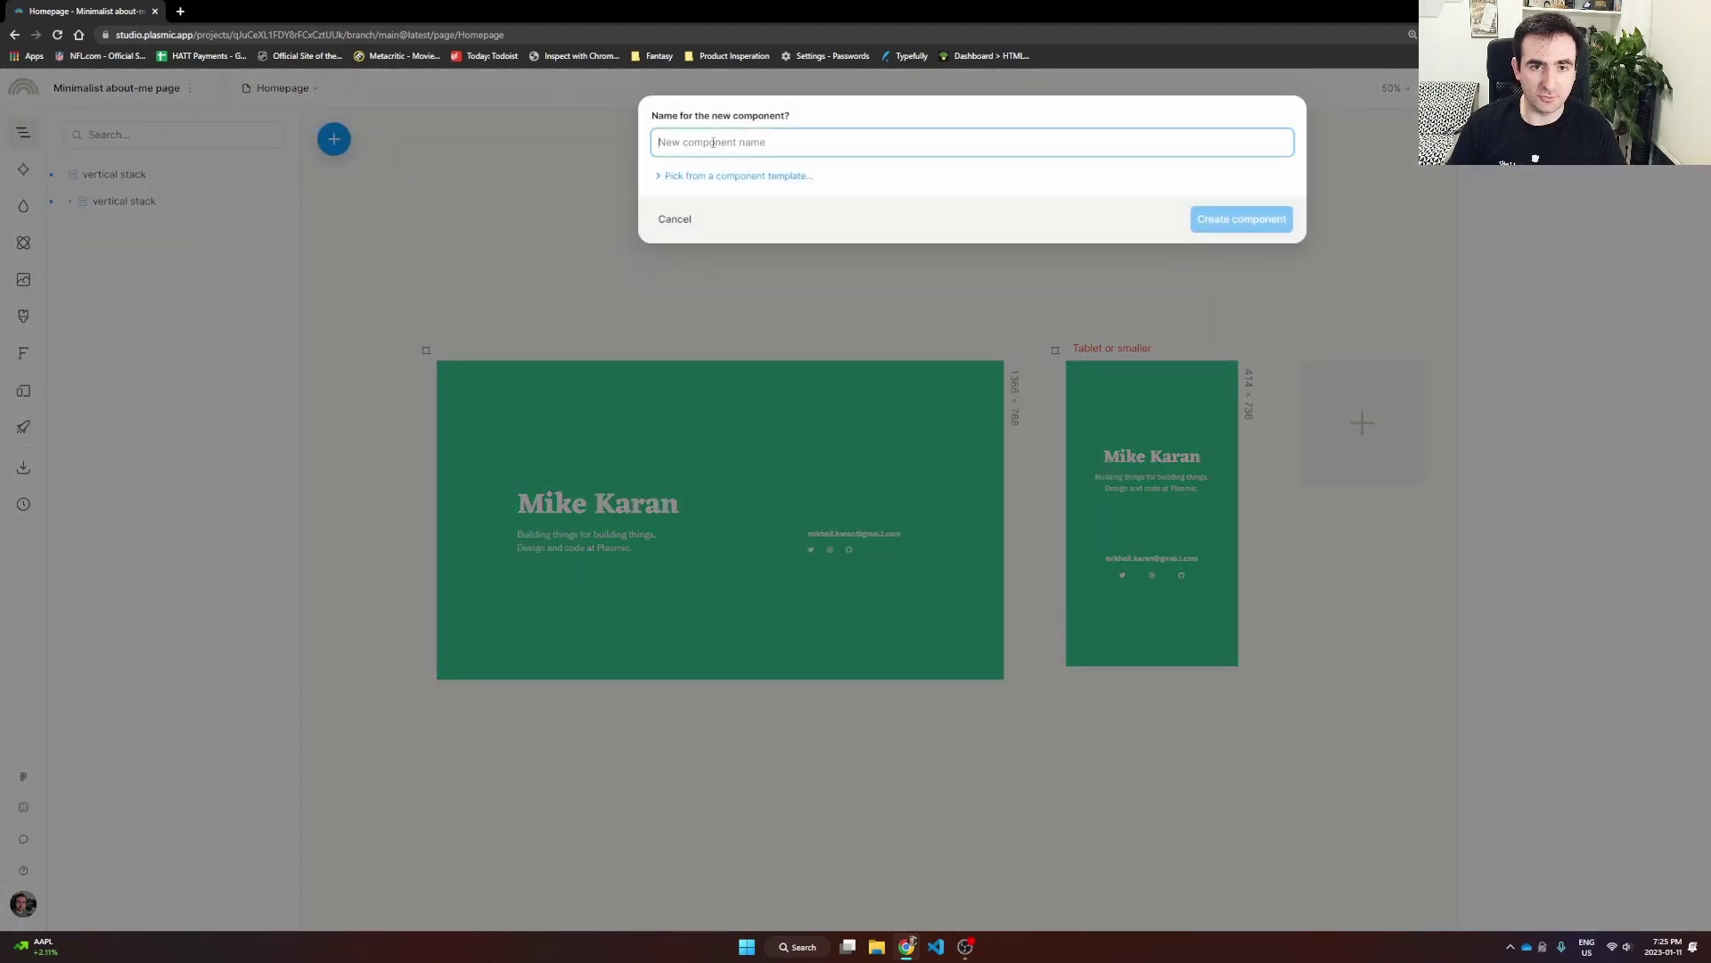
type("P")
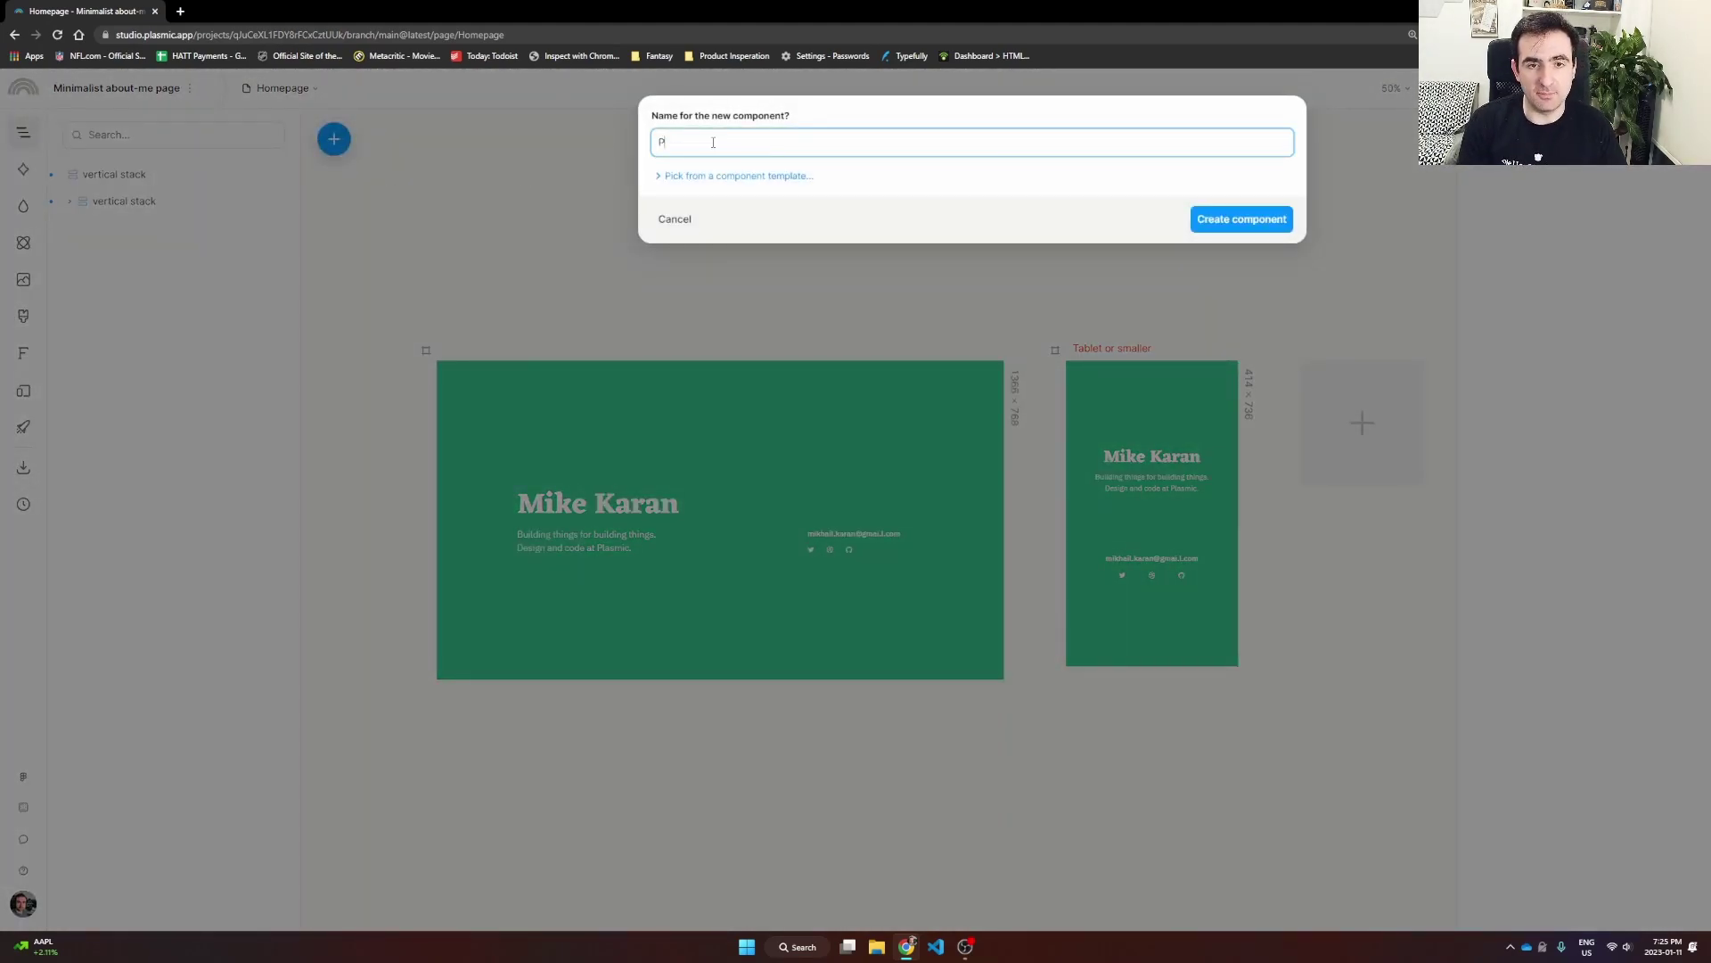
type("roject Card")
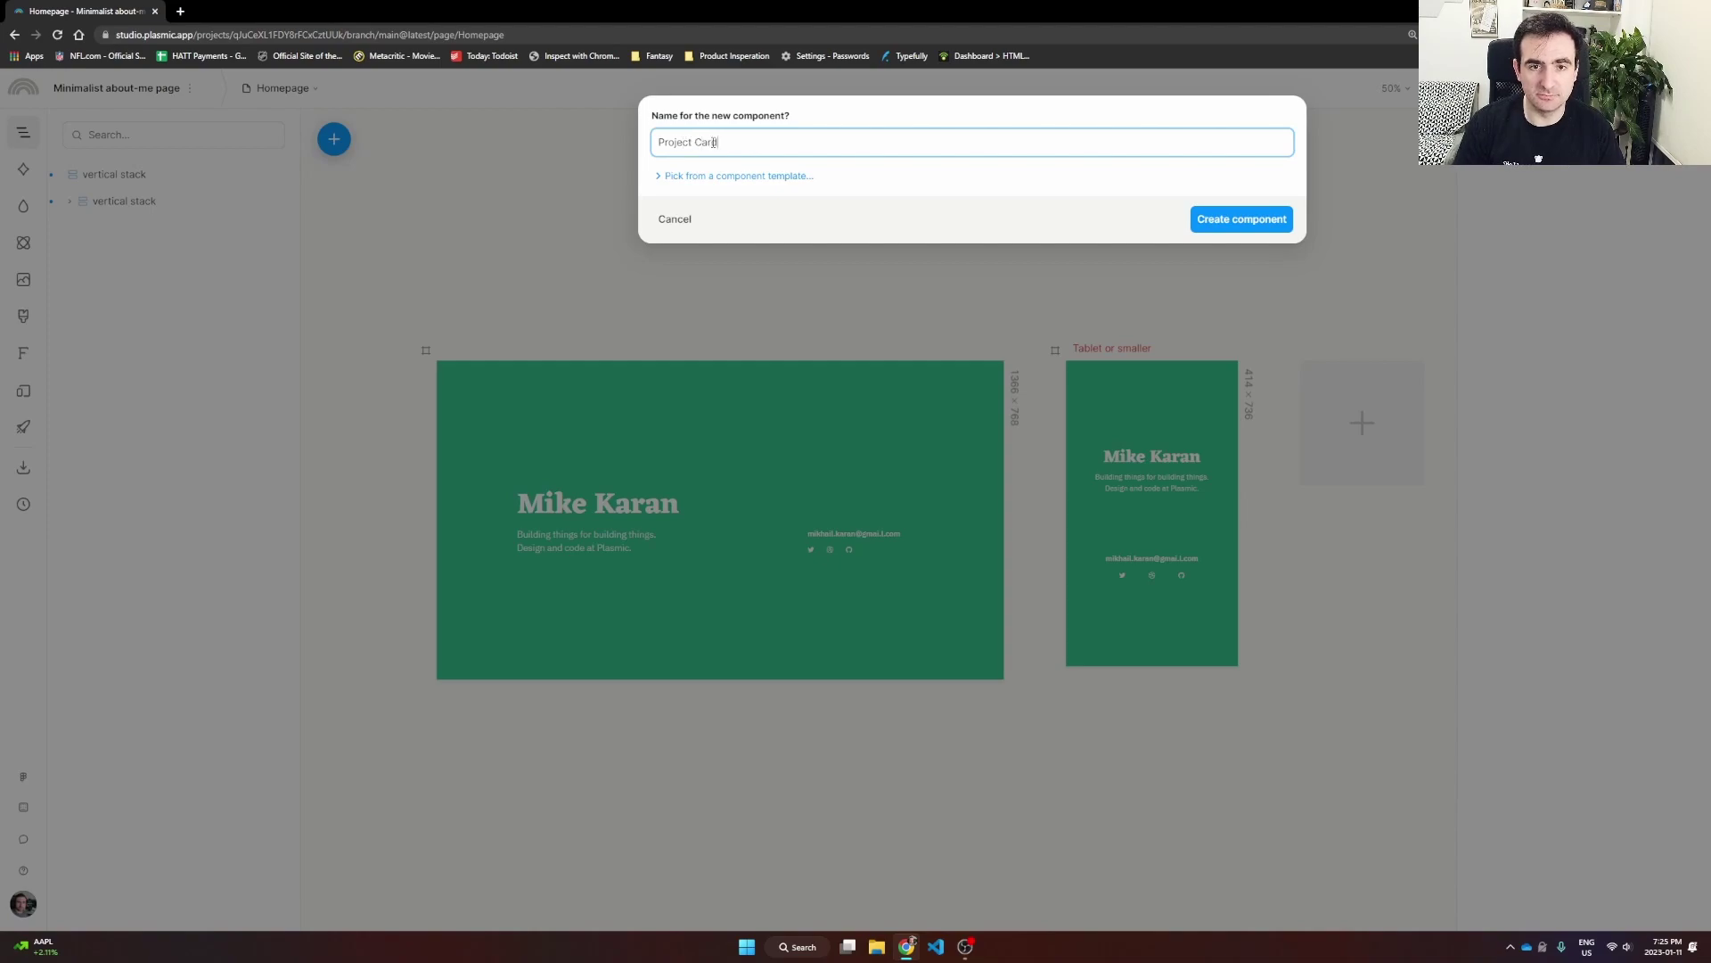
left_click(1269, 234)
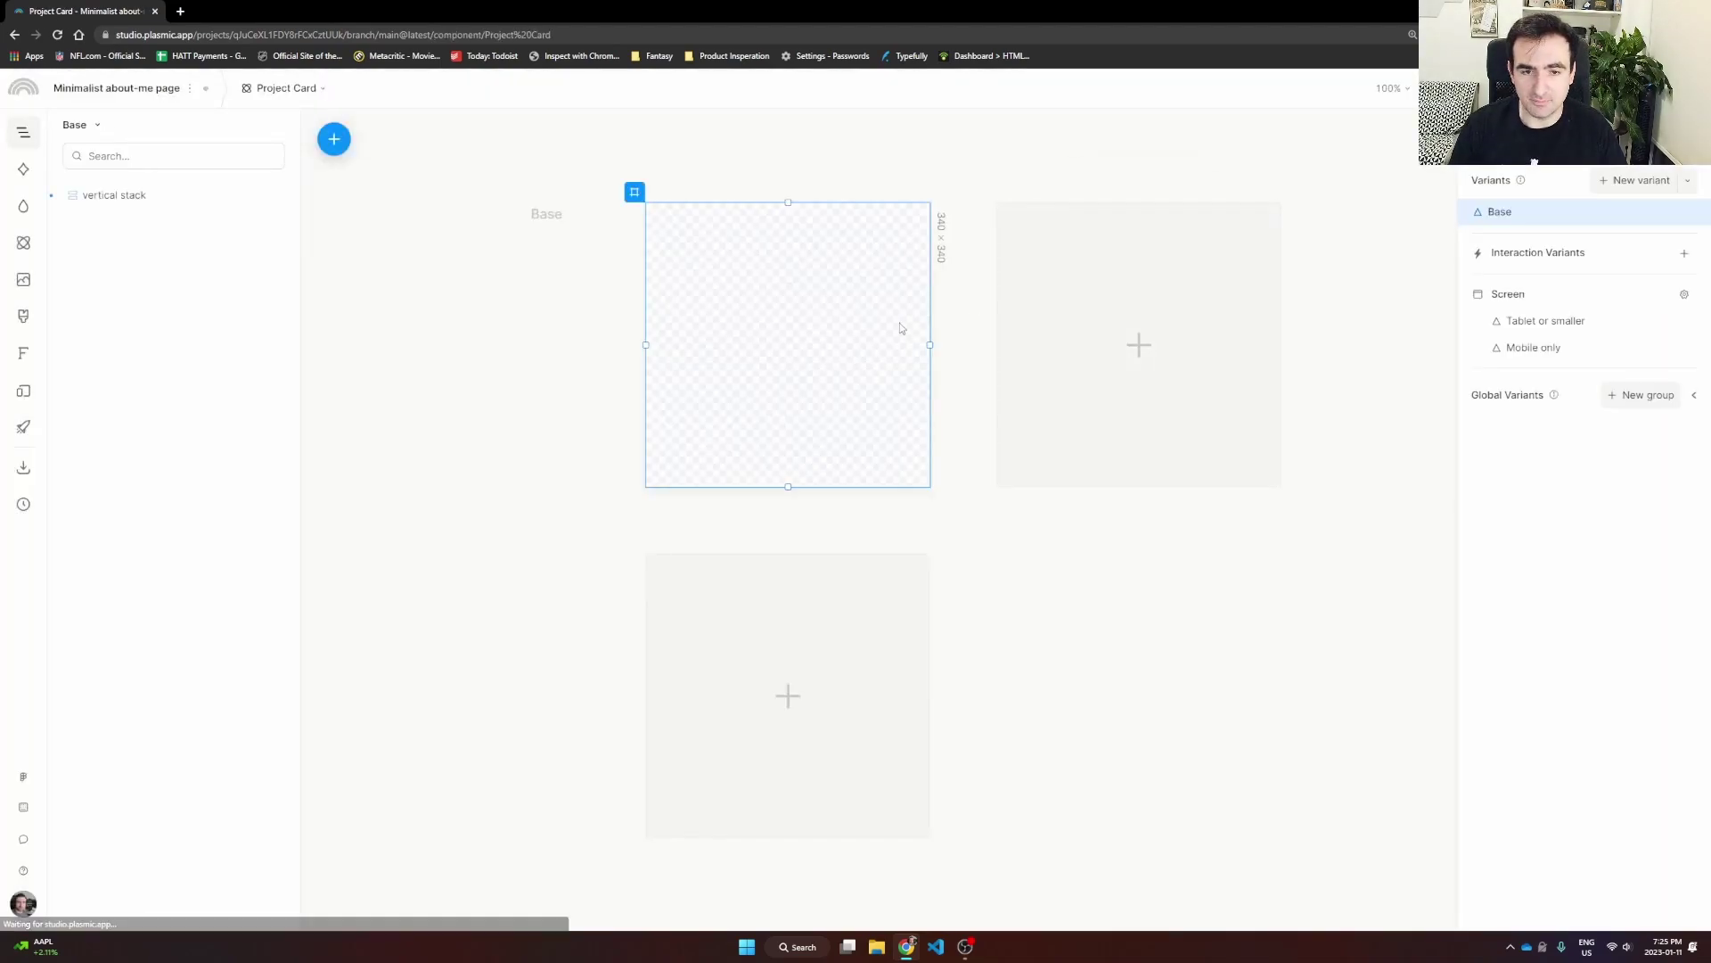
Step: Widen the Project Card Base frame from 340 × 340 to about 489 × 340
left_click(944, 326)
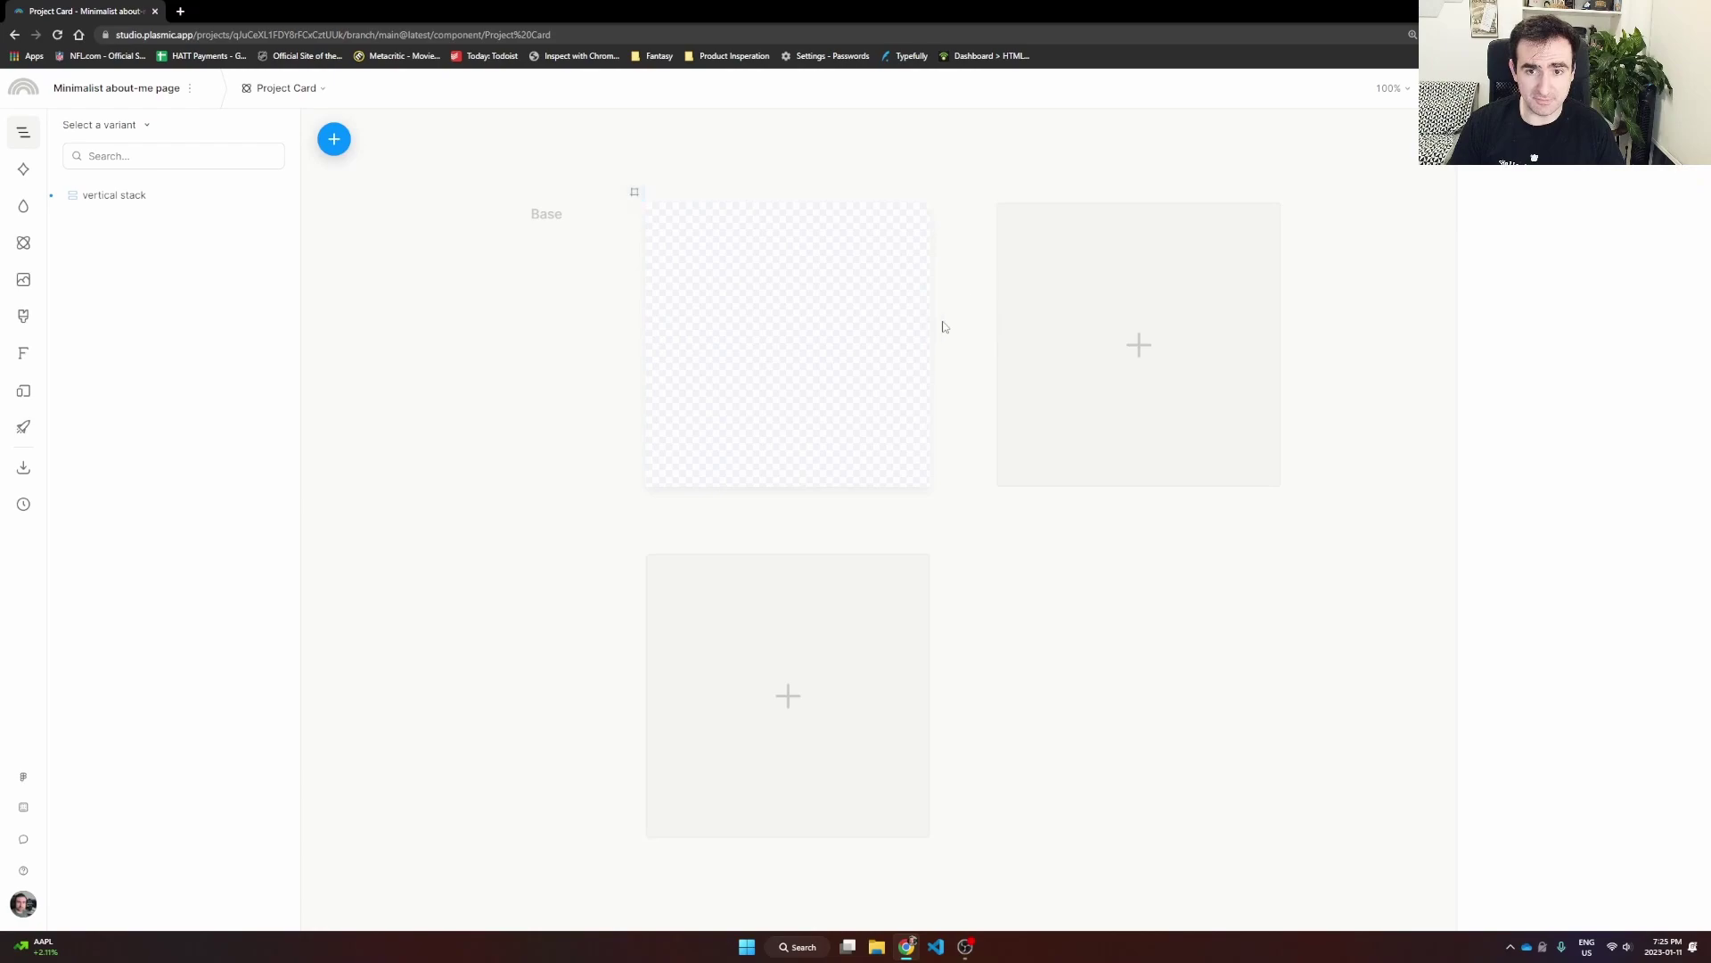
left_click(908, 328)
left_click_drag(931, 339, 1055, 339)
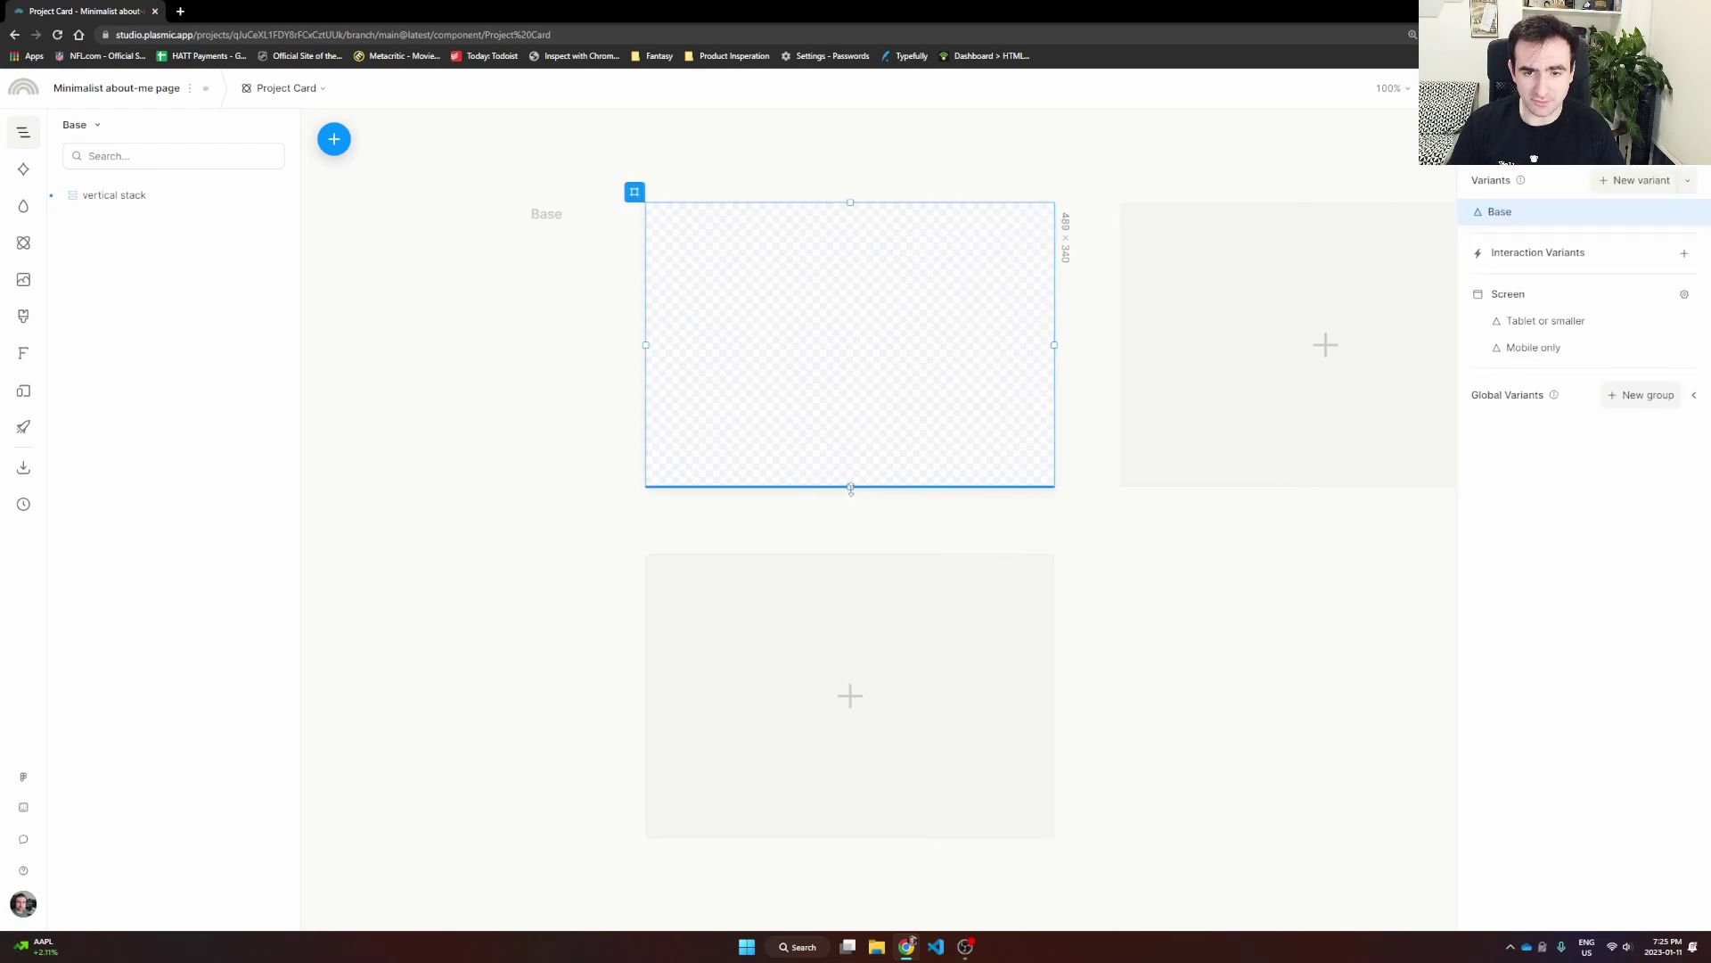
left_click(525, 320)
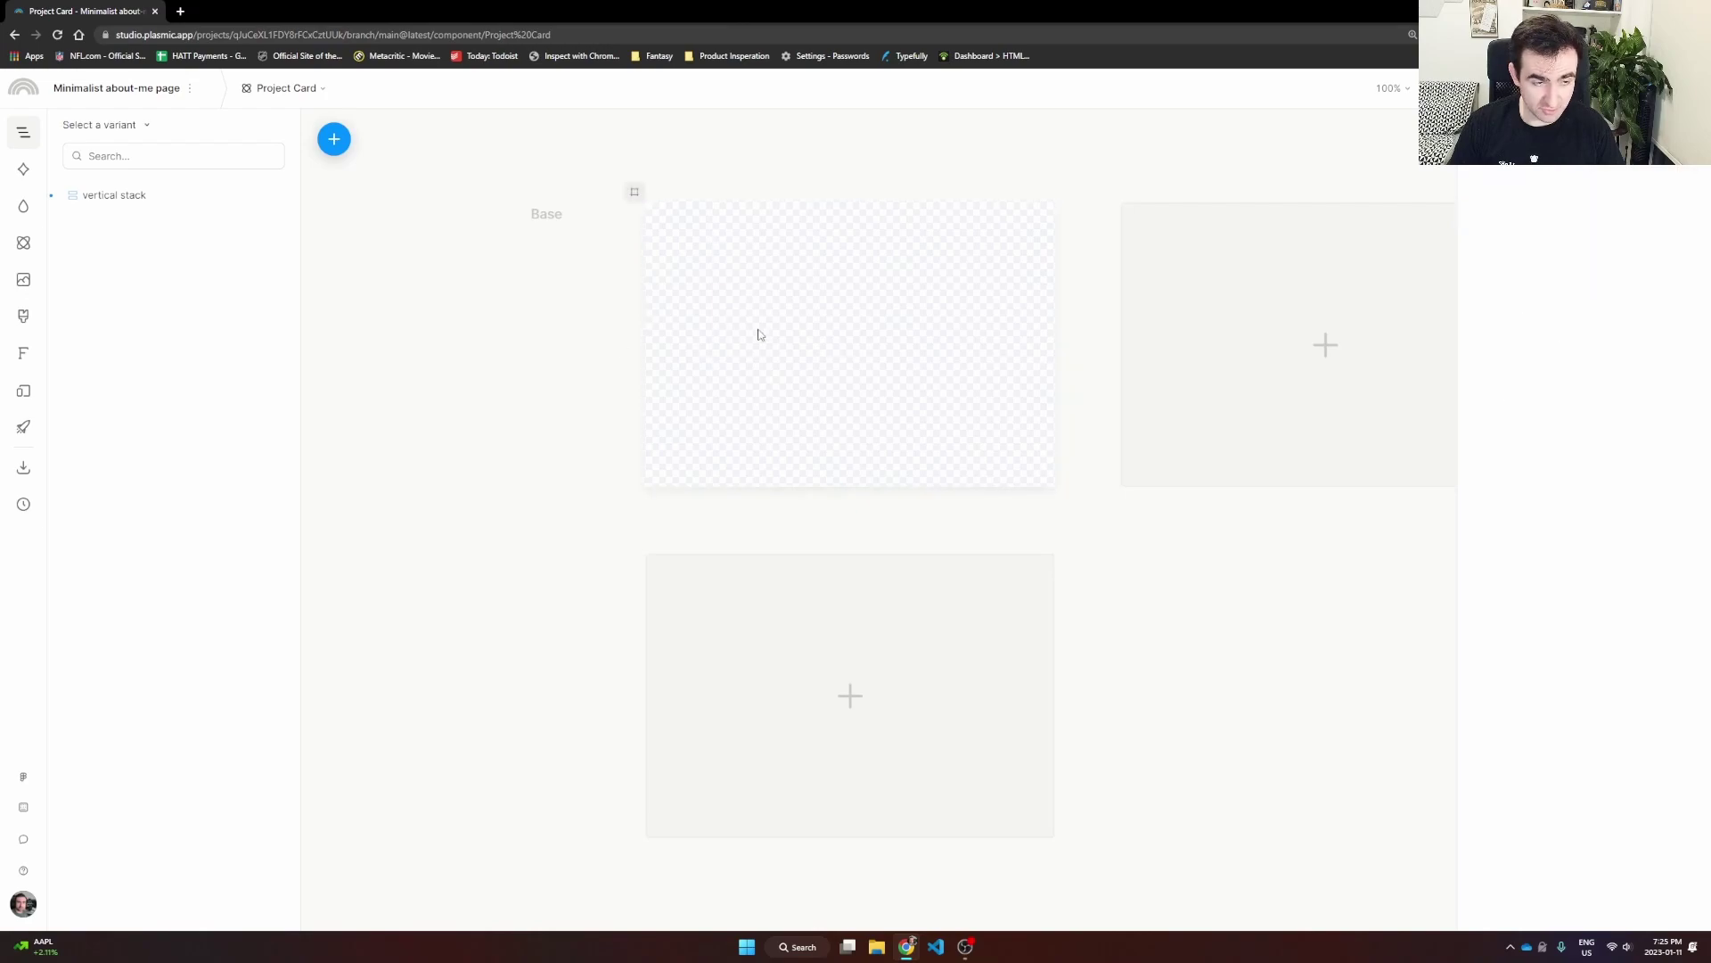
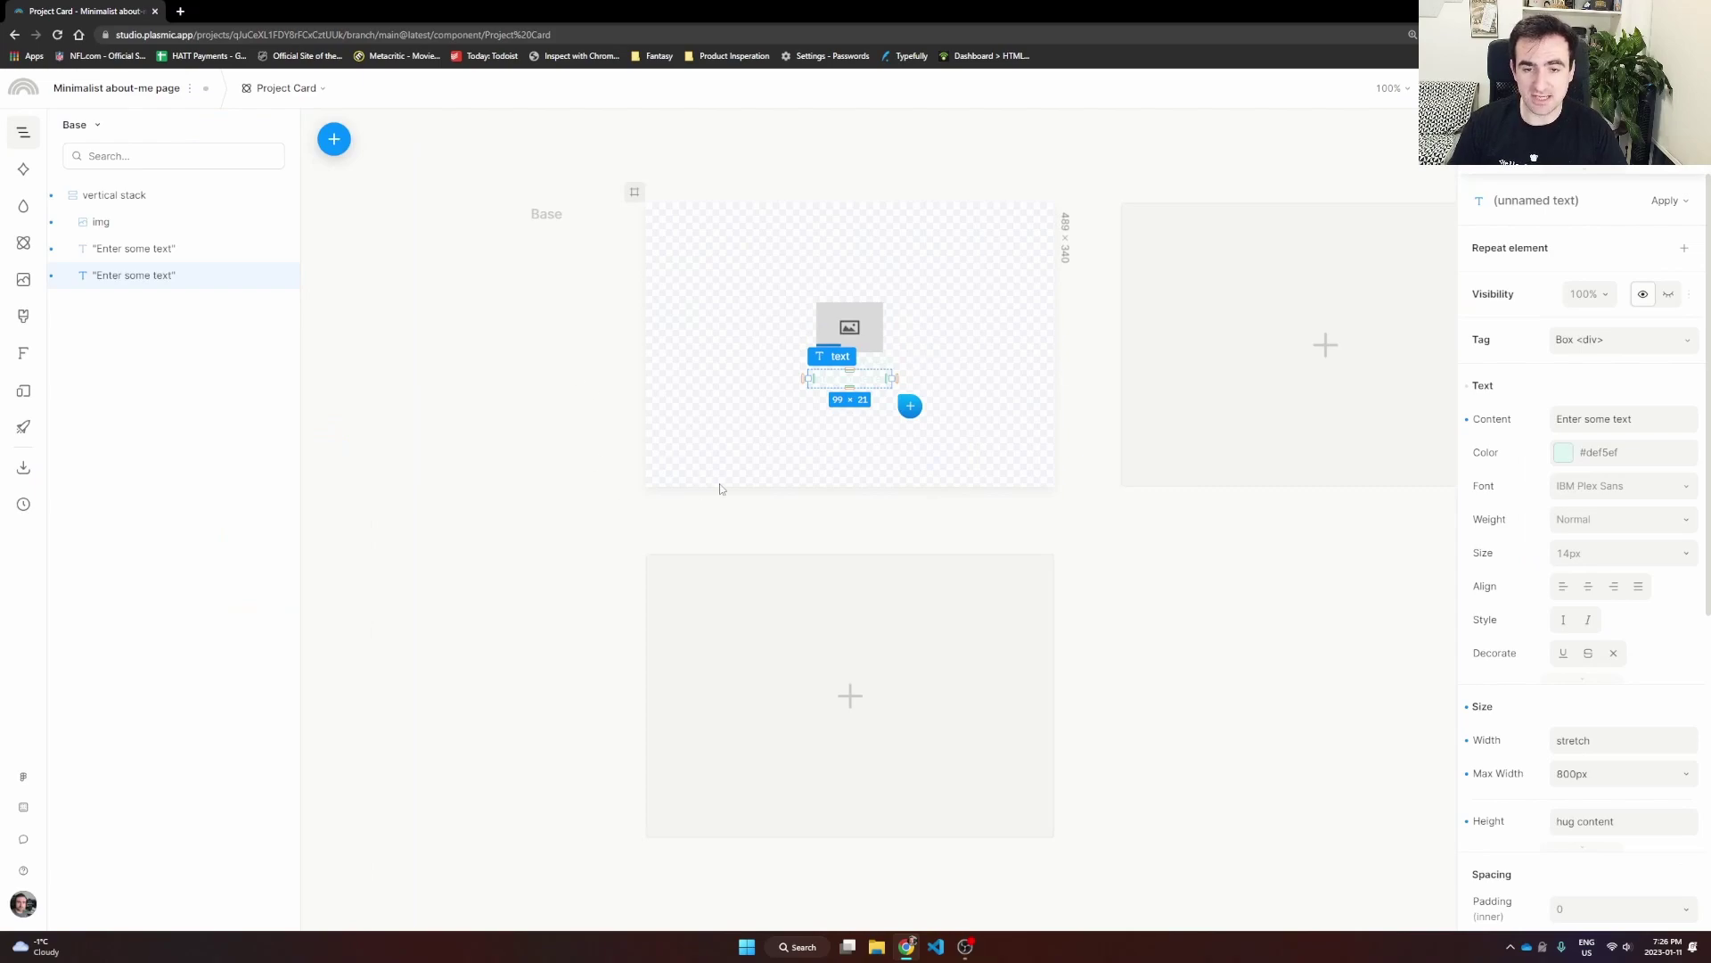
Step: Convert the Project Card's vertical stack into a link and select the new link layer
left_click(440, 380)
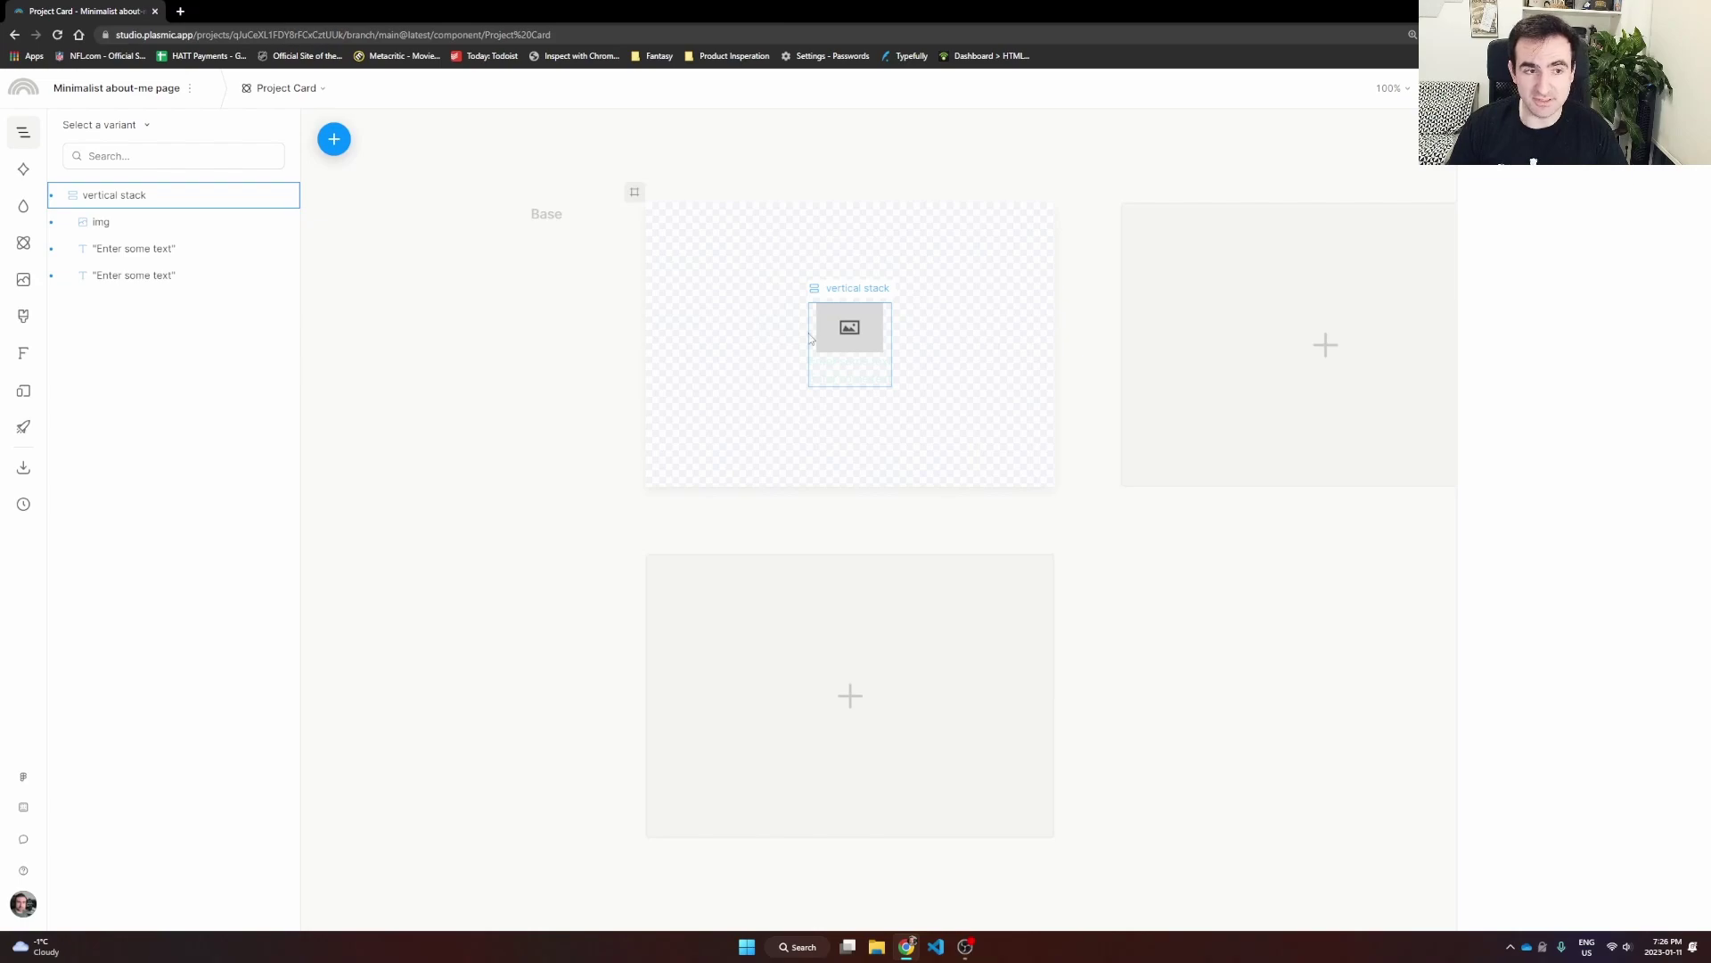
right_click(113, 202)
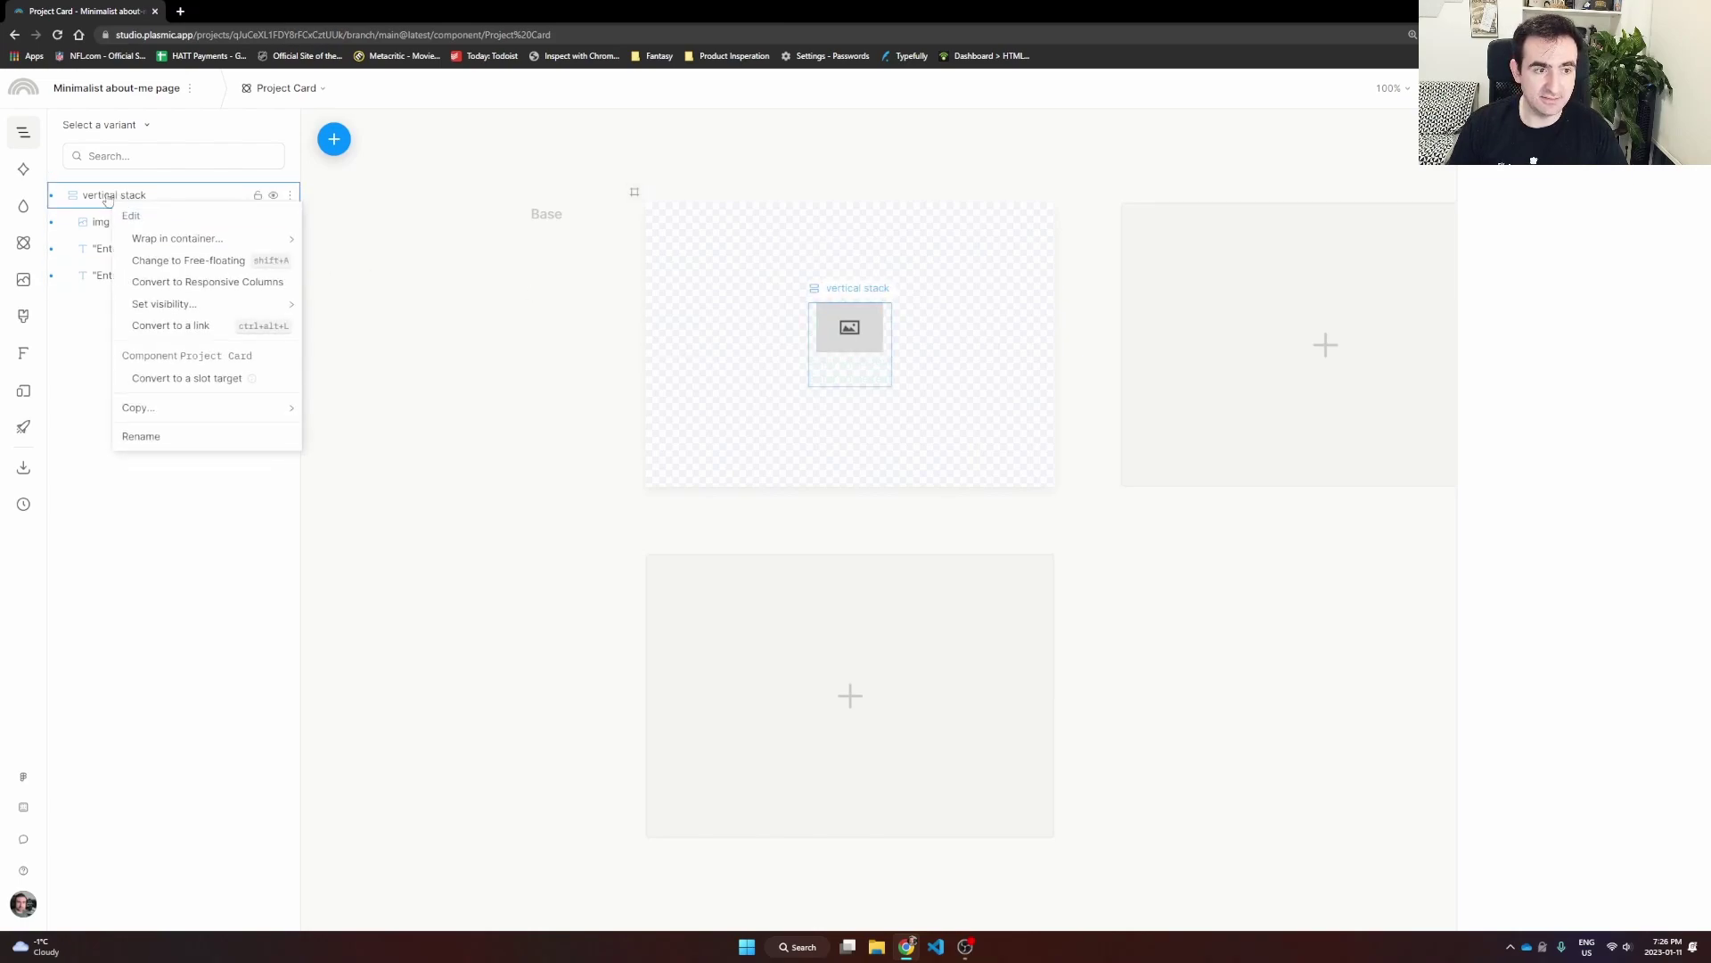
right_click(106, 197)
right_click(98, 205)
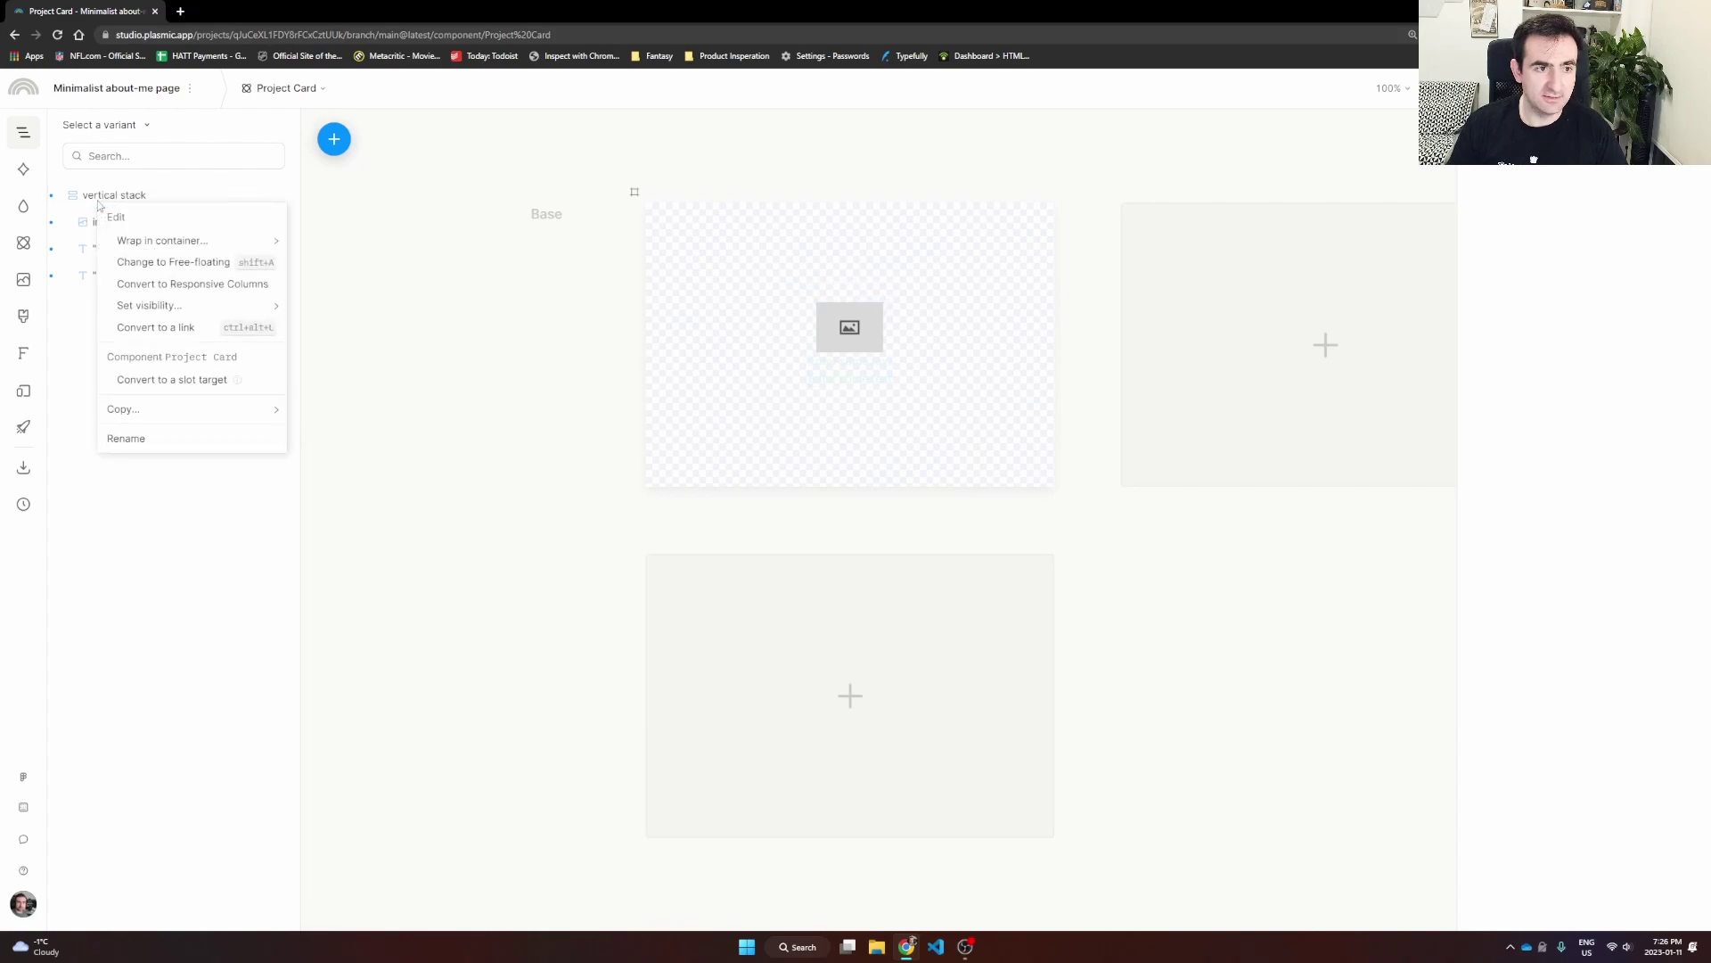
left_click(173, 328)
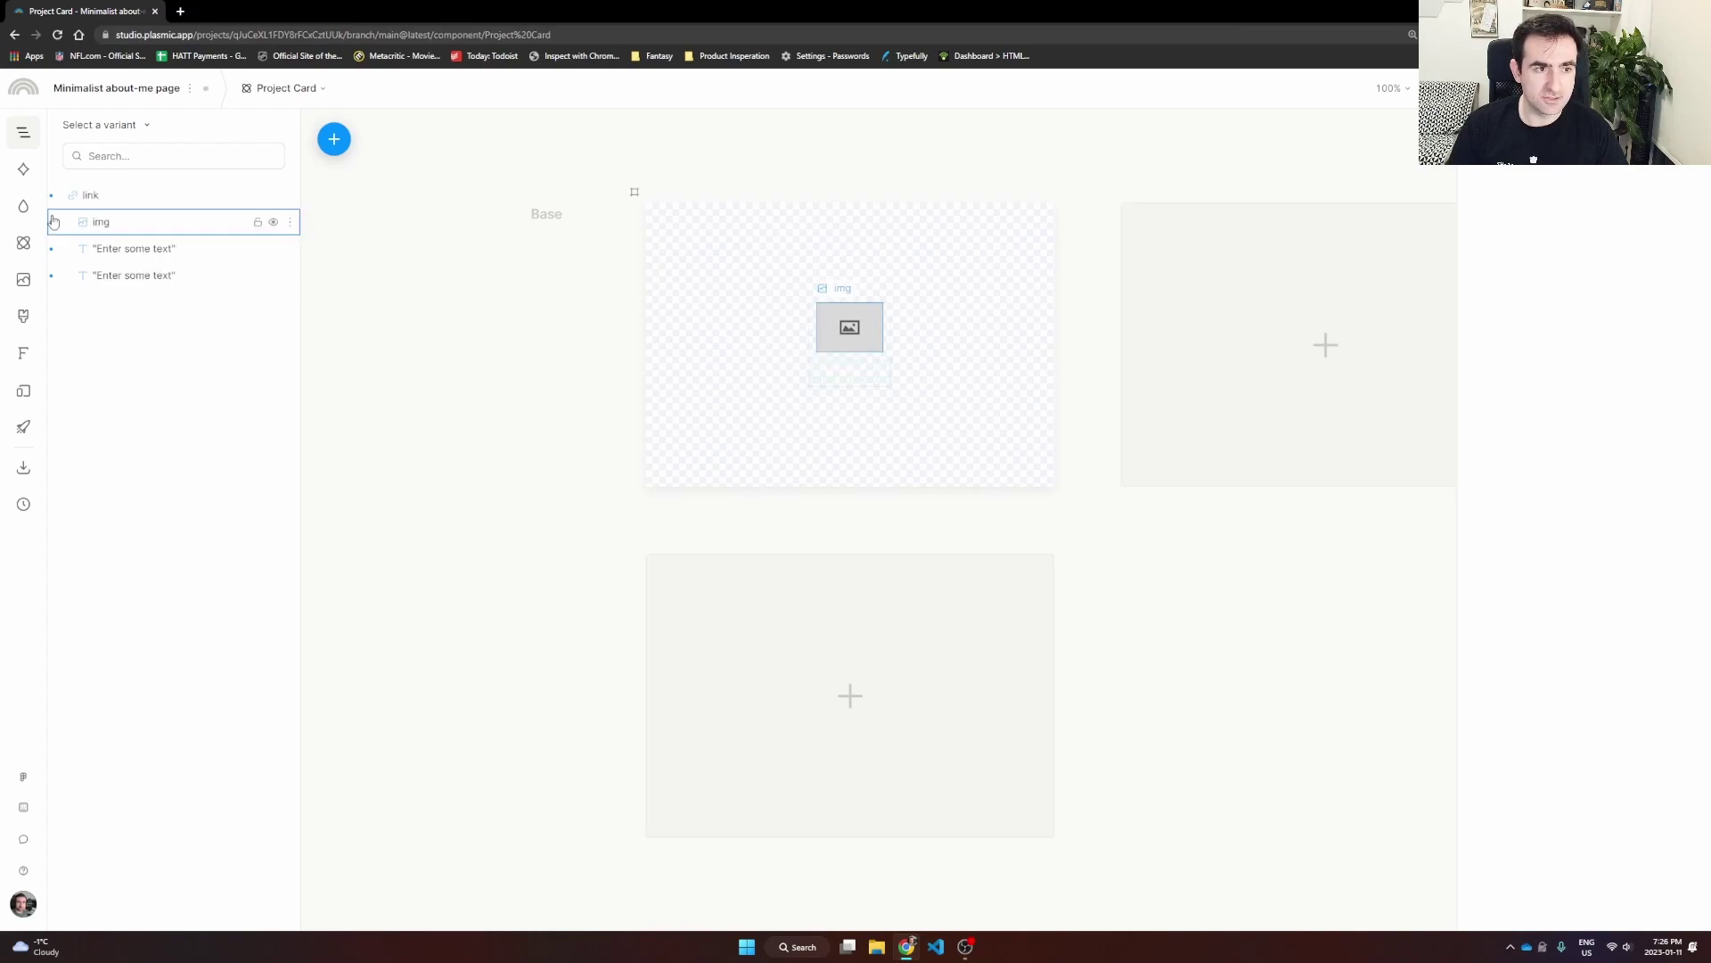
left_click(109, 207)
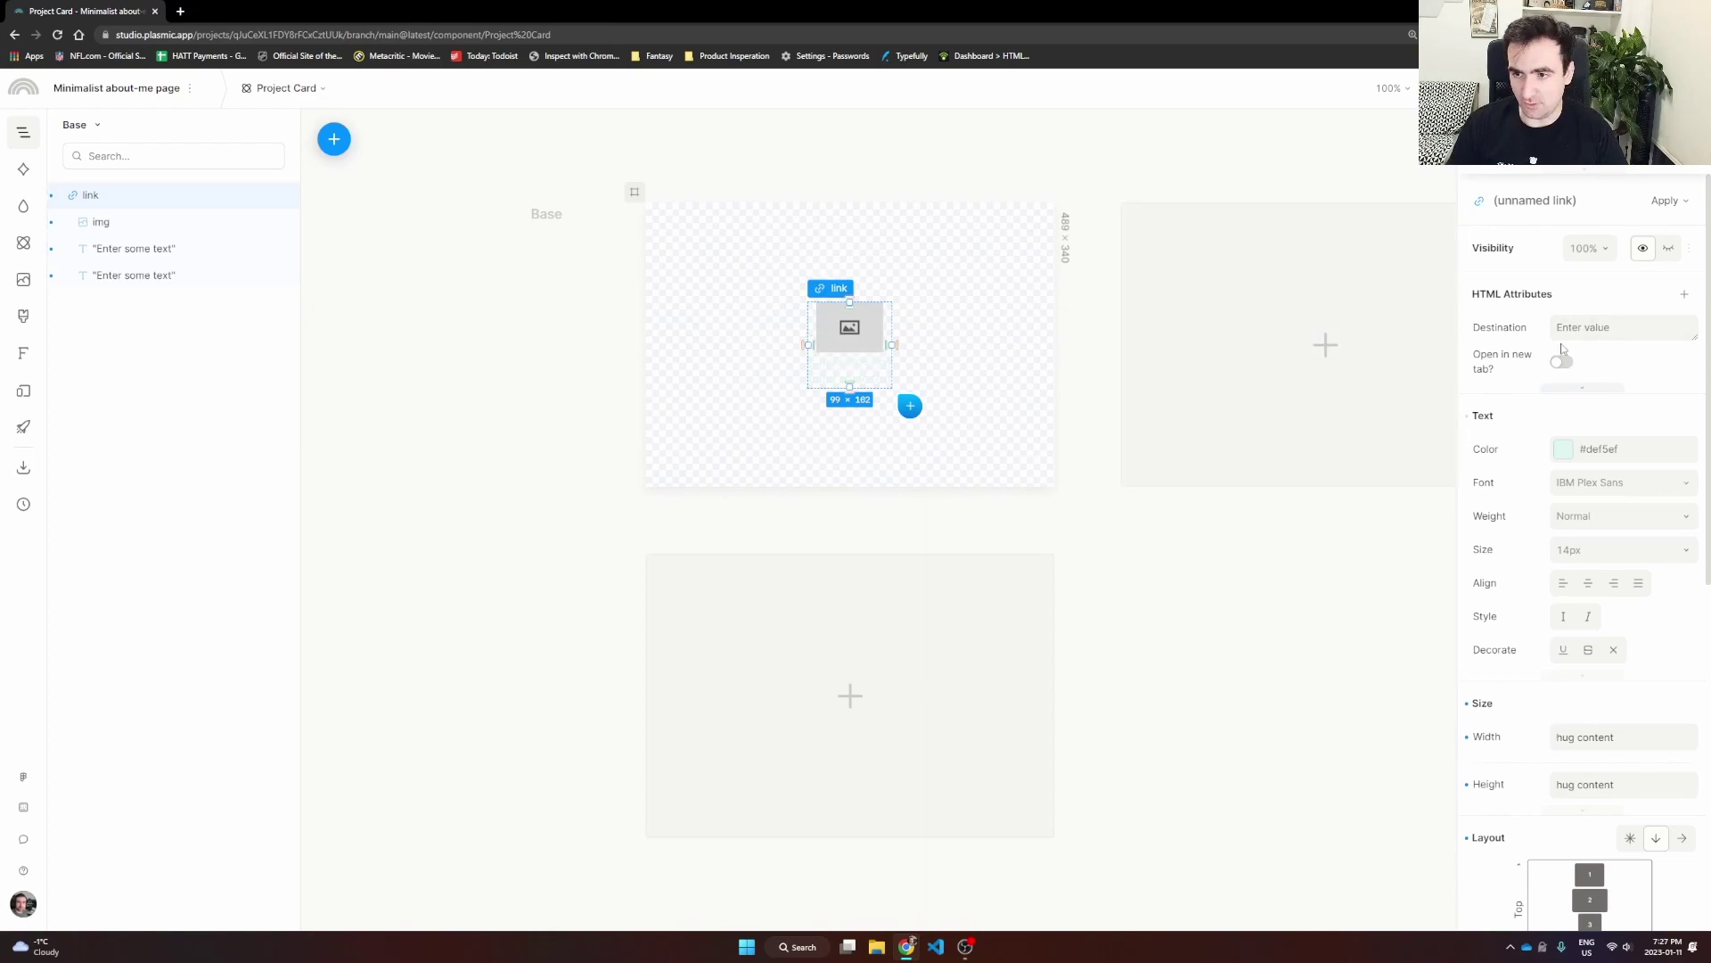
Step: Change both 'Enter some text' placeholder lines to black #000000 text
left_click(843, 365)
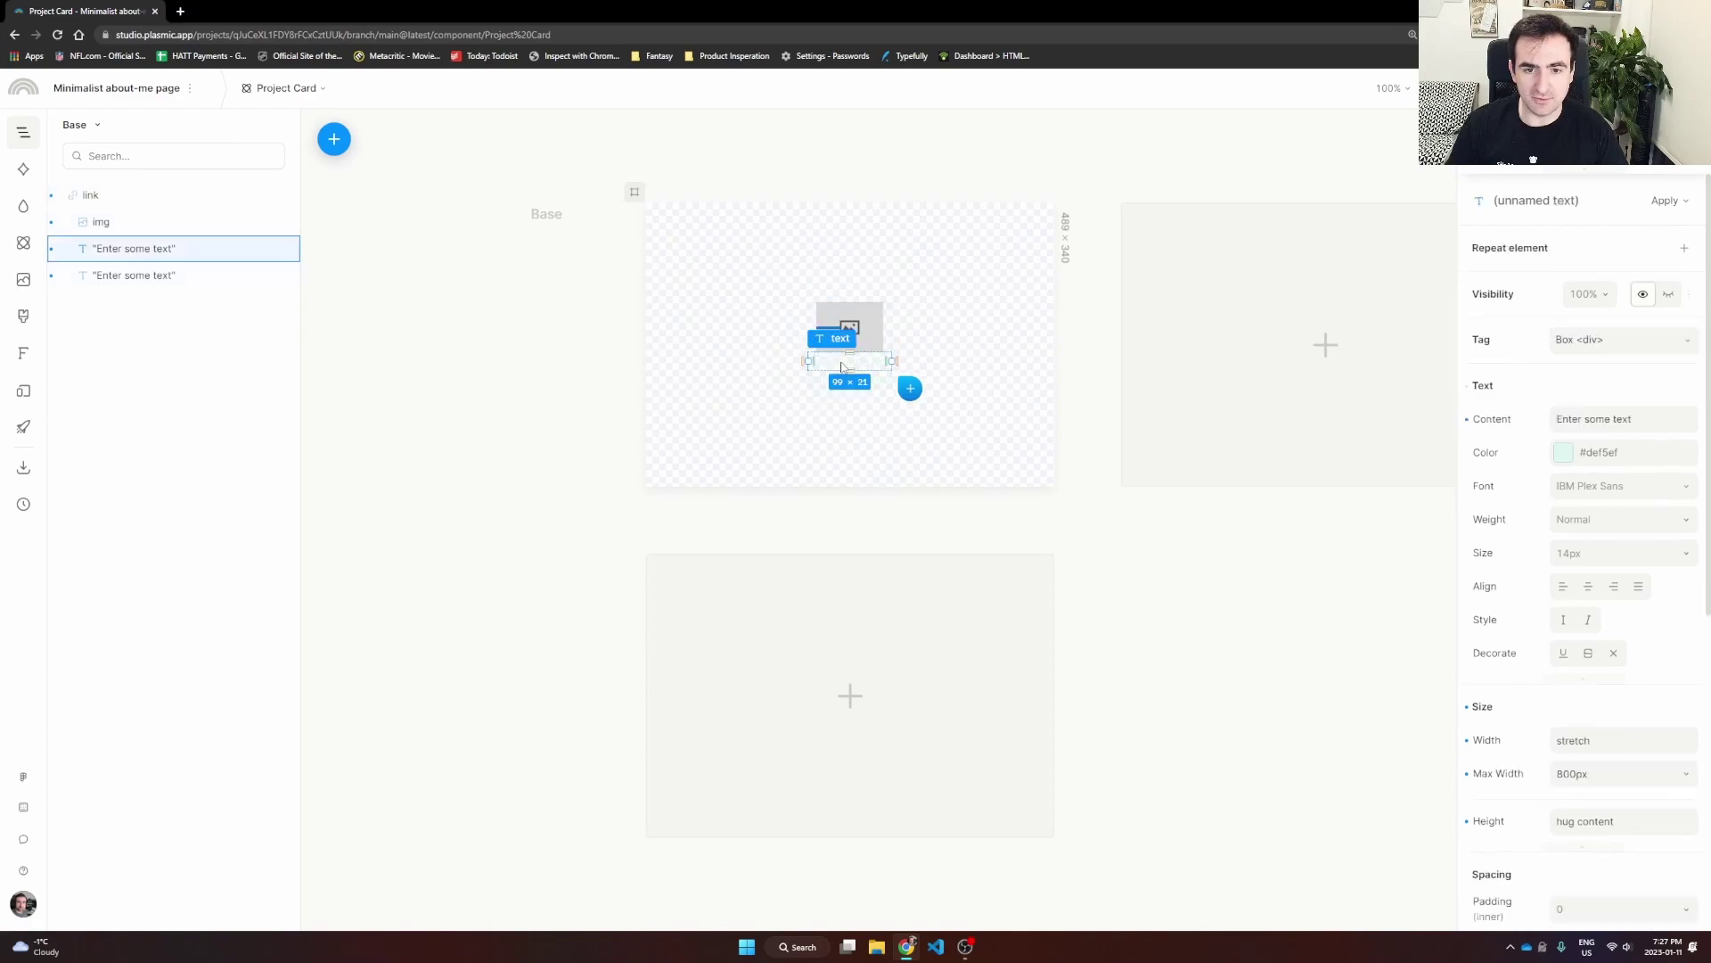
left_click(1563, 452)
left_click_drag(1485, 277, 1488, 300)
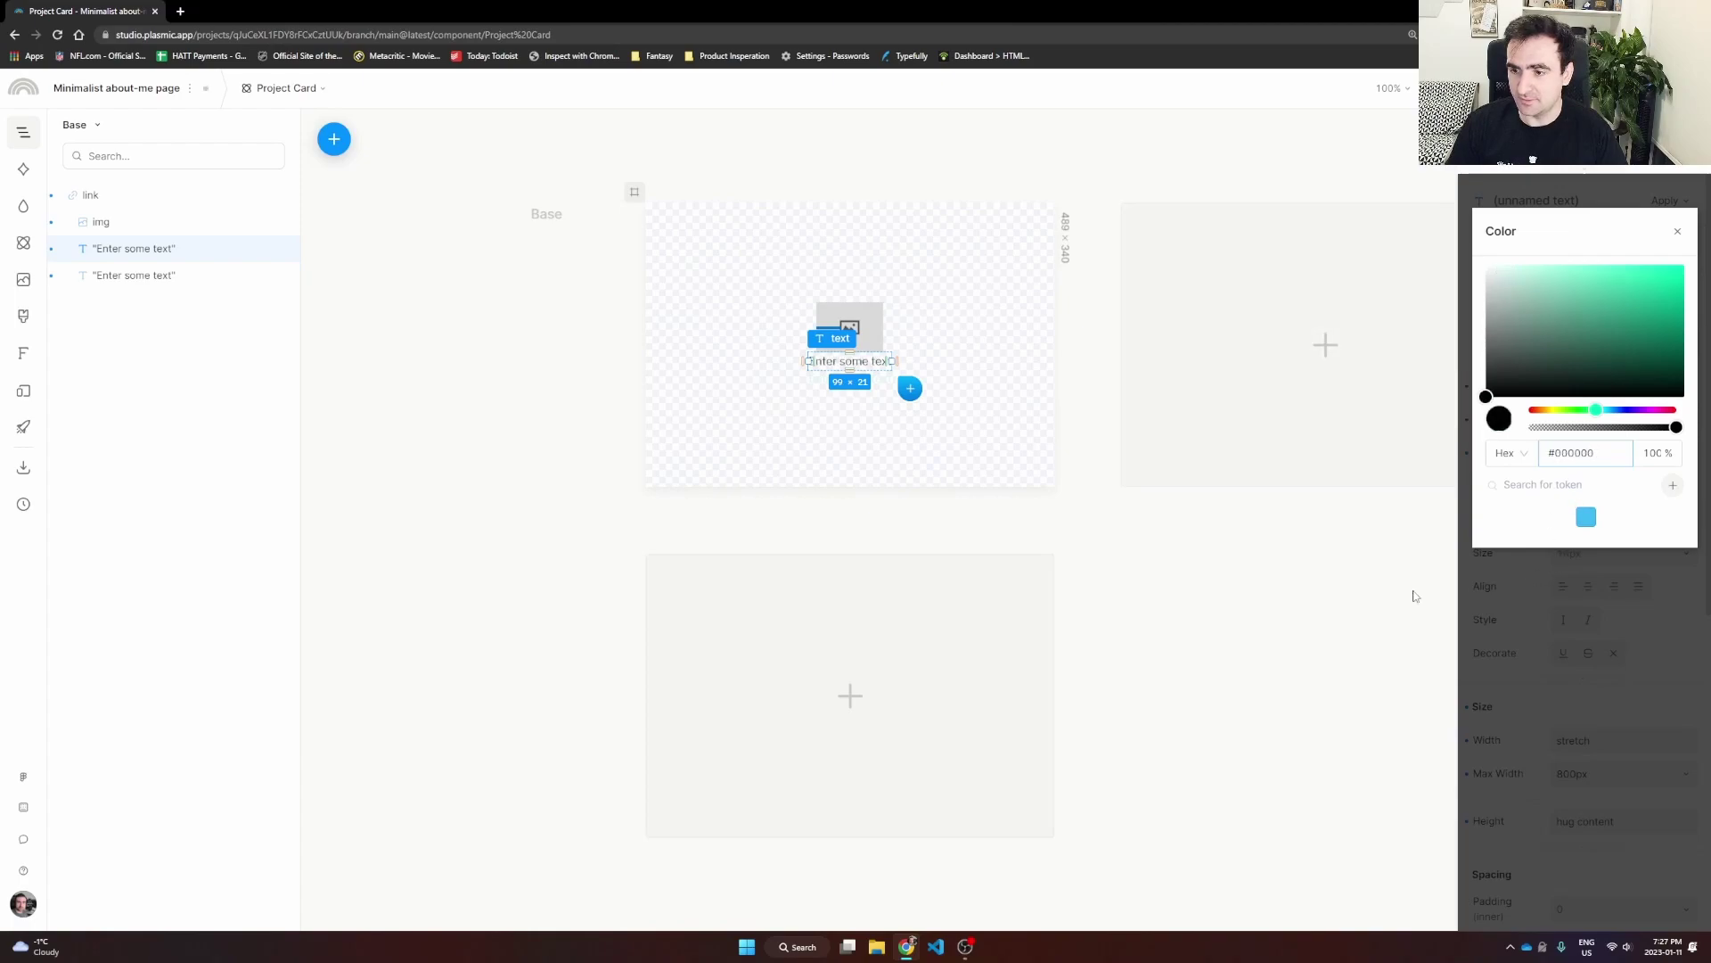
left_click(1074, 531)
left_click(873, 384)
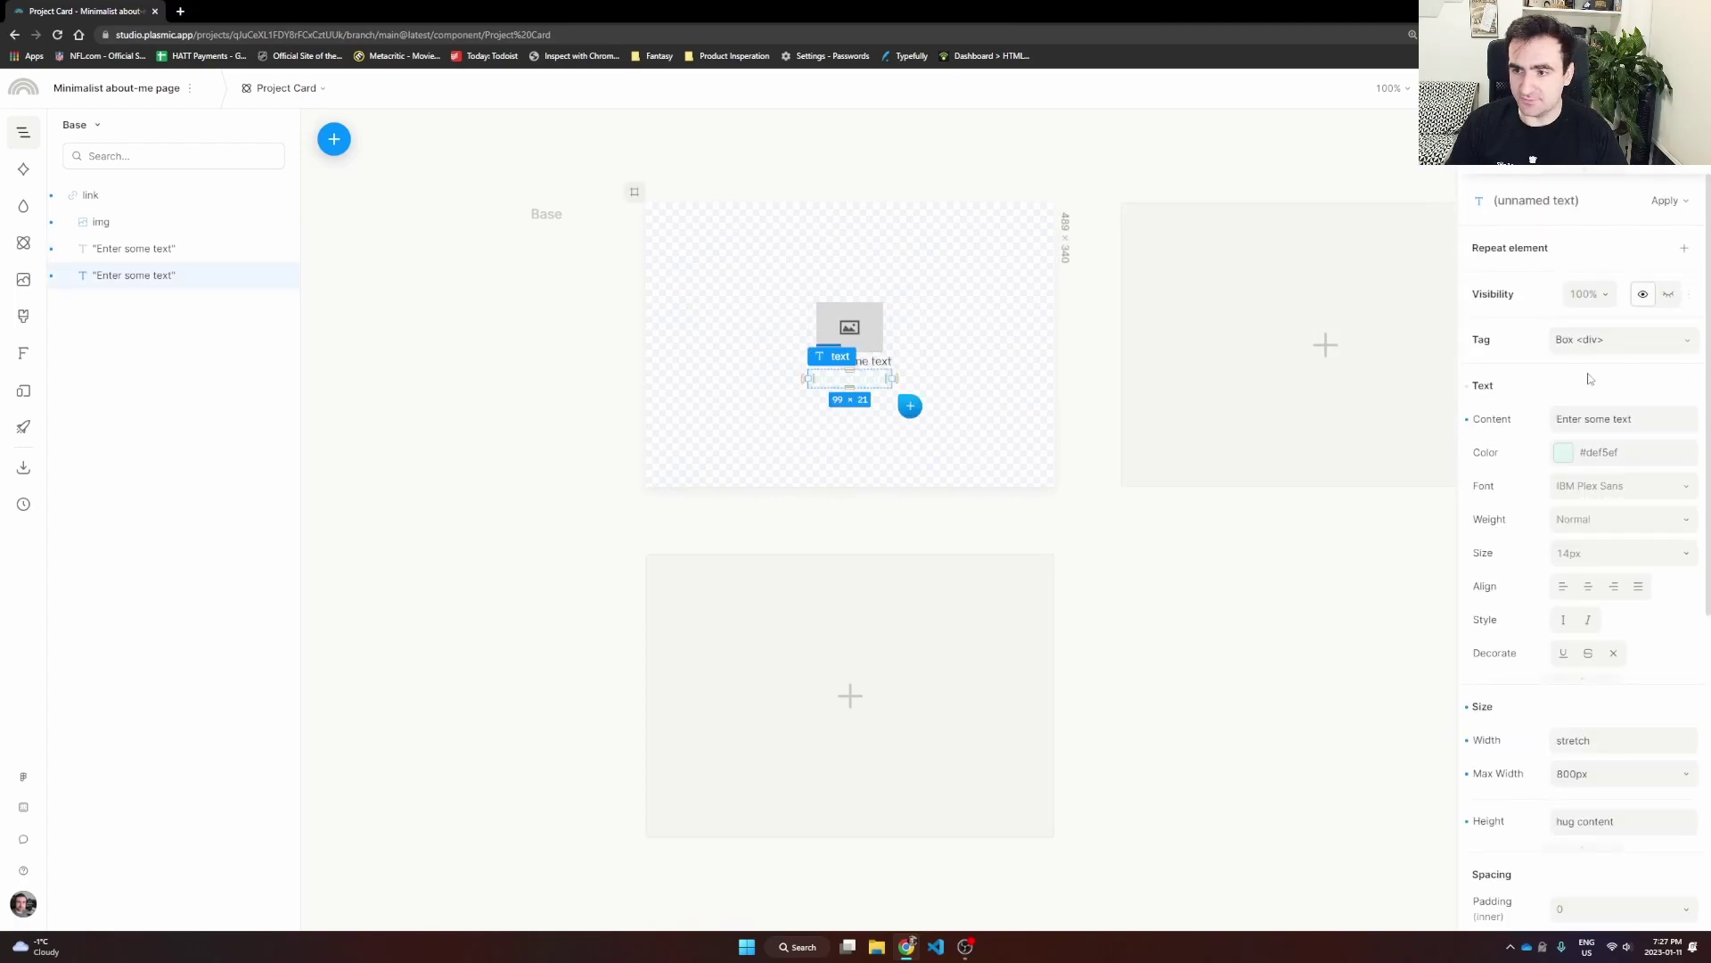
left_click(1562, 459)
left_click_drag(1504, 269, 1488, 393)
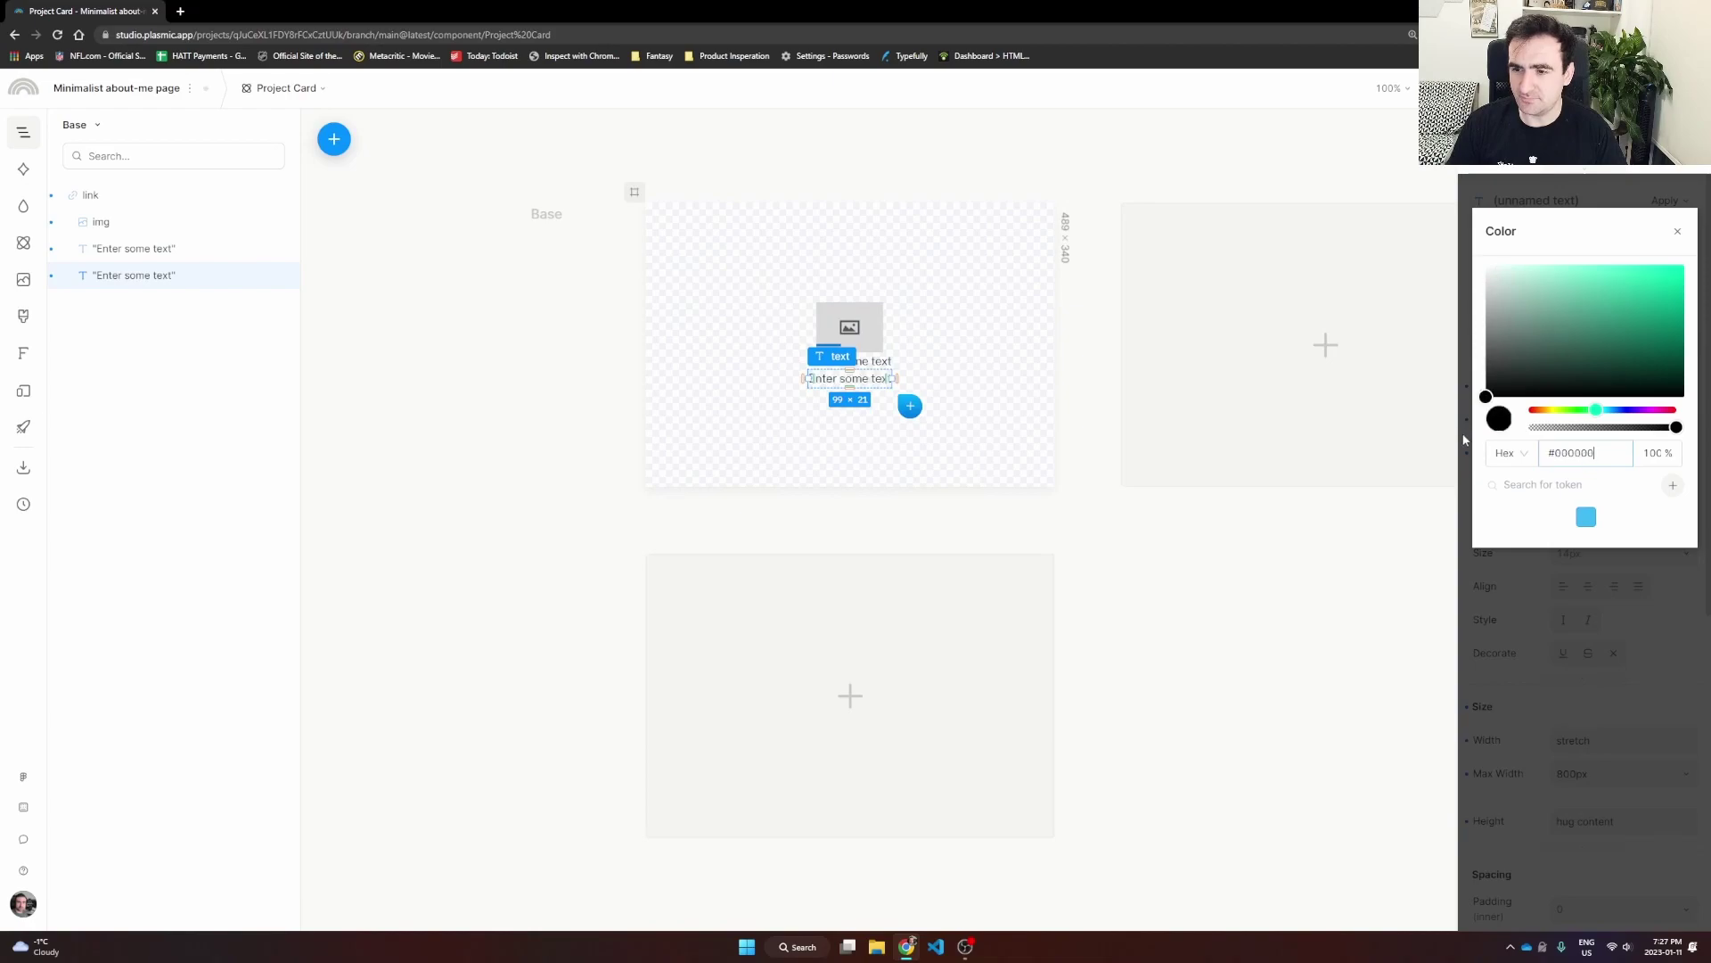
left_click(1282, 654)
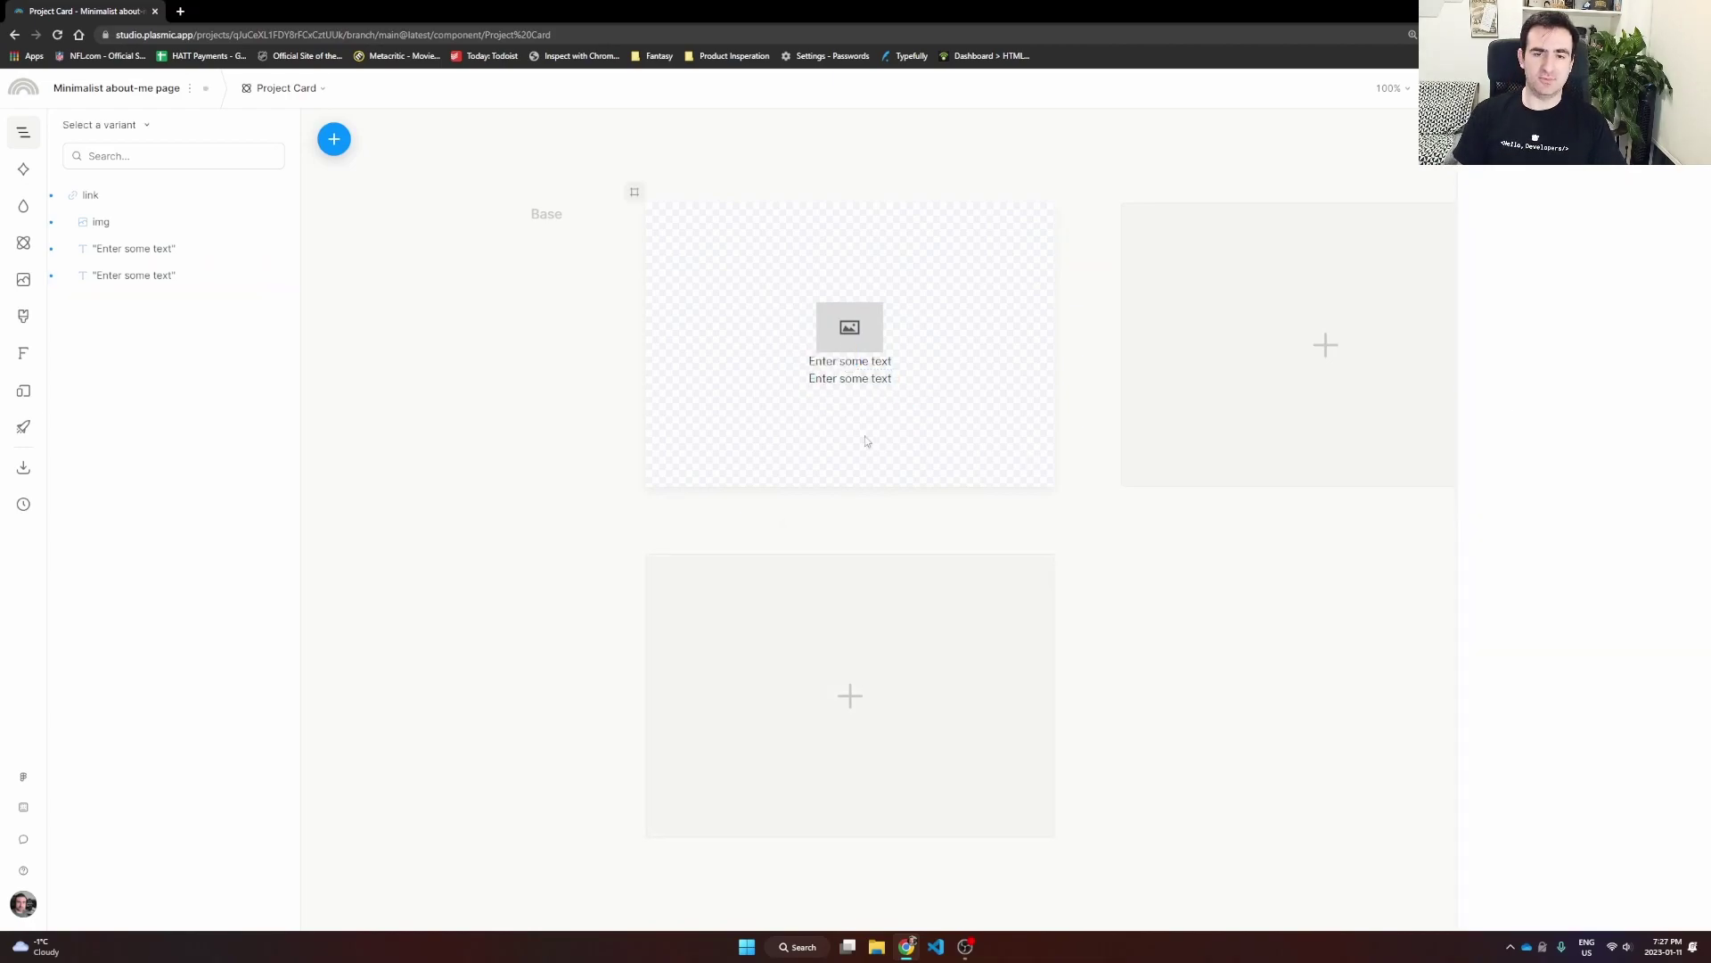
left_click(861, 339)
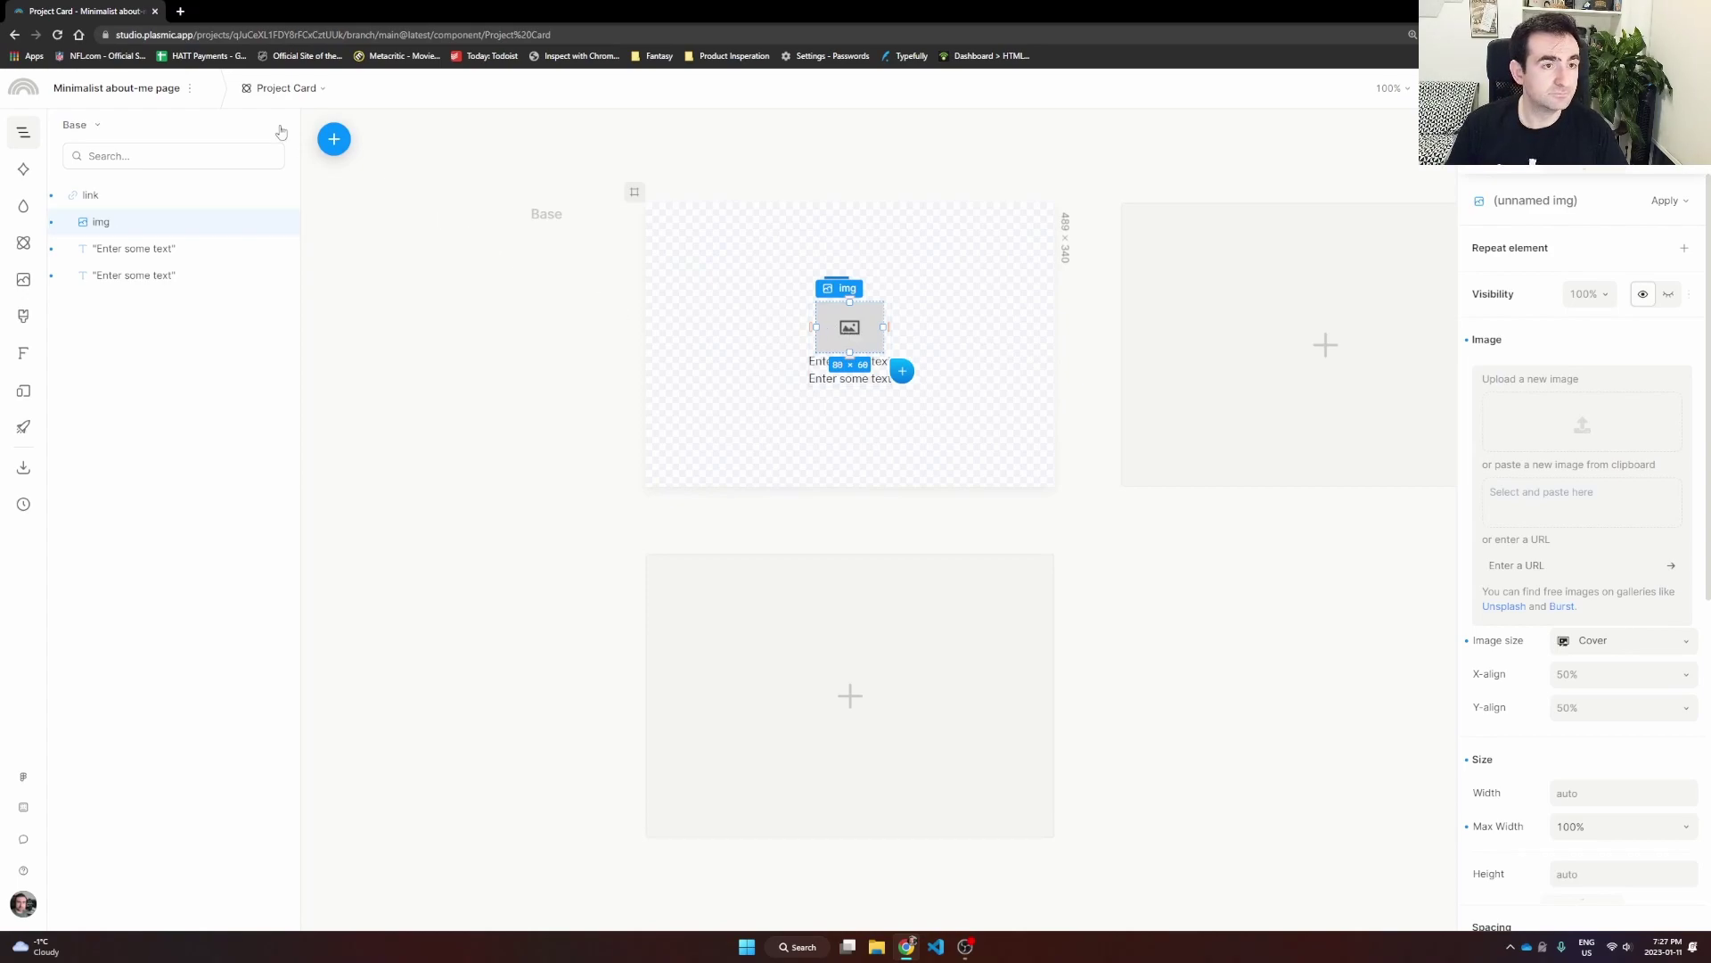
Step: Load htmlallthethings.com in a new tab and capture a screenshot of its front page
left_click(180, 10)
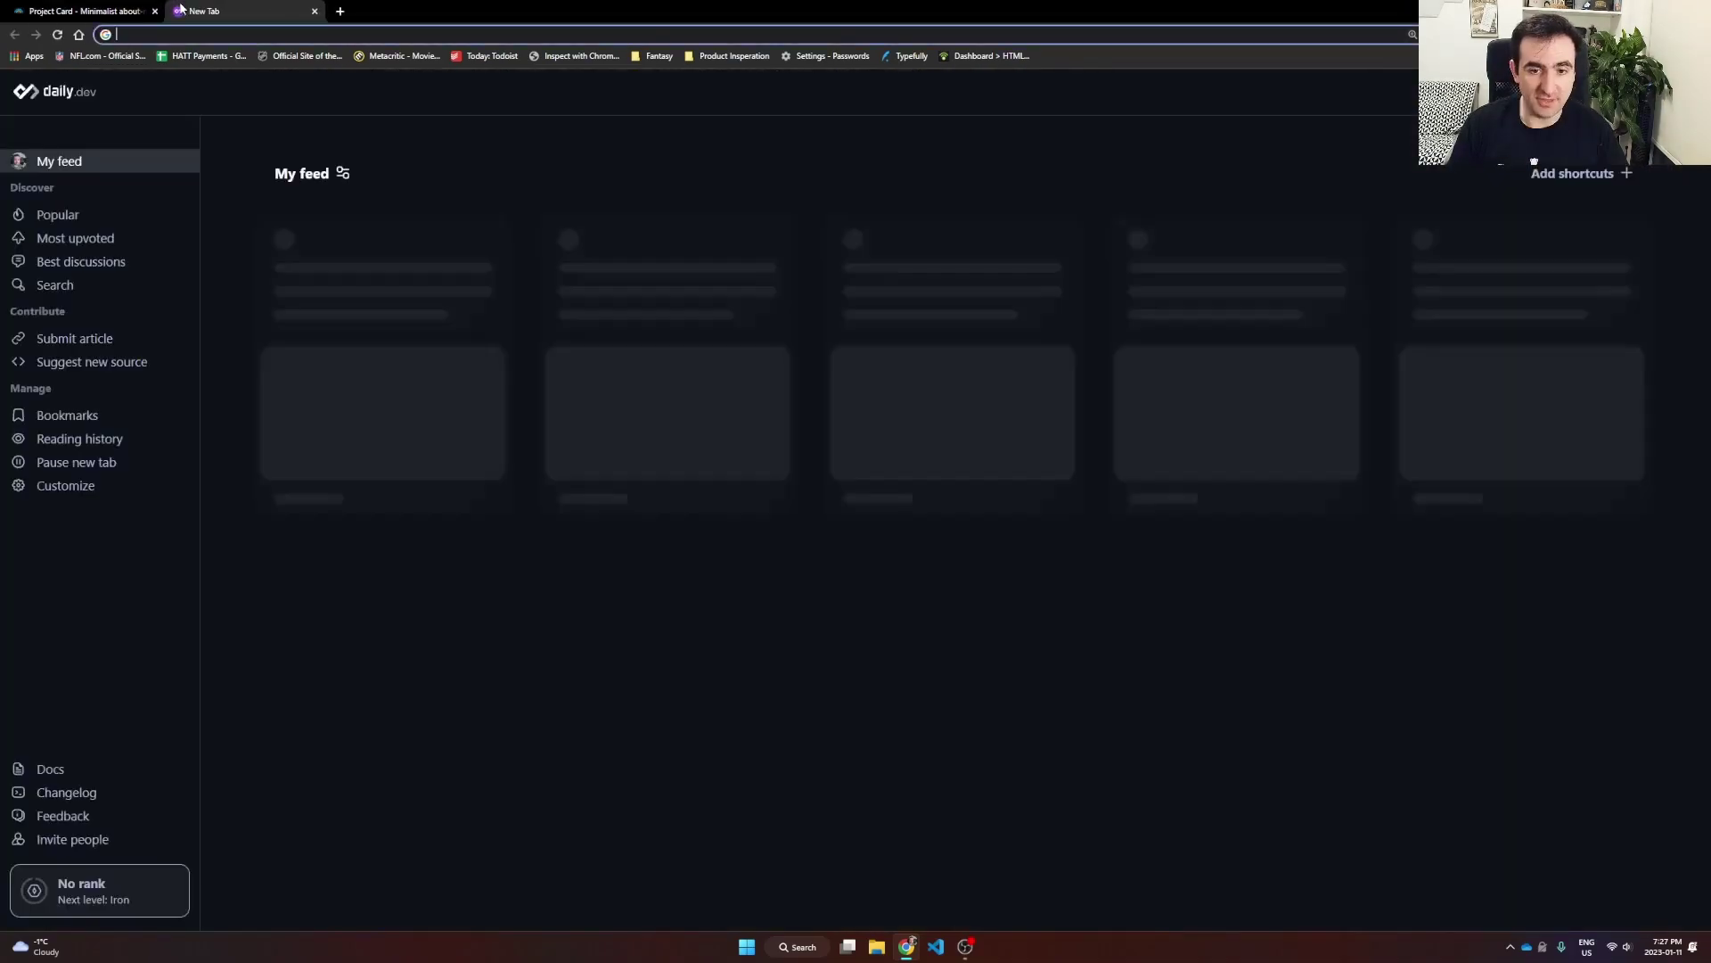
type("htmlallthethings.com")
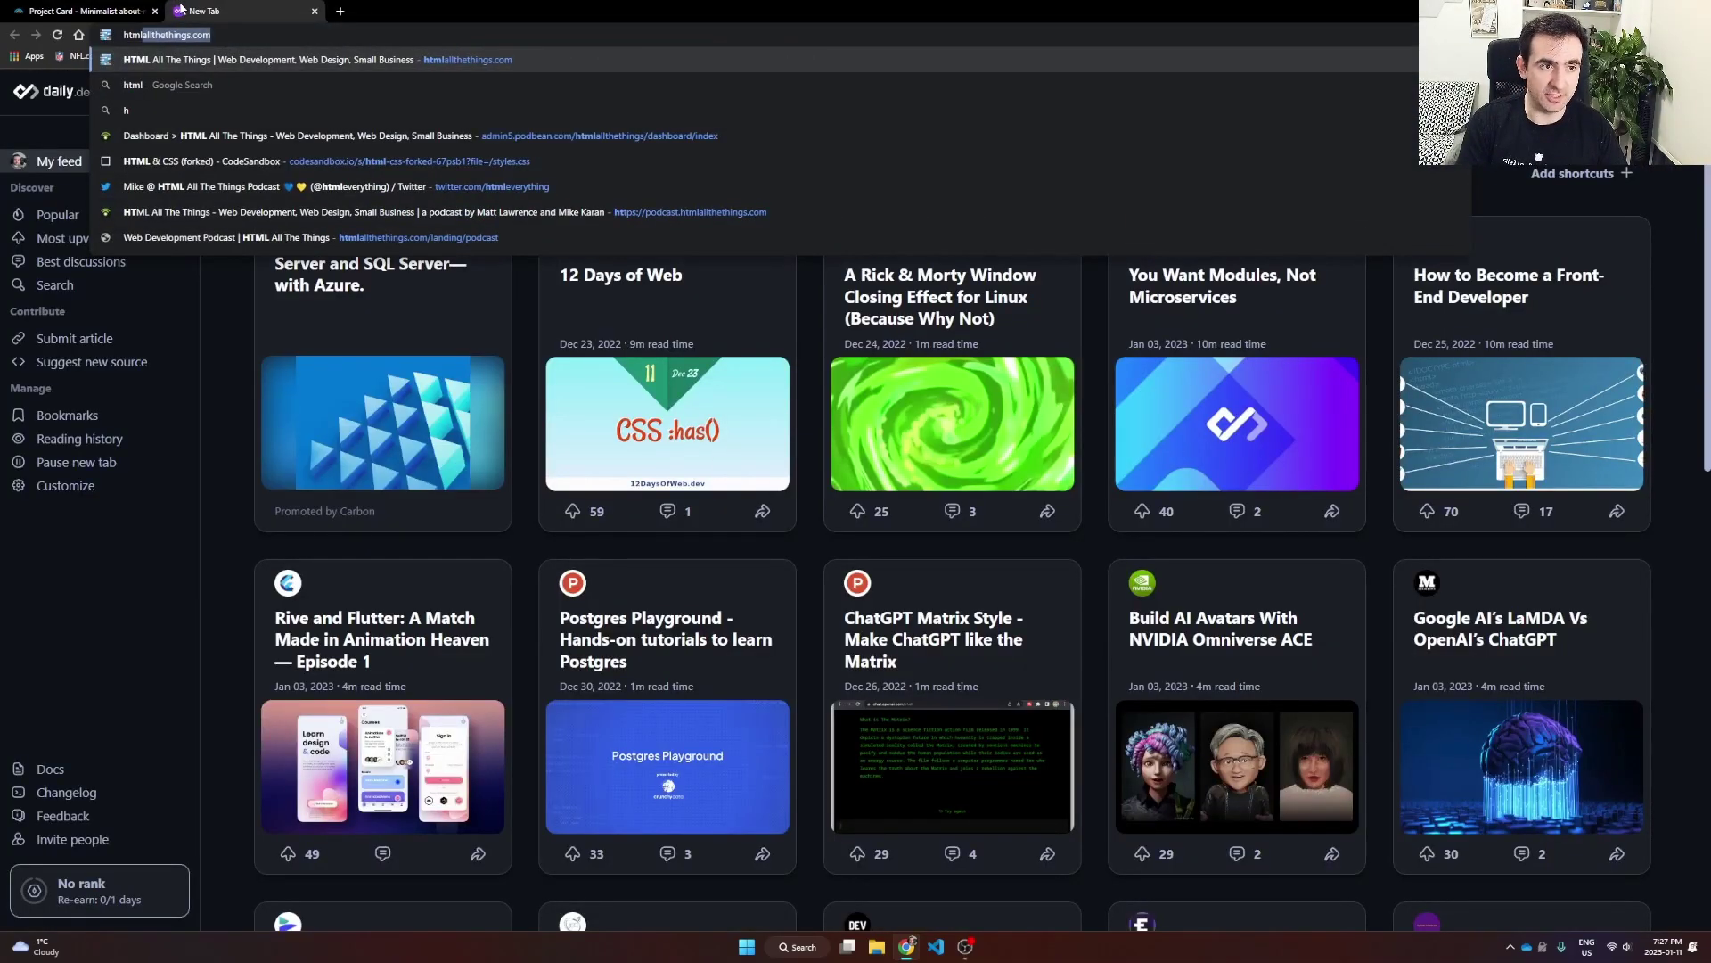
key("Return")
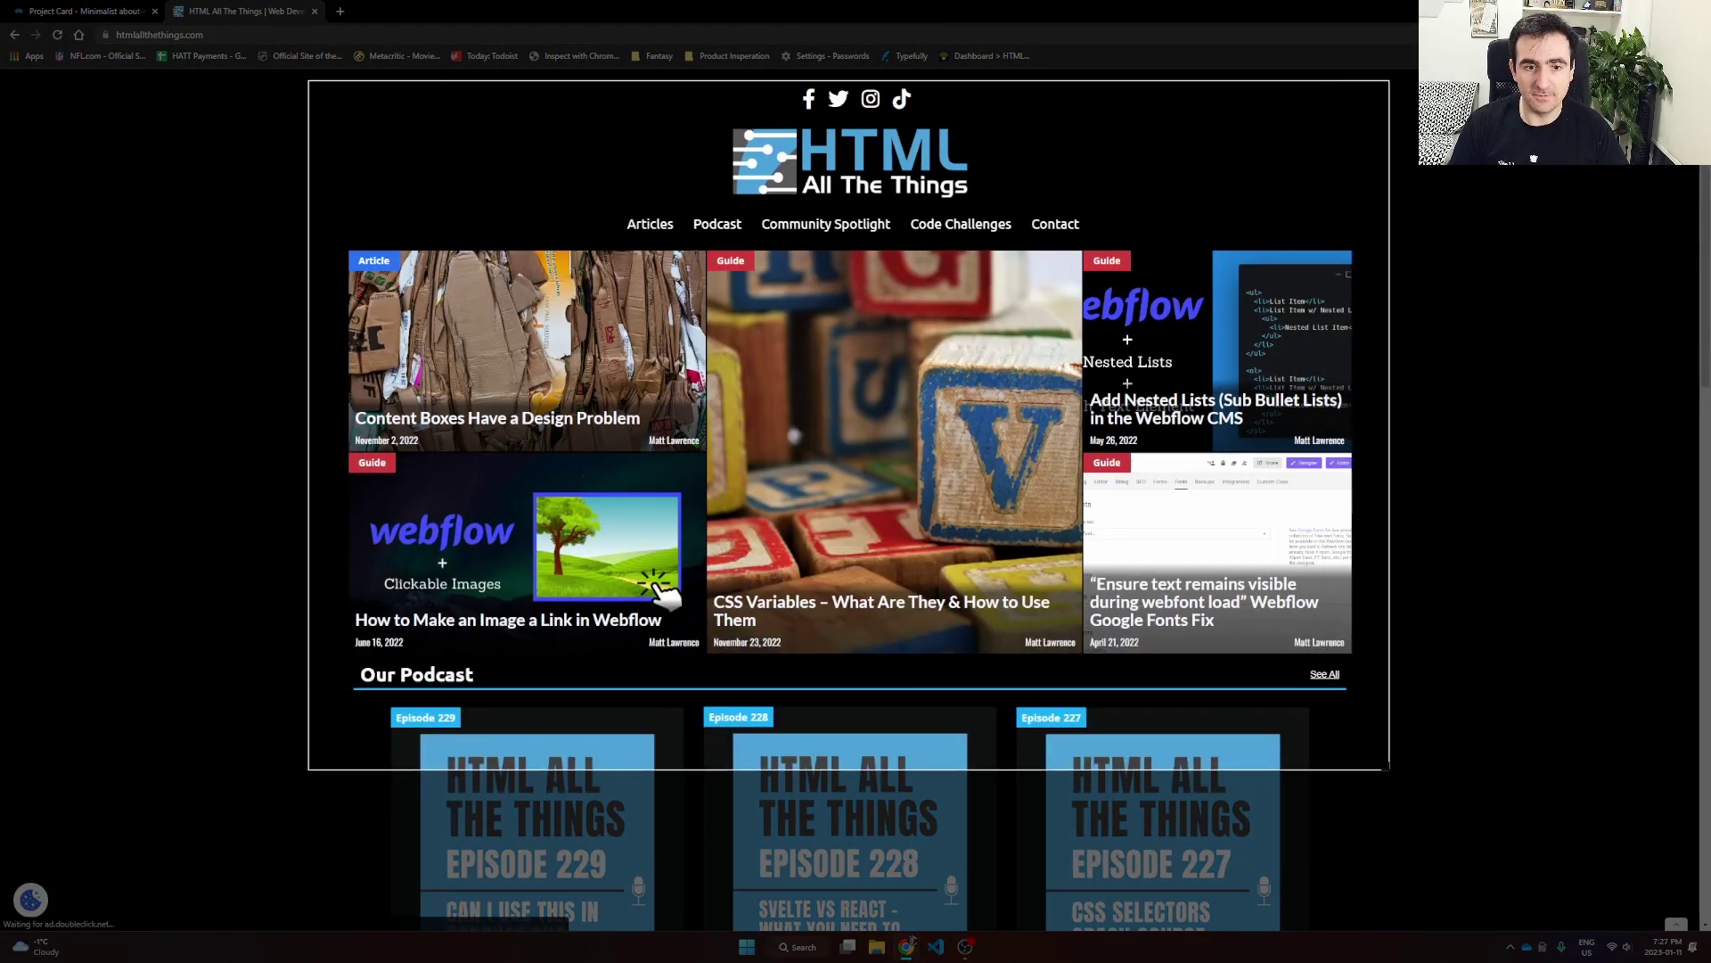
left_click_drag(1400, 768, 1400, 768)
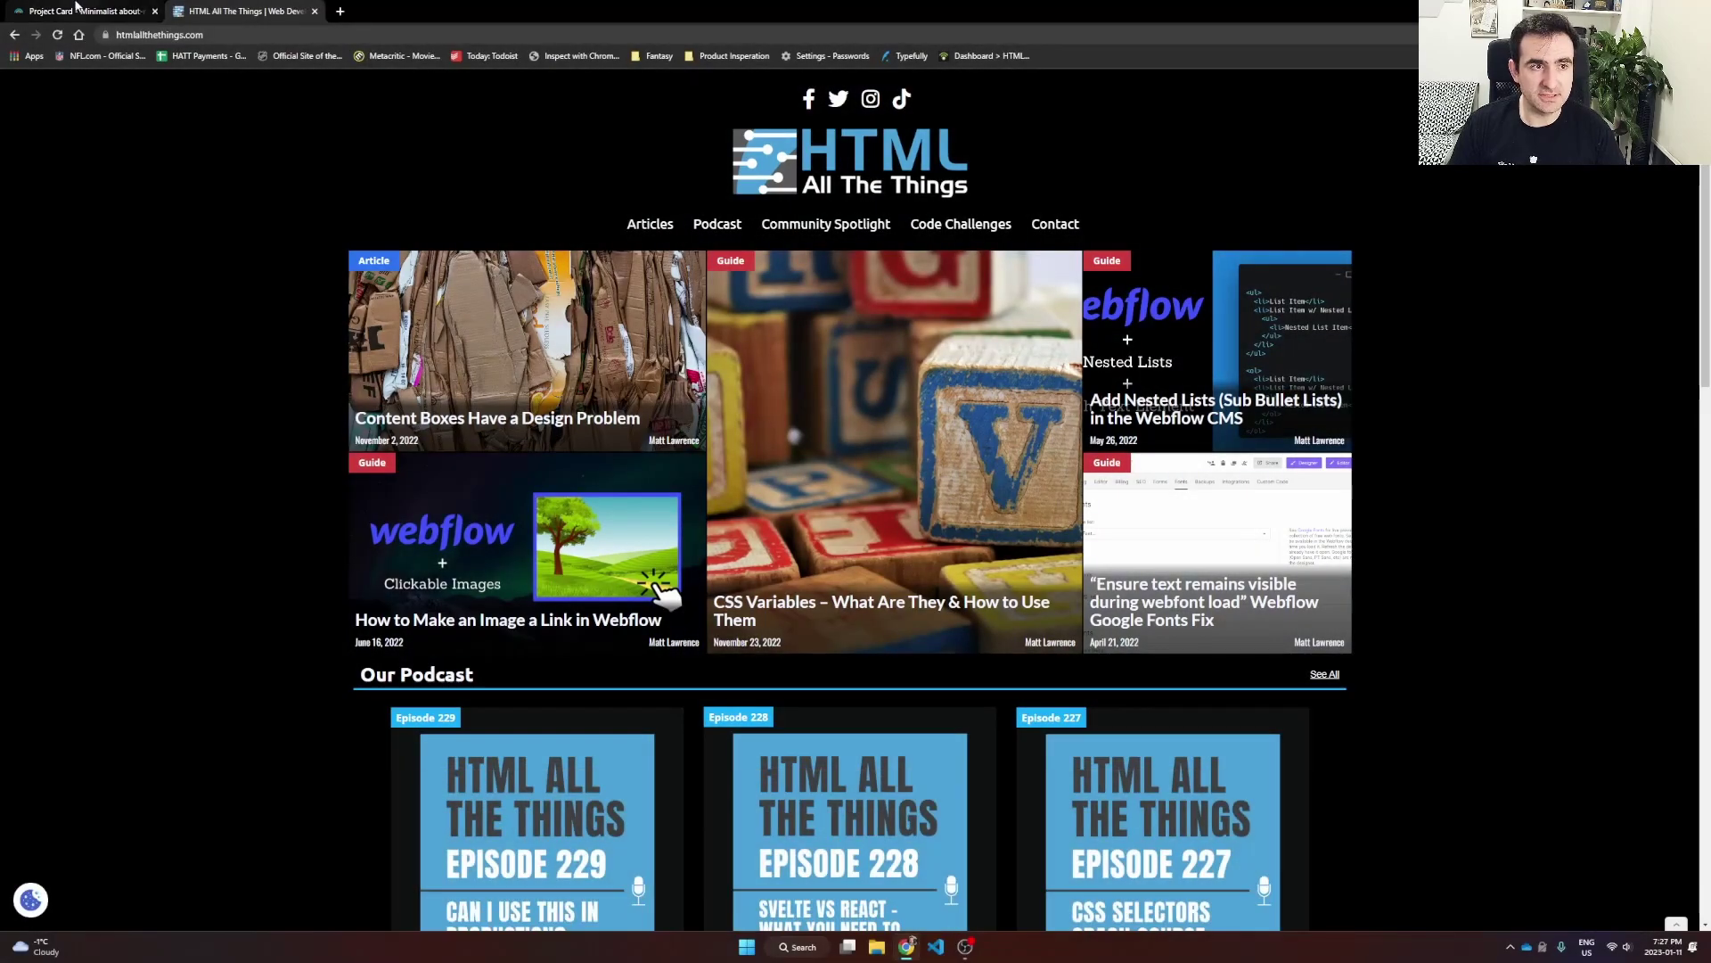
left_click(84, 10)
left_click(1526, 491)
Step: Paste the site screenshot as the card image and title the card 'HTML All The Things'
key("ctrl+v")
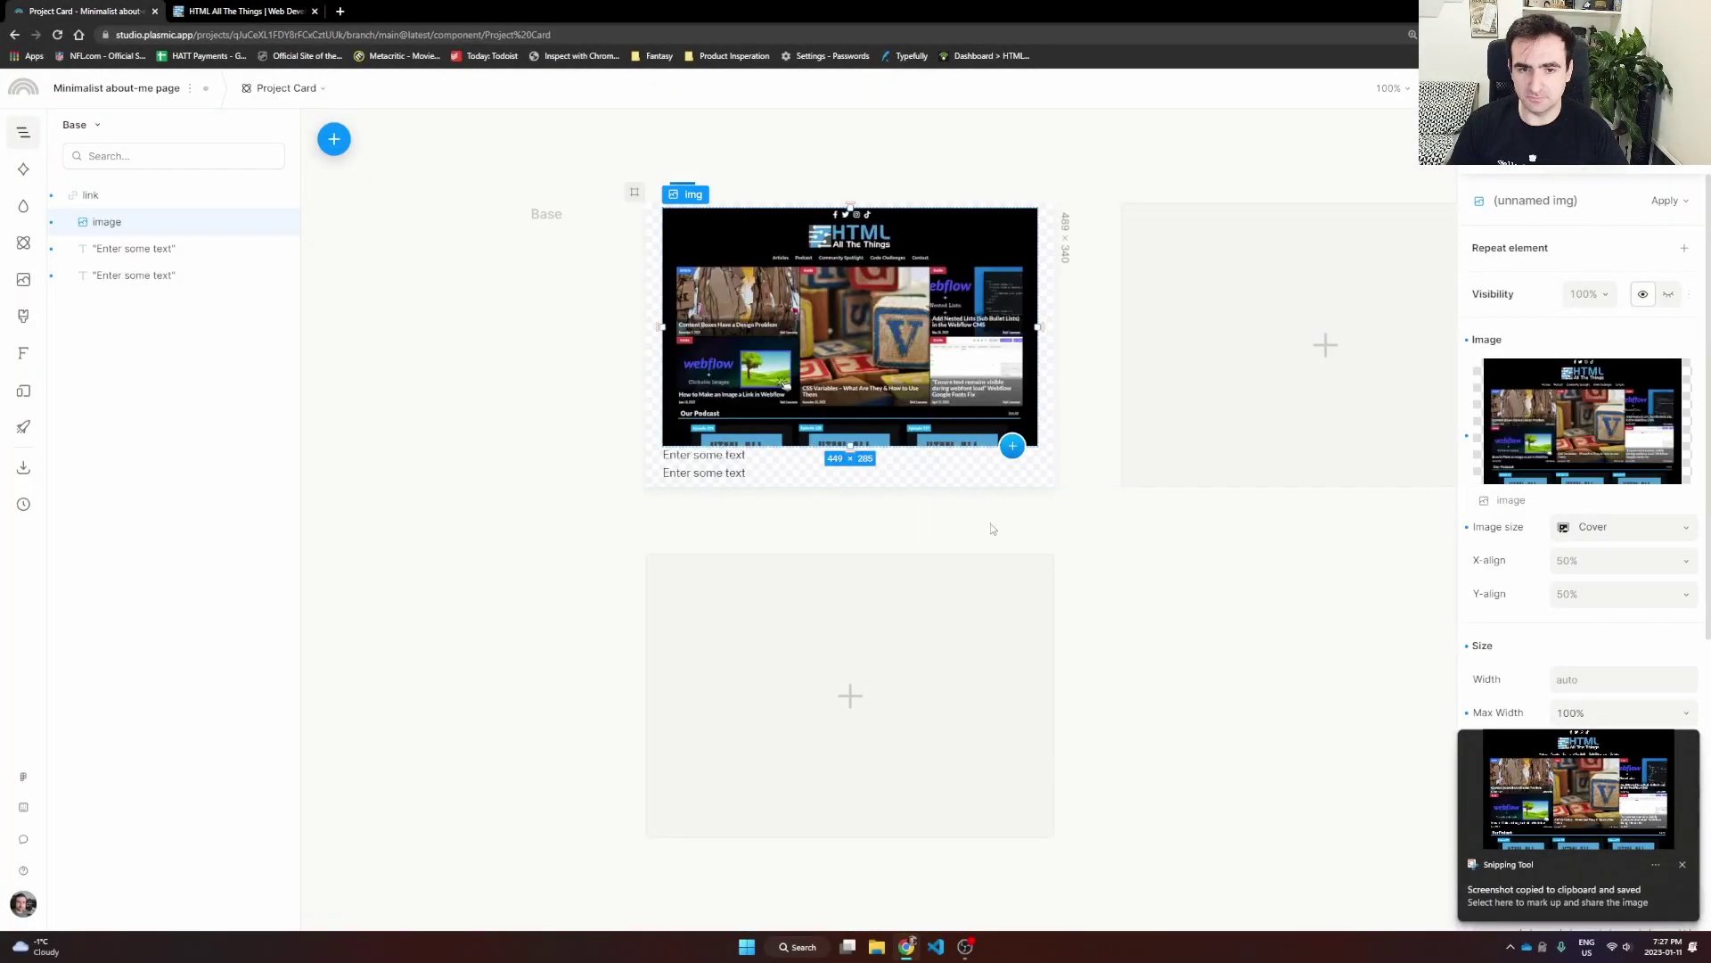
left_click(709, 459)
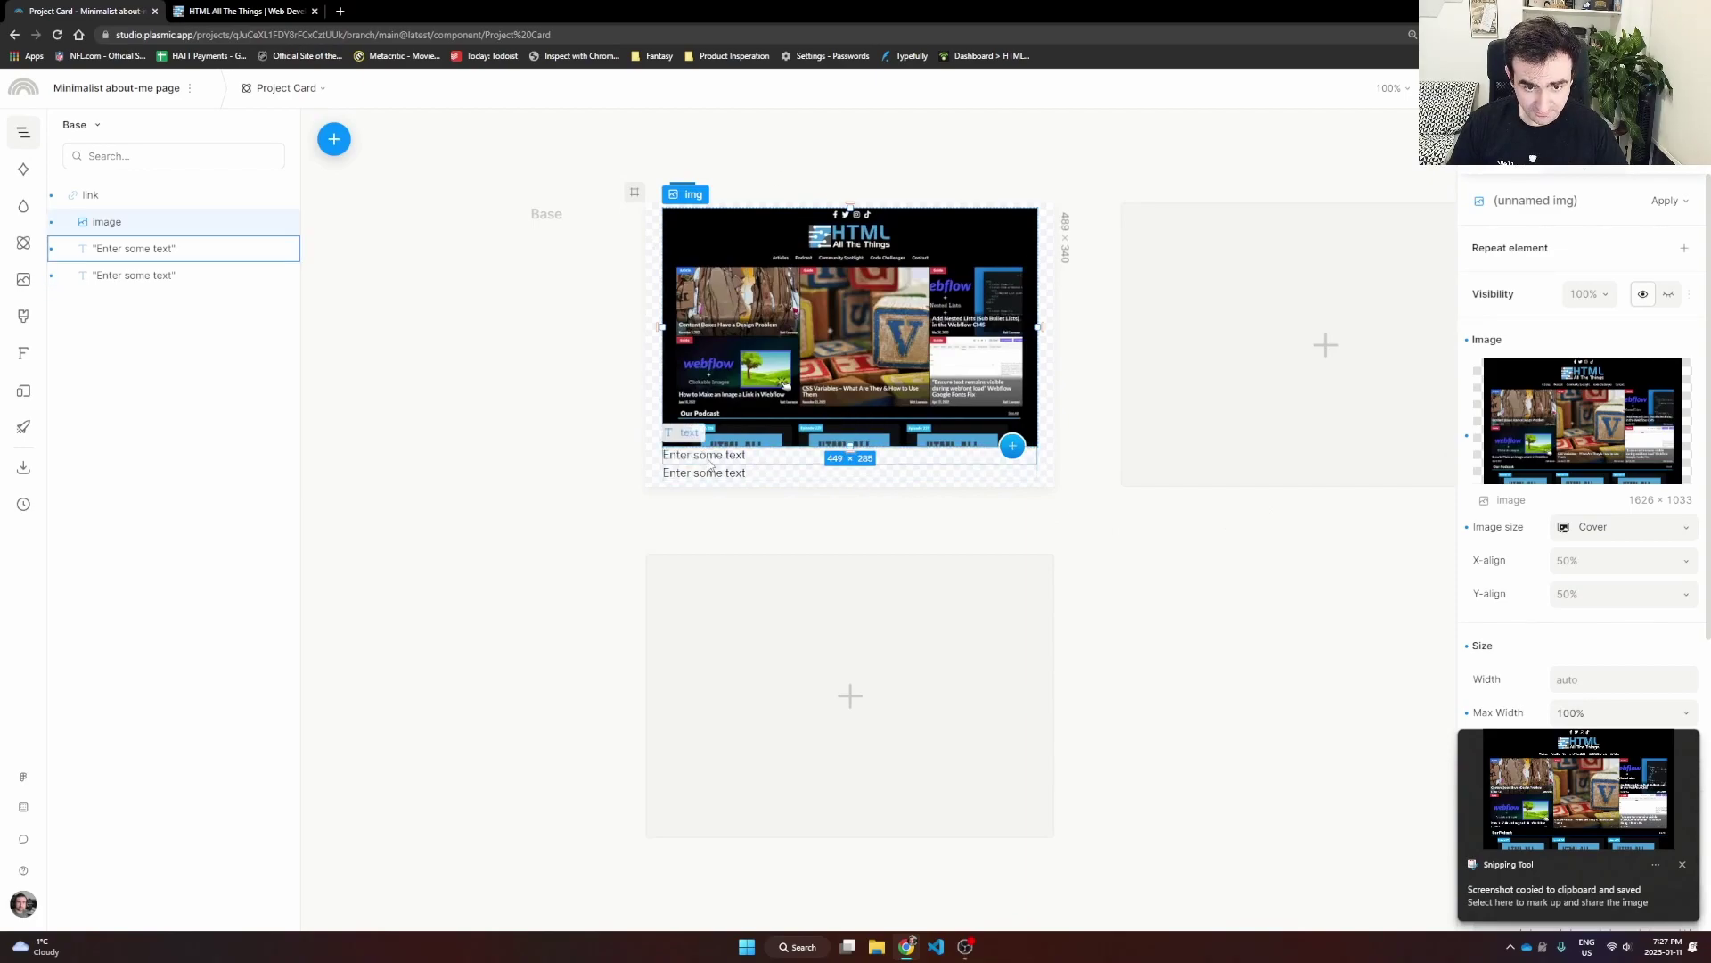
double_click(709, 457)
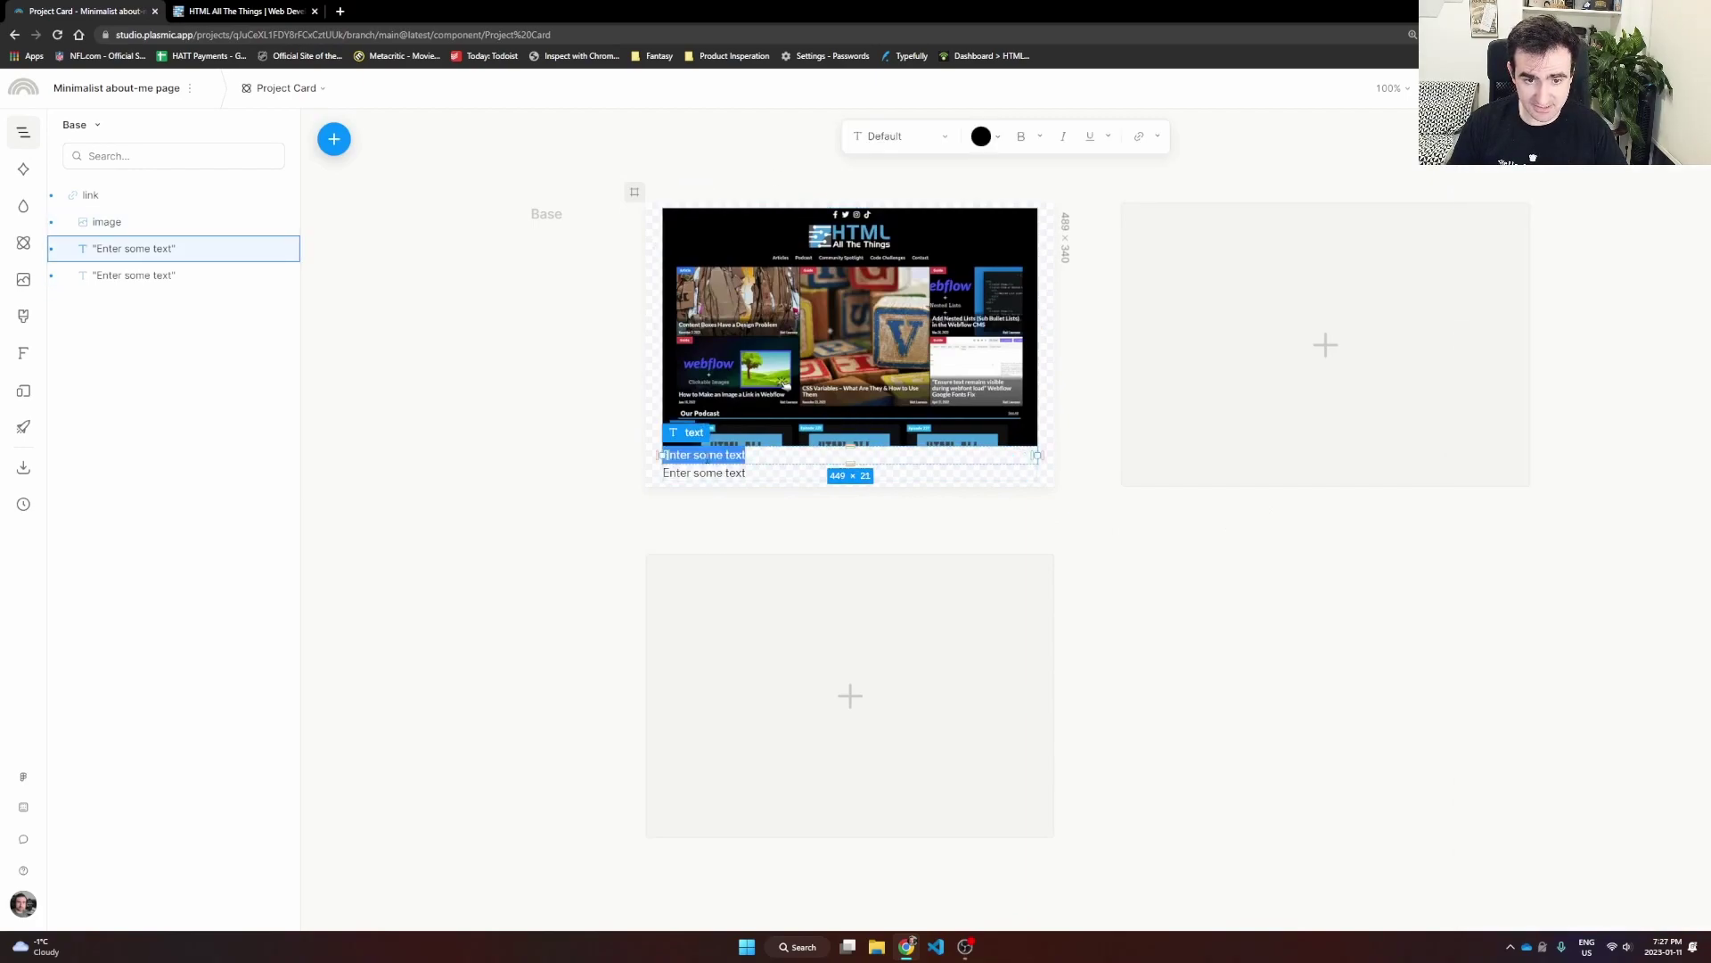
type("HTML All THe")
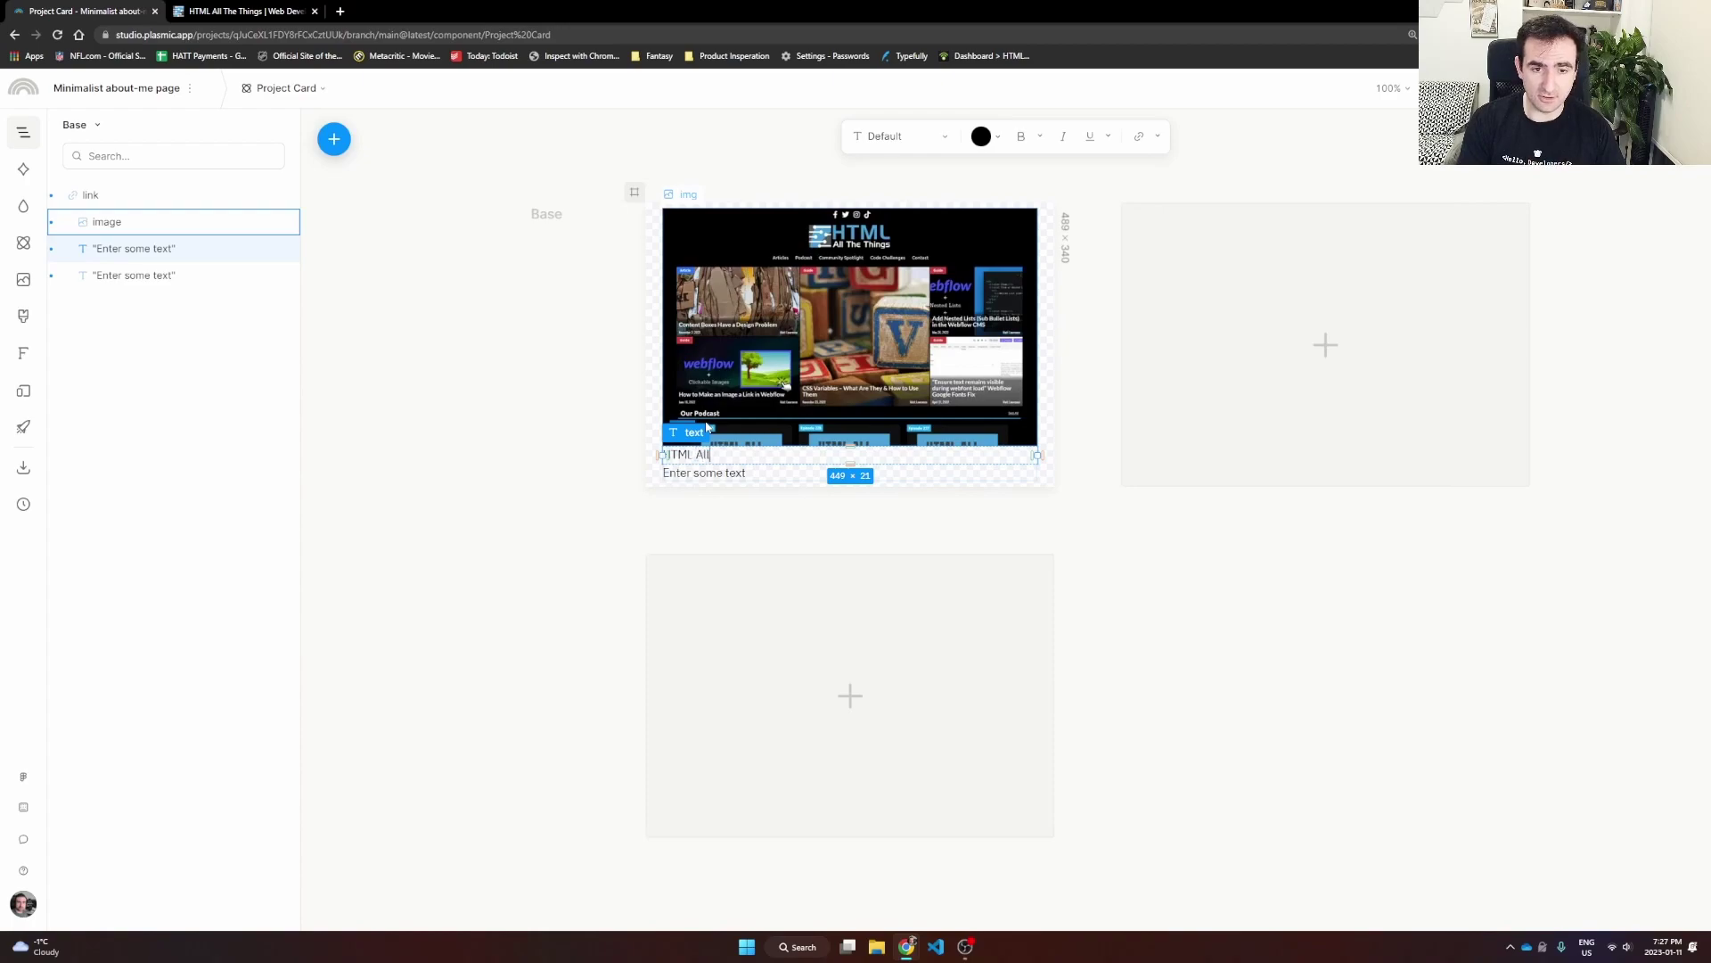
key("BackSpace")
key("BackSpace")
type("he Things")
Step: Write two bullets: the podcast/blog site summary and 'This was built using Webflow'
left_click(745, 472)
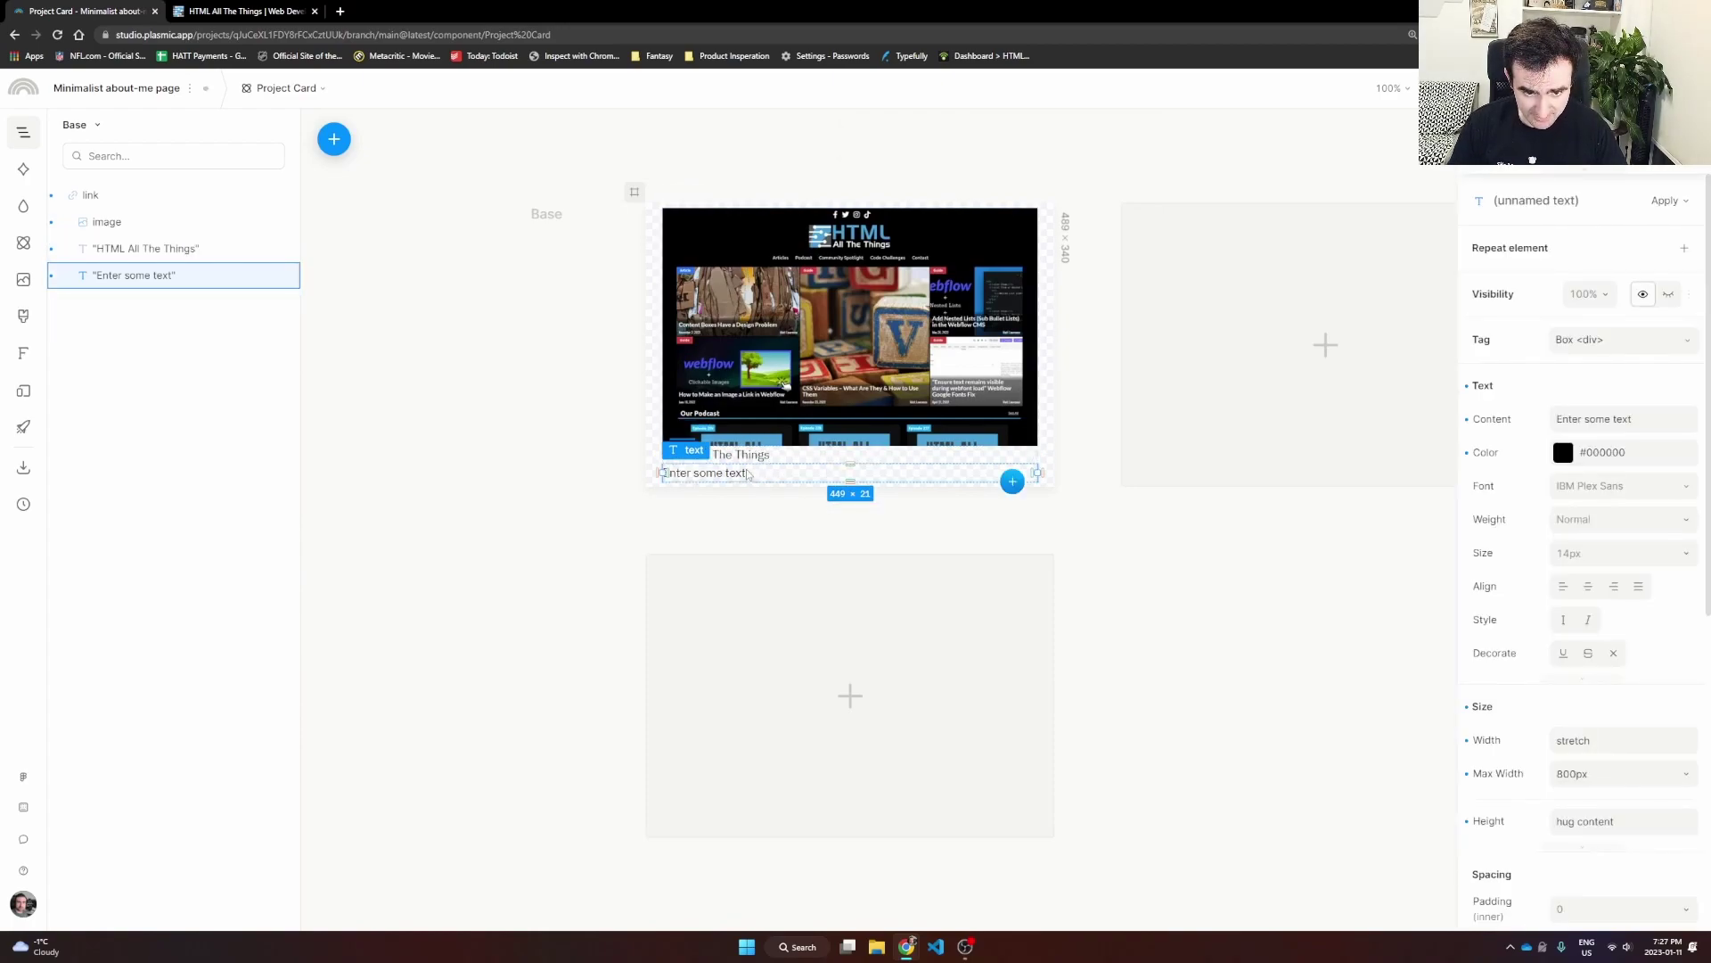
double_click(747, 474)
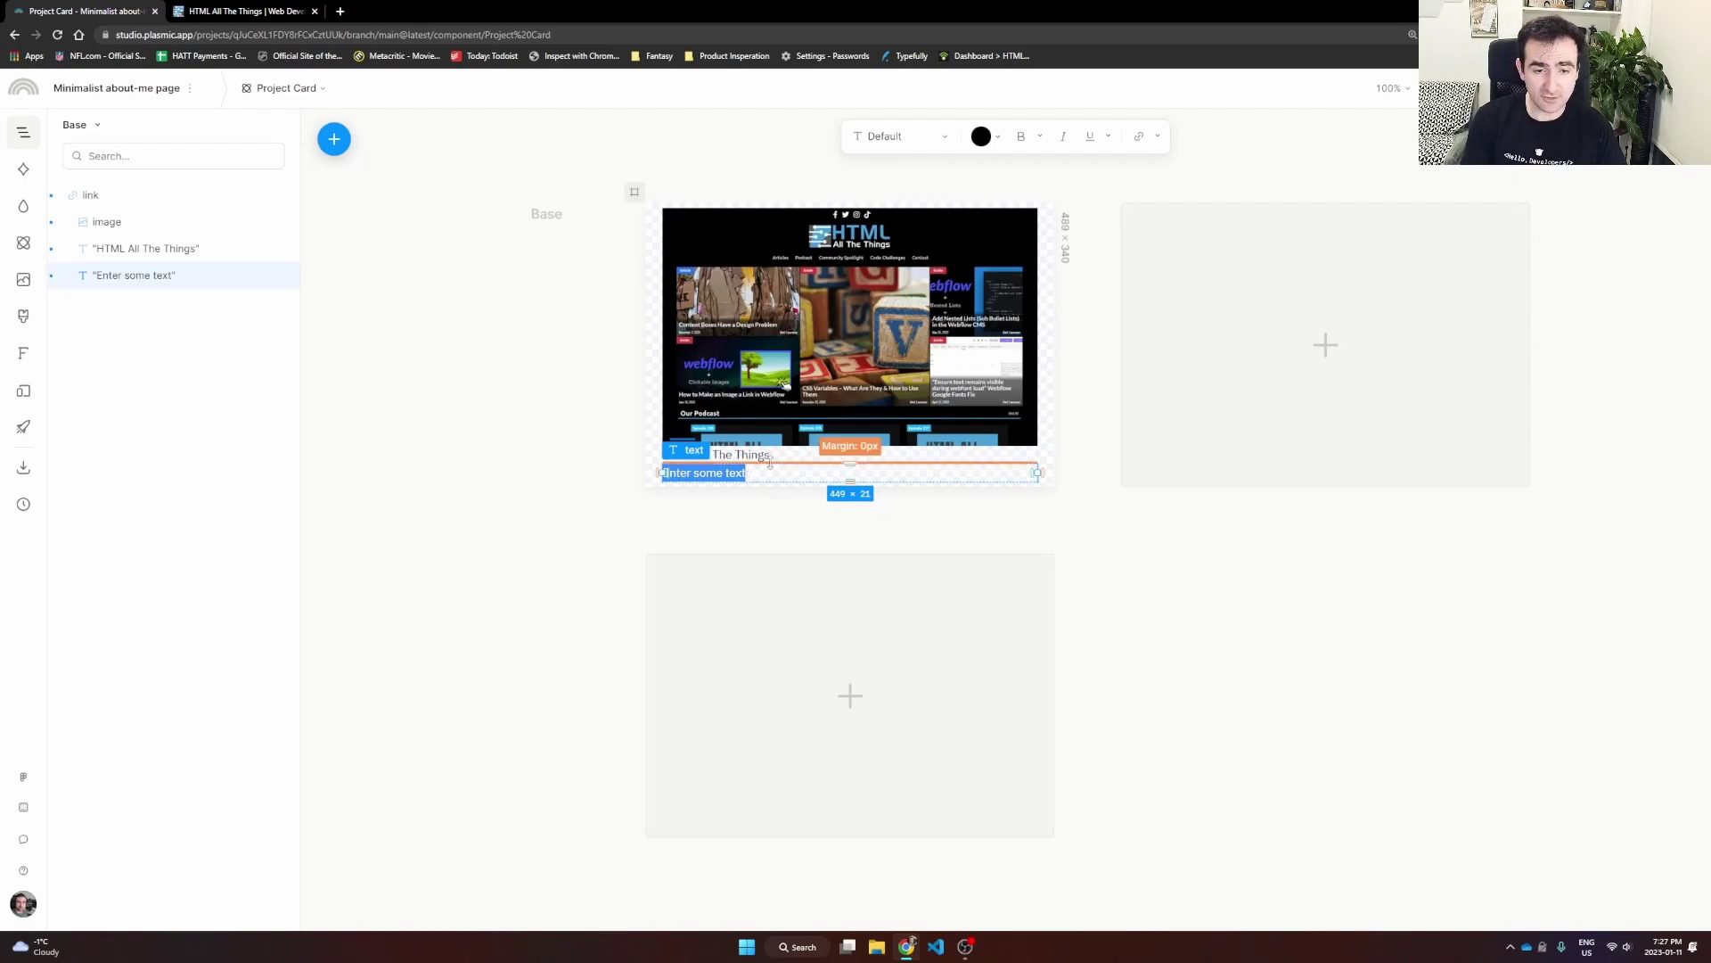
type("-")
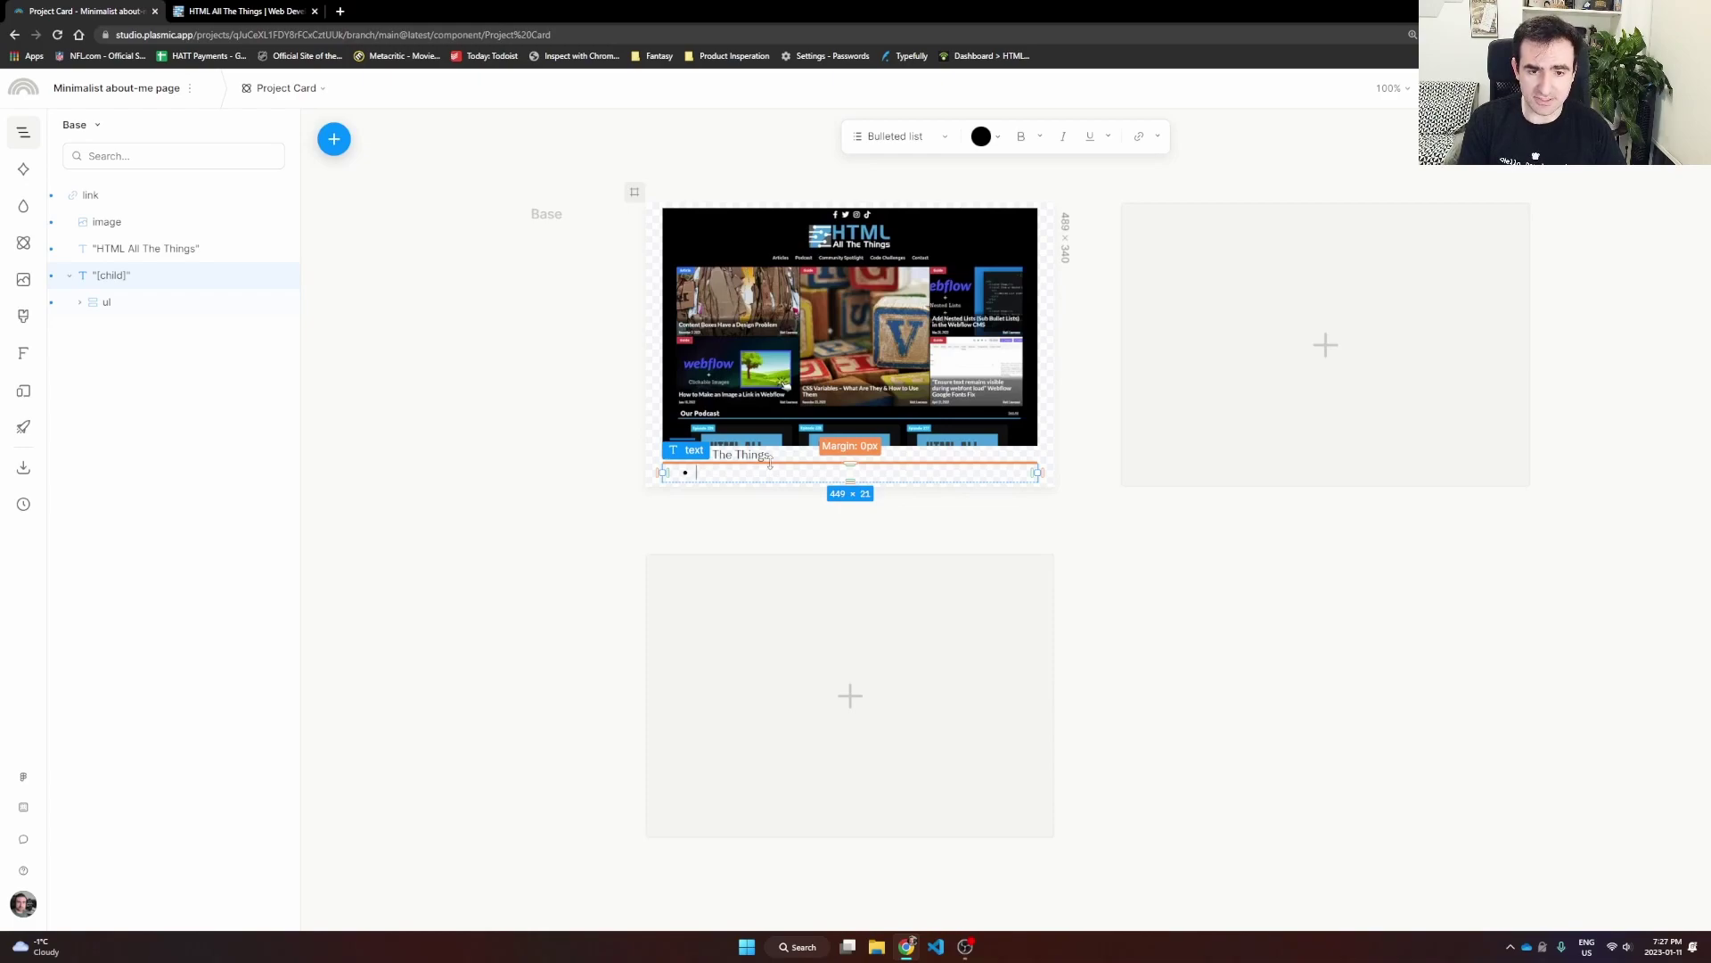
type("HTML All")
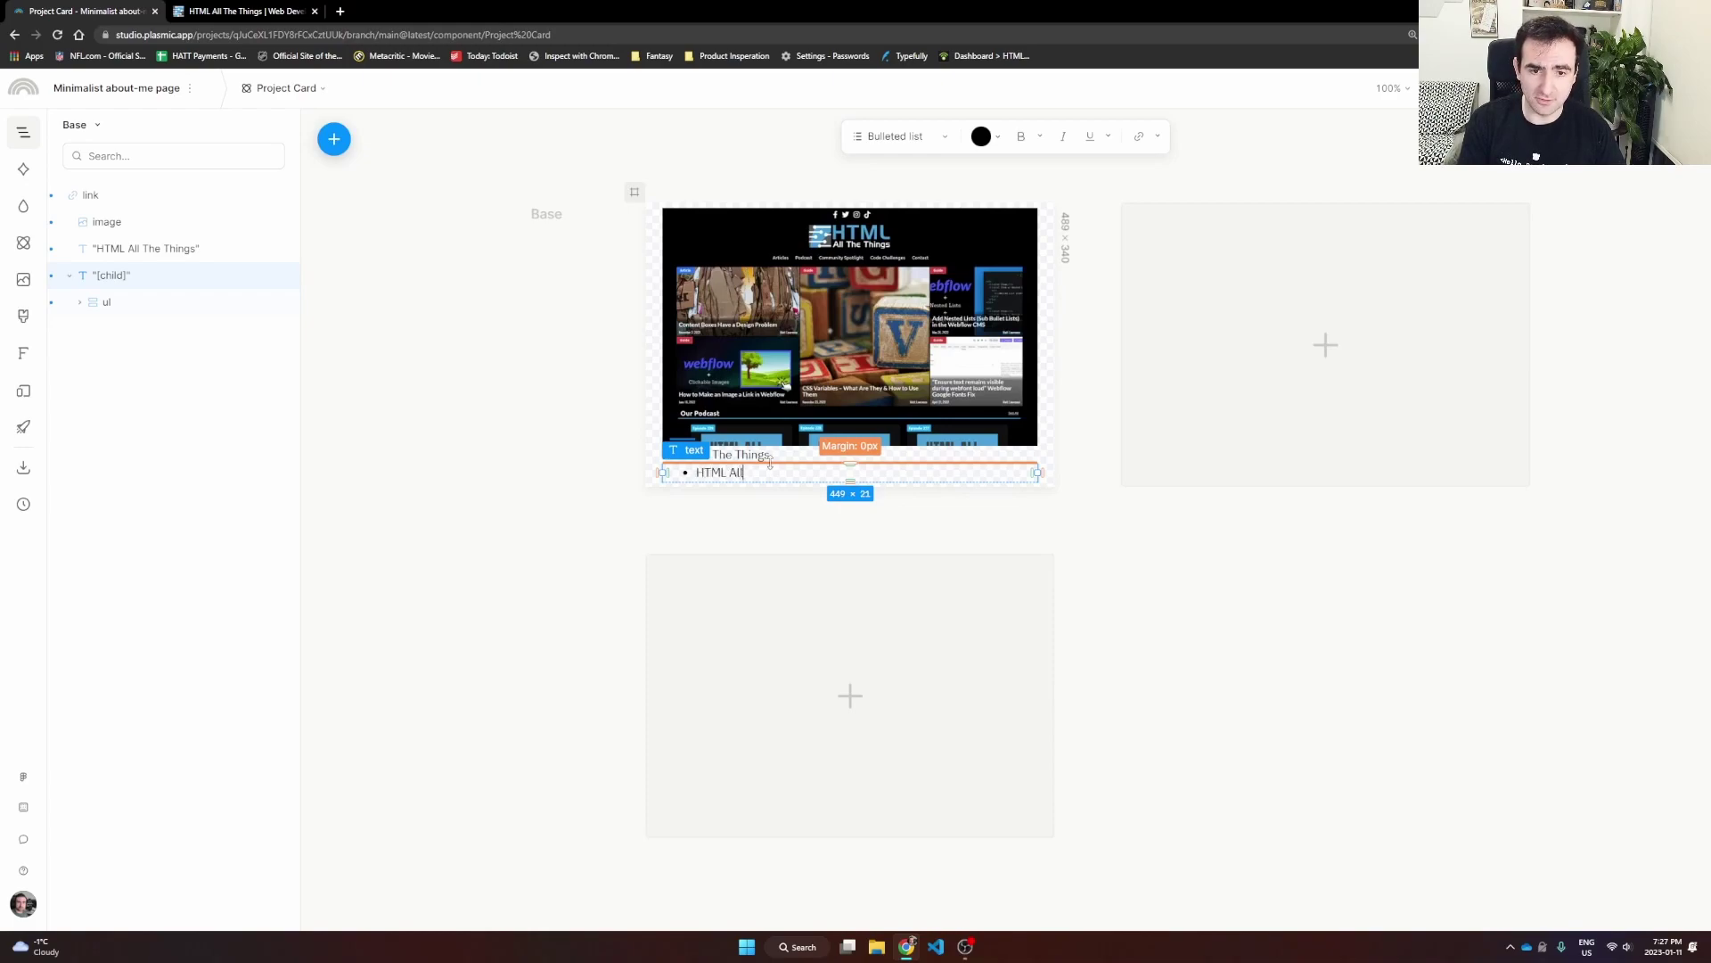
type(" The Things is a podcast")
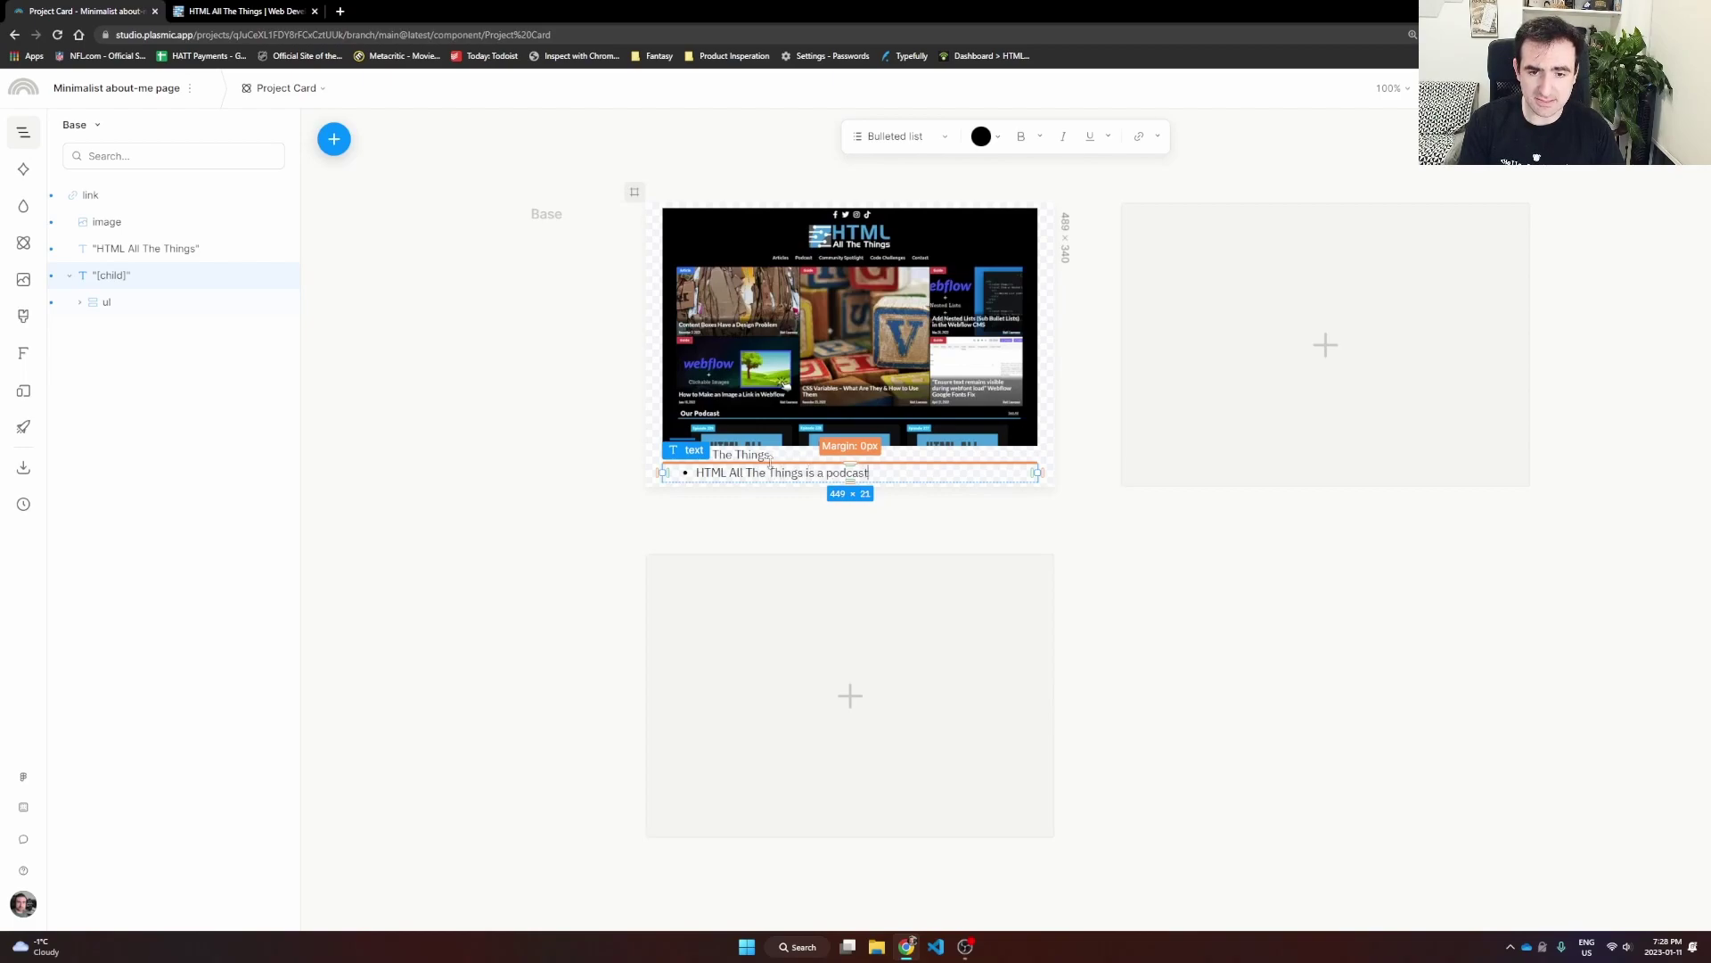
type("/blog websi")
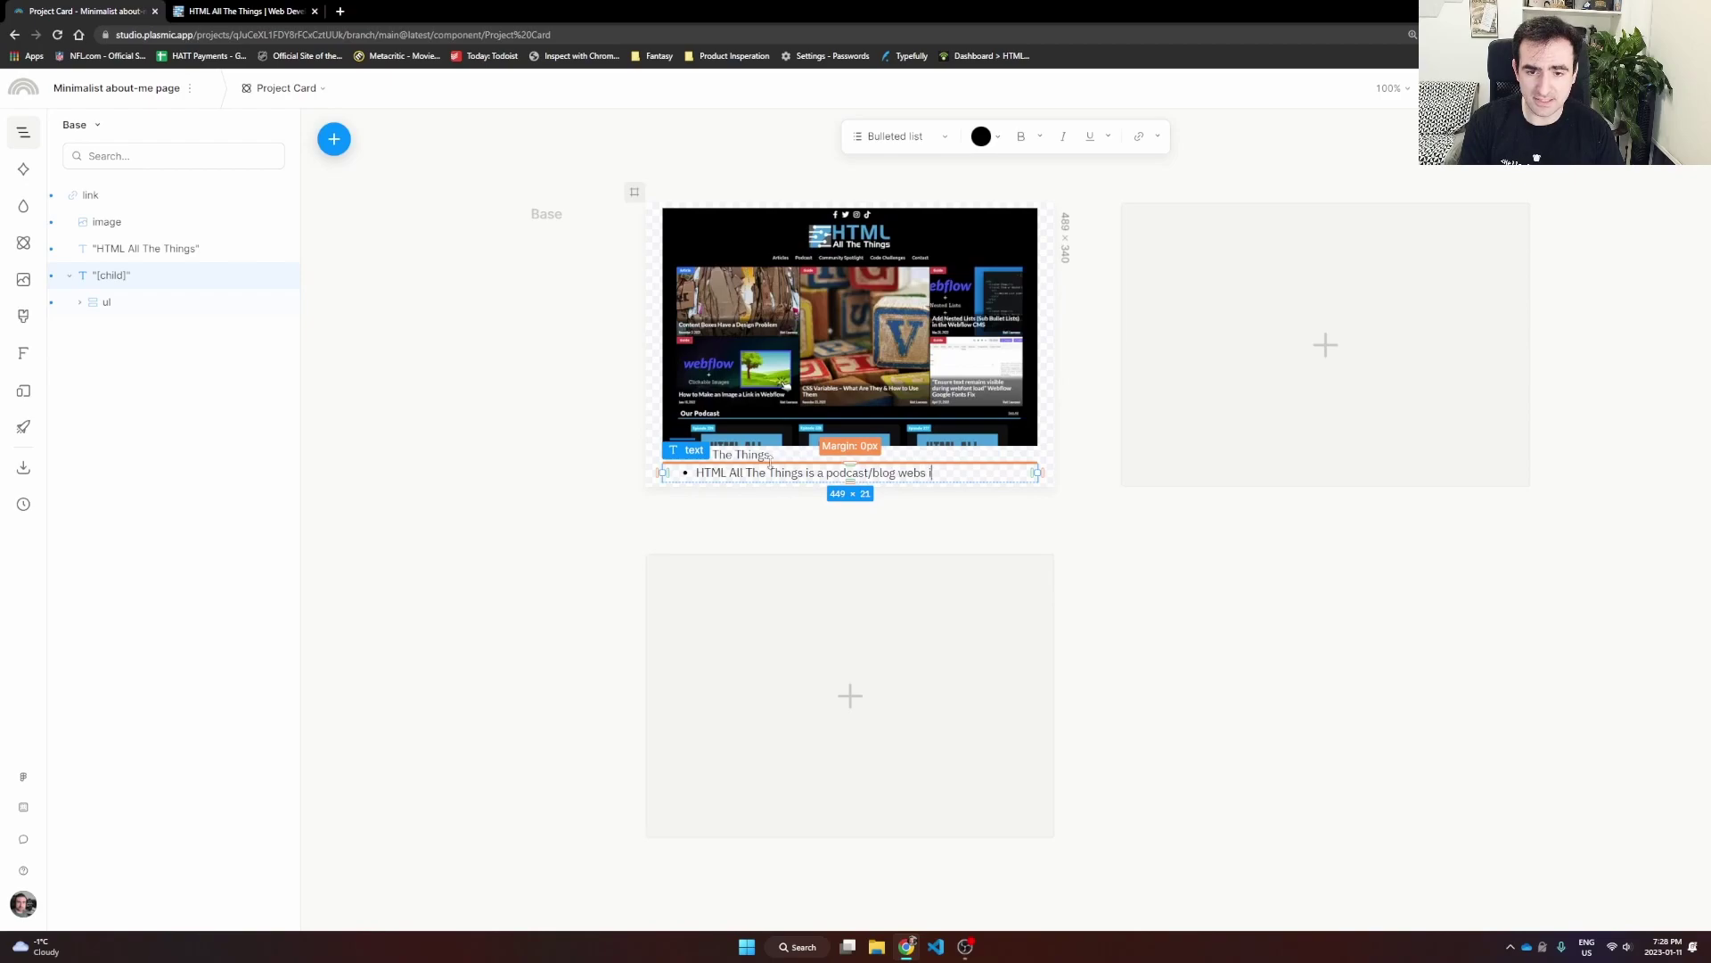
type("te that posts the lastest podcasts an")
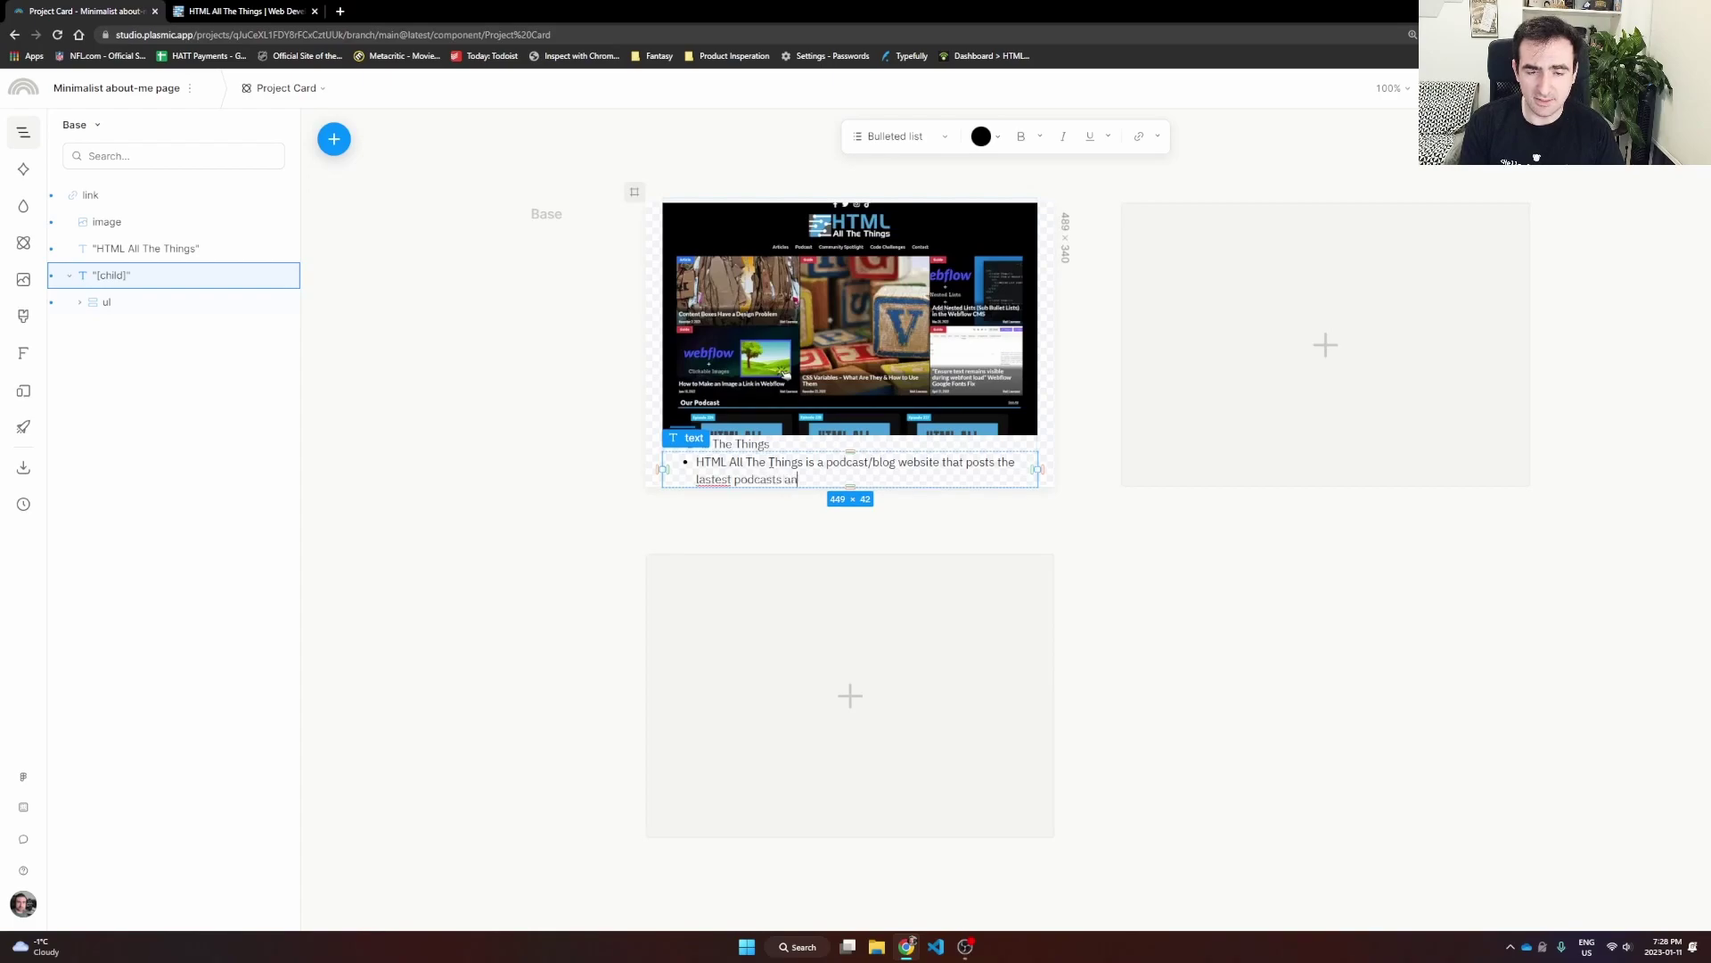
type("d blogs from the ")
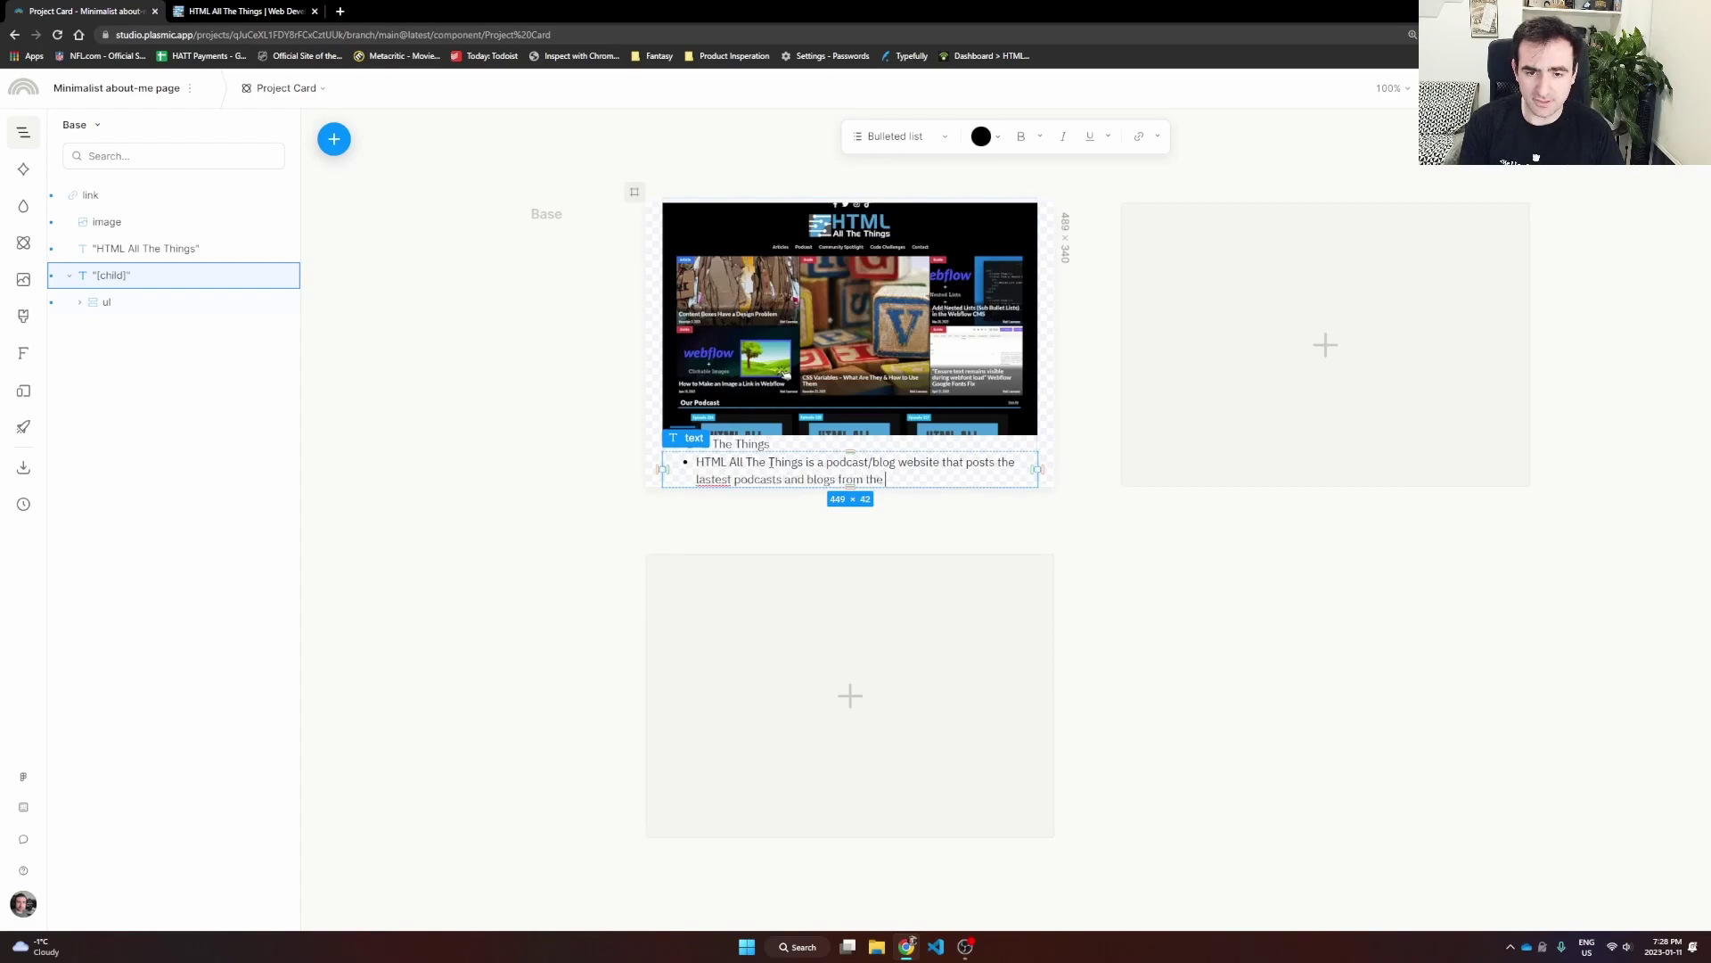
type("HTML All The Things team")
key("Return")
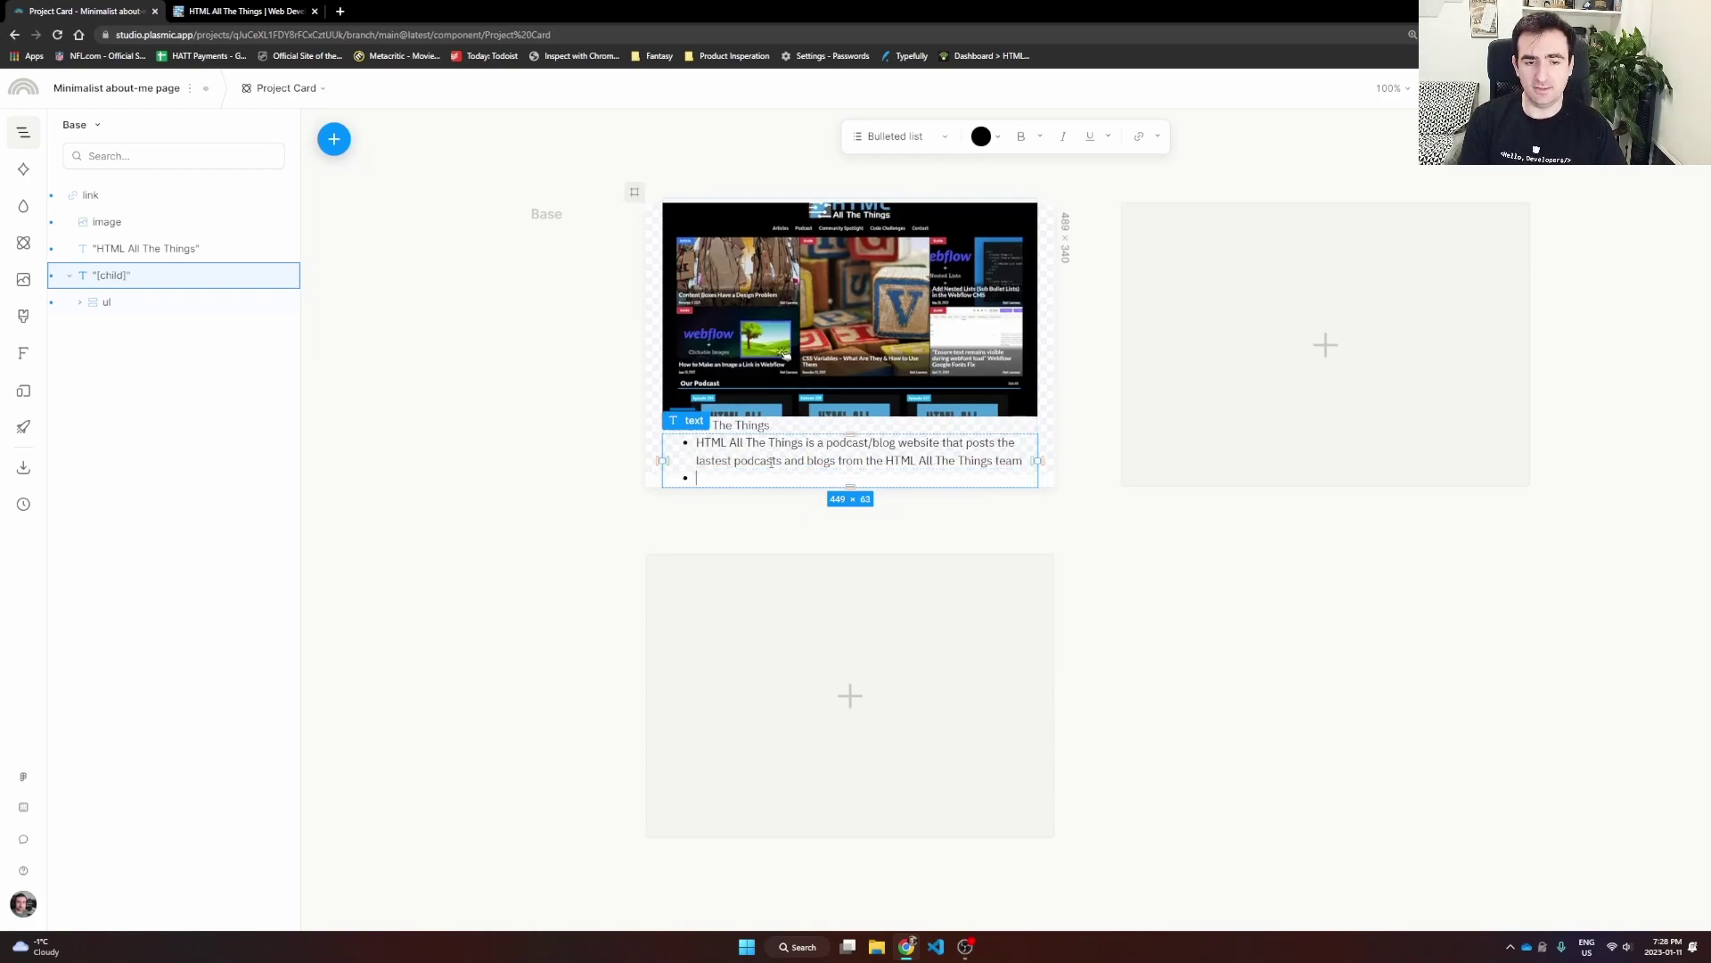
type("This was built using Webflow")
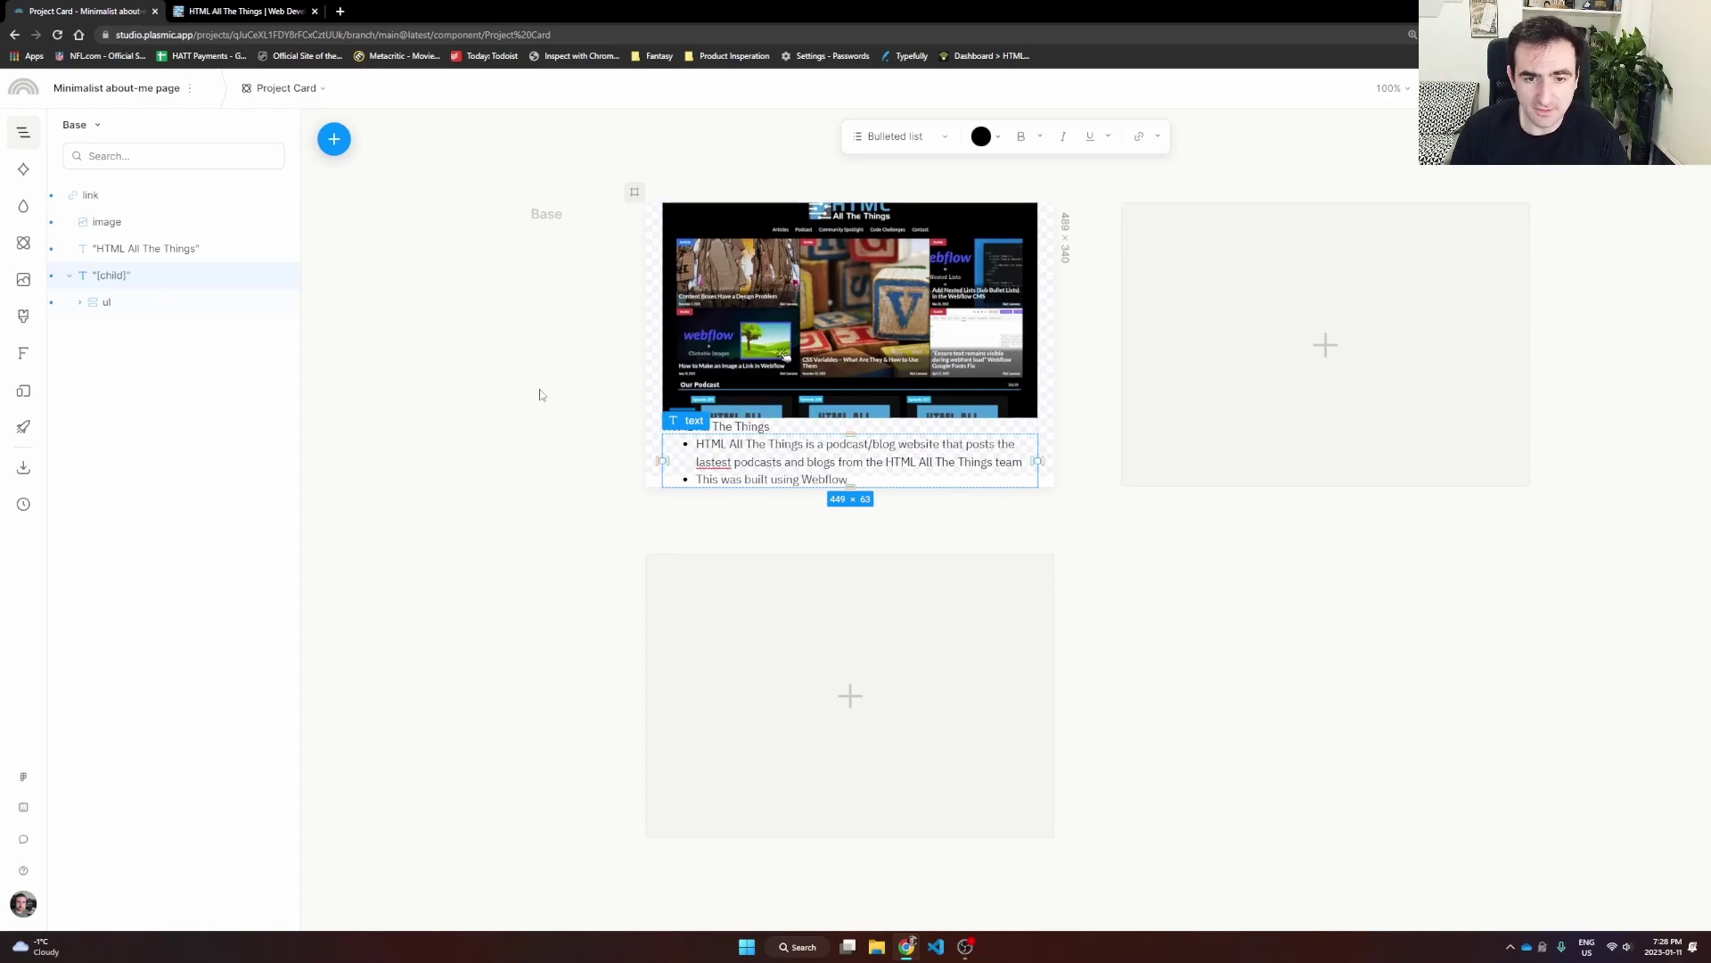
left_click(539, 378)
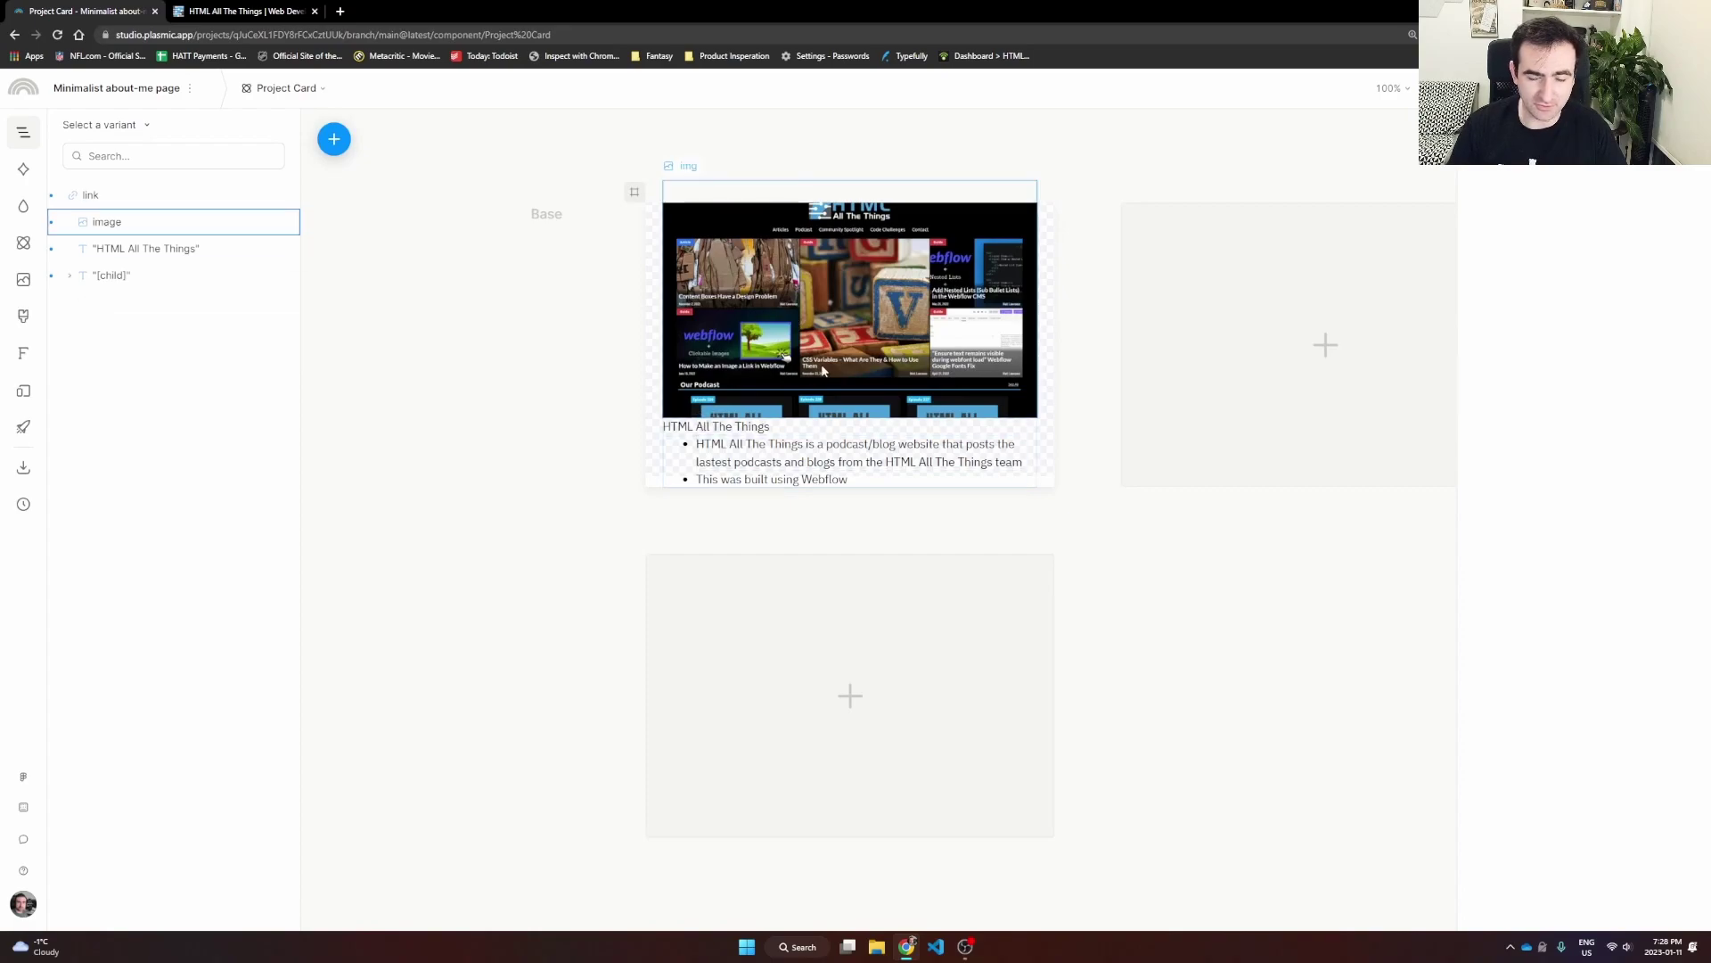
left_click(784, 327)
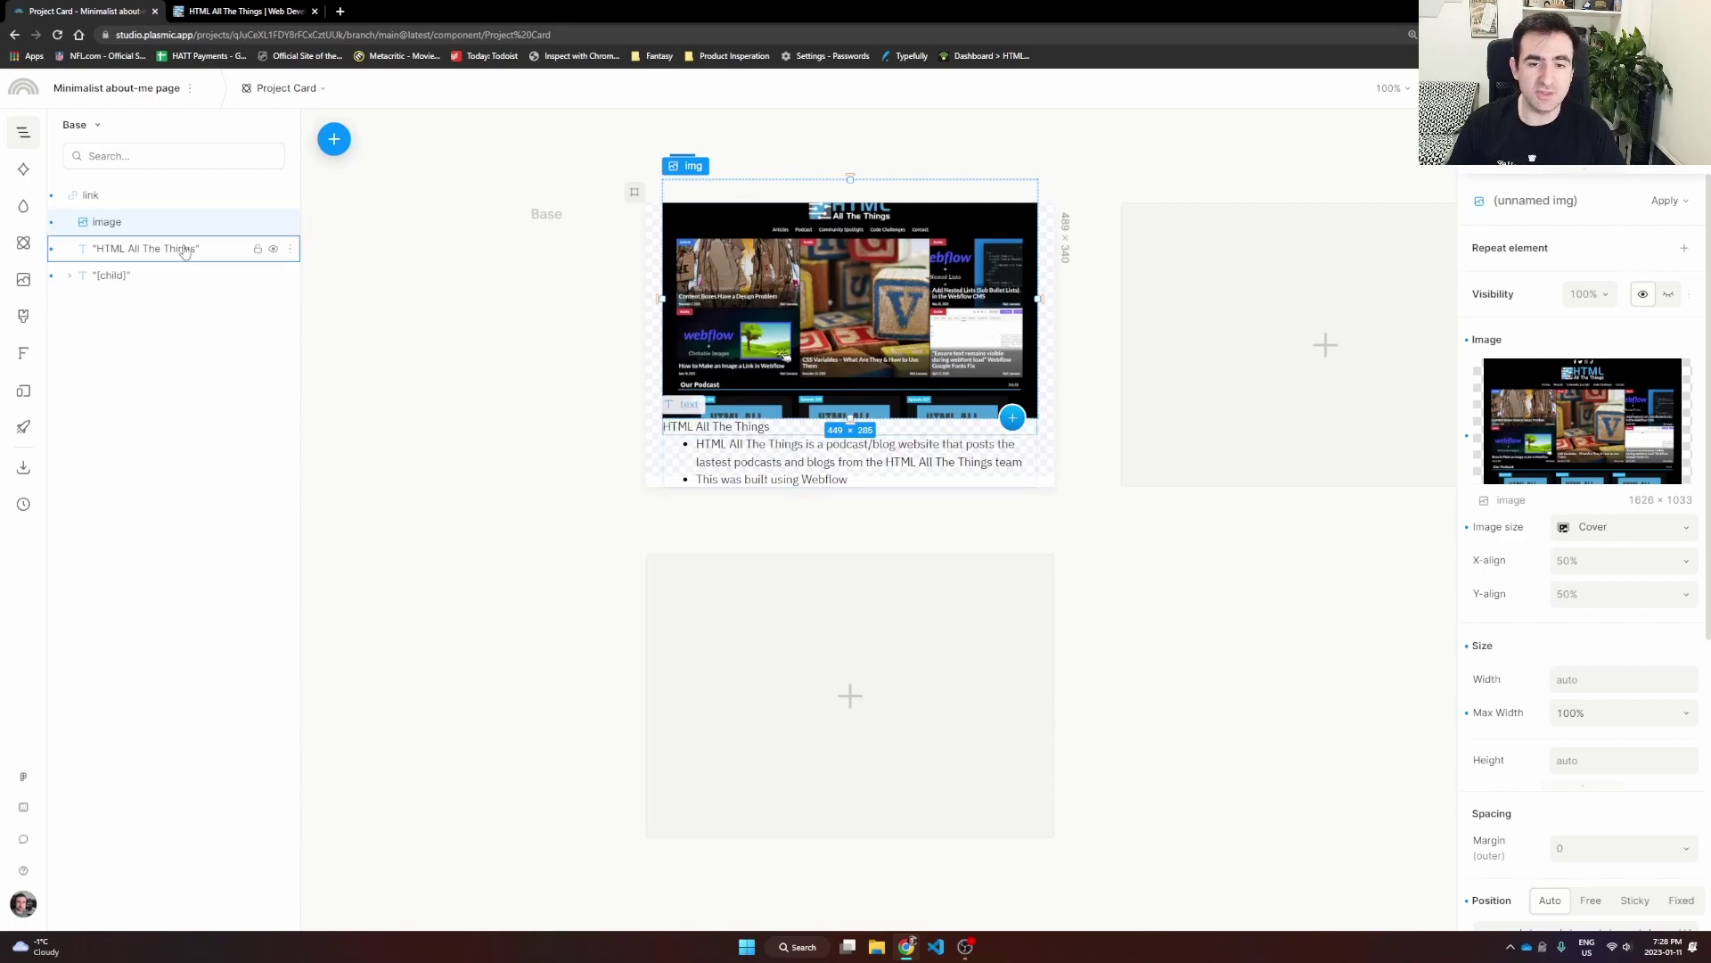
Step: Wrap the screenshot image in a horizontal stack and set its height to 250px
right_click(119, 224)
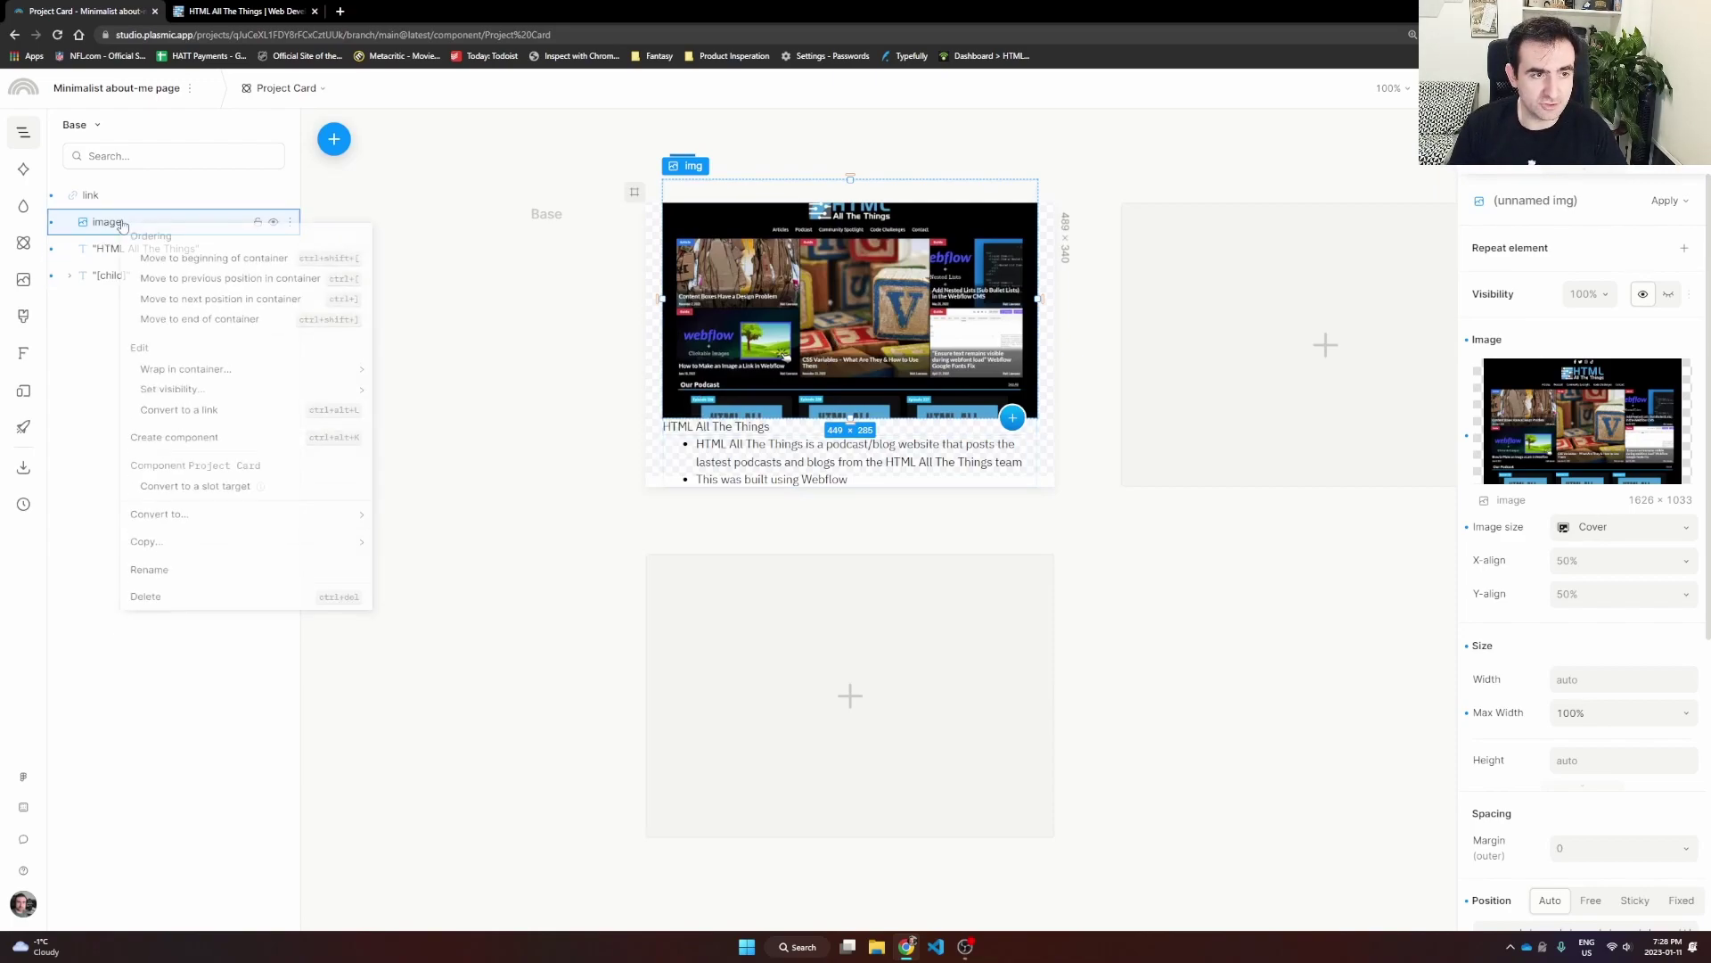
mouse_move(214, 381)
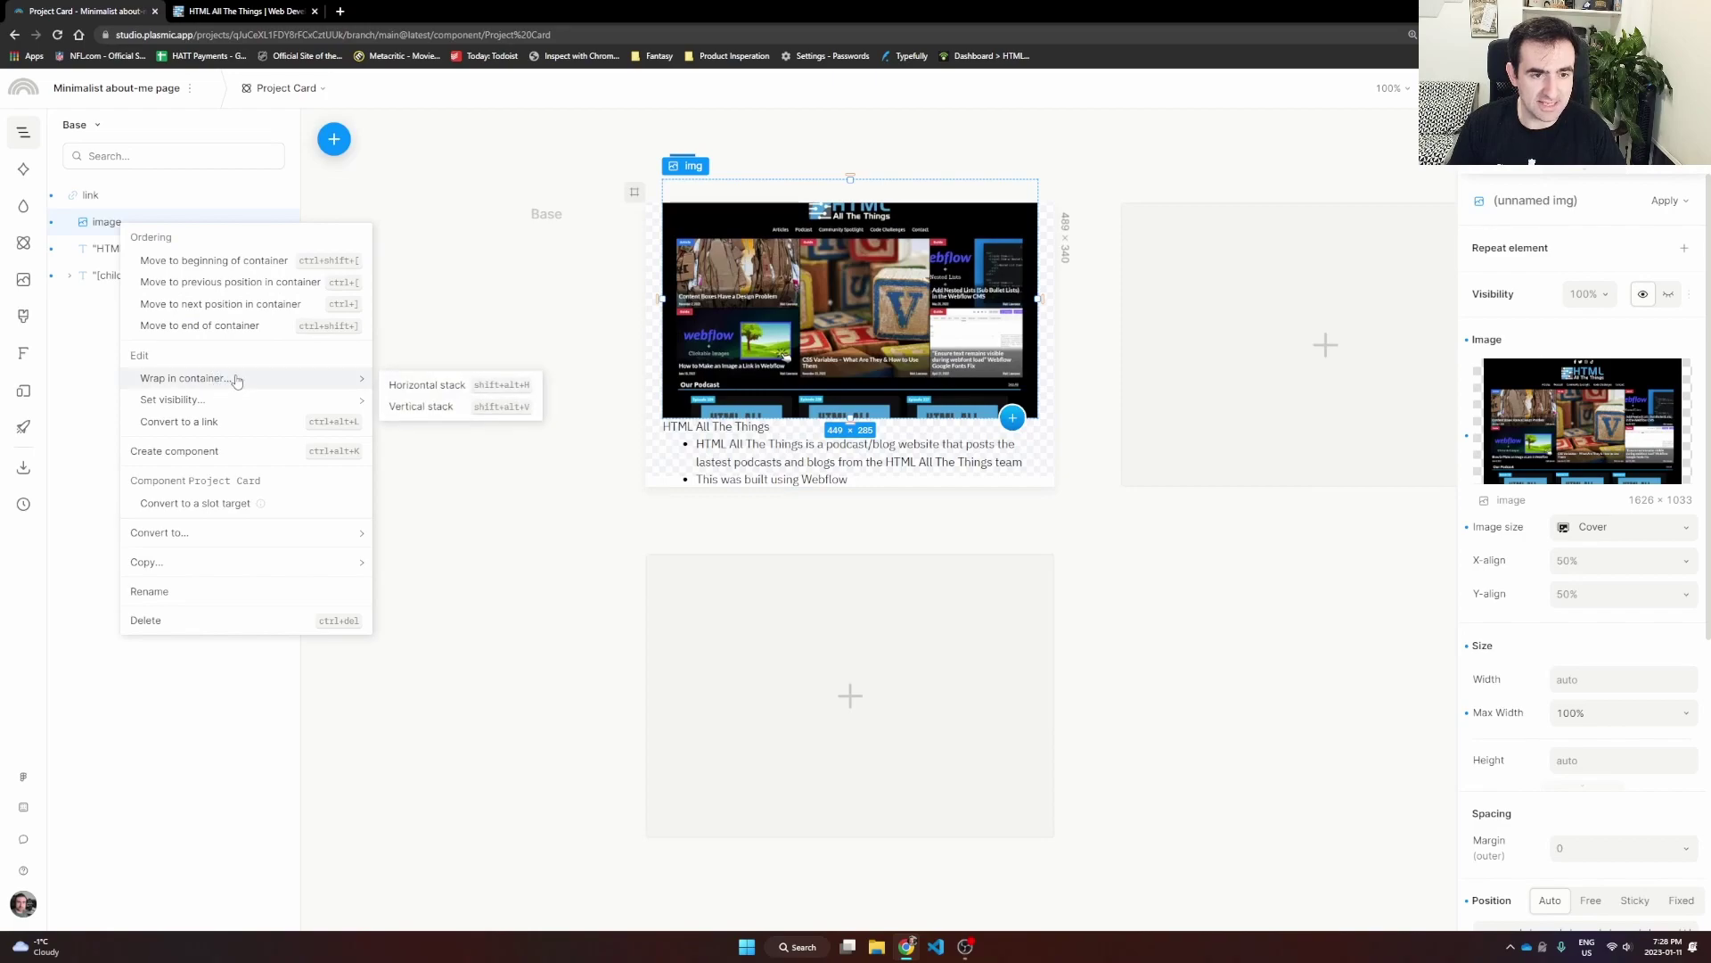
left_click(414, 386)
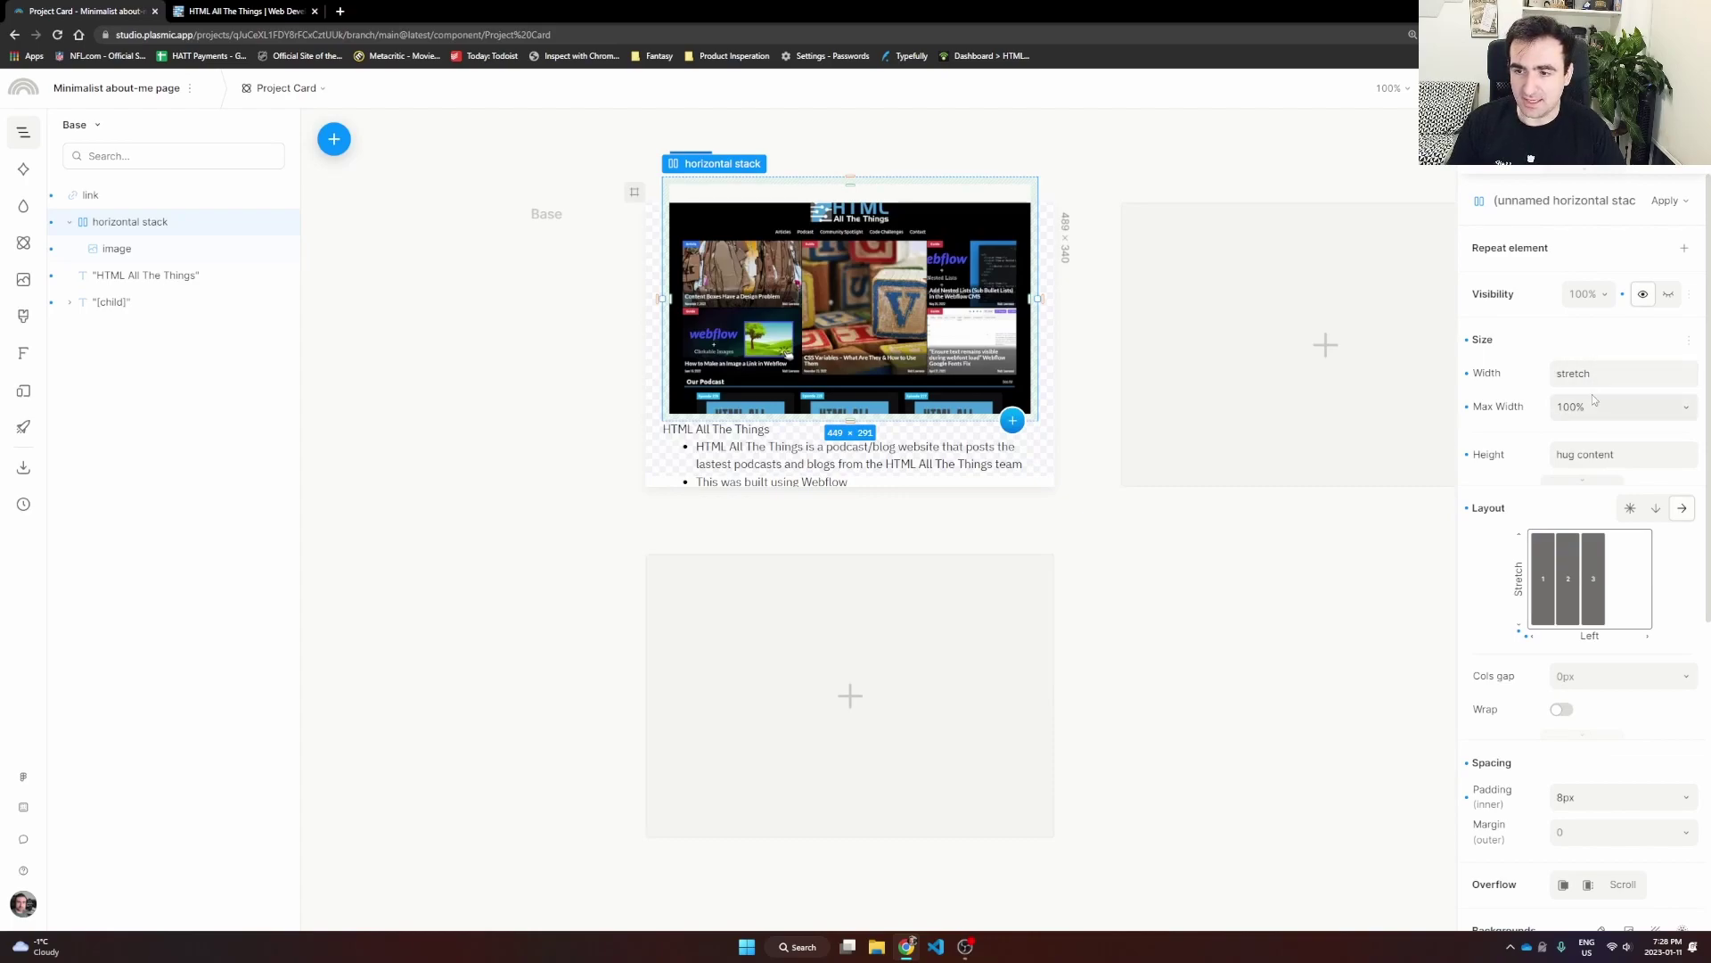
scroll(1592, 419, "down", 1)
scroll(1593, 419, "up", 1)
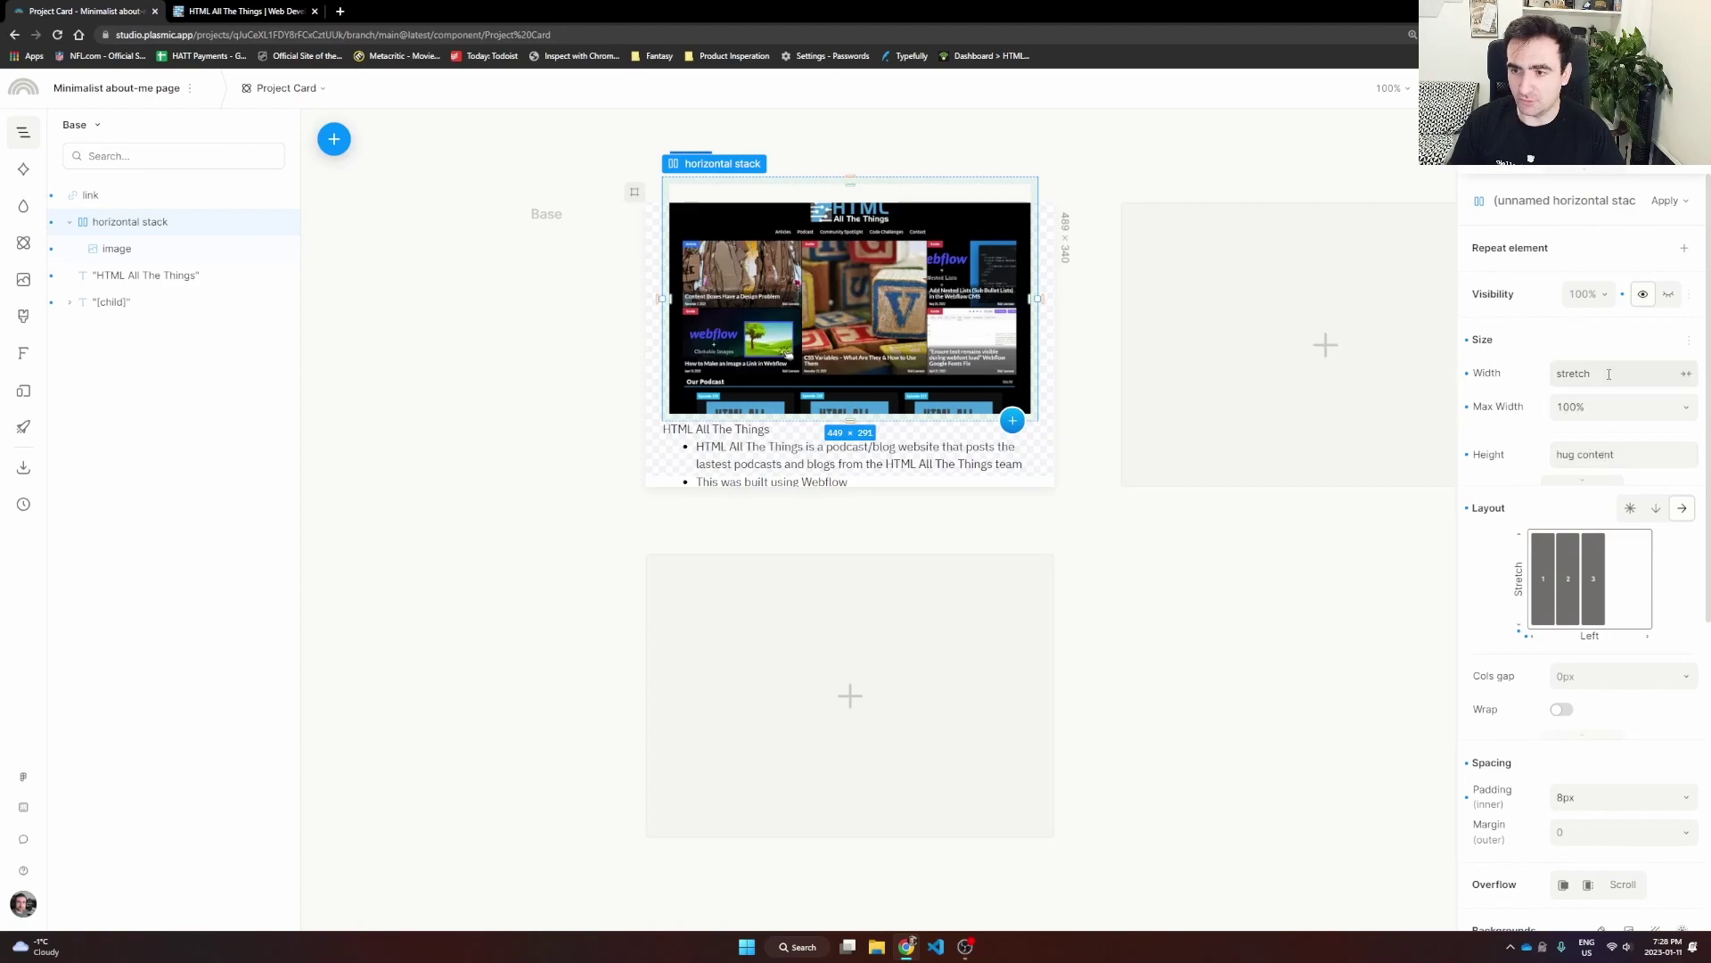
left_click(1602, 456)
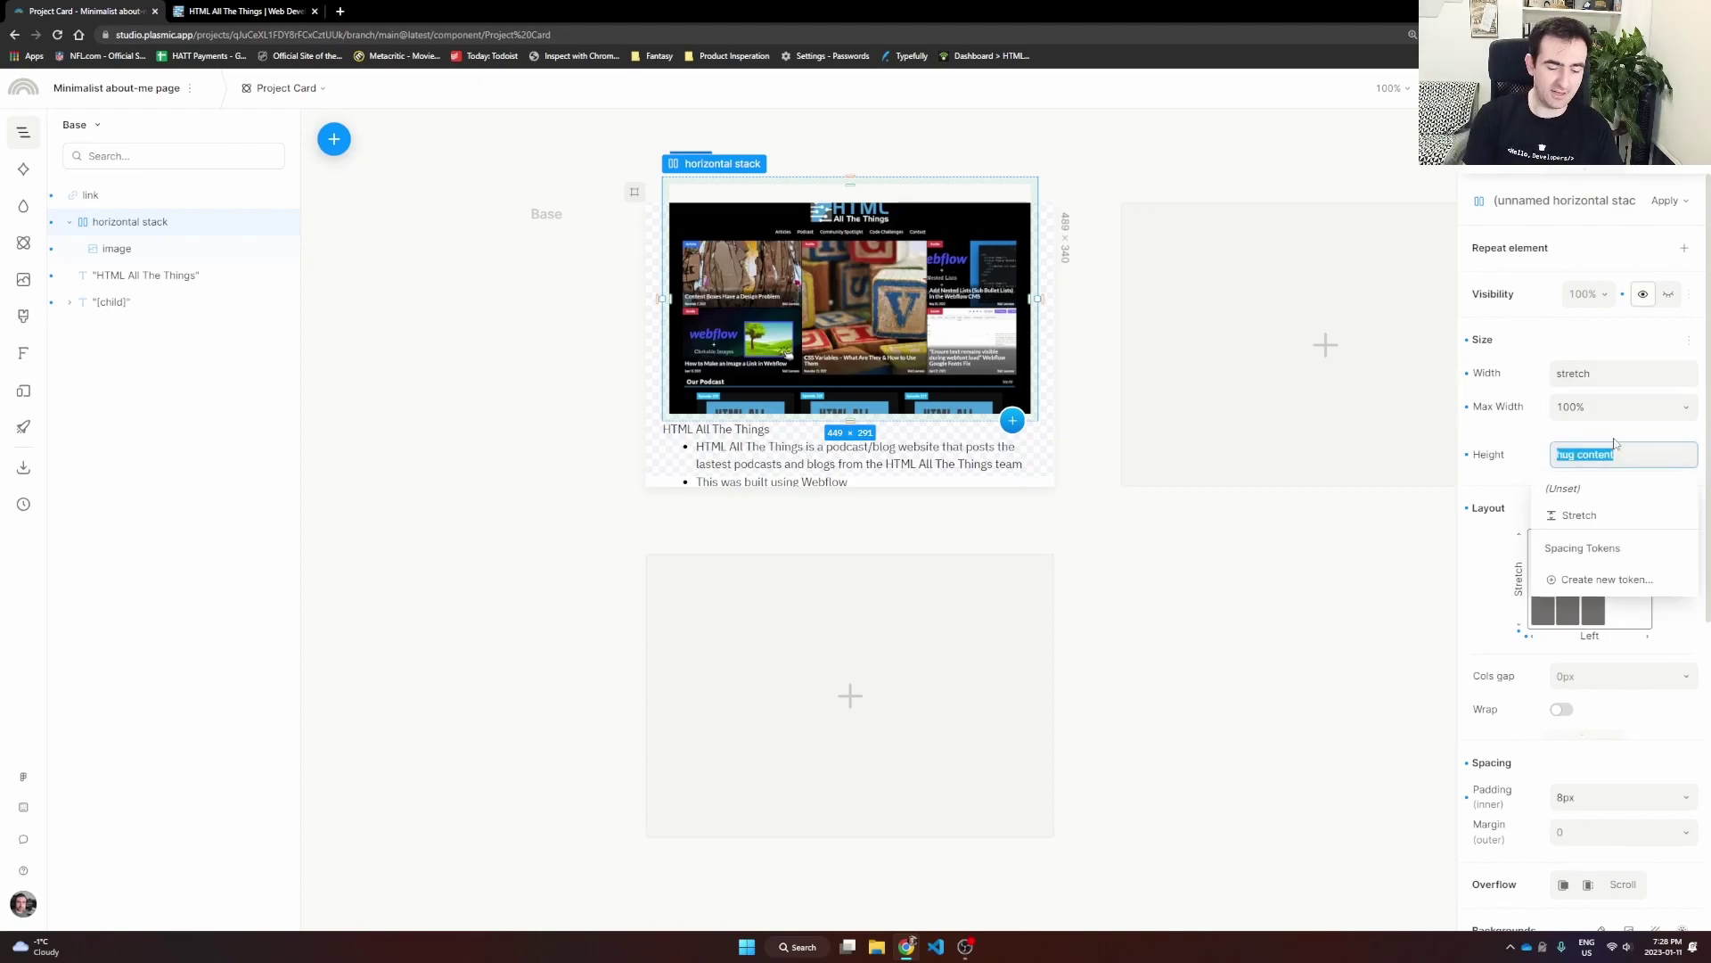
type("300")
key("Return")
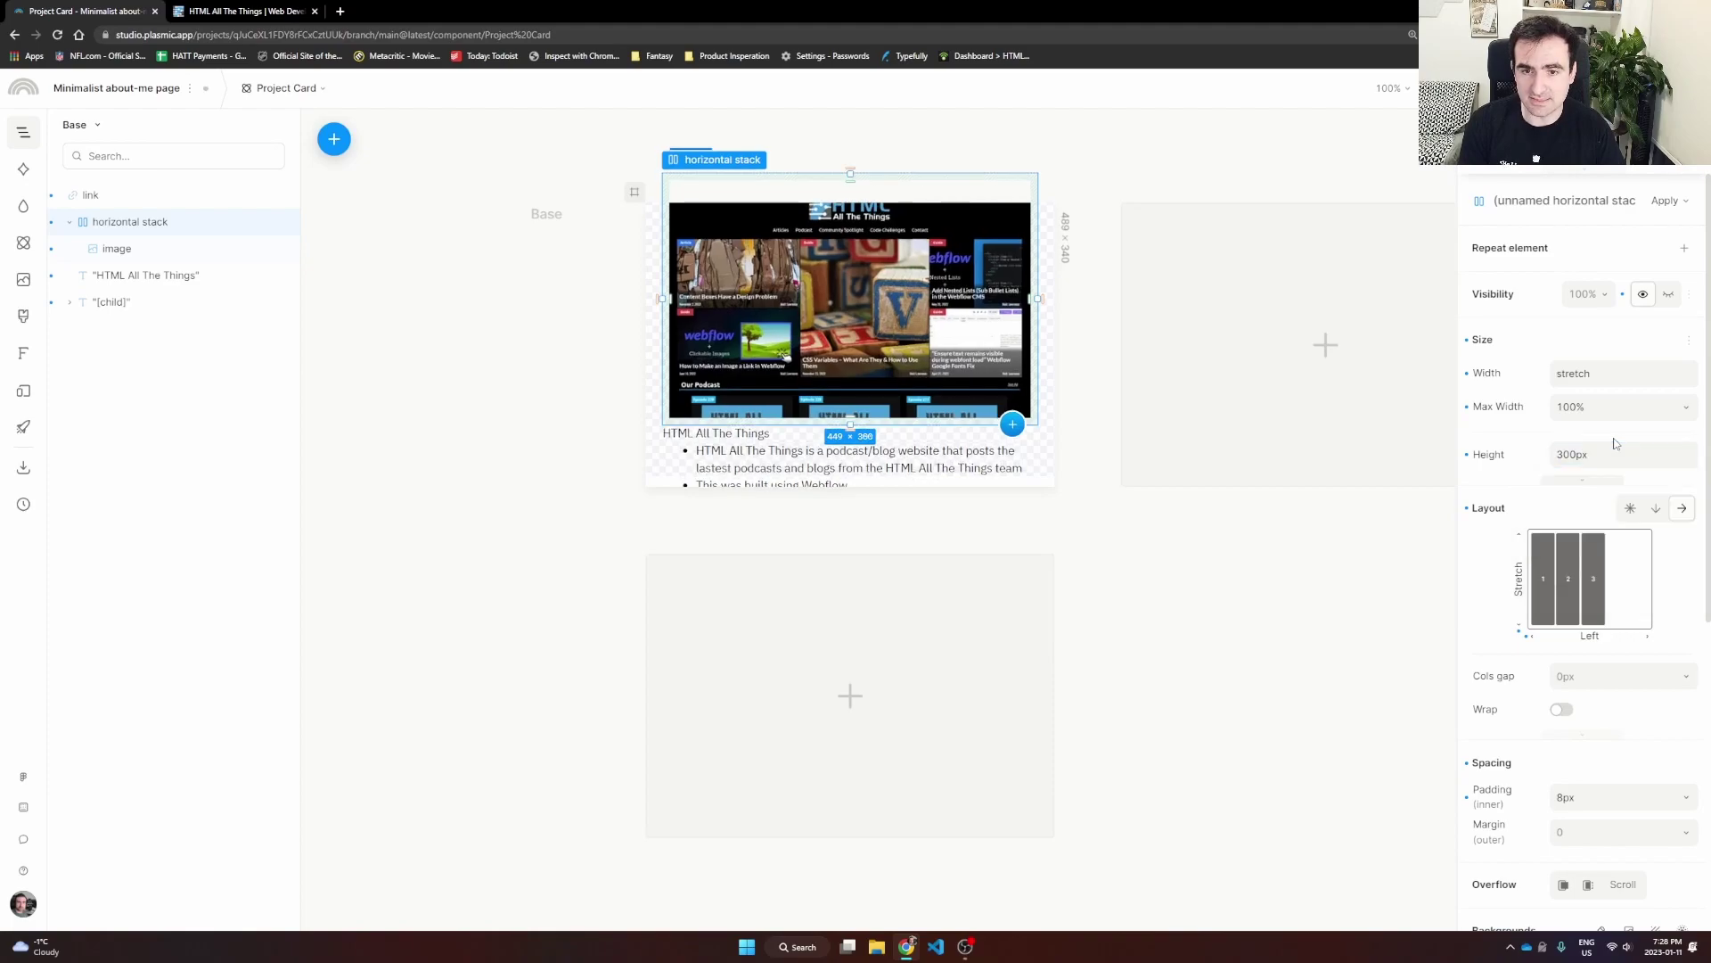
left_click(1573, 453)
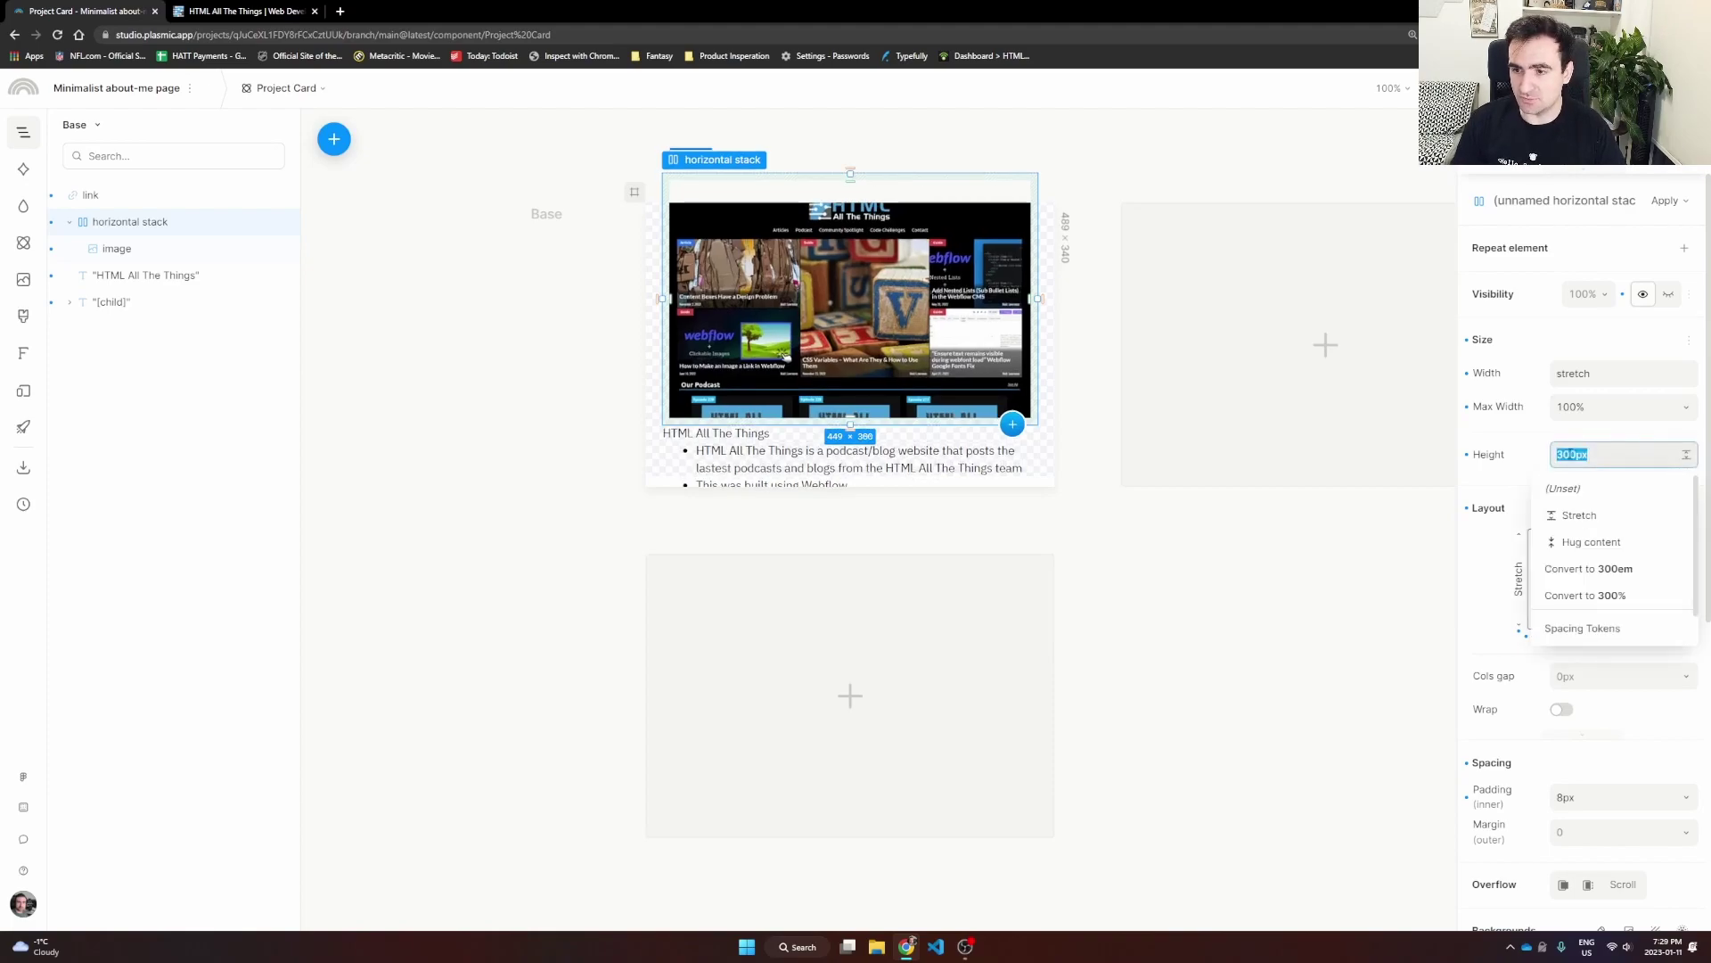
left_click(1561, 453)
key("ctrl+a")
key("BackSpace")
type("250")
key("Return")
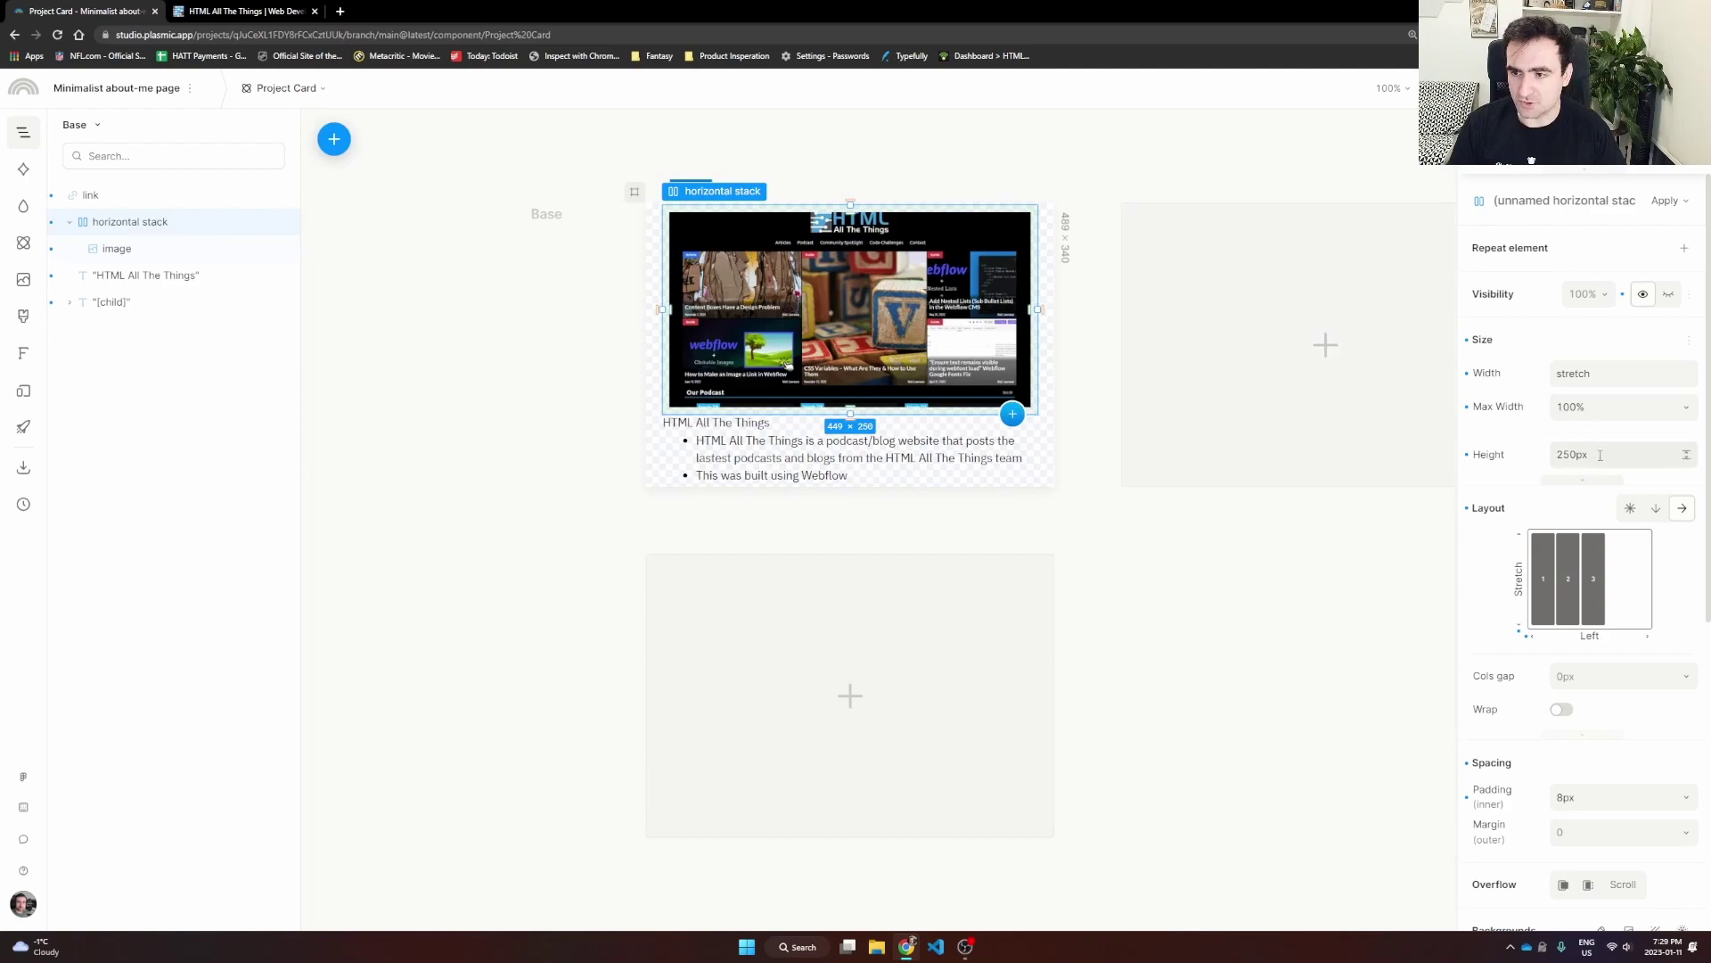
Step: Set the image stack's maximum width to 80%
scroll(1616, 444, "down", 1)
left_click(1597, 337)
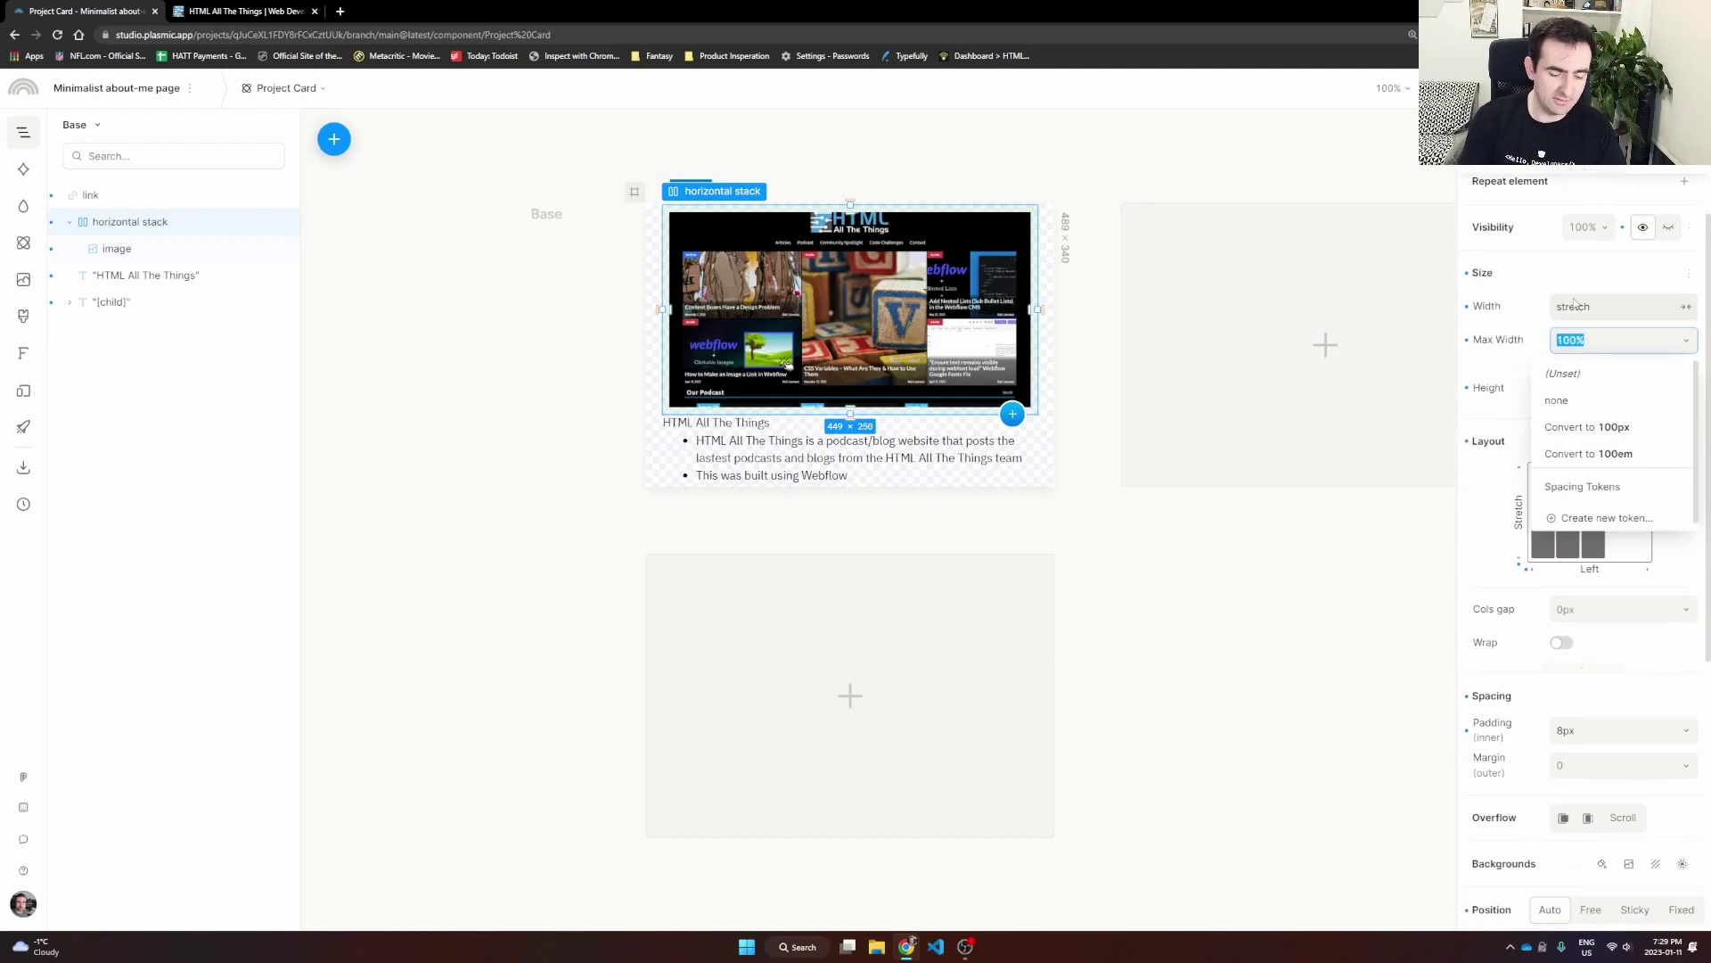
type("40")
key("Return")
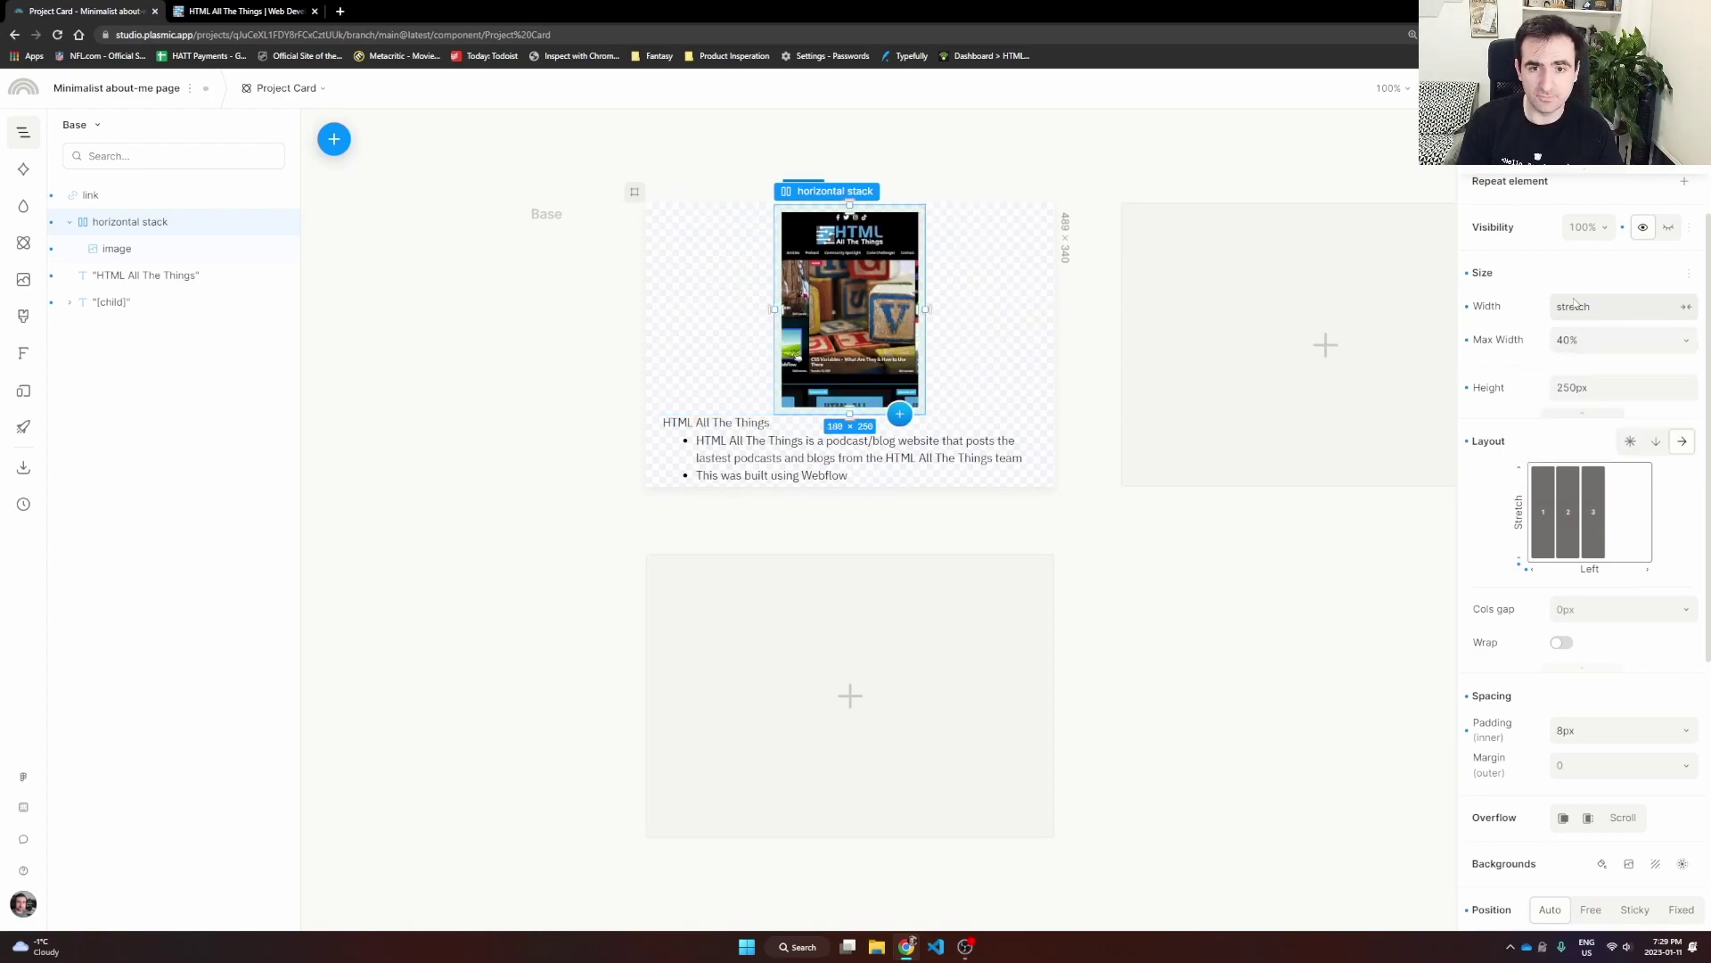
left_click(1593, 340)
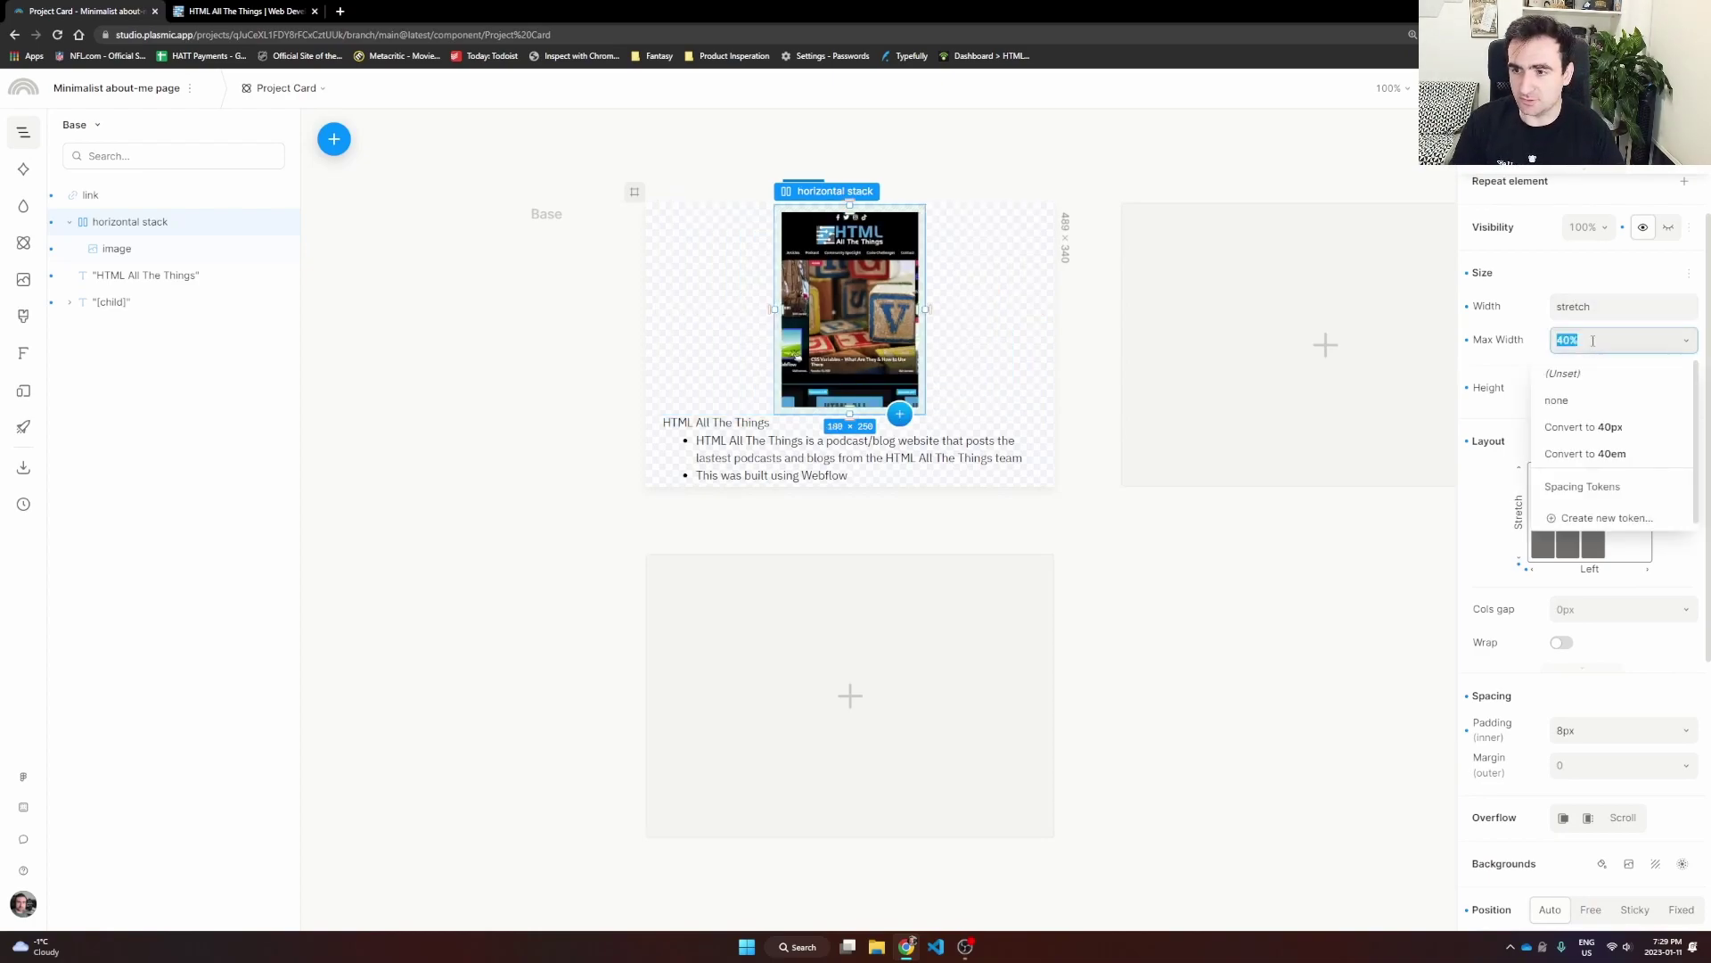
type("80px")
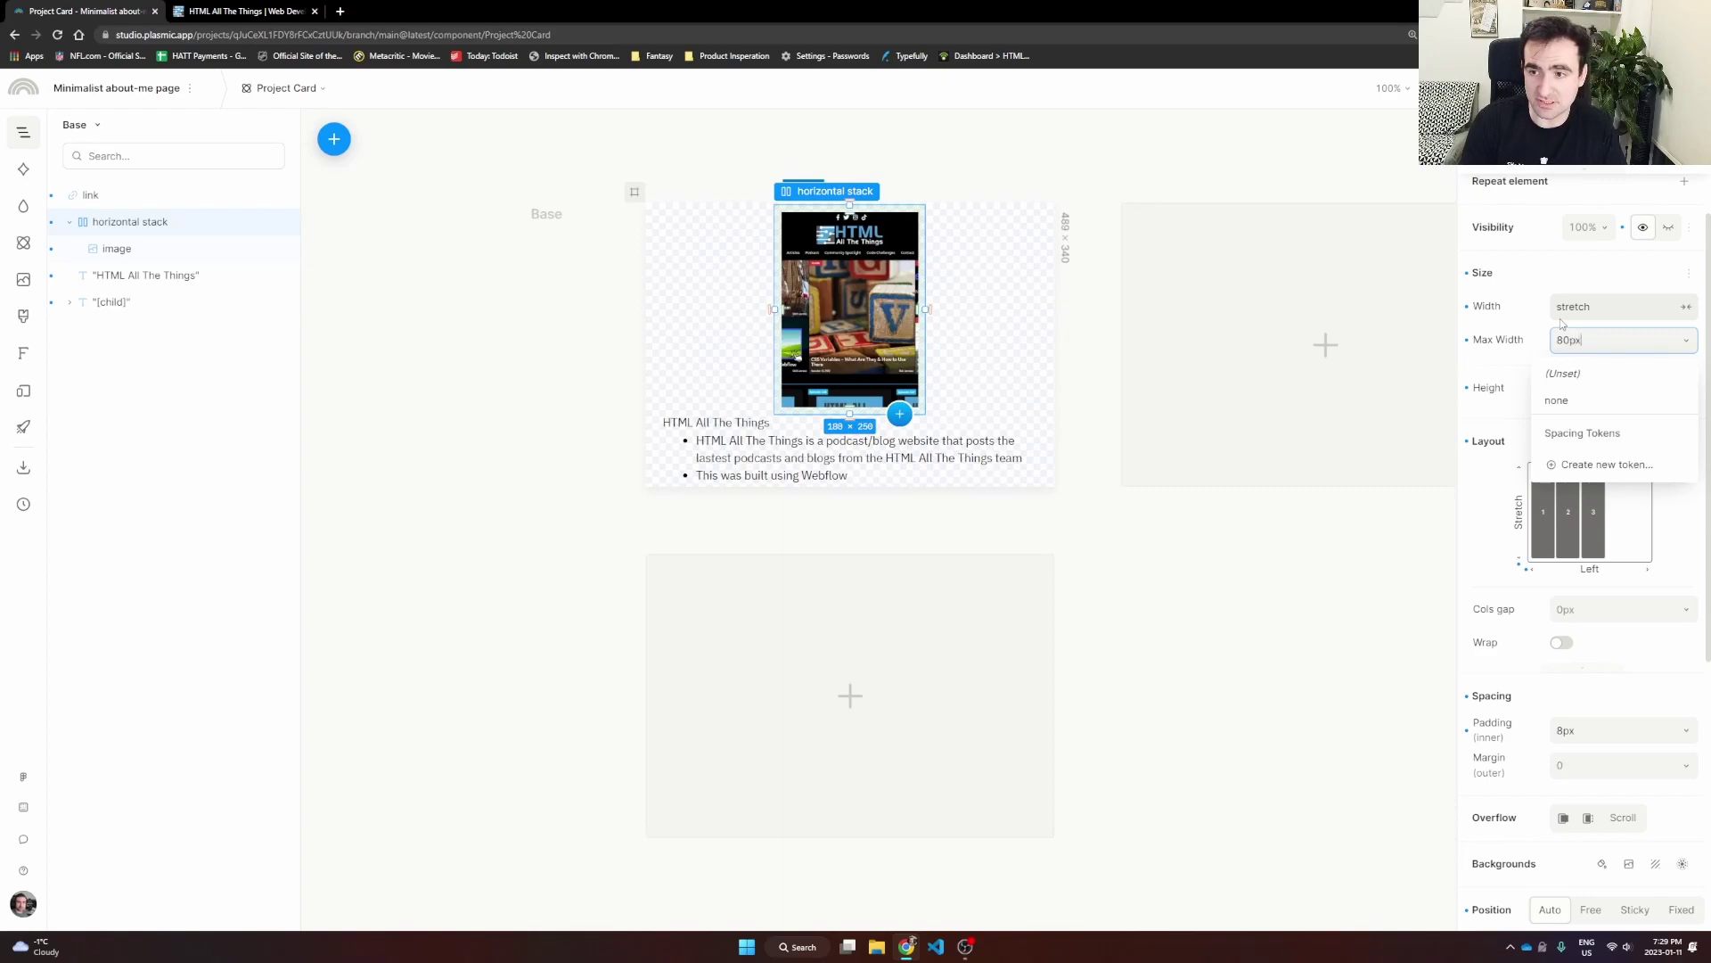
key("Return")
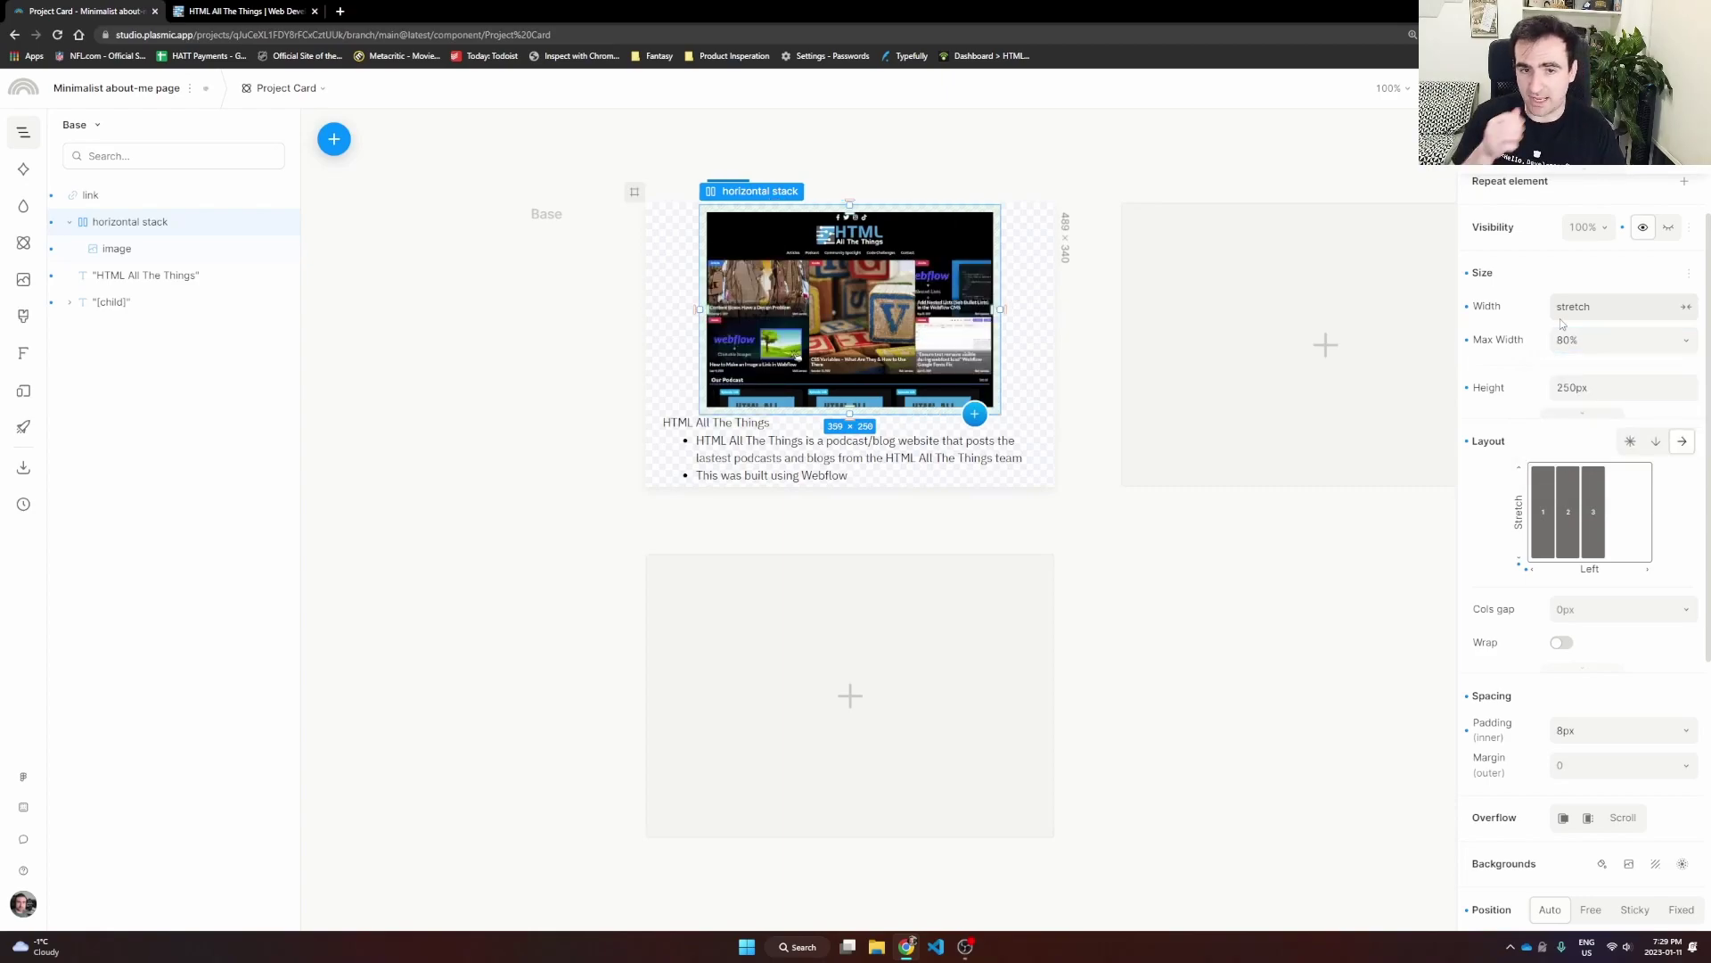
Step: Wrap the bullet list in a horizontal stack with an 80% maximum width
left_click(558, 358)
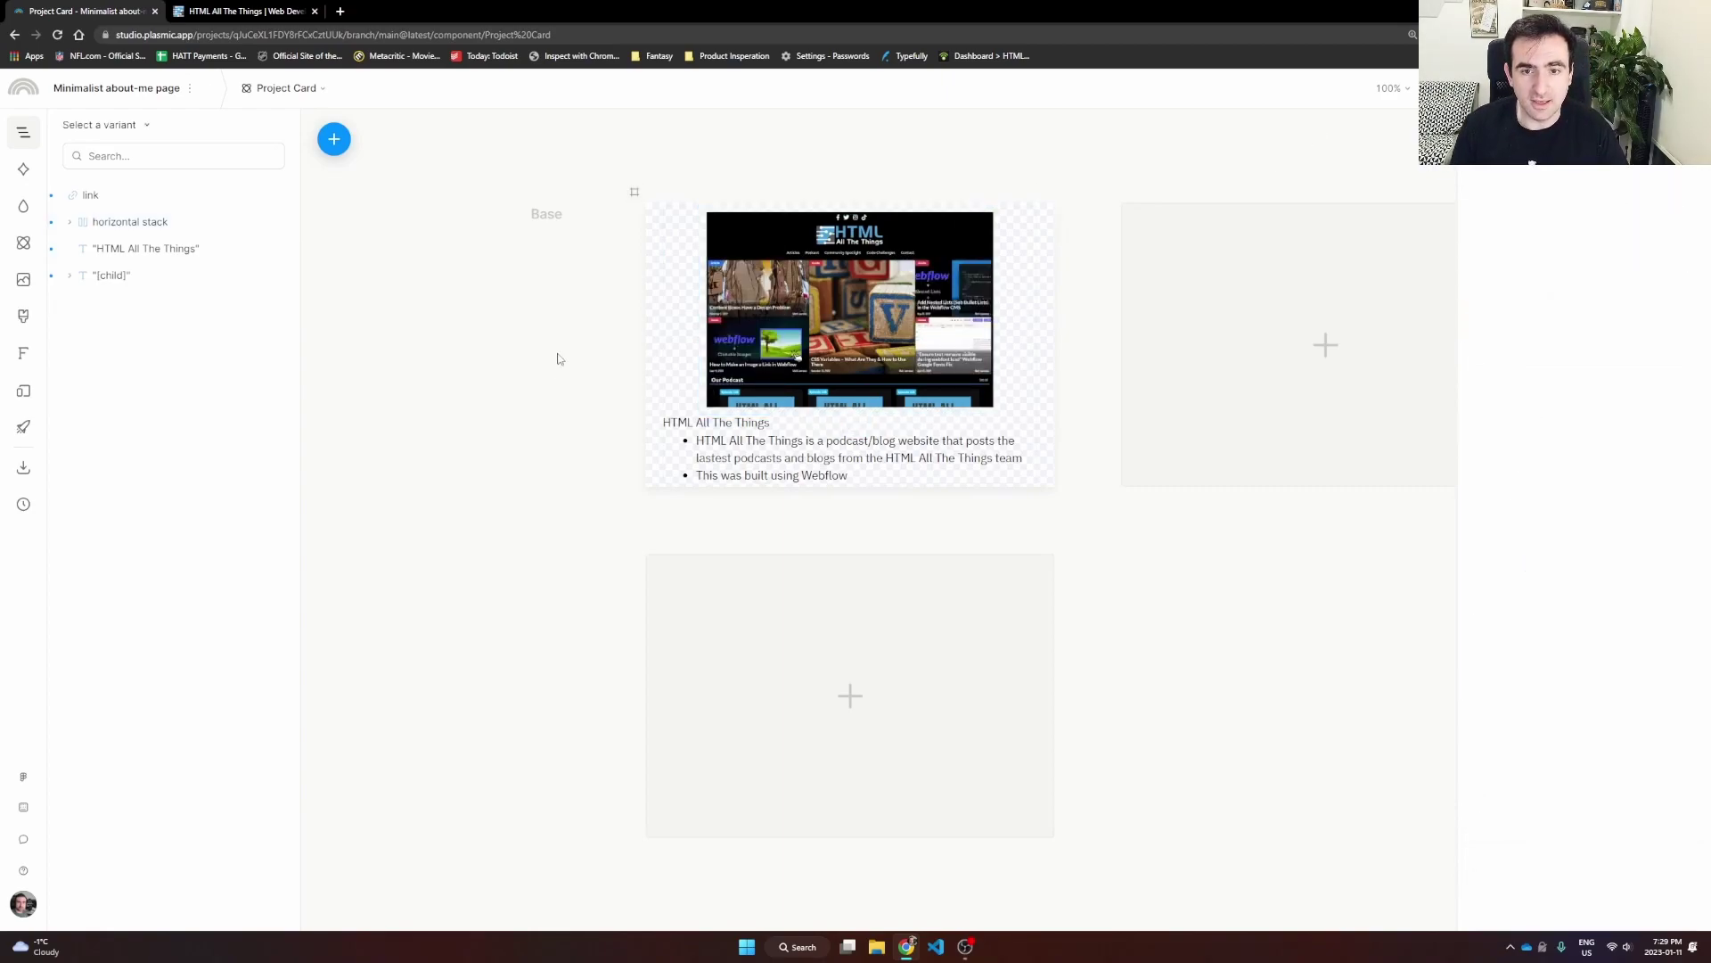
left_click(684, 428)
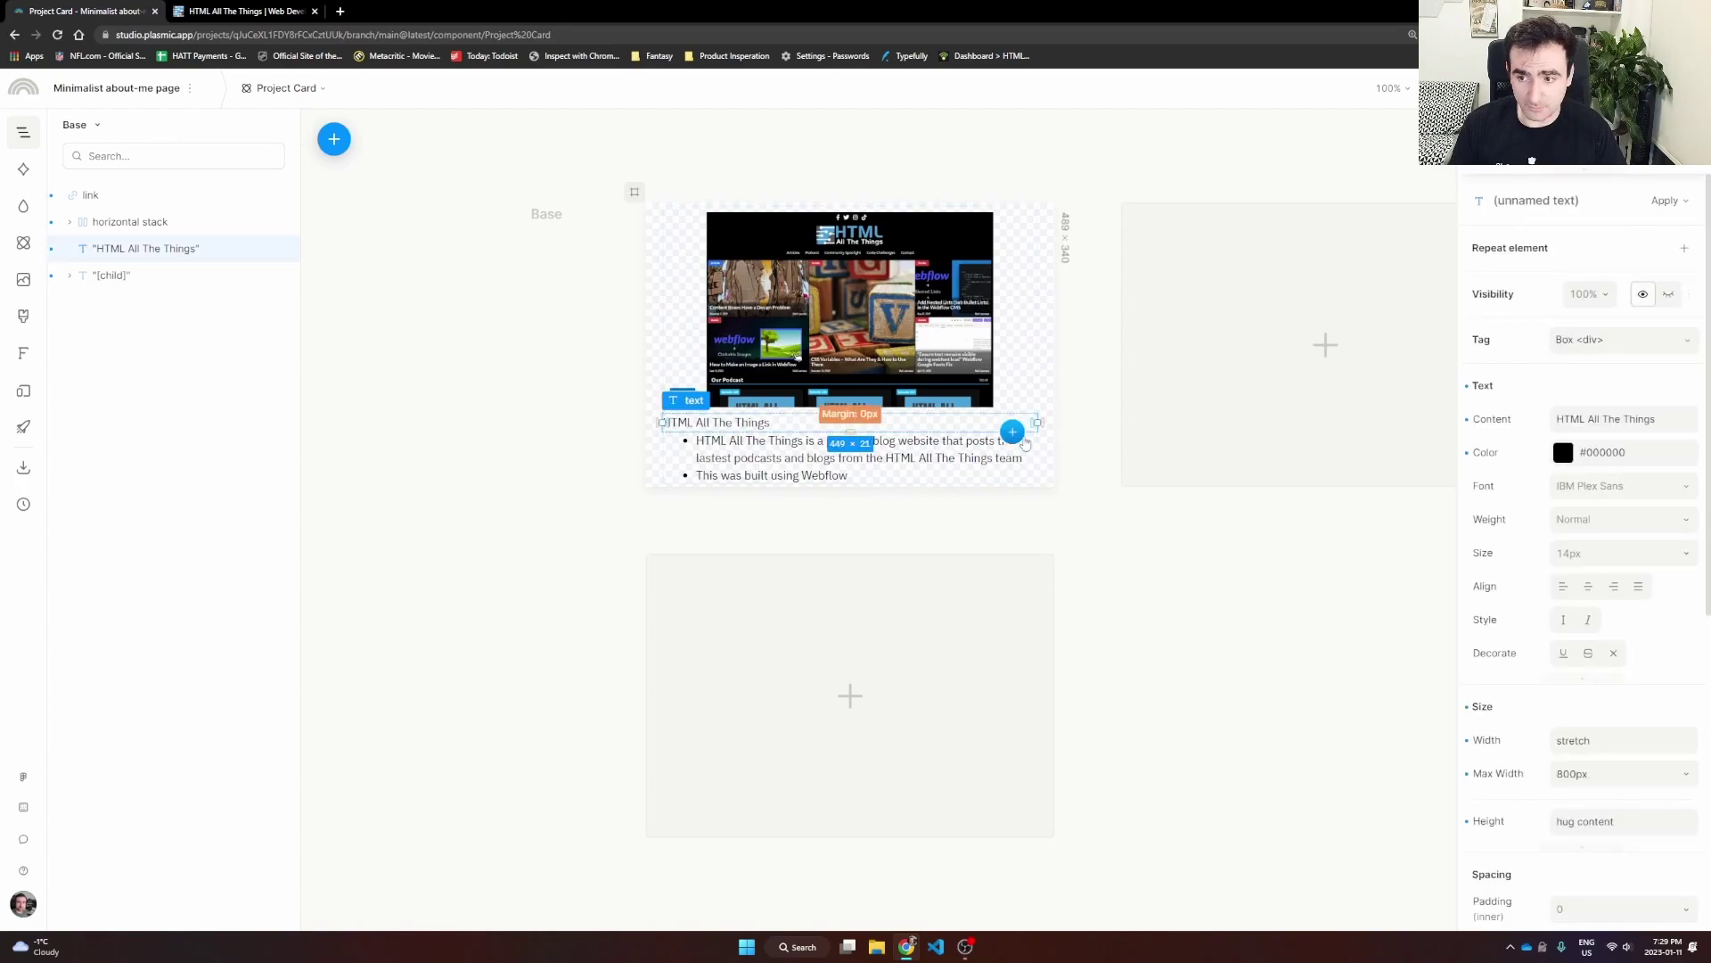
left_click(75, 278)
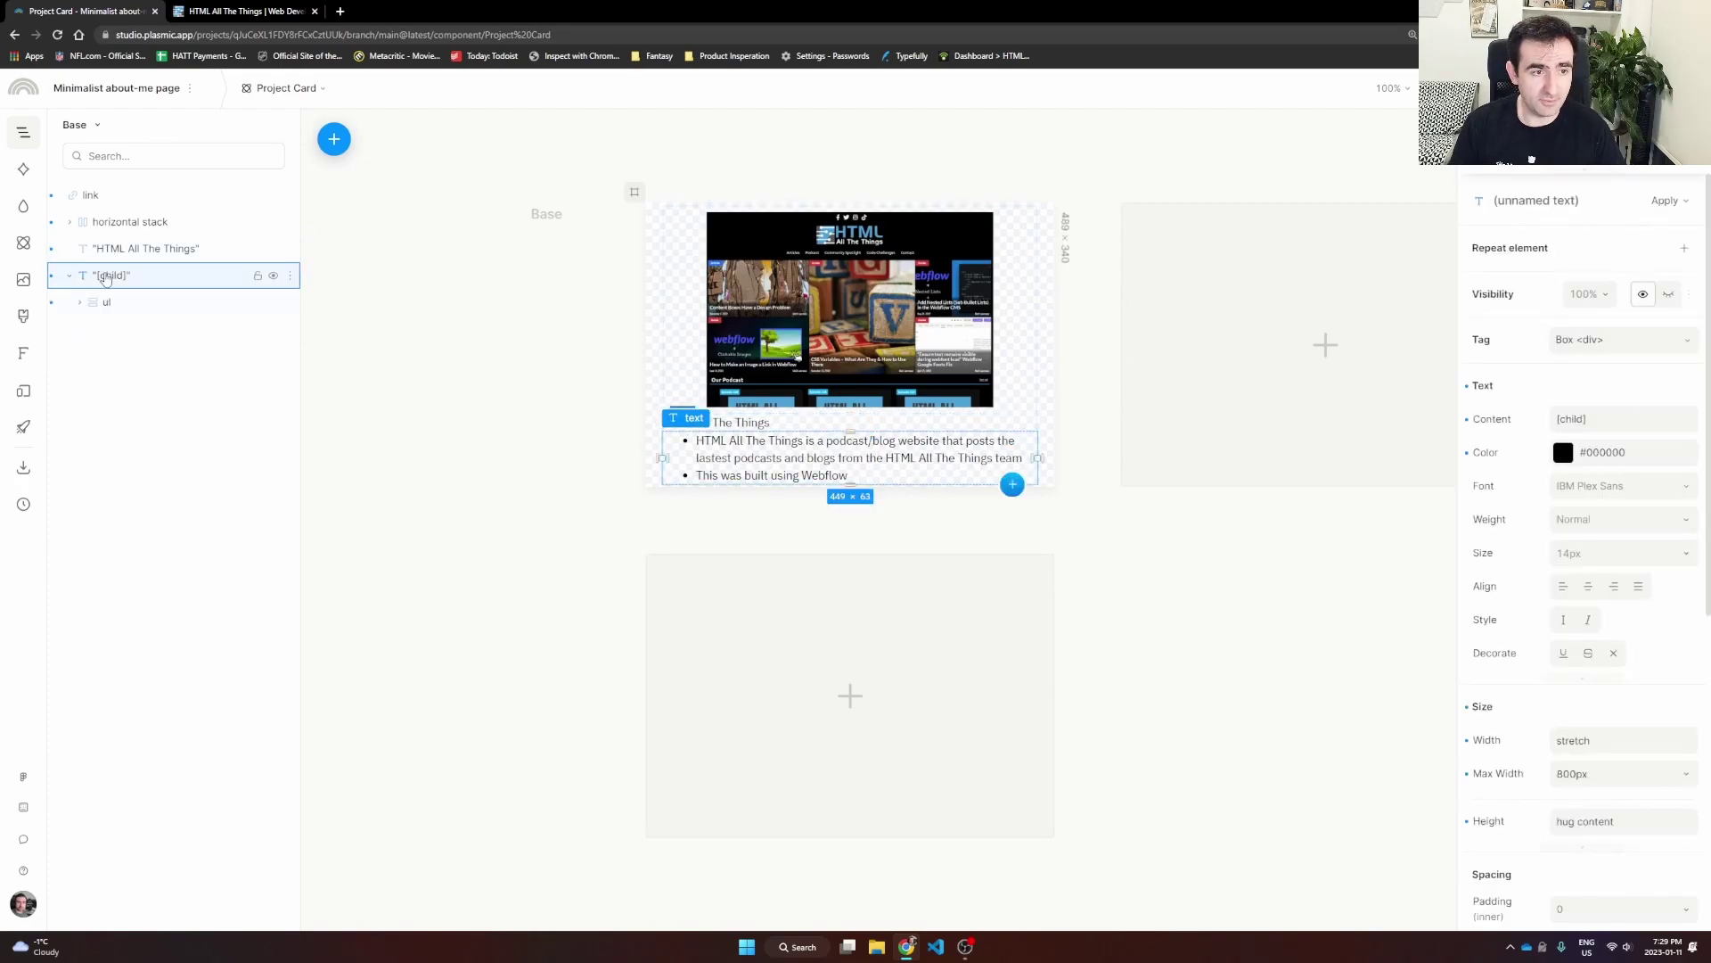
right_click(104, 282)
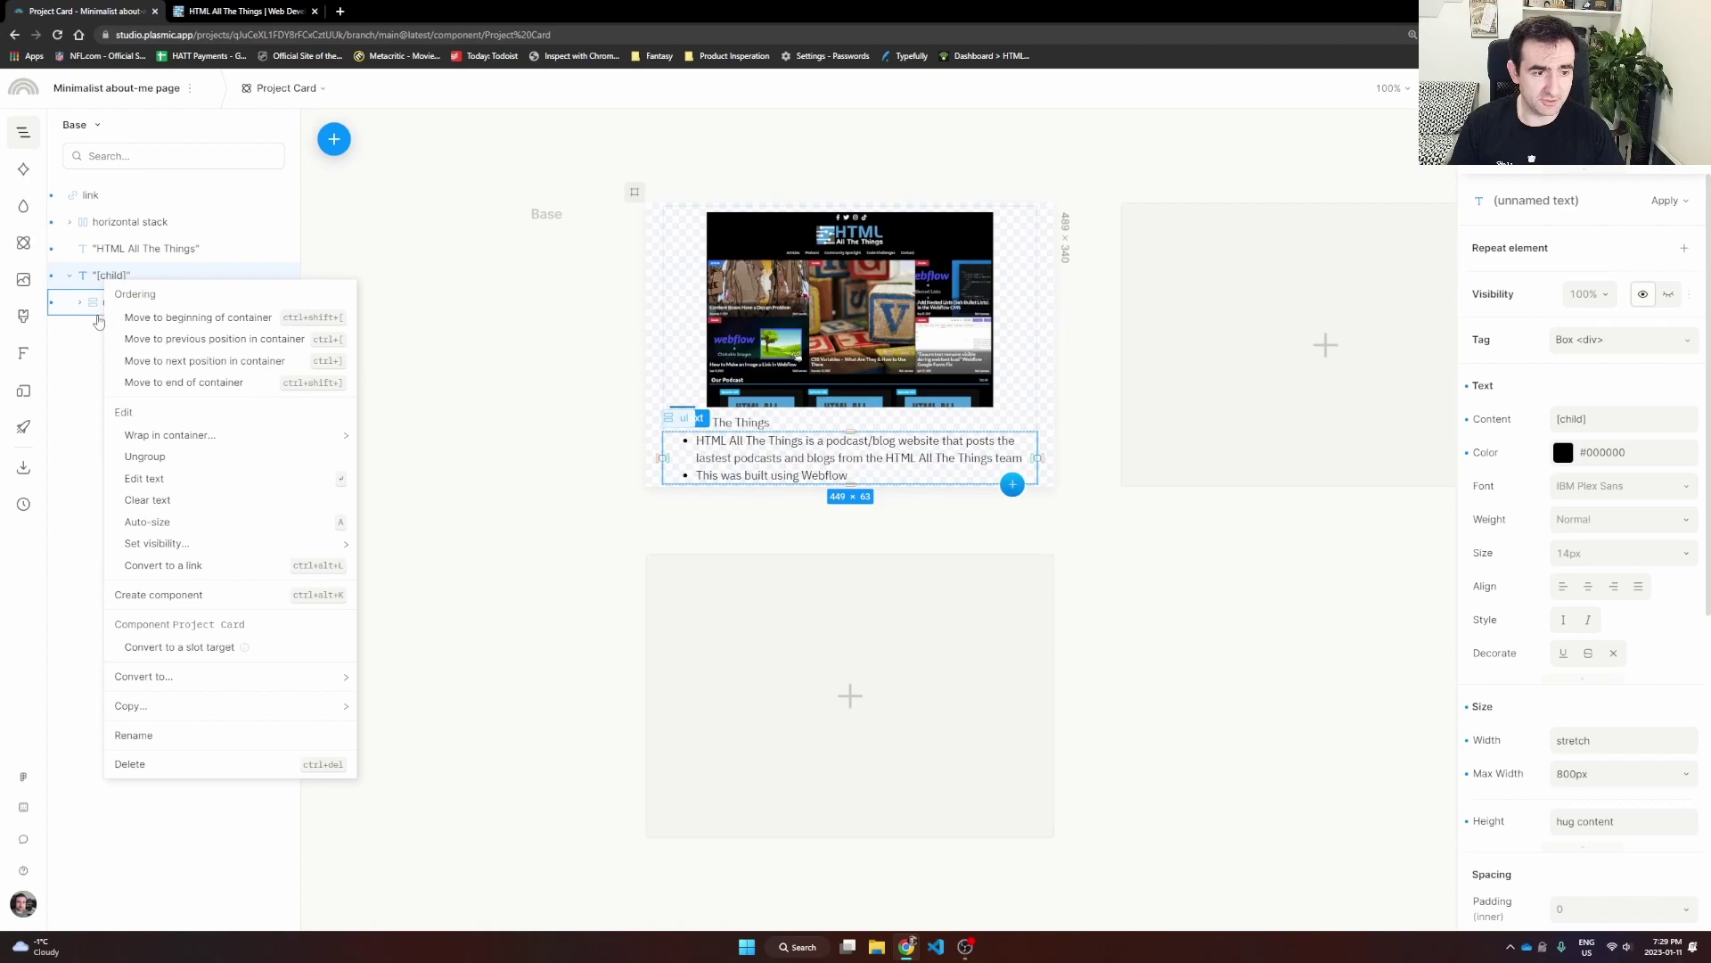
mouse_move(170, 435)
left_click(385, 450)
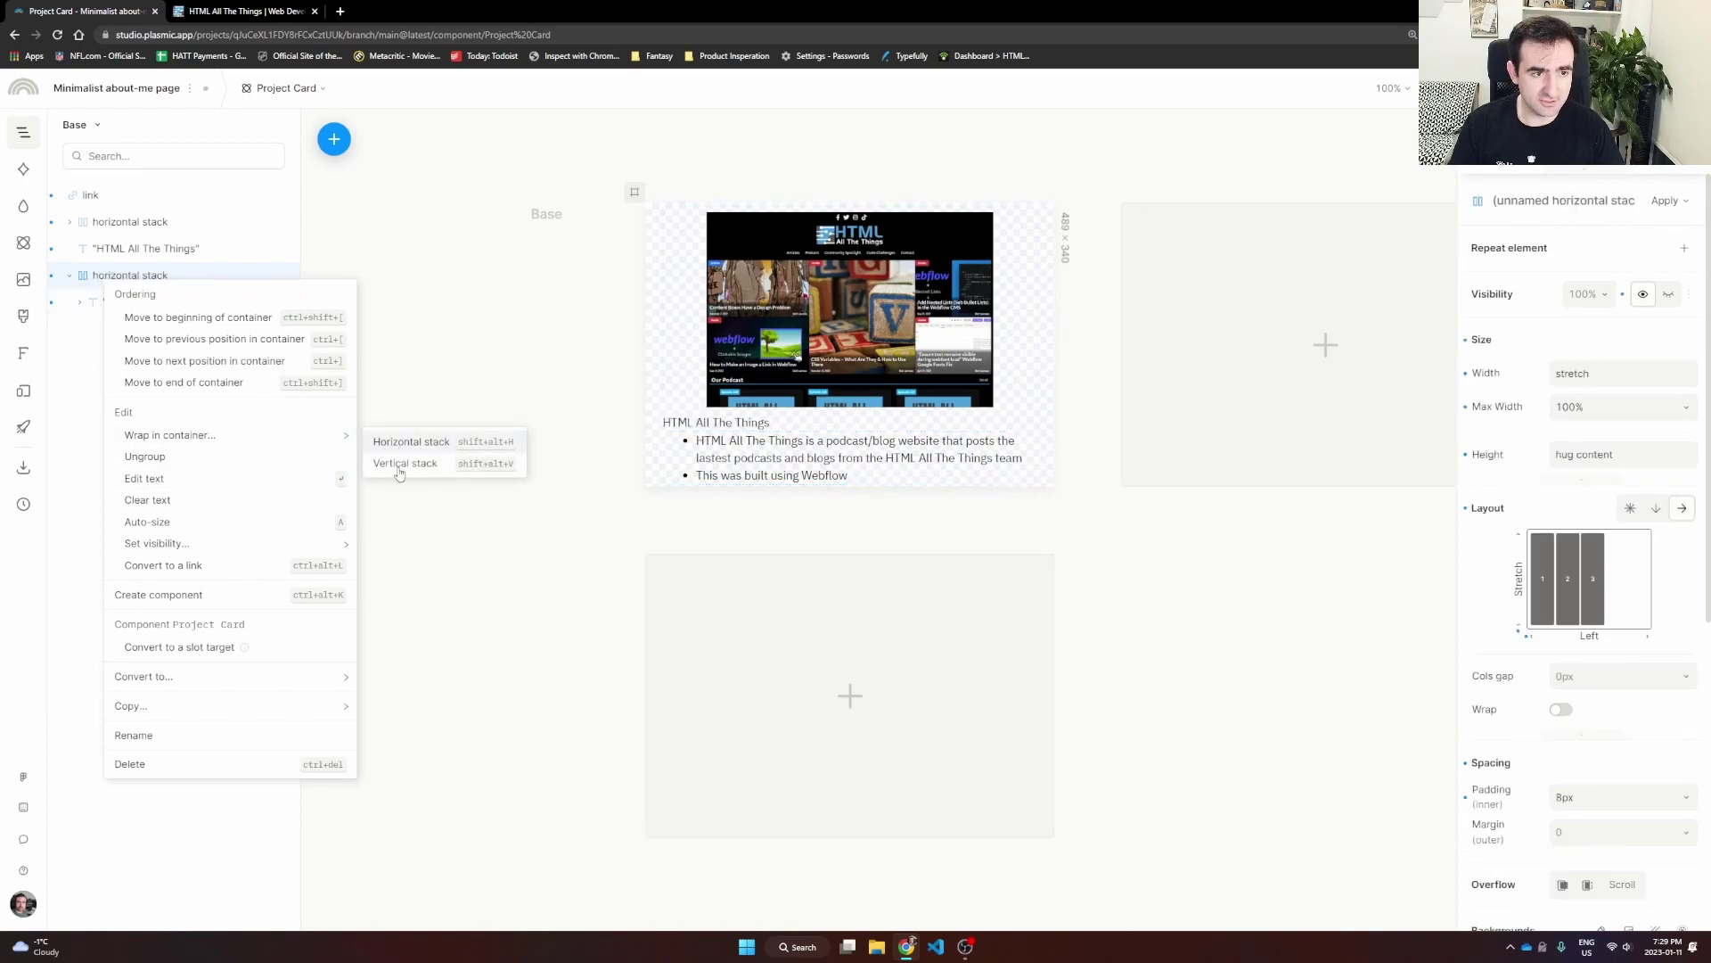
left_click(1602, 407)
type("80")
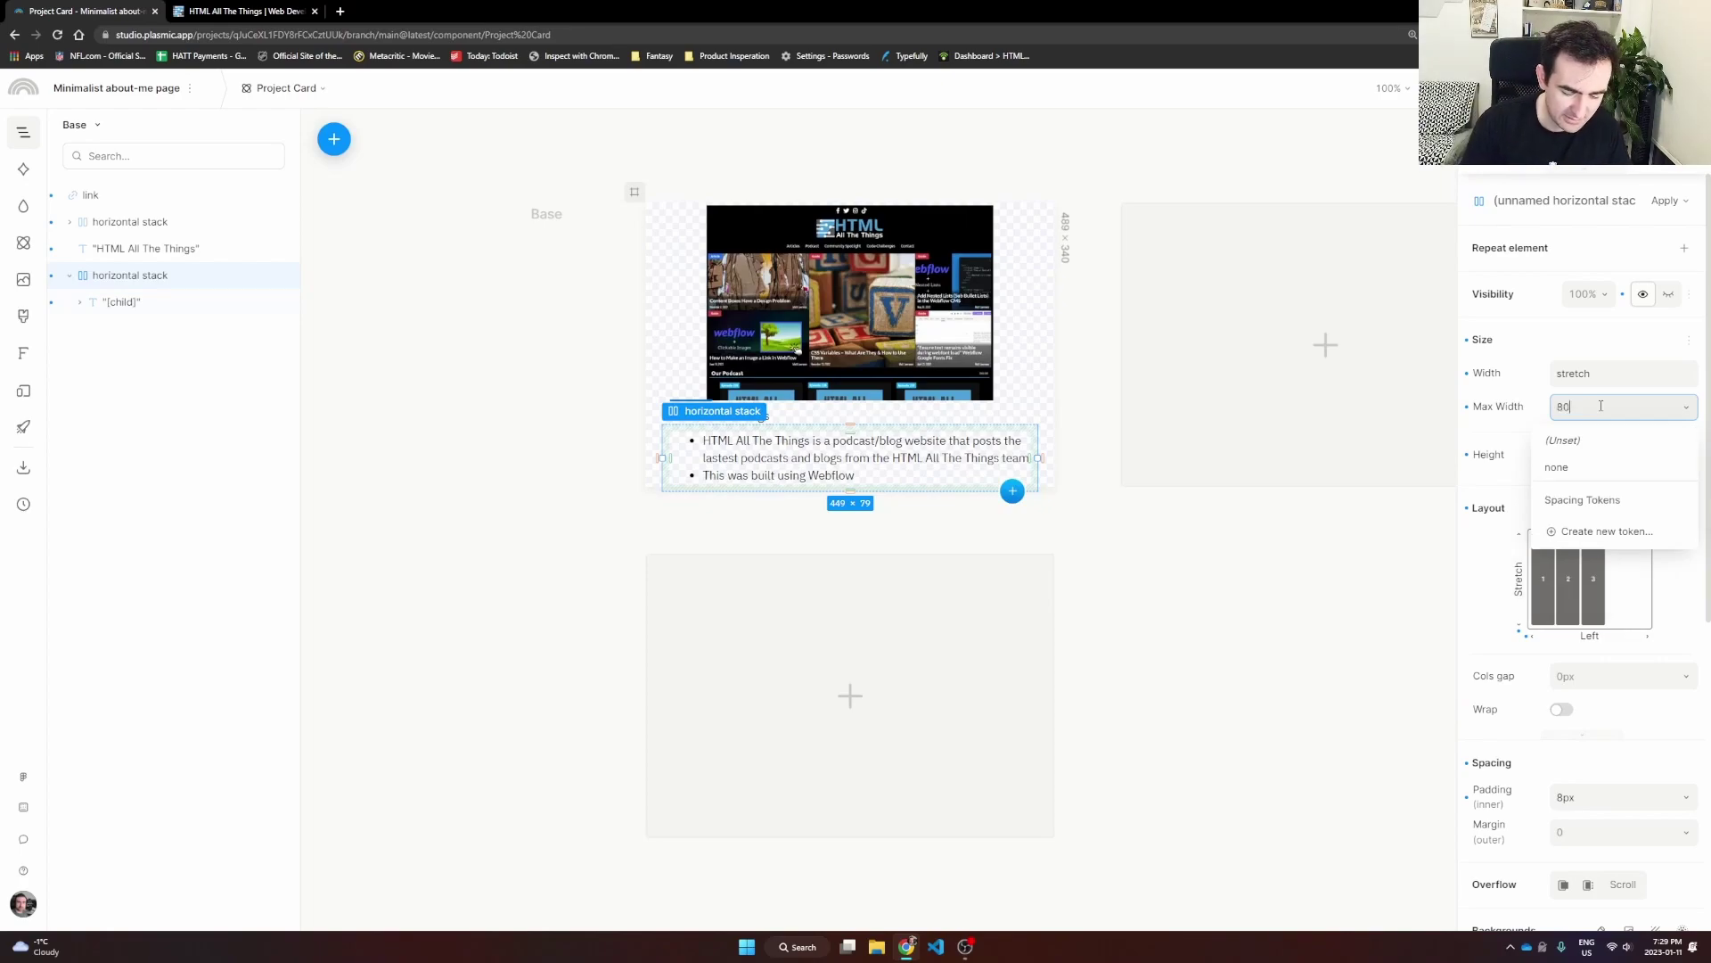
type("%")
key("Return")
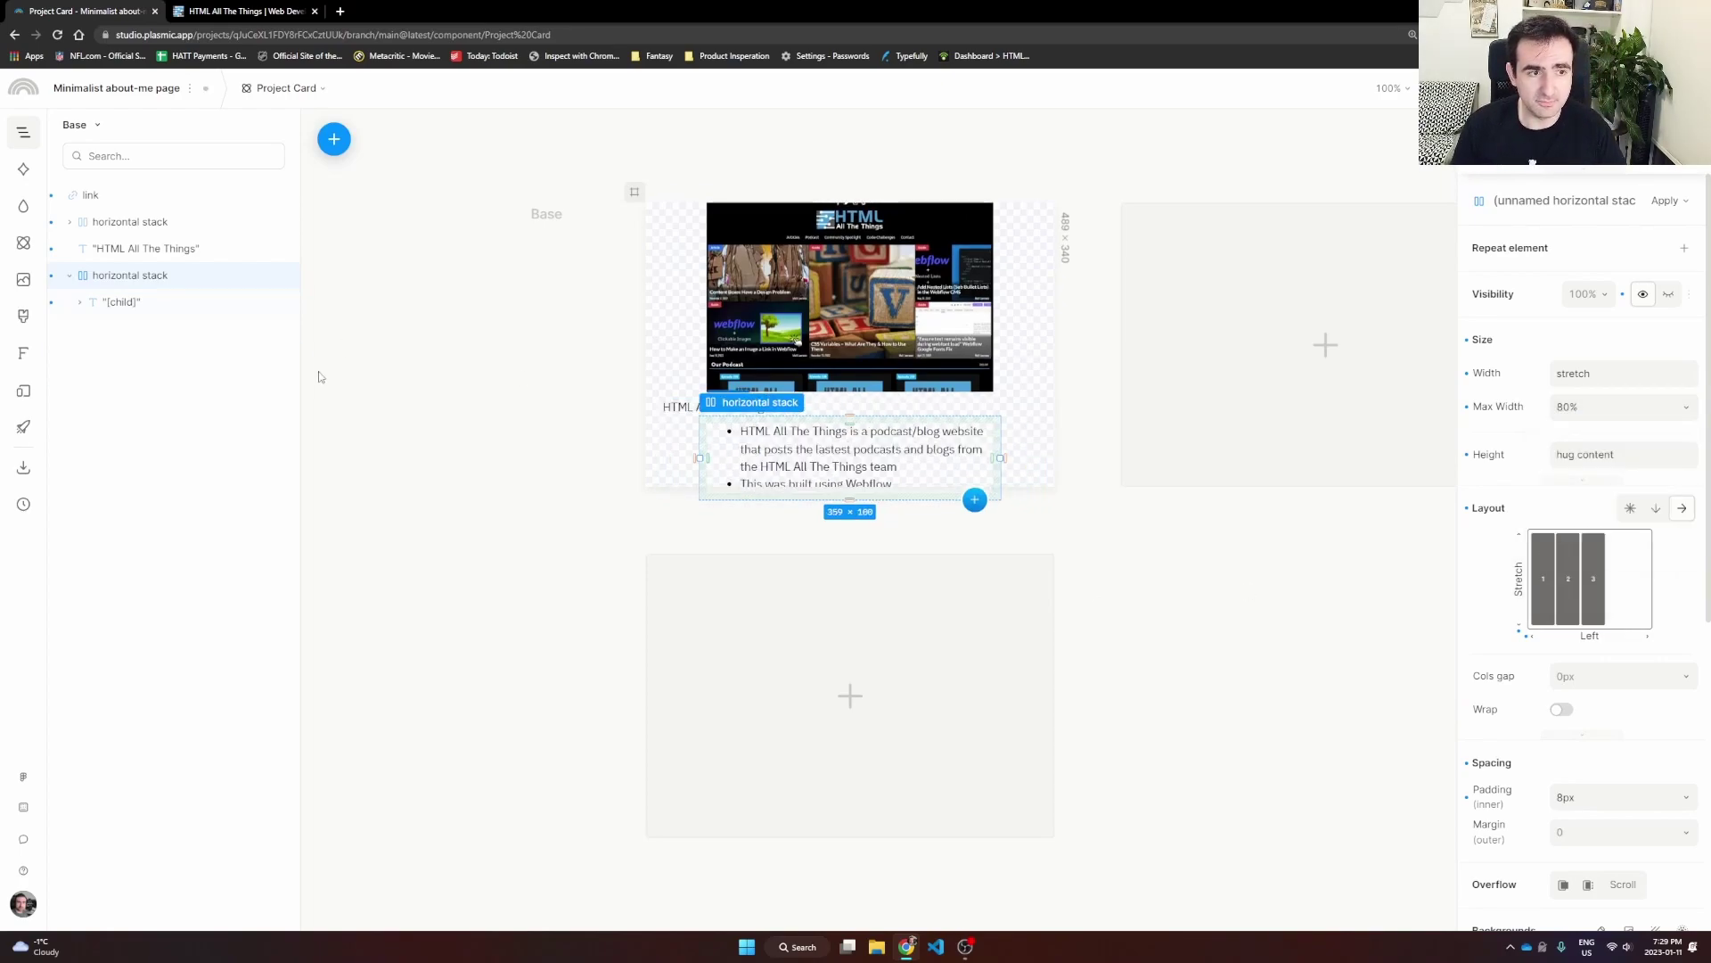
Step: Move the 'HTML All The Things' heading into that stack and switch its layout to vertical
left_click_drag(102, 249, 112, 256)
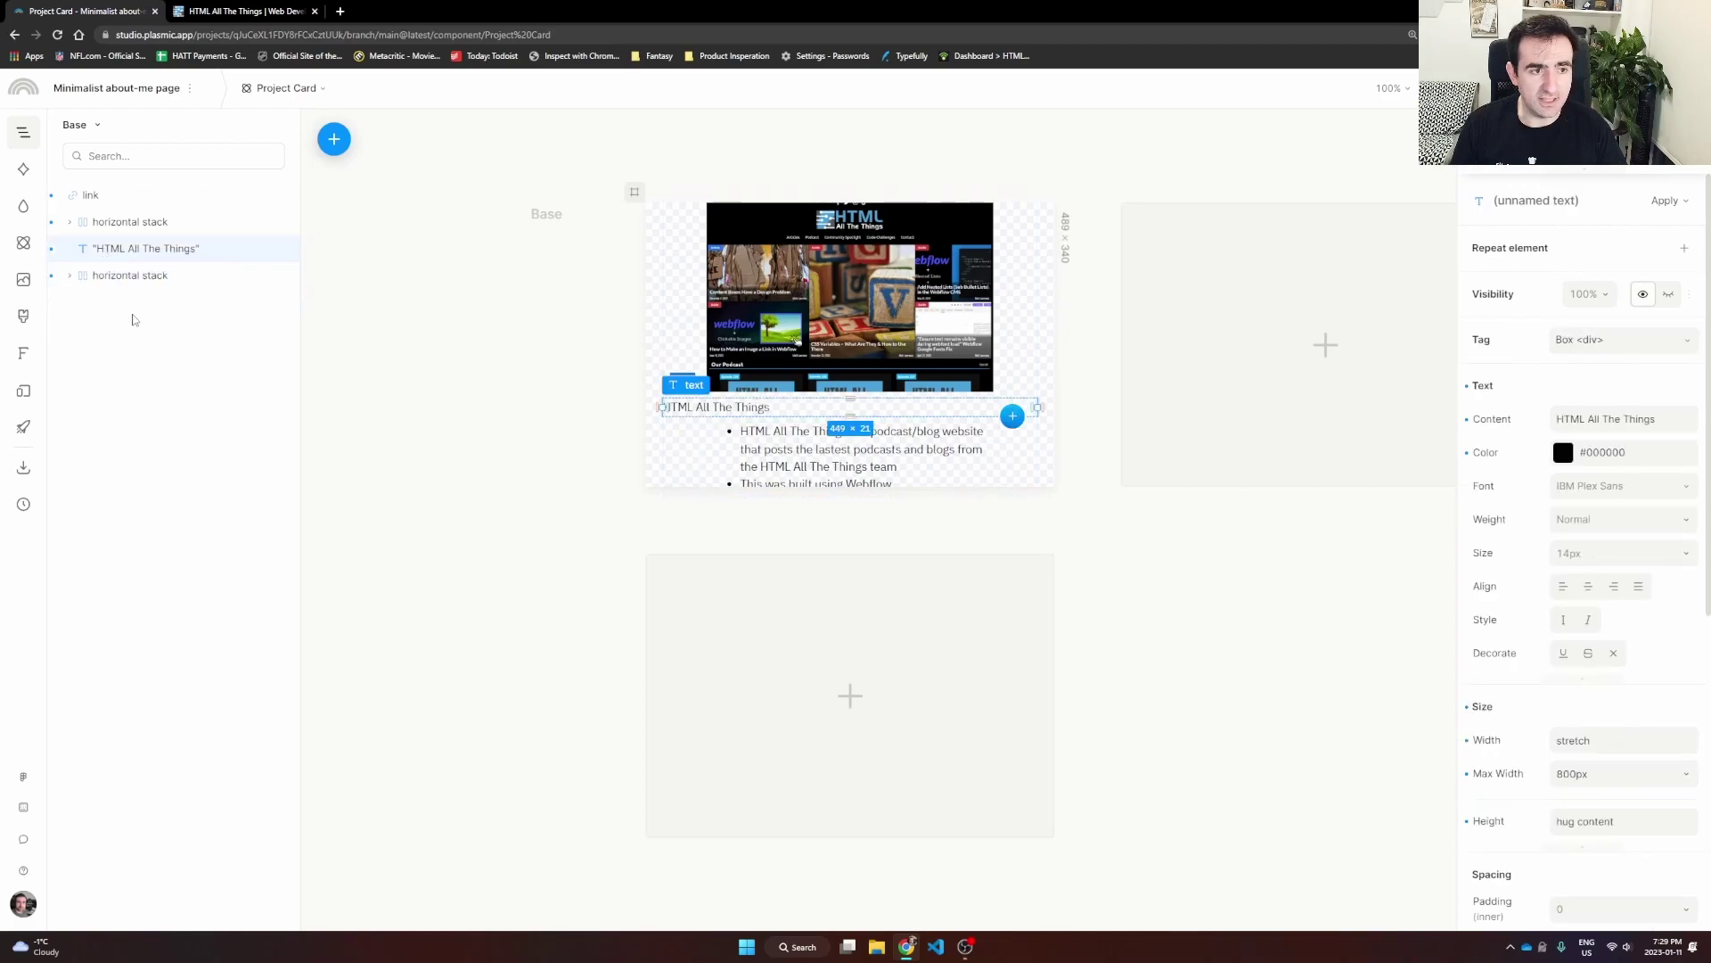
left_click_drag(96, 250, 141, 281)
left_click(120, 276)
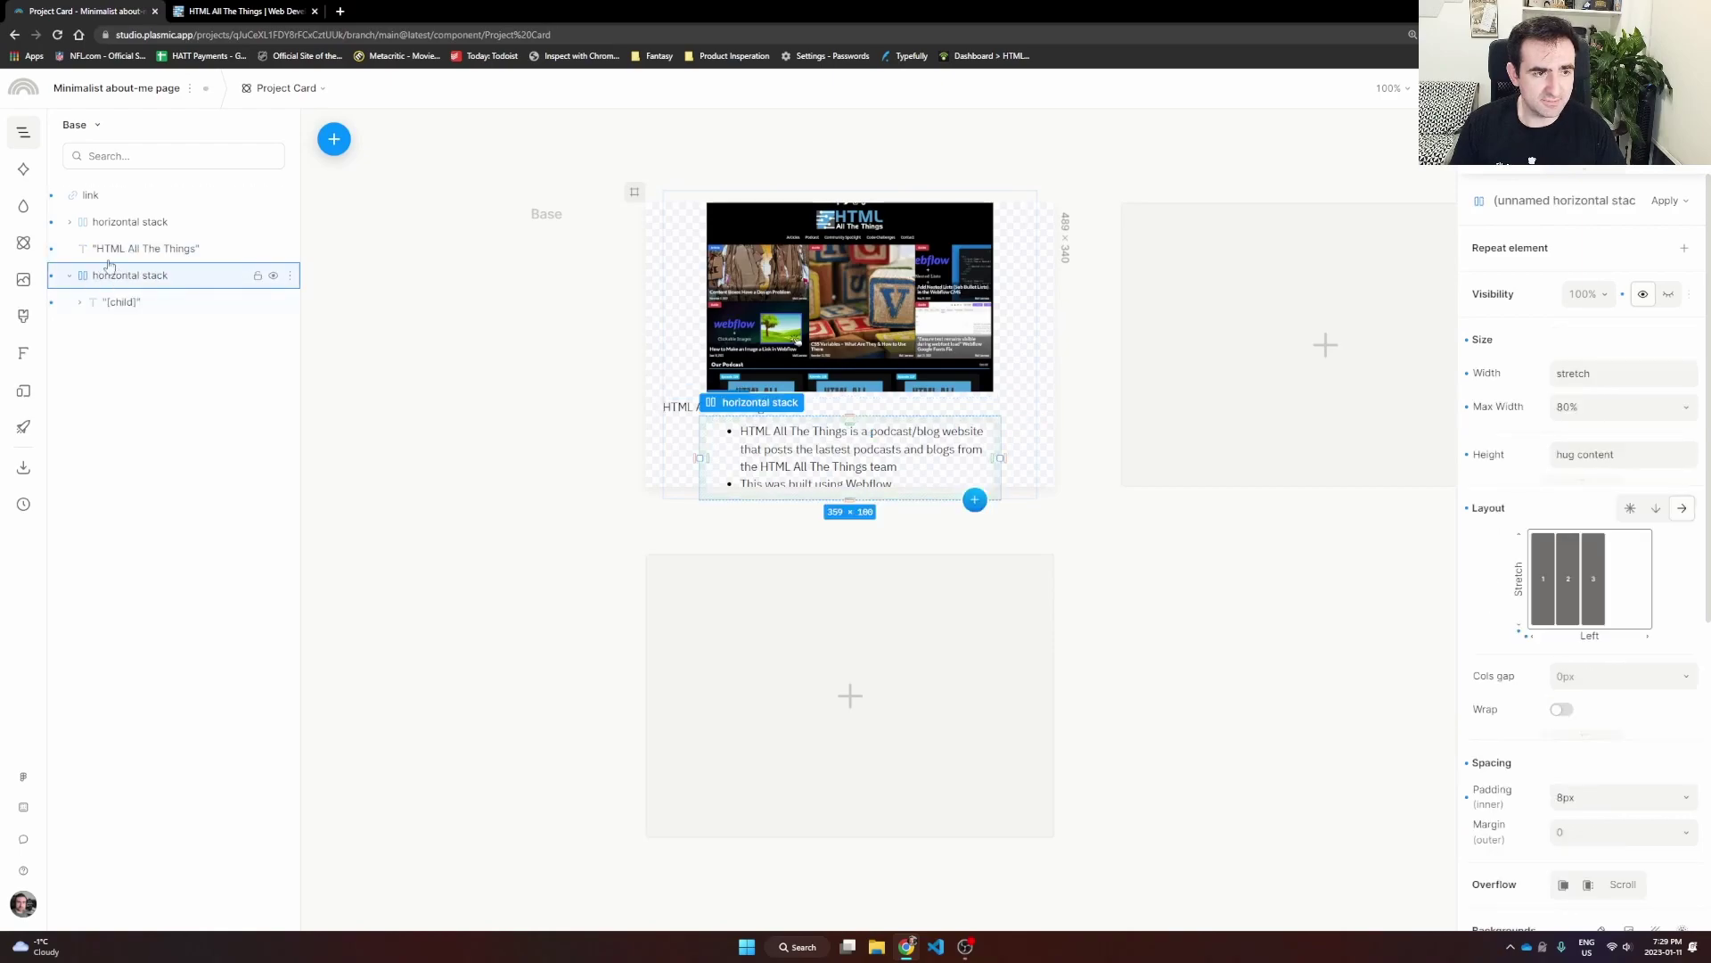
left_click_drag(148, 249, 164, 291)
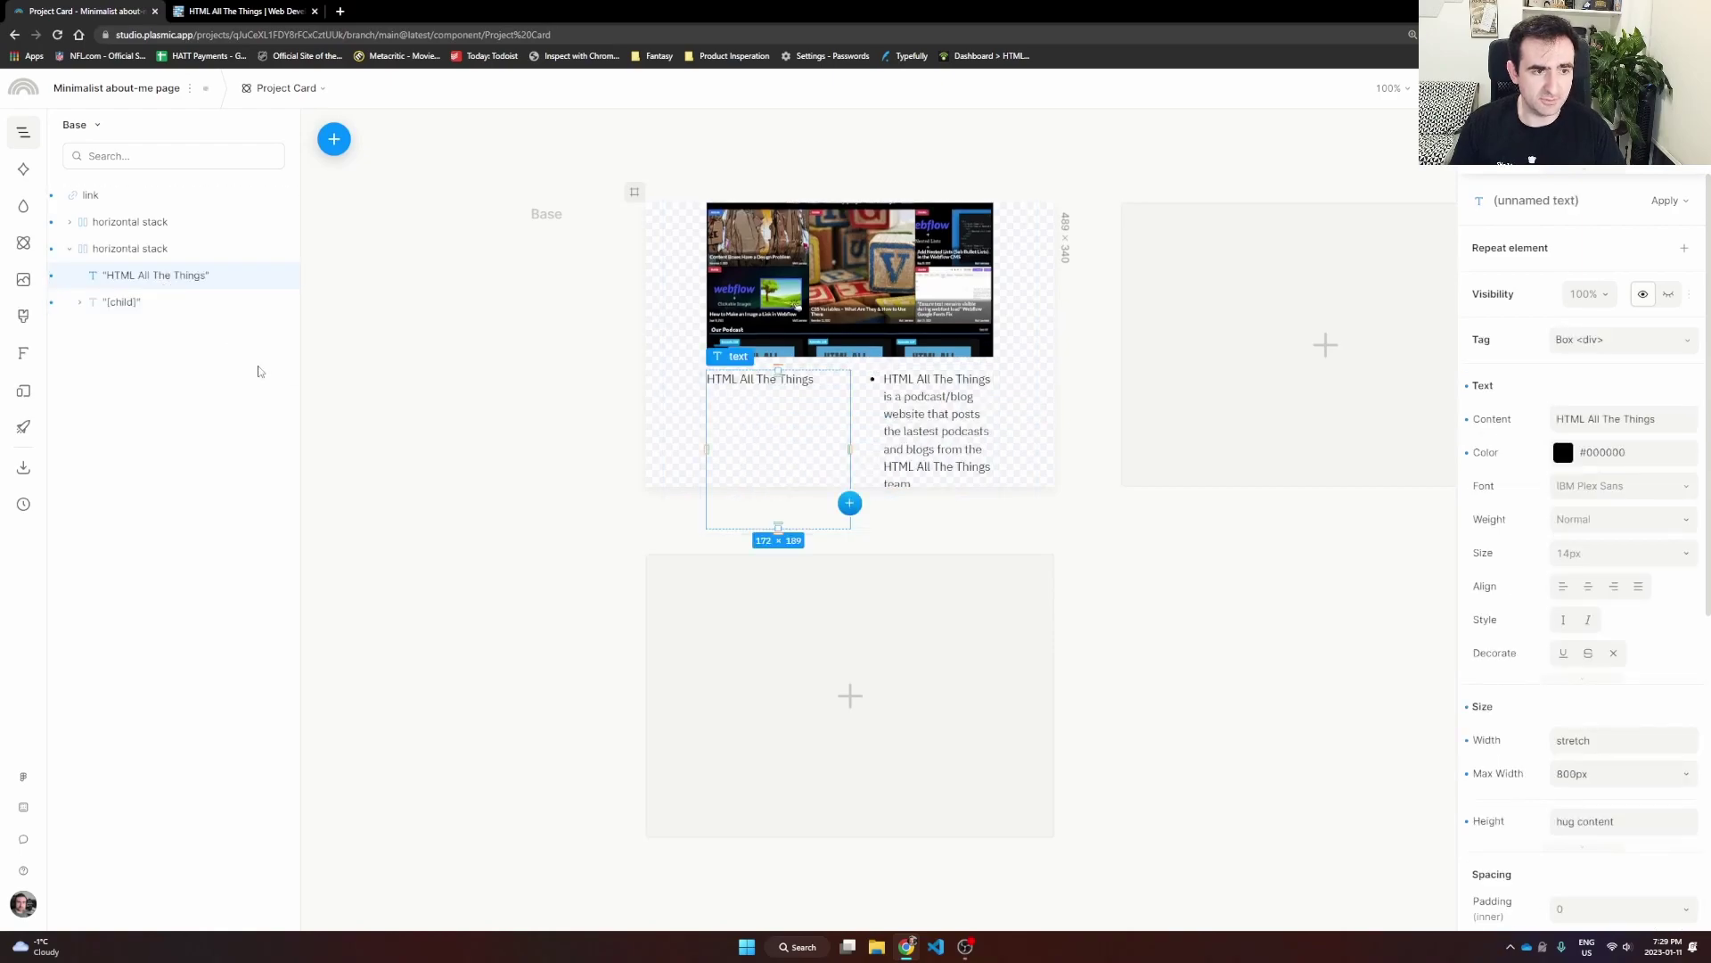
right_click(136, 257)
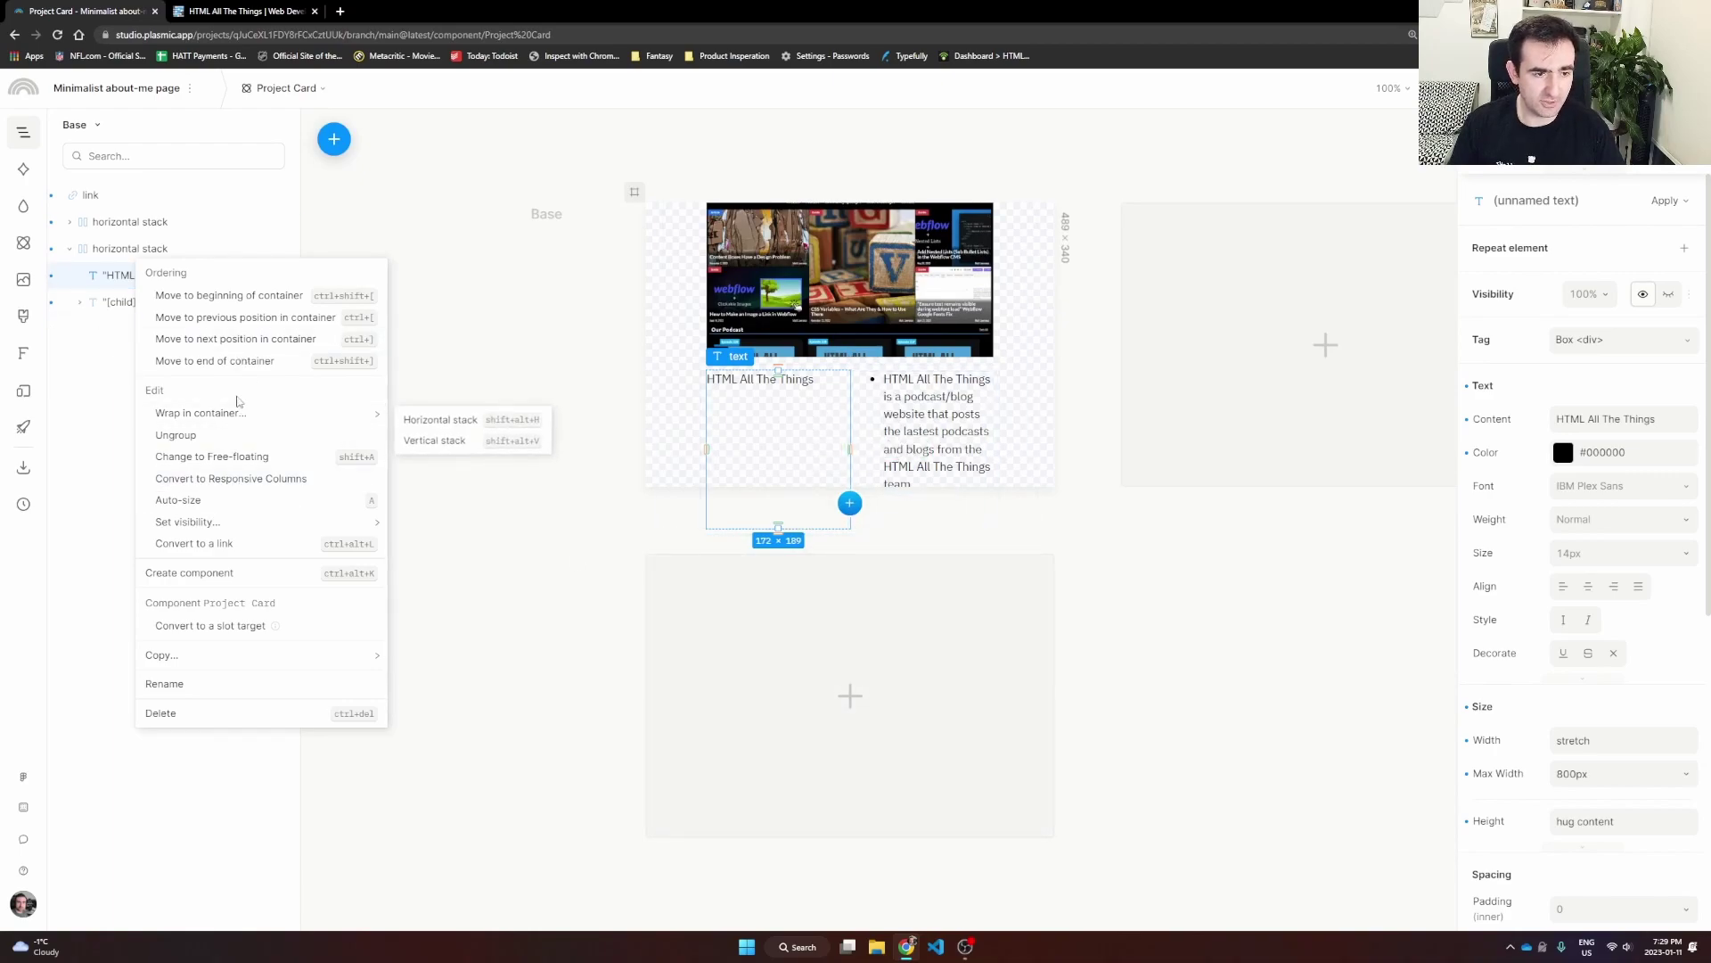
left_click(558, 473)
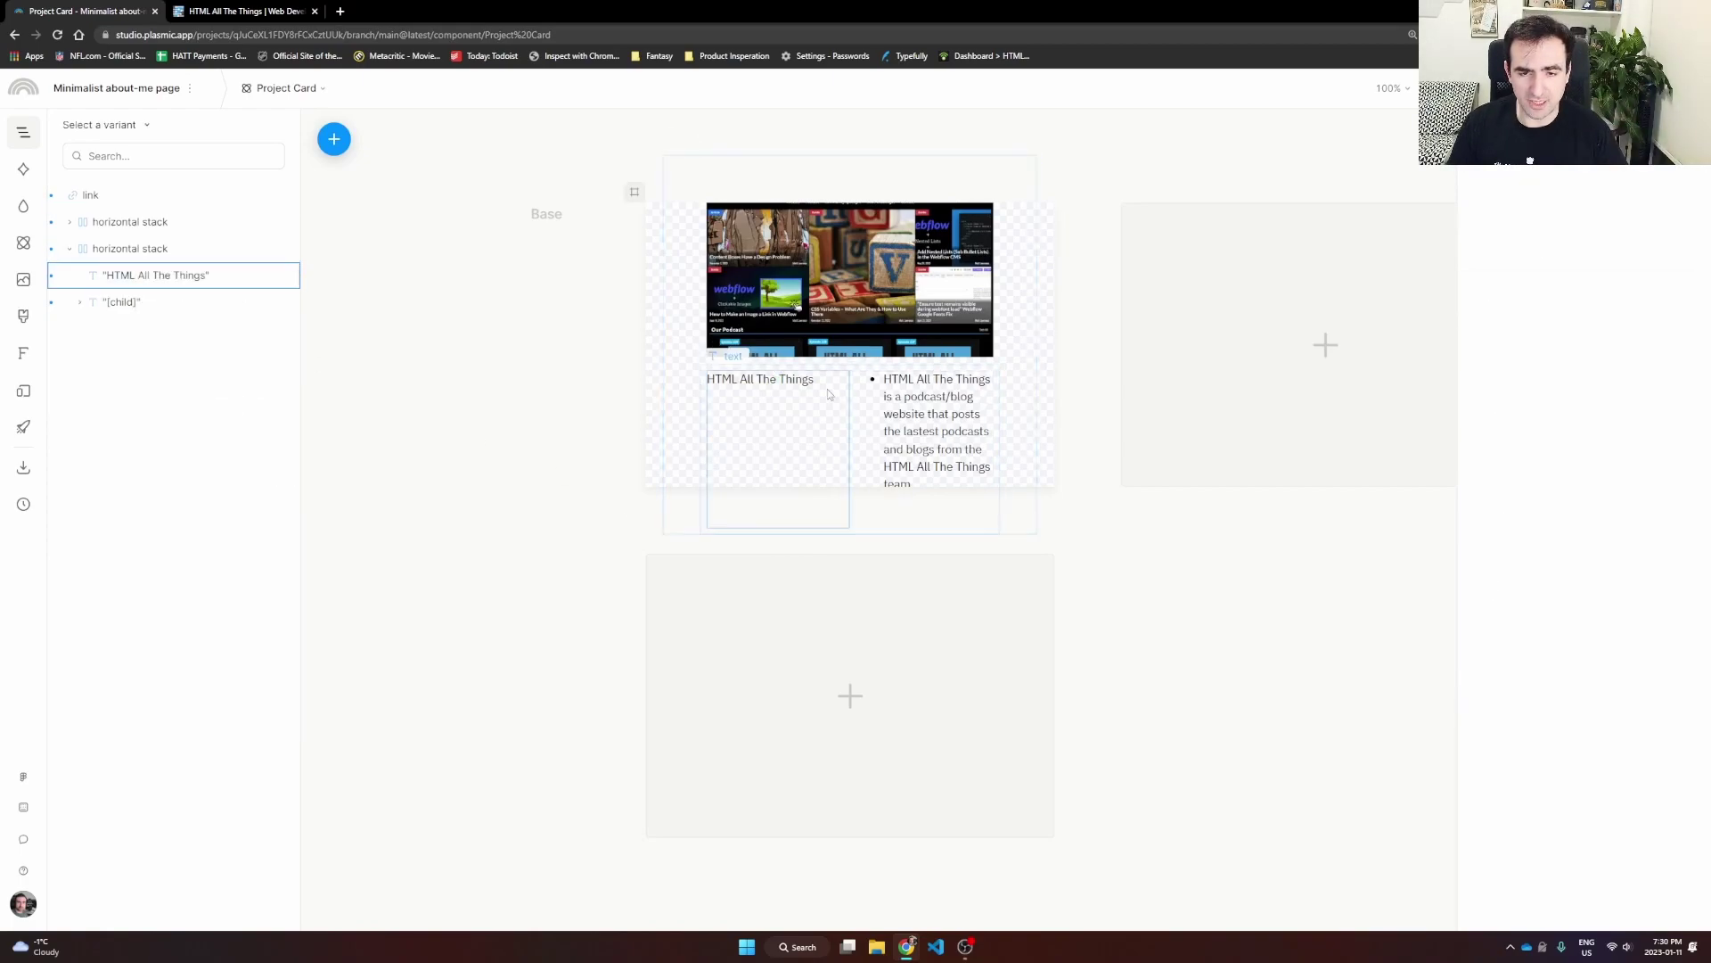
left_click(116, 252)
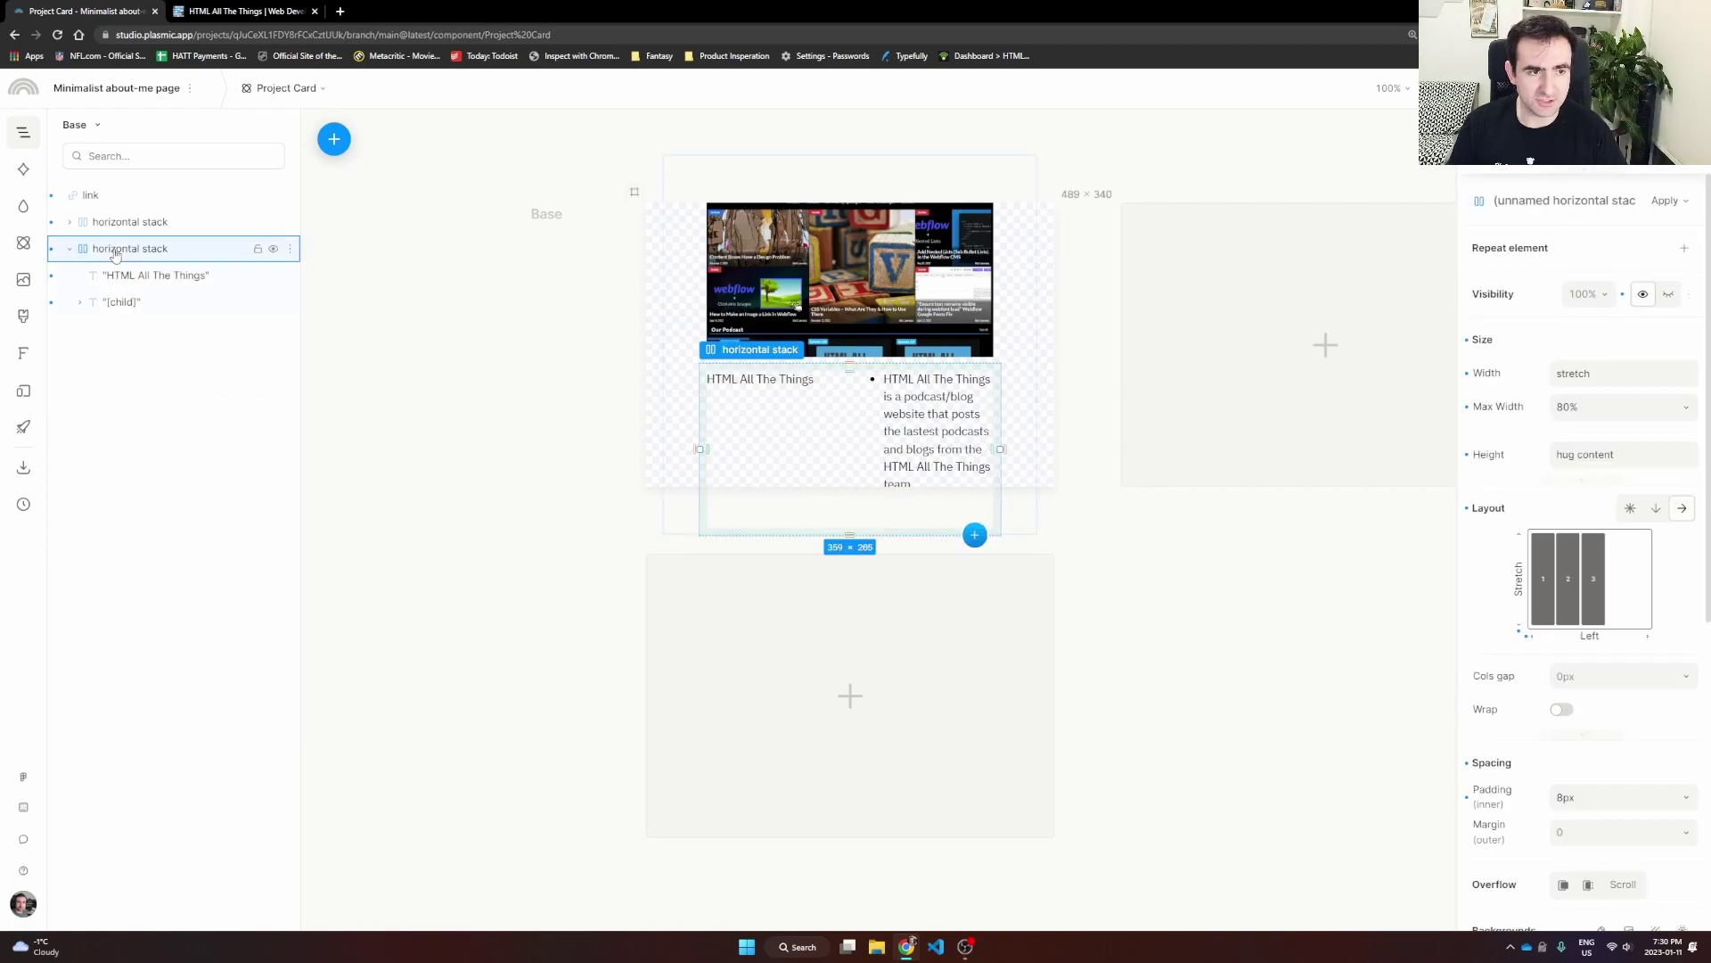
left_click(1664, 509)
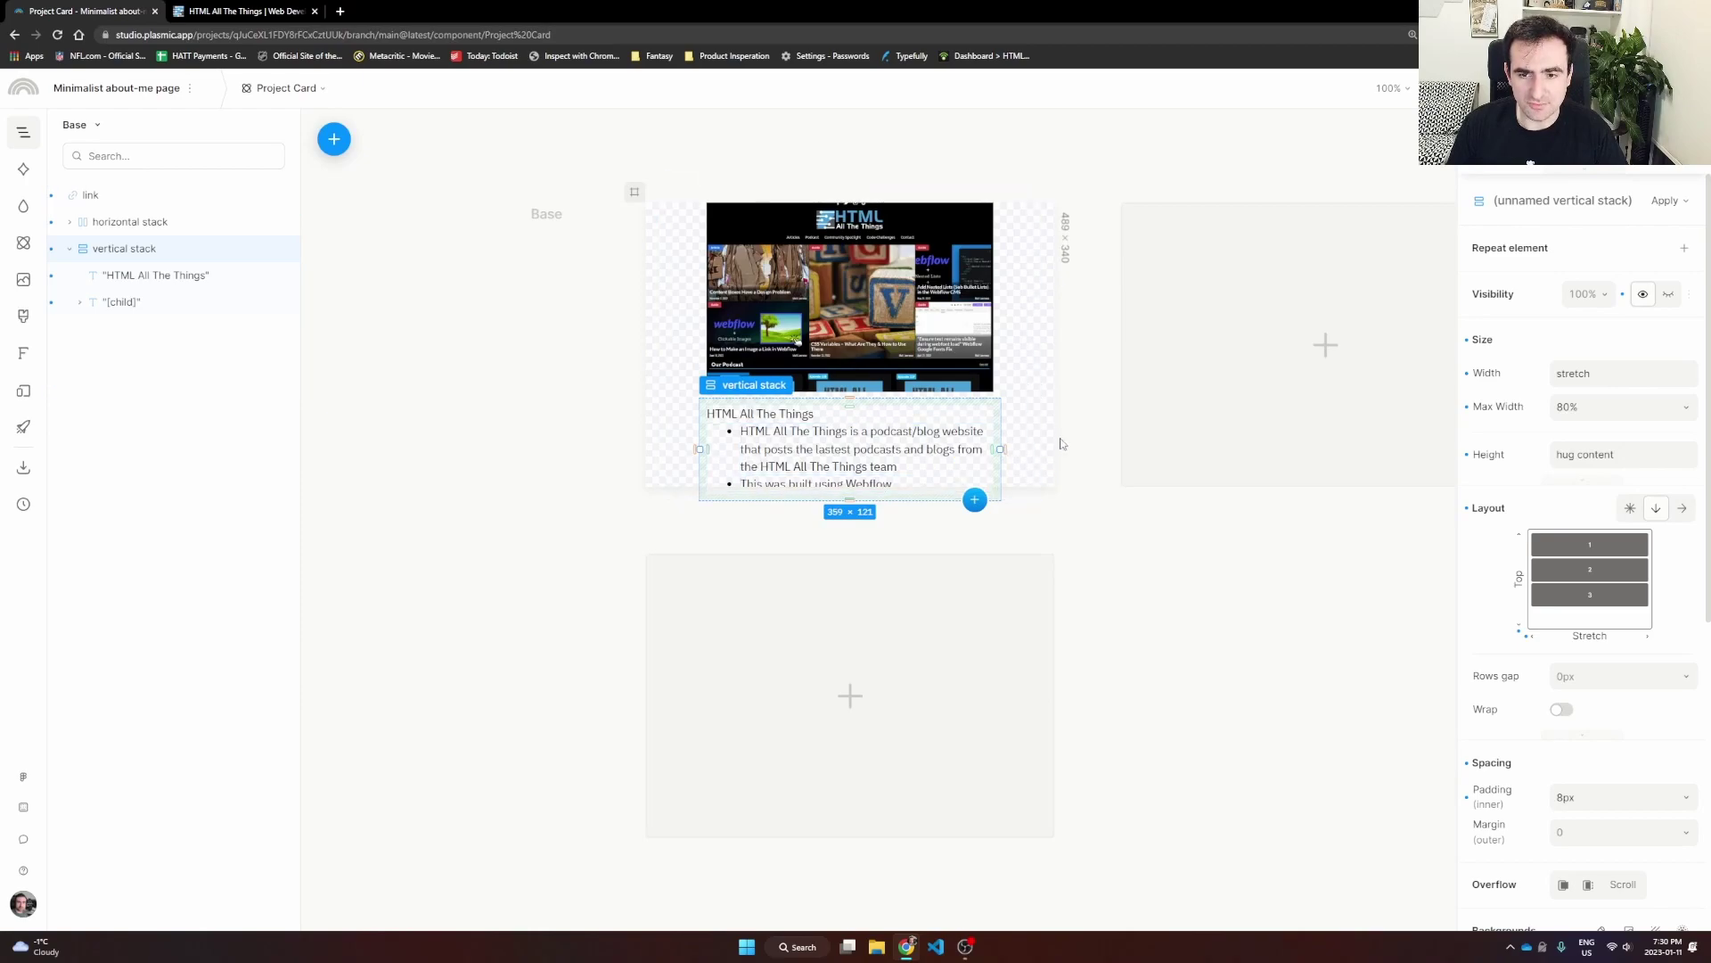
left_click(1035, 482)
left_click(1051, 487)
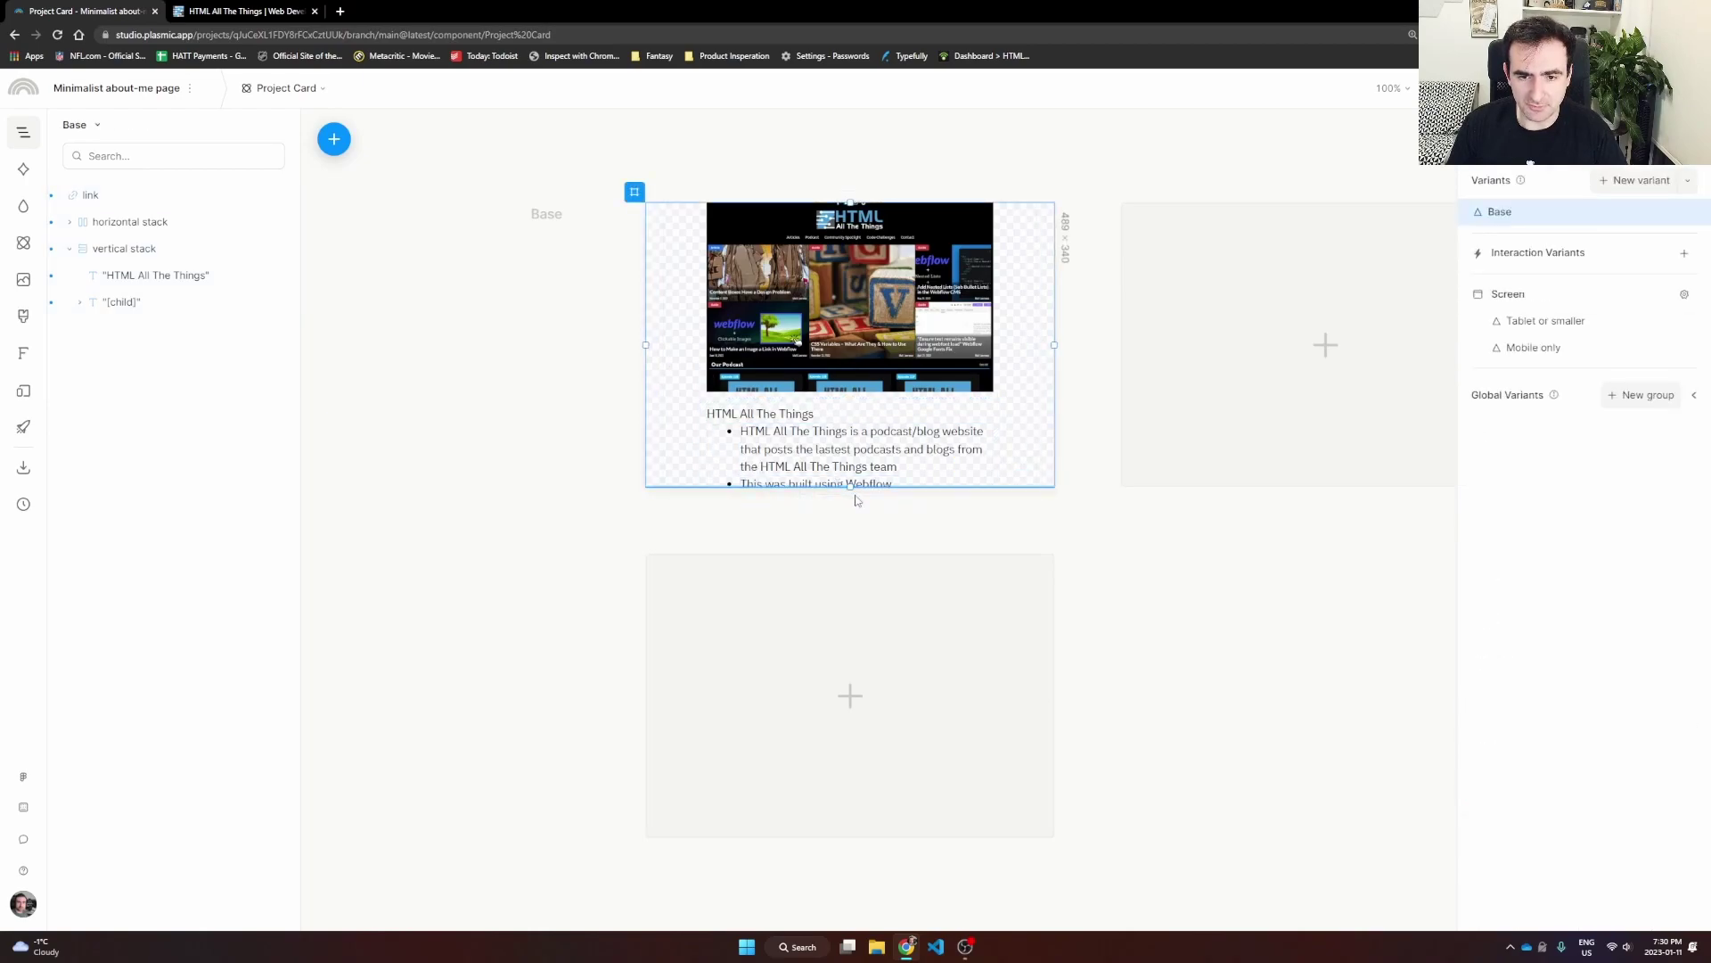
Step: Make the Project Card frame taller and give the link wrapper a white #ffffff background
left_click_drag(851, 488, 858, 660)
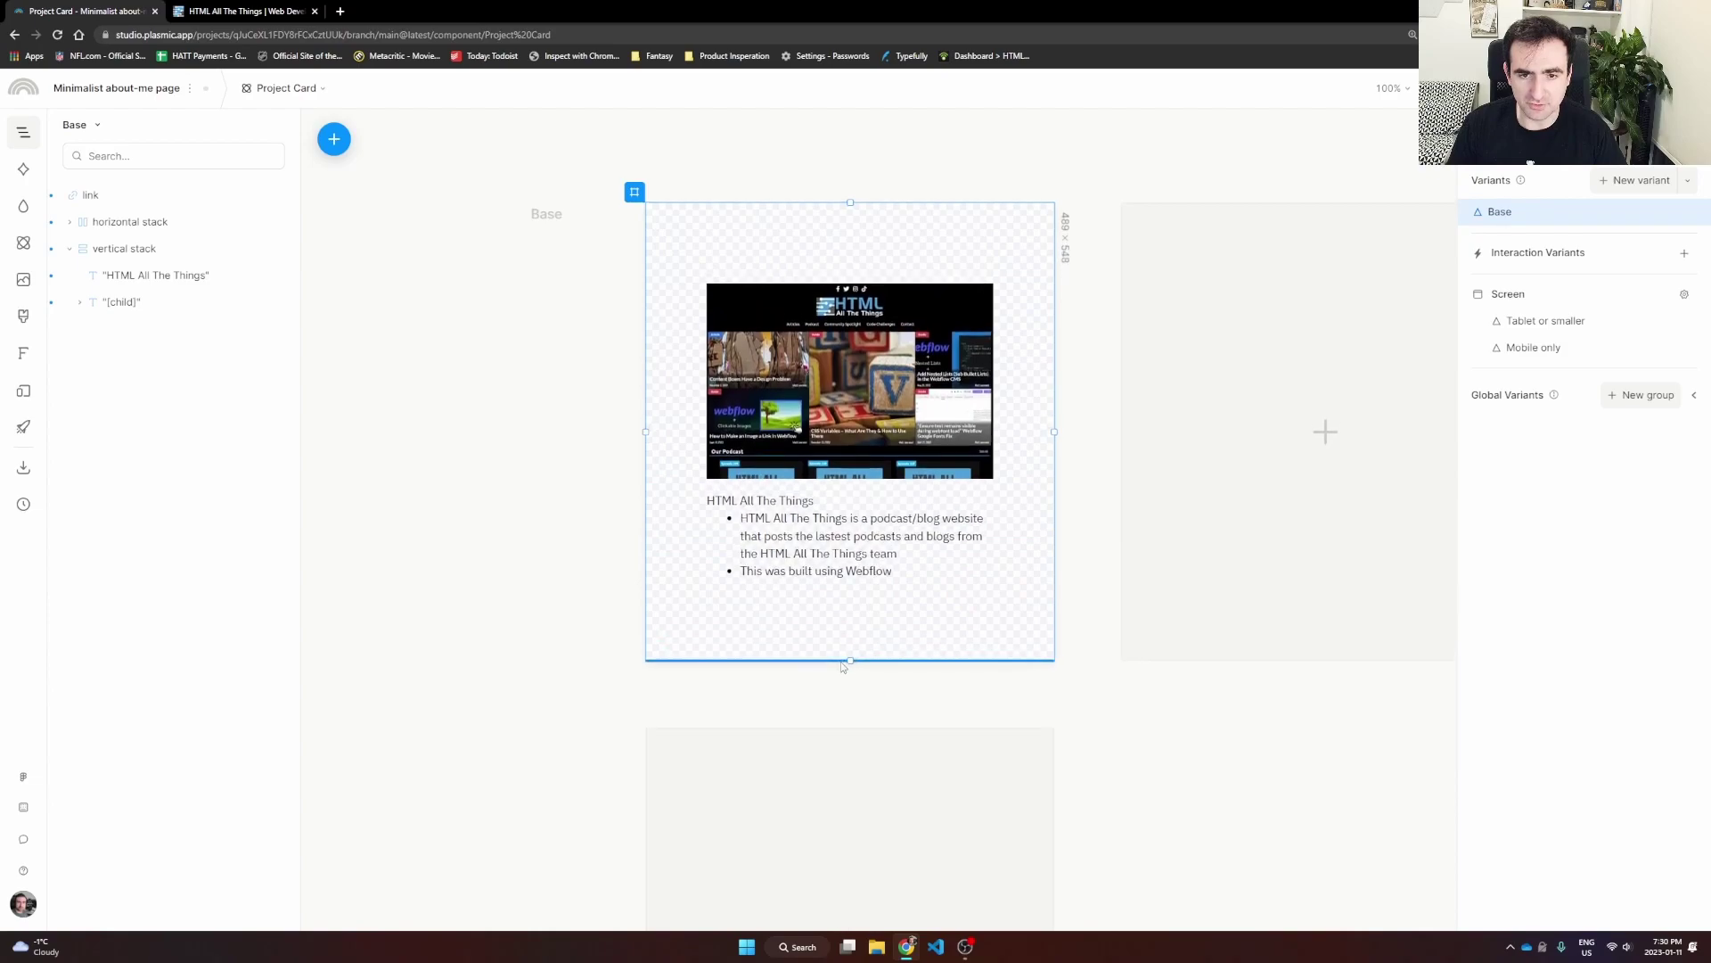
left_click(1157, 733)
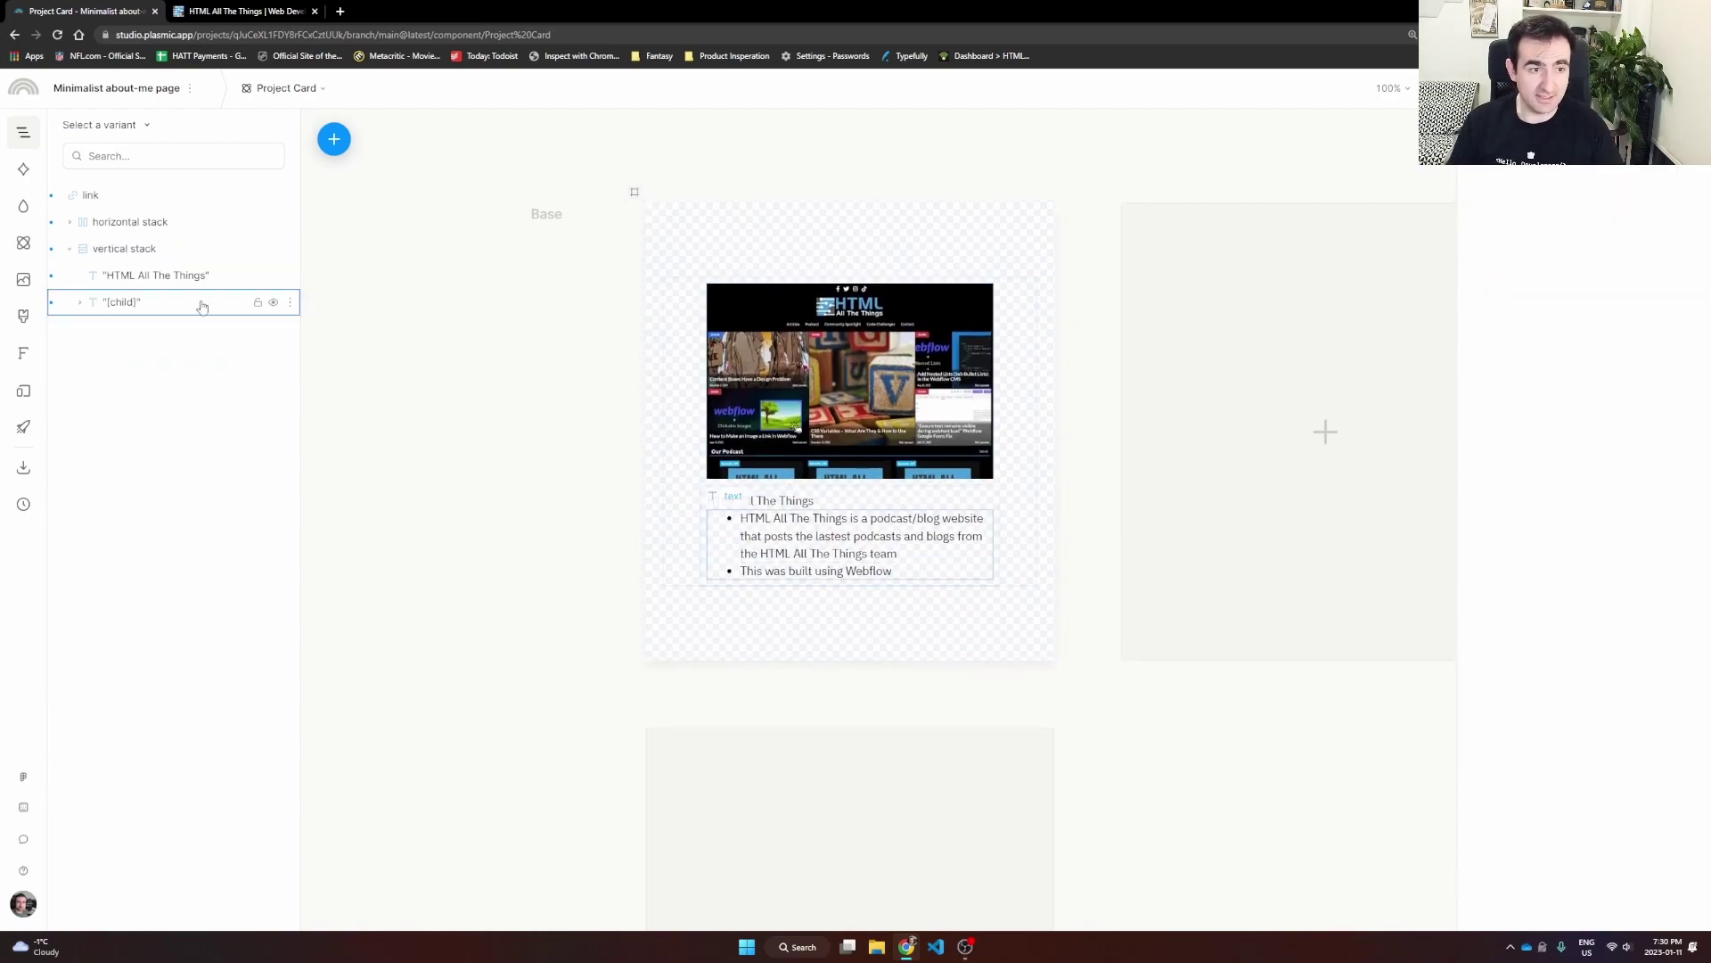
left_click(112, 198)
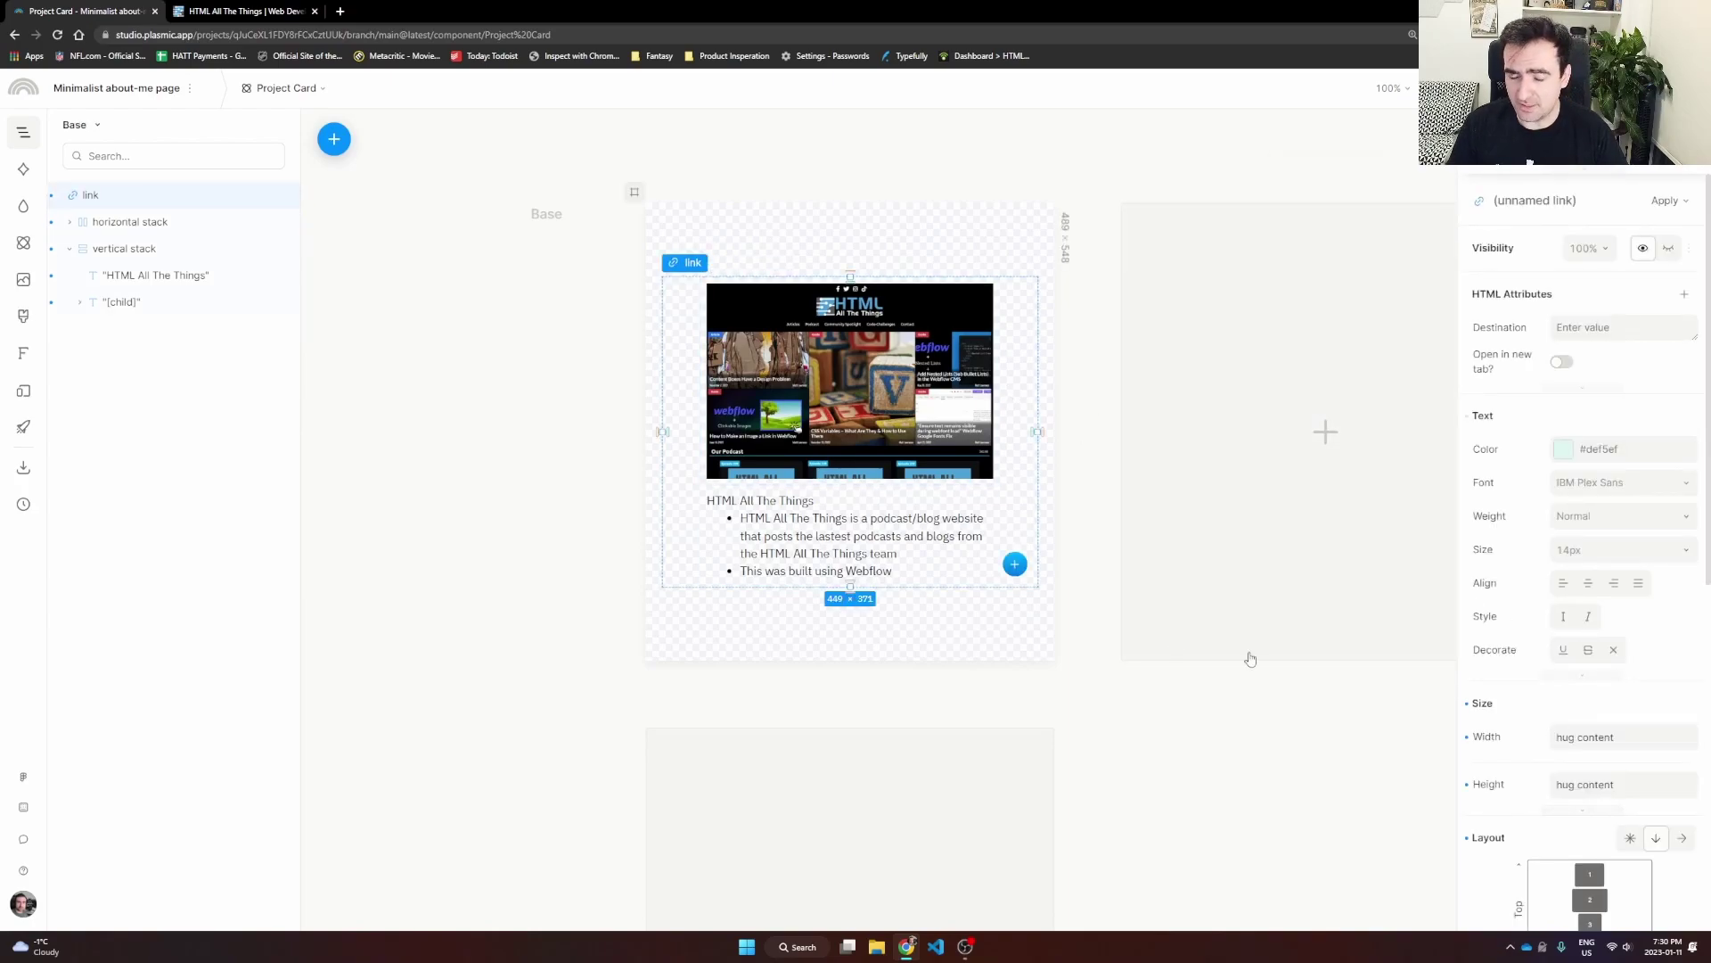
scroll(1583, 469, "down", 2)
scroll(1578, 463, "up", 2)
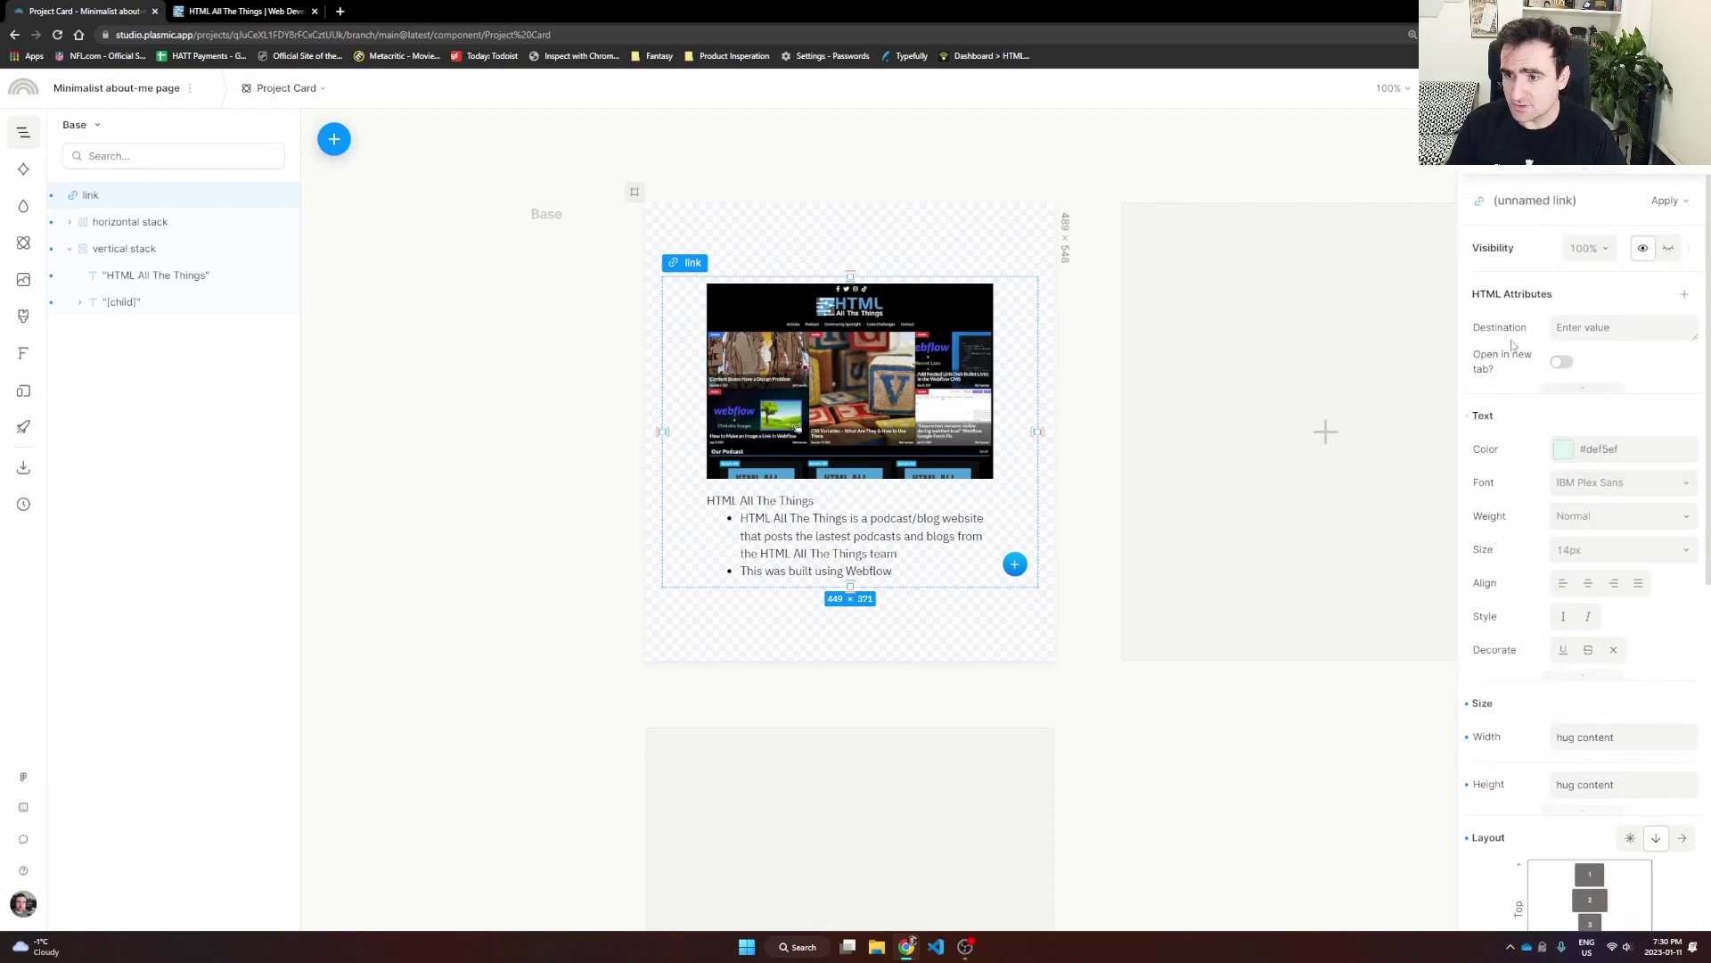
scroll(1515, 499, "down", 3)
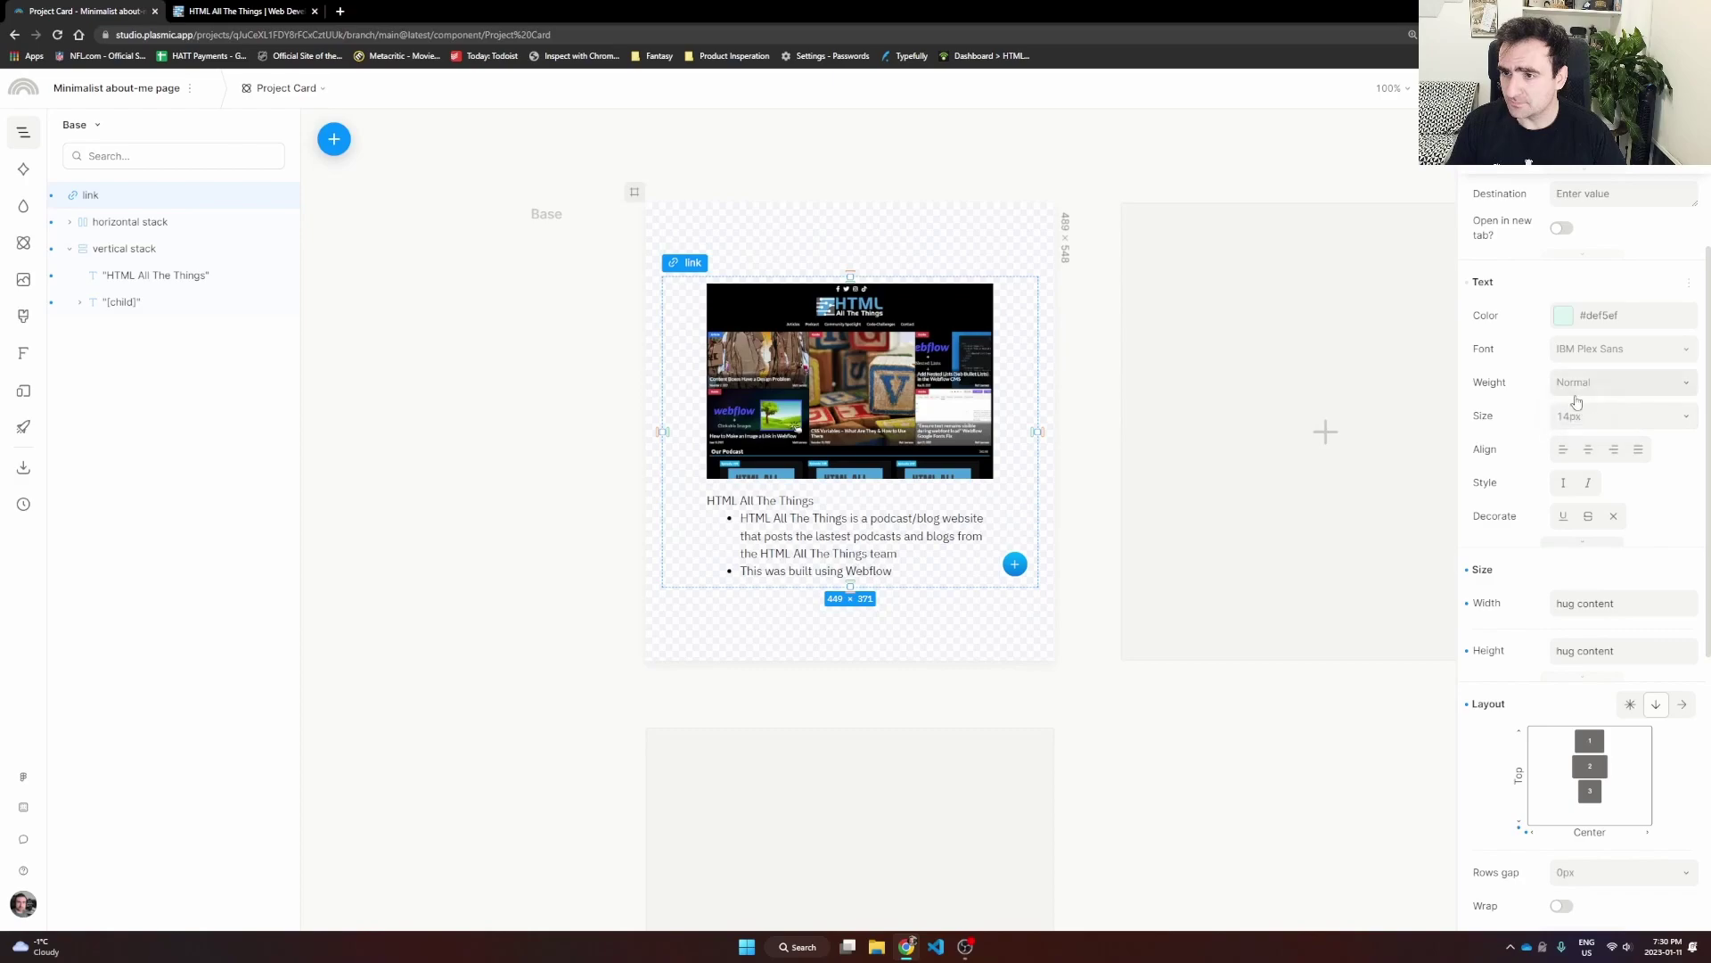
scroll(1588, 448, "up", 1)
scroll(1585, 428, "down", 5)
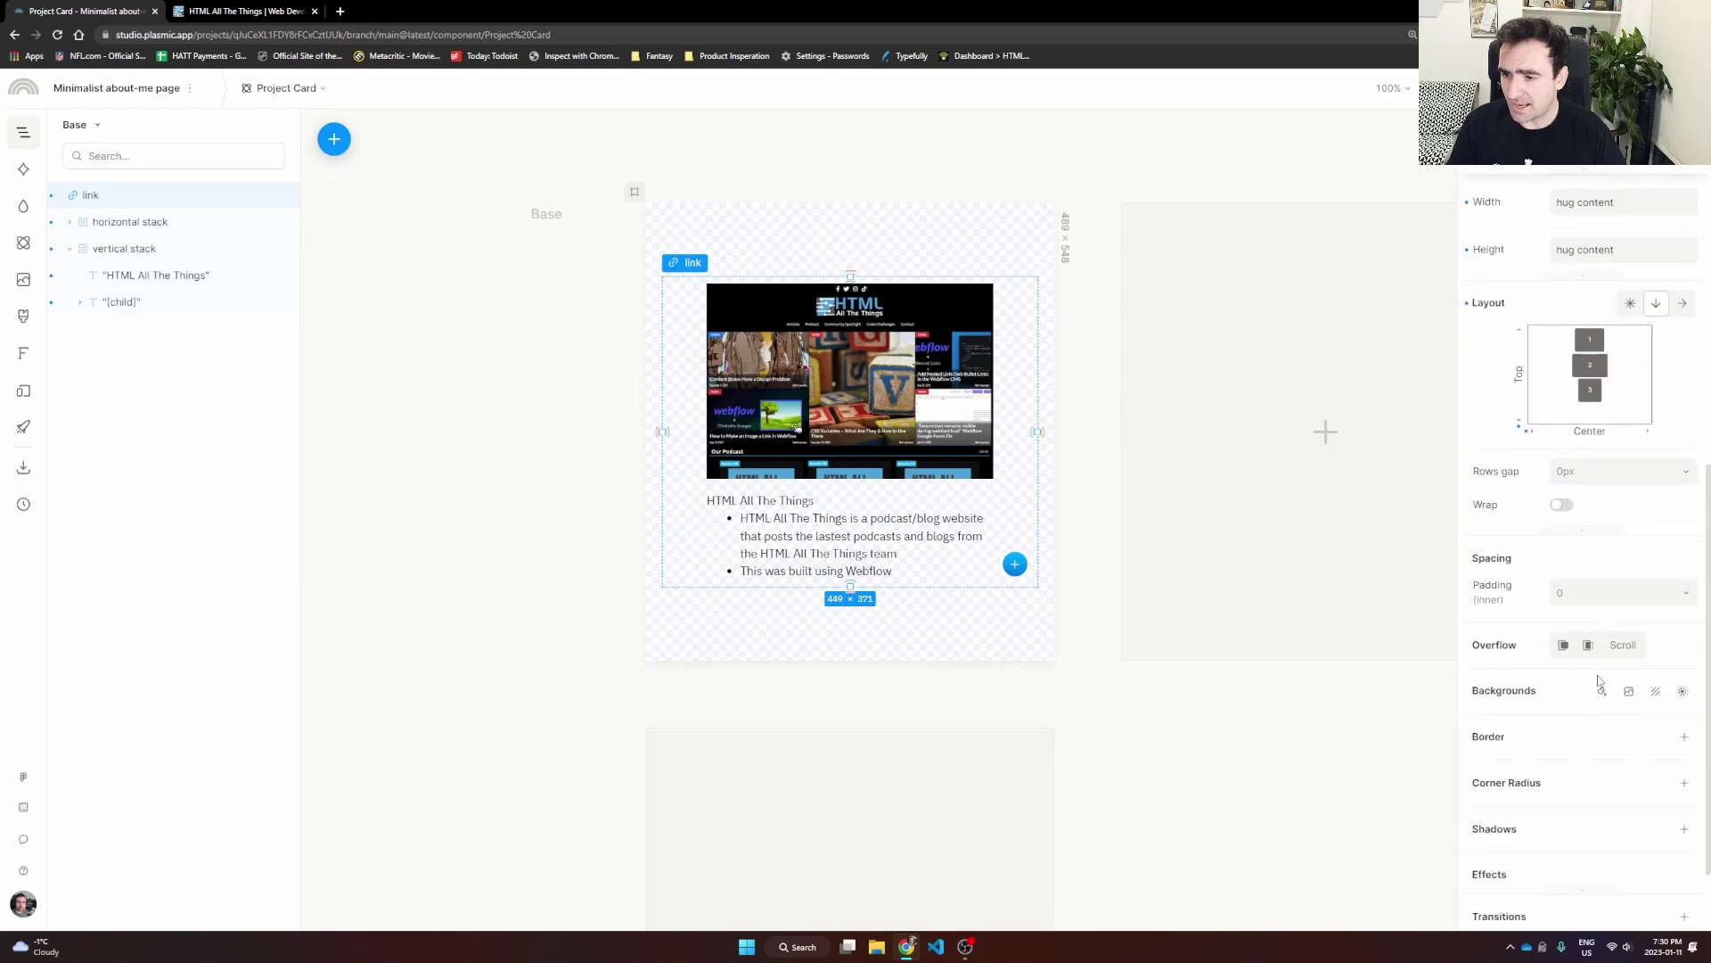
left_click(1602, 691)
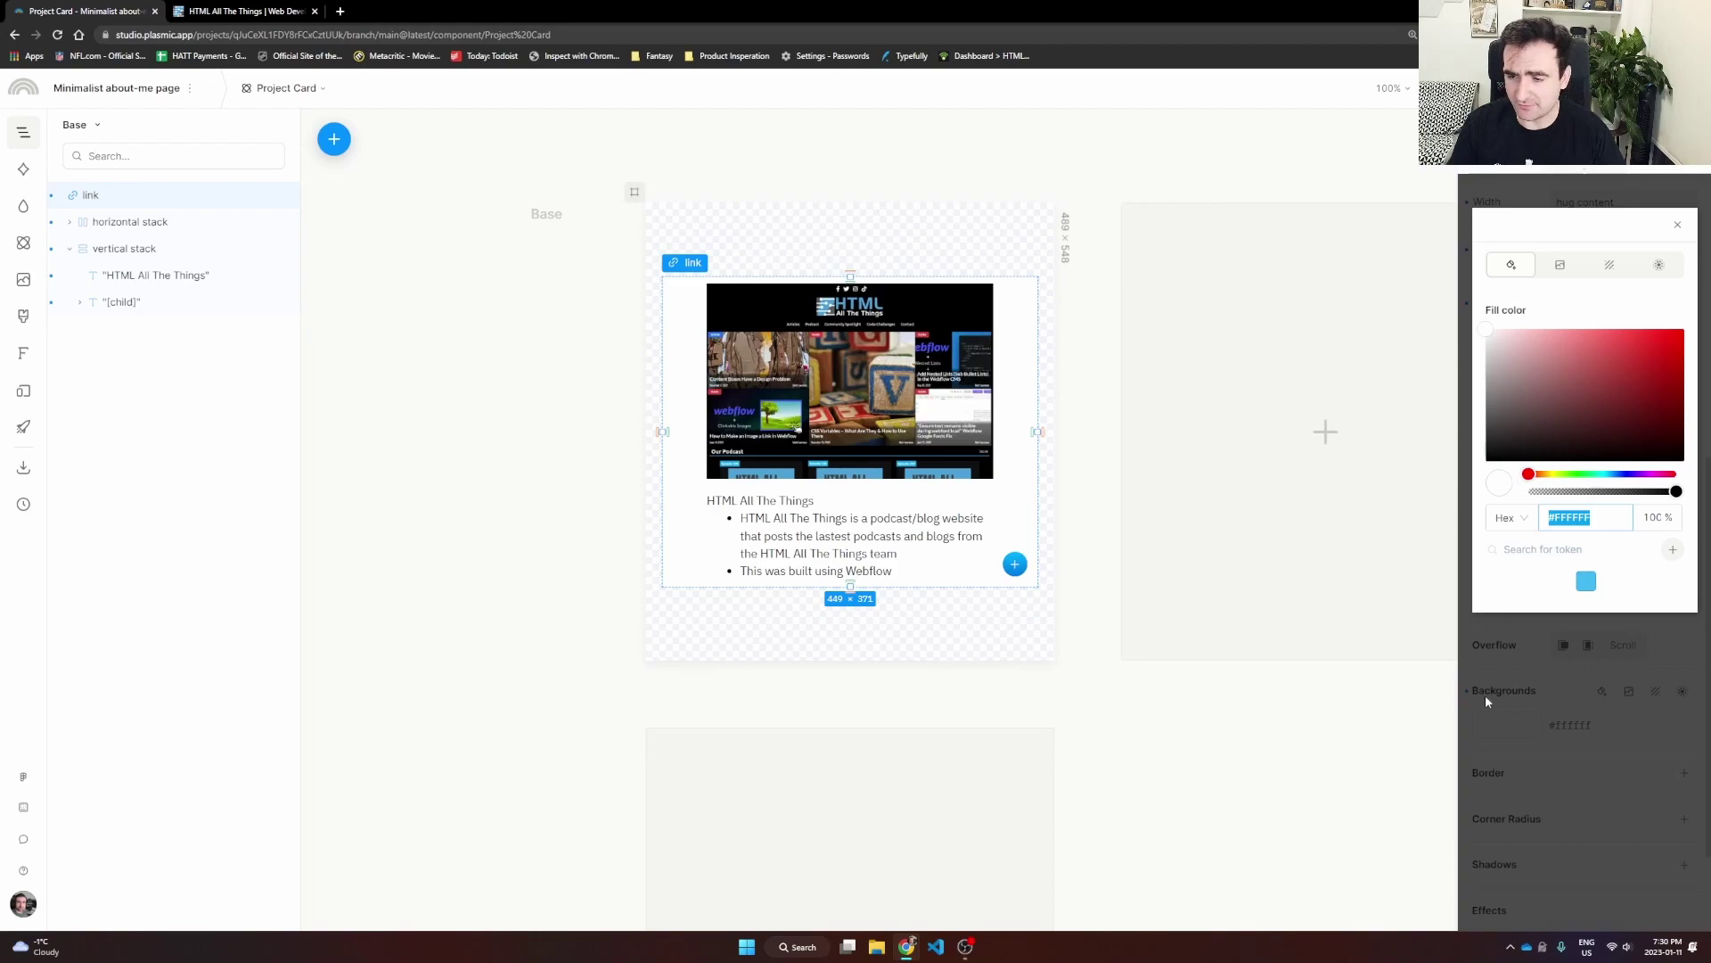
left_click(1356, 774)
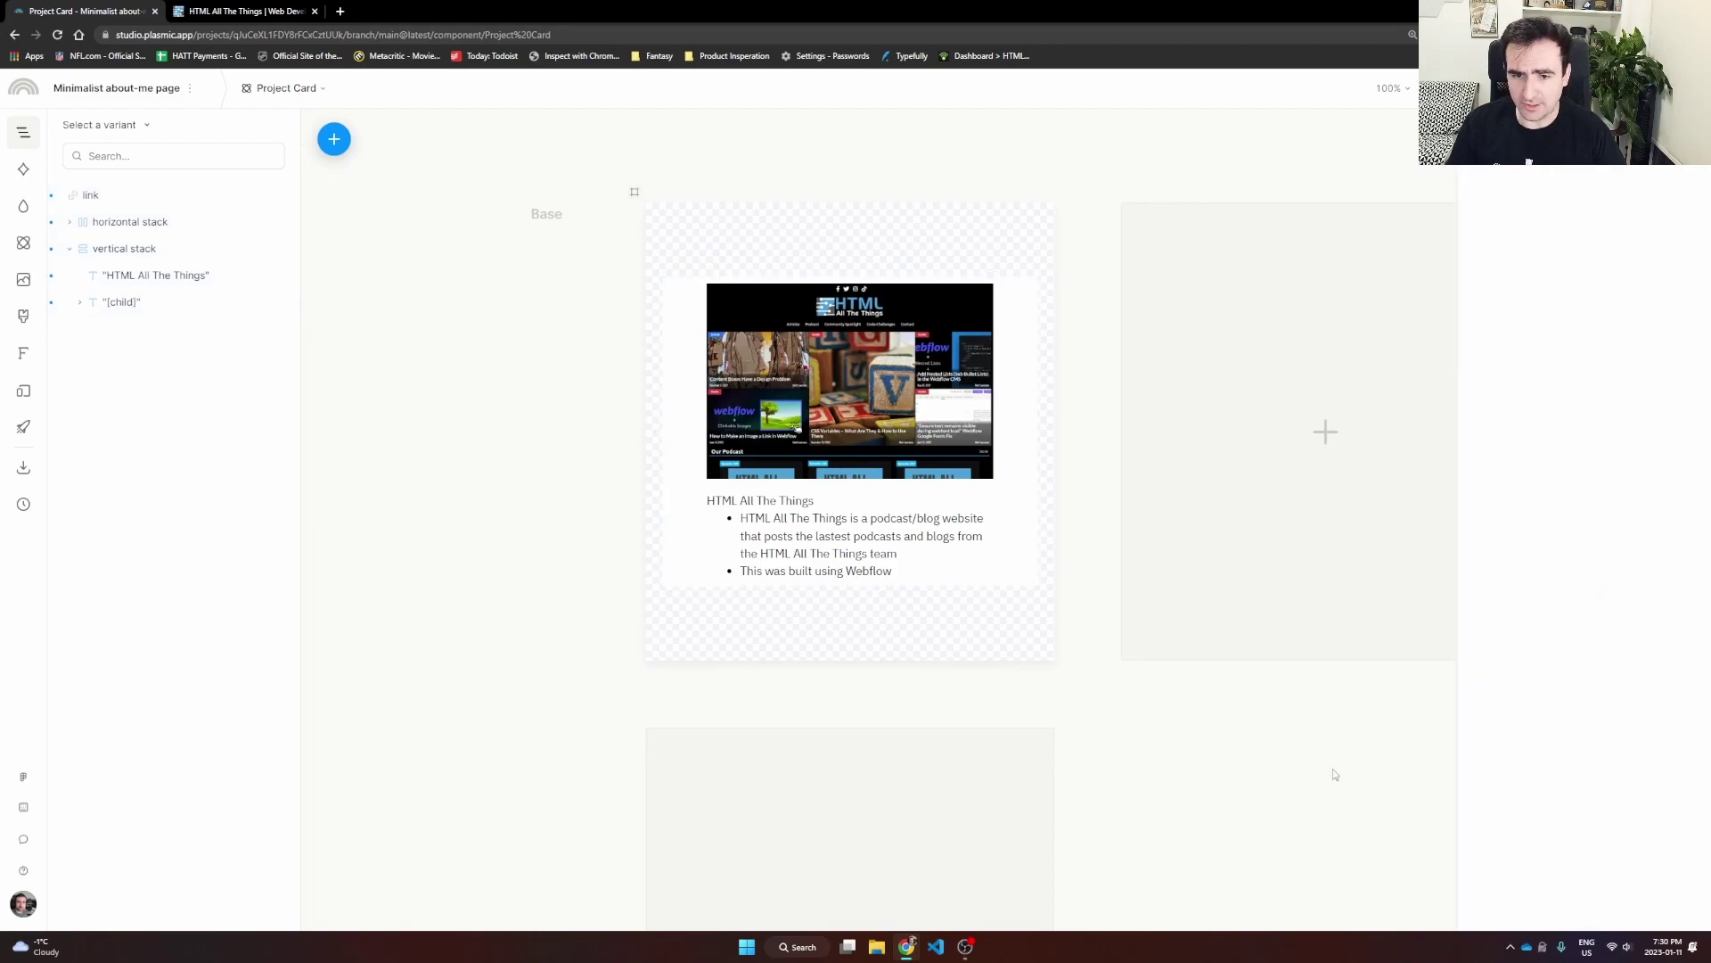
Step: Give the card link 30px rounded corners and a default drop shadow
left_click(1013, 554)
scroll(1614, 724, "down", 8)
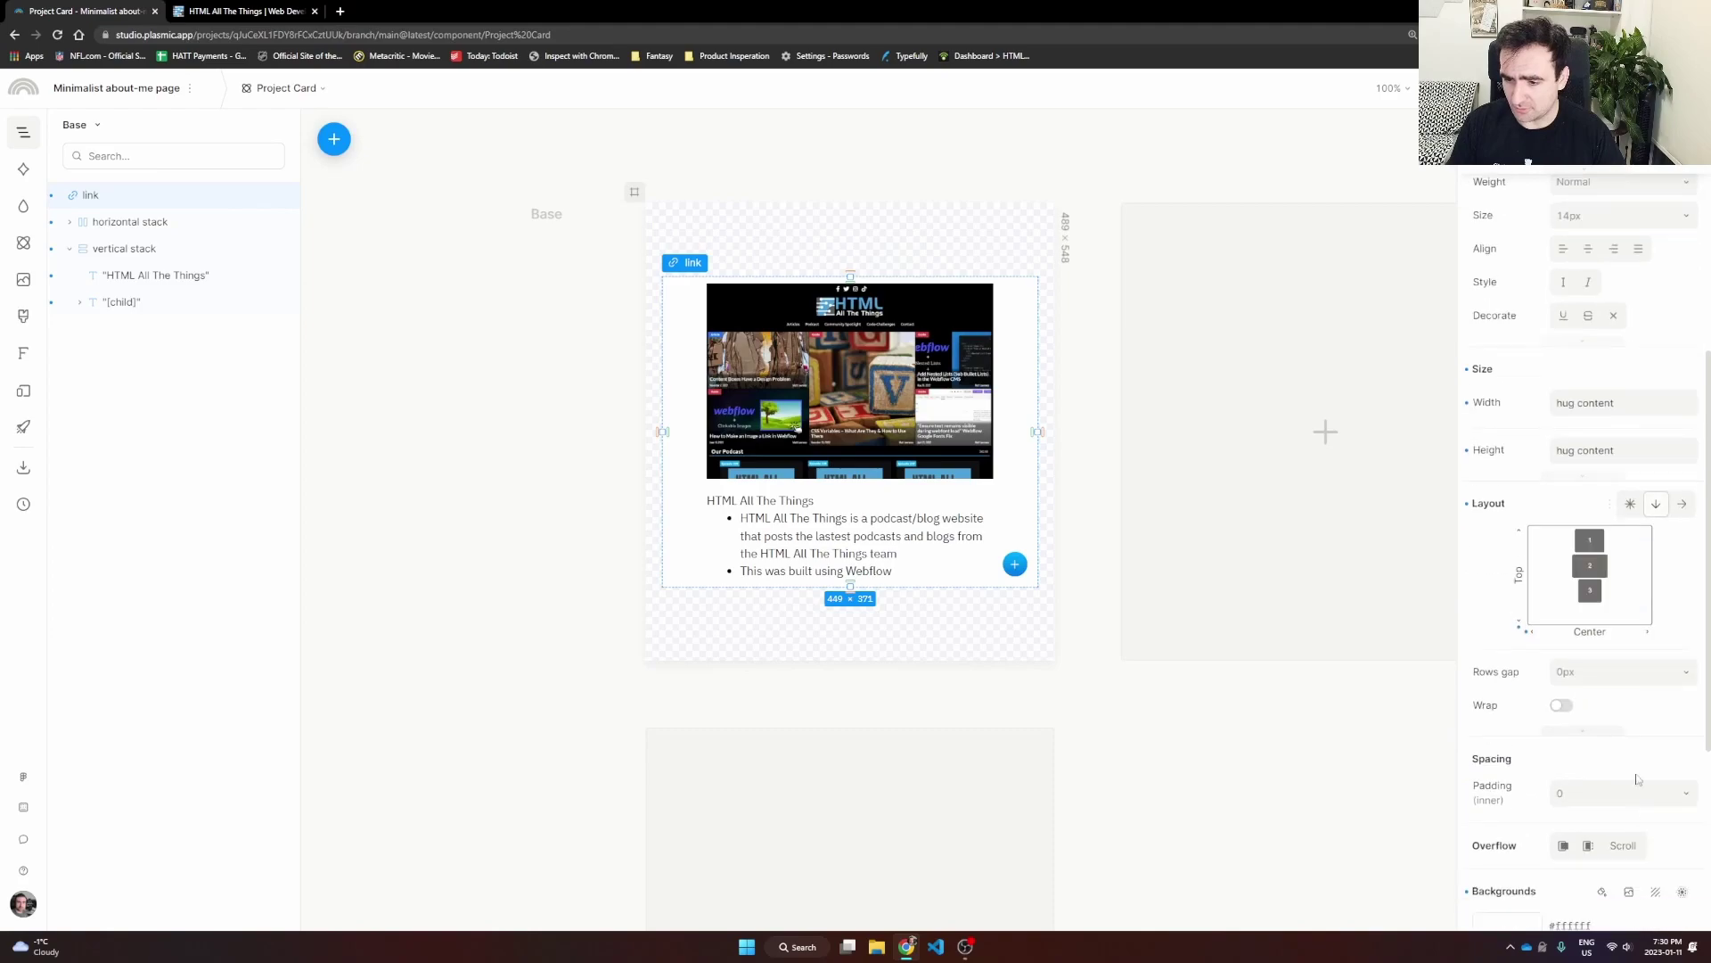
left_click(1591, 685)
type("30")
key("Return")
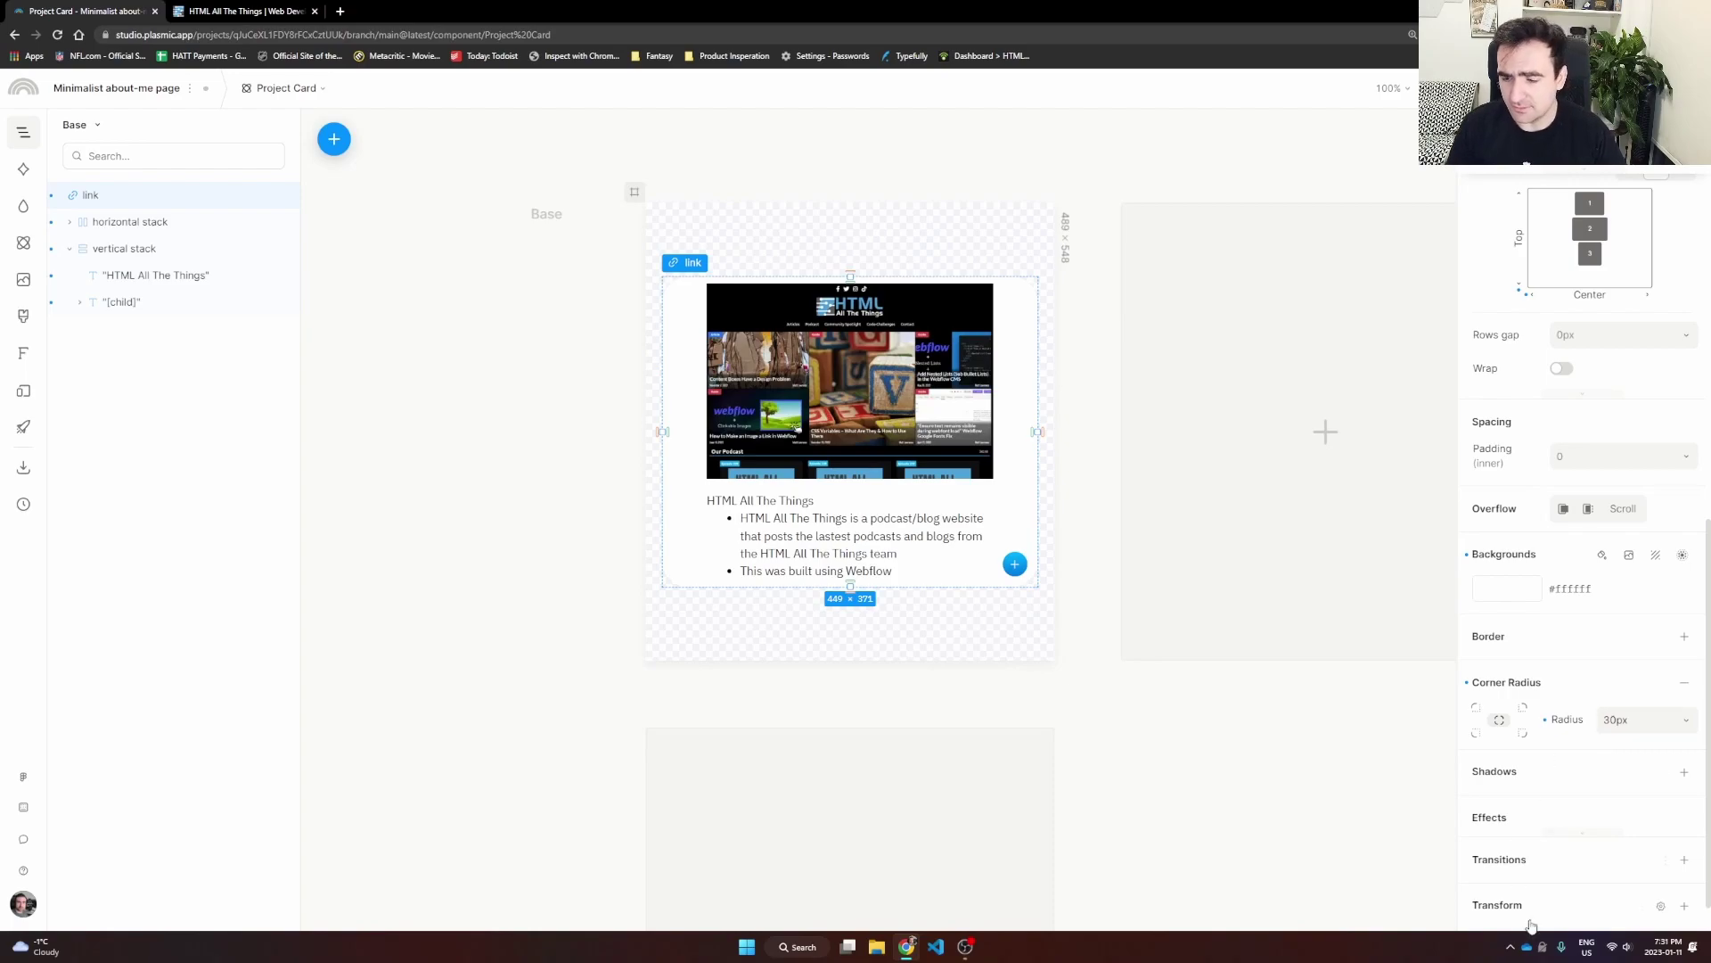
left_click(1684, 772)
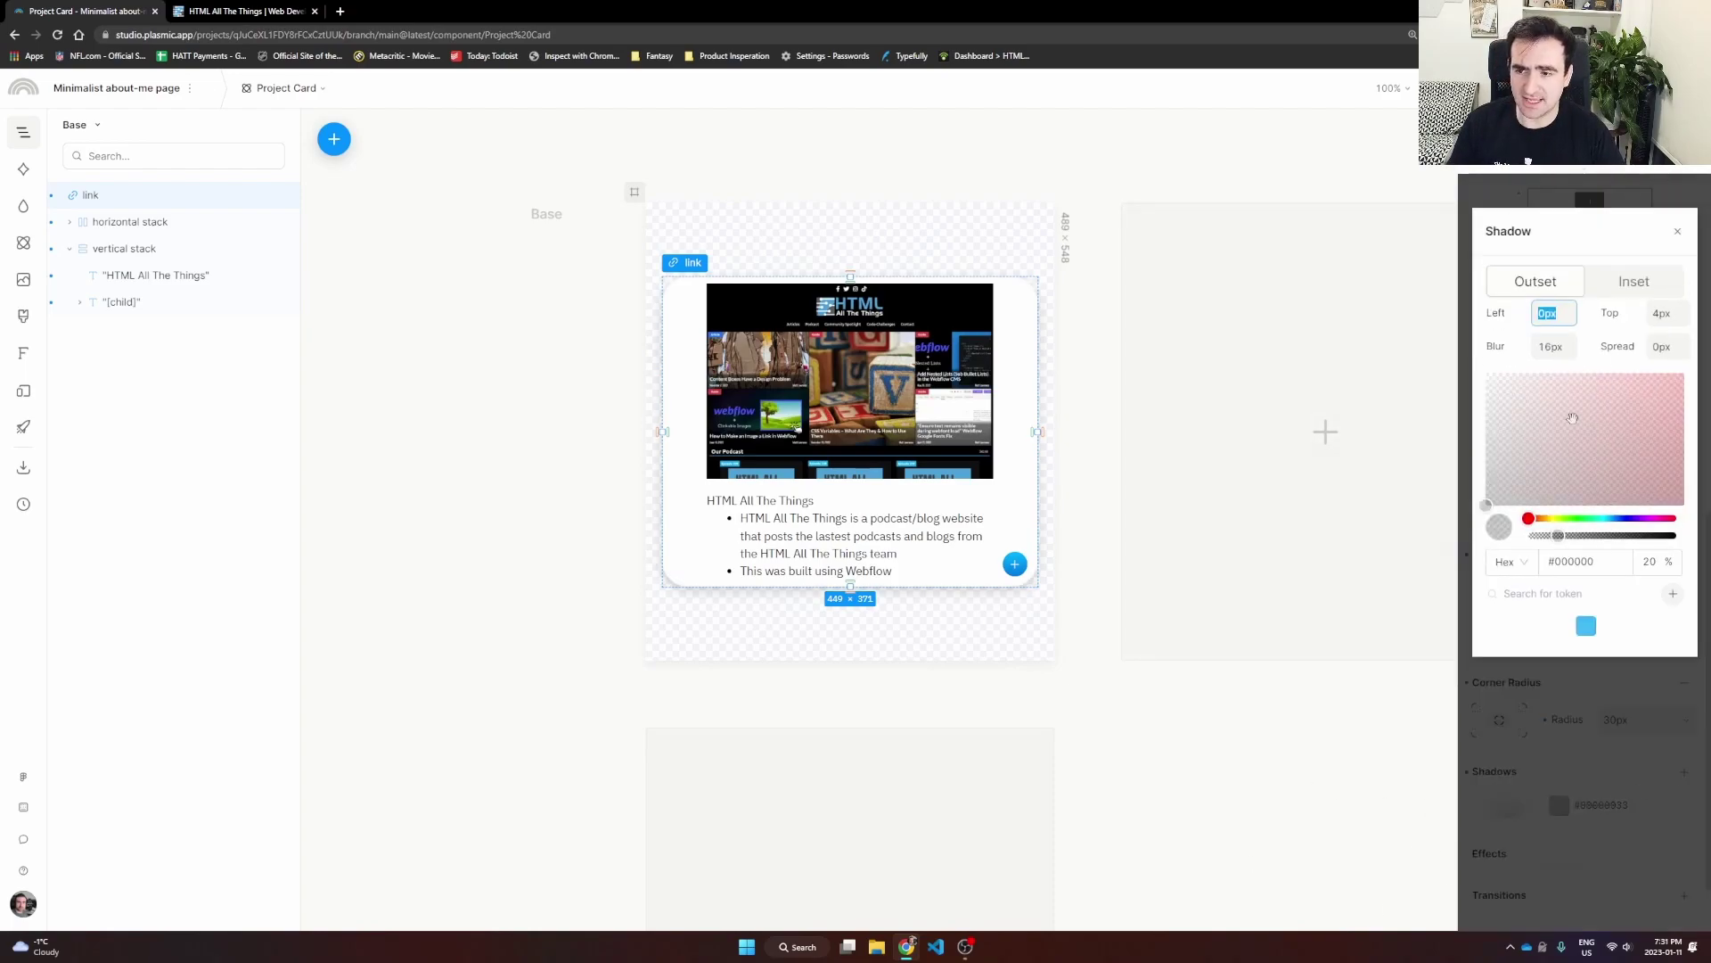
left_click(1270, 752)
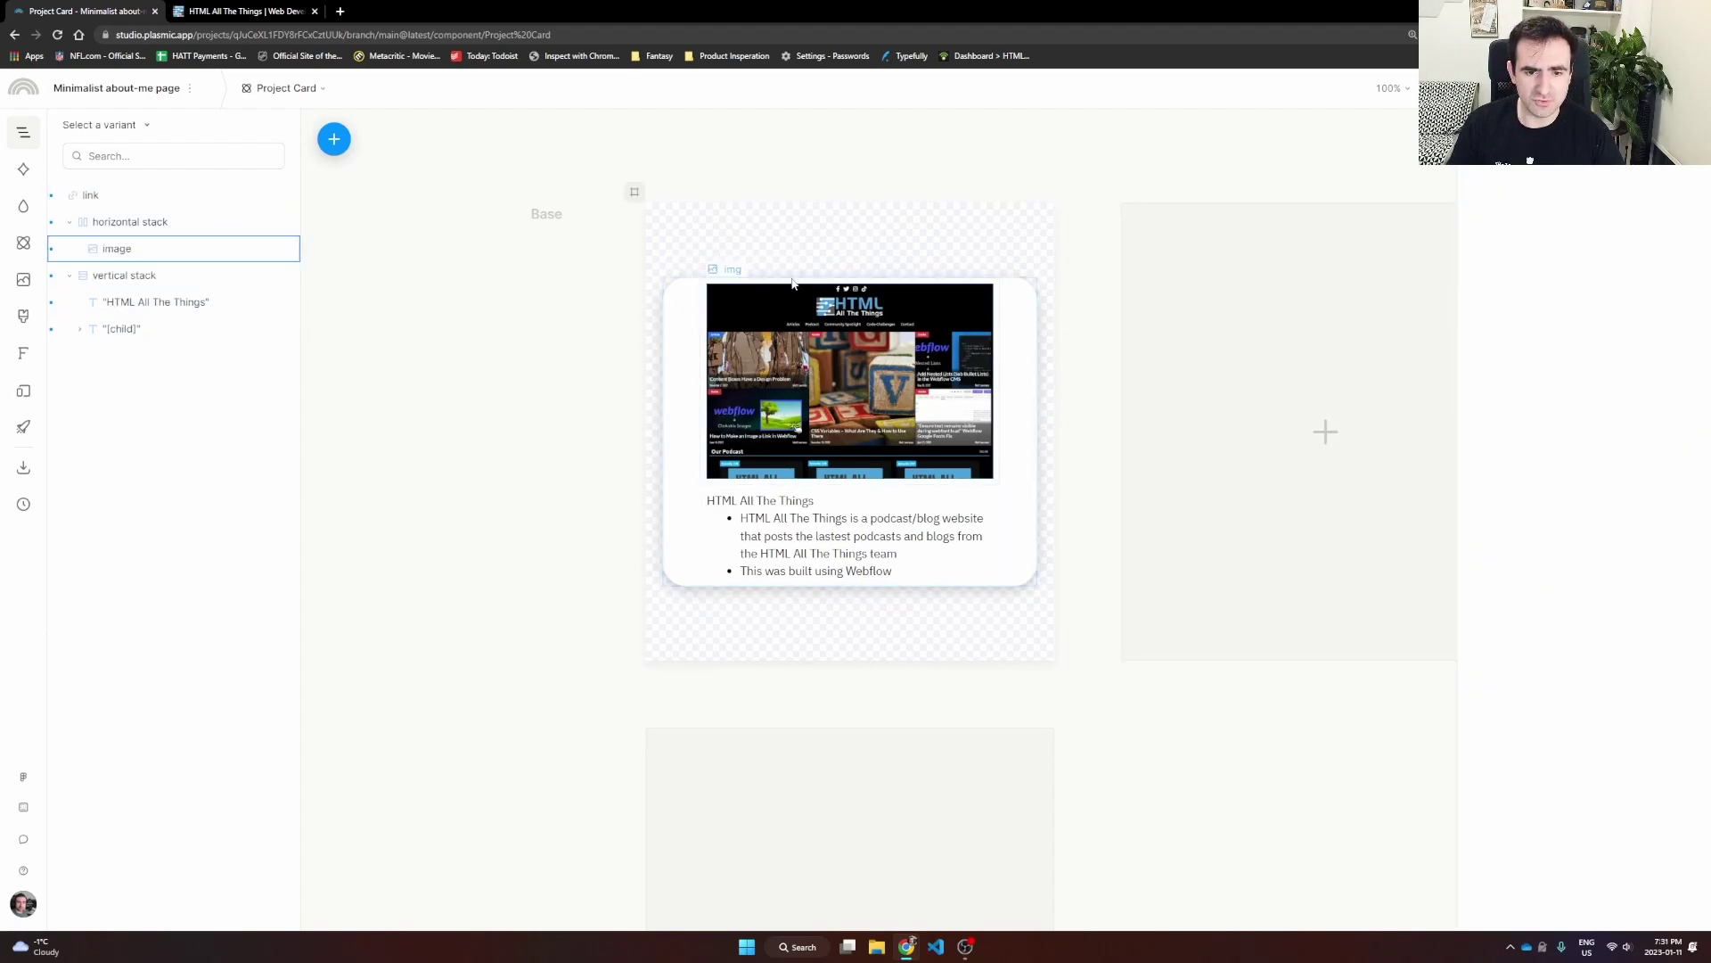
Step: Set the card link's inner padding to '20px 0' for 20px top and bottom
left_click(94, 197)
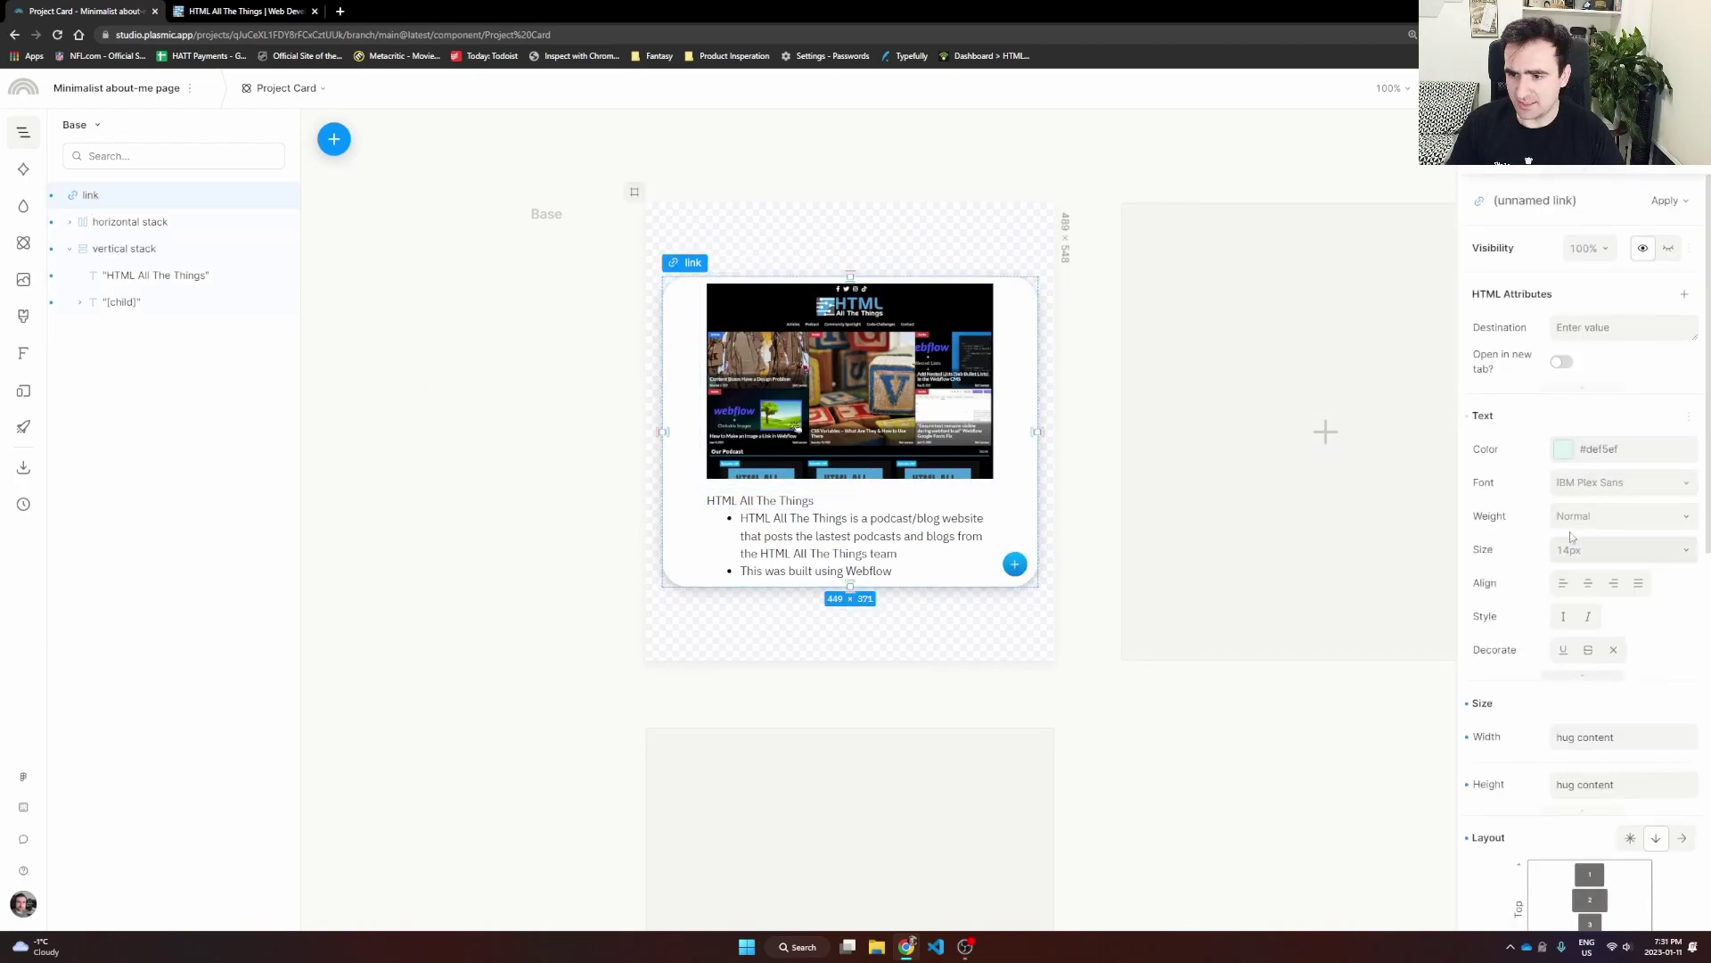
scroll(1576, 517, "down", 5)
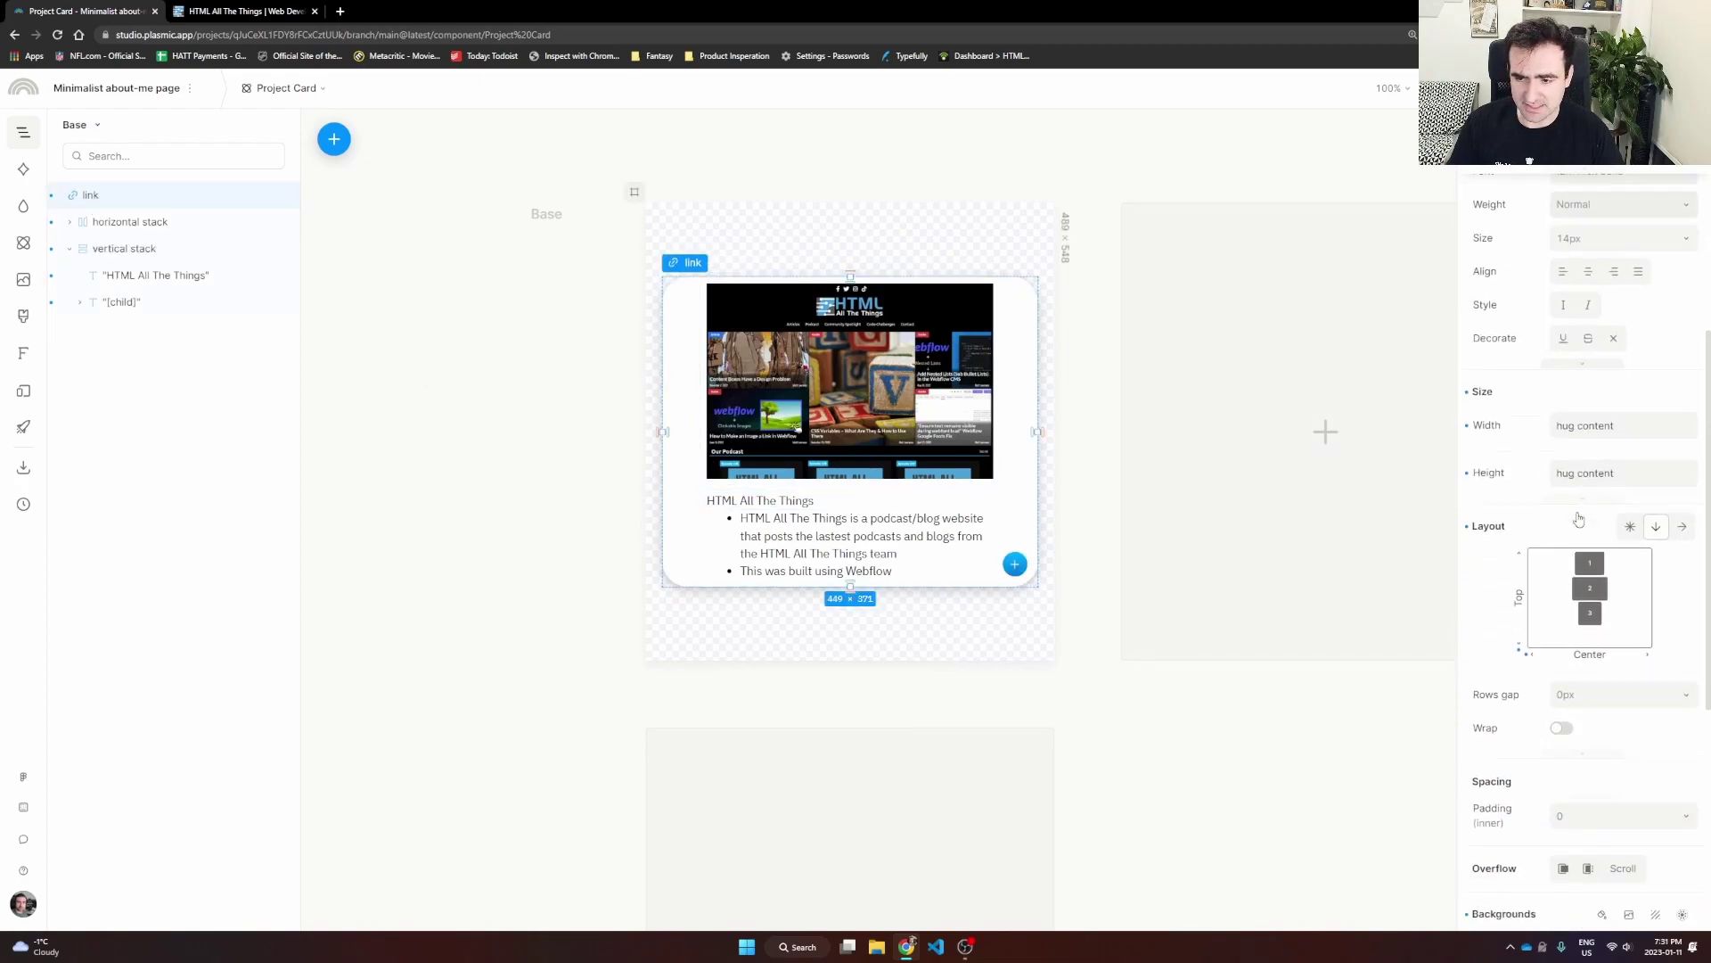
scroll(1578, 529, "down", 1)
left_click(1596, 598)
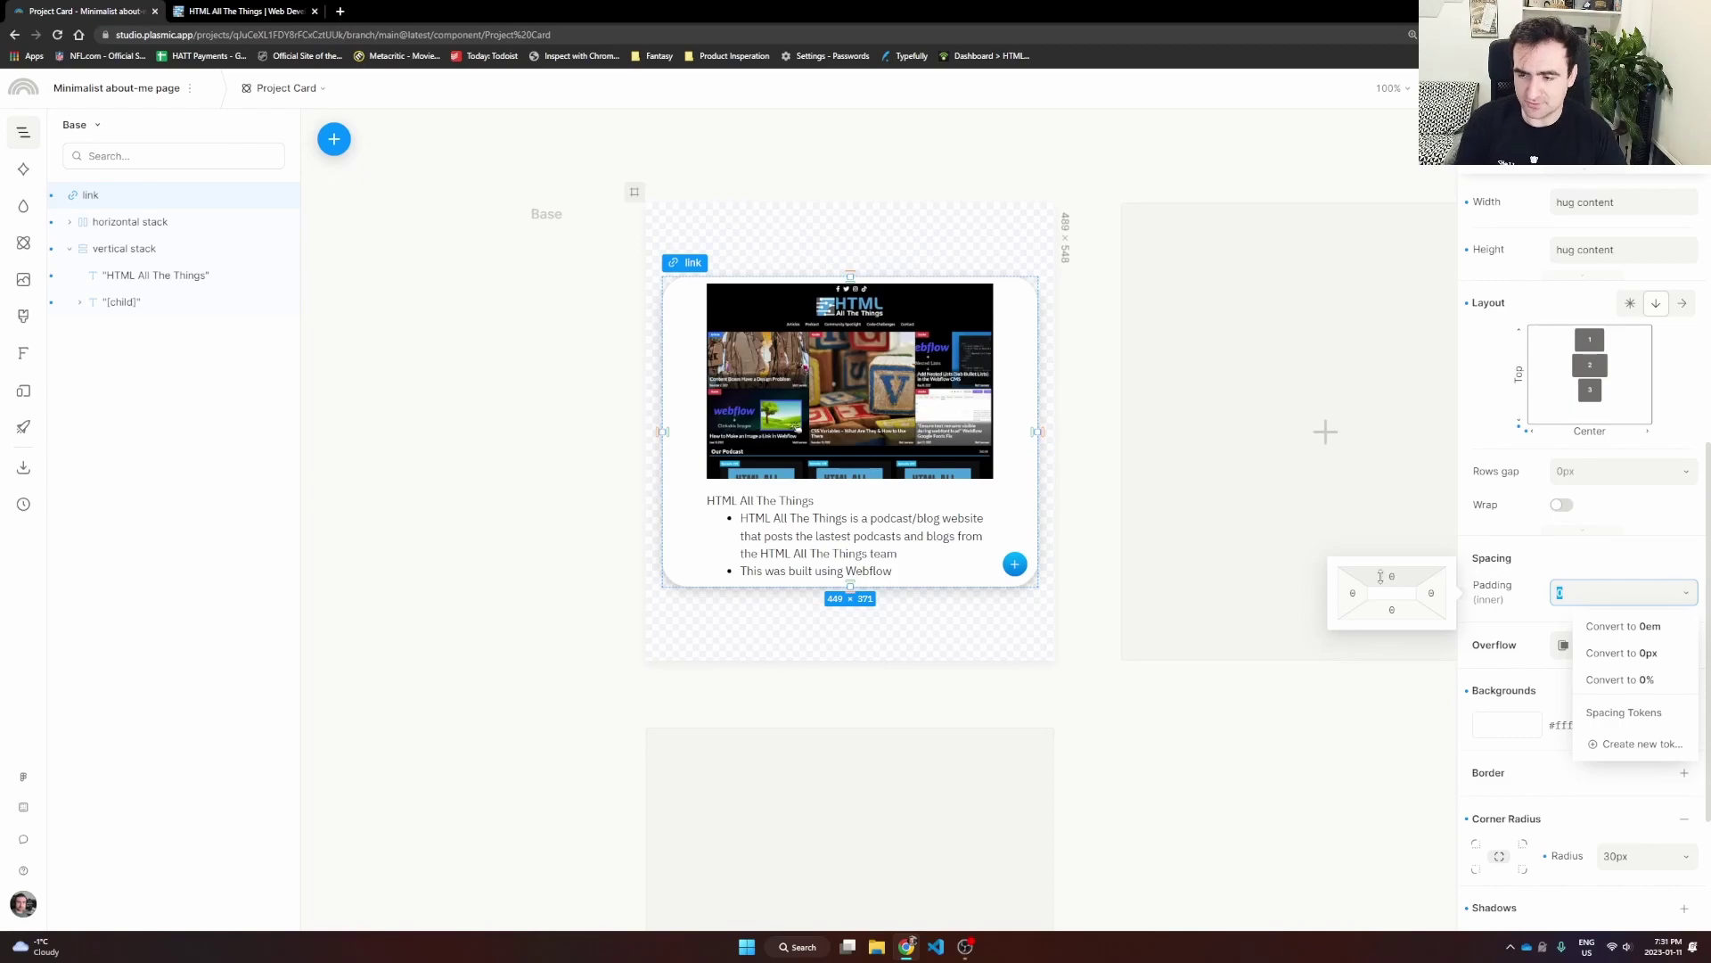
type("20px ")
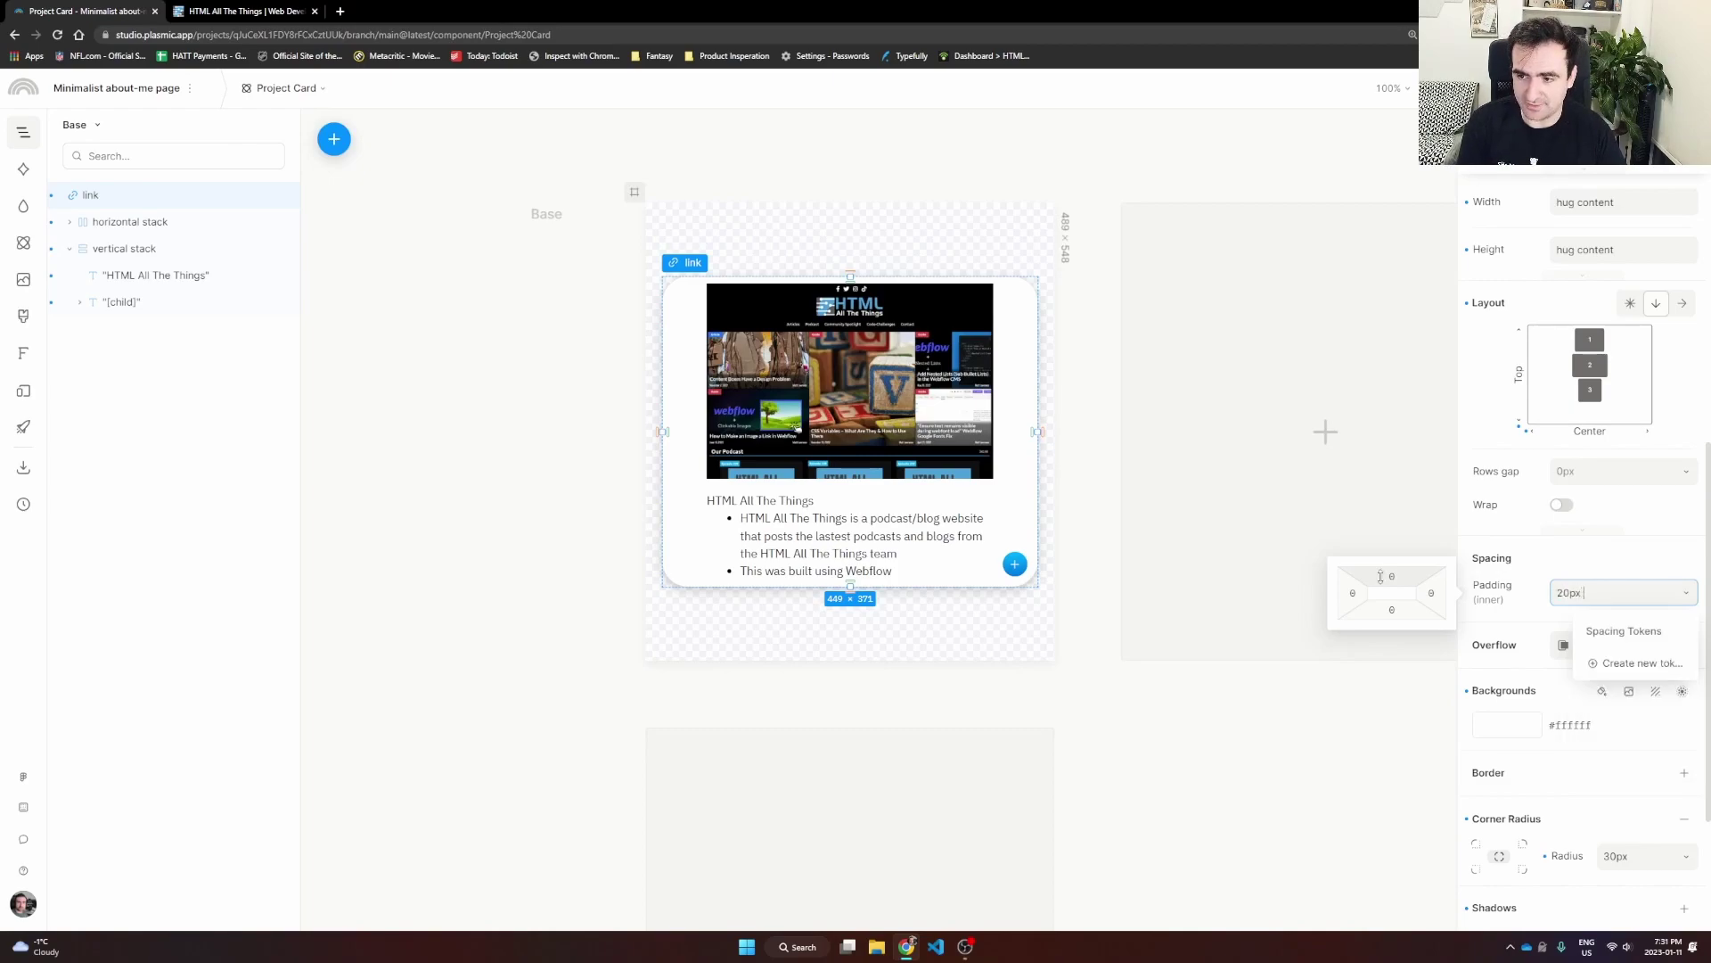
type("0")
key("Return")
left_click(1228, 785)
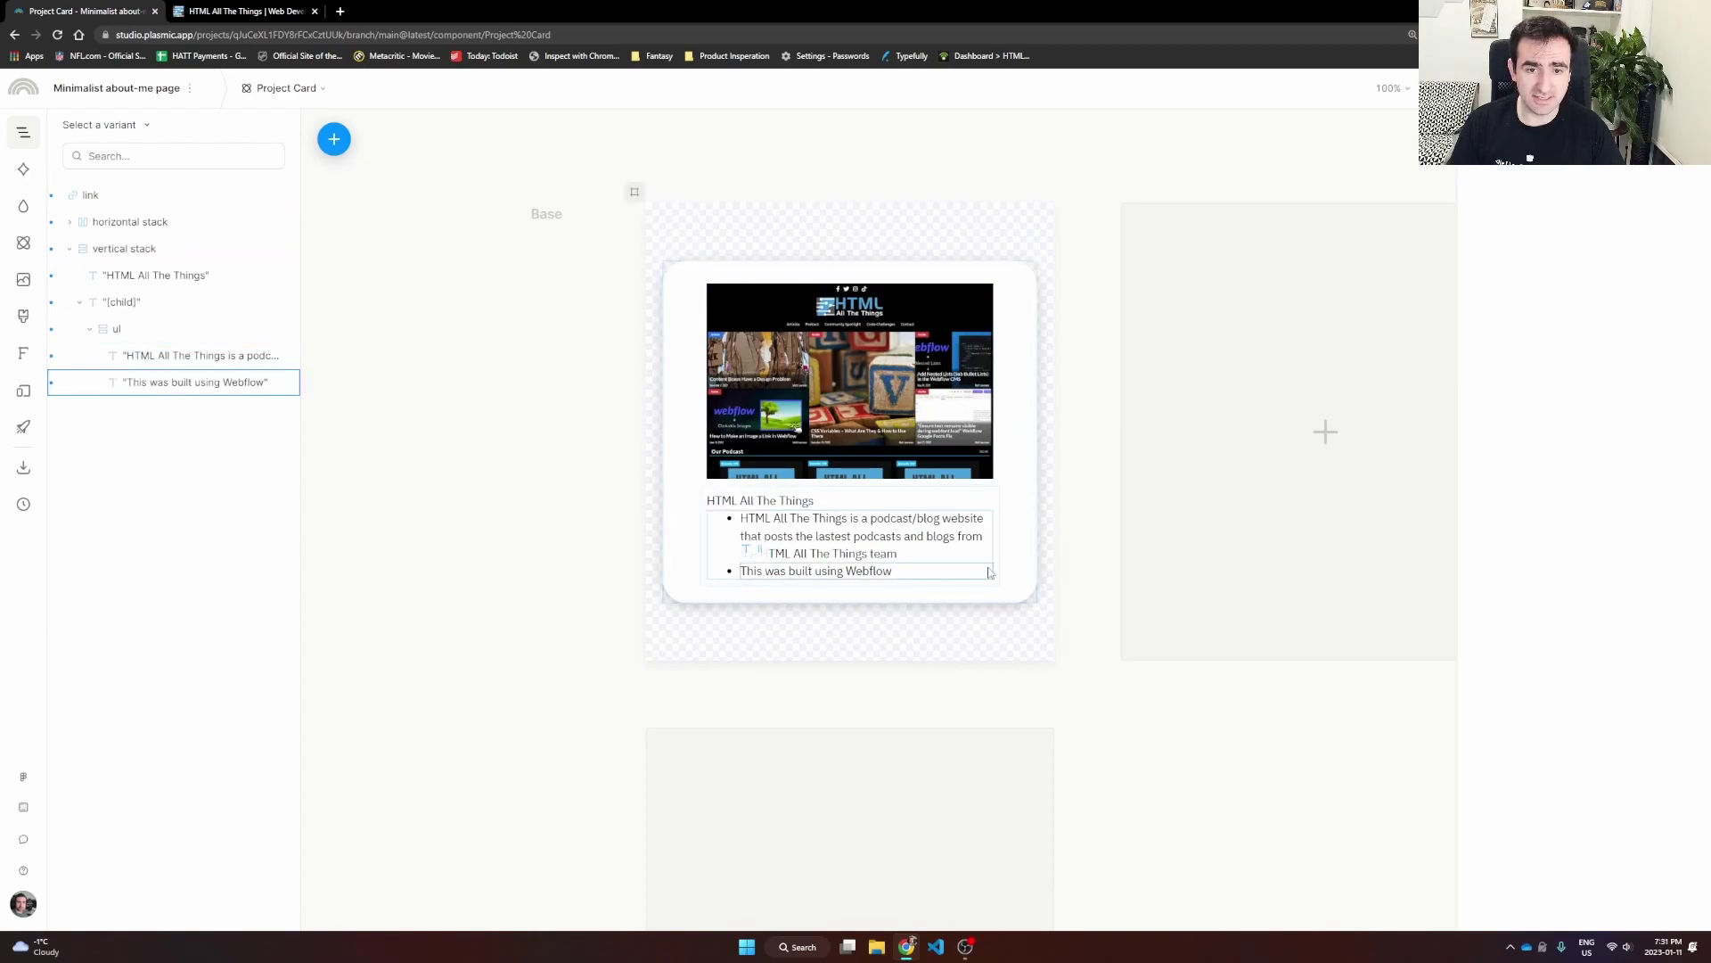
Step: Switch to the Homepage, add Responsive columns, and place a Project Card in column one
left_click(284, 89)
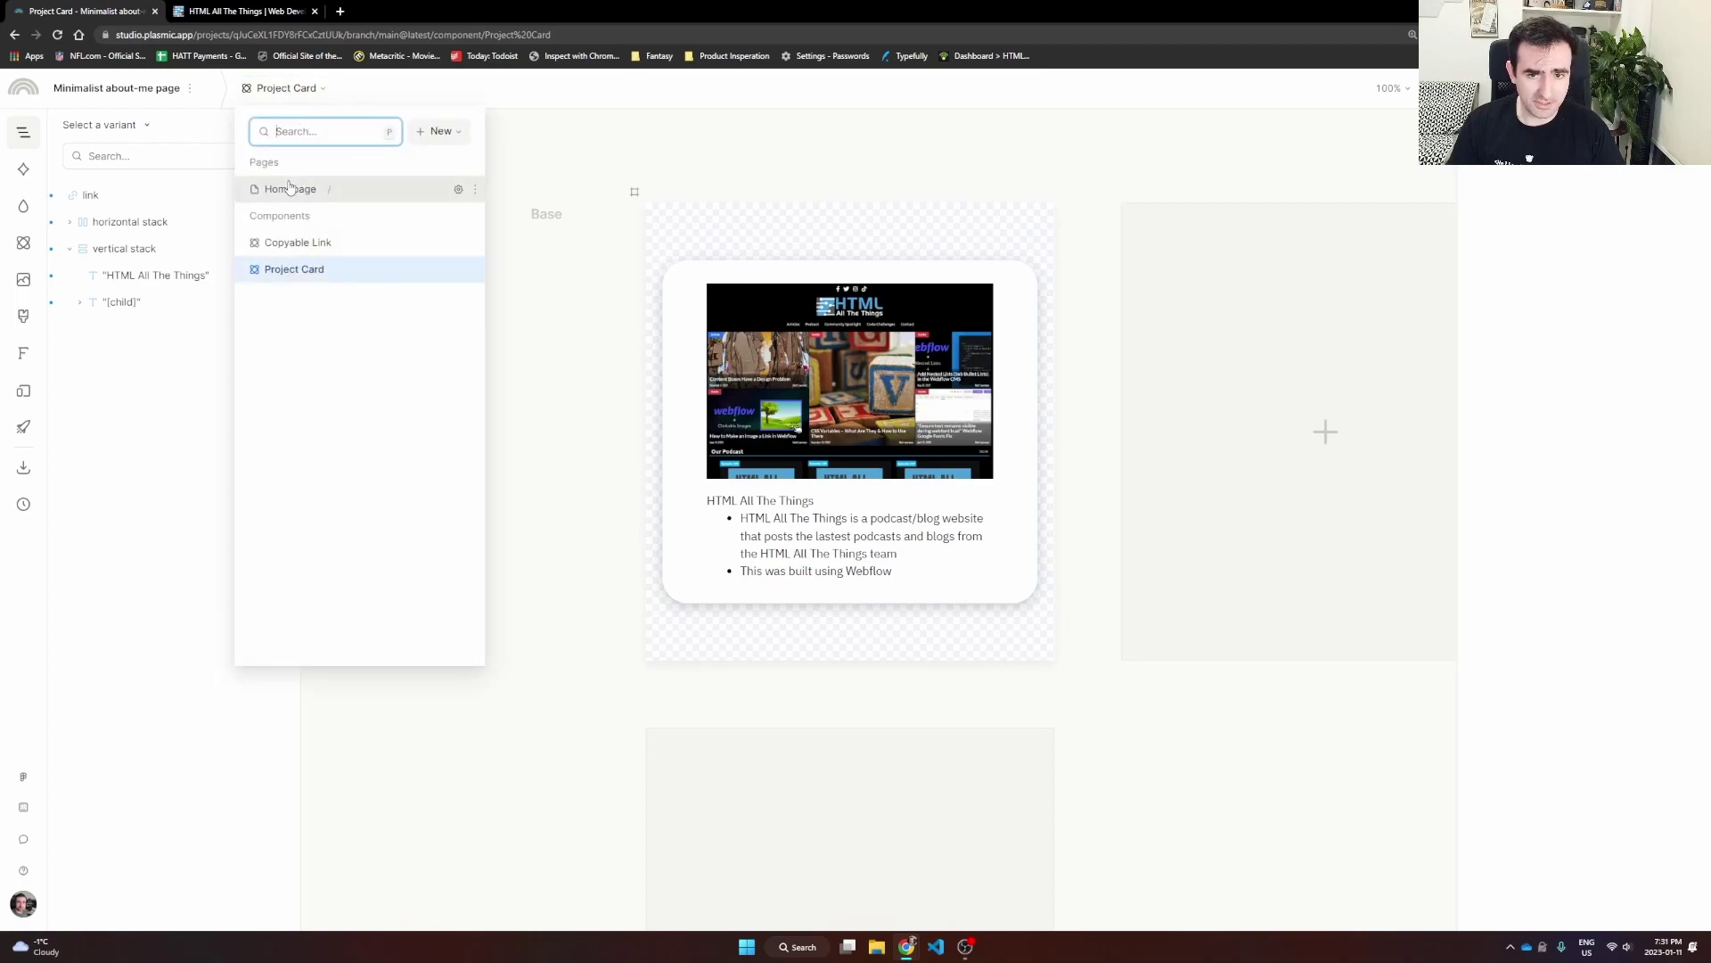
left_click(290, 188)
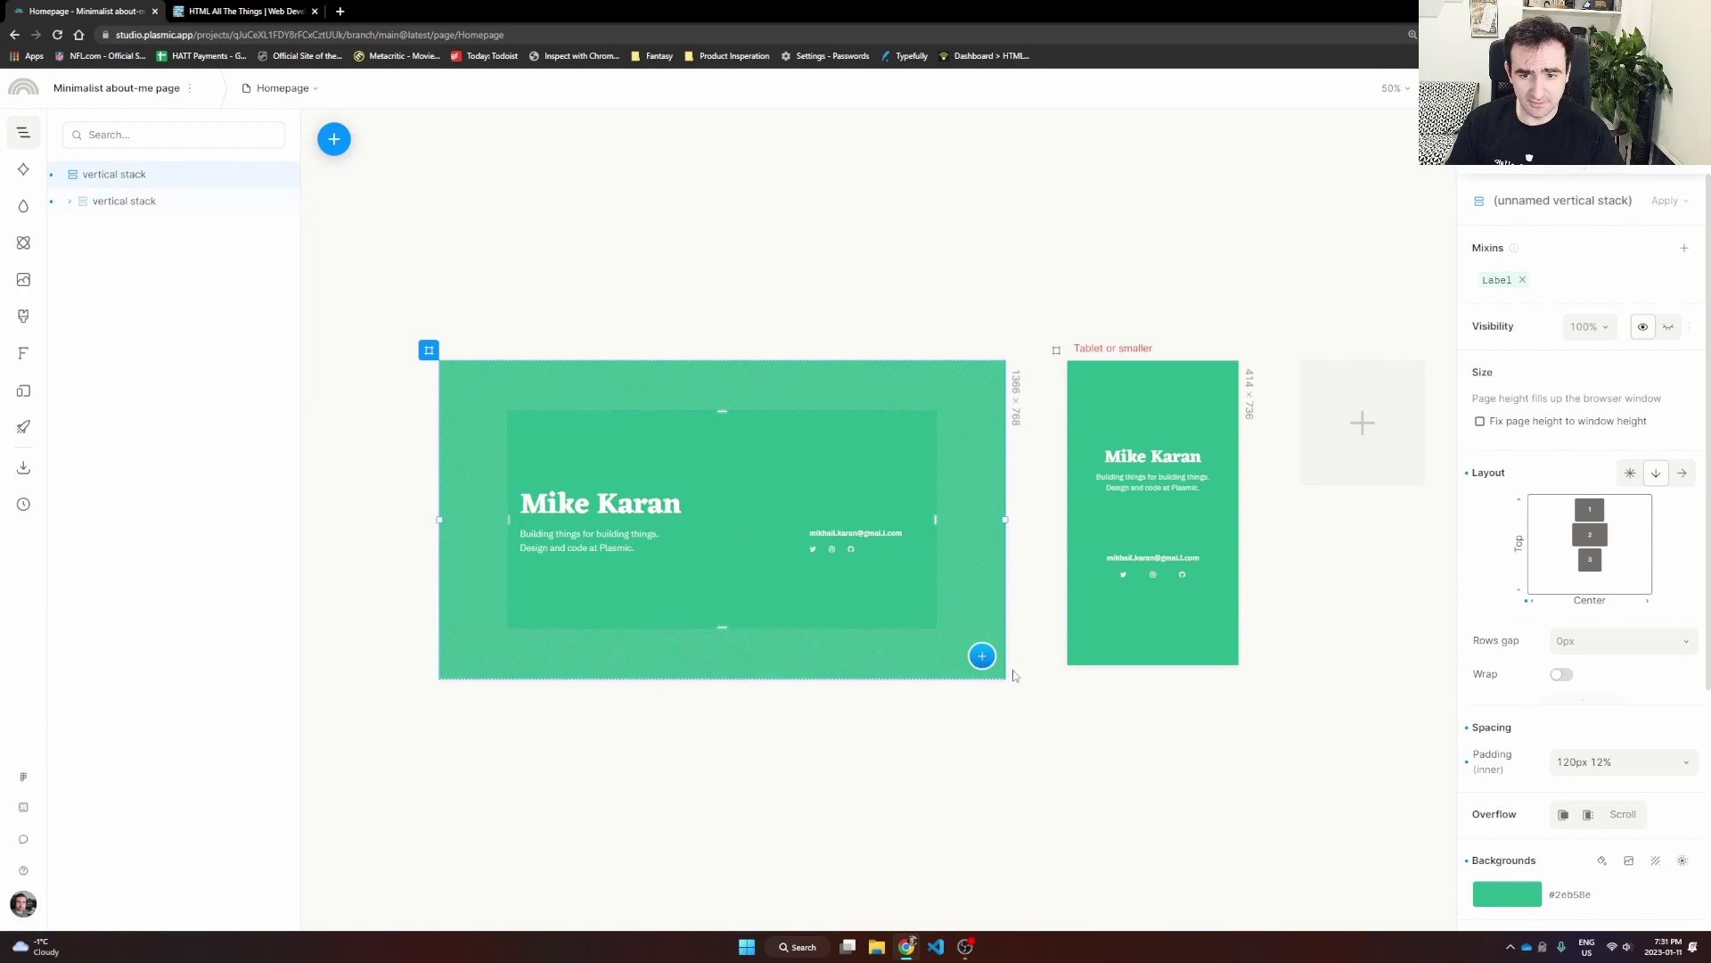
left_click(982, 656)
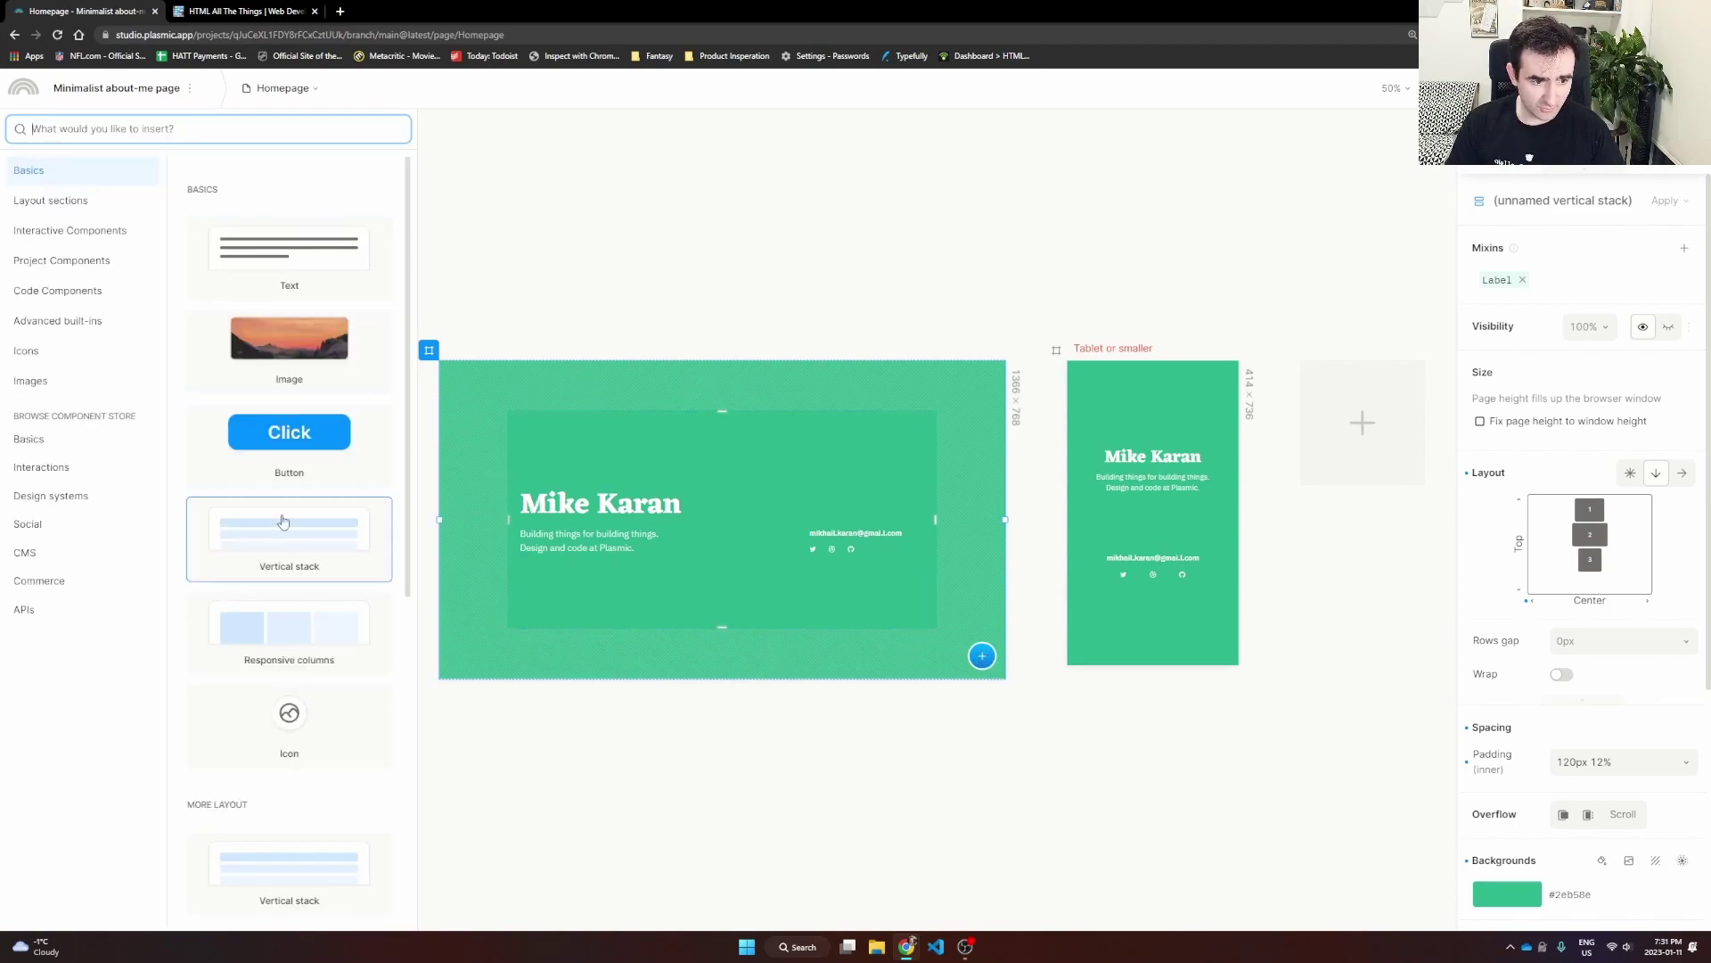
left_click(300, 629)
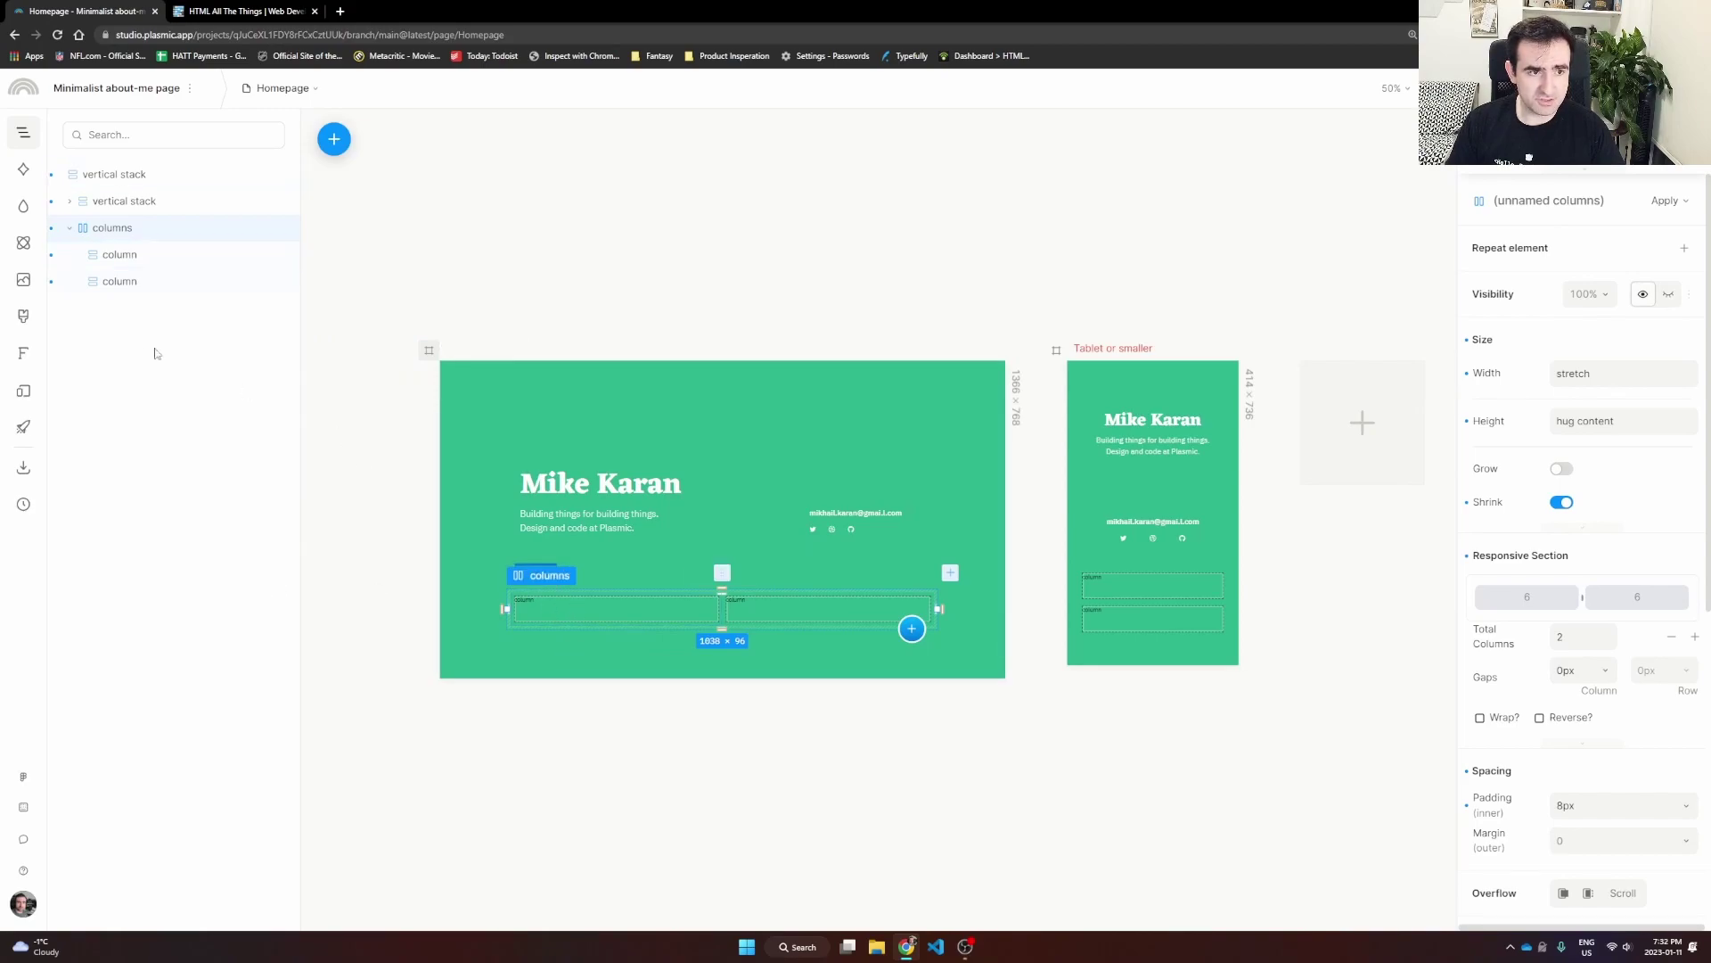
left_click(119, 257)
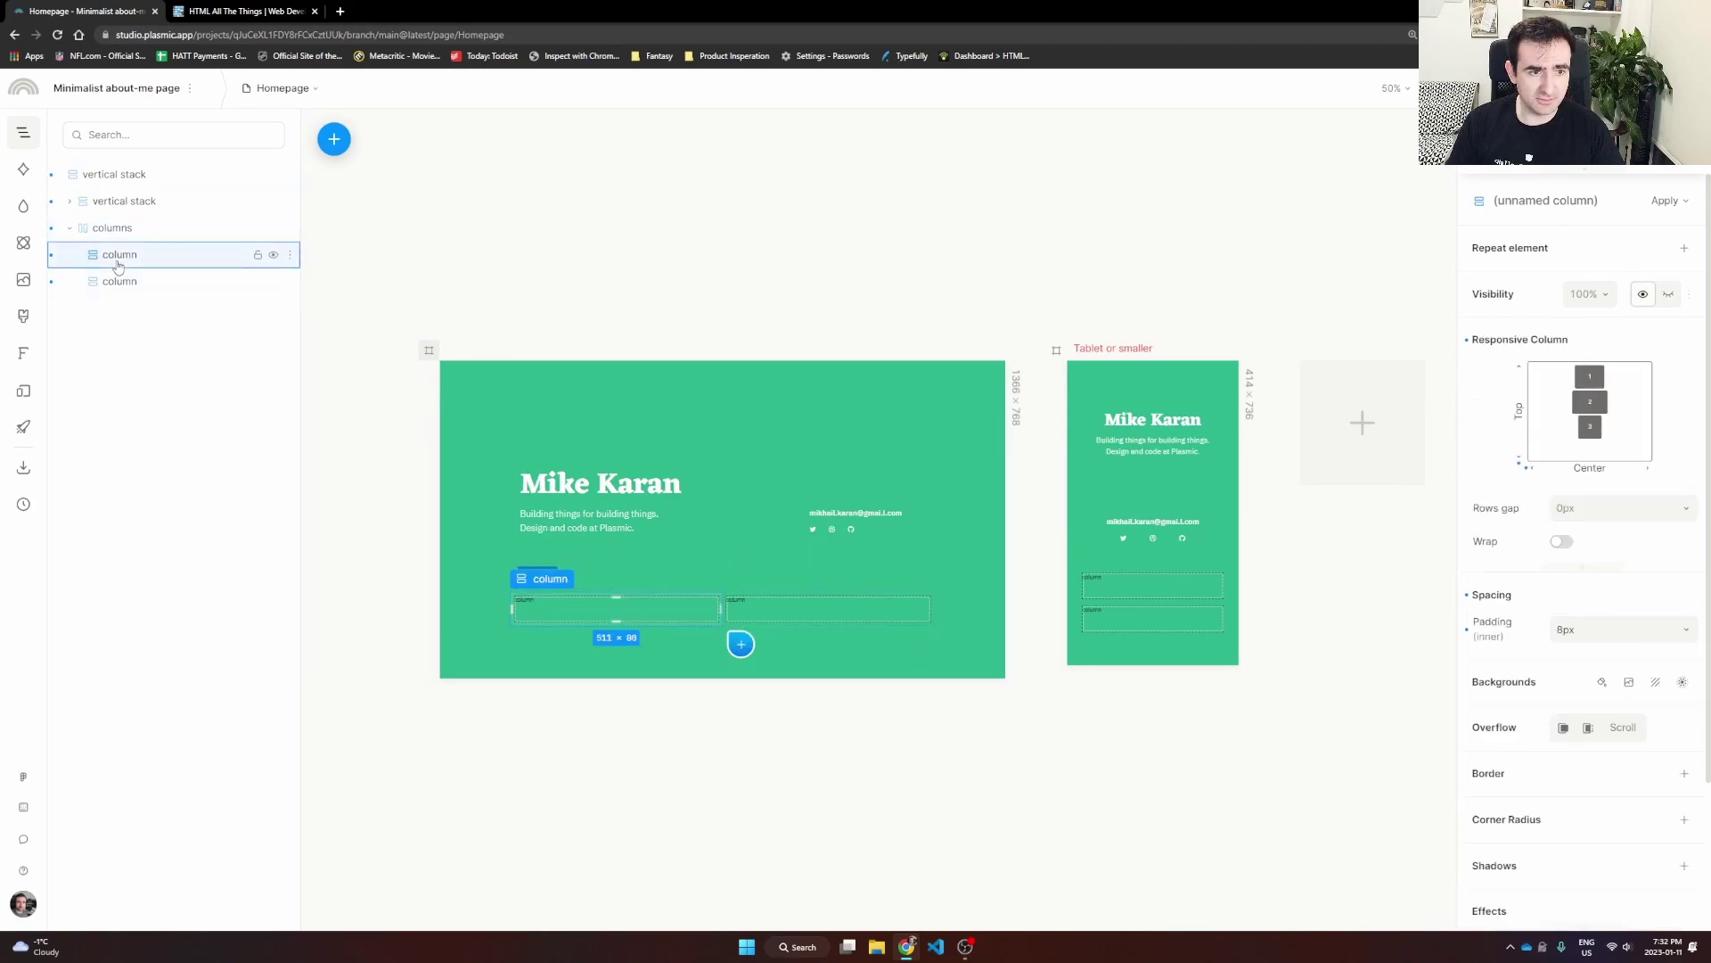
left_click(742, 644)
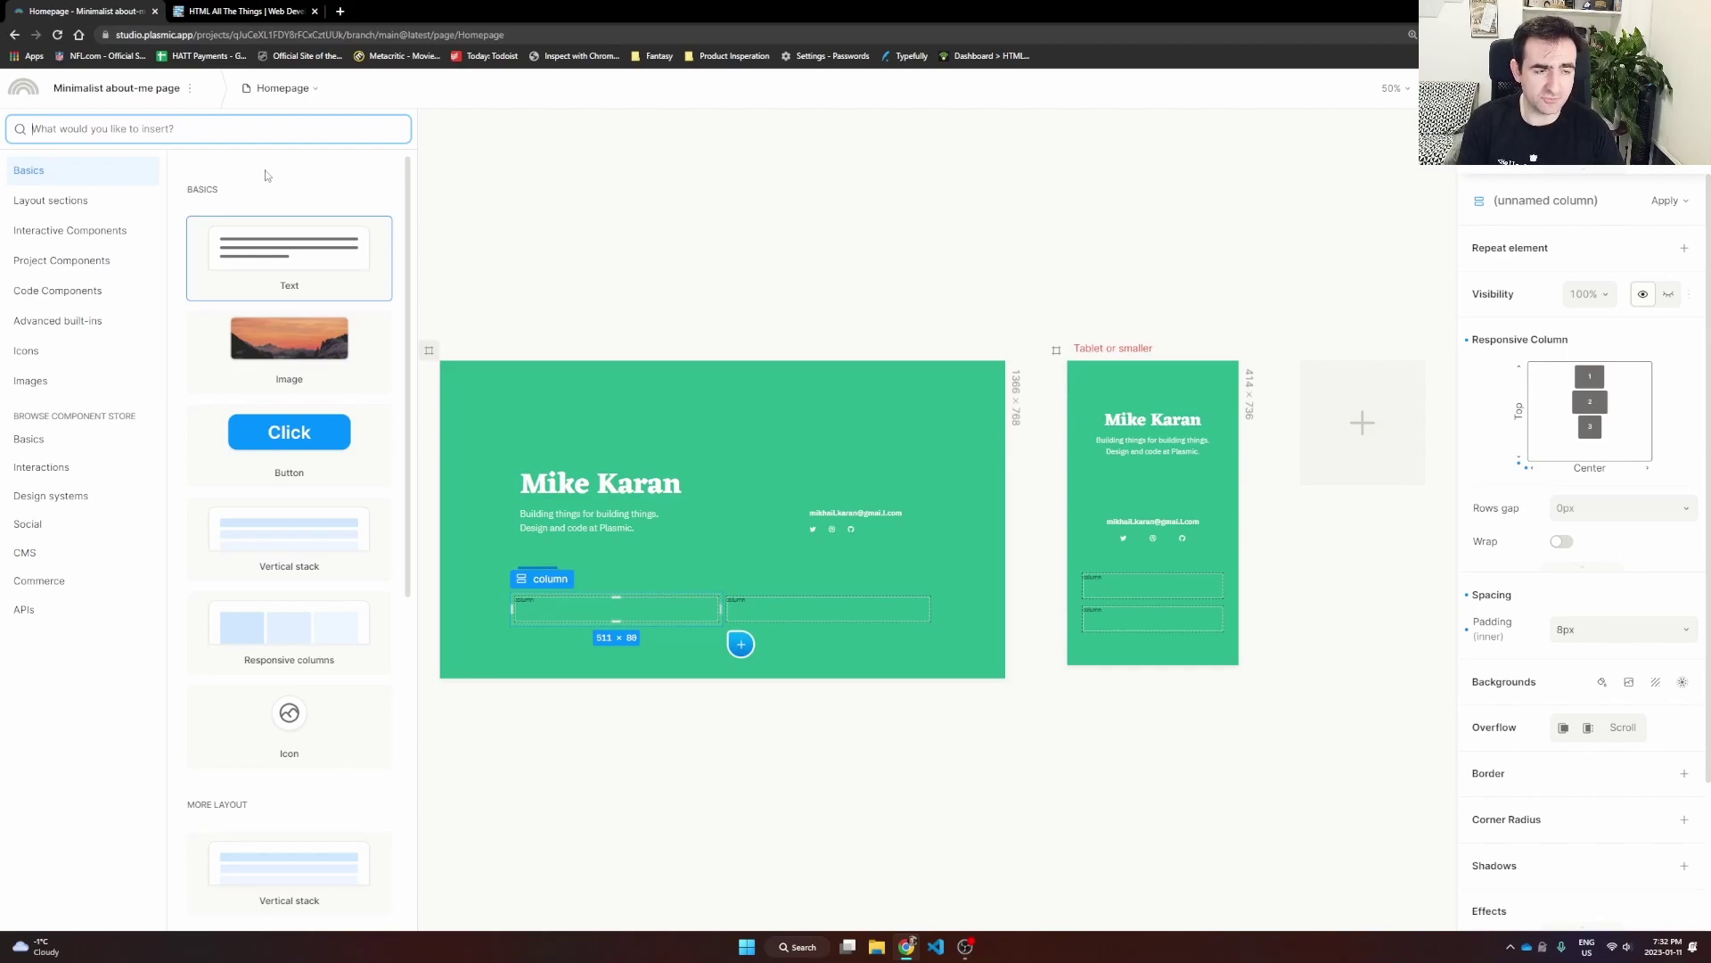
type("Proj")
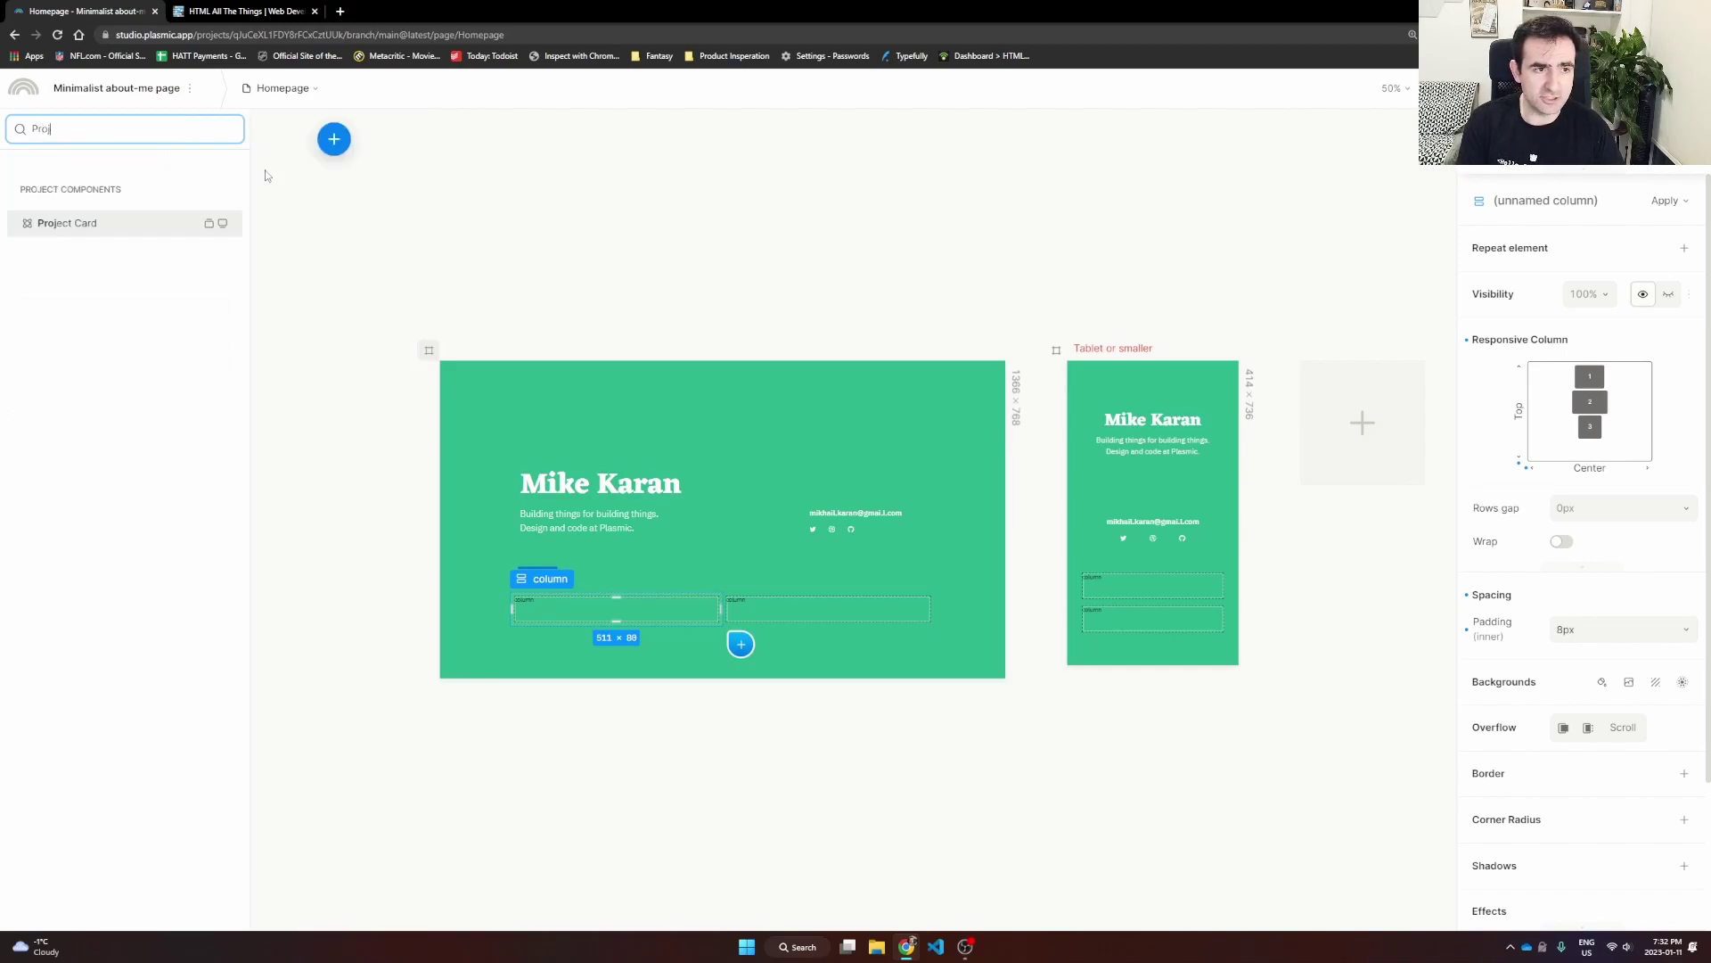
left_click(74, 227)
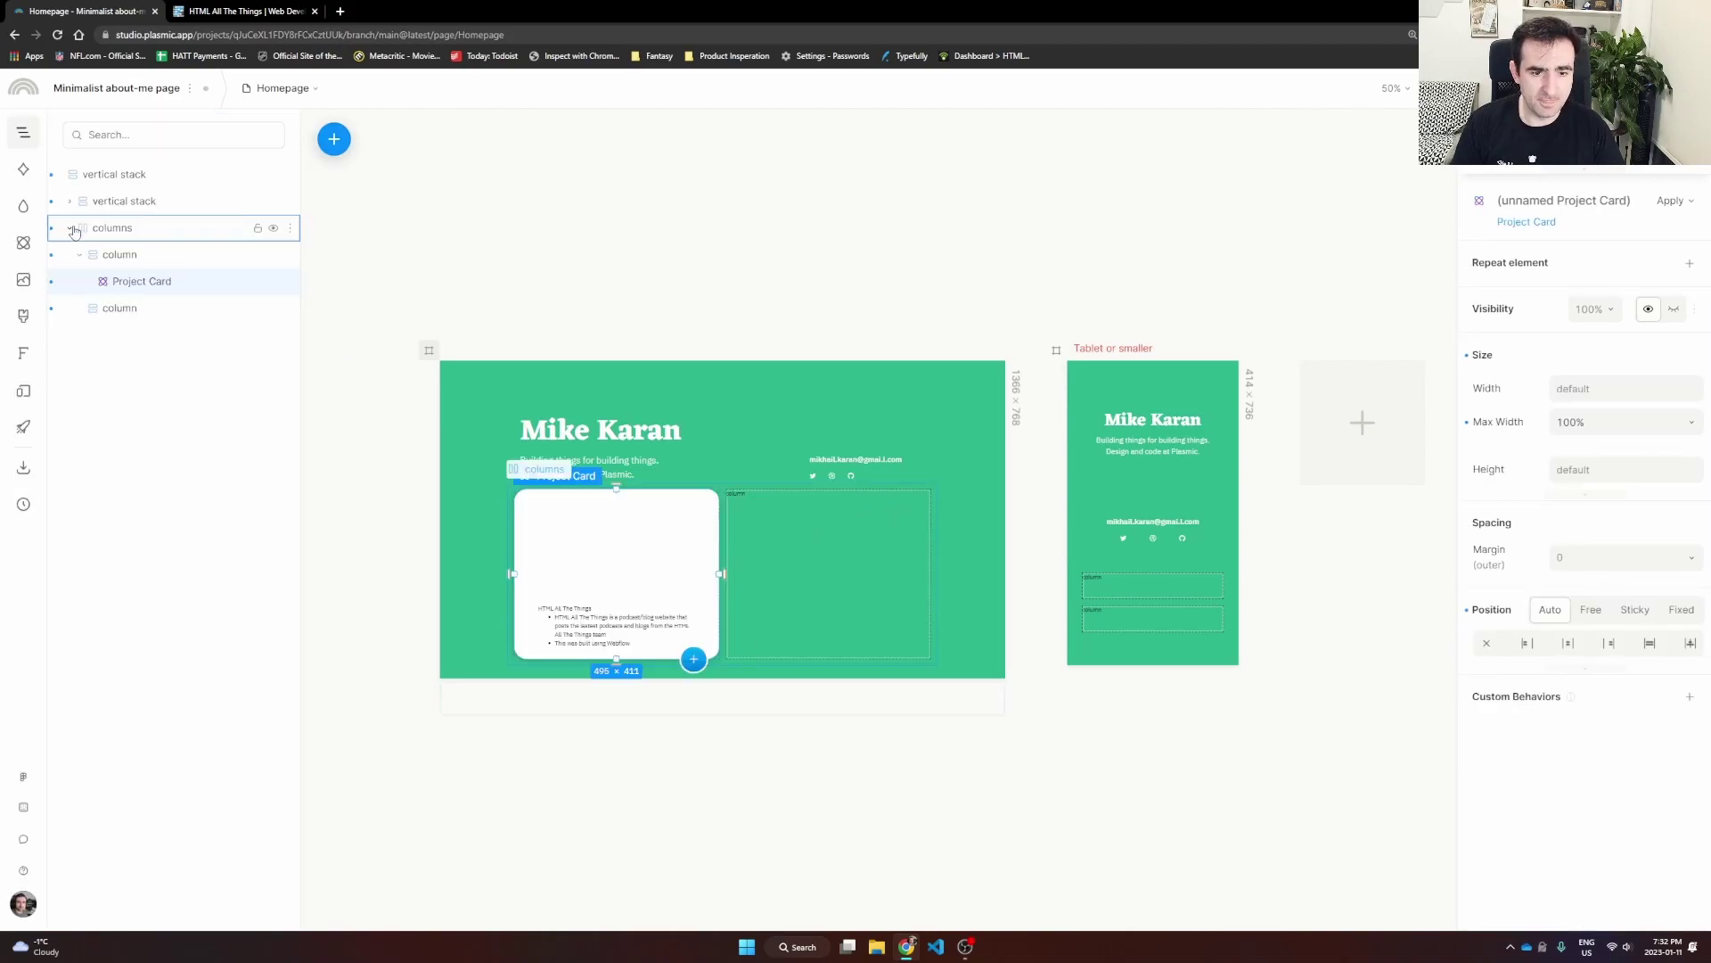
Step: Add a second Project Card instance to the empty second column
left_click(842, 550)
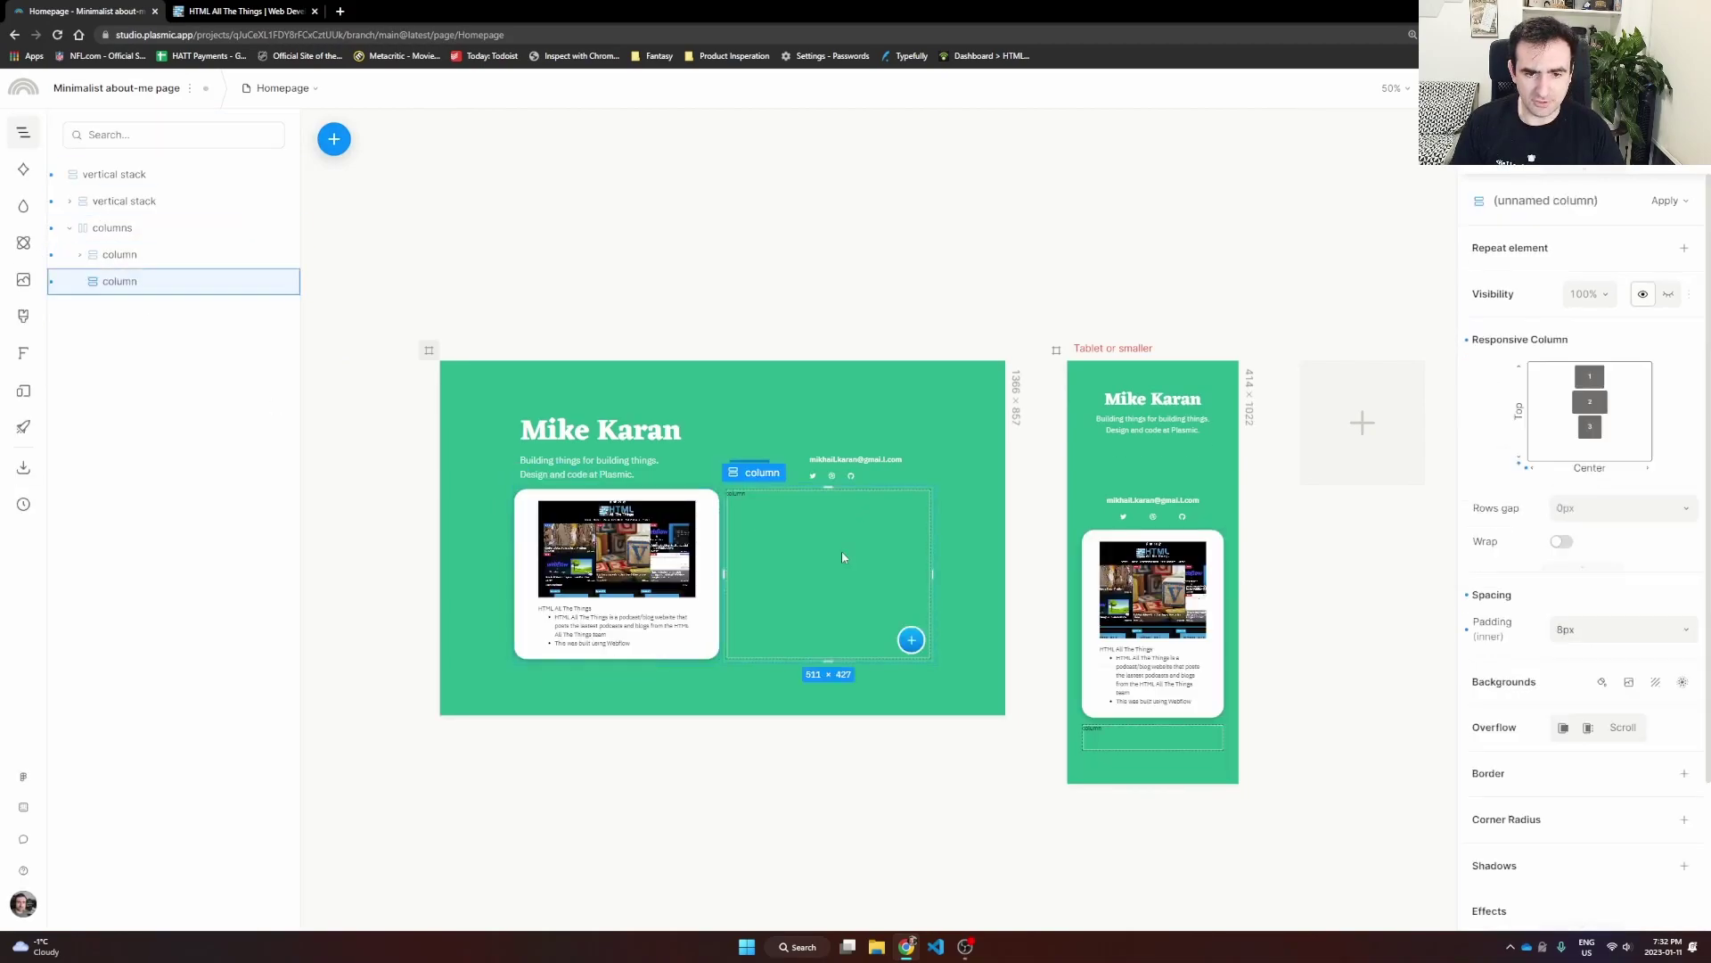
left_click(911, 642)
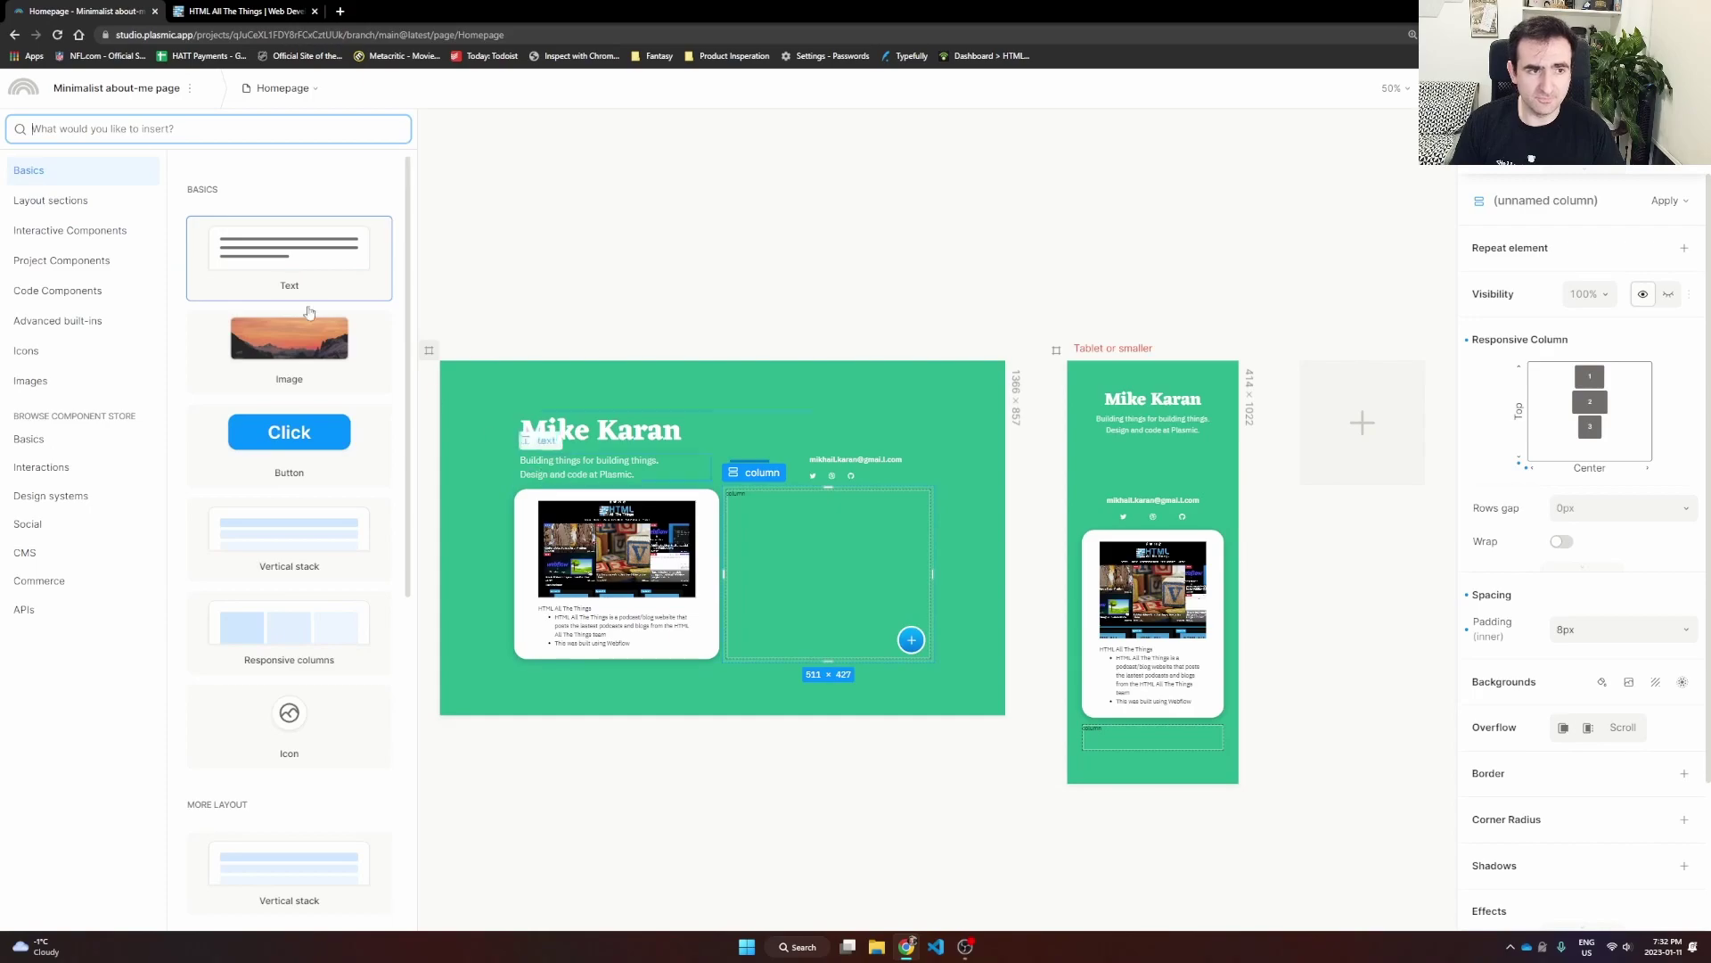
type("Proje")
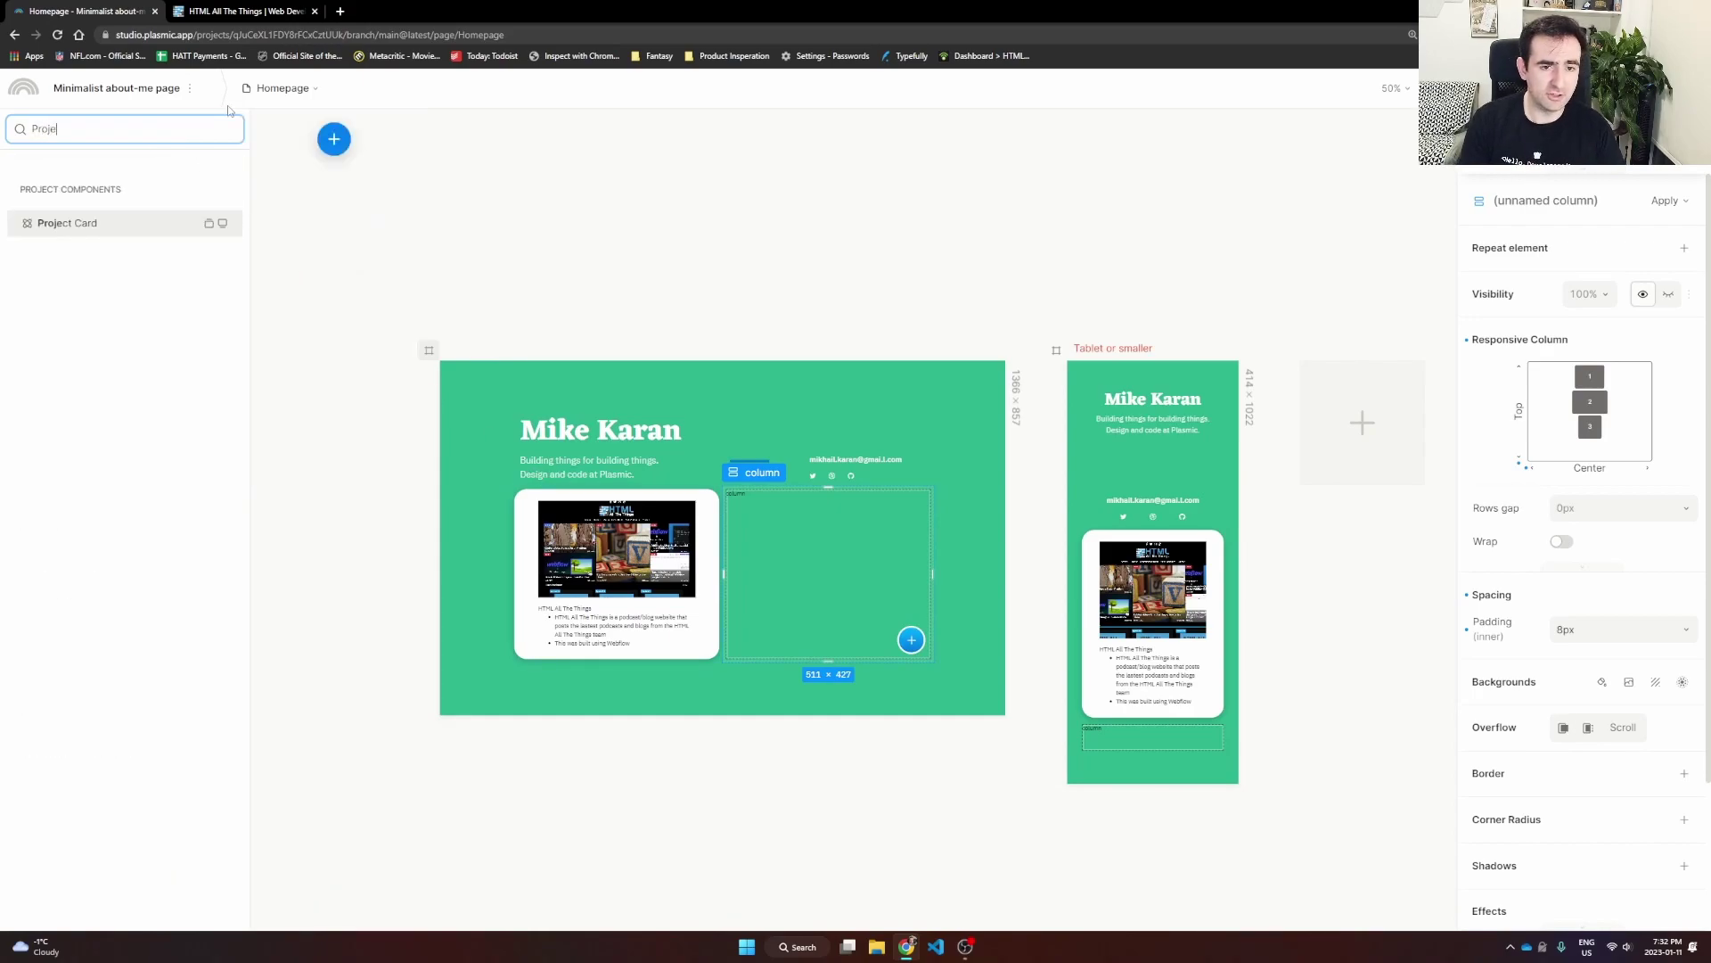
key("Return")
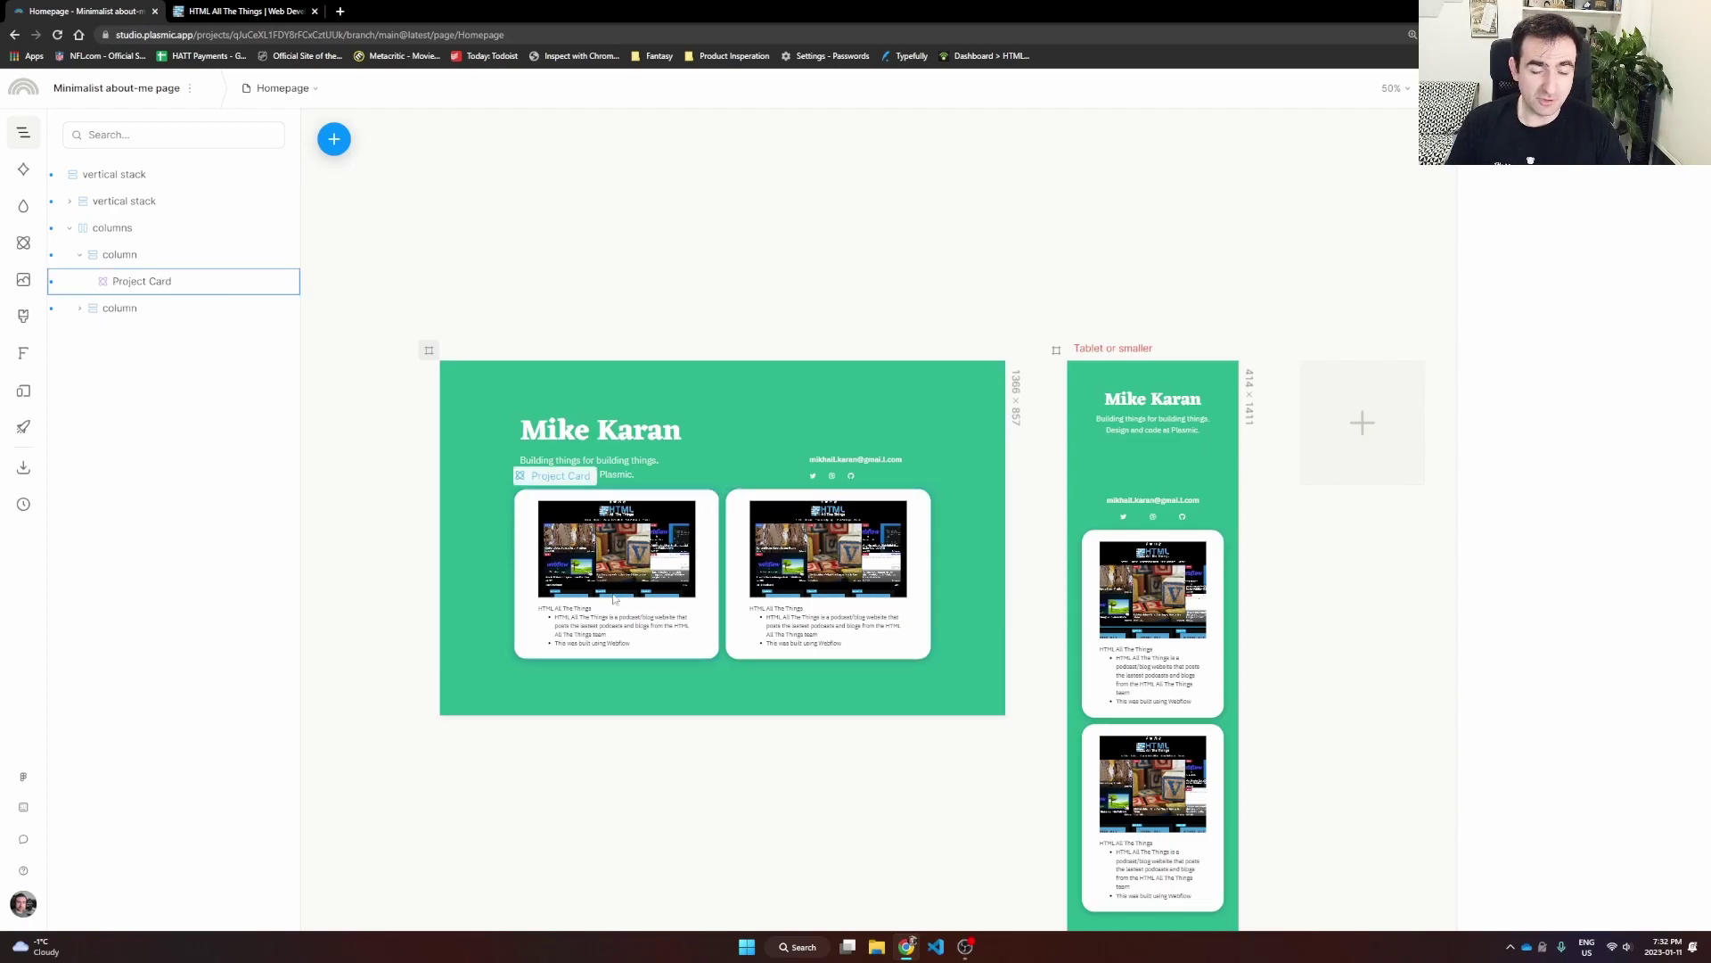
left_click(631, 554)
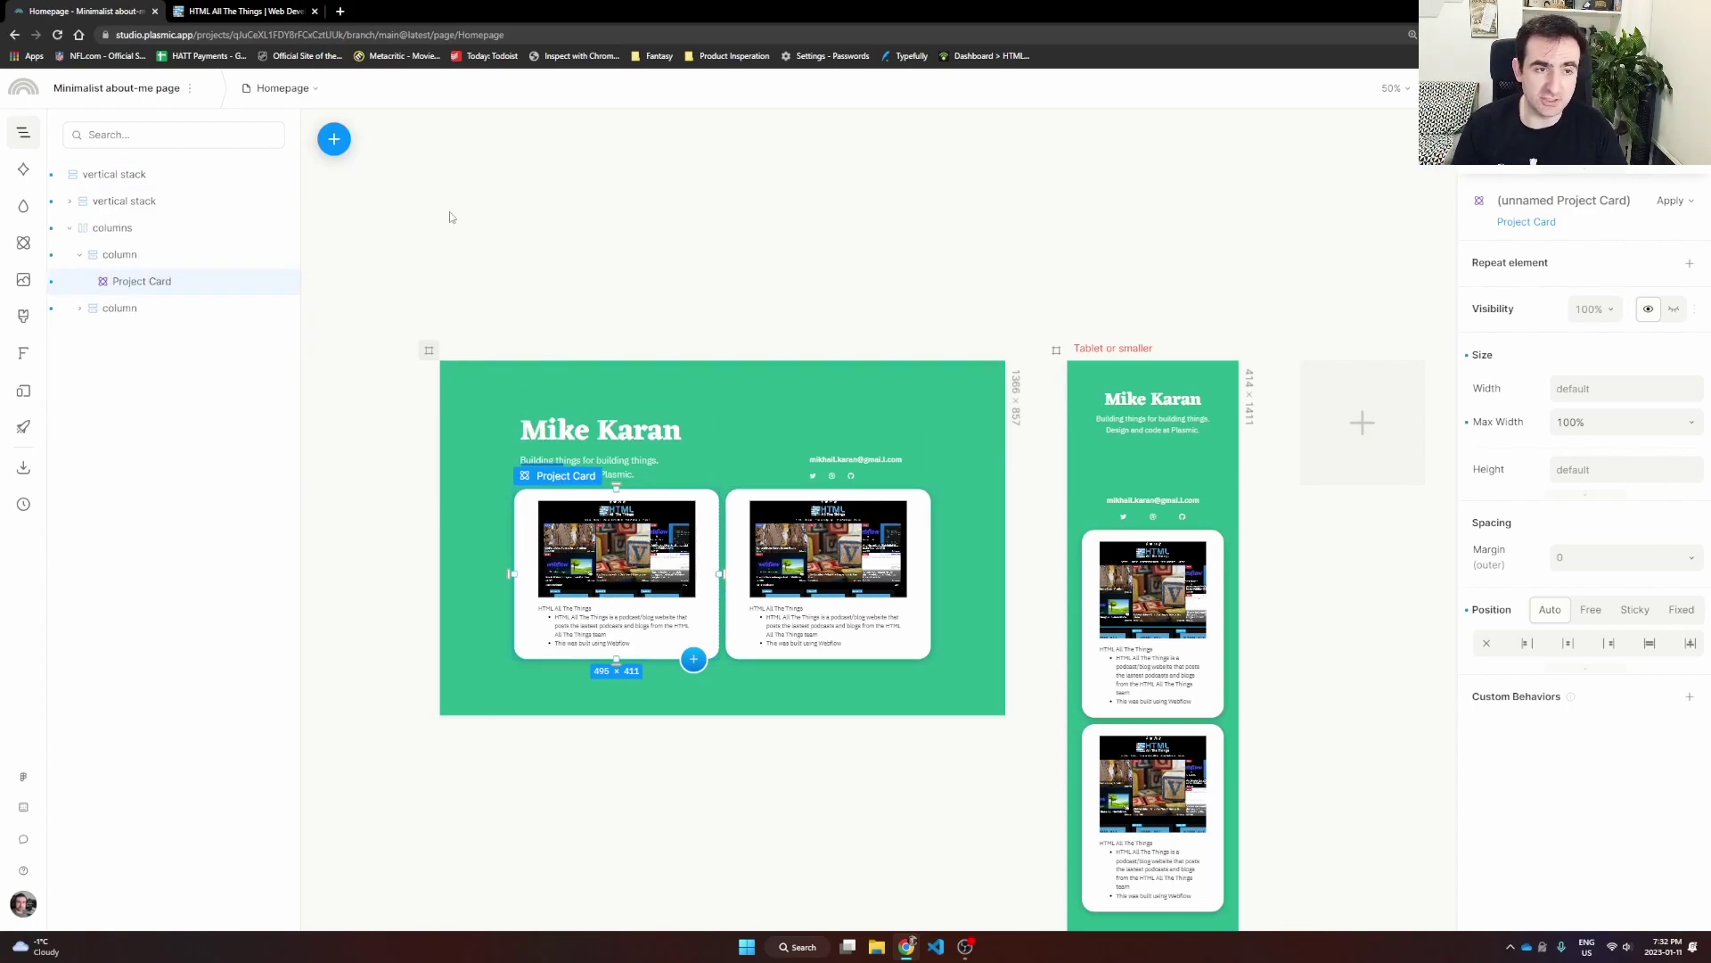
left_click(281, 88)
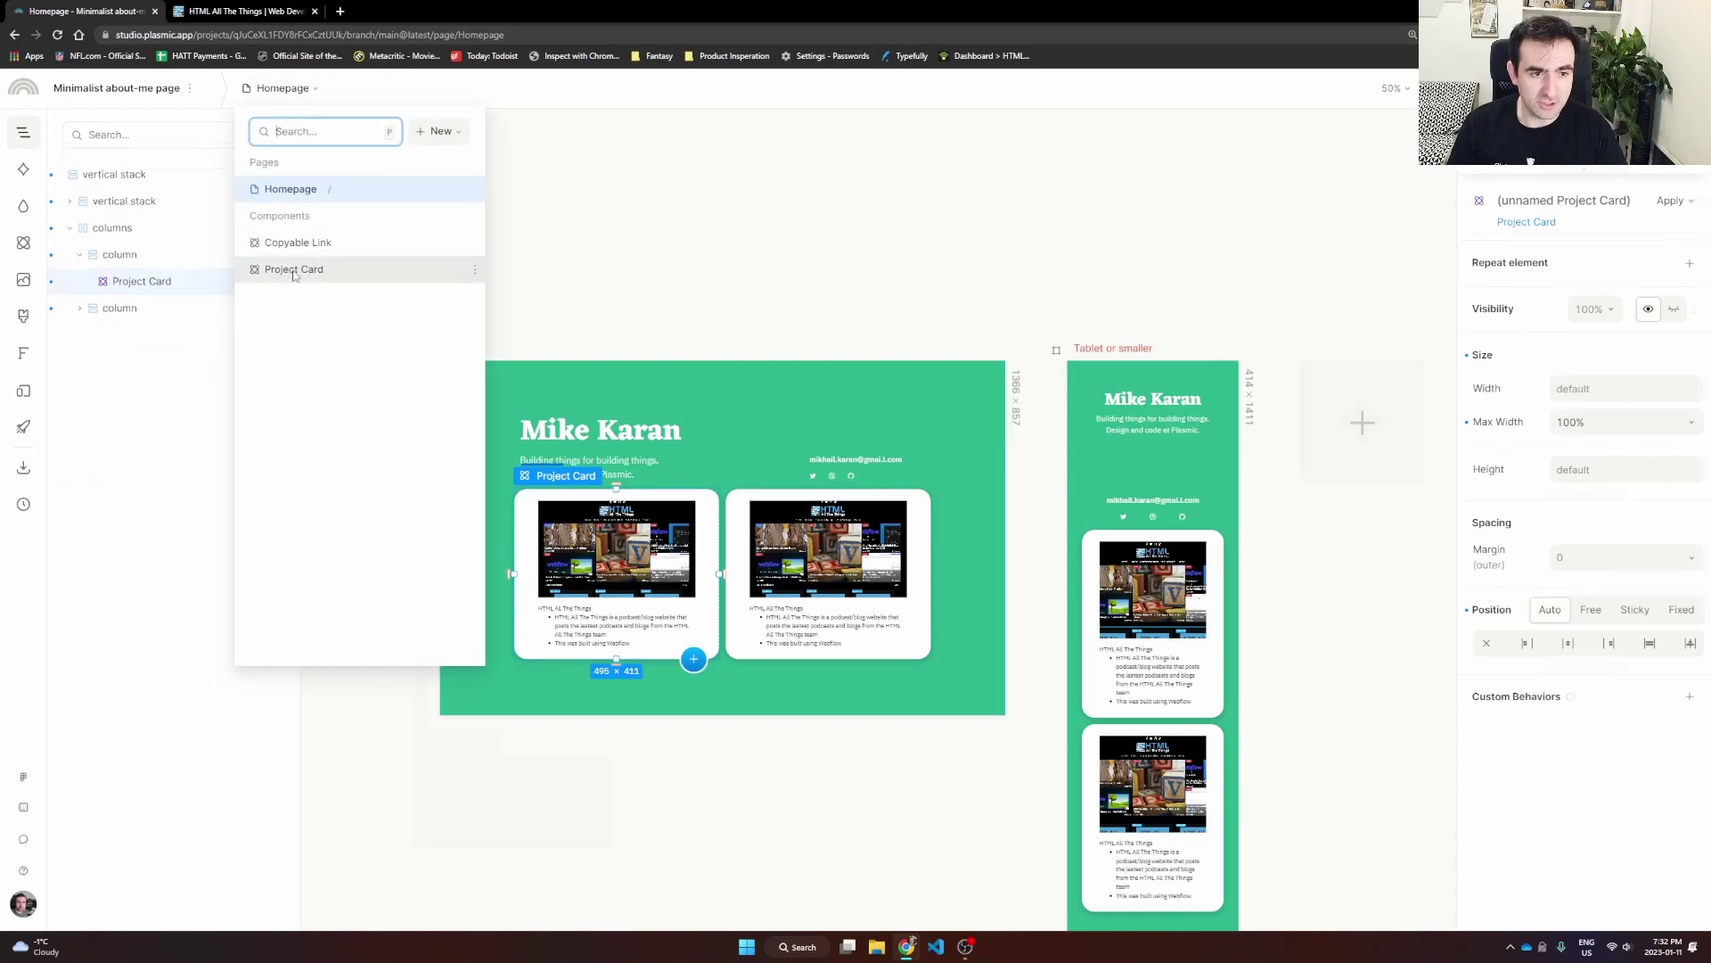
Step: In the Project Card component, convert the screenshot image and the title text into slots
left_click(294, 270)
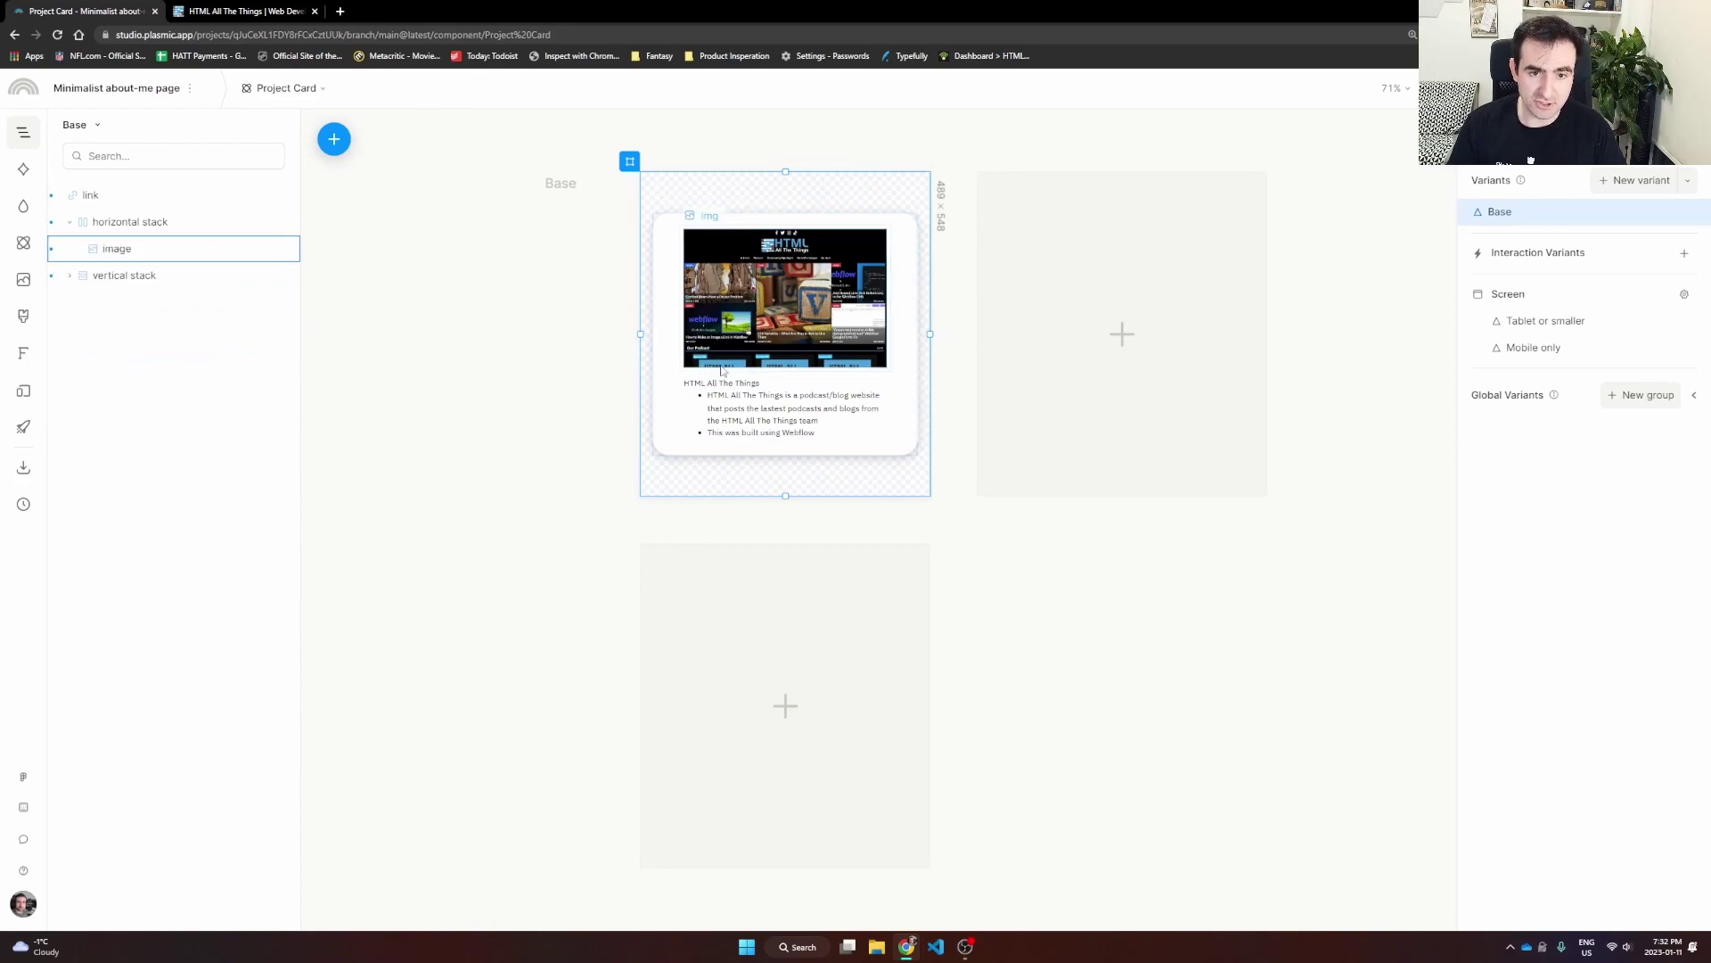
left_click(760, 299)
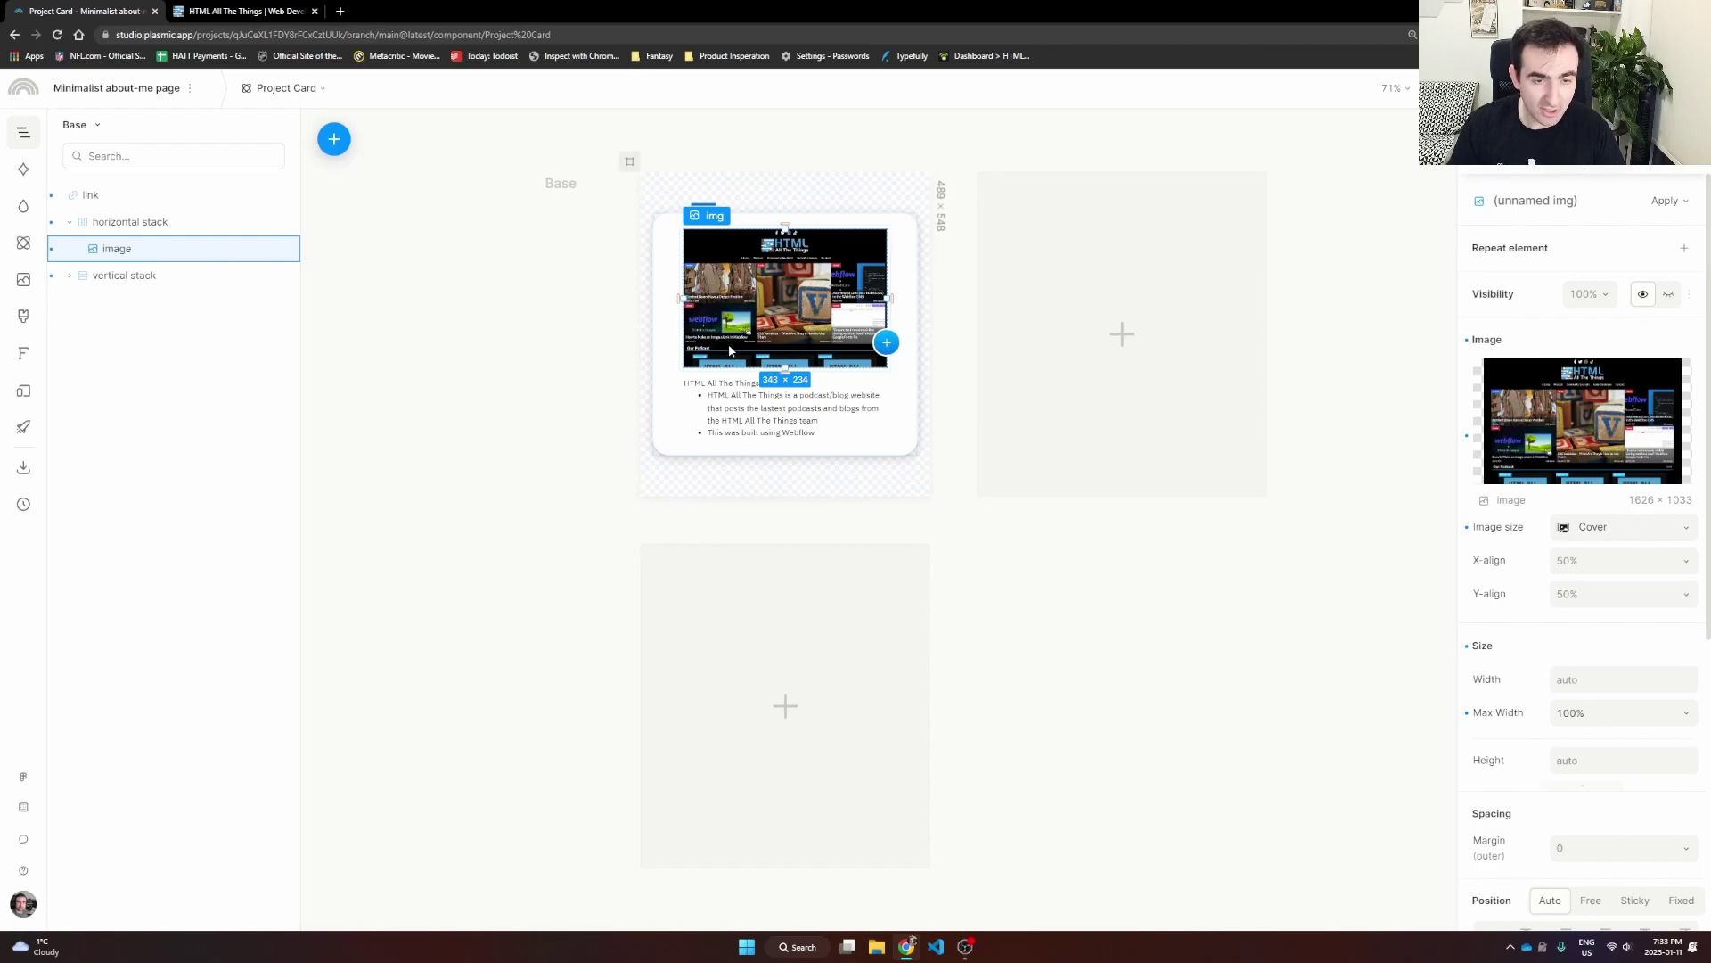
right_click(113, 255)
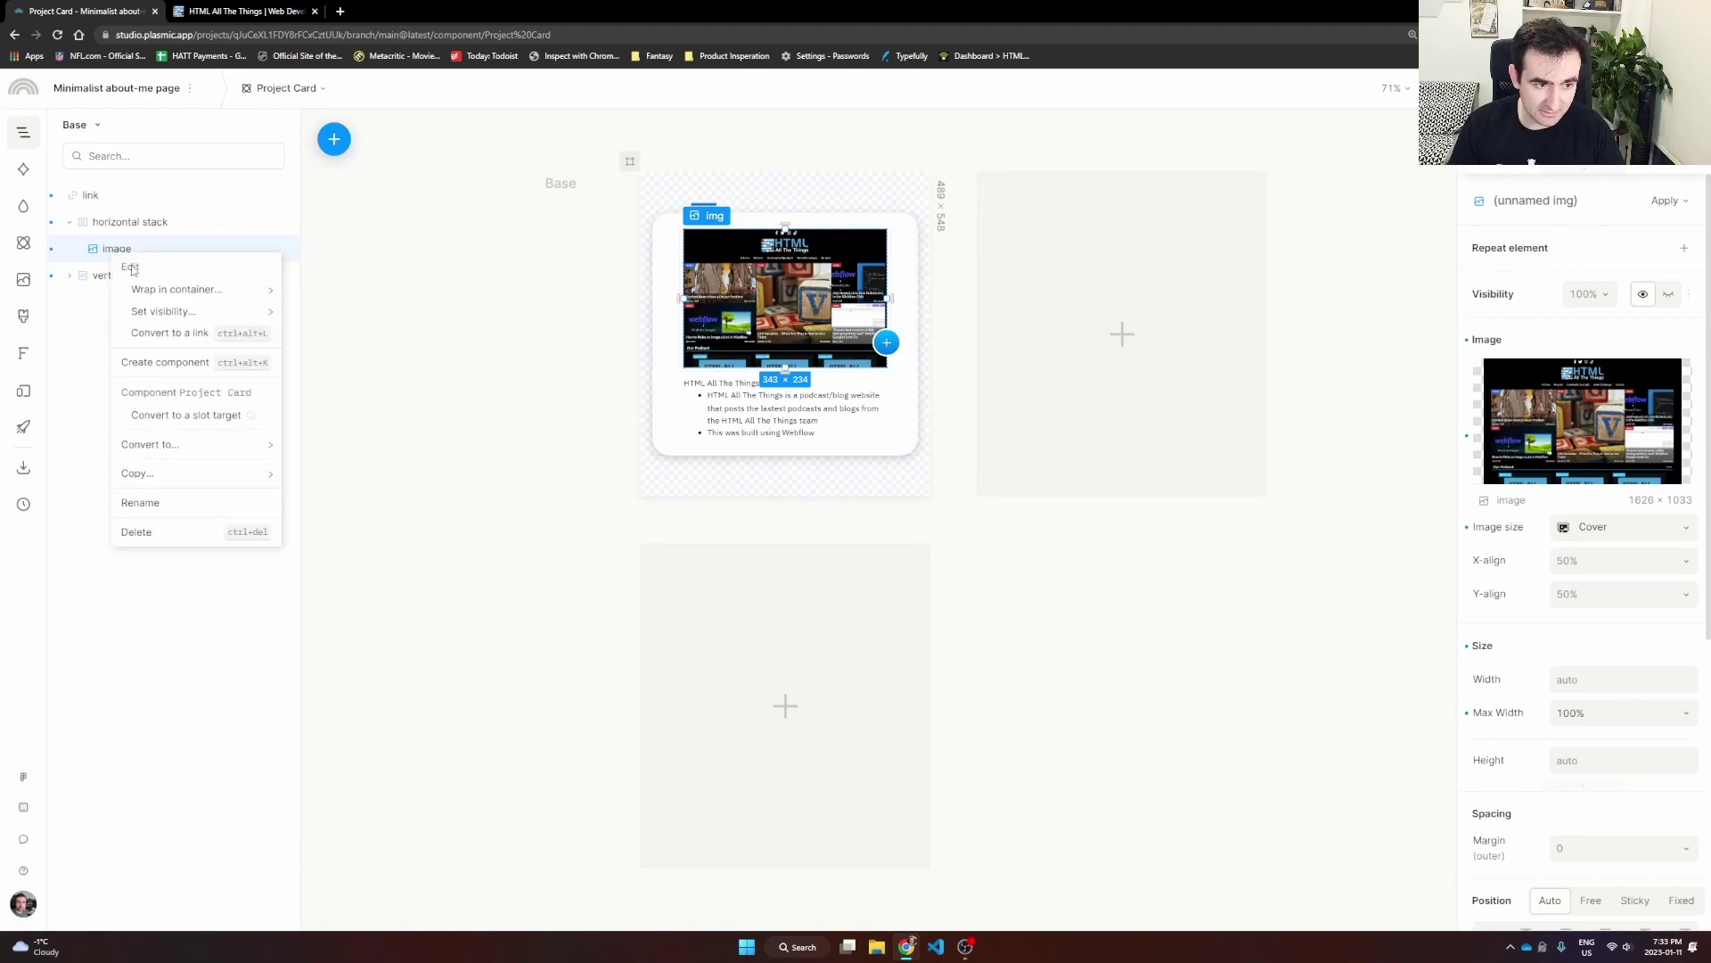
left_click(169, 417)
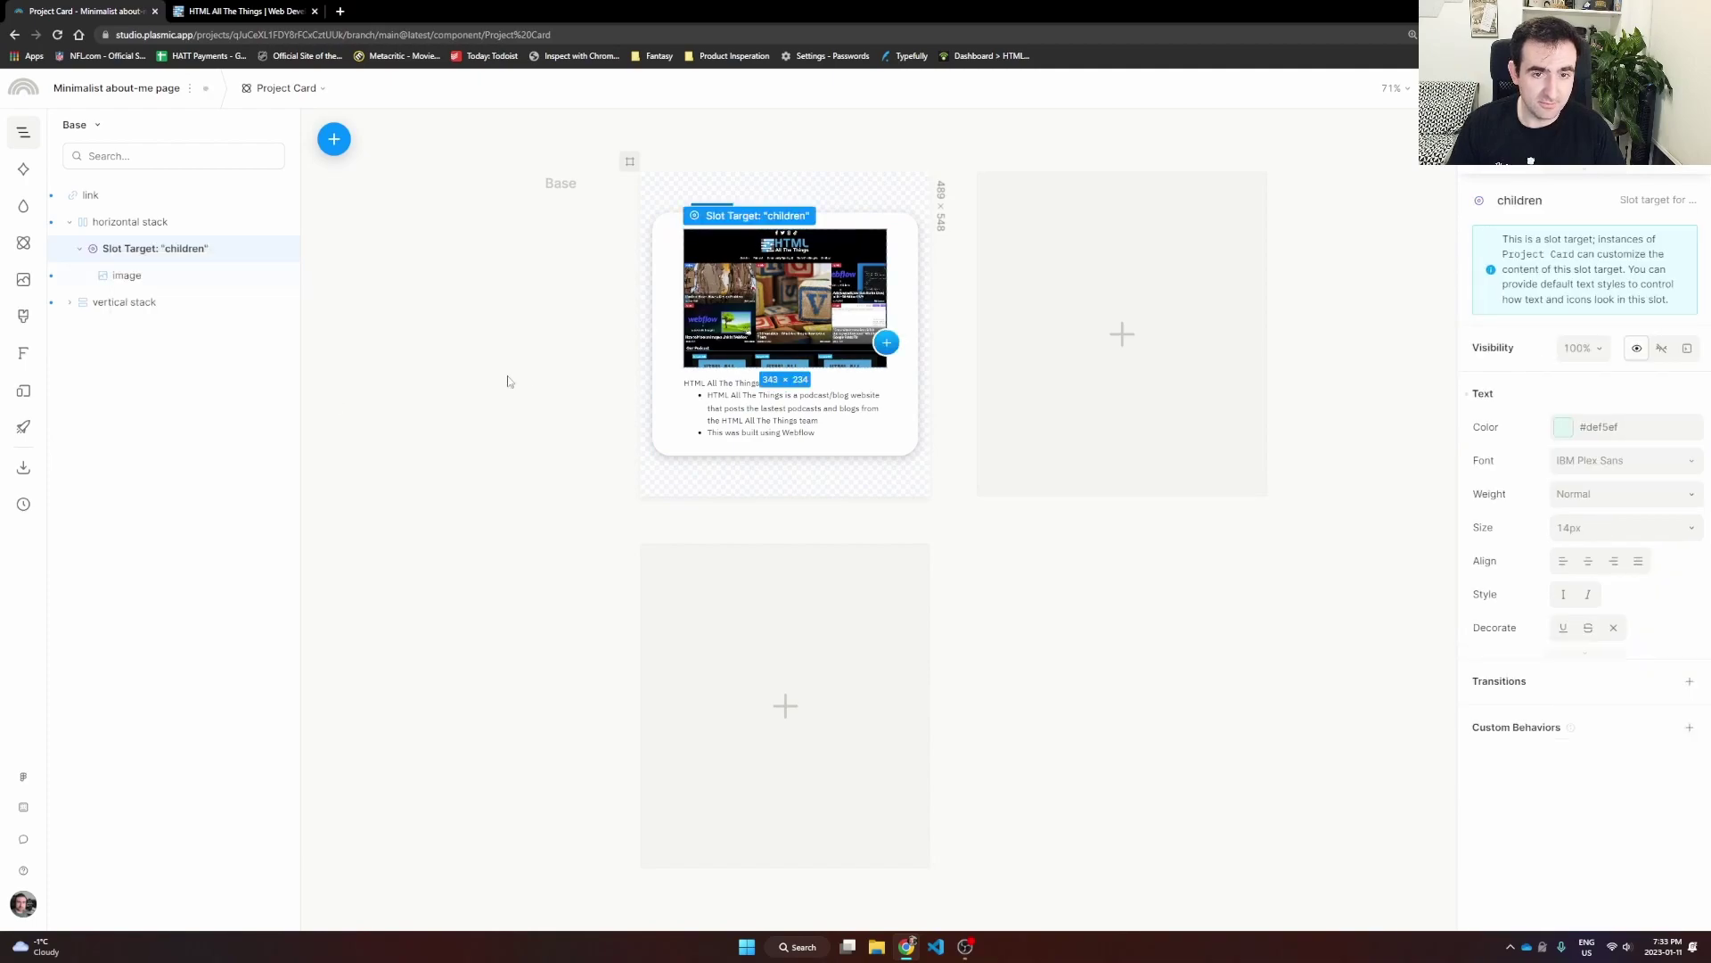
left_click(720, 384)
right_click(720, 383)
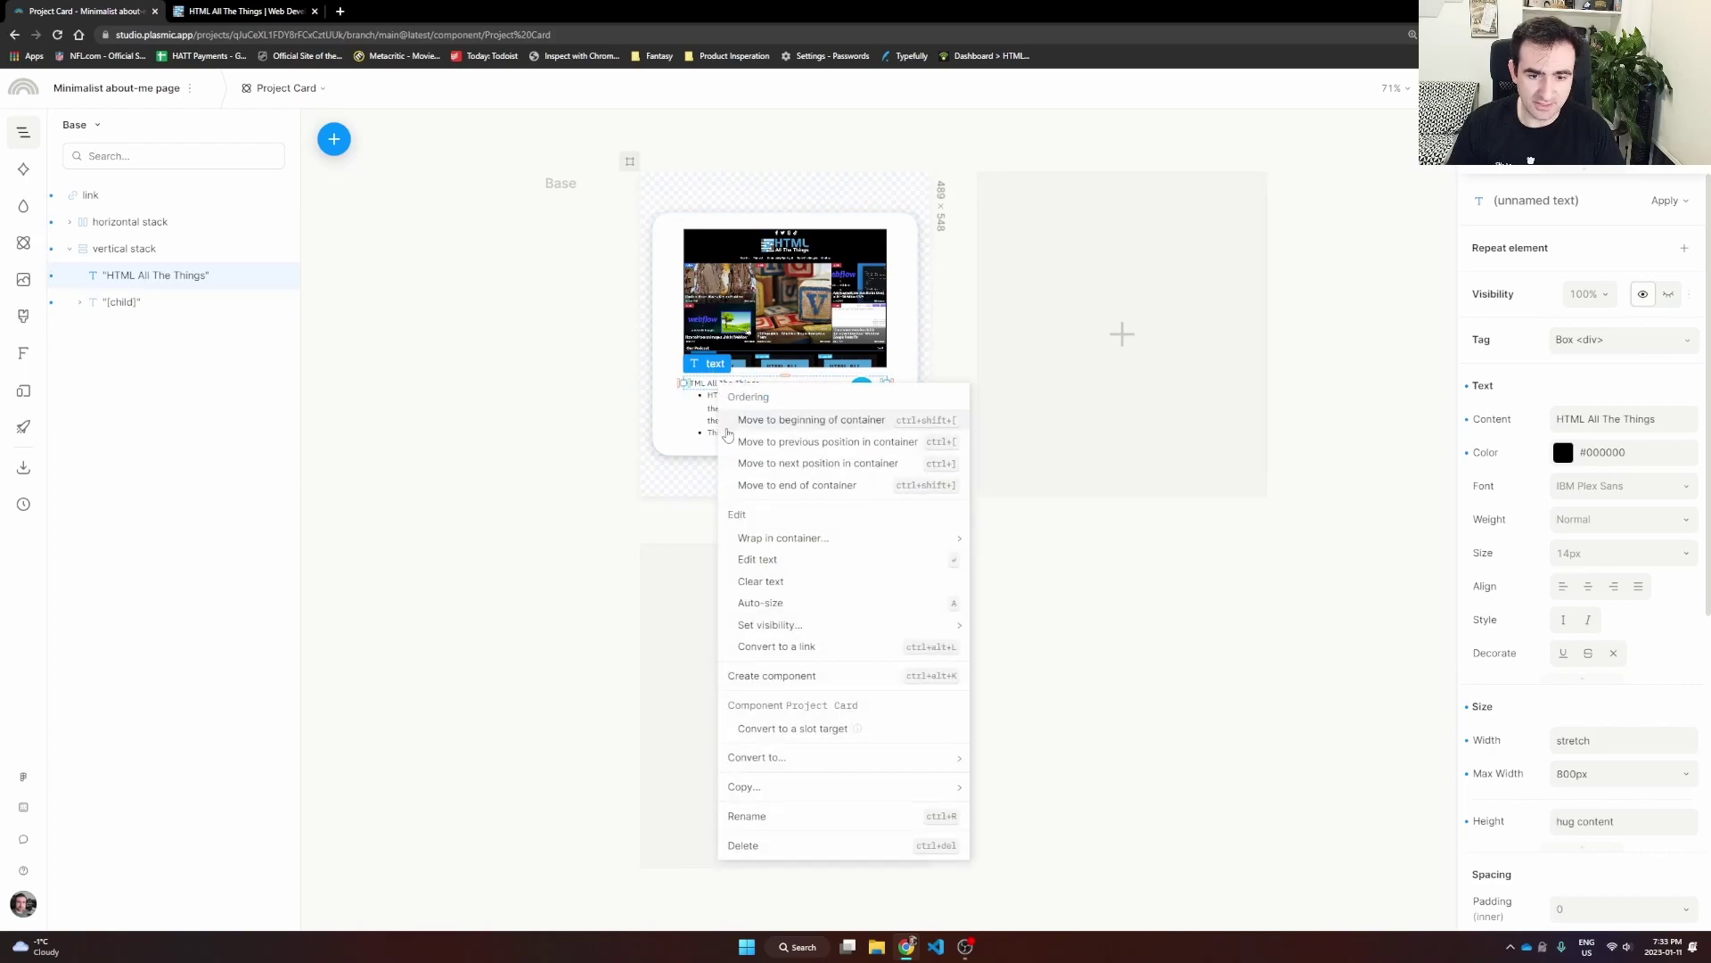
left_click(835, 742)
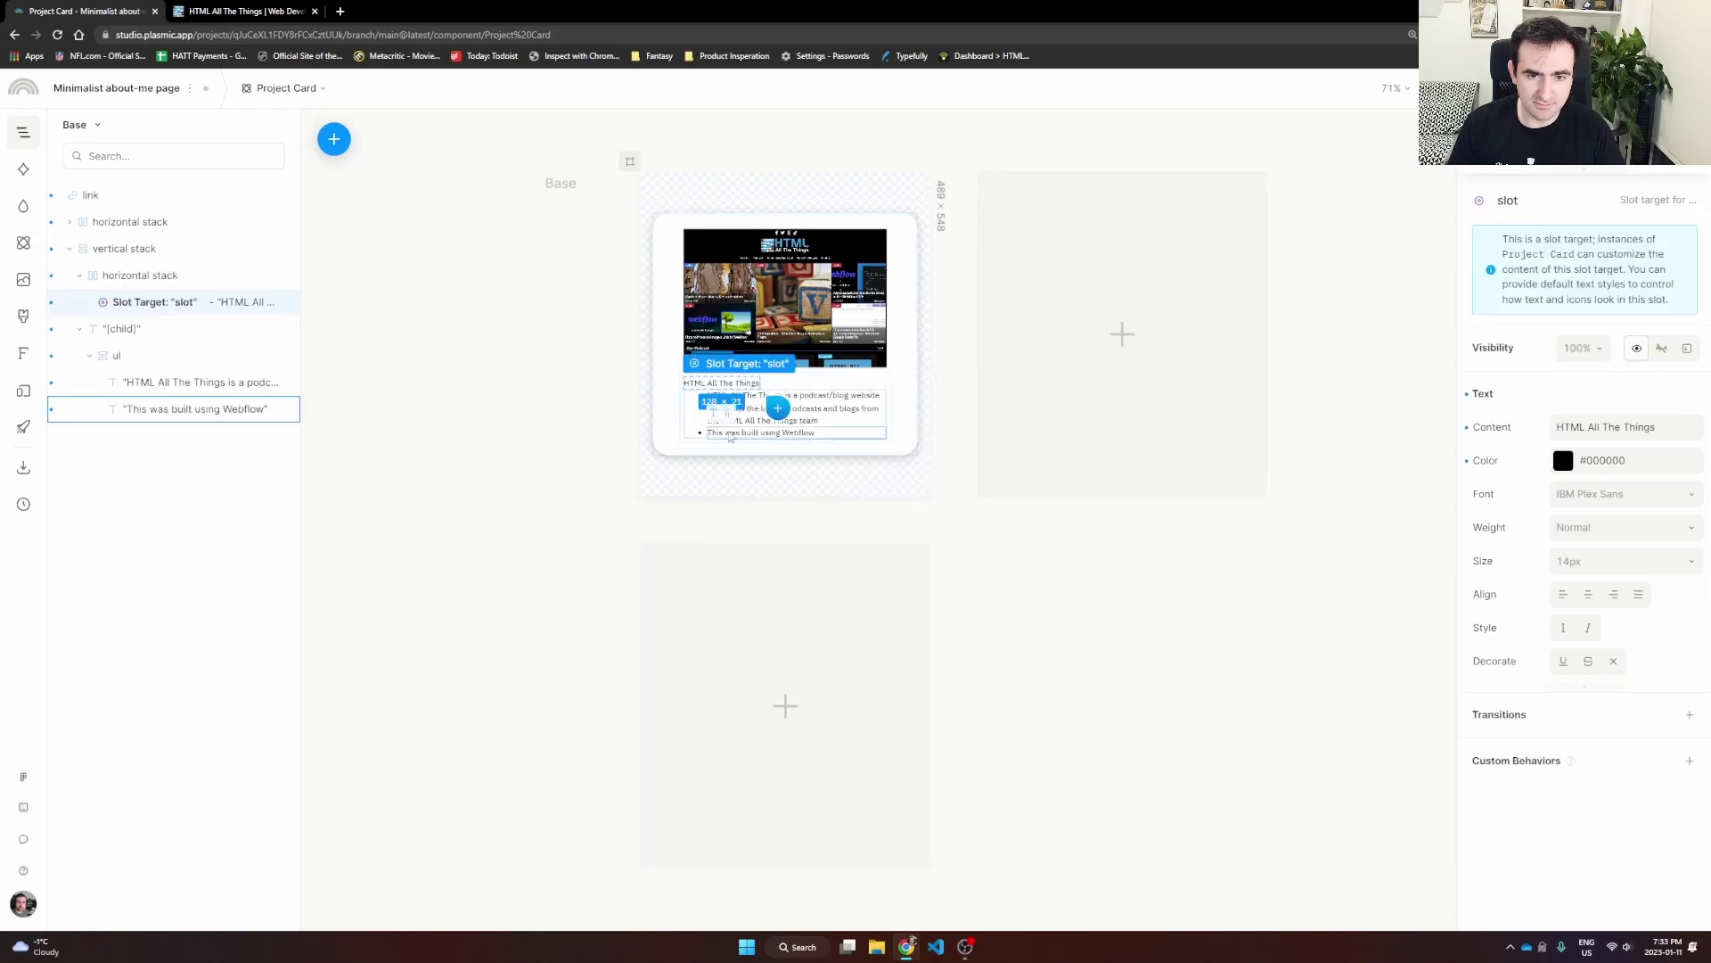
Step: Convert the description text block into a slot target (slot 2) and deselect it
left_click(826, 409)
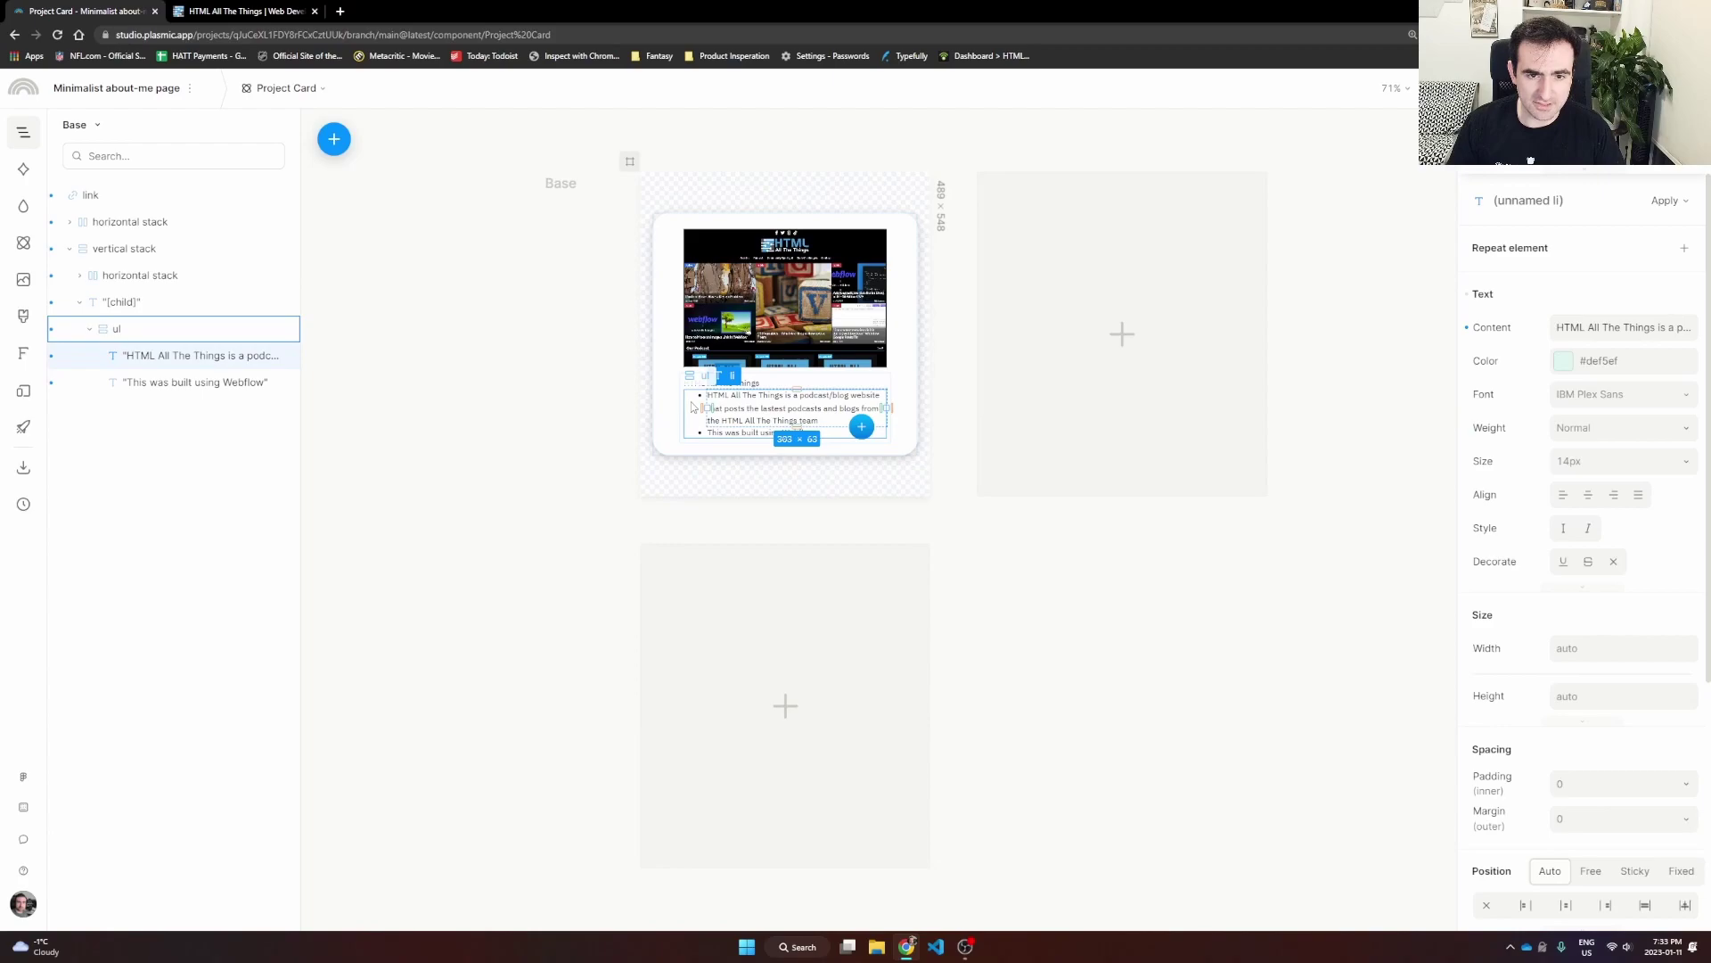
left_click(91, 328)
right_click(103, 300)
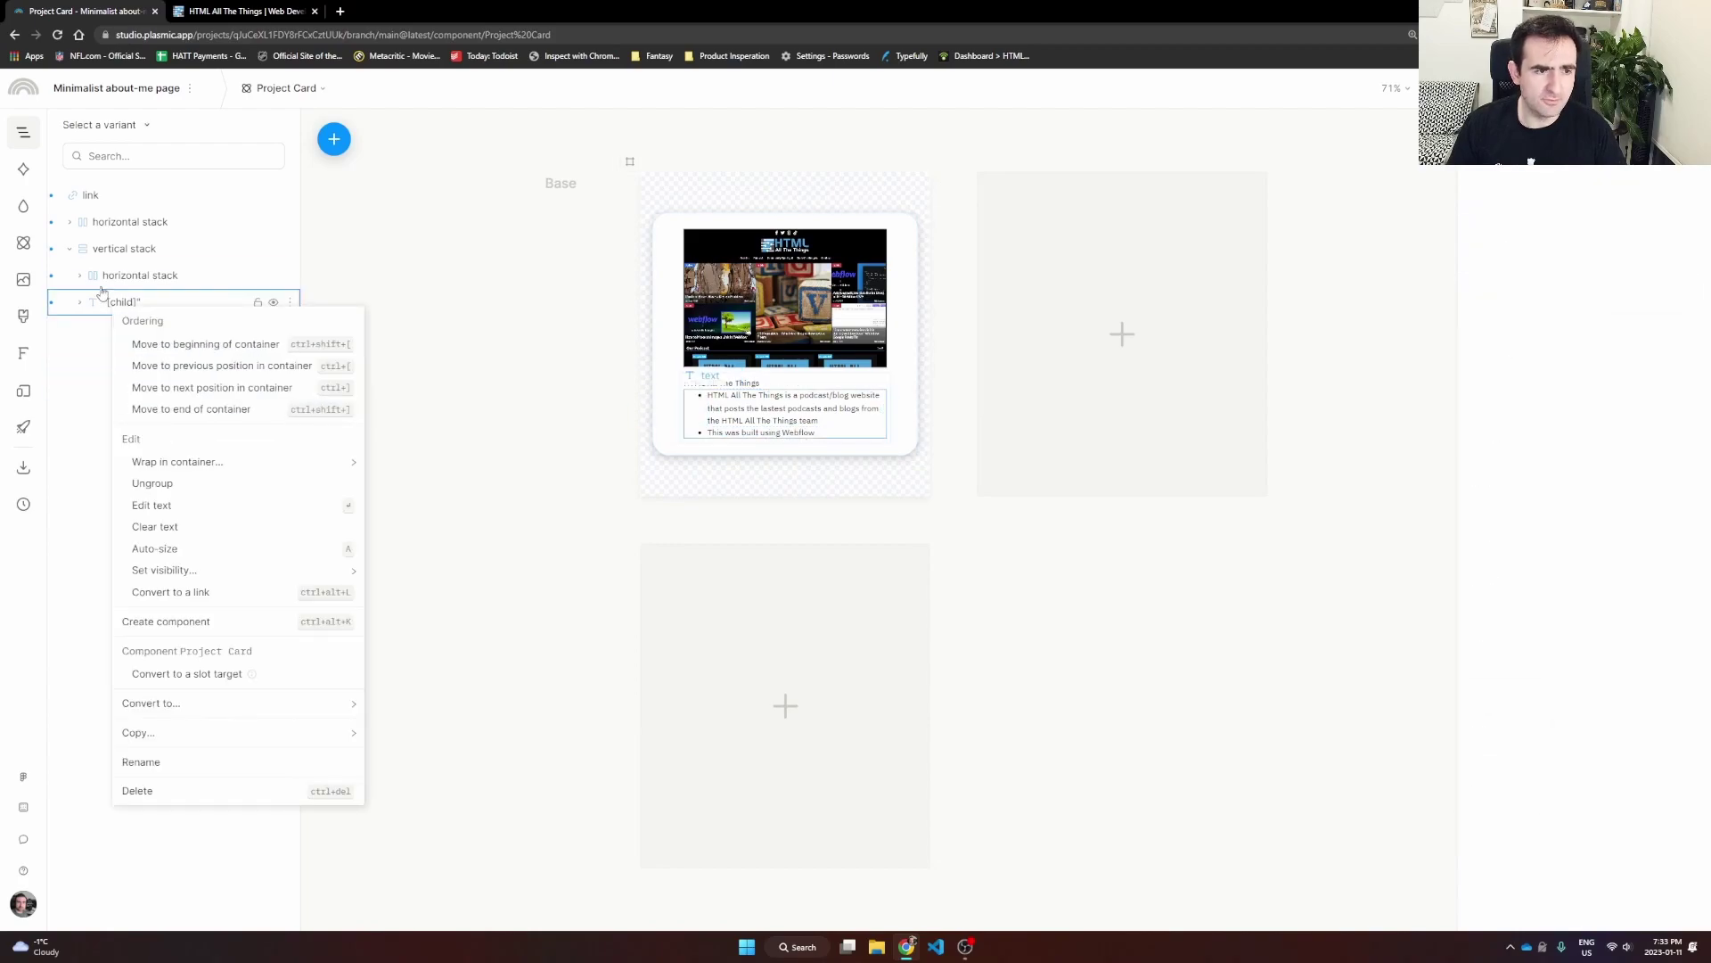
left_click(103, 310)
right_click(110, 309)
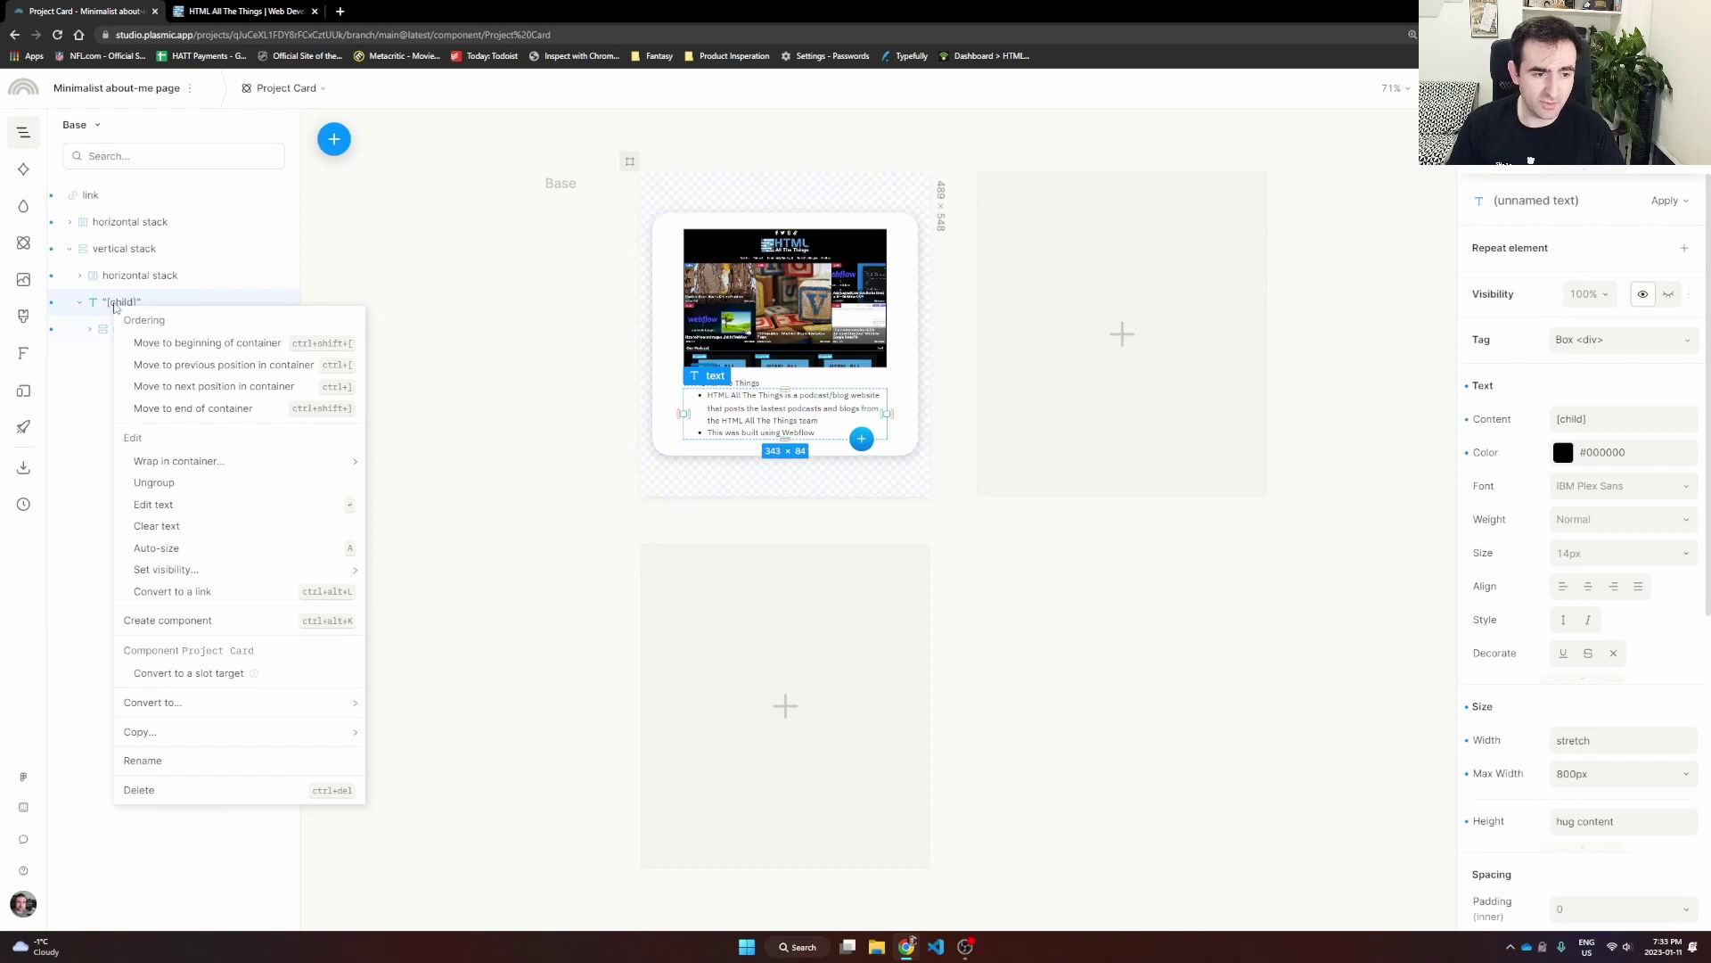
left_click(209, 674)
left_click(582, 515)
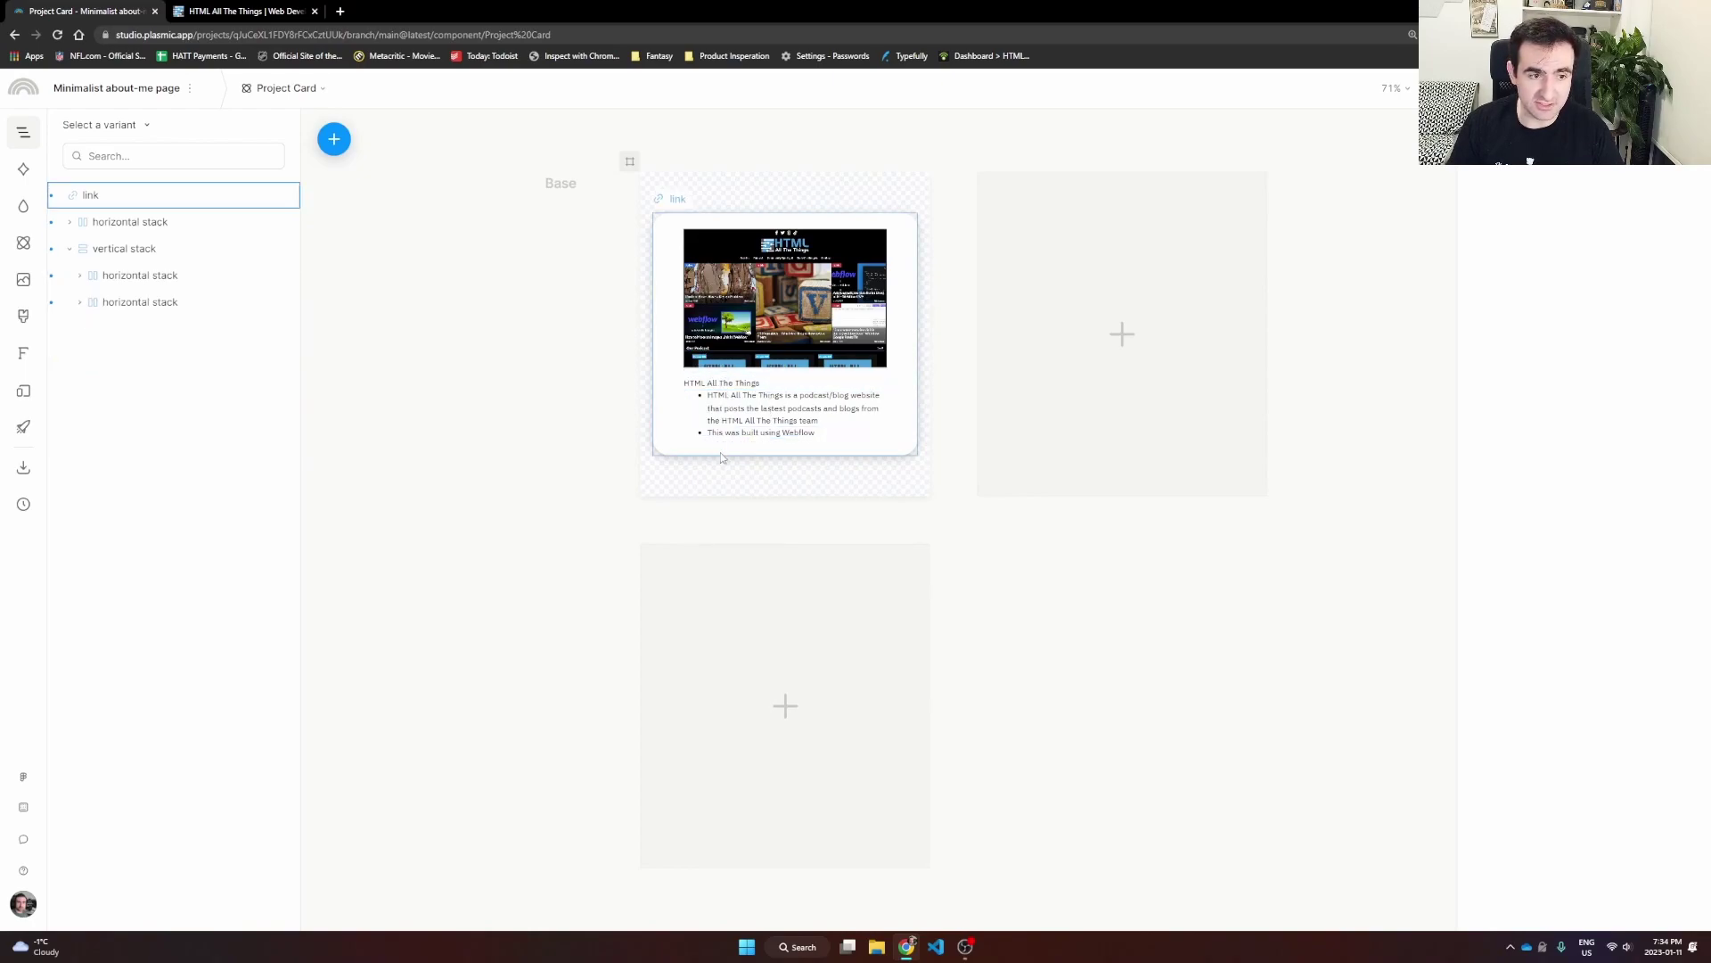
Step: Switch to the Homepage page and select the second Project Card's image
left_click(296, 90)
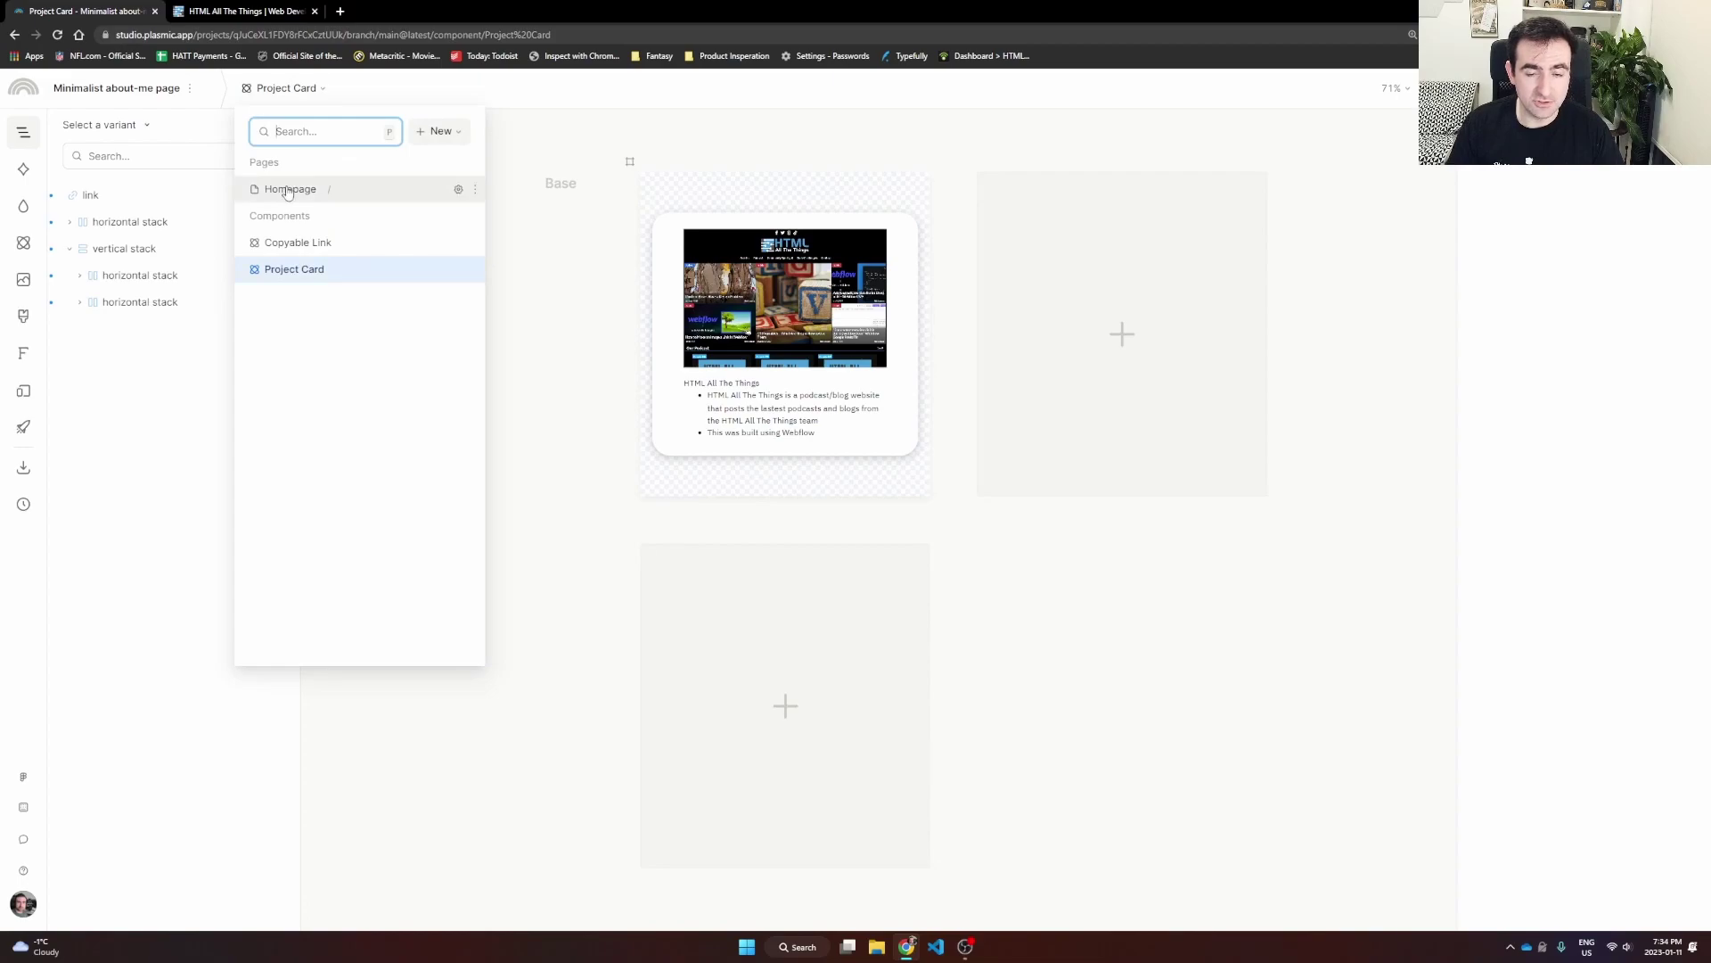
left_click(287, 190)
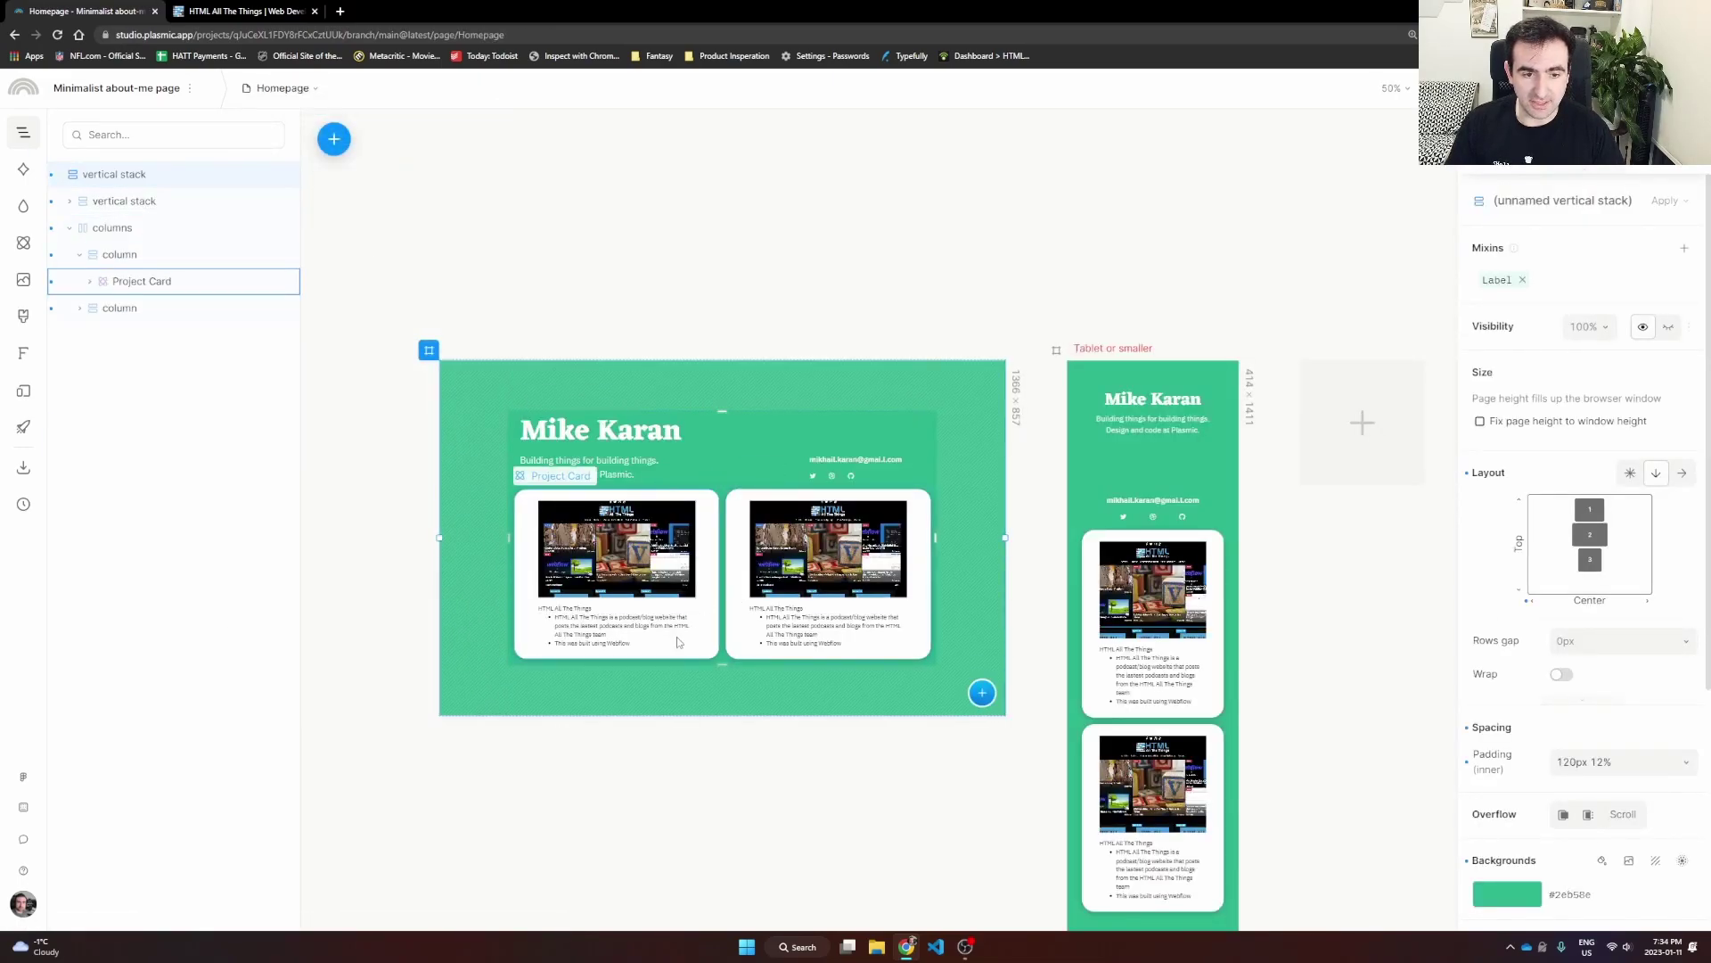
left_click(580, 569)
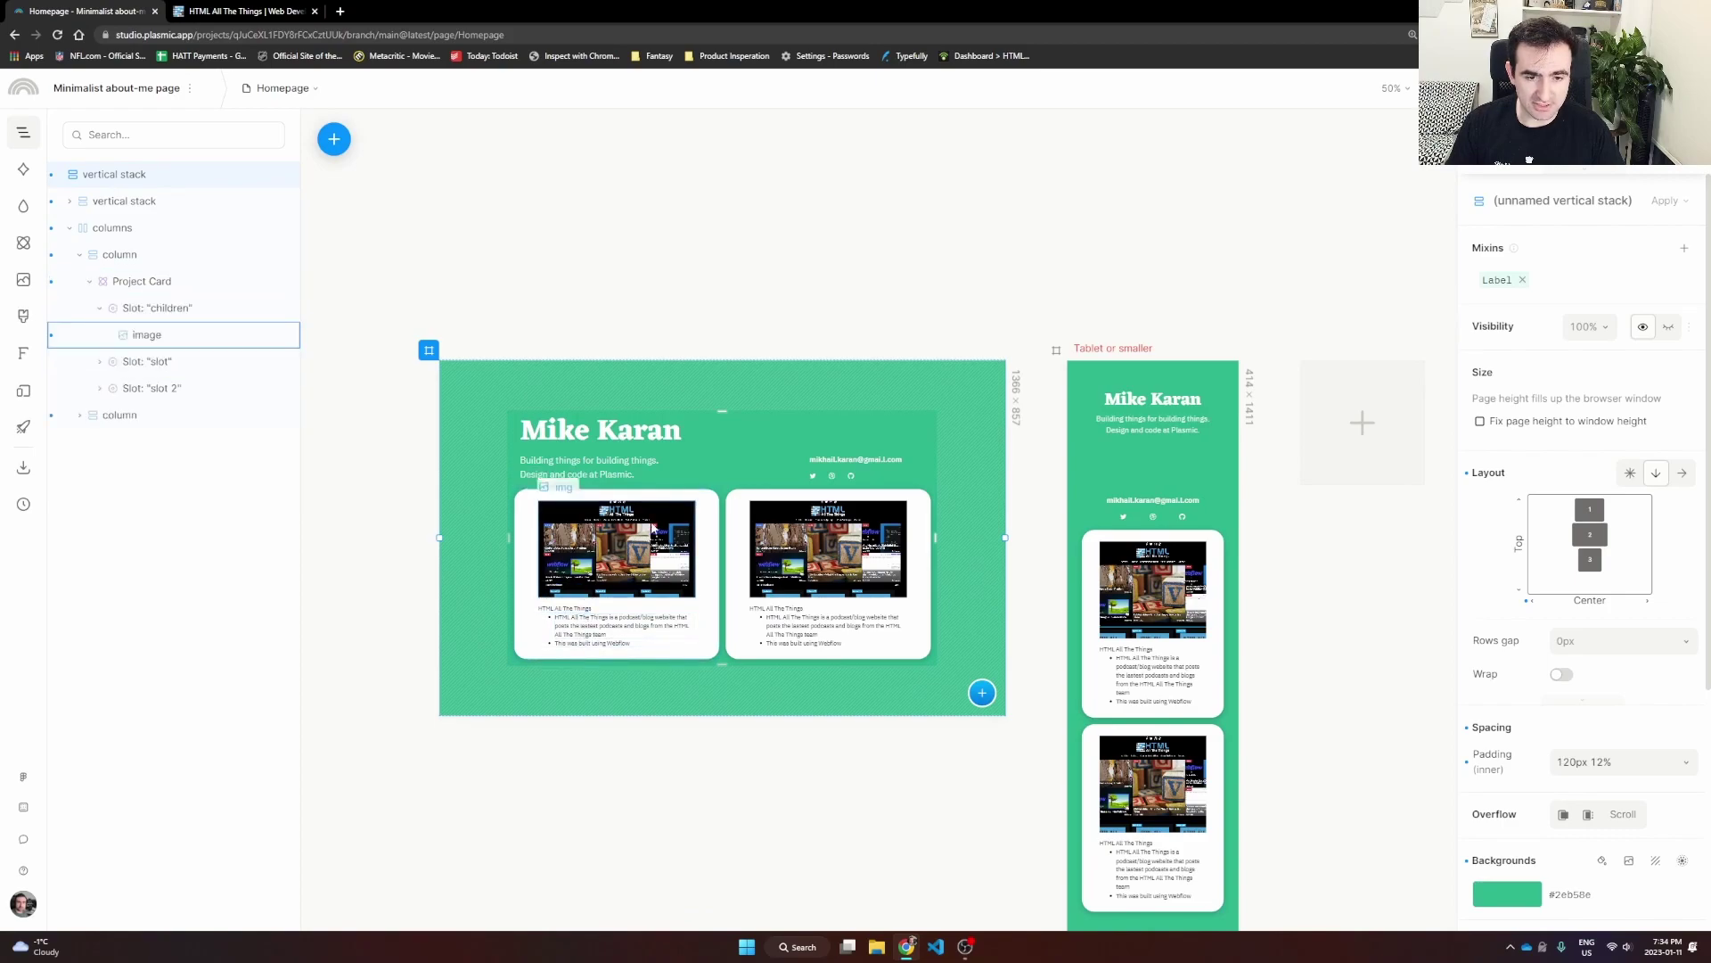
left_click(624, 539)
left_click(821, 548)
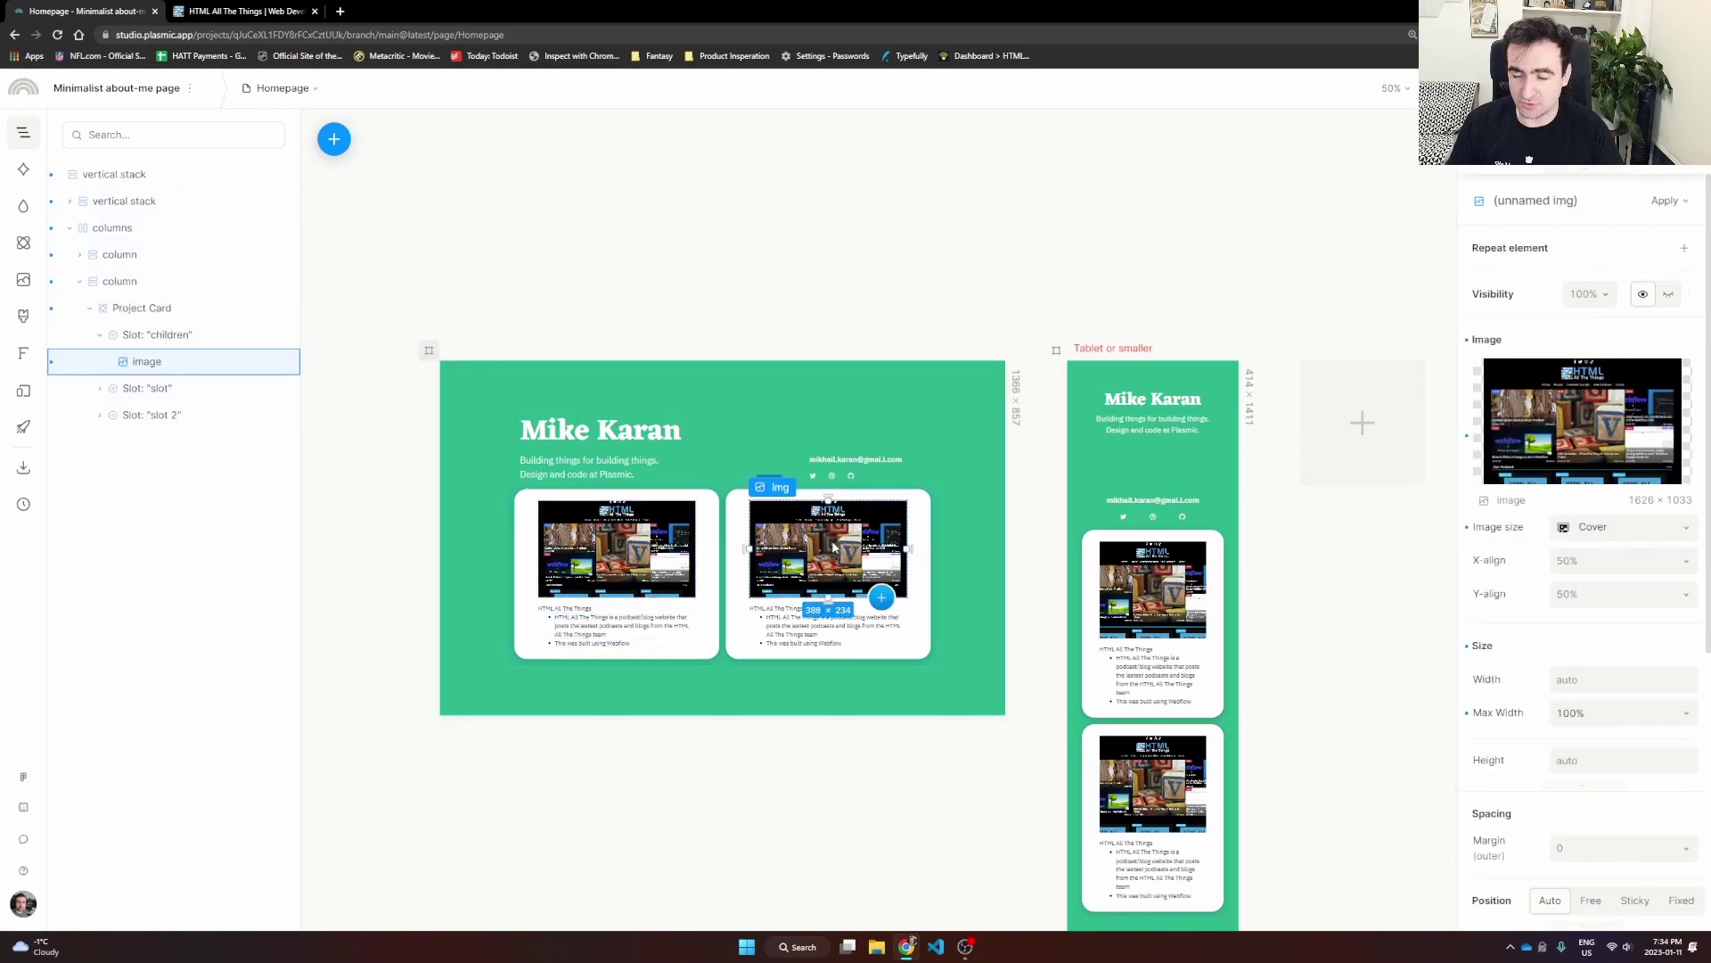
mouse_move(1569, 455)
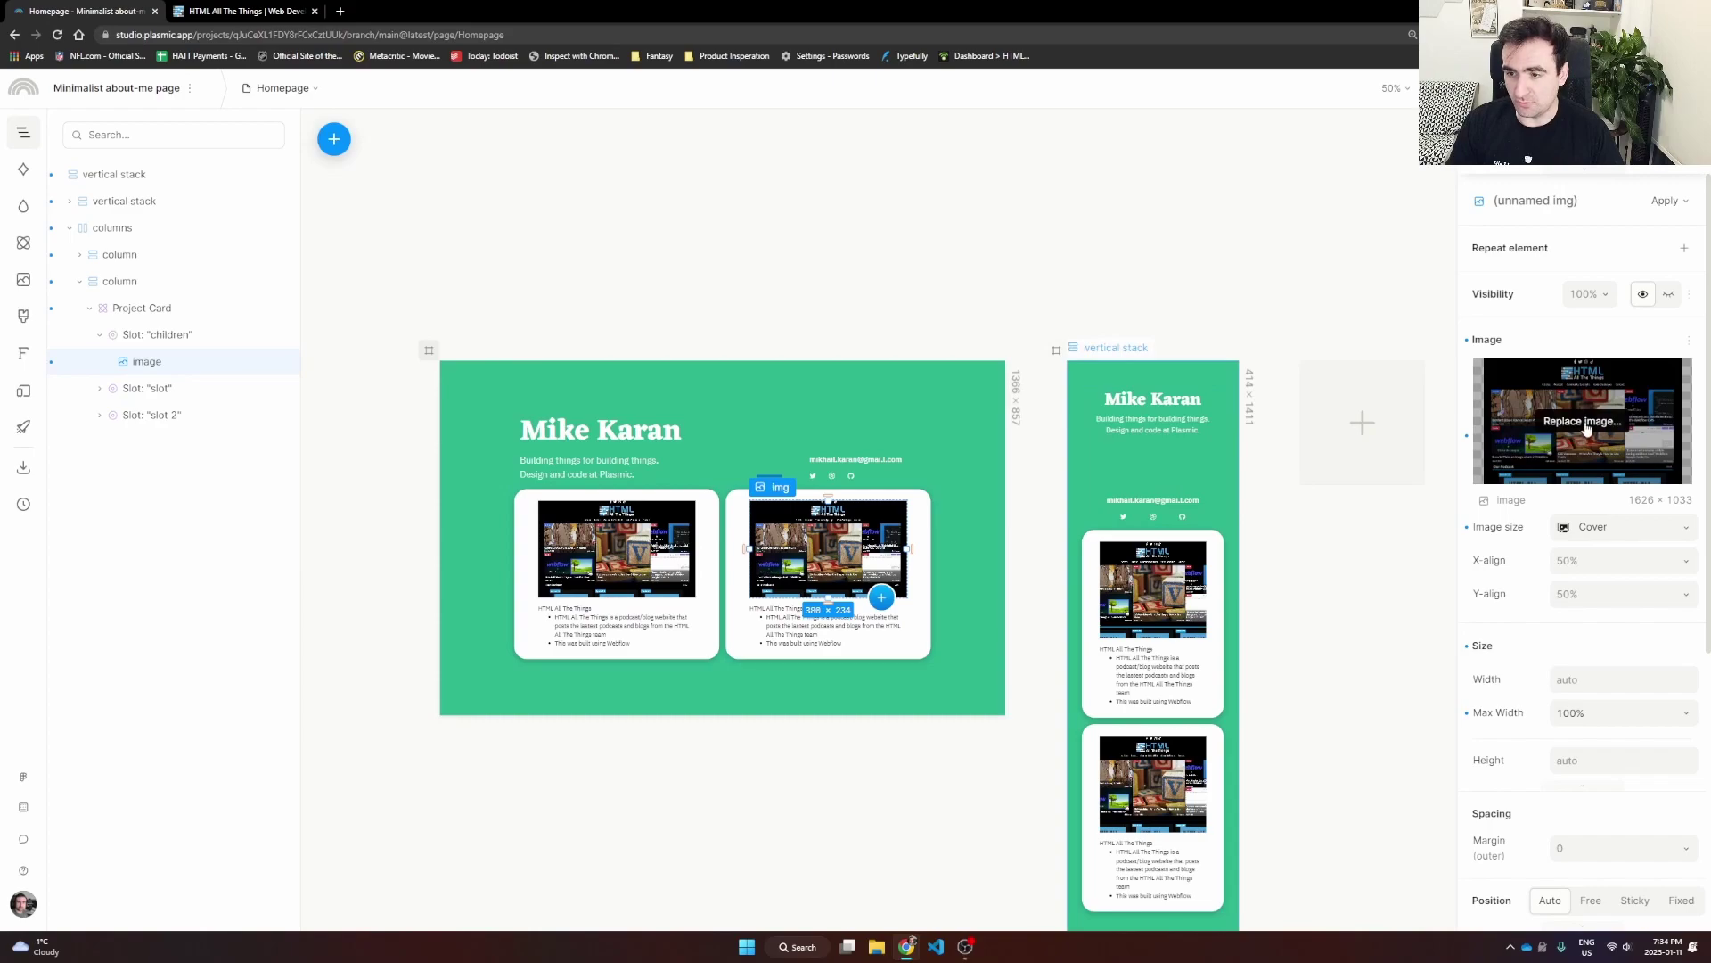
left_click(338, 12)
Step: Load solarians.click in a new tab and capture a screenshot of its landing page
type("solarians.click")
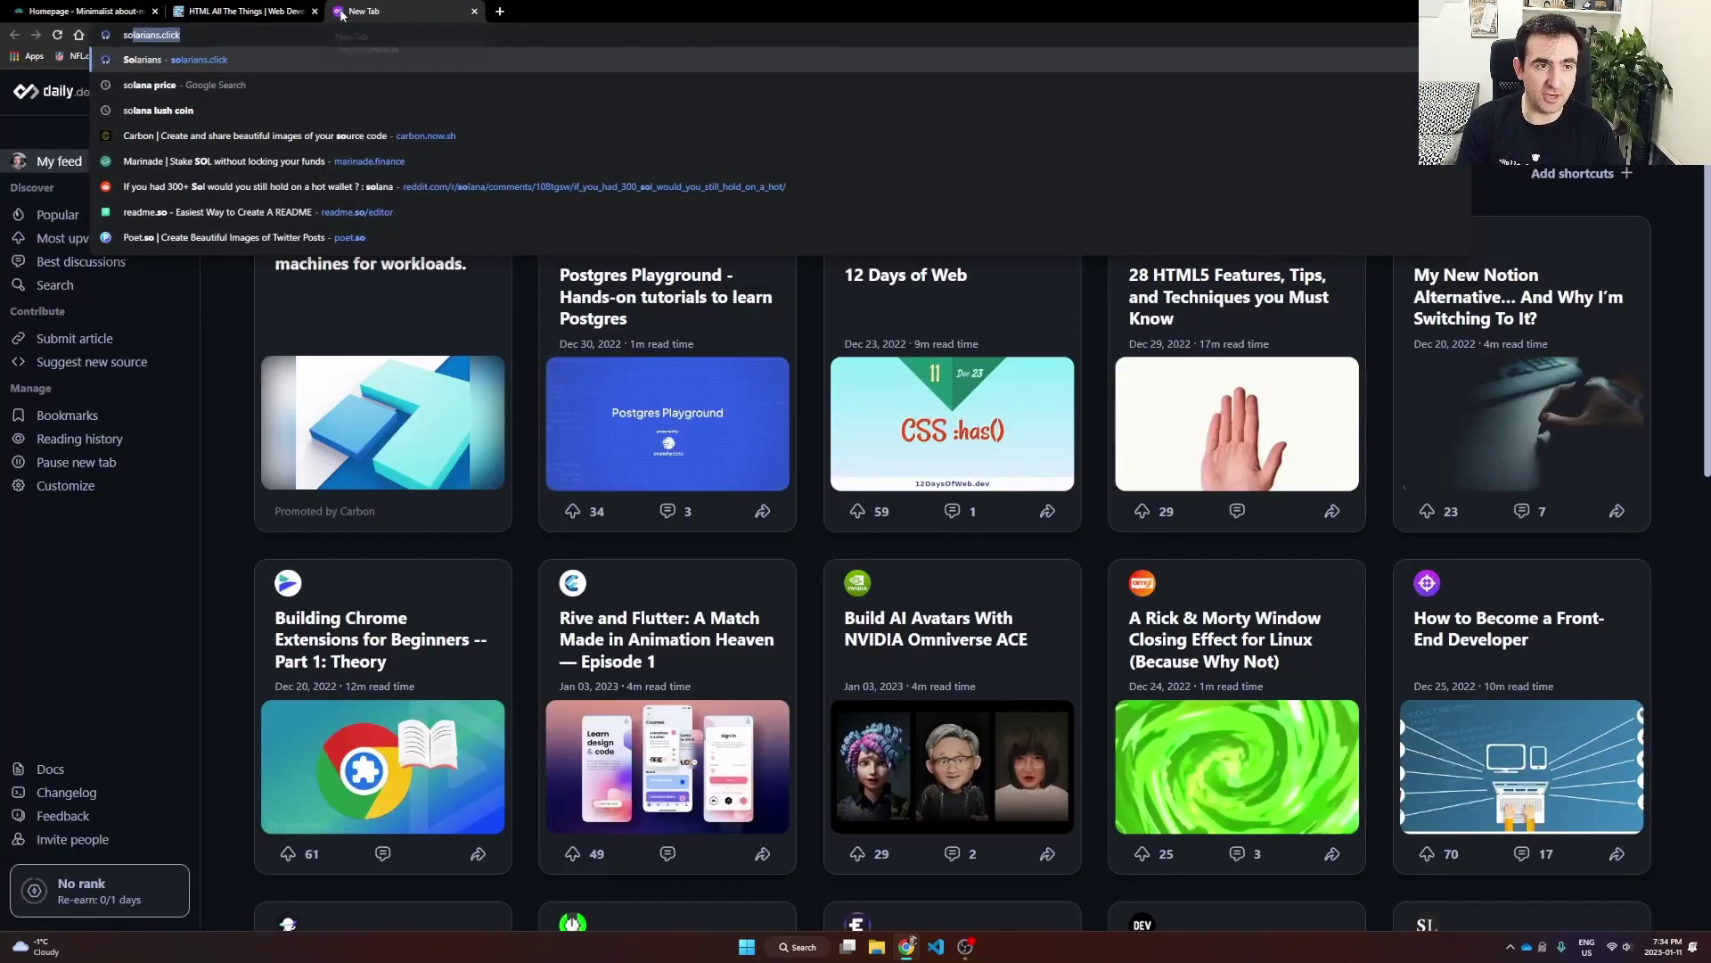
key("Return")
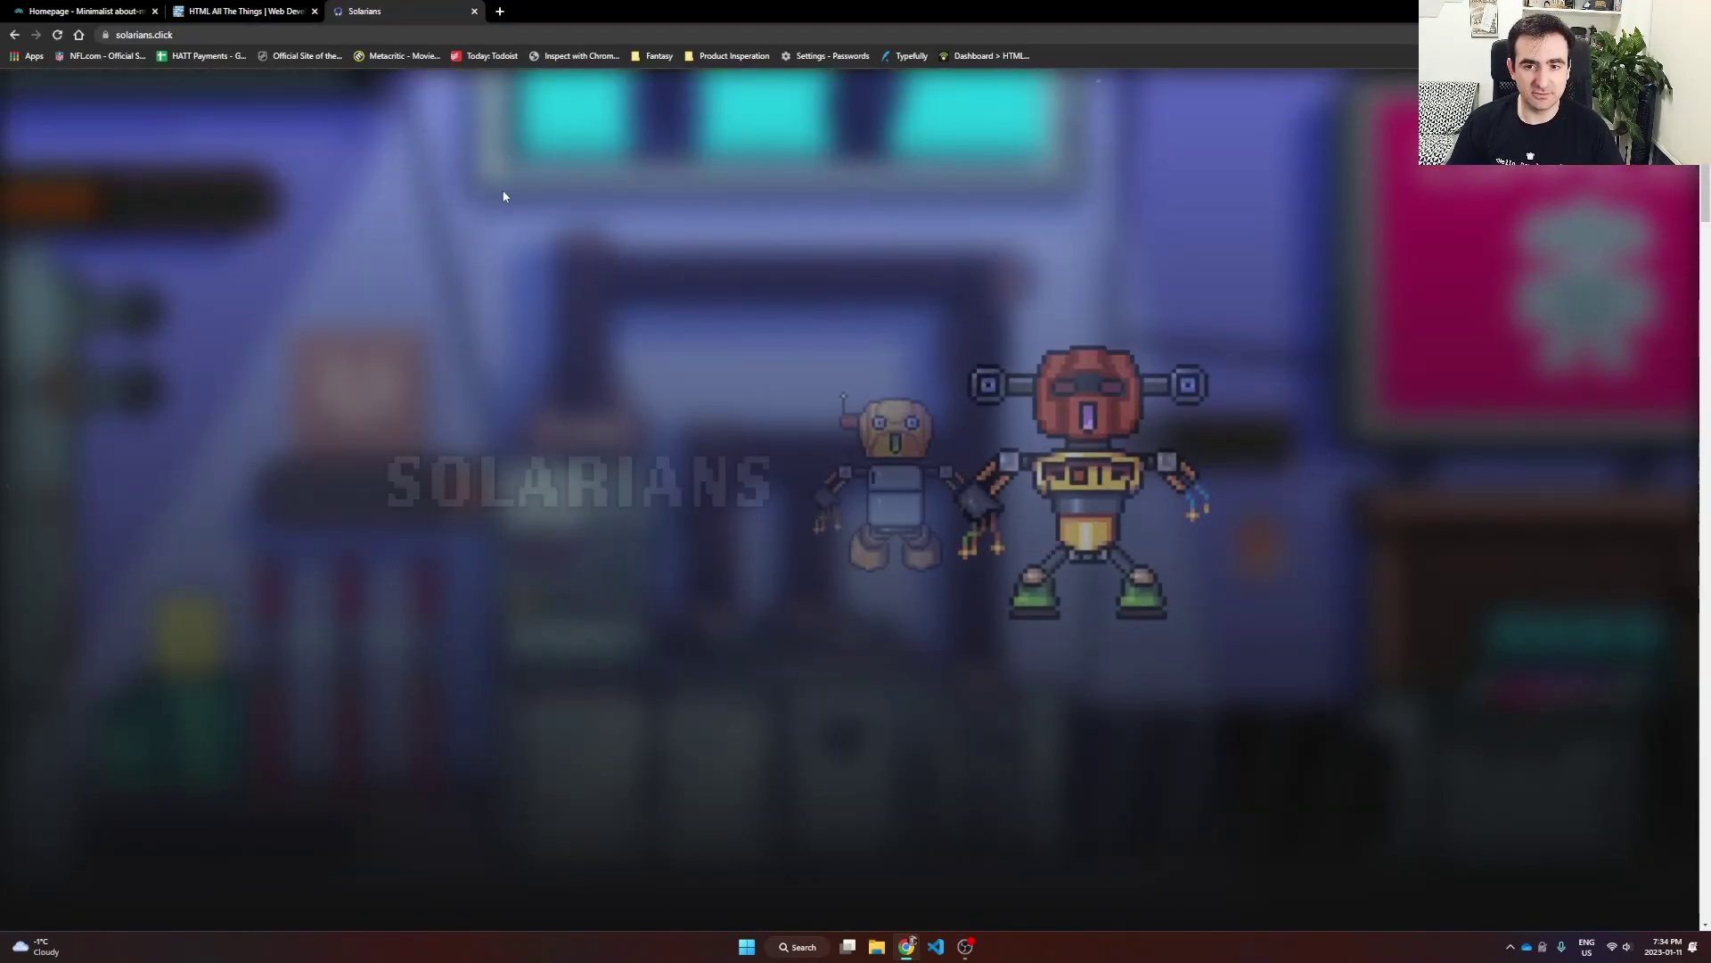
key("super+shift+s")
left_click_drag(335, 68, 1413, 759)
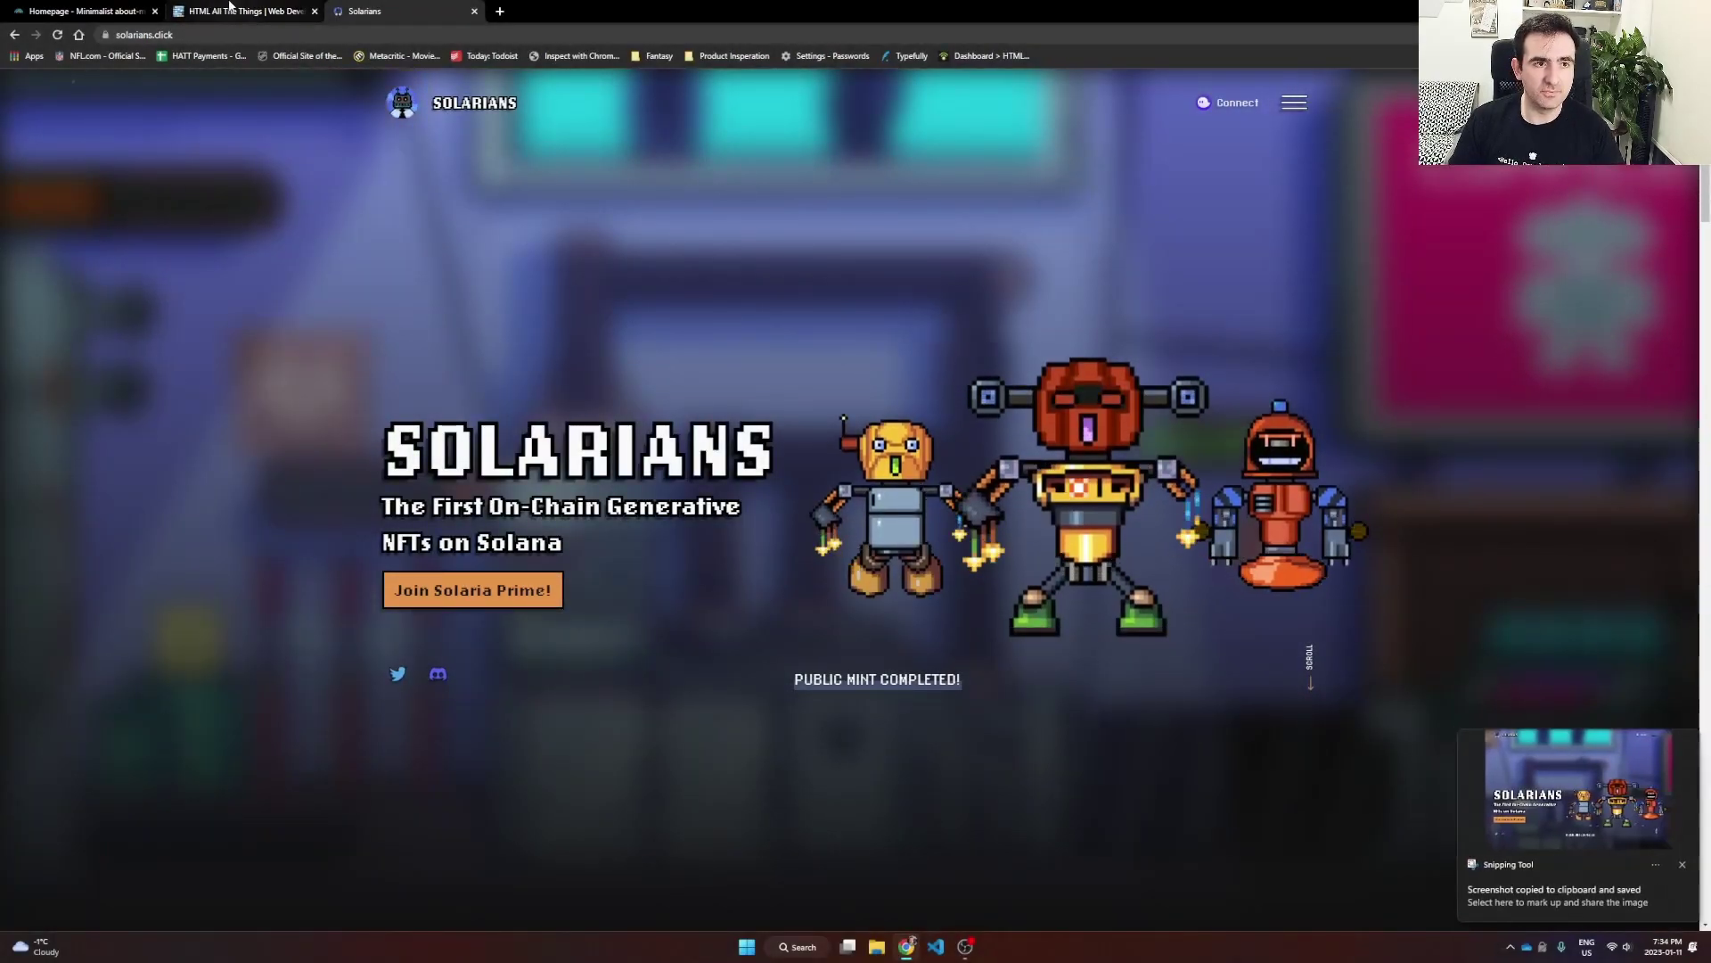
left_click(266, 12)
left_click(108, 7)
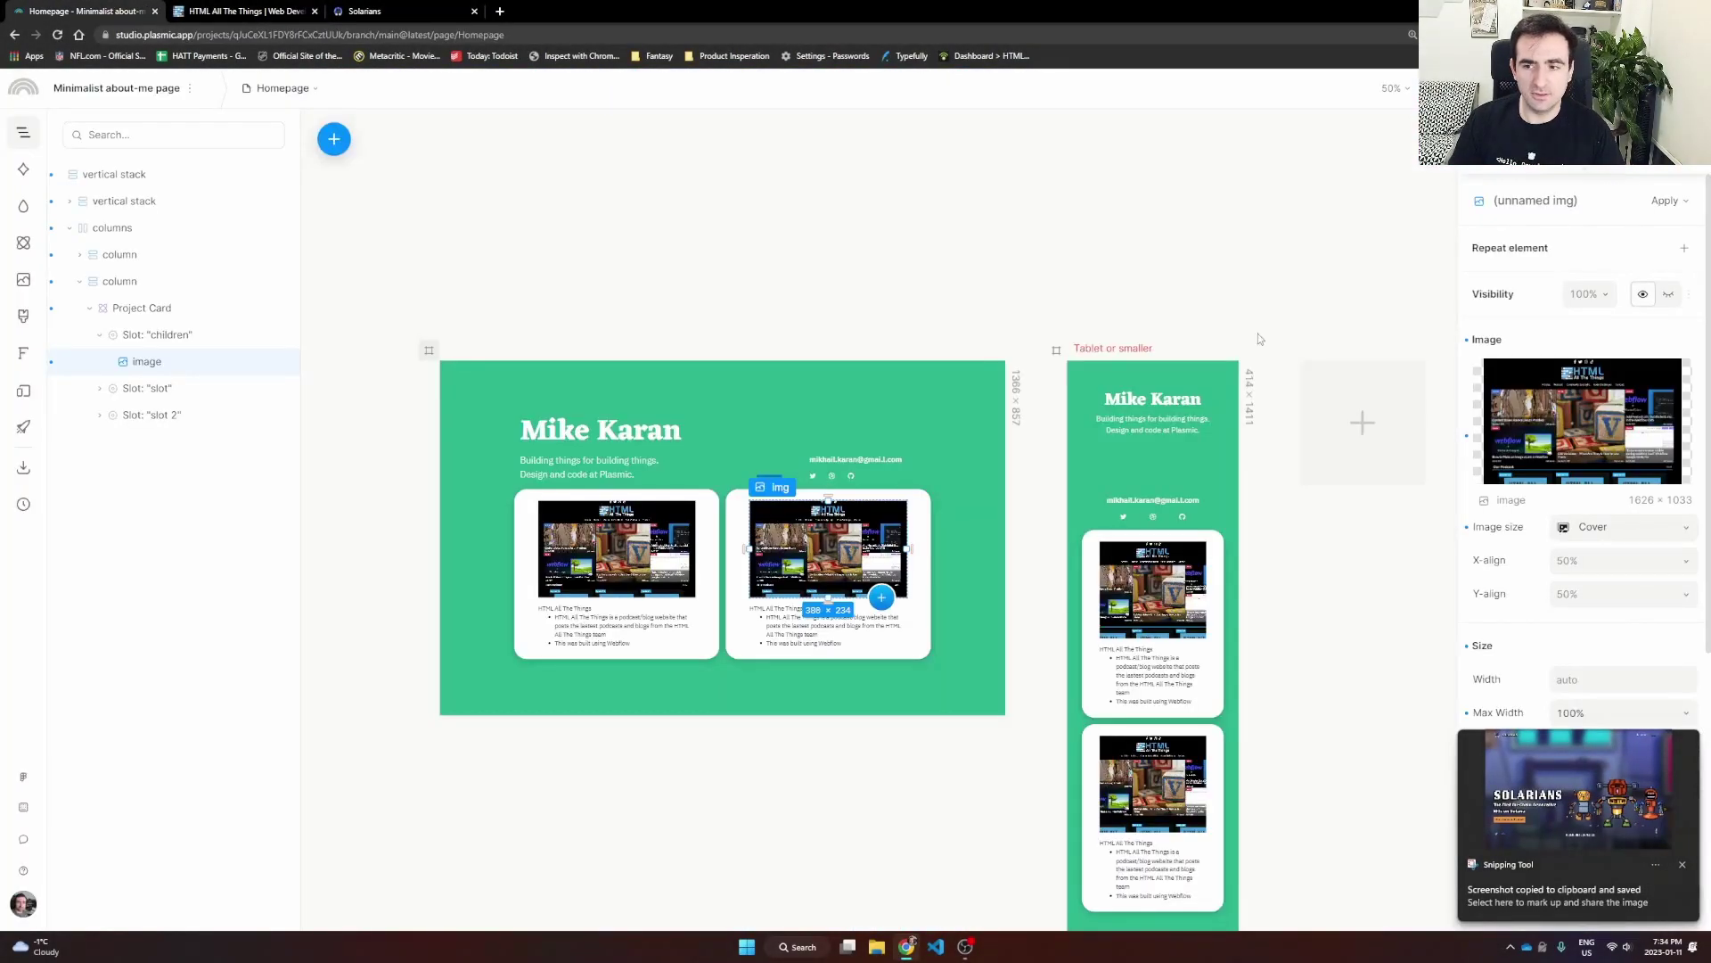
Step: Paste the Solarians screenshot from the clipboard as the second card's image
left_click(1575, 415)
left_click(1546, 542)
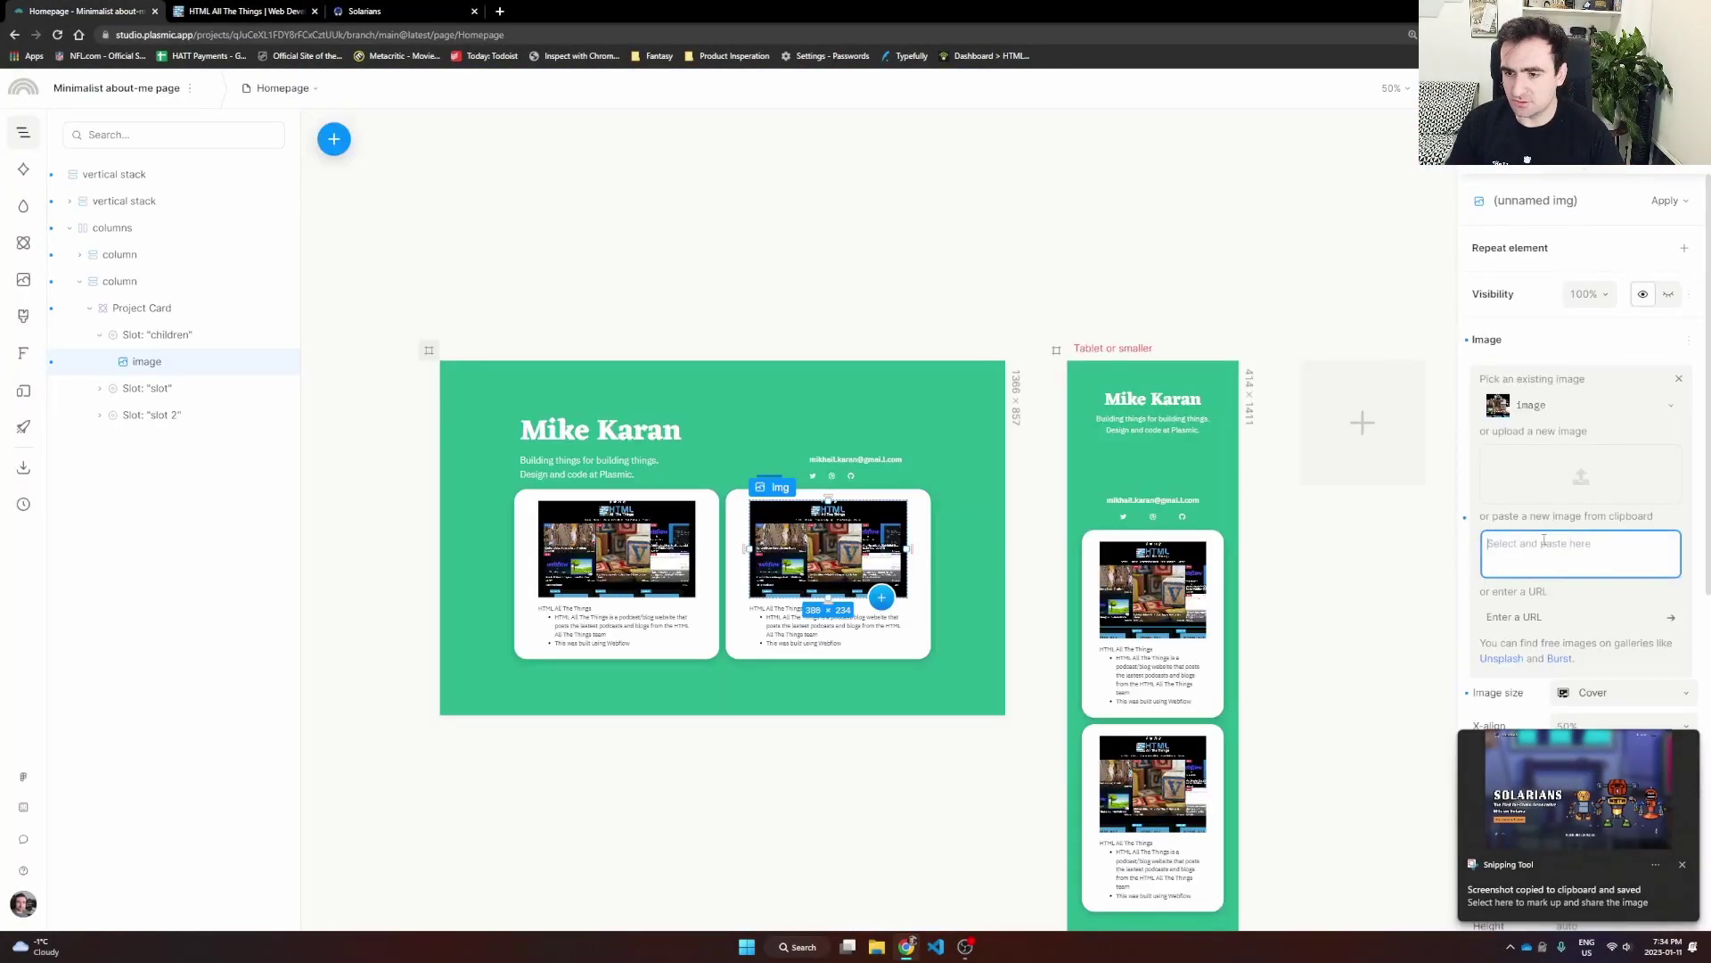
key("ctrl+v")
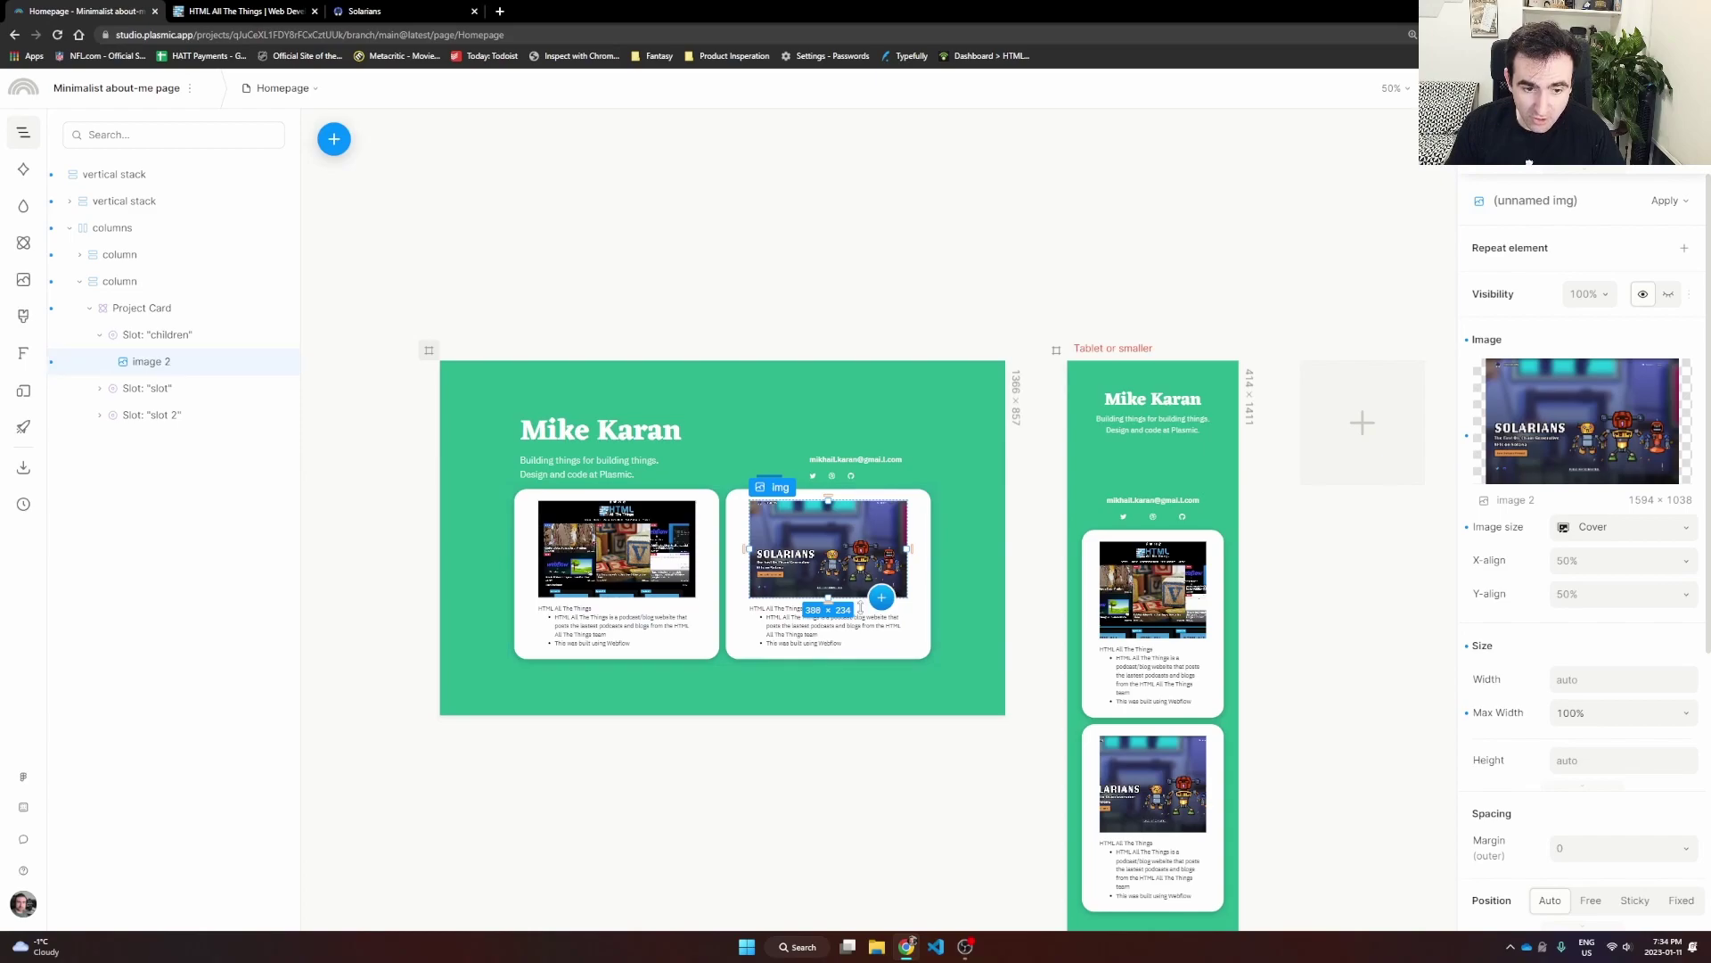
Step: Begin retyping the second card's title as Solarians
left_click(774, 608)
type("Solari")
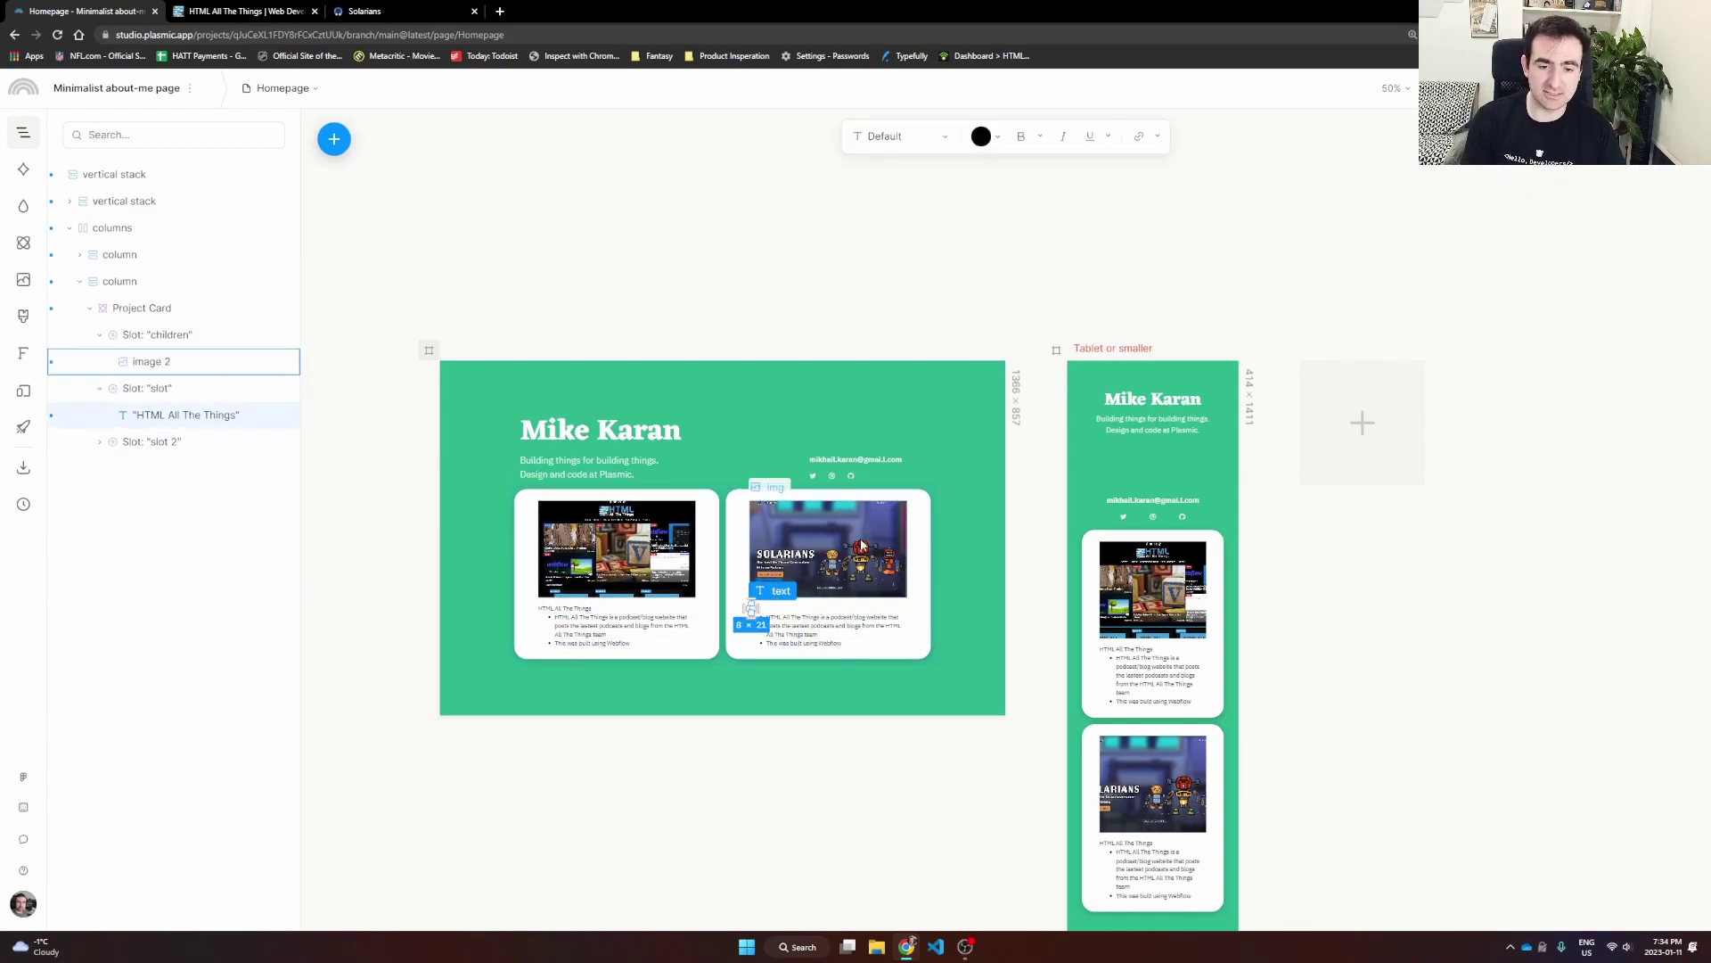
key("BackSpace")
key("BackSpace")
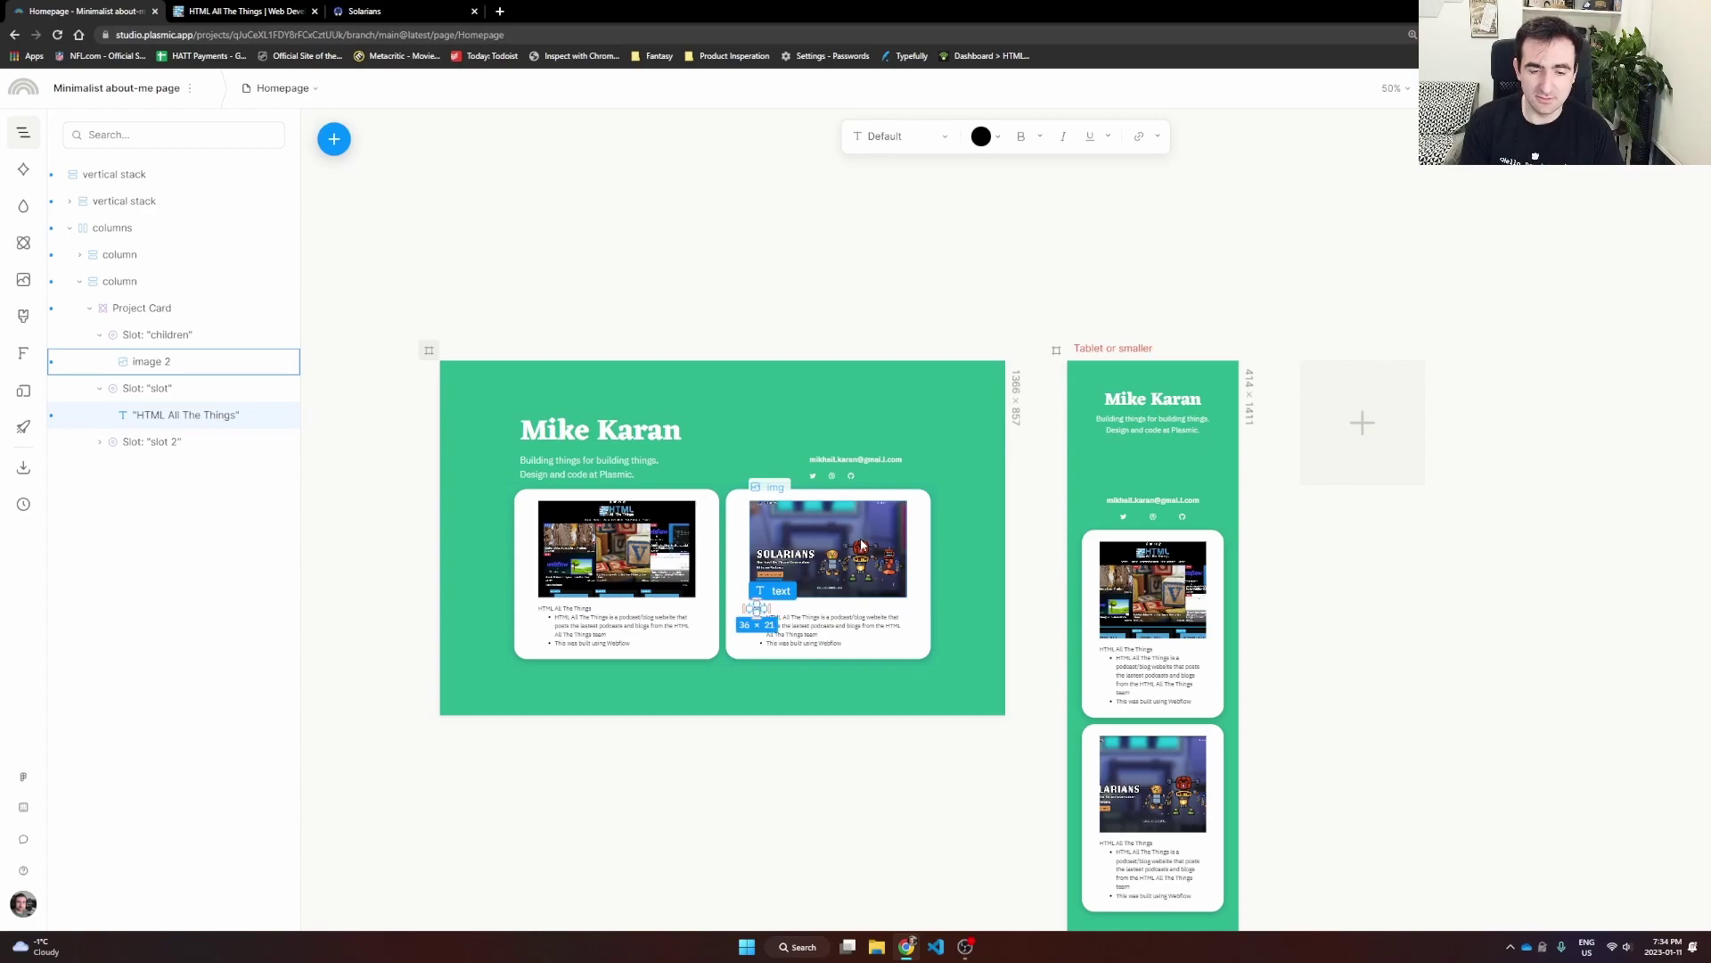
left_click(791, 277)
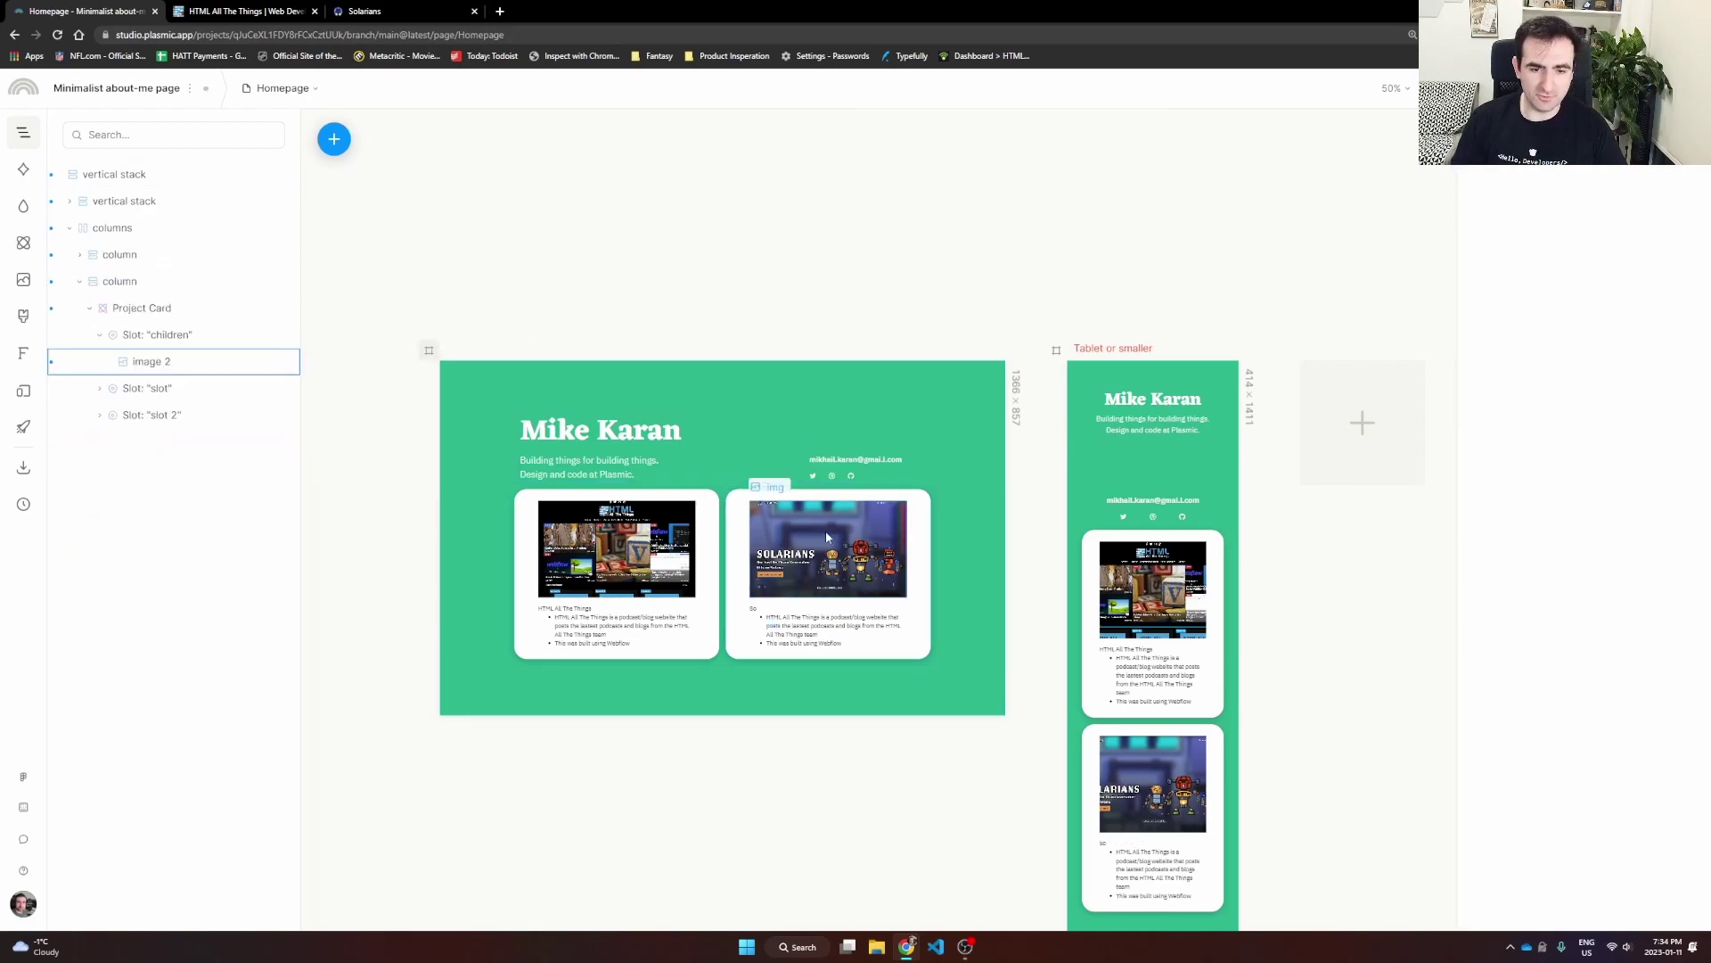
Step: Rename the second Project Card's title to 'Solarians'
scroll(826, 553, "up", 3)
scroll(738, 641, "up", 5)
left_click(741, 611)
left_click(740, 600)
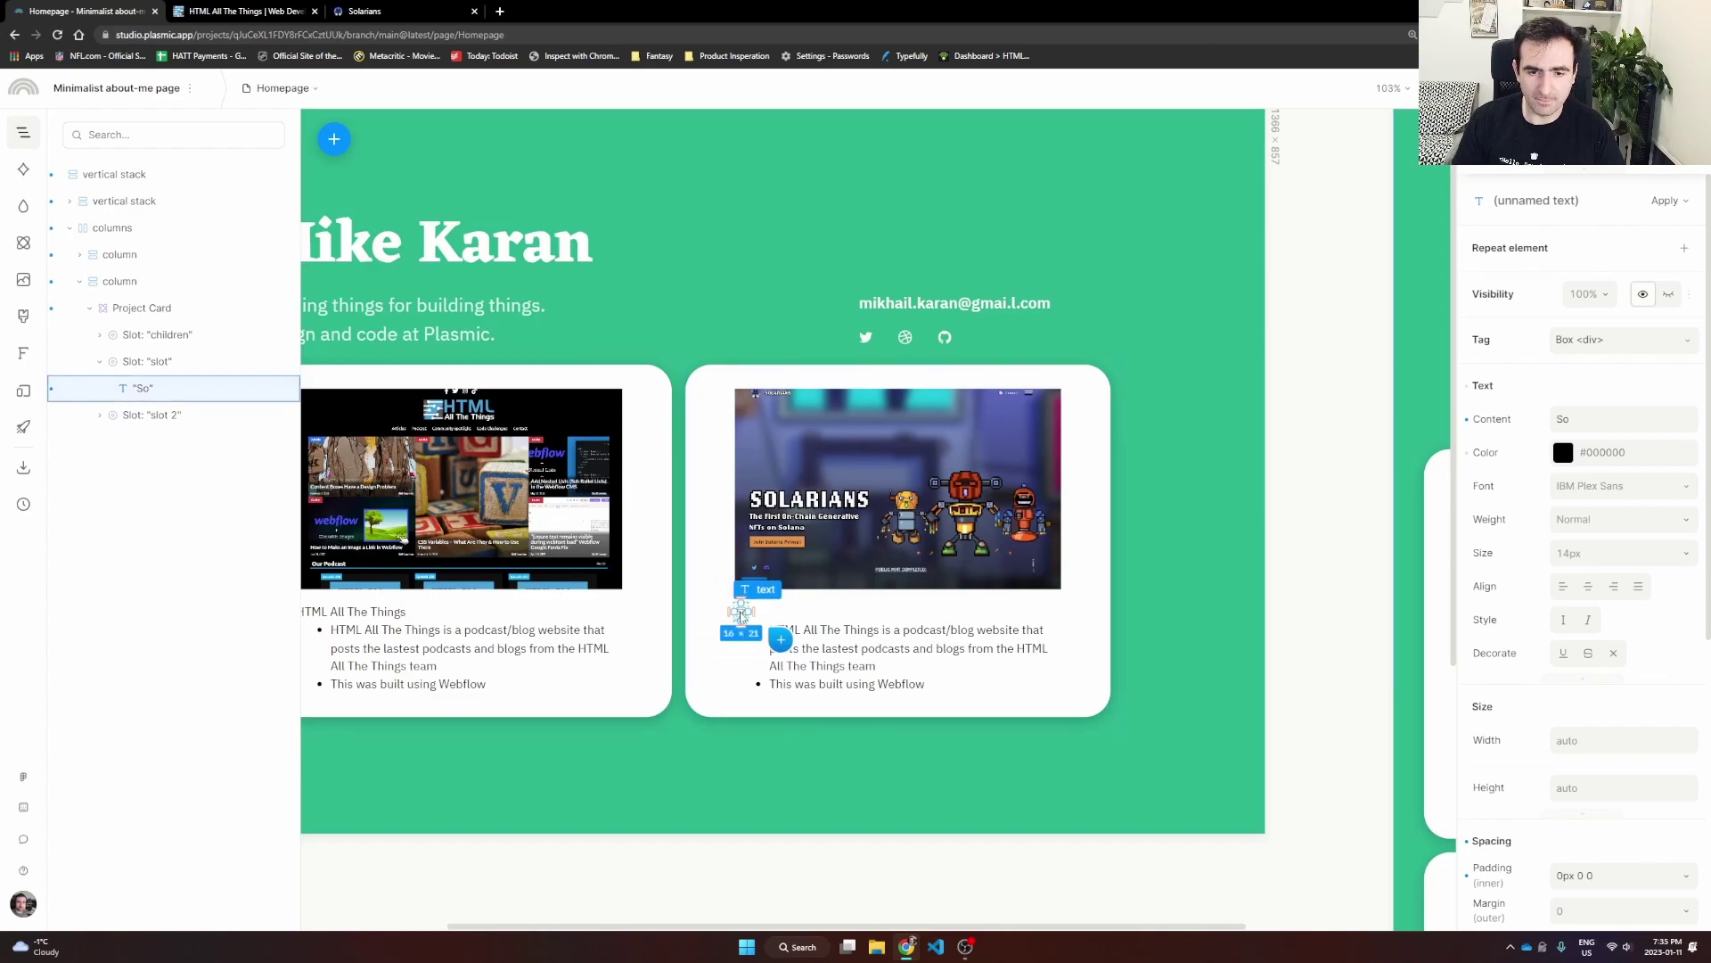
double_click(741, 614)
type("larians")
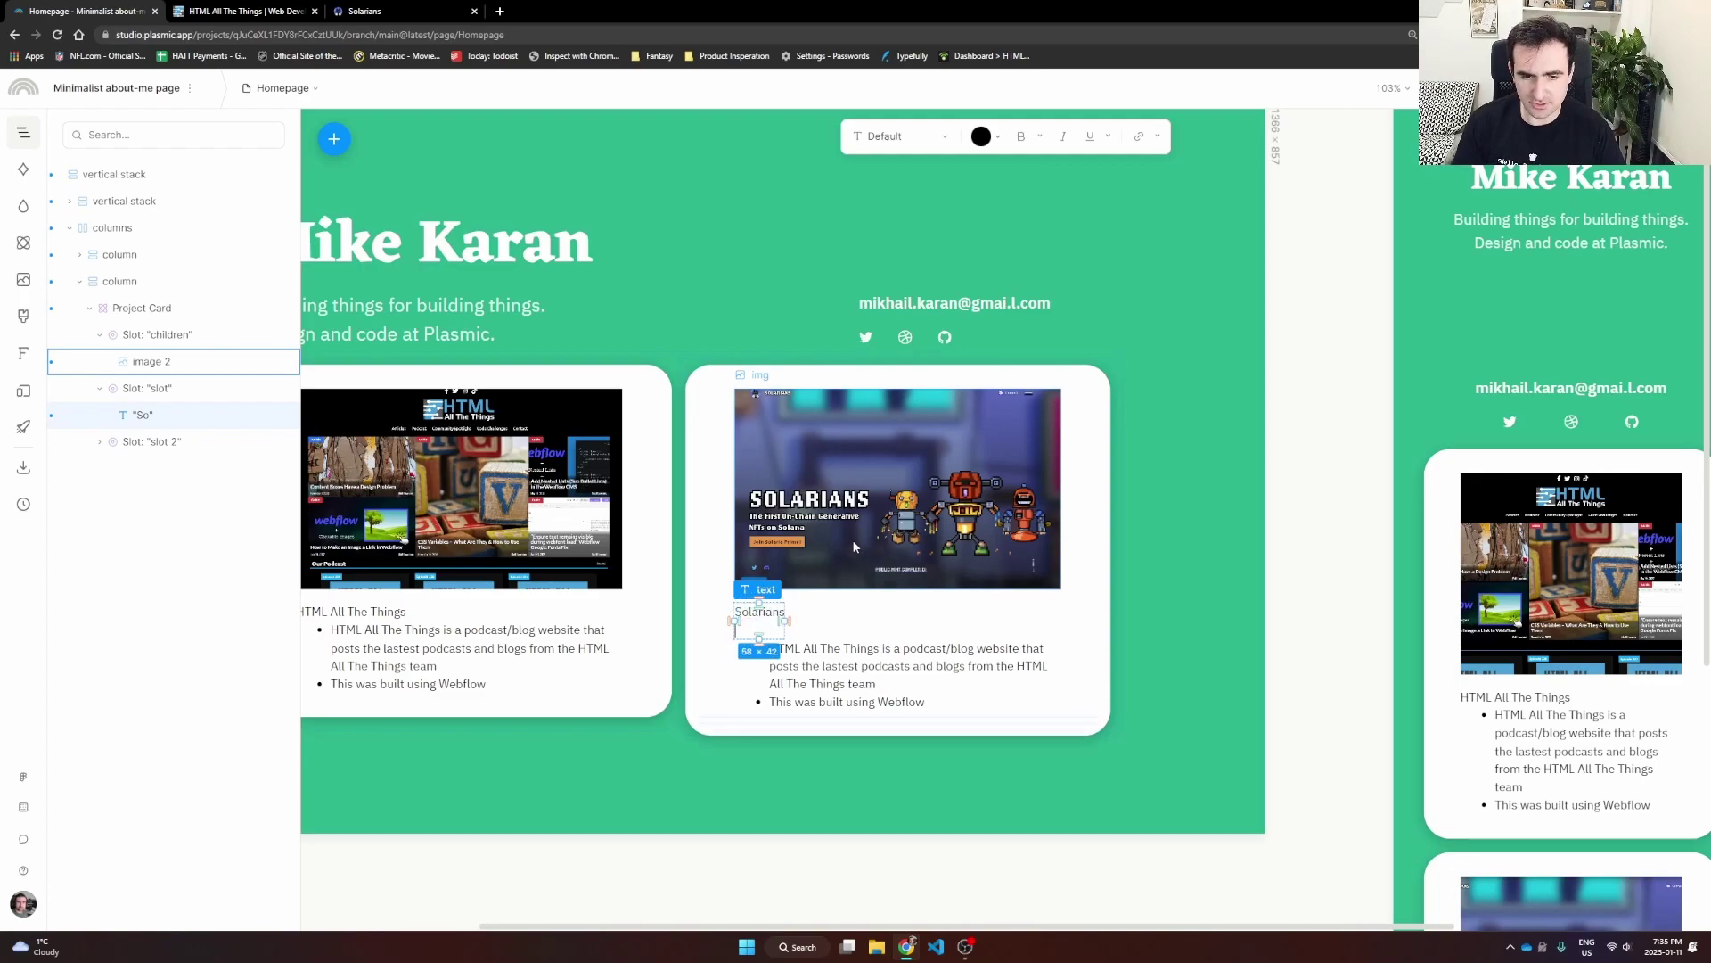
left_click(1221, 353)
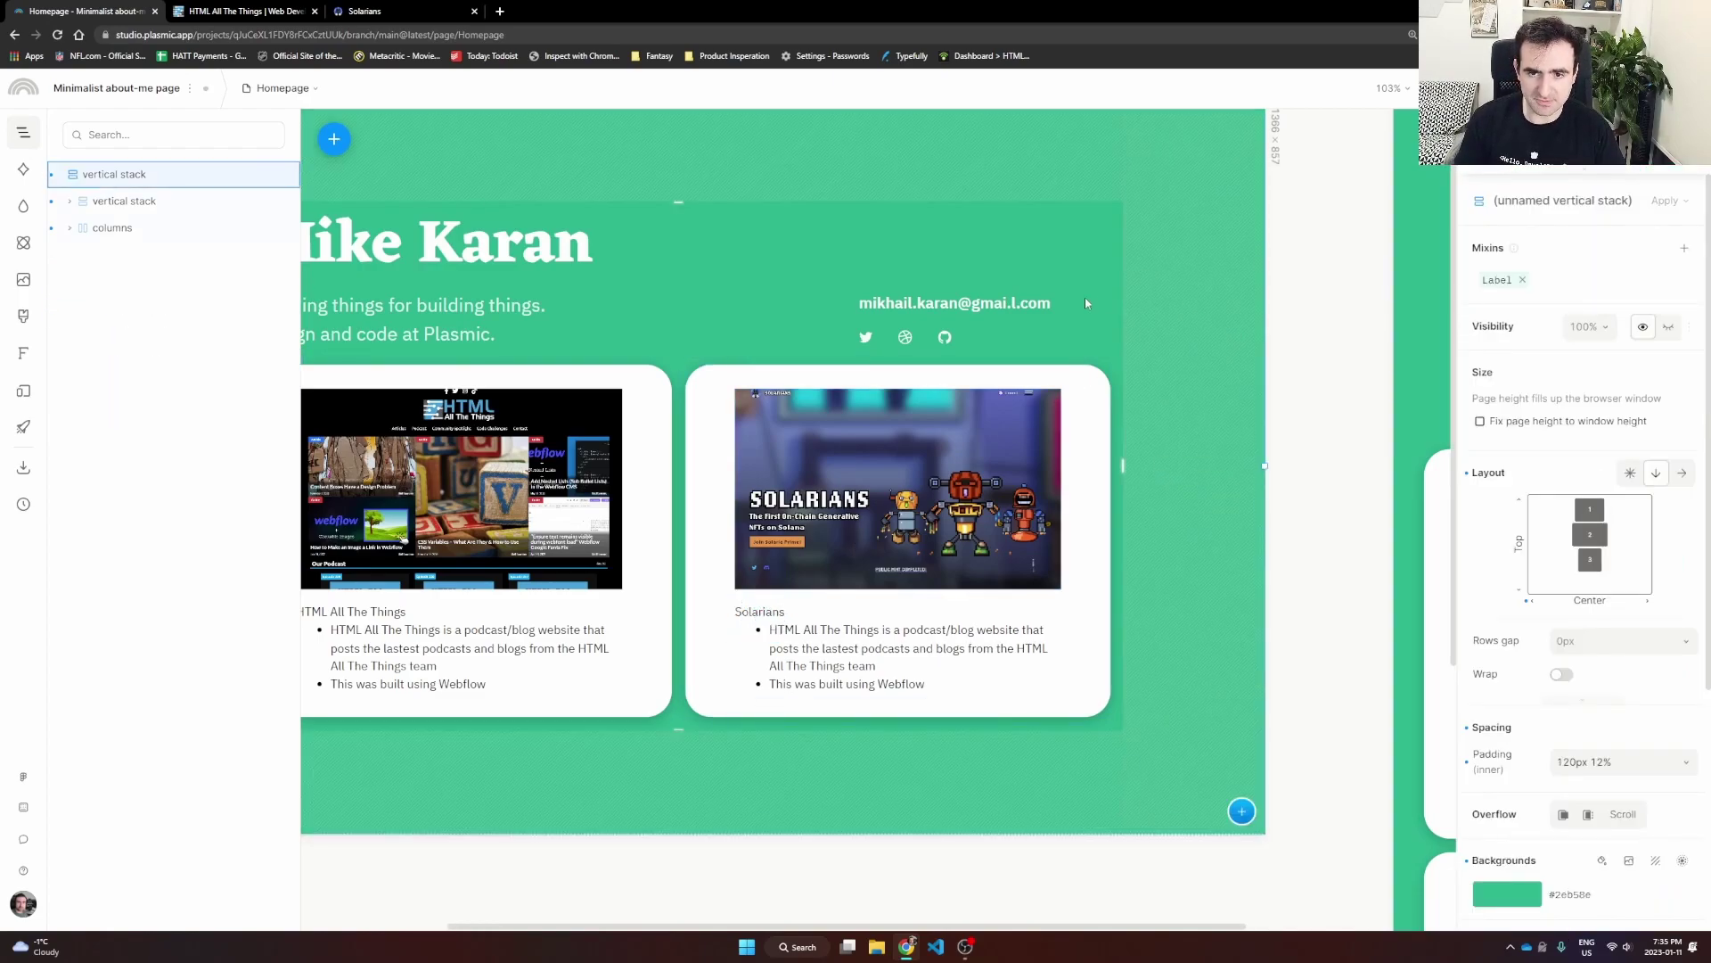
Step: Rewrite the first description bullet to describe the NFT site for the Solarians project
left_click(816, 629)
double_click(816, 629)
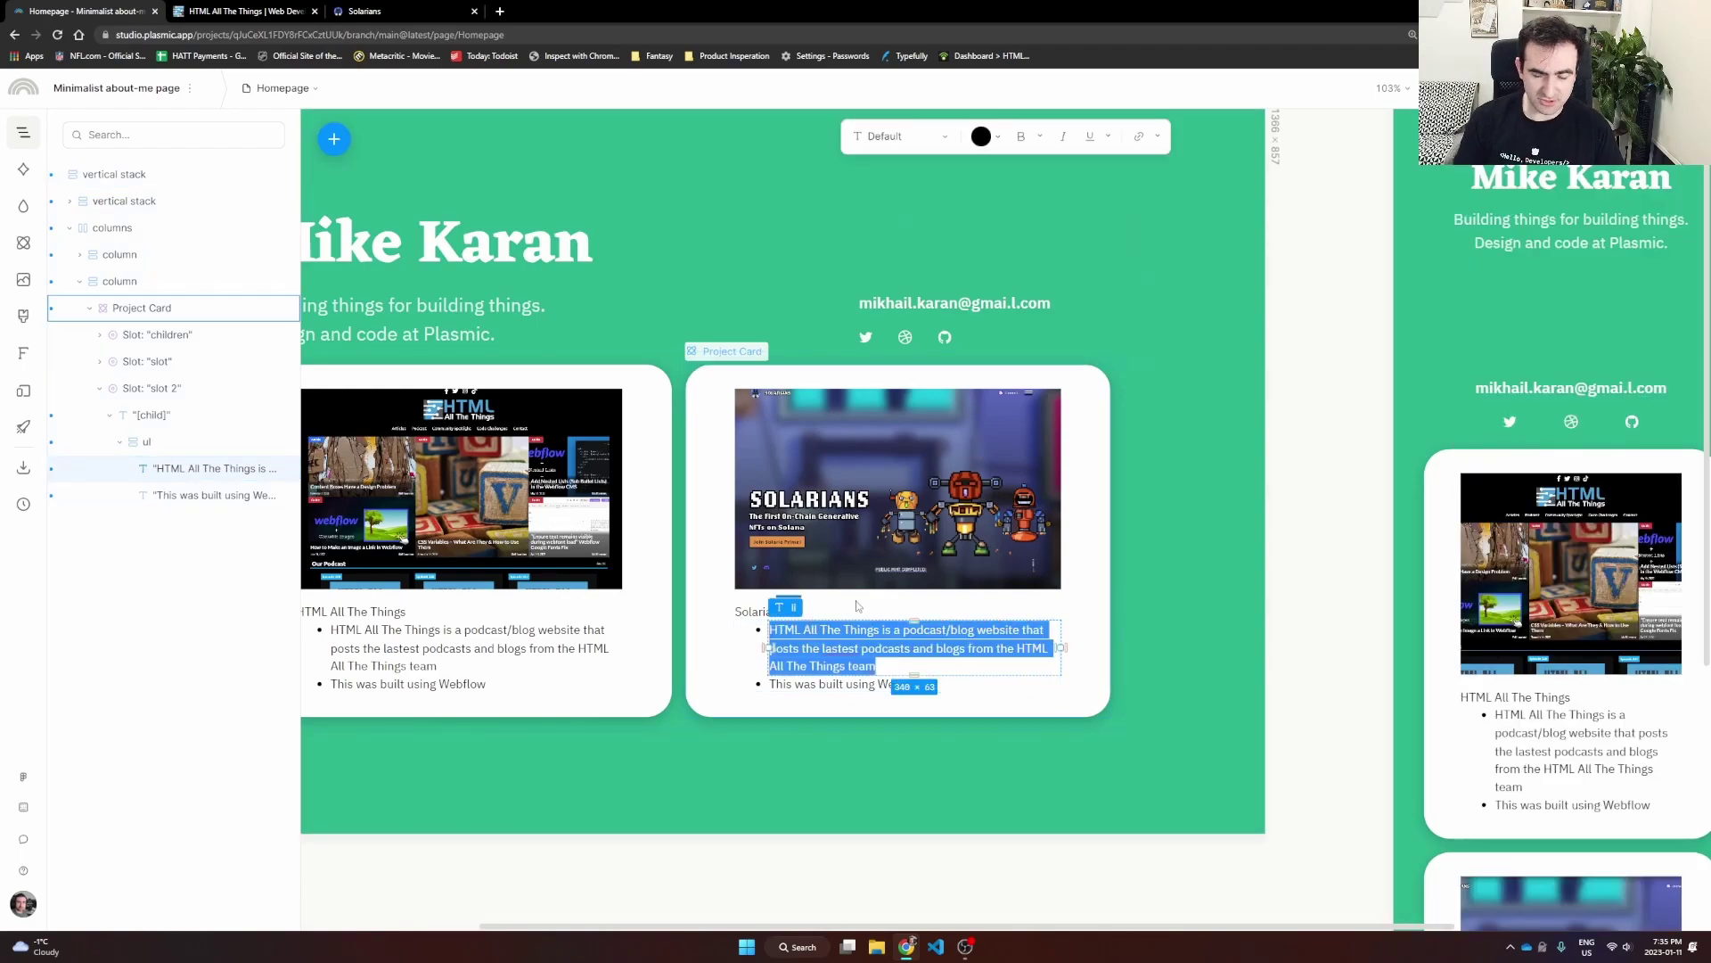
type("Solarians is a NFT w")
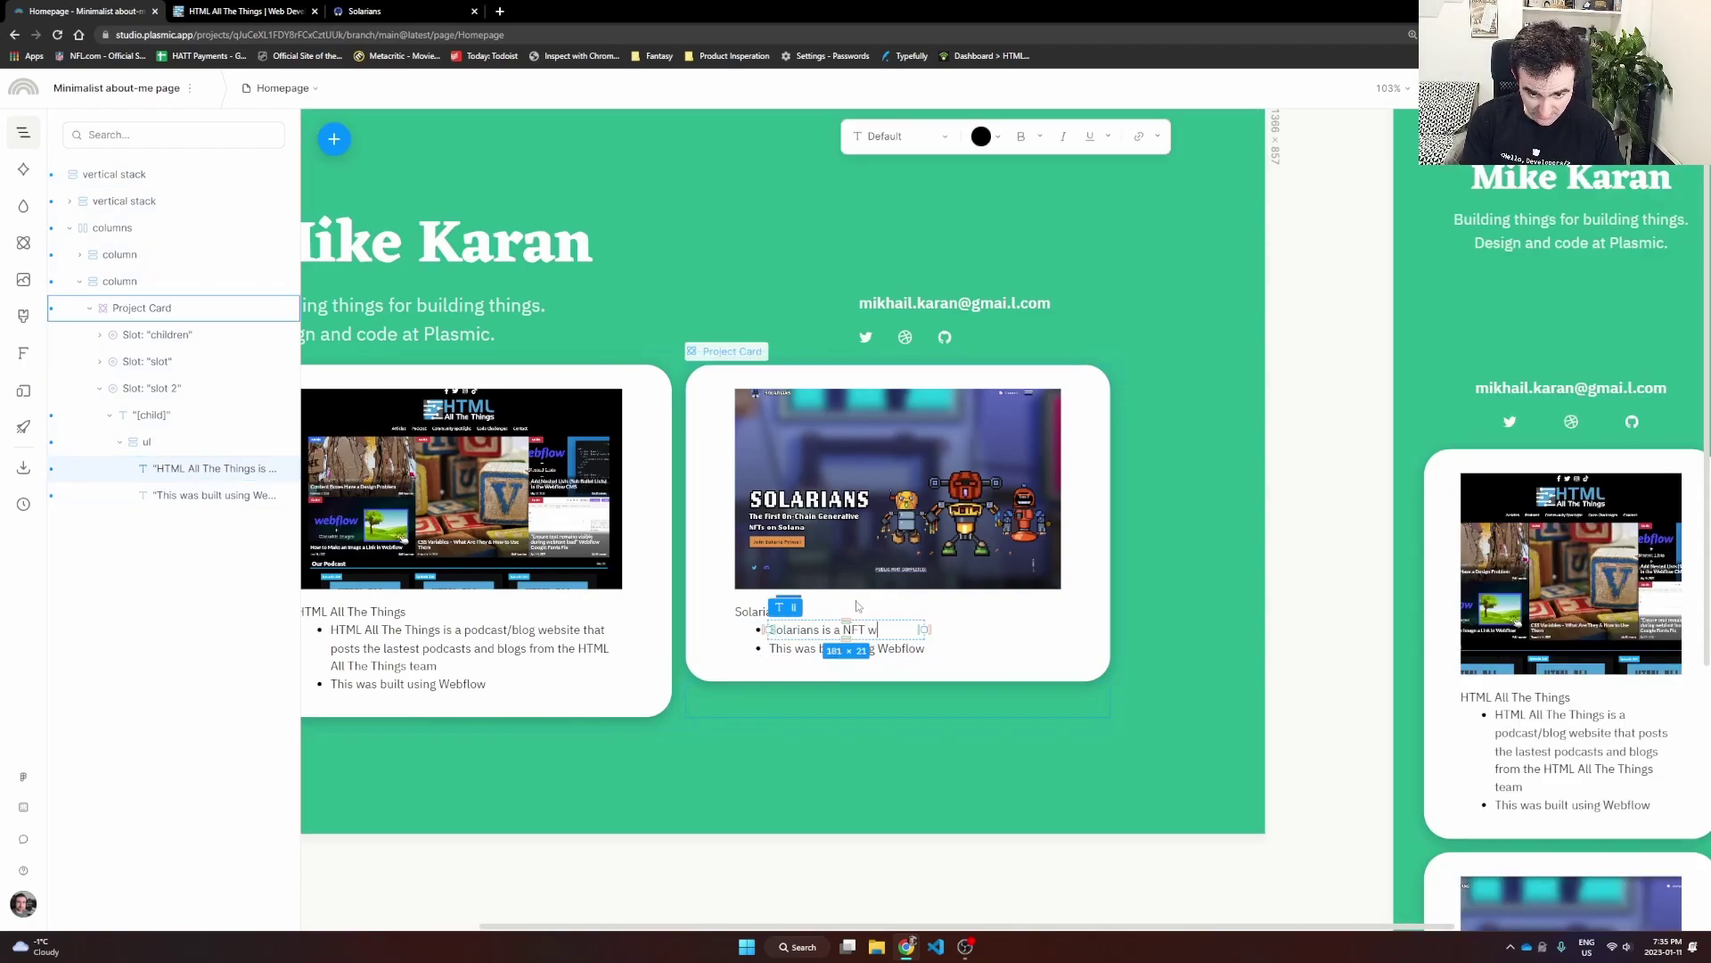
type(" for the SOlaria")
key("BackSpace")
key("BackSpace")
key("BackSpace")
key("BackSpace")
key("BackSpace")
key("BackSpace")
key("BackSpace")
type("Solarians project")
Step: Change the second bullet to 'SvelteKit + Solana Web3 libraries'
left_click(809, 648)
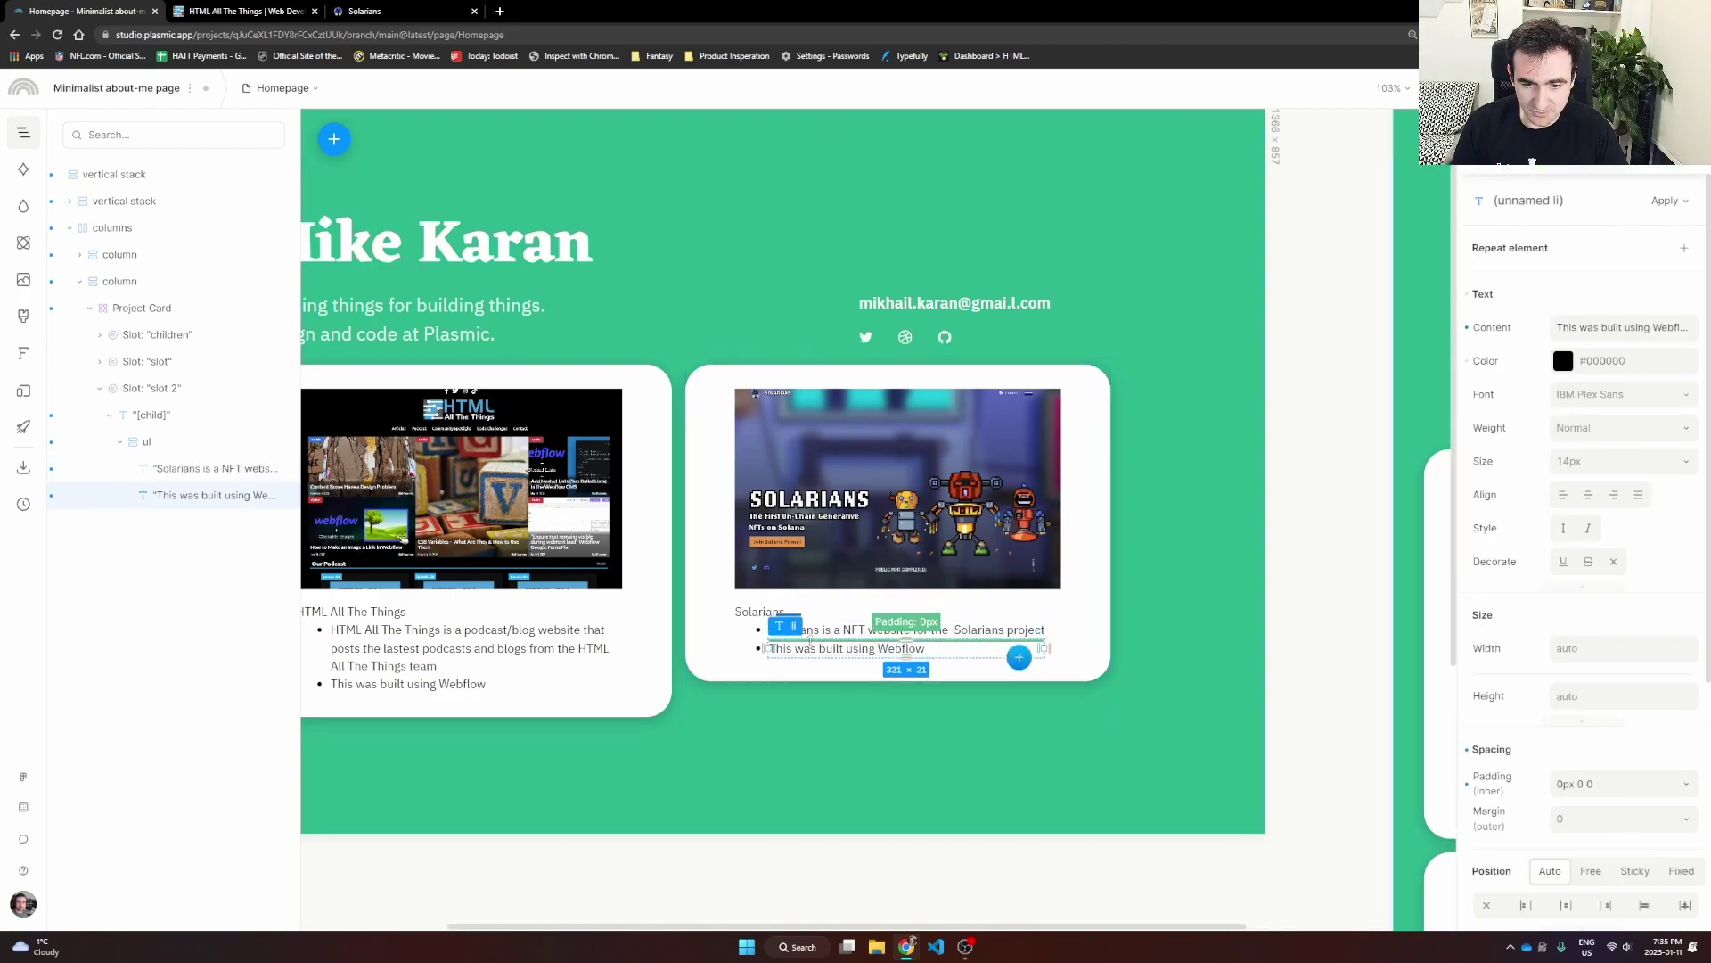
double_click(822, 648)
key("BackSpace")
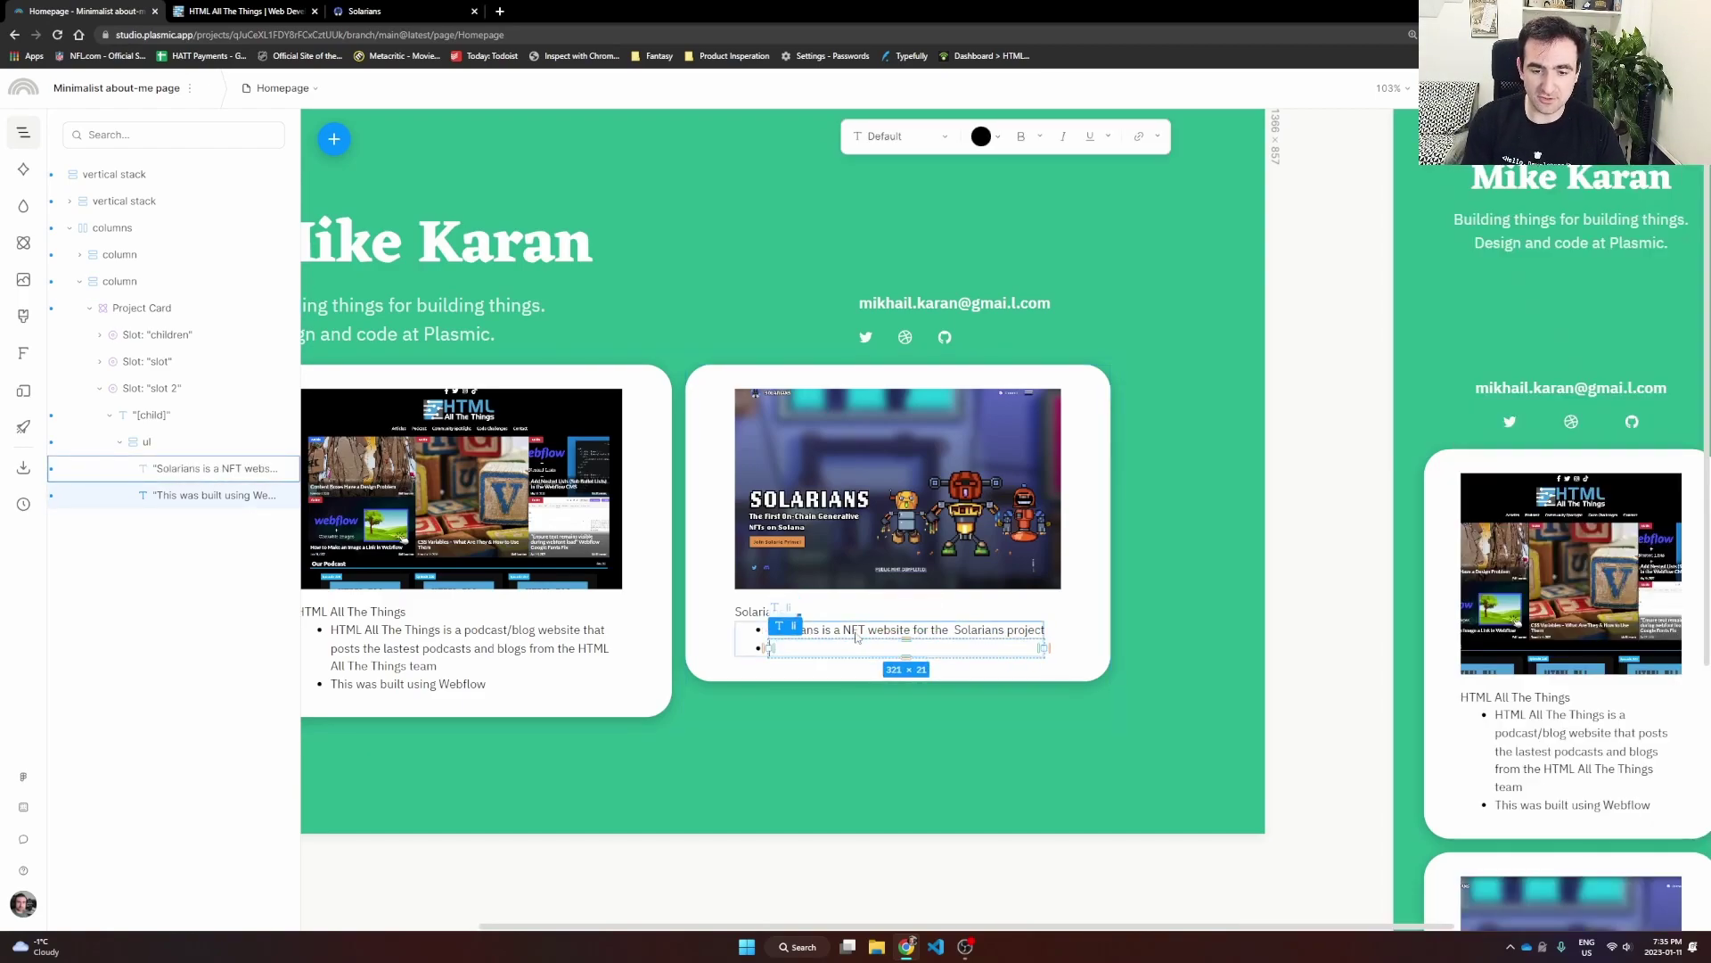
type("SvelteKit + Solana Web3 libraries")
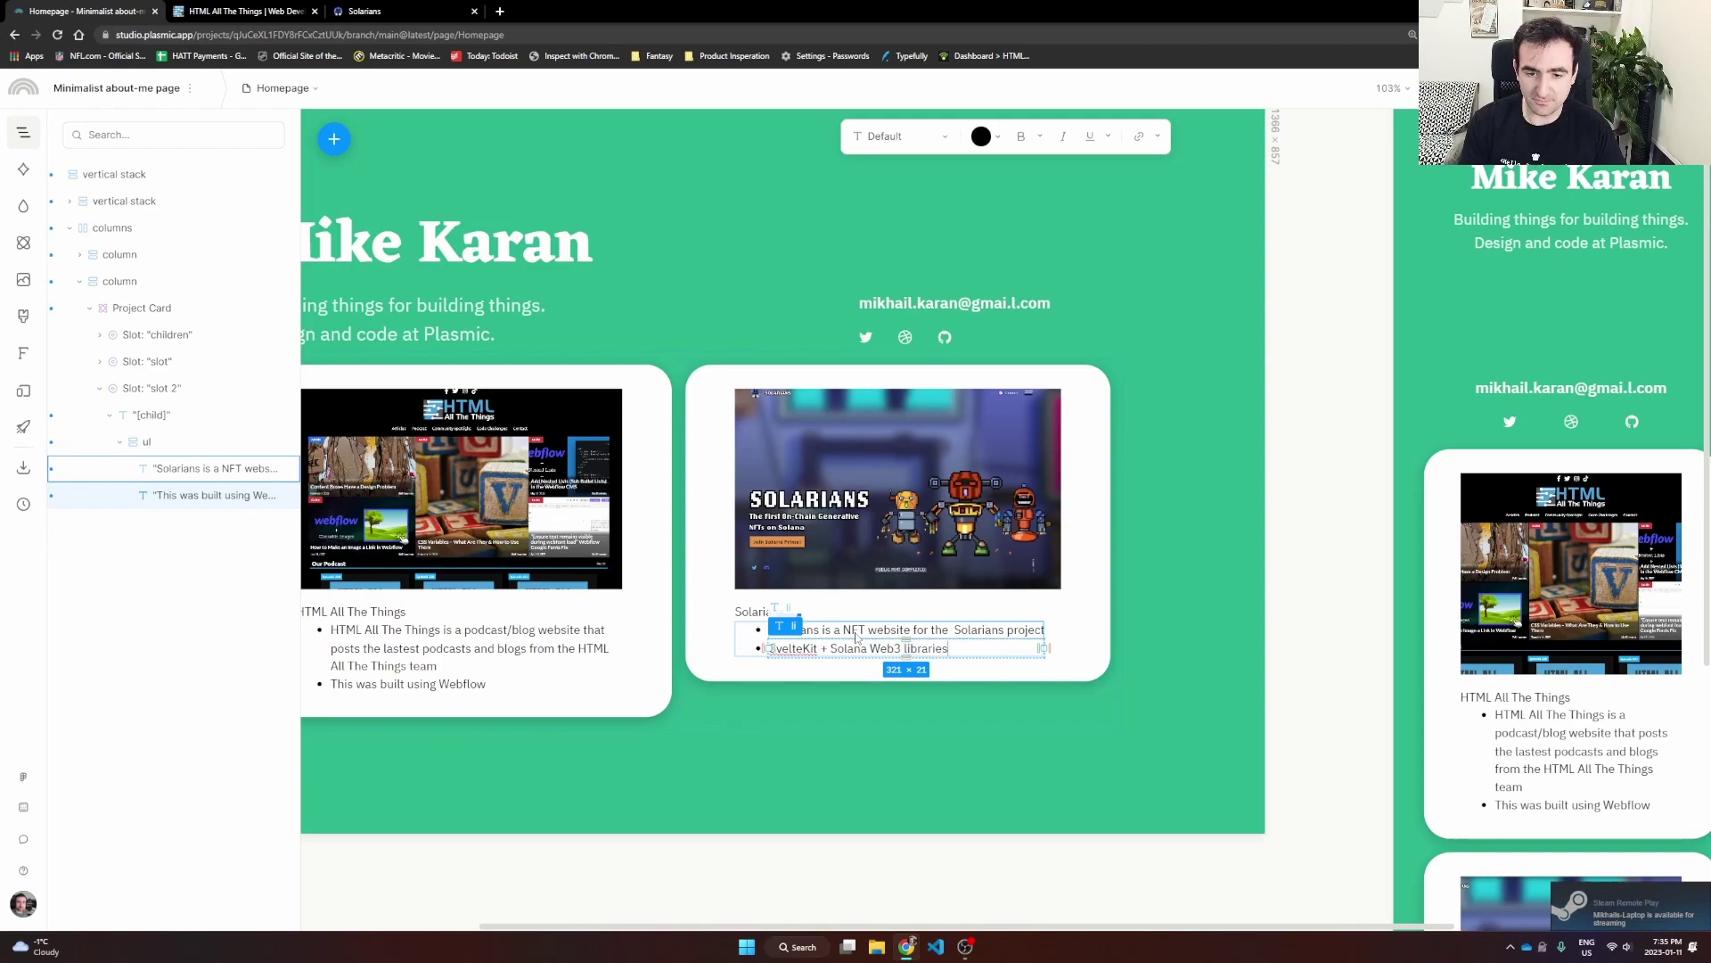
left_click(772, 627)
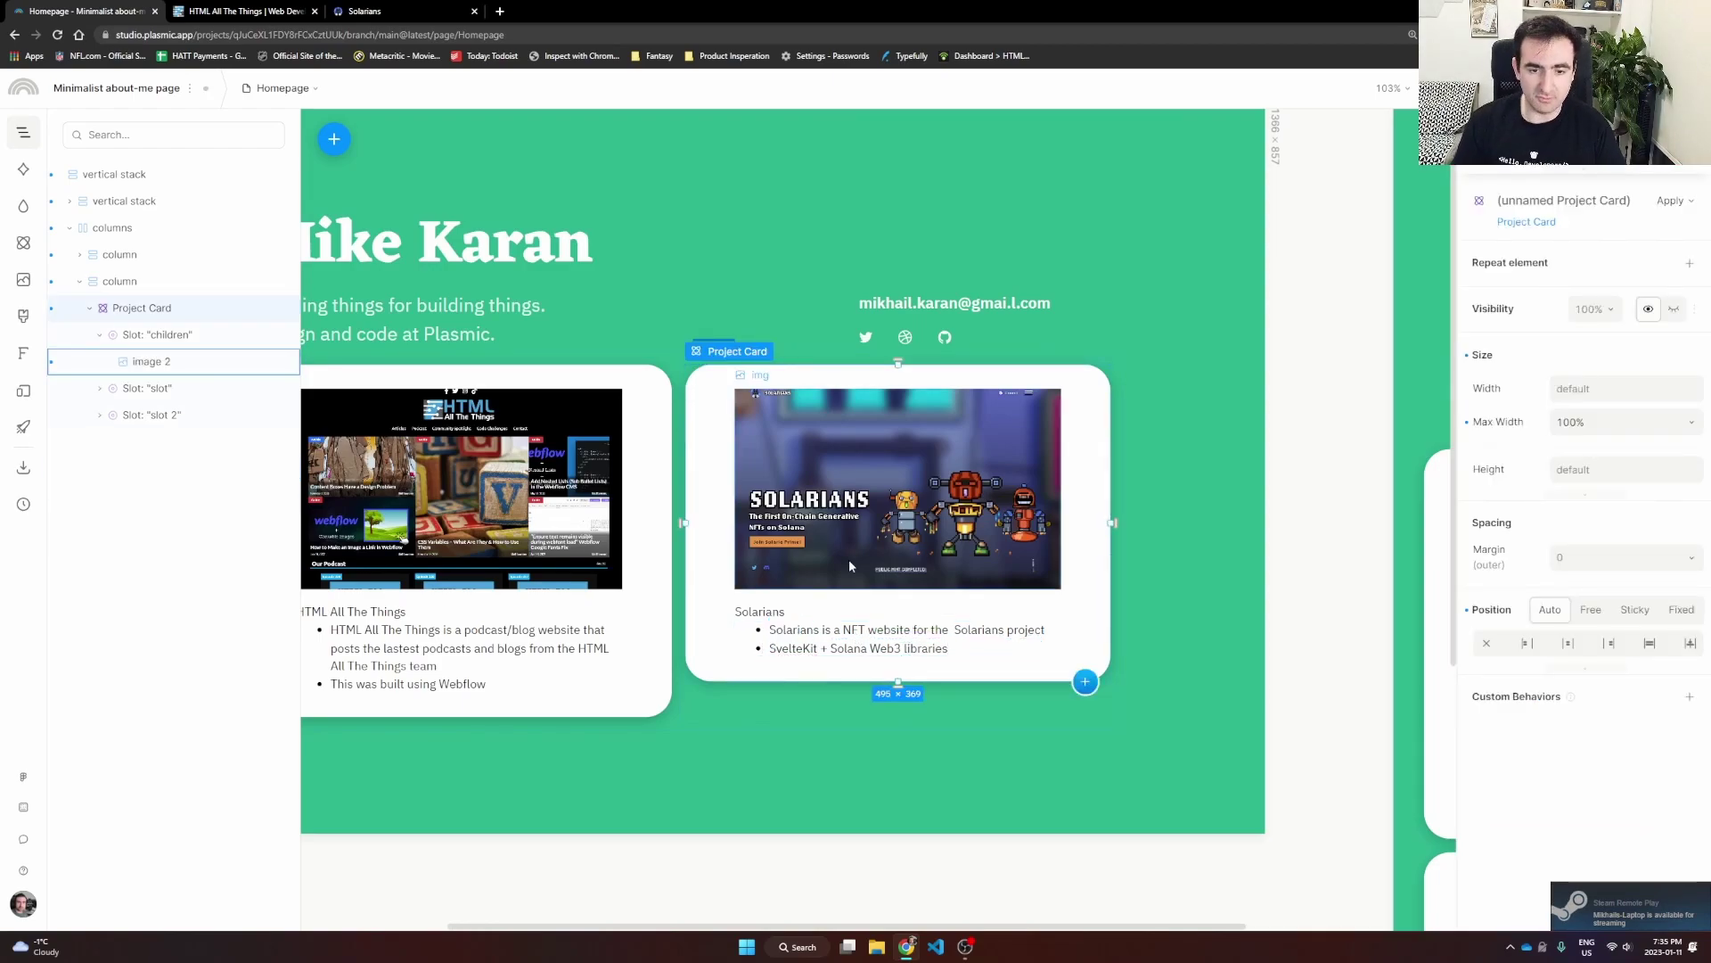
scroll(772, 627, "down", 5)
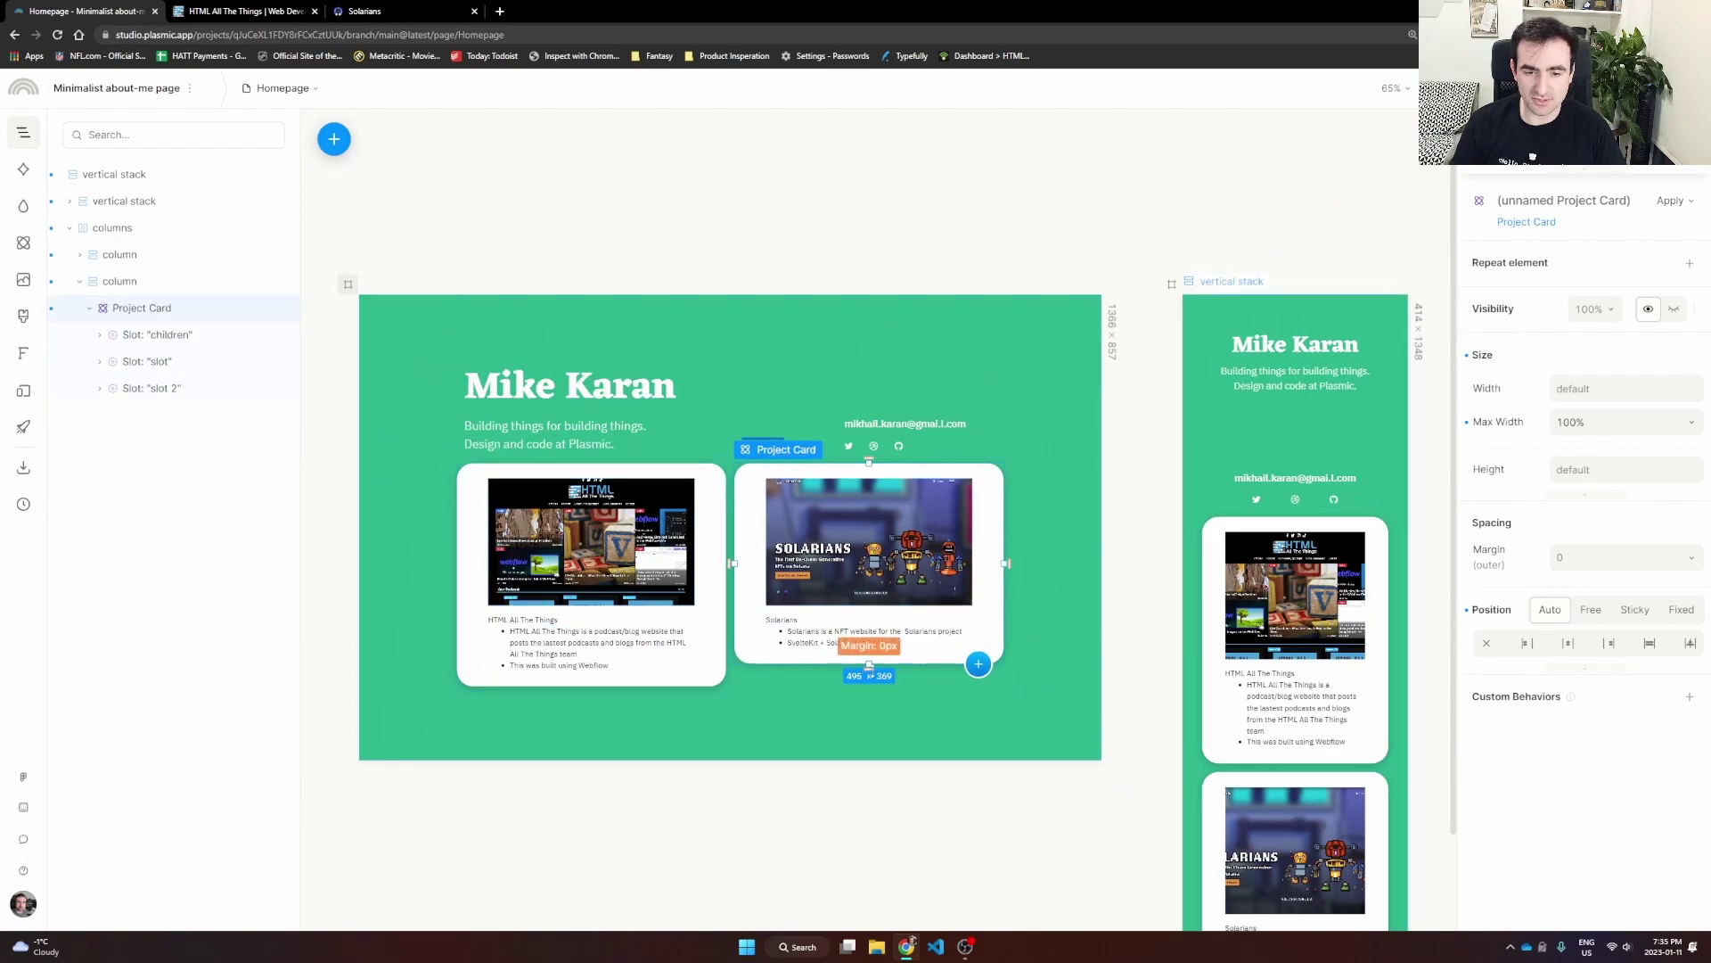
left_click(806, 743)
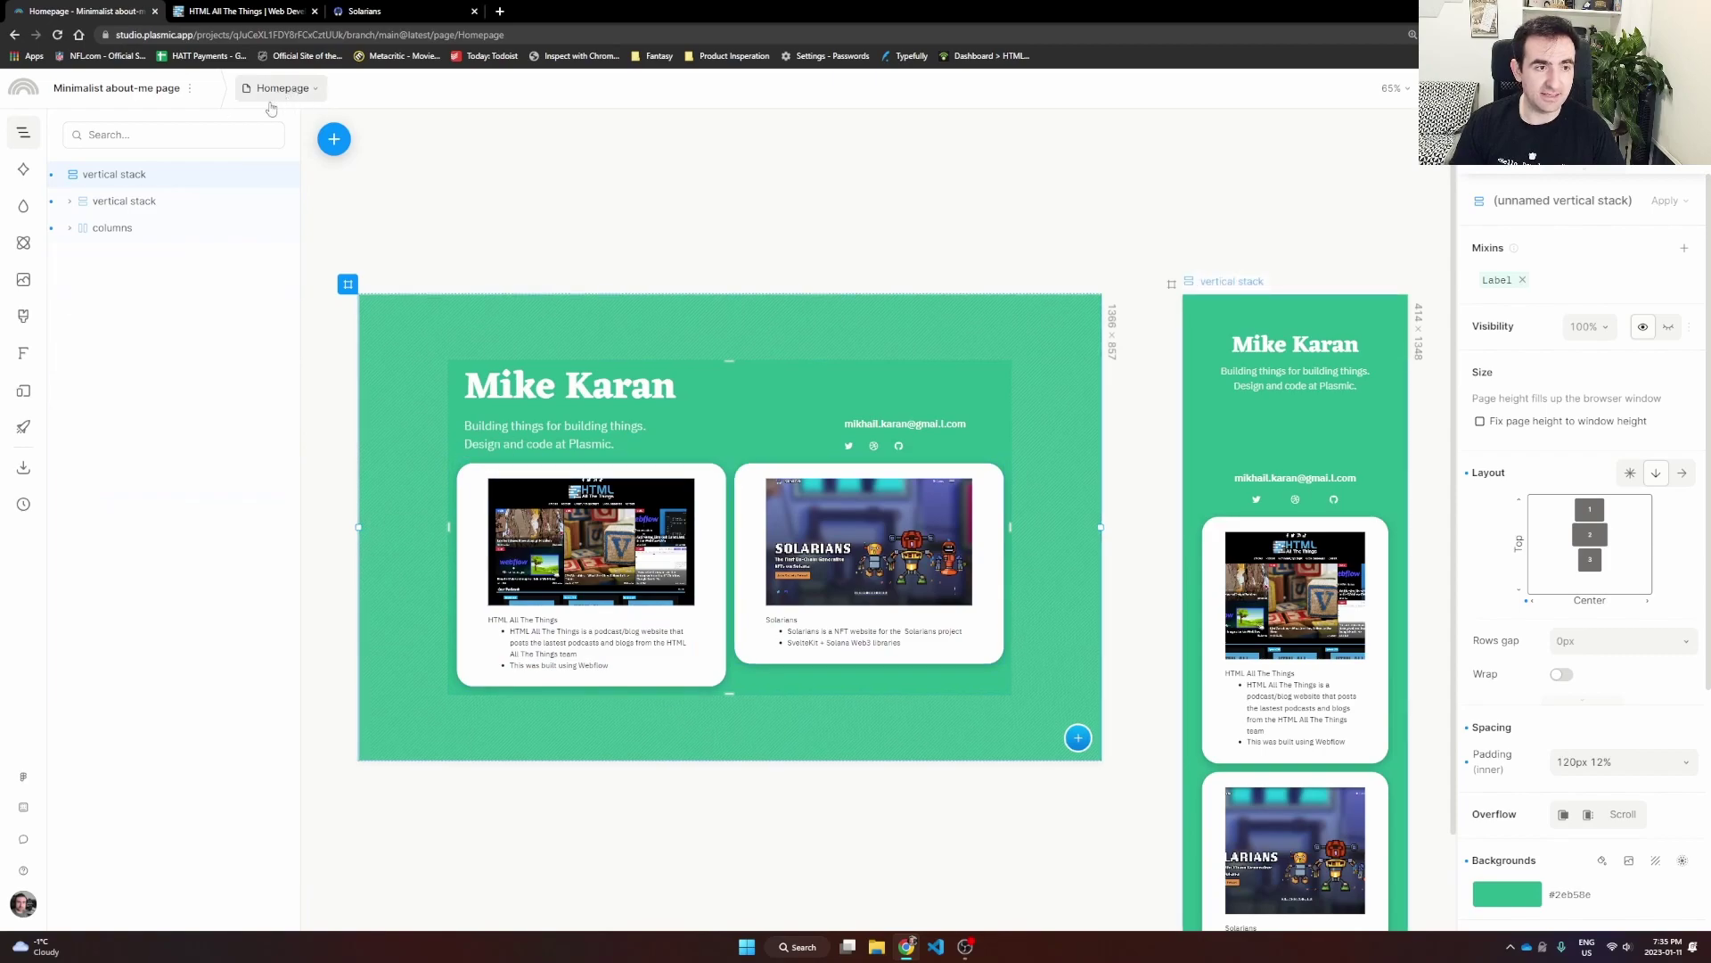
Step: In the Project Card component, give the link wrapper a fixed height of 450px
left_click(297, 93)
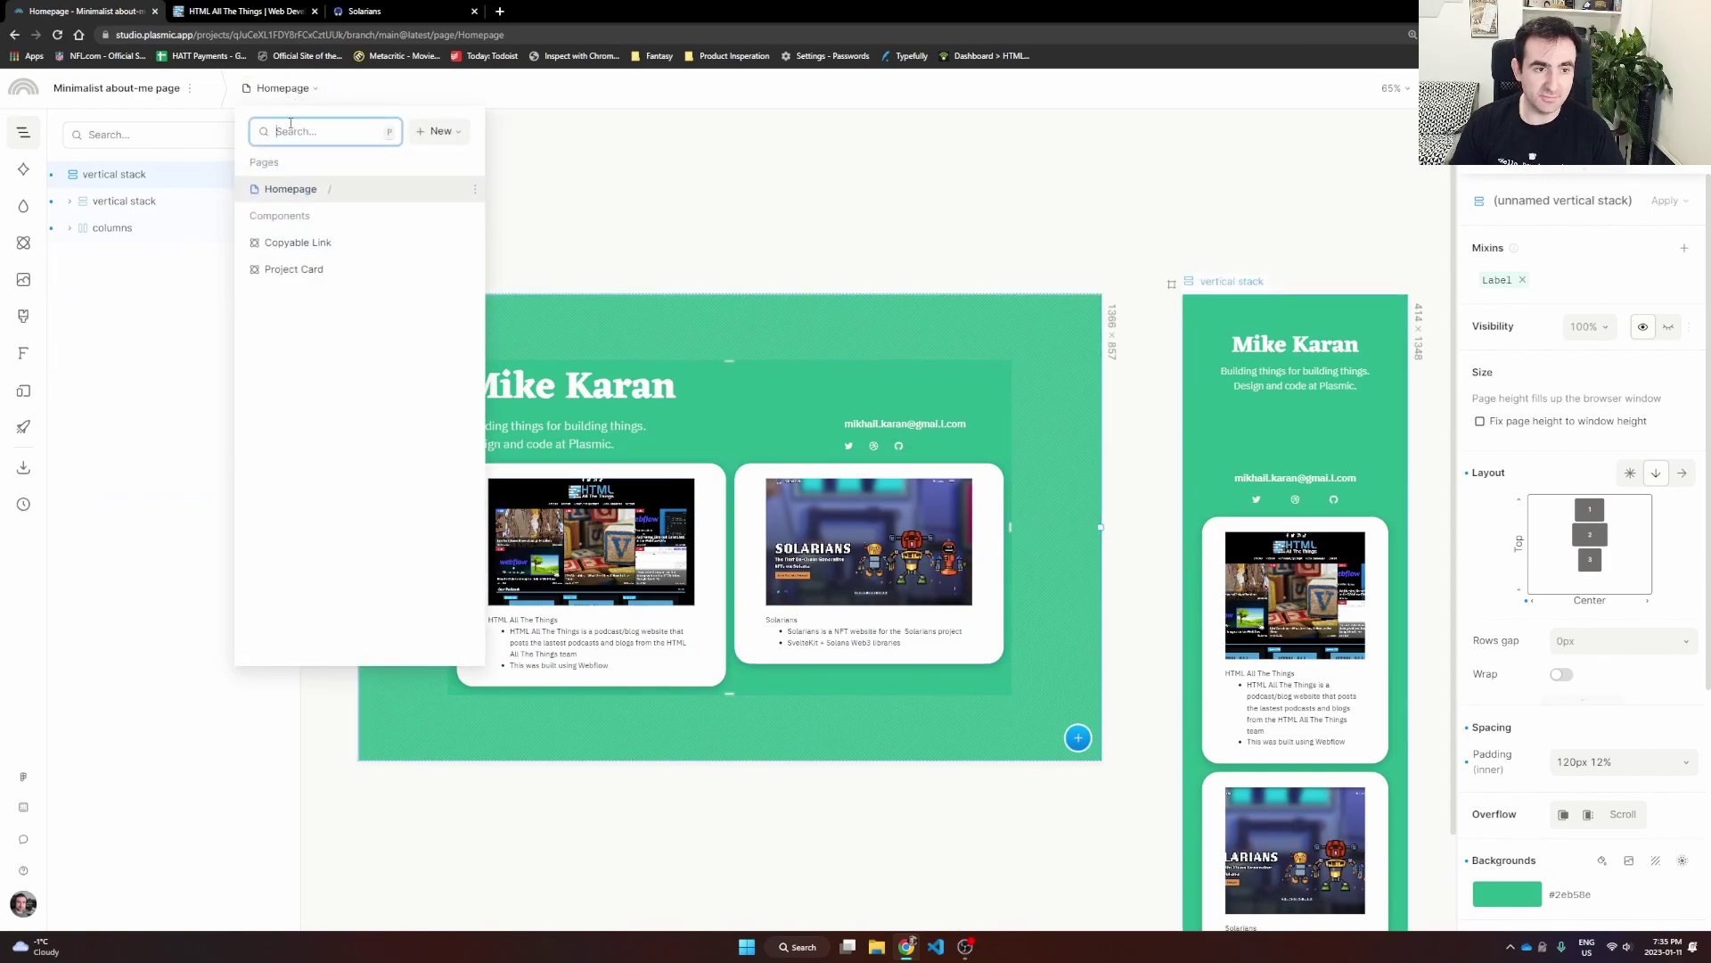
left_click(297, 271)
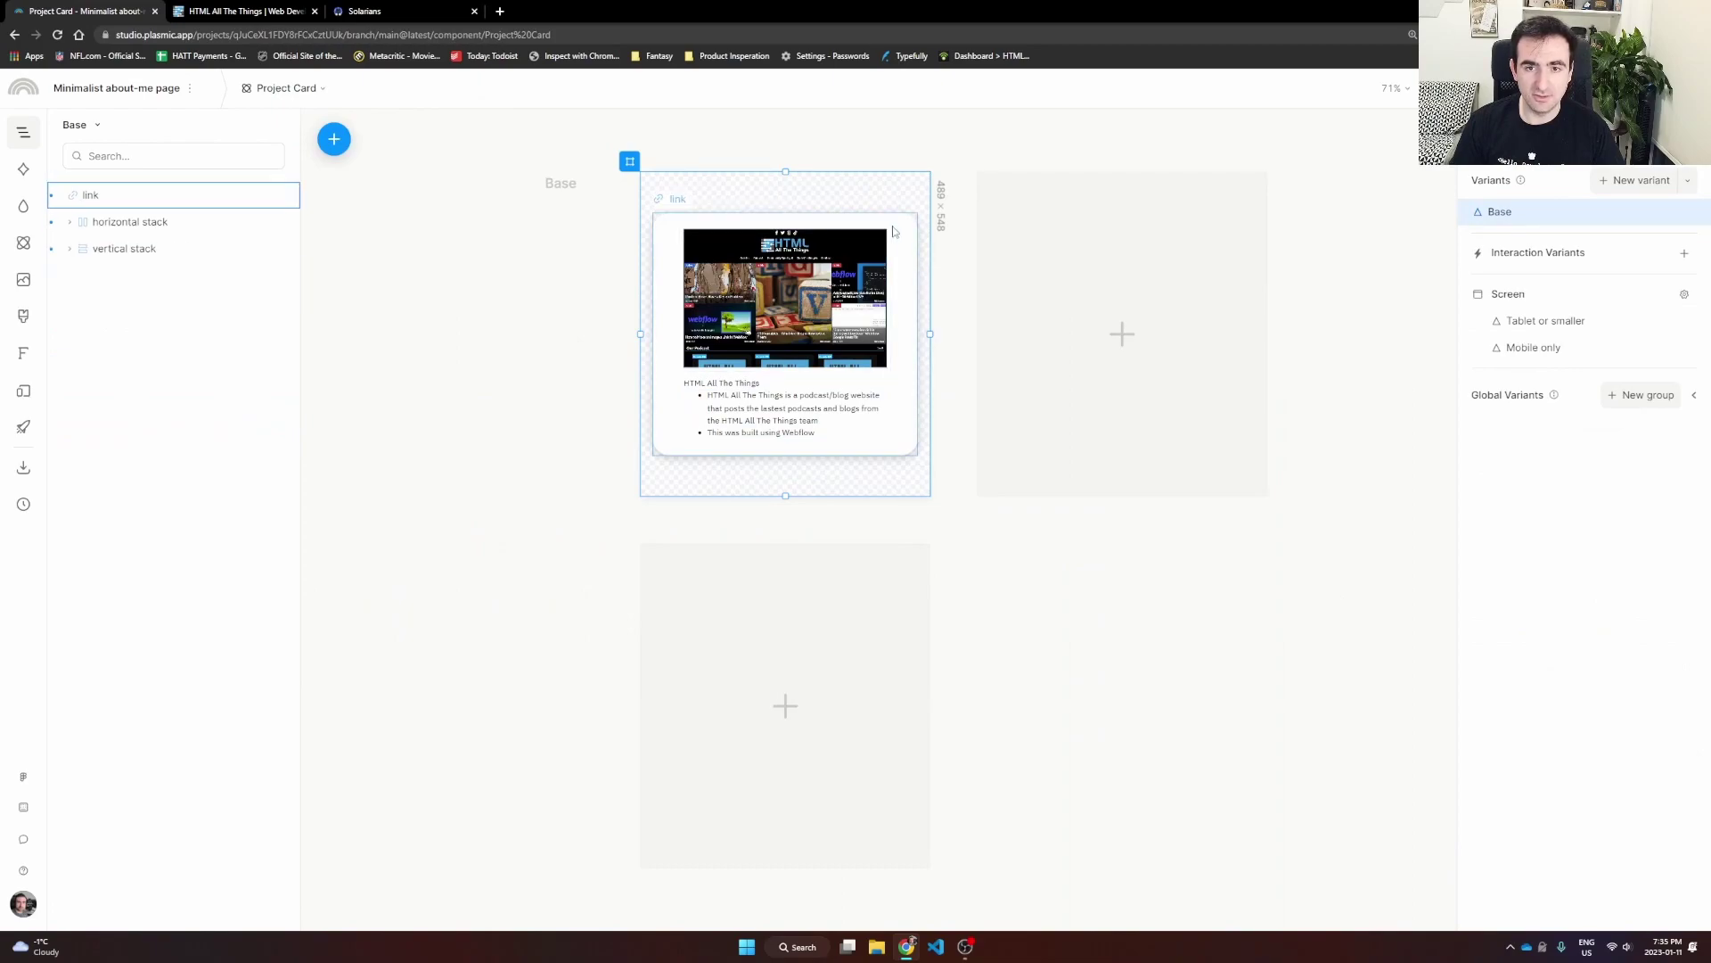
left_click(138, 196)
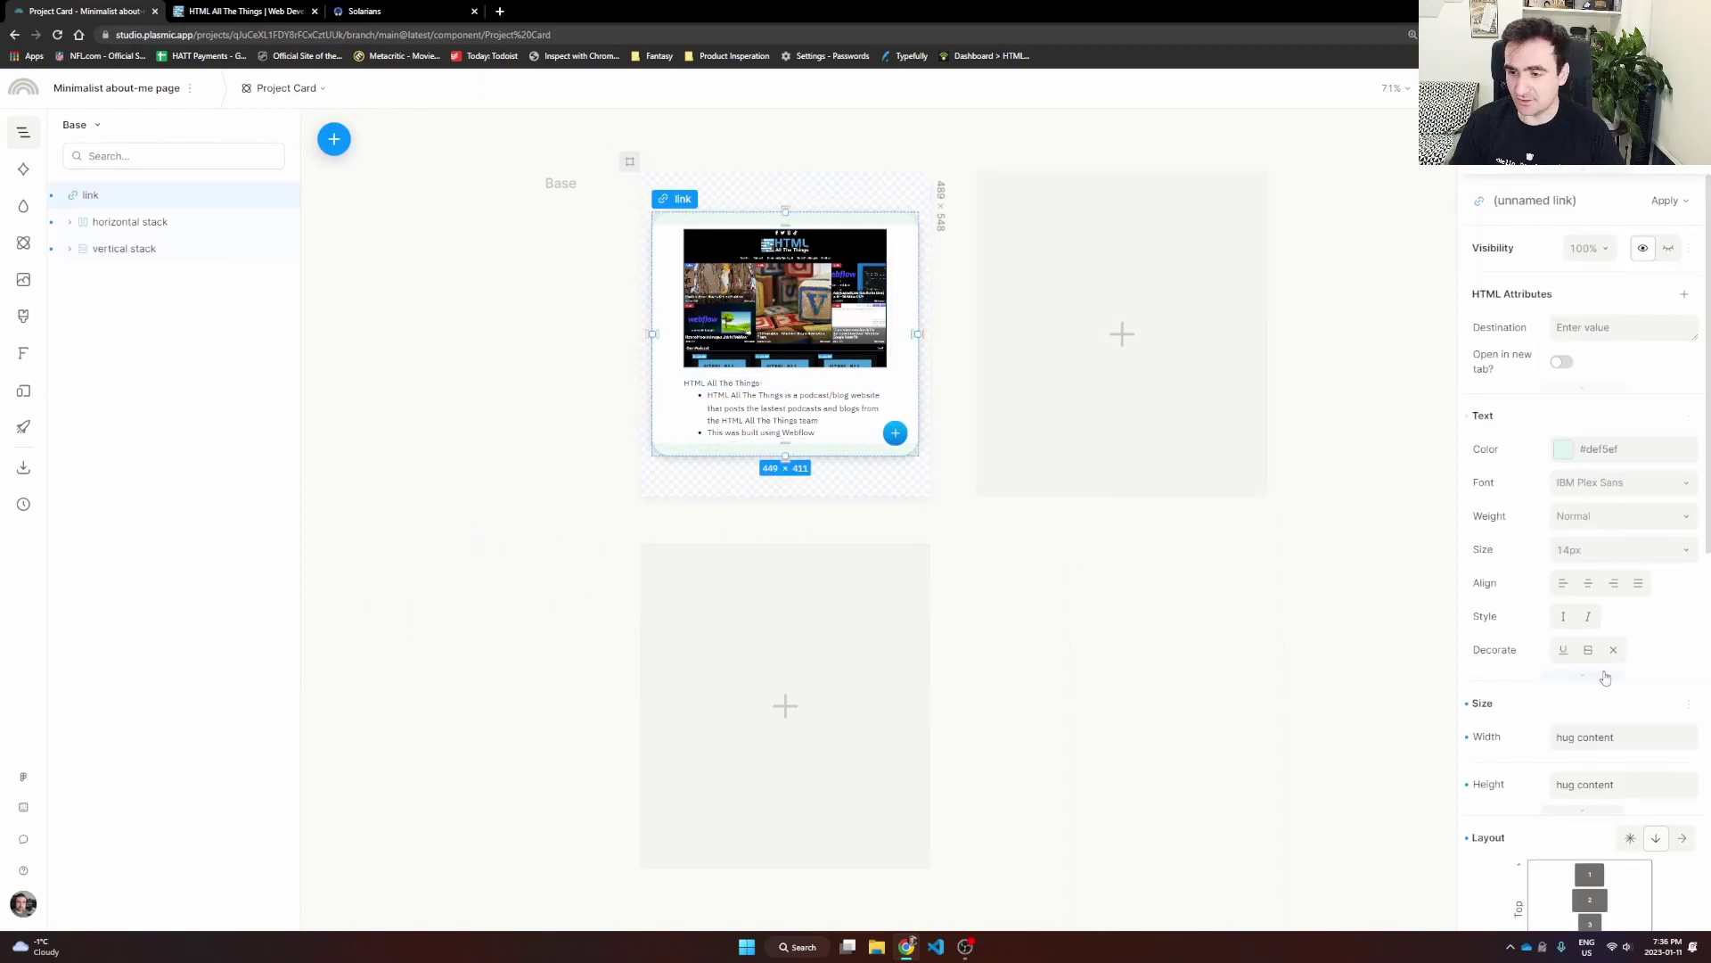
scroll(1600, 686, "down", 3)
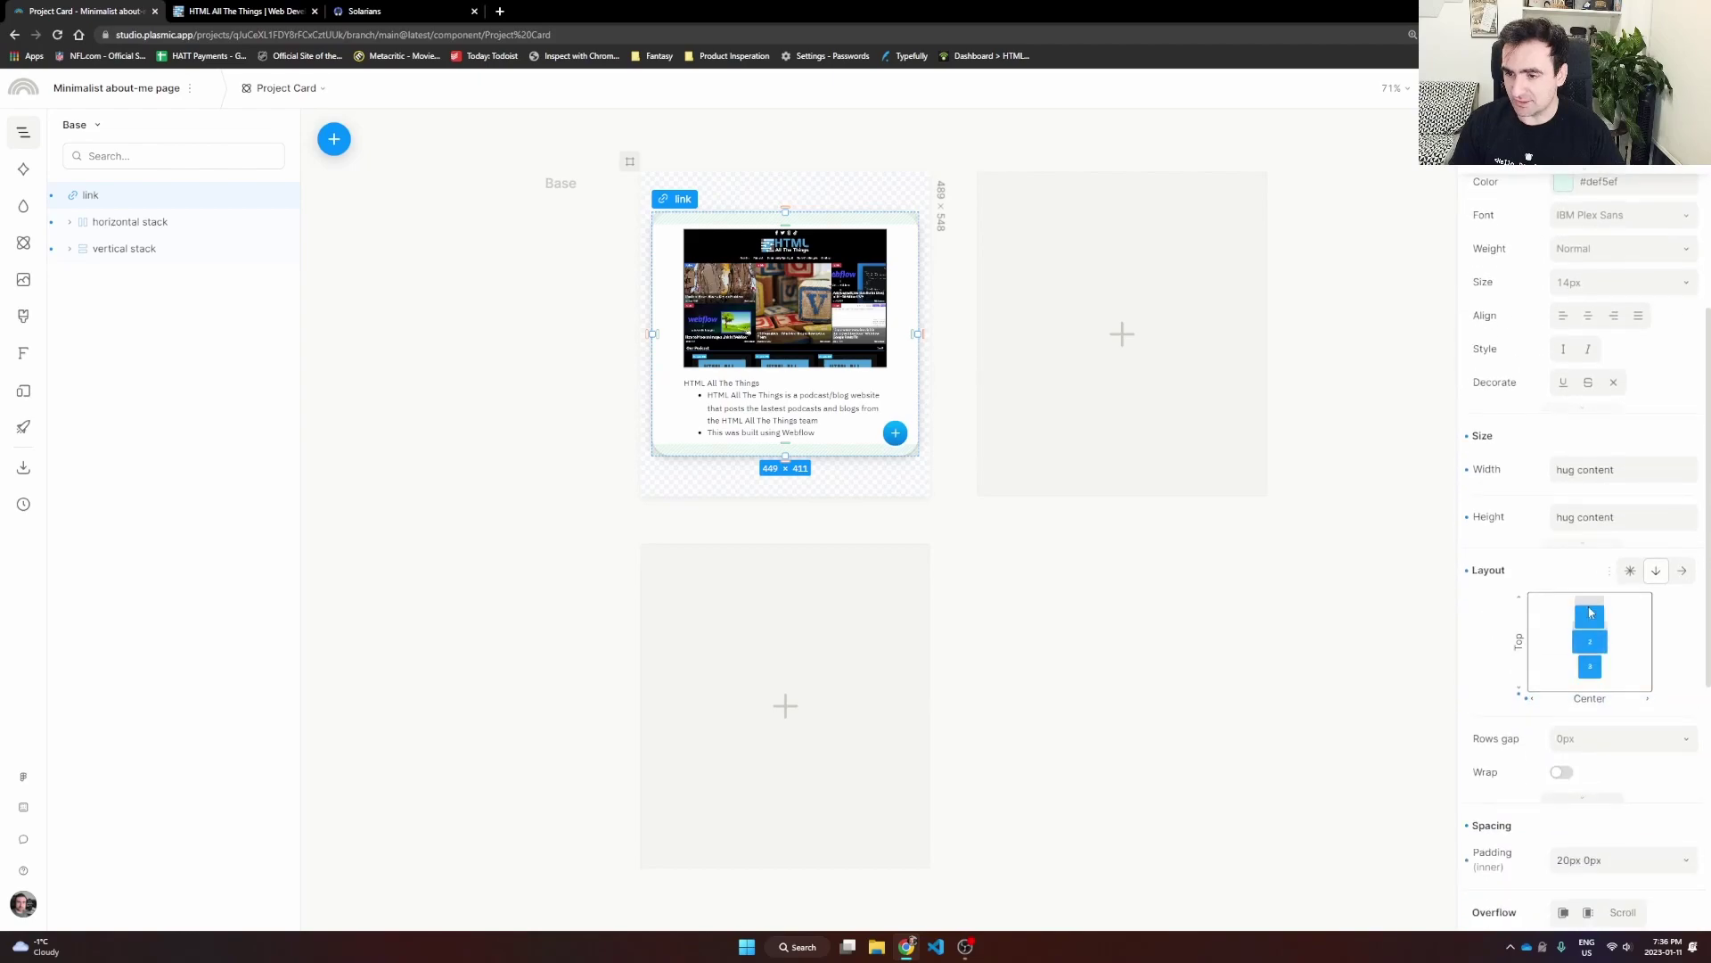
left_click(1629, 516)
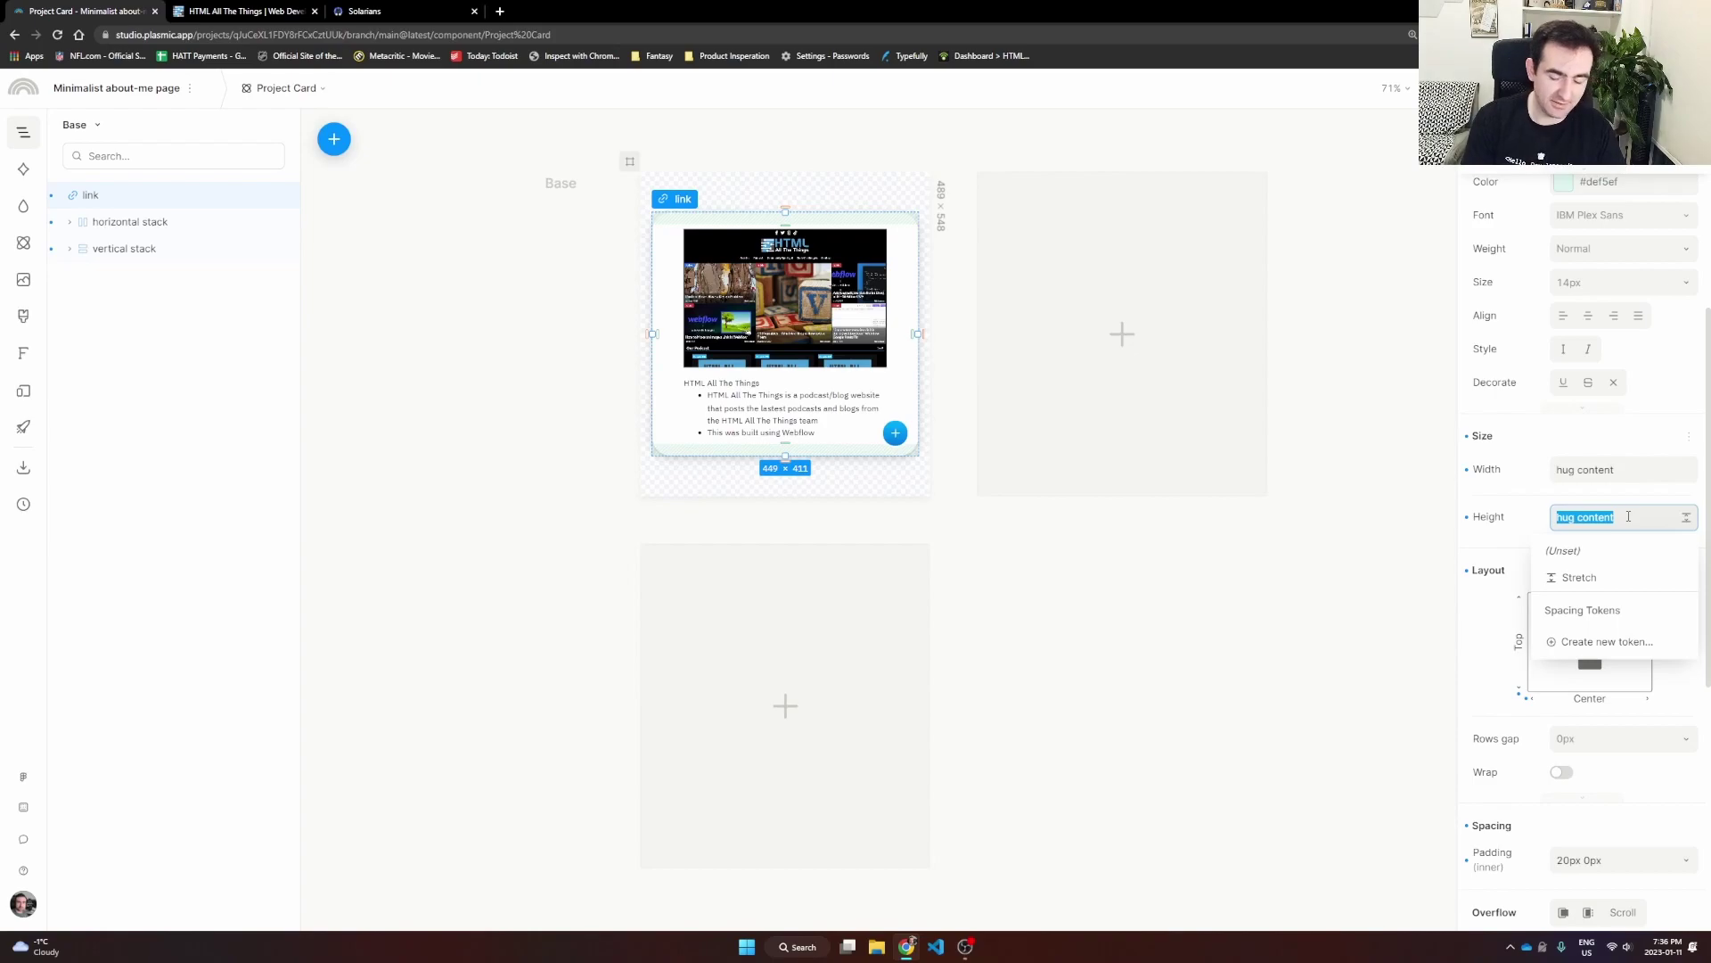
type("300")
key("Return")
left_click(1629, 516)
type("45")
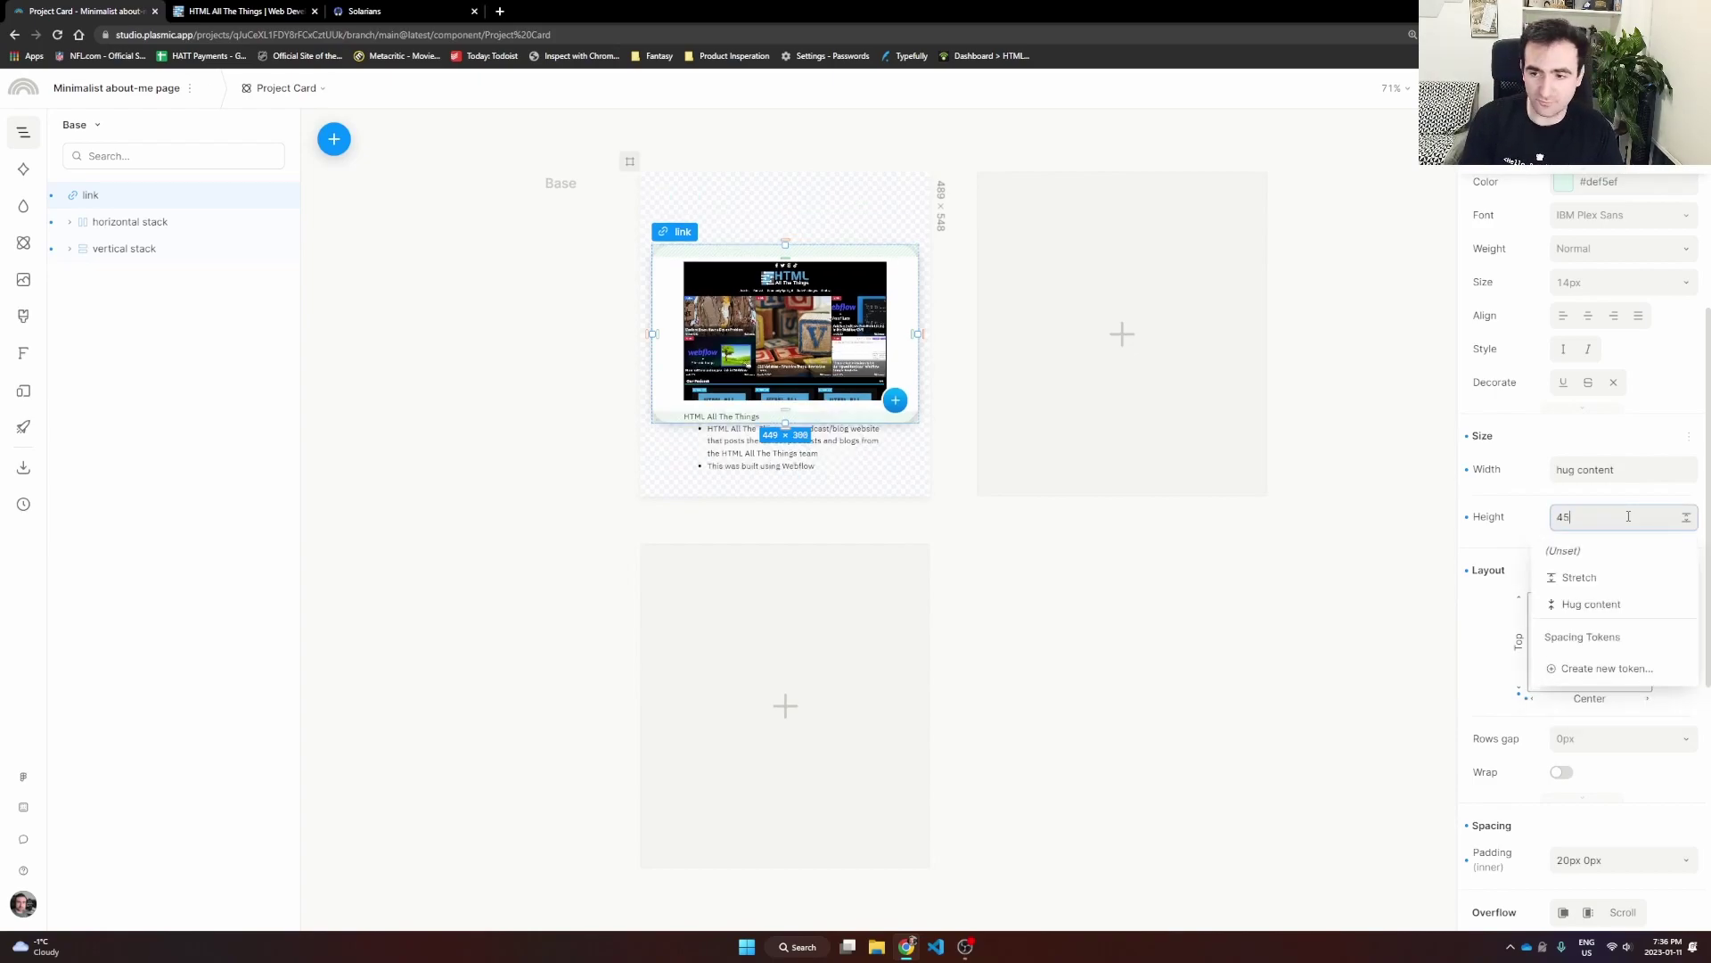
type("0px")
key("Return")
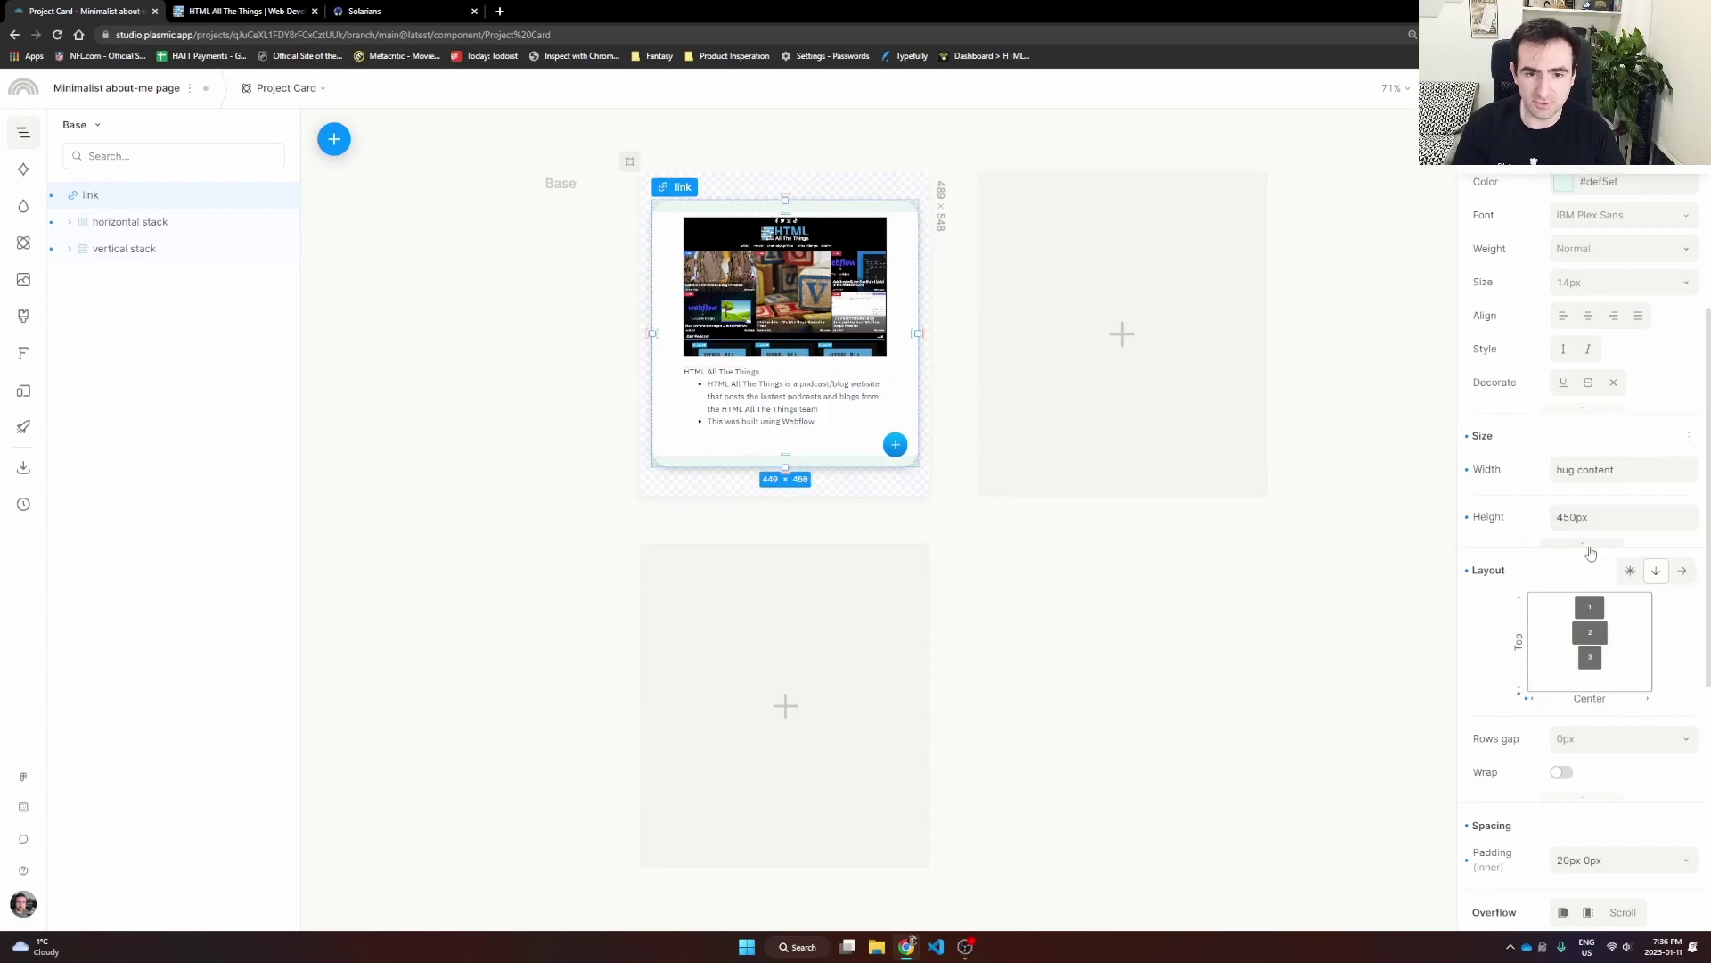
Step: Select the image inside the card, then clear the selection
left_click(1145, 562)
left_click(767, 359)
key("Escape")
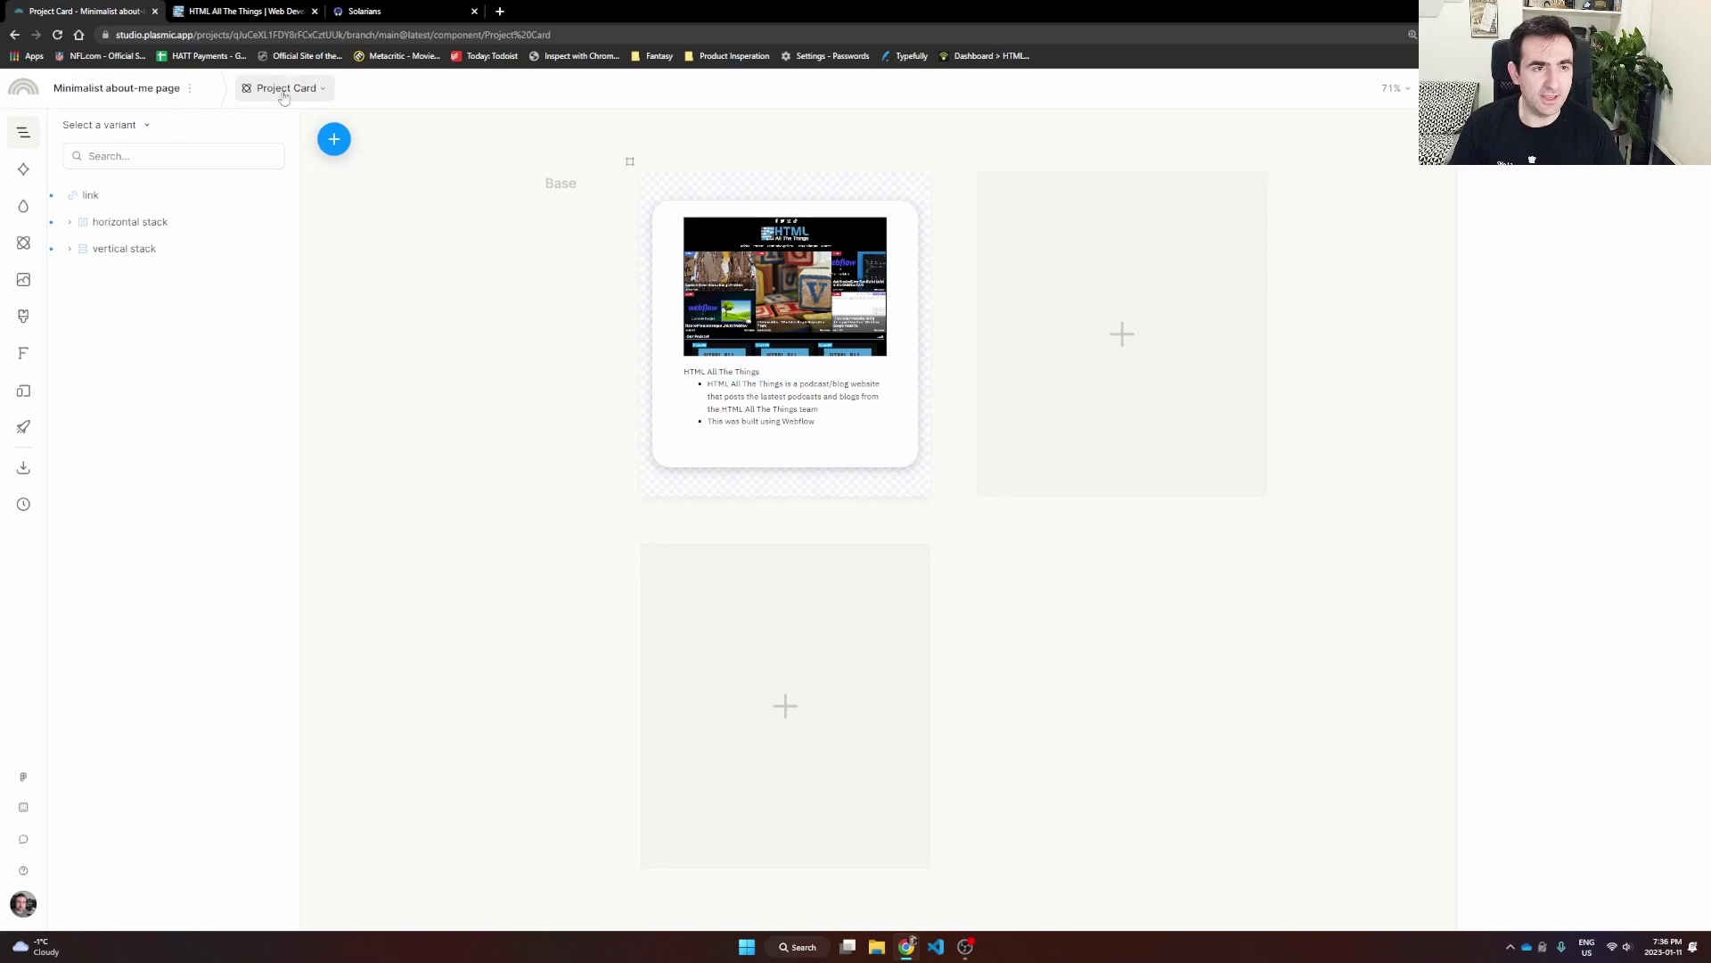
left_click(290, 94)
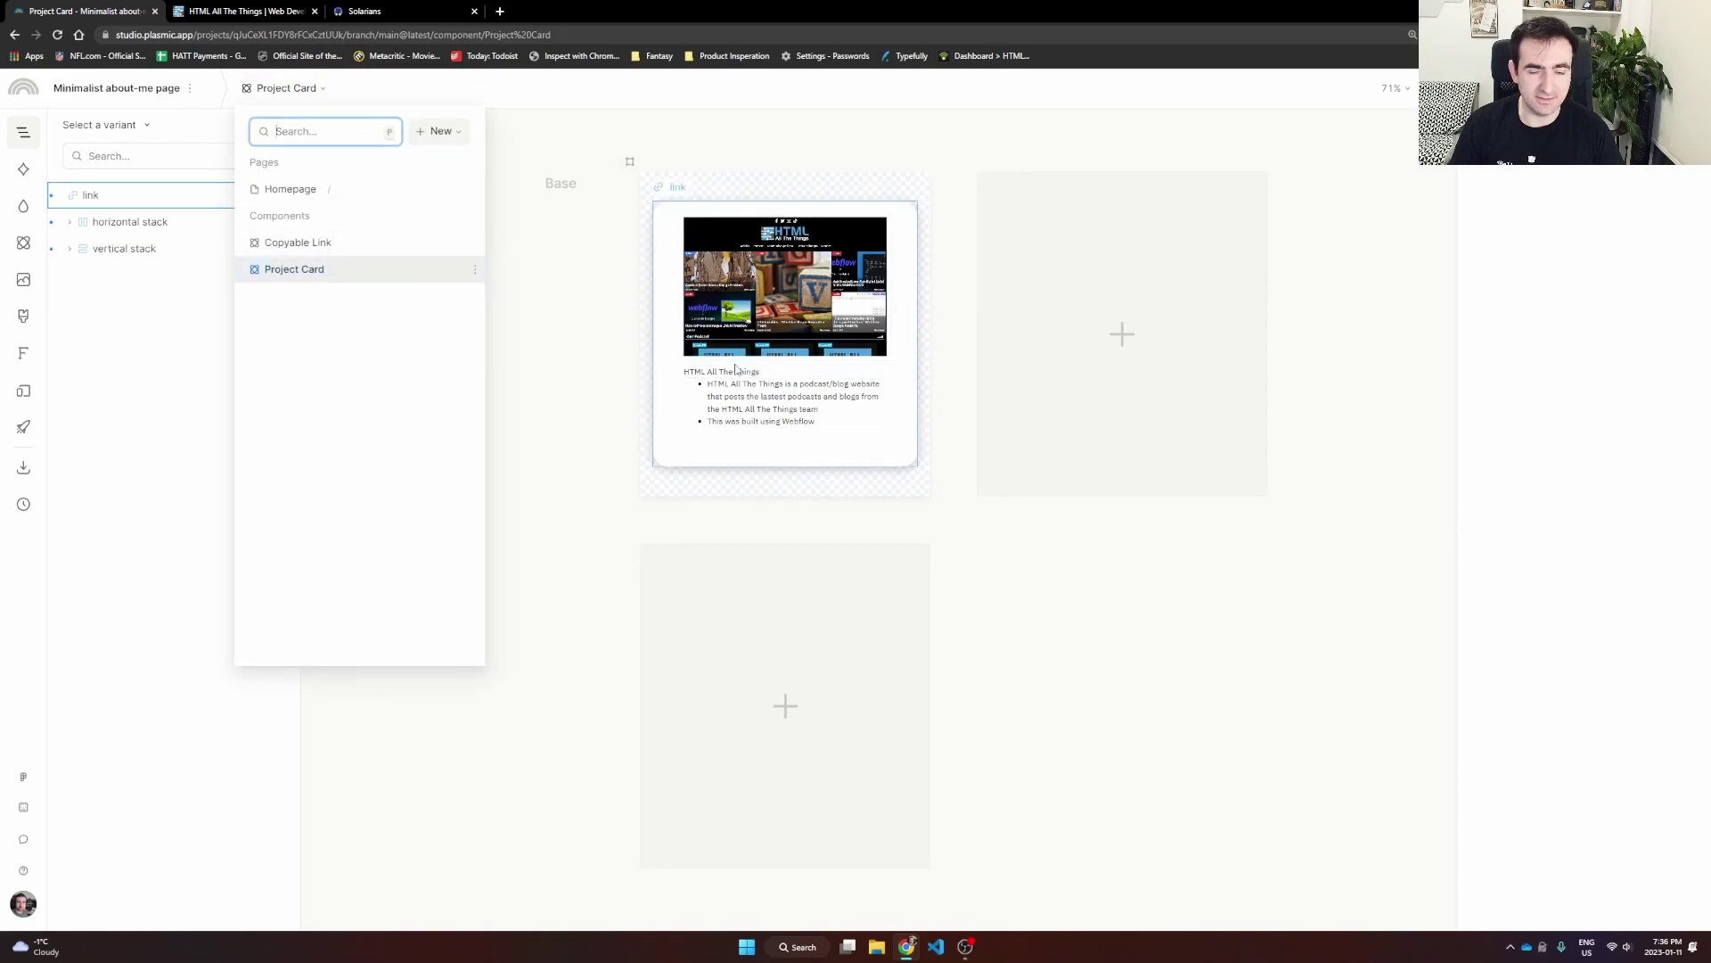
left_click(298, 194)
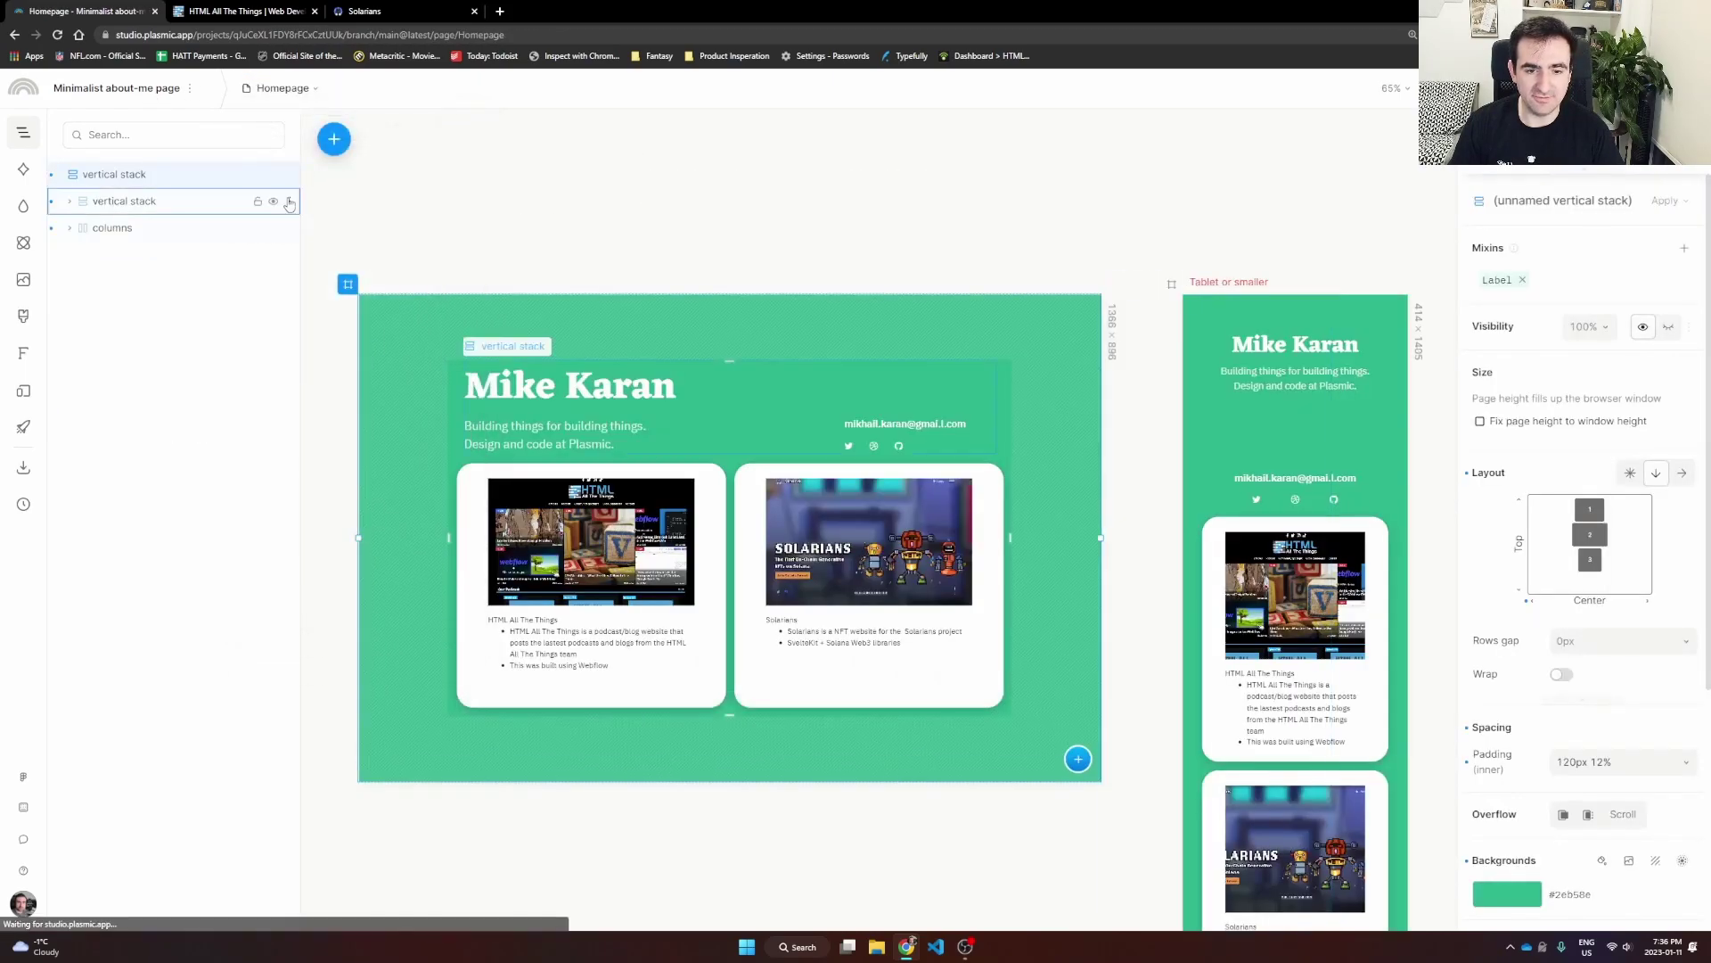
left_click(873, 257)
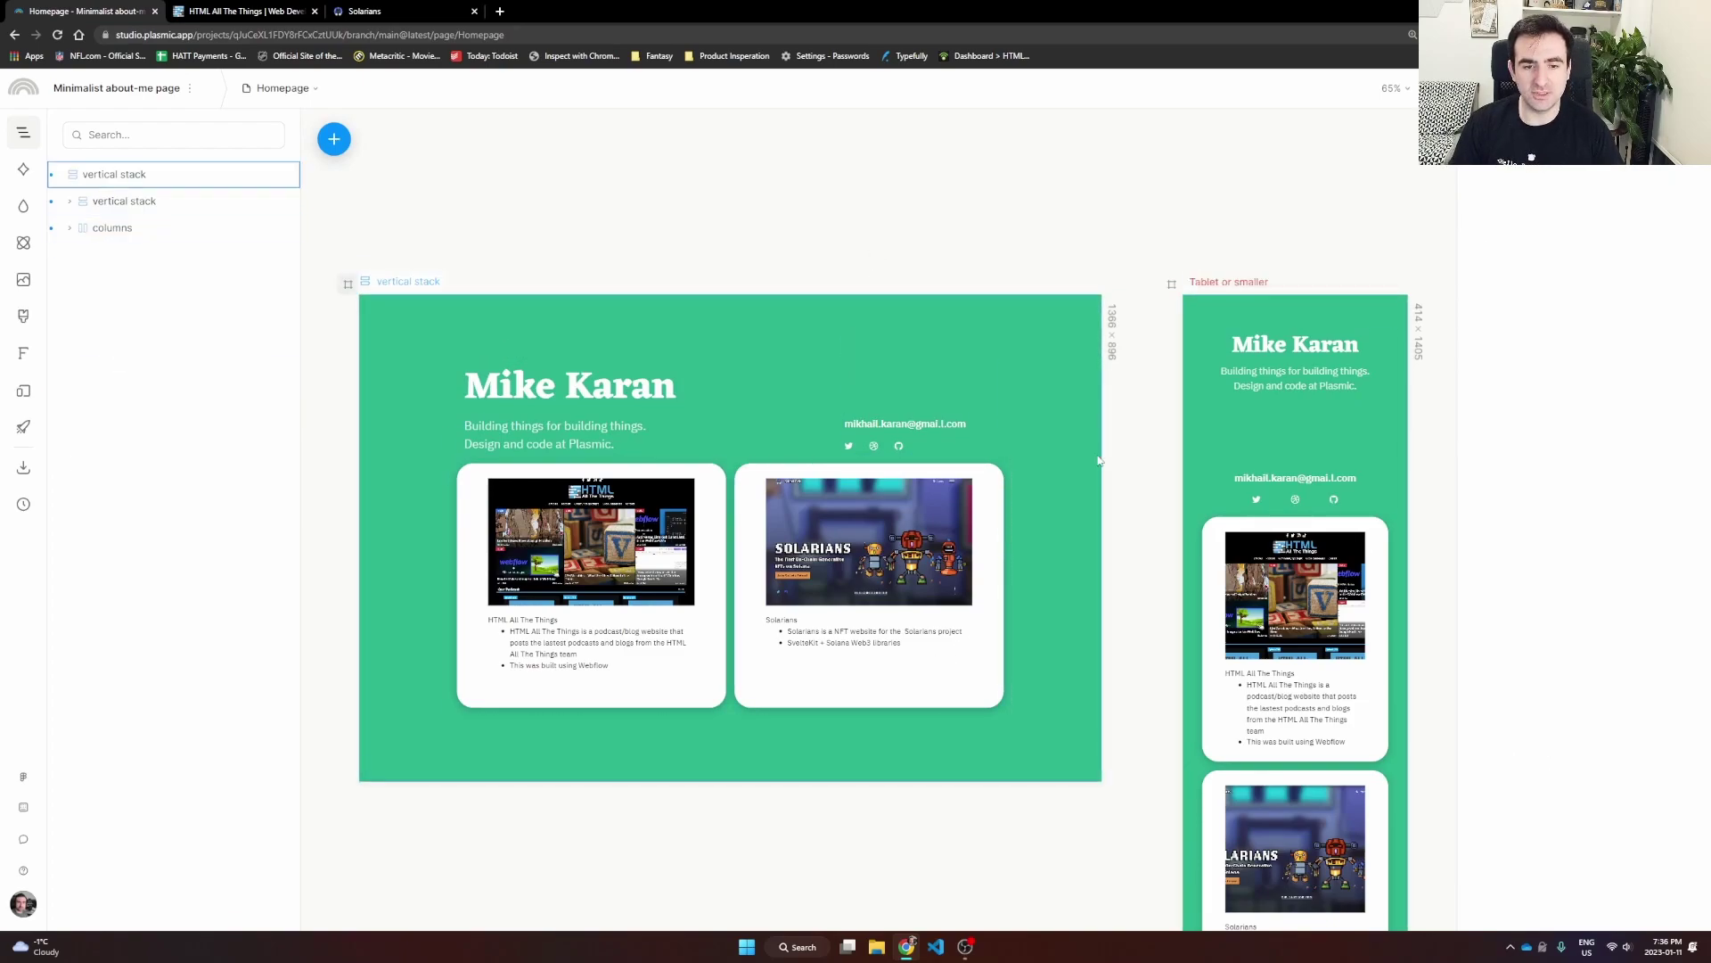
left_click(903, 559)
key("Escape")
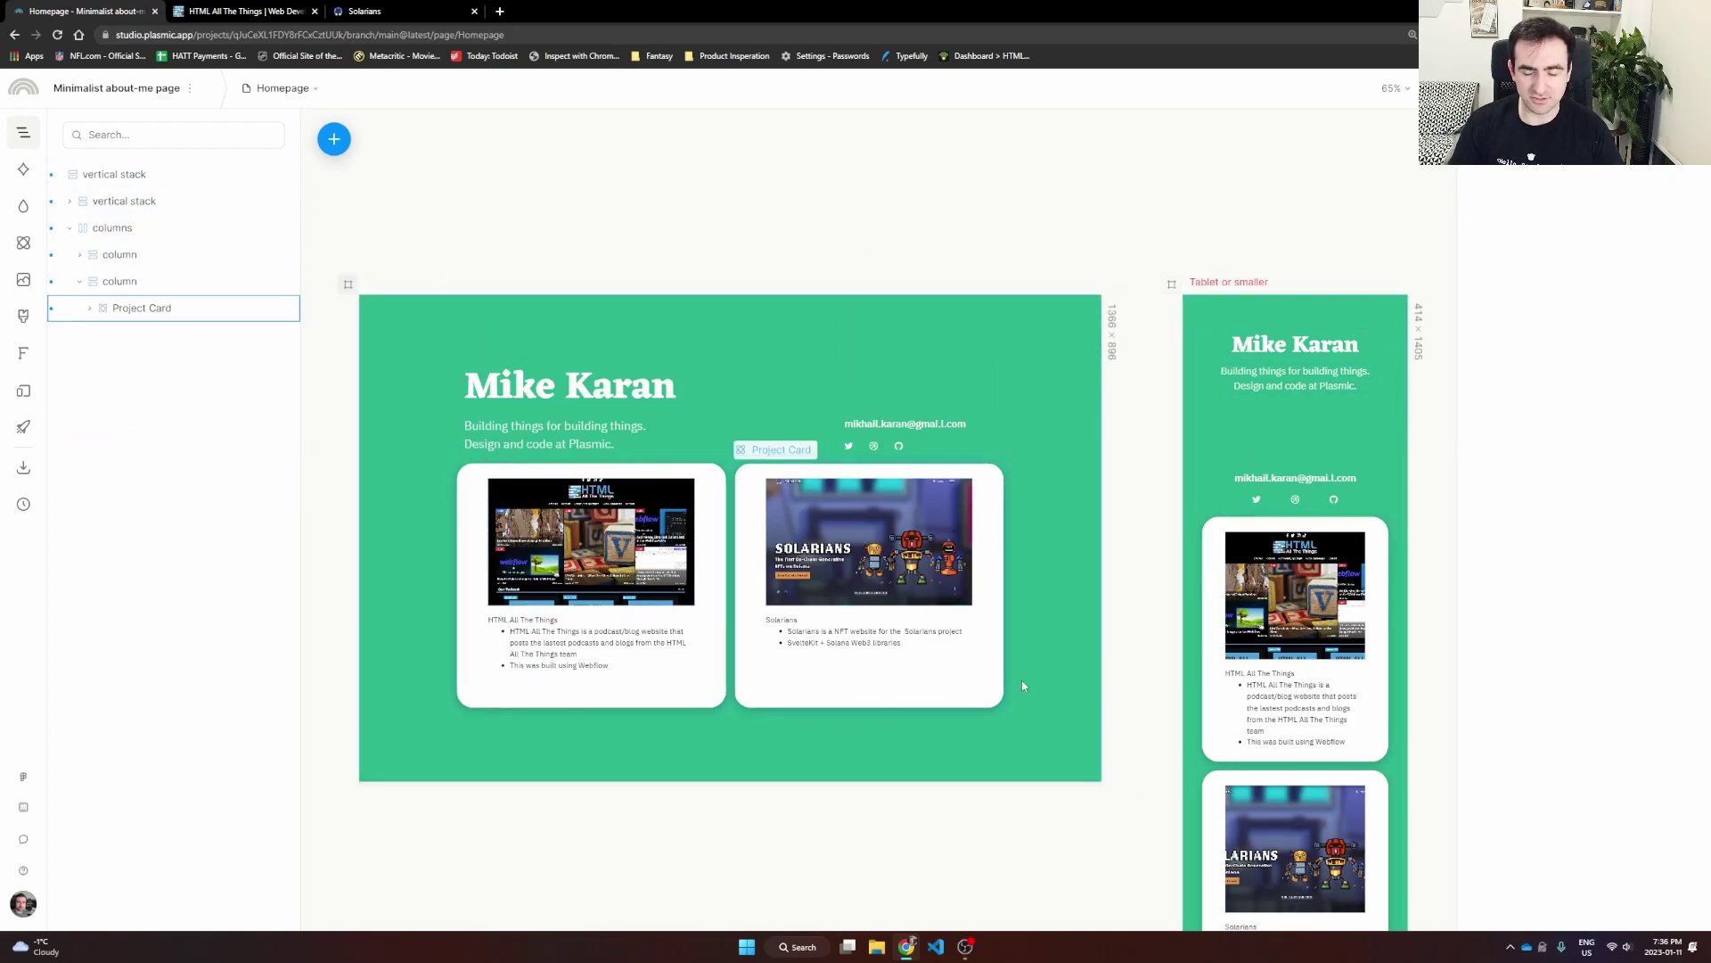
scroll(1224, 479, "down", 2)
scroll(1225, 478, "down", 6)
scroll(978, 458, "up", 4)
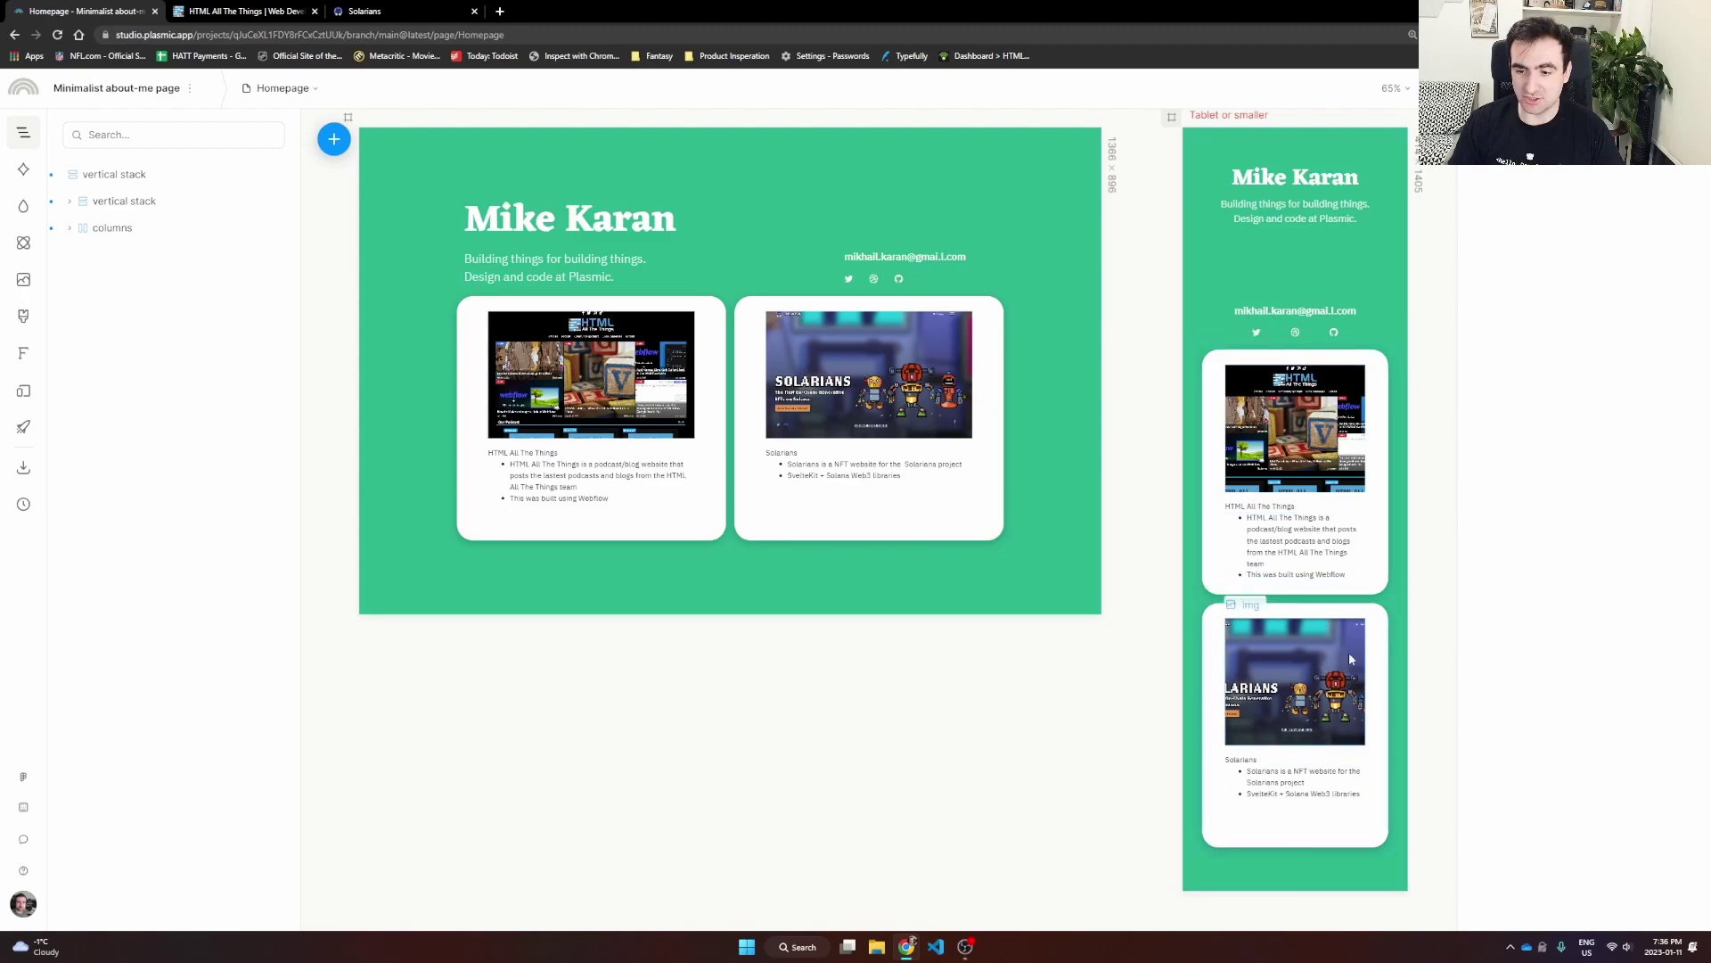
left_click(926, 355)
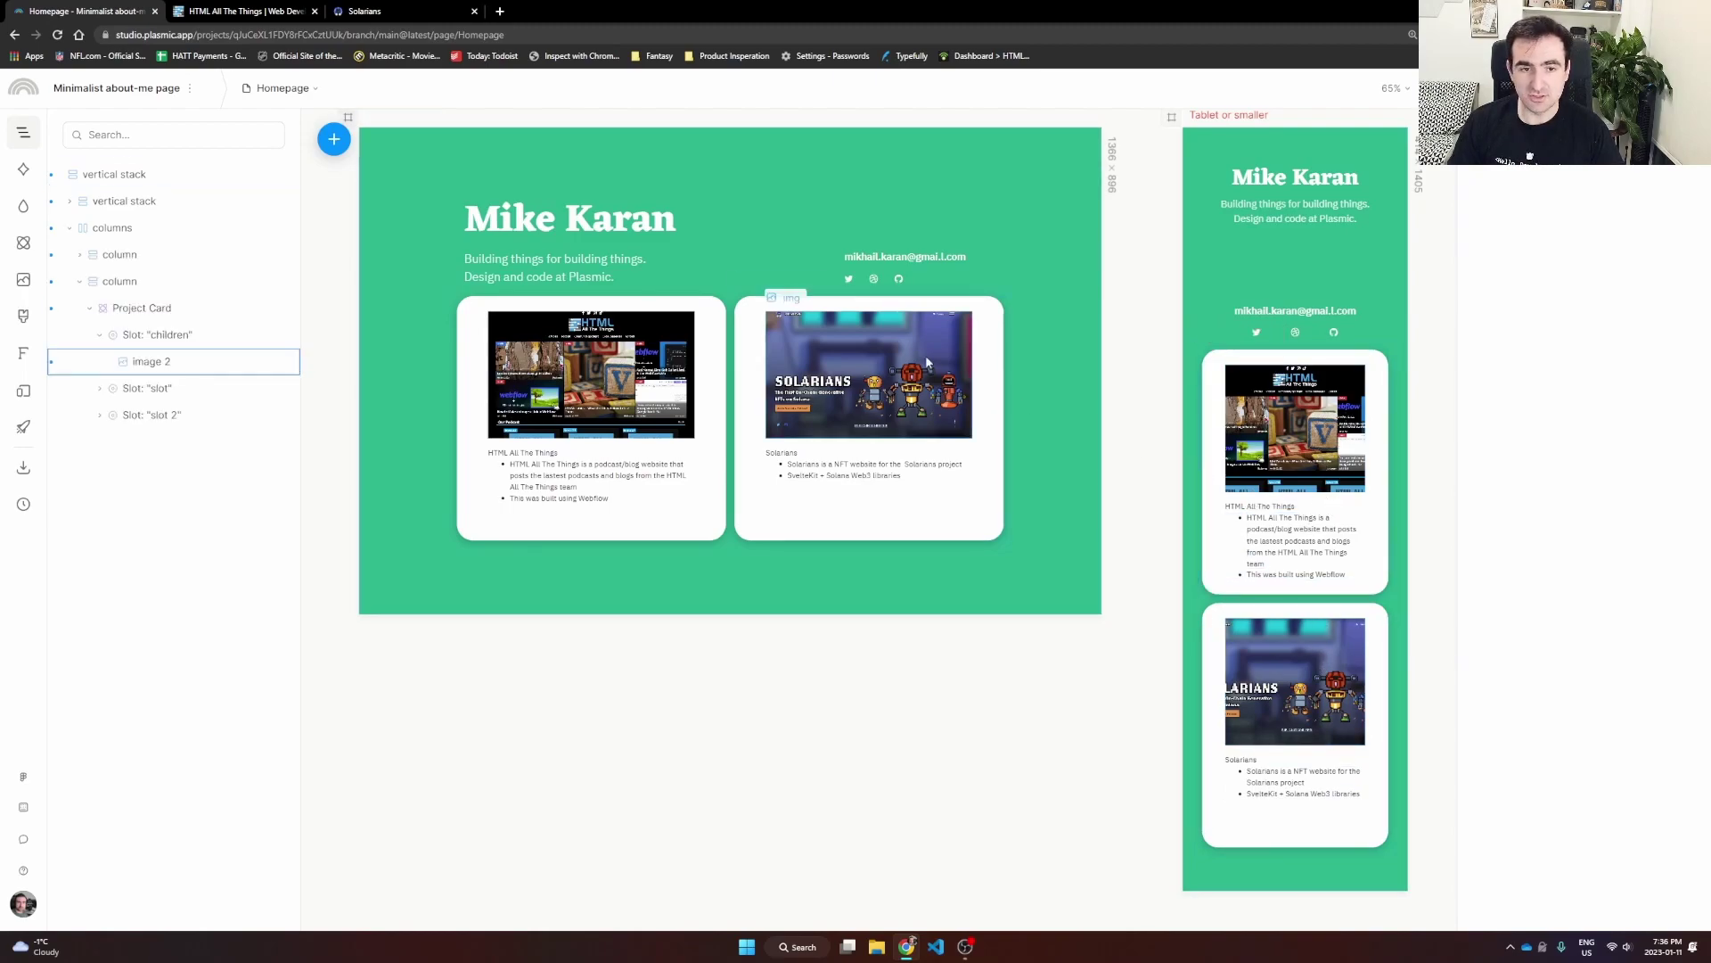
scroll(829, 446, "up", 3)
scroll(828, 472, "down", 2)
left_click(1069, 538)
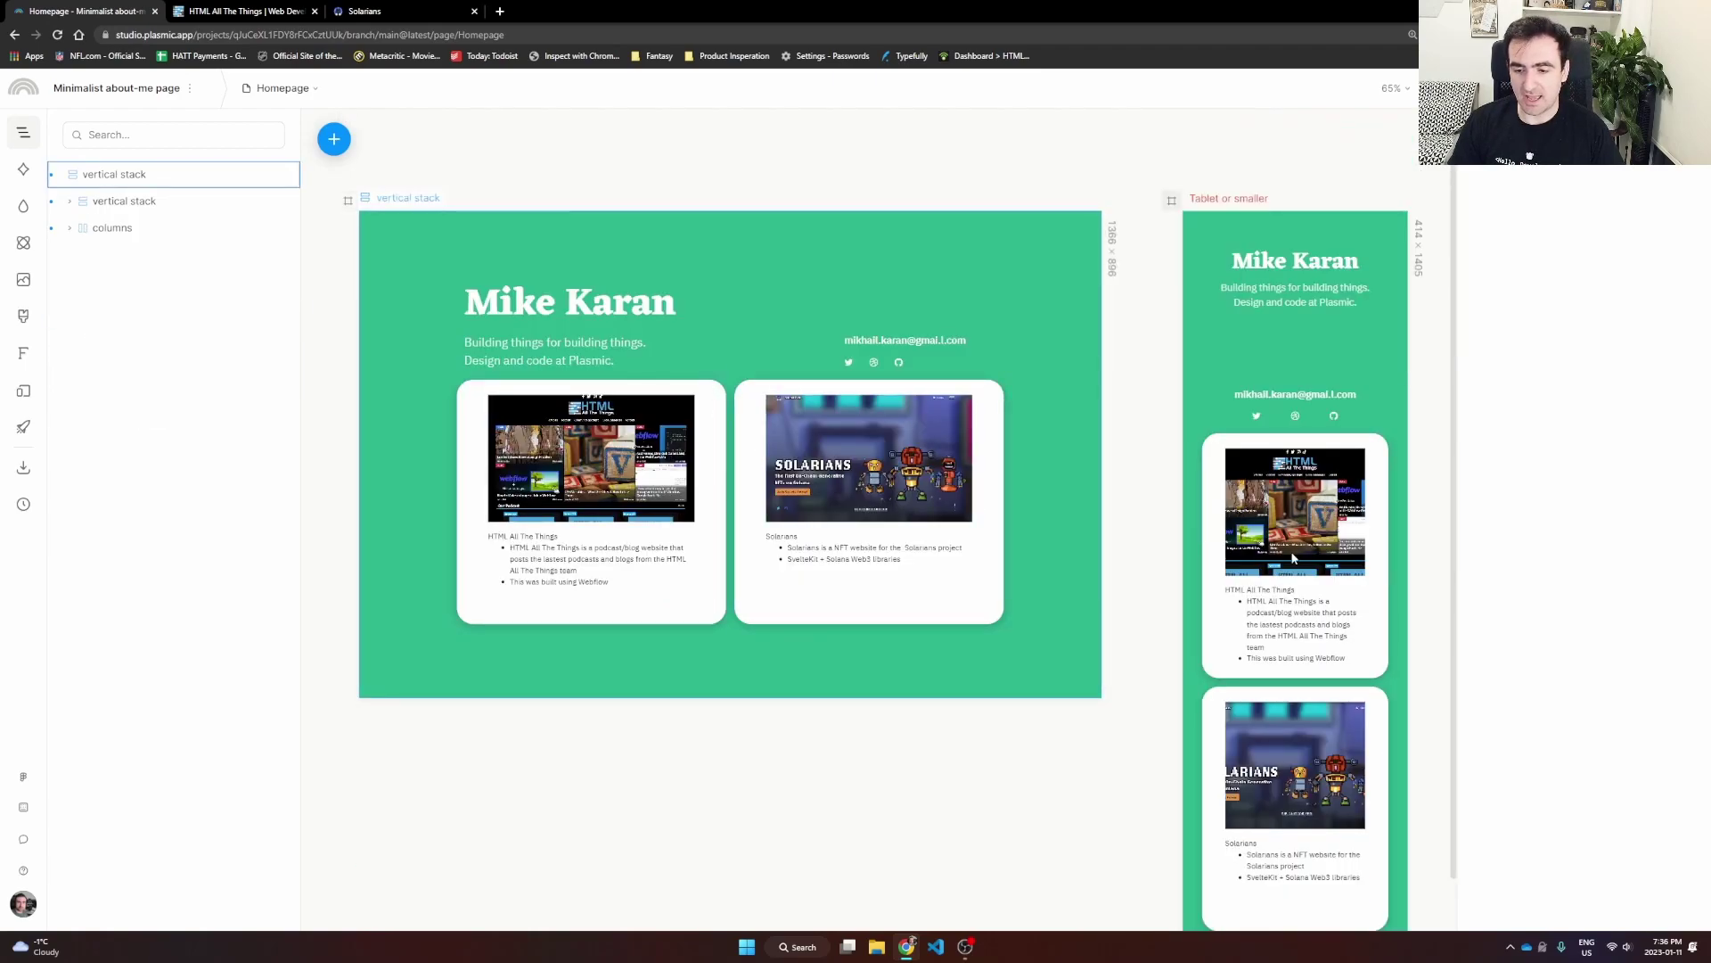
scroll(1294, 558, "down", 1)
left_click(782, 466)
left_click(771, 453)
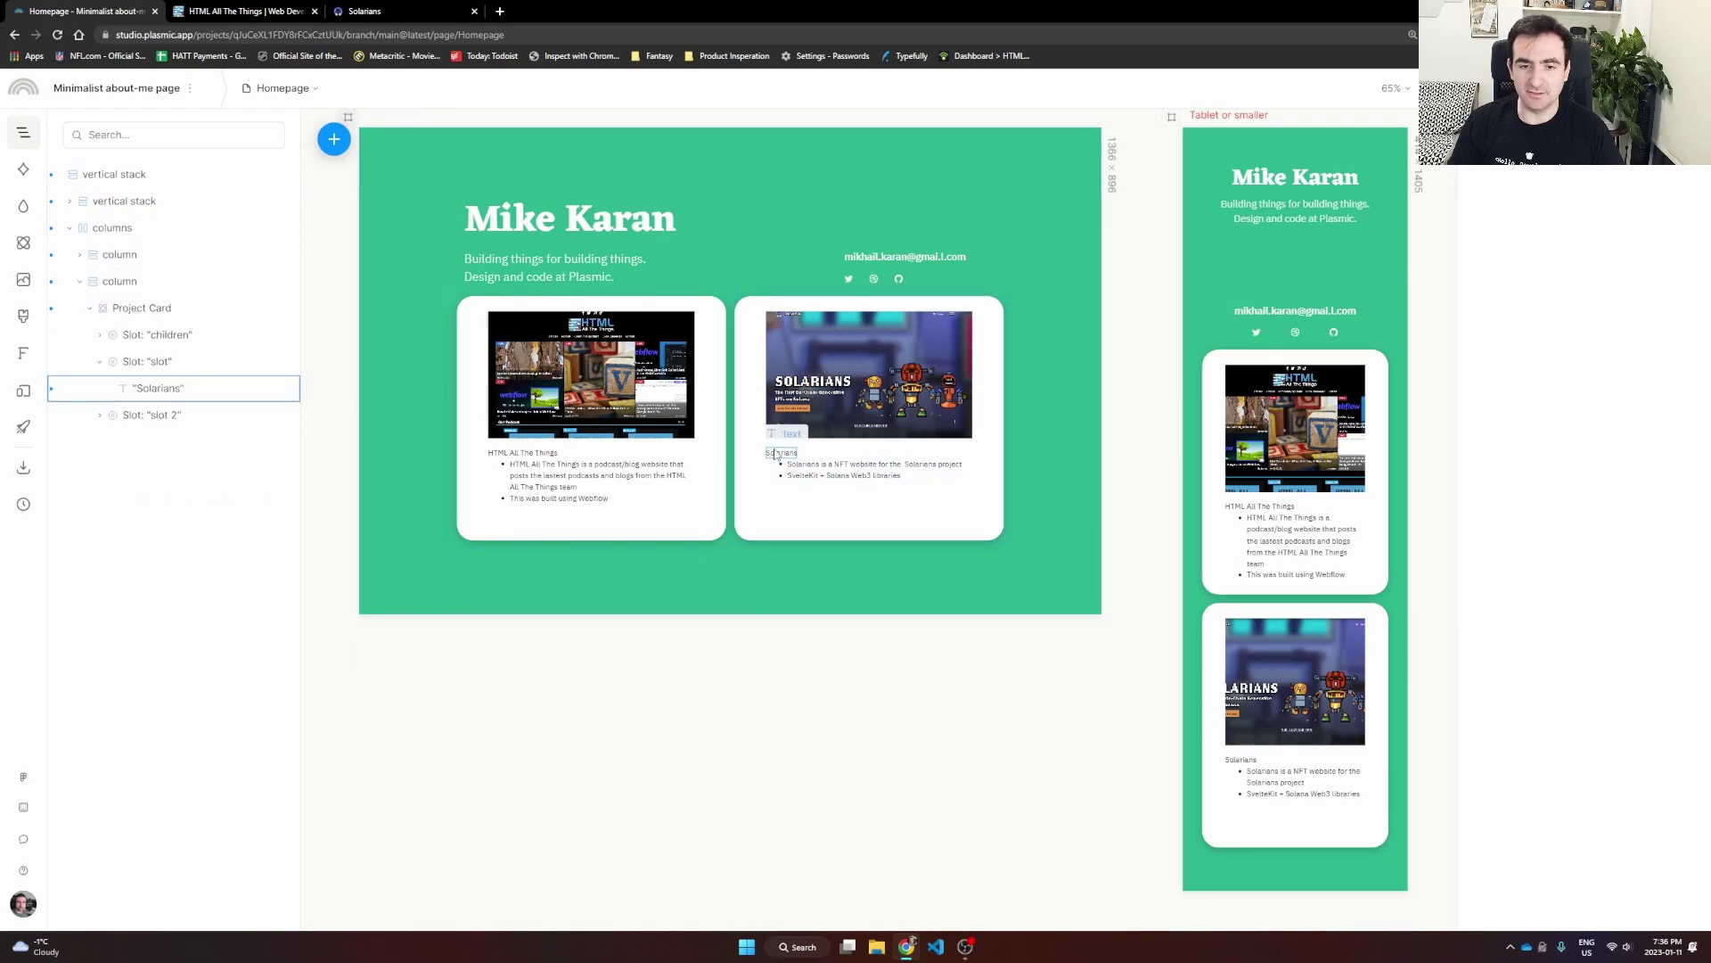
left_click(1031, 546)
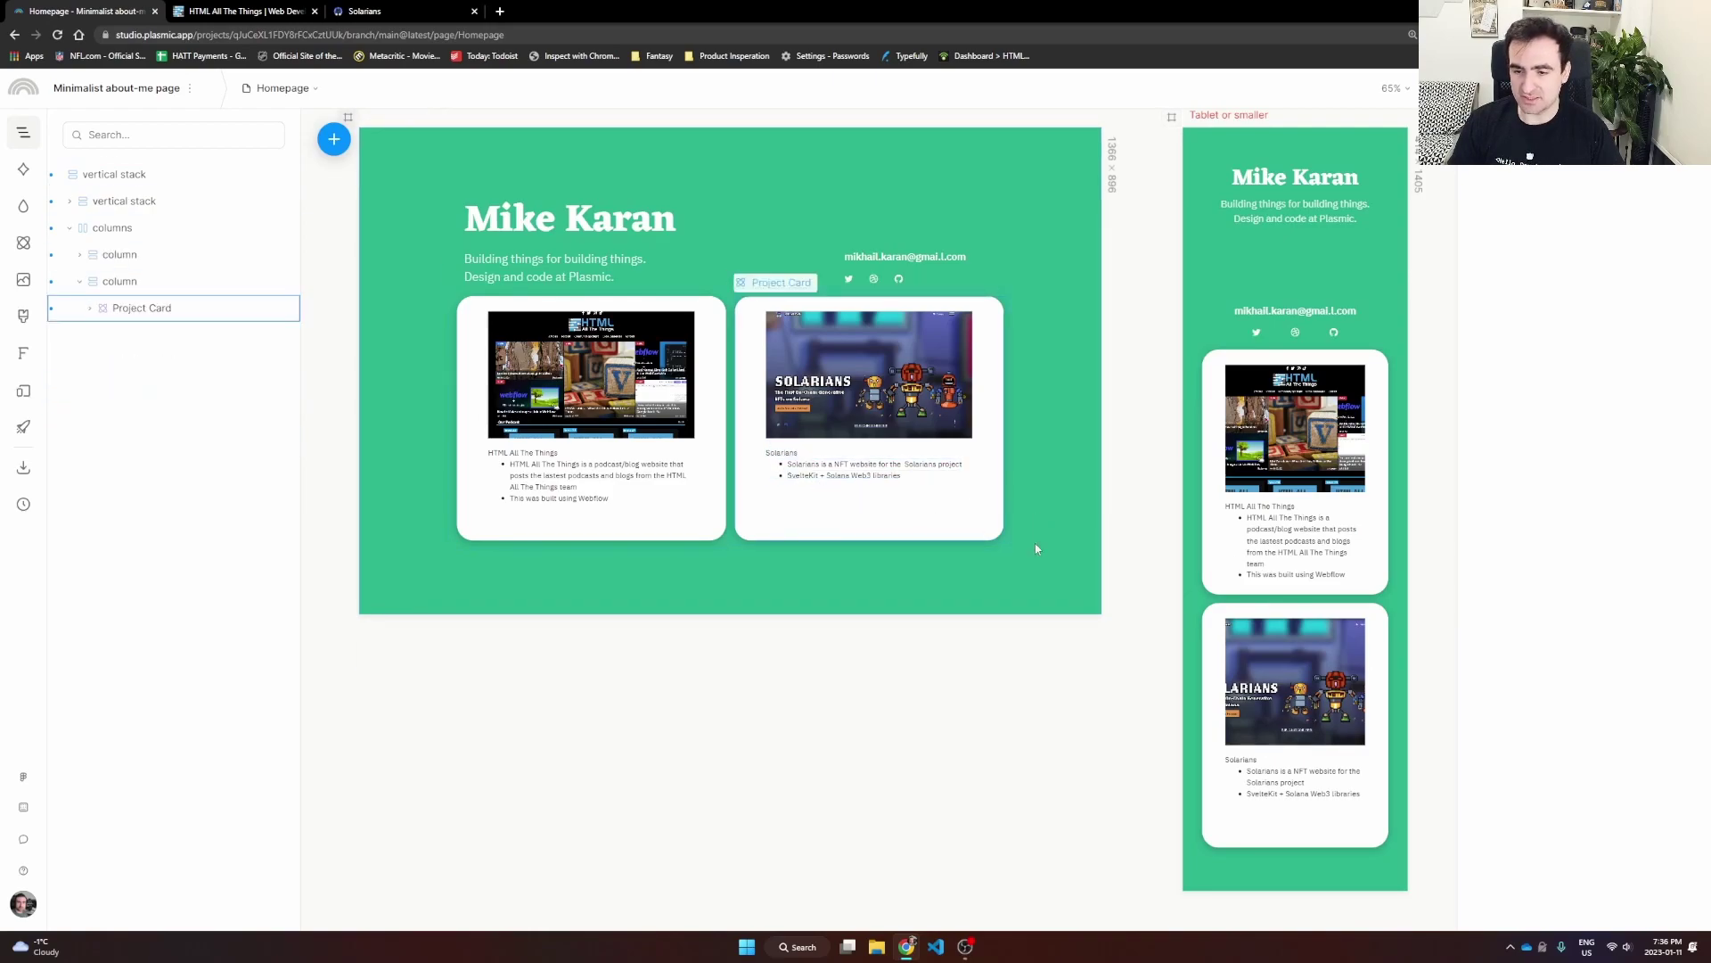
left_click(283, 88)
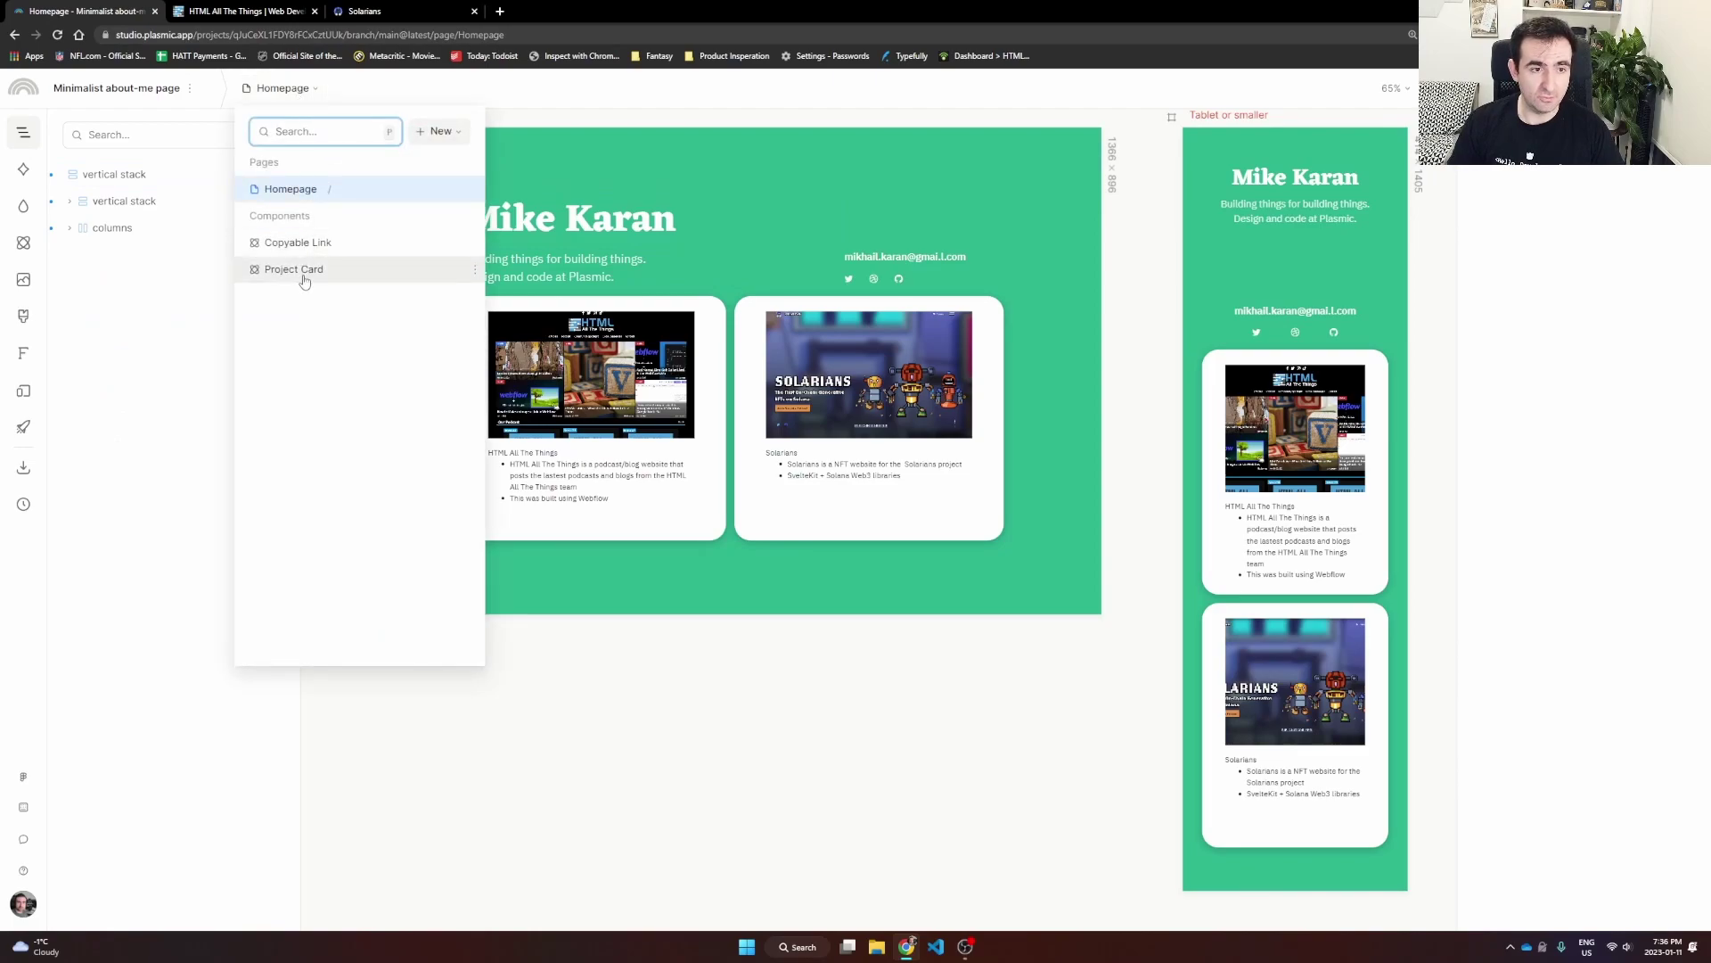
left_click(301, 269)
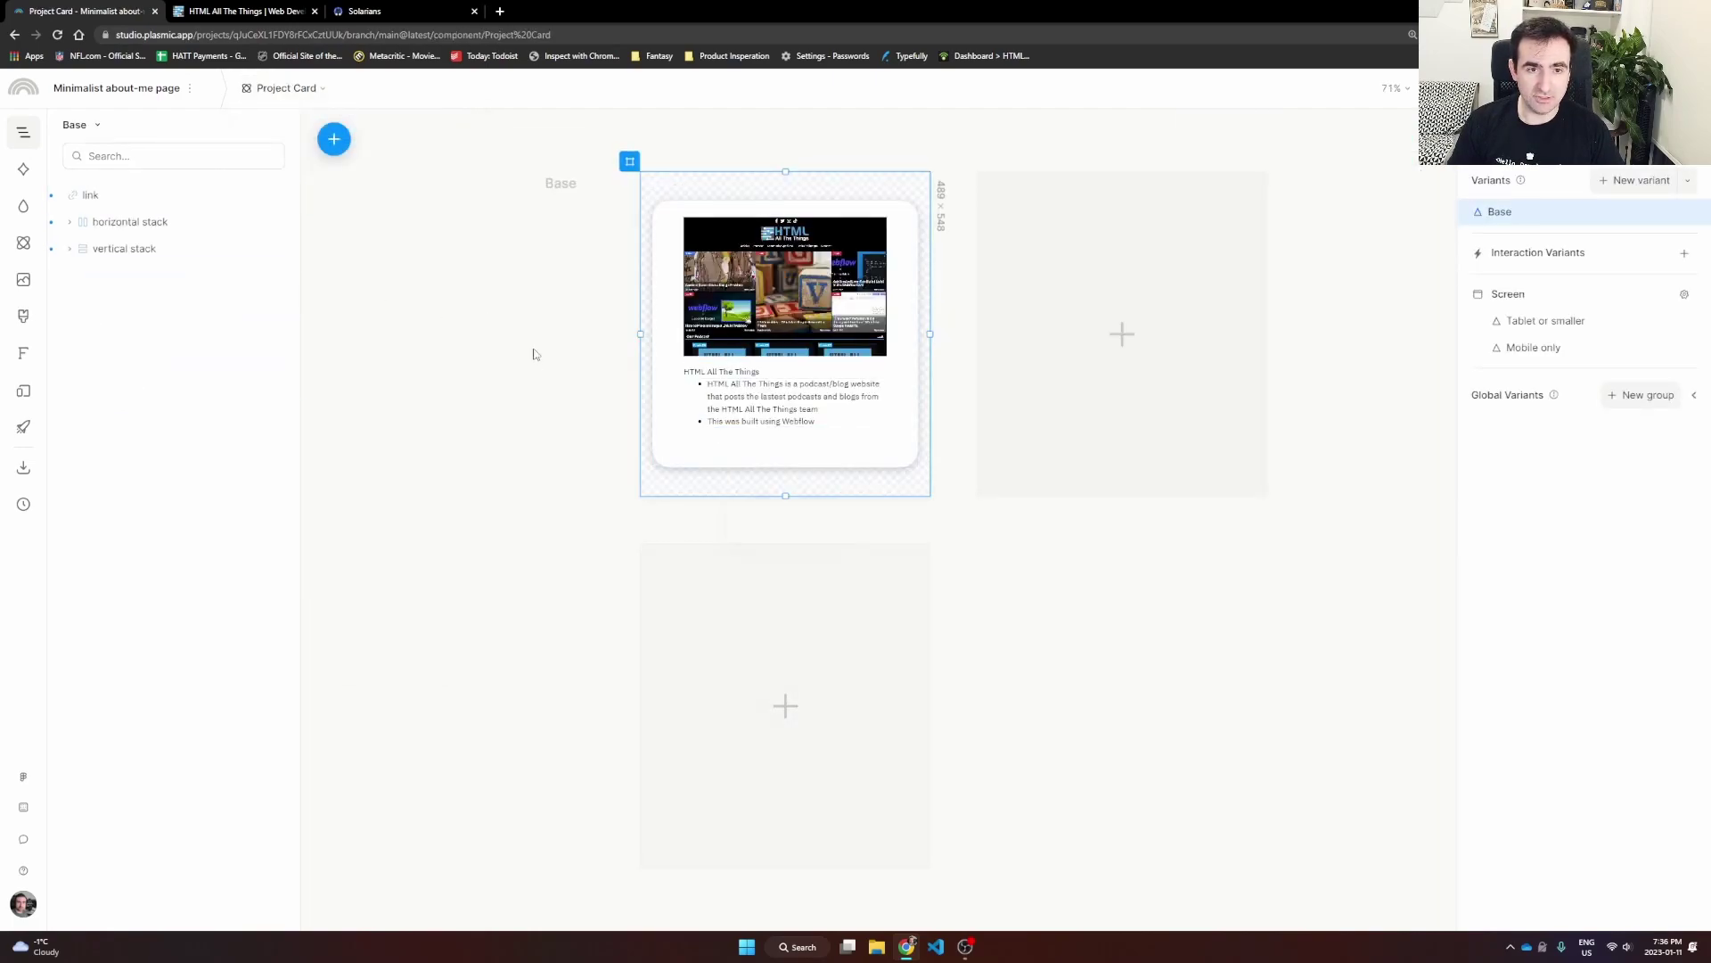
Step: Add a Mobile only screen variant to the Project Card
left_click(793, 704)
mouse_move(879, 793)
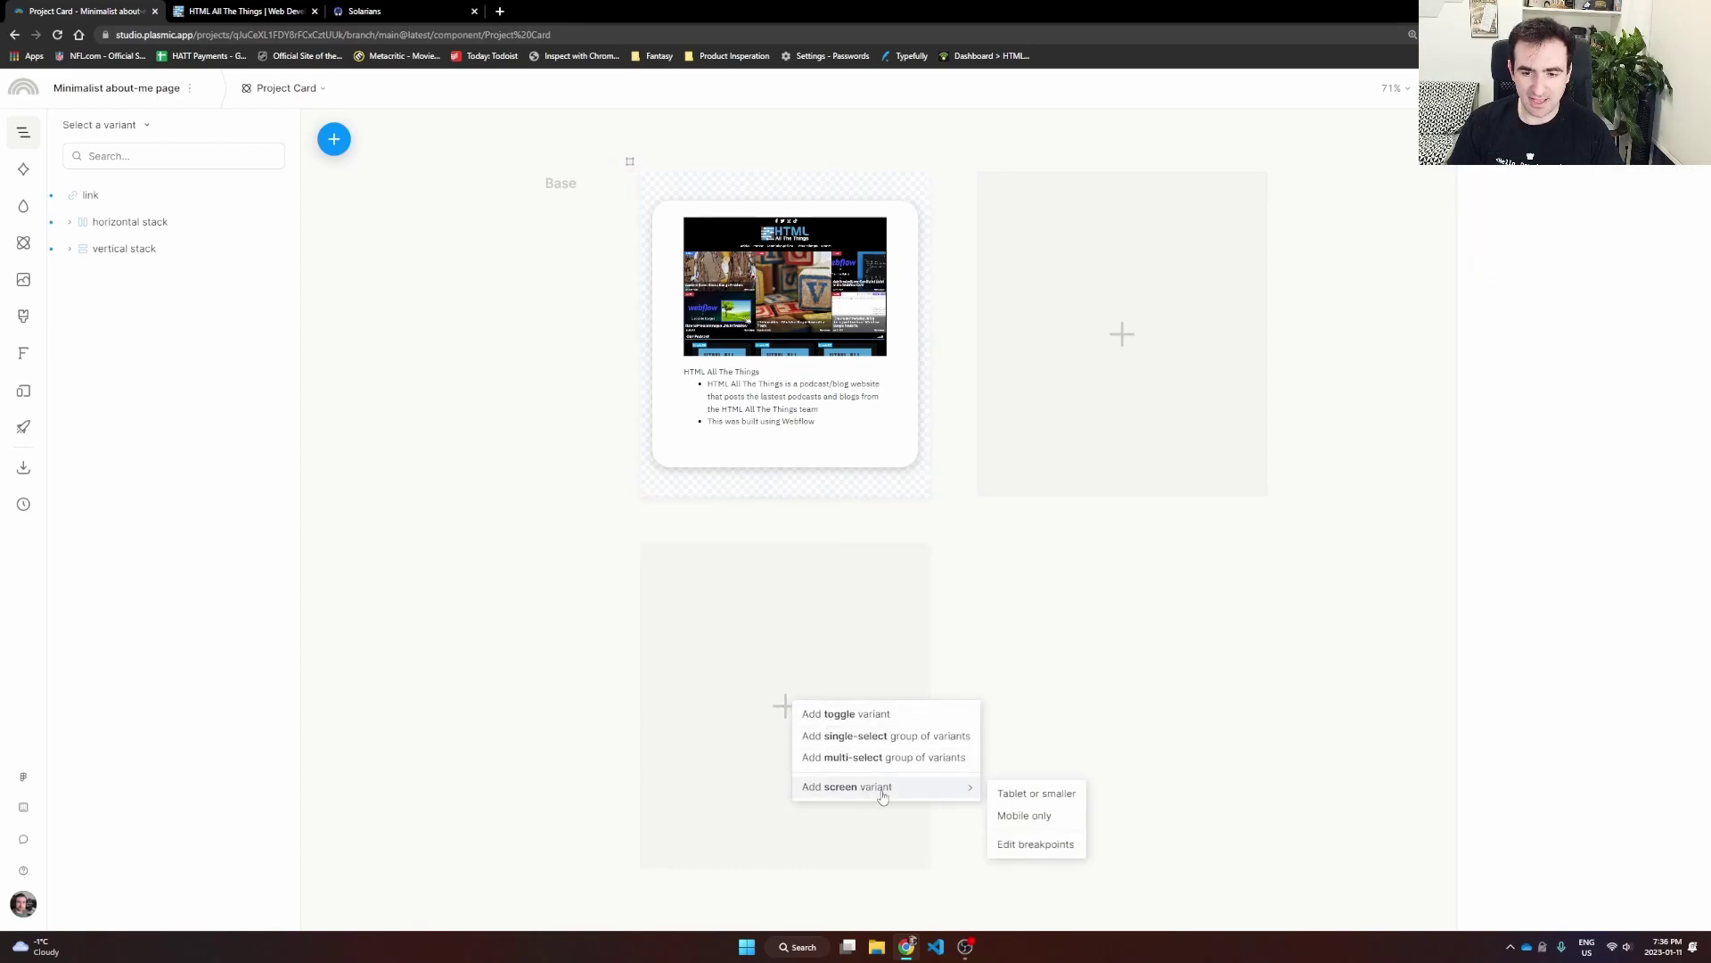
left_click(1025, 816)
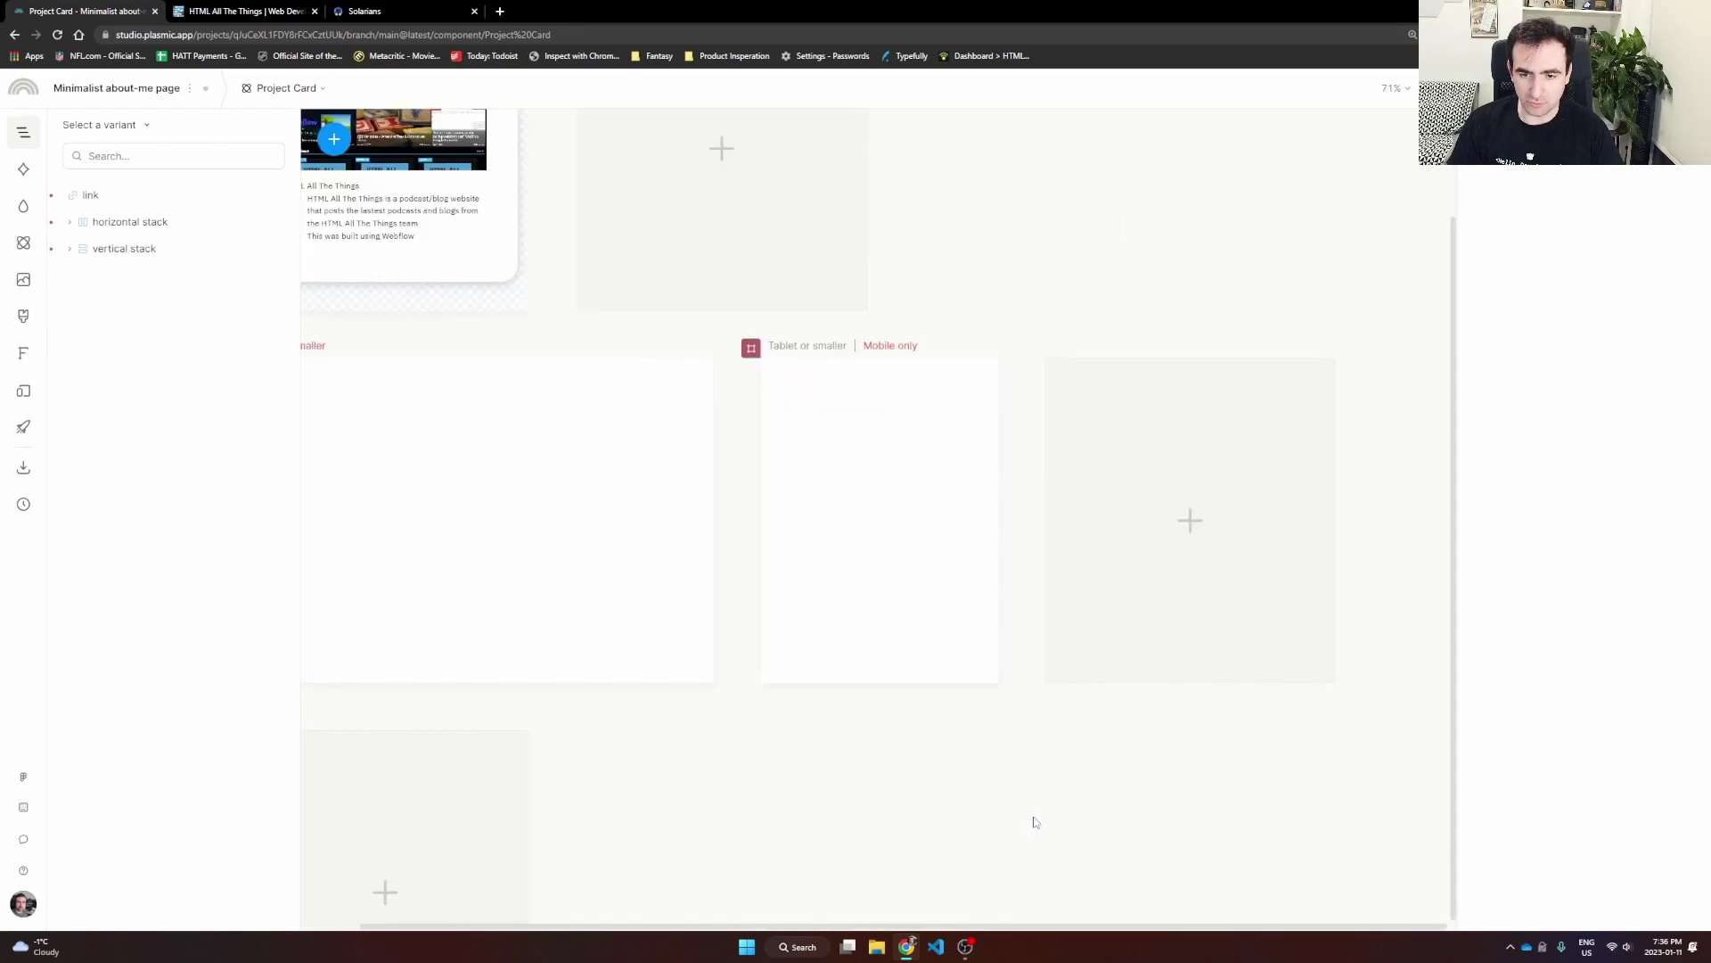
Step: Inspect the title slot's text settings, then return to the Base variant
left_click(844, 560)
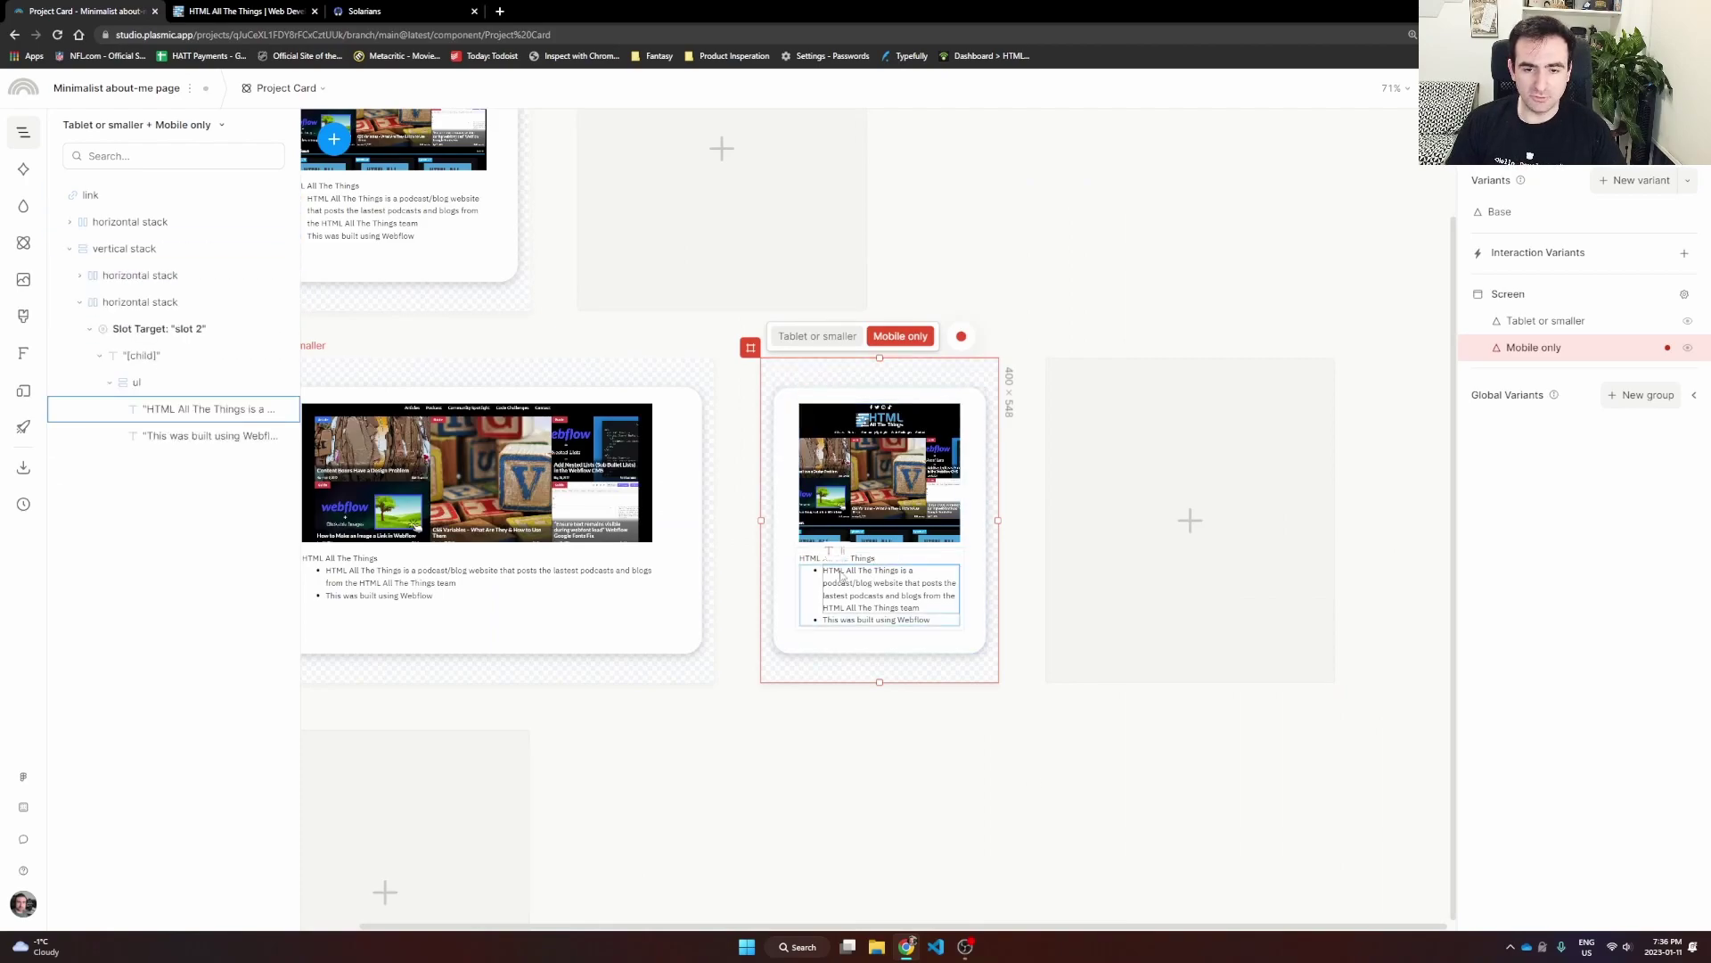
left_click(828, 725)
left_click(852, 560)
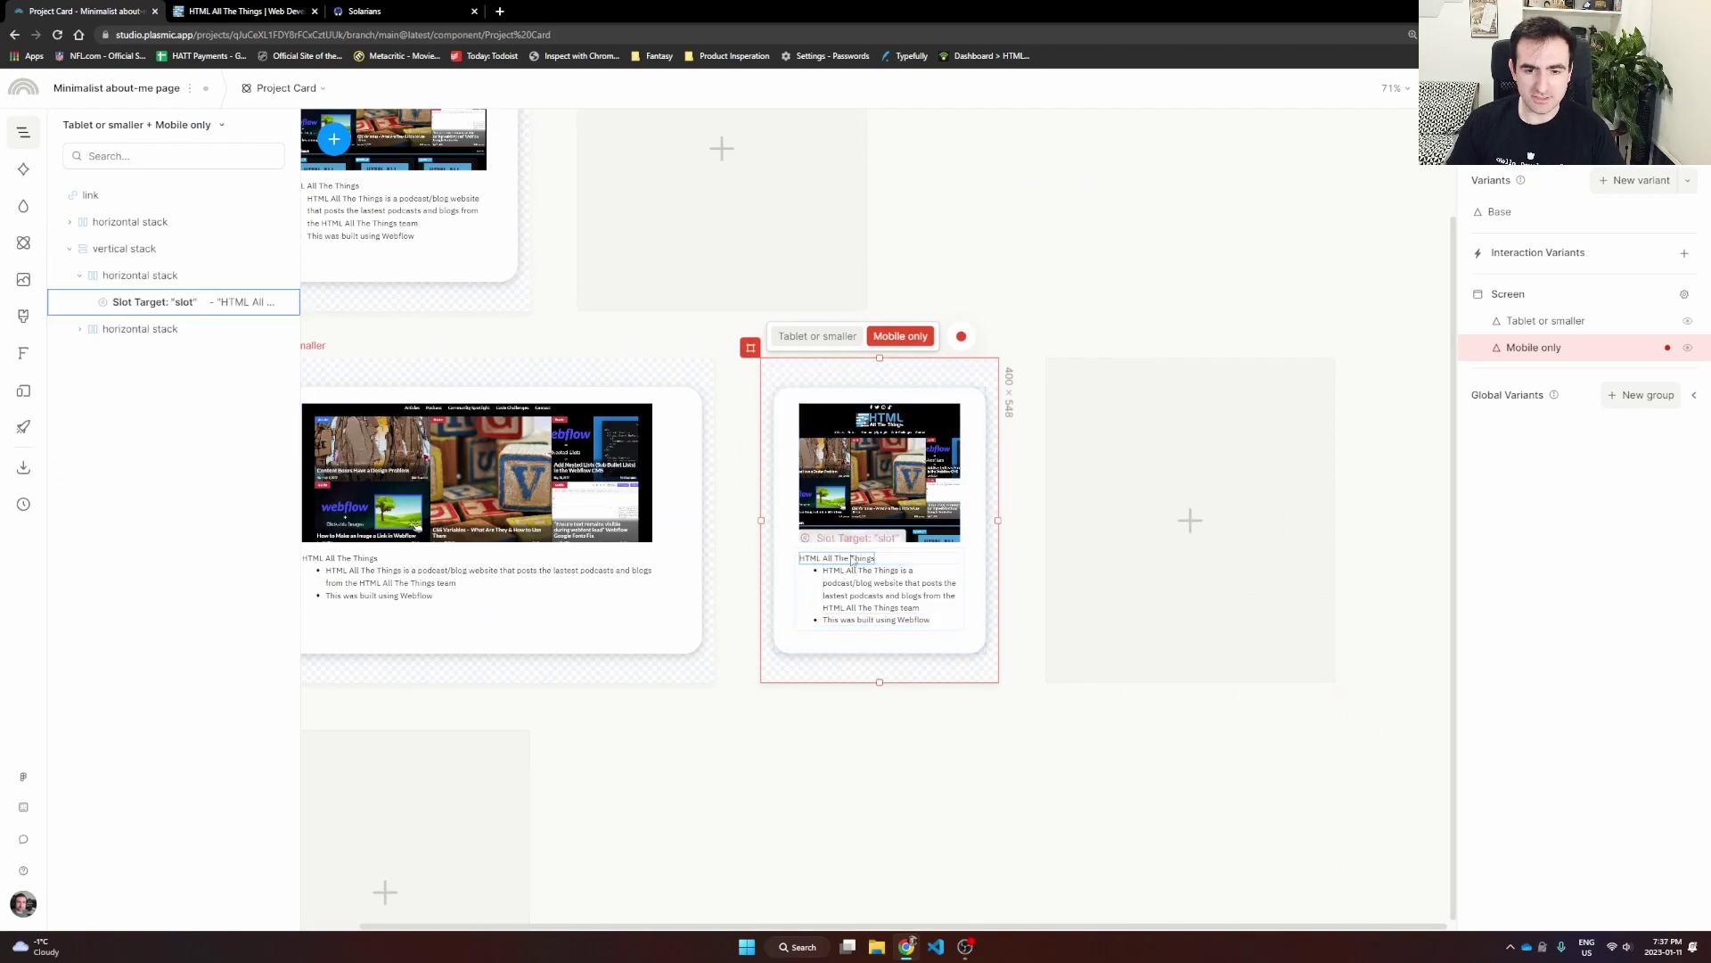
left_click(852, 560)
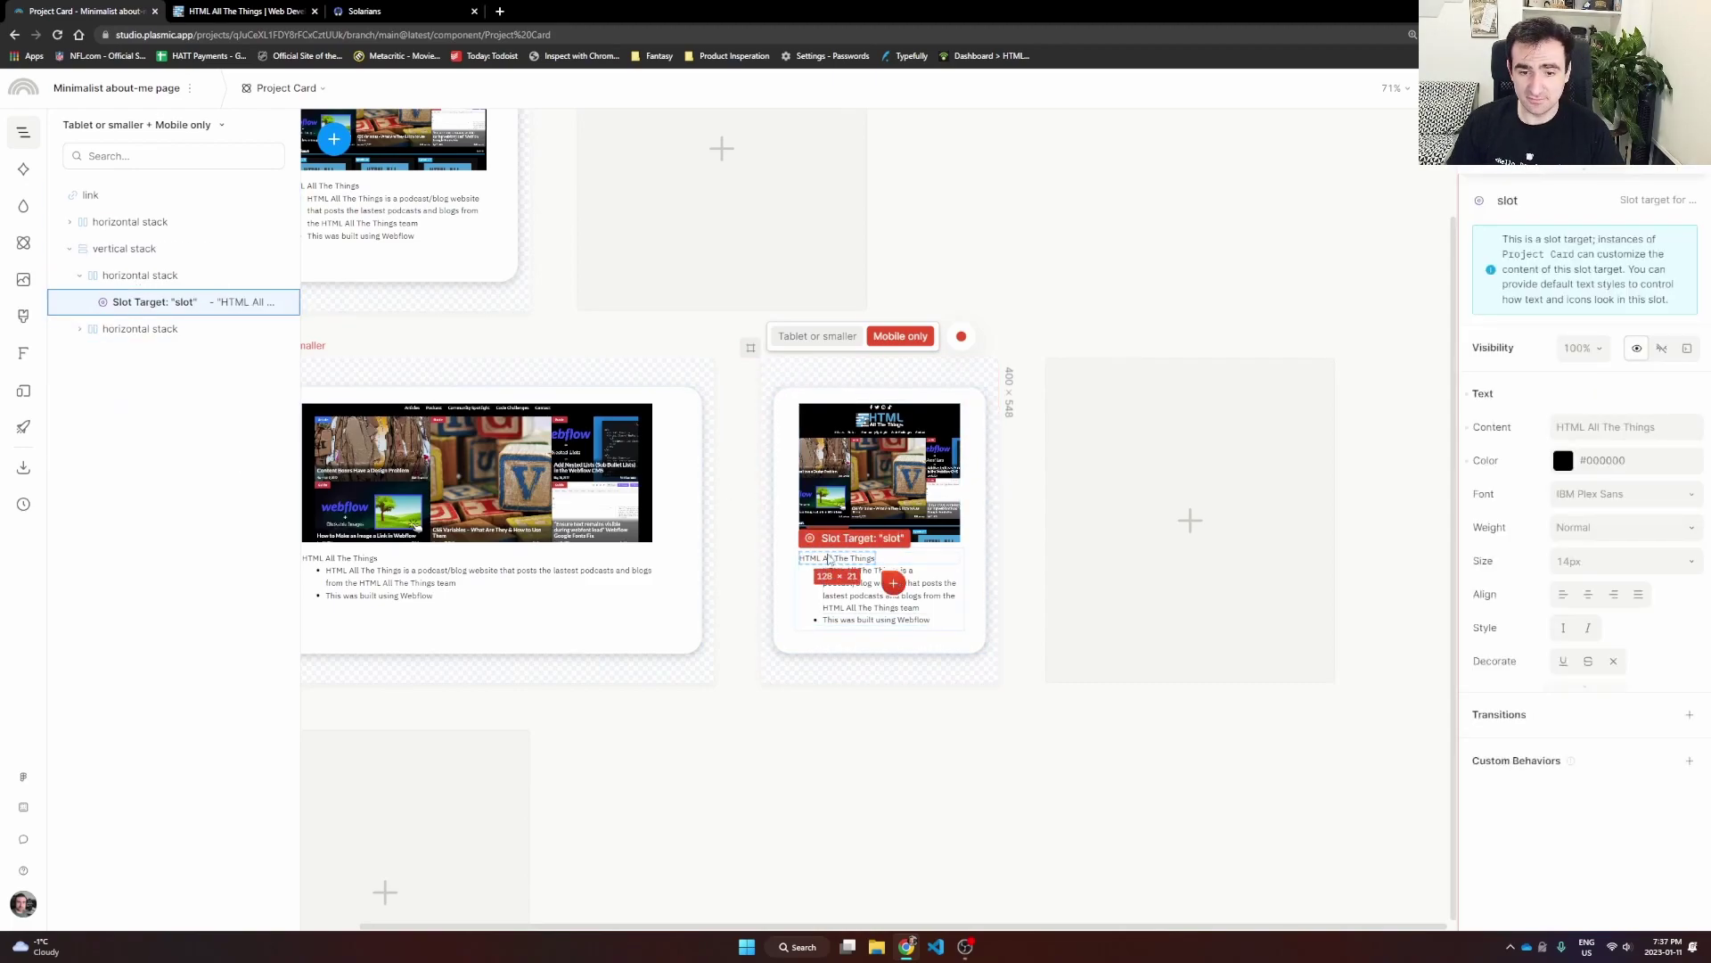
scroll(365, 227, "up", 2)
scroll(365, 227, "left", 3)
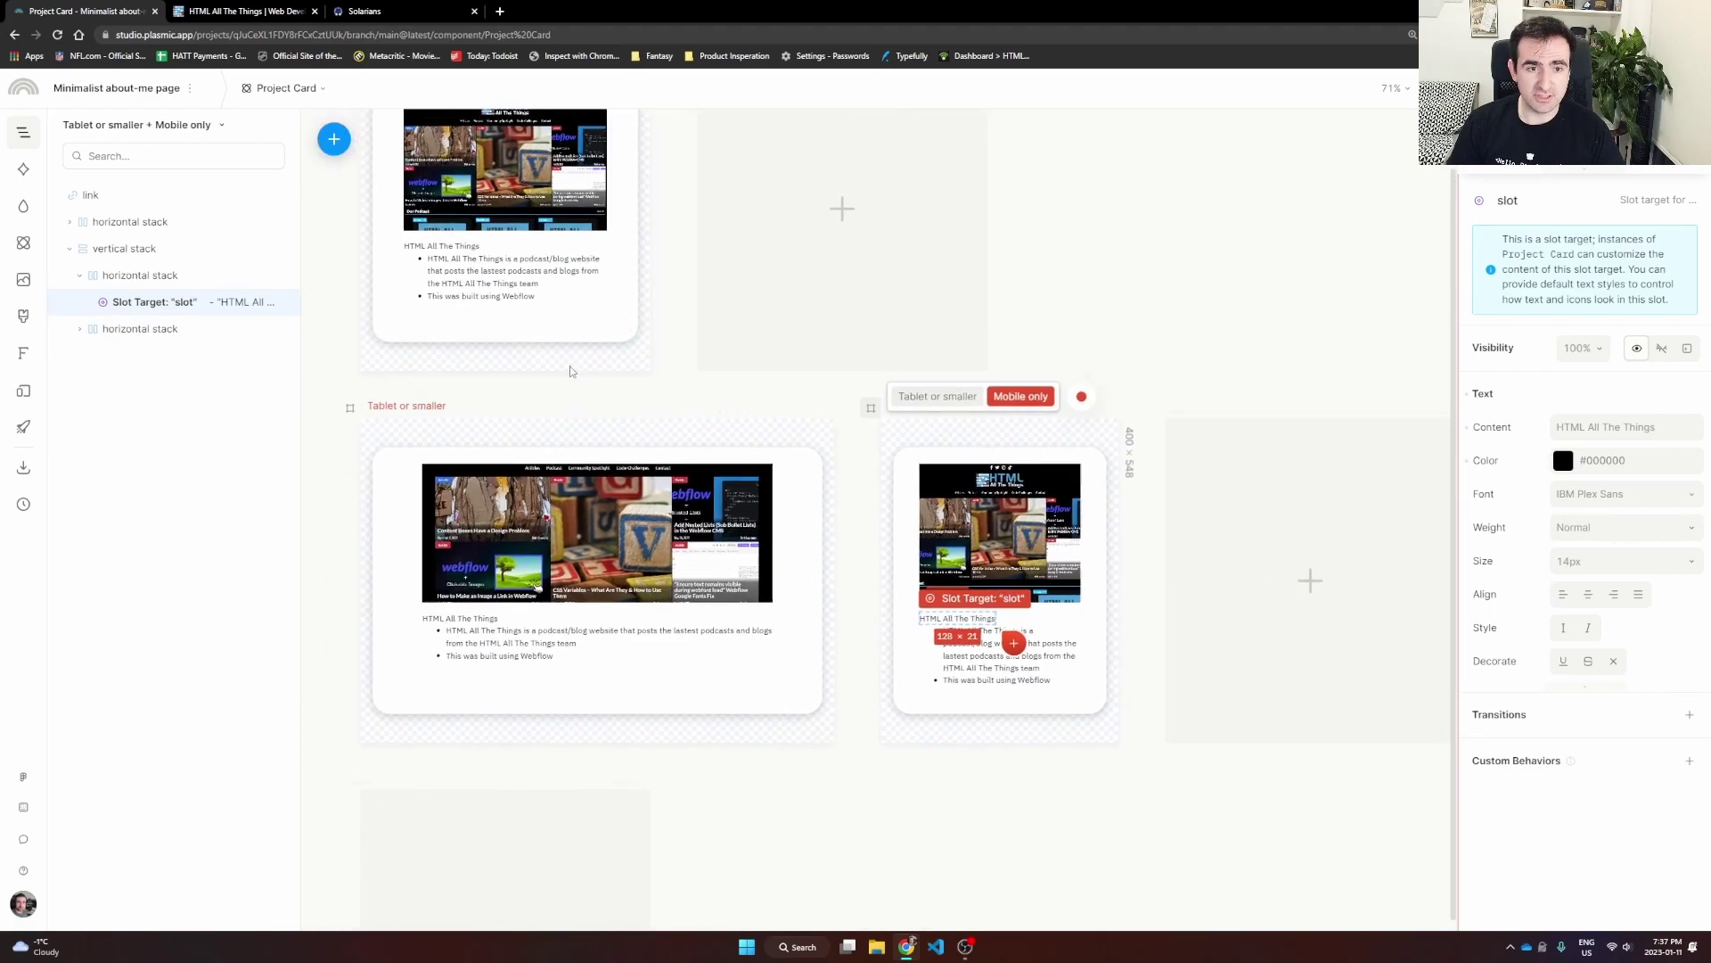
left_click(745, 428)
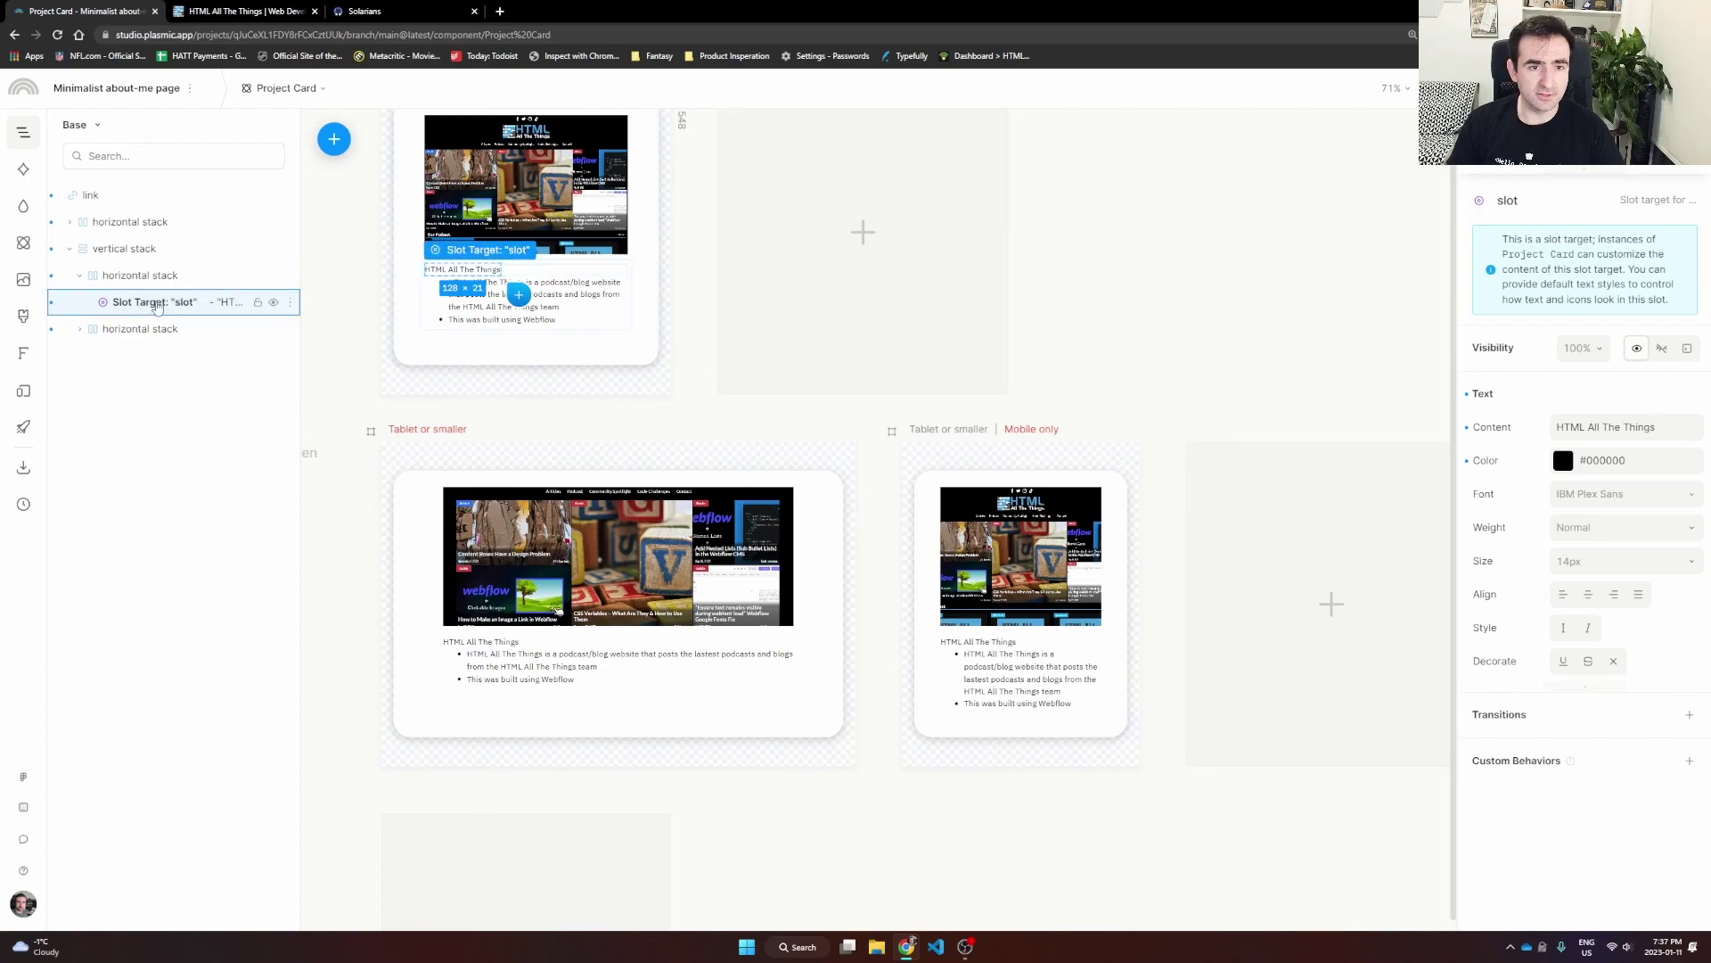
Step: Set the card title to 22px and give the Mobile only title a smaller font size
left_click(1569, 561)
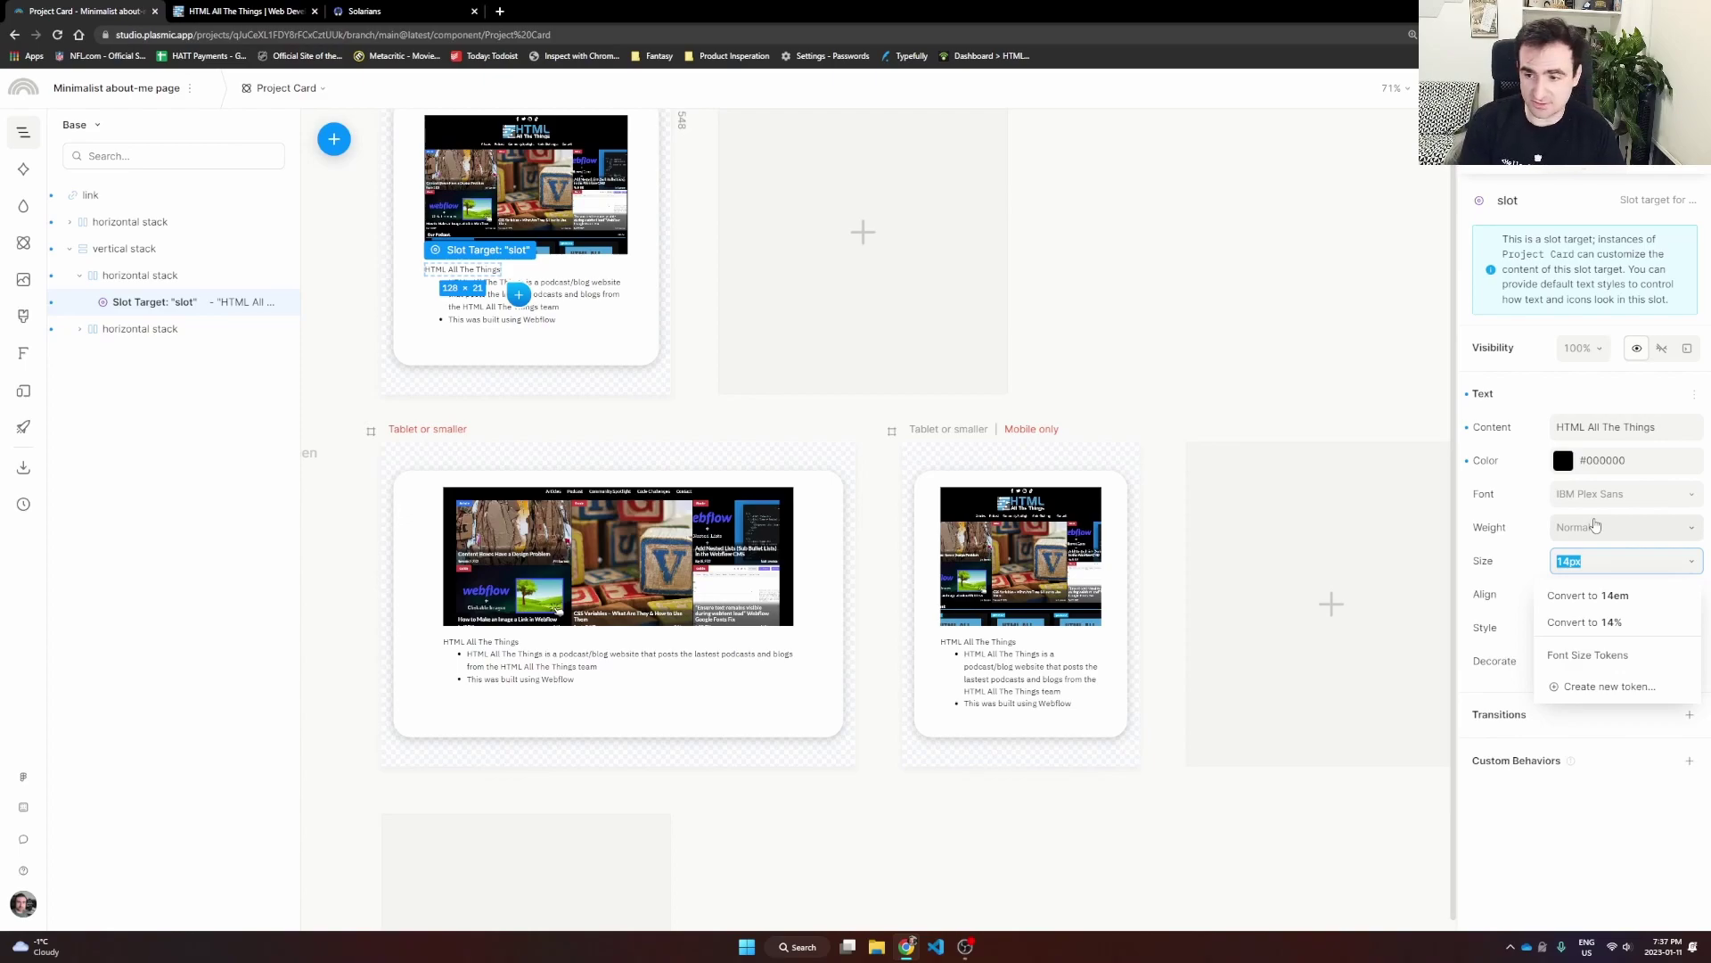
type("22")
key("Return")
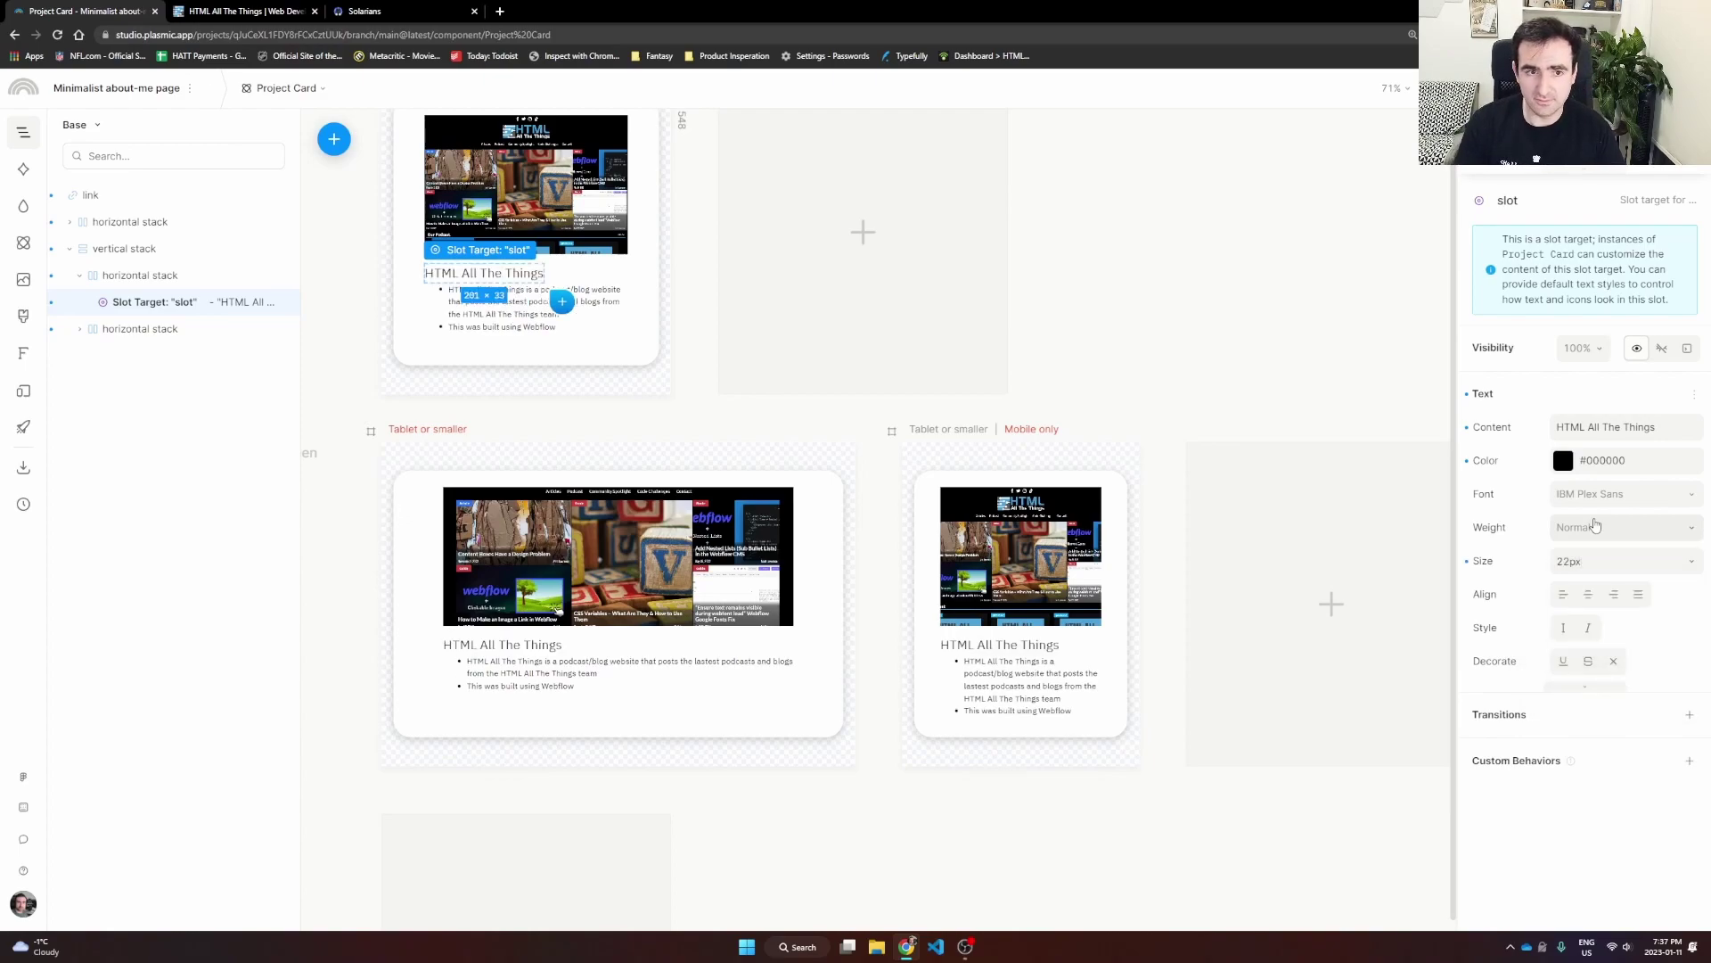
left_click(710, 414)
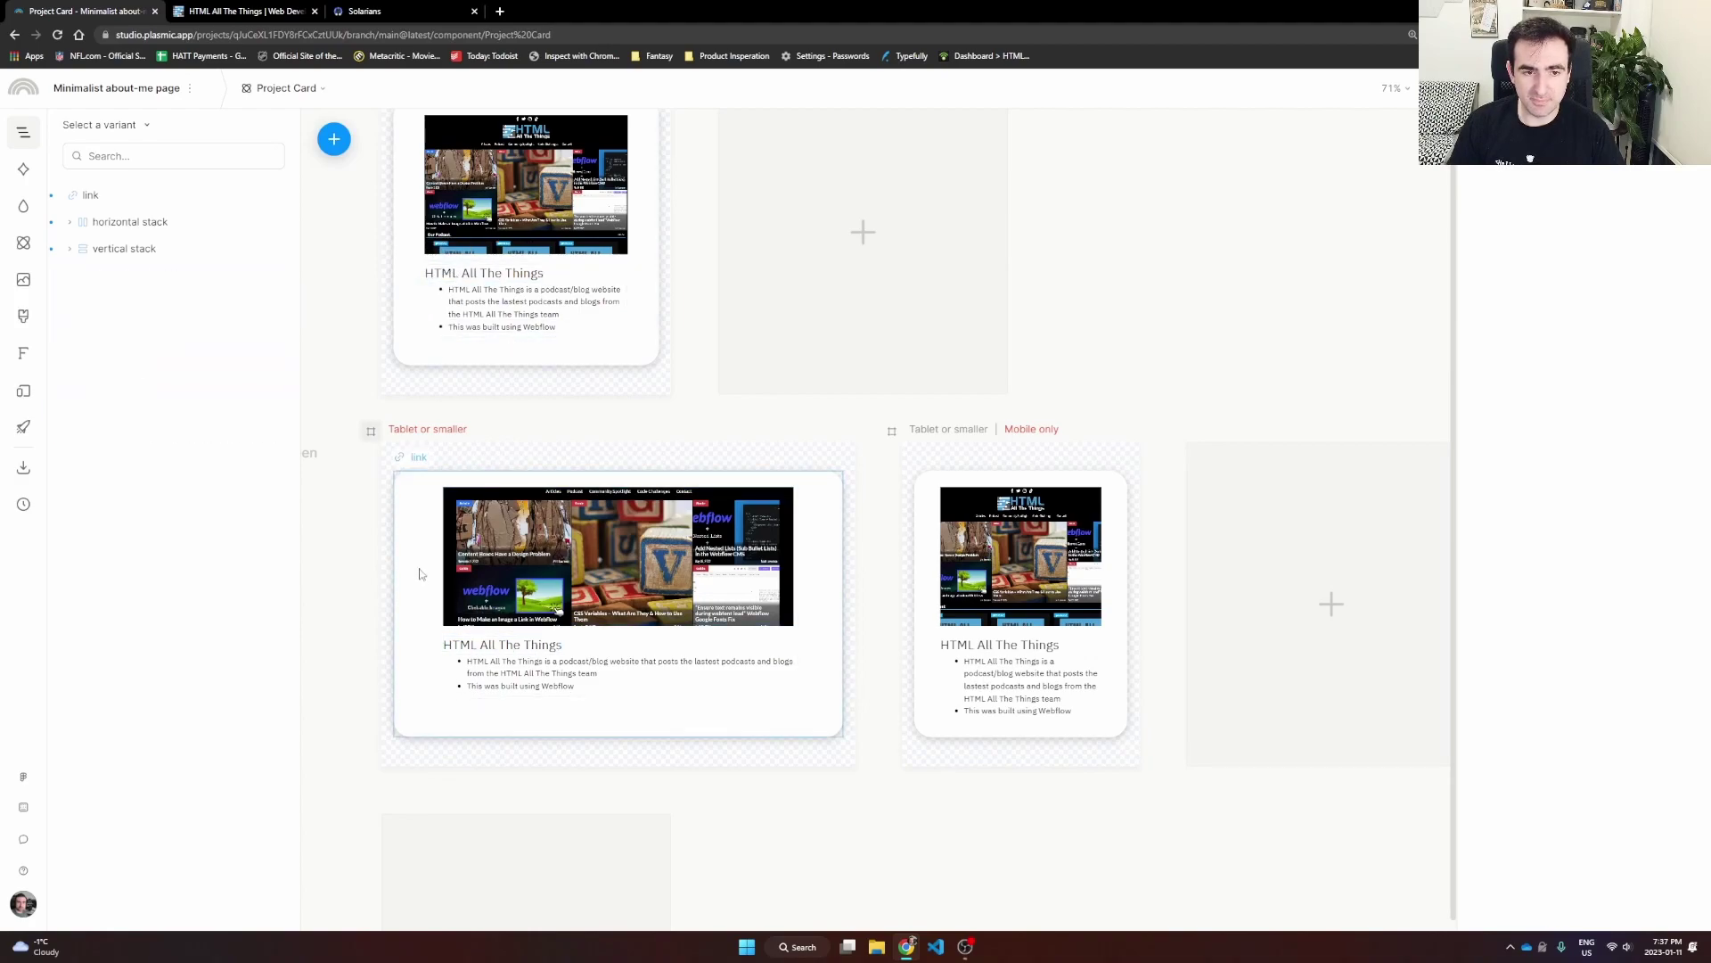
left_click(1005, 648)
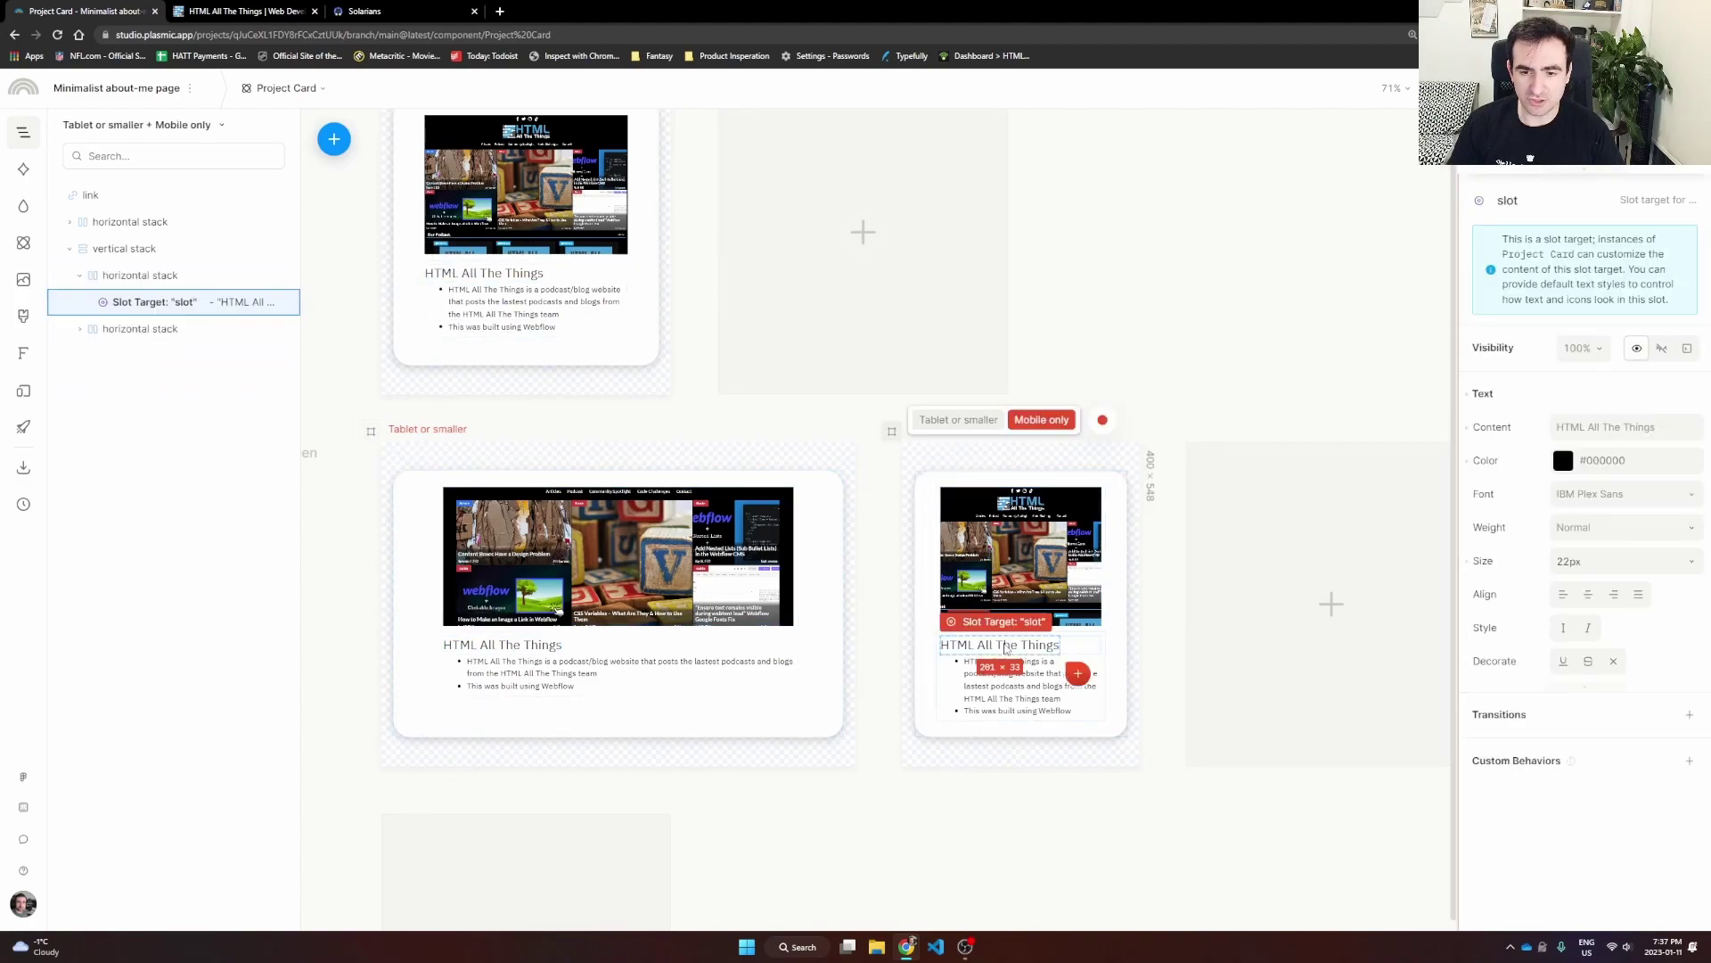
left_click(1600, 564)
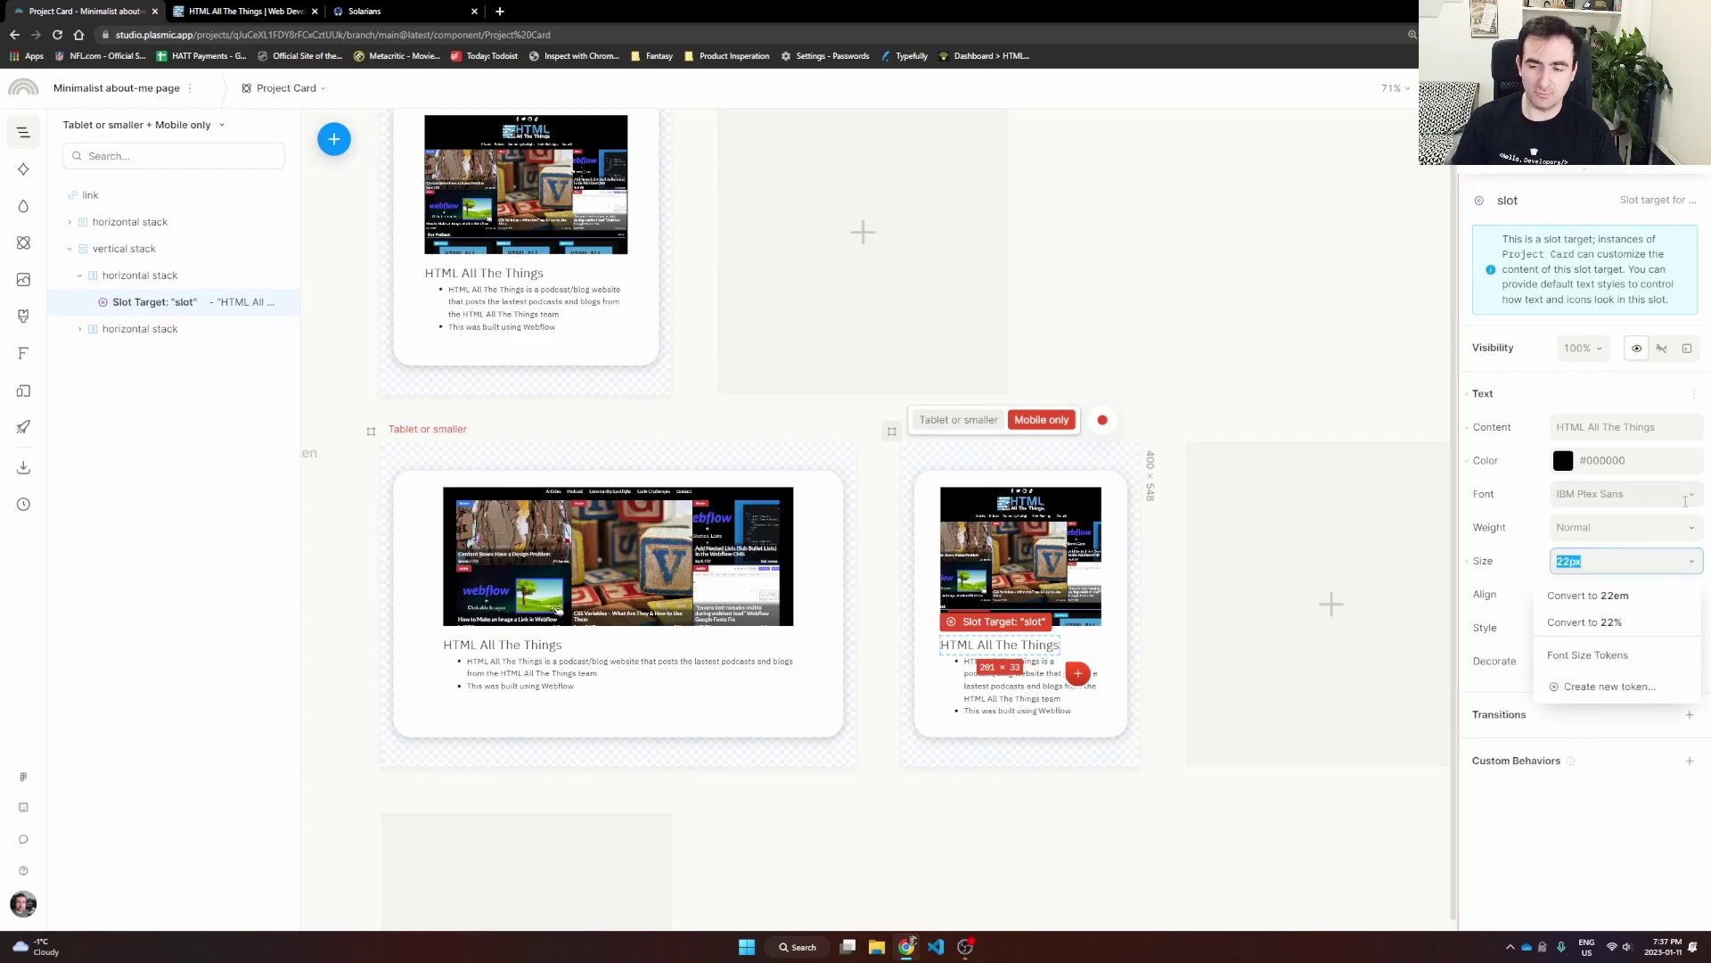
type("13")
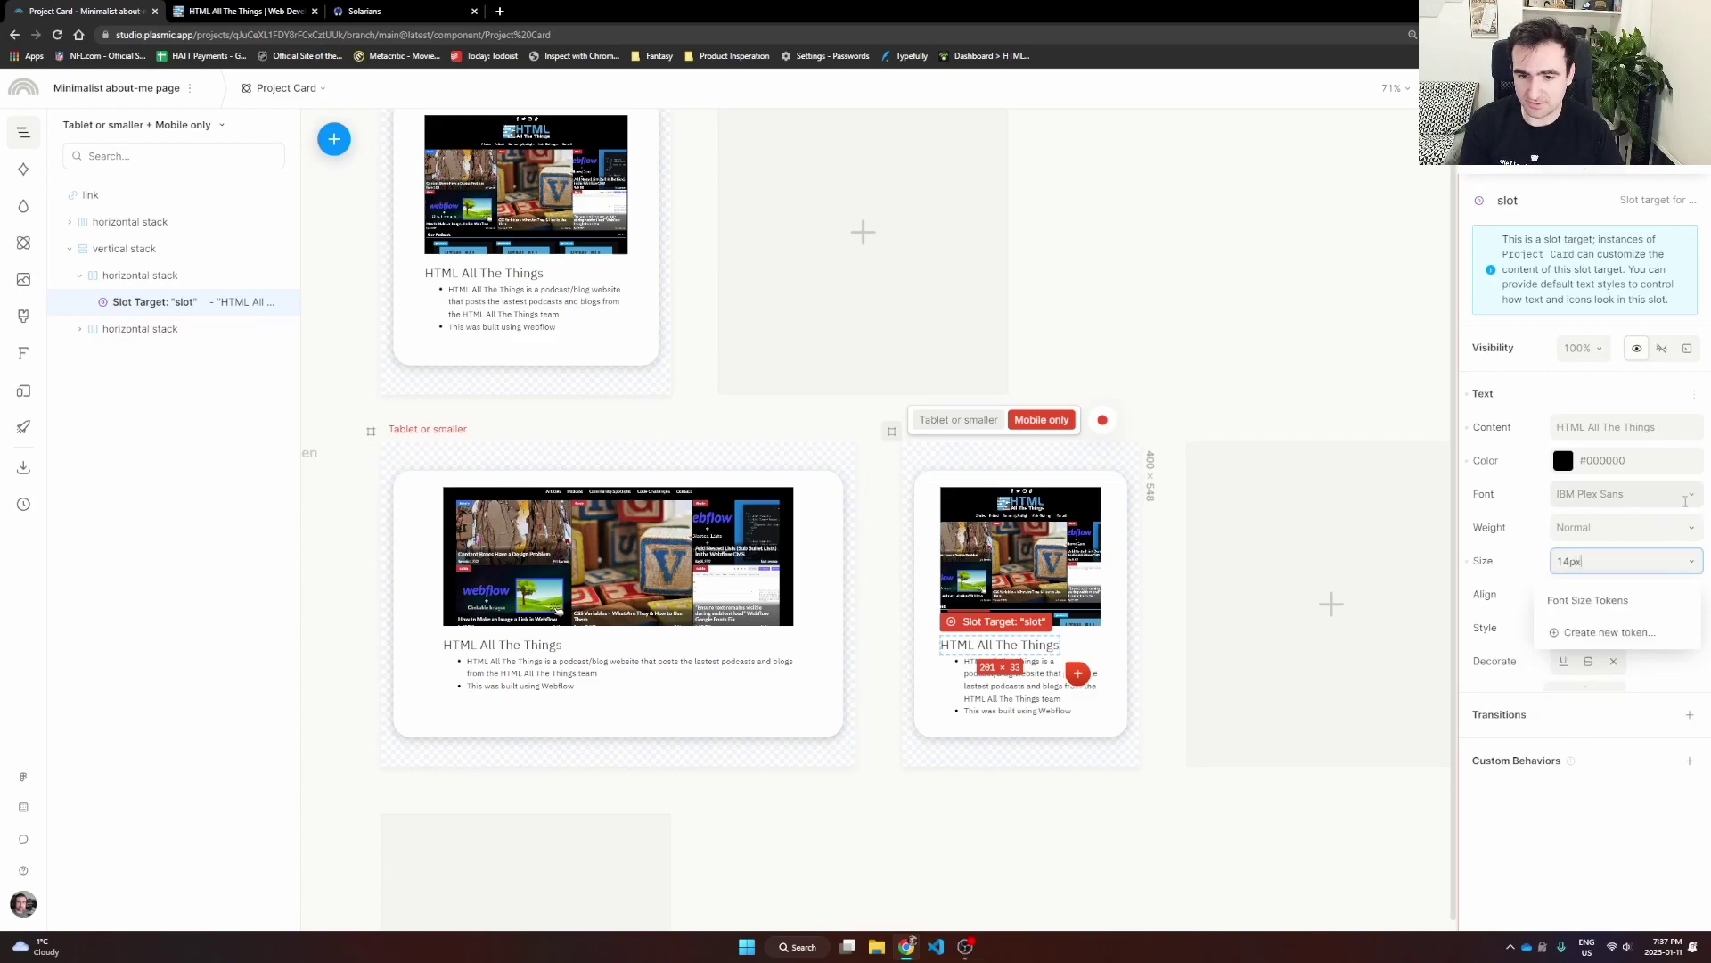
key("Return")
left_click(1156, 862)
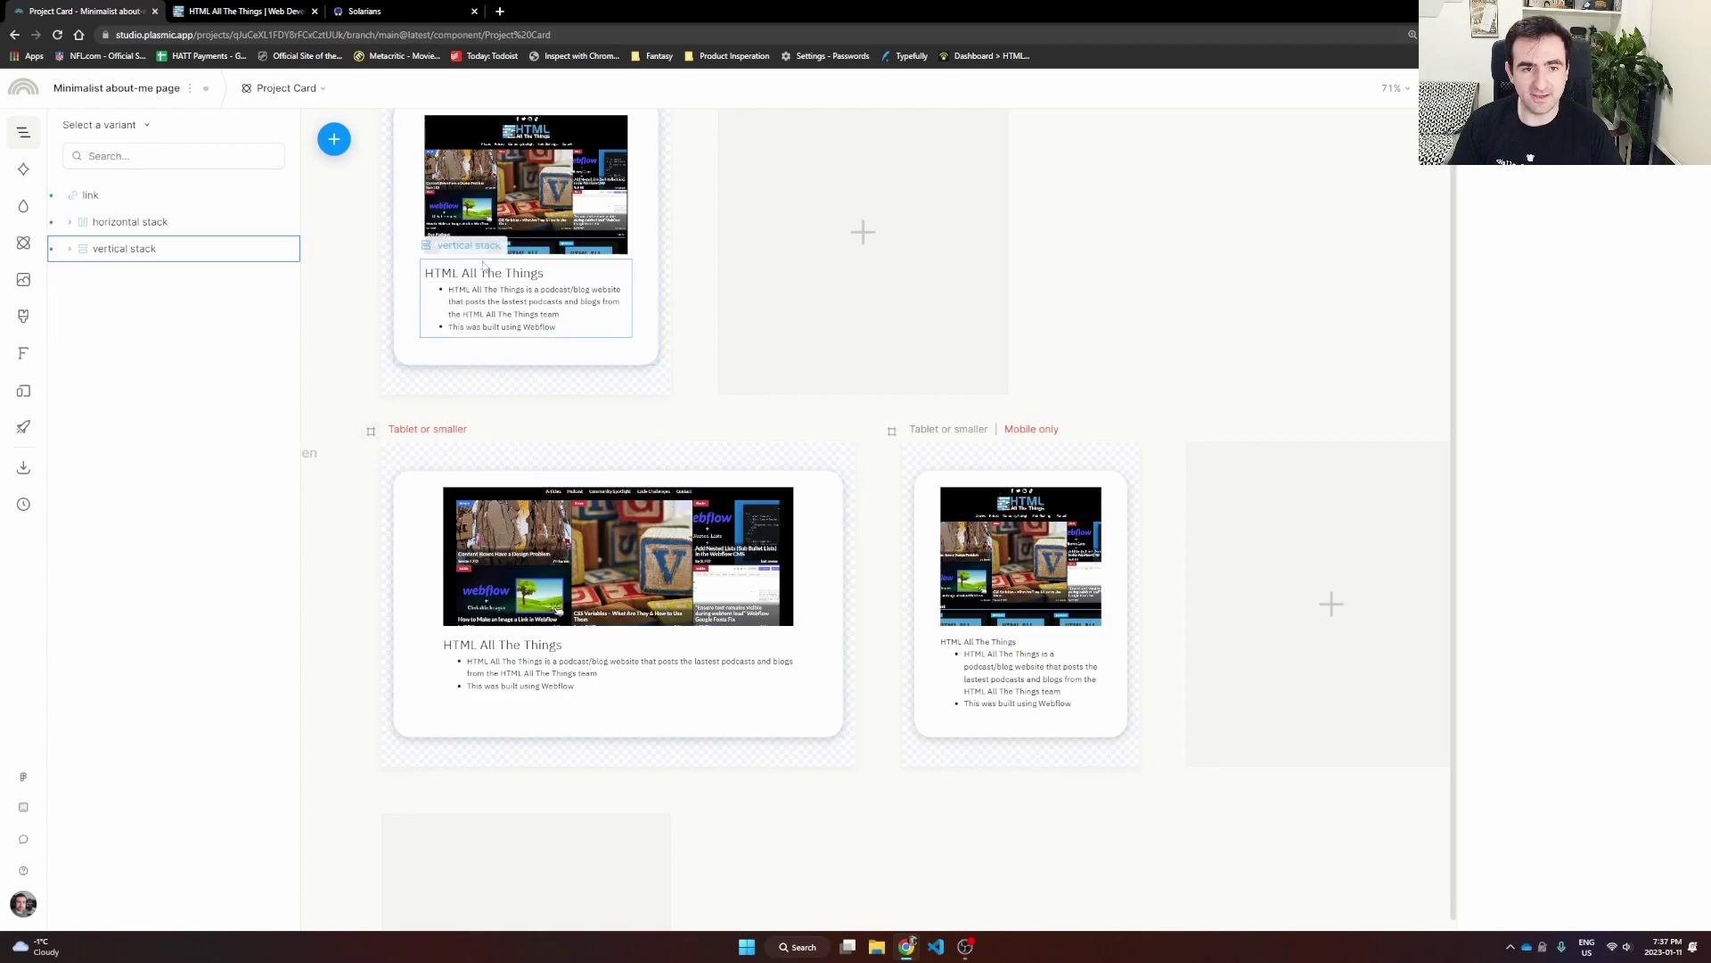
Step: Make the Base title Bold and the Mobile only title Semi Bold
left_click(502, 275)
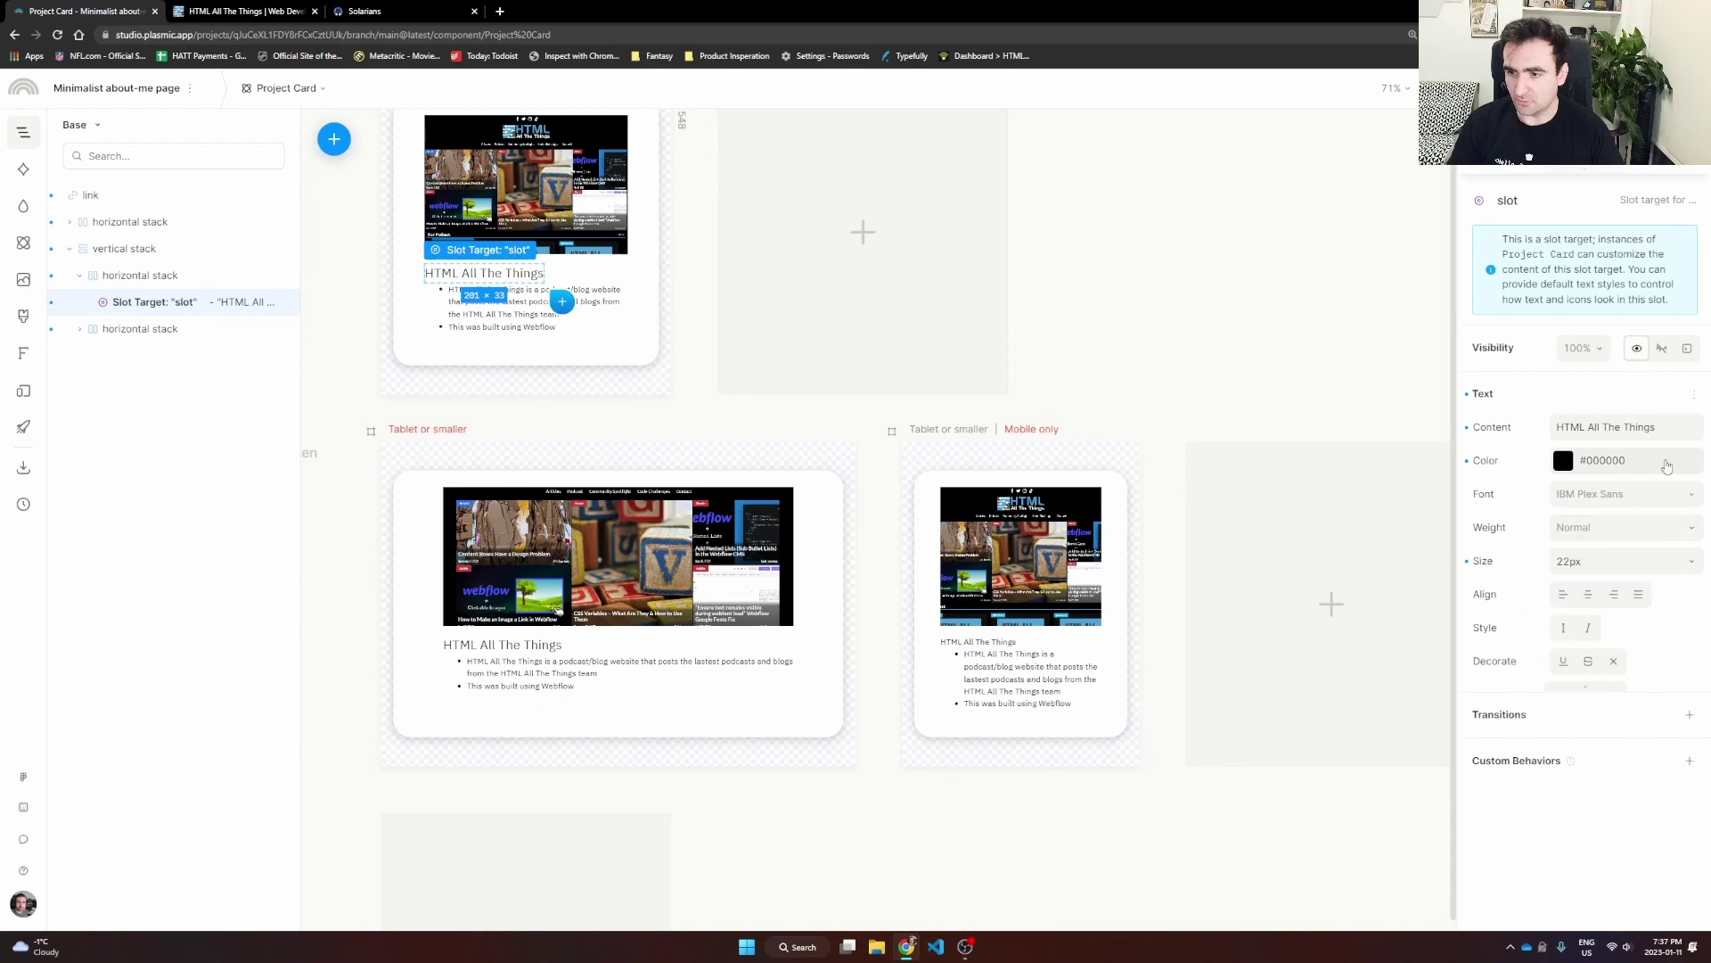
left_click(1639, 532)
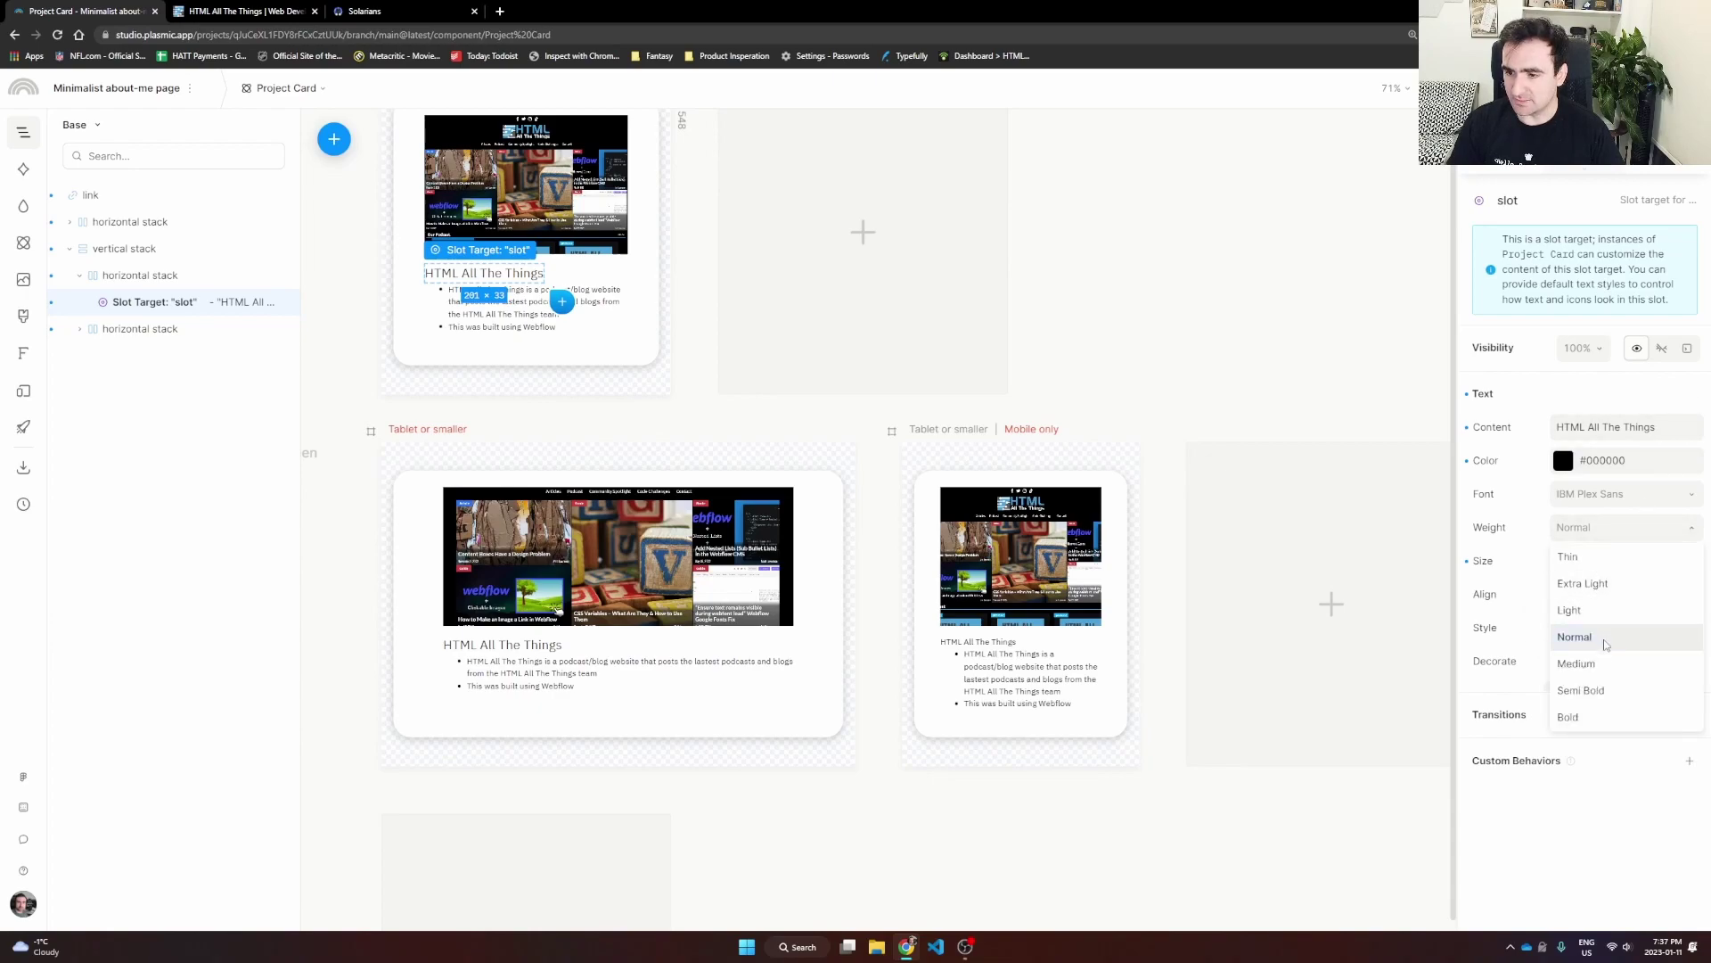
left_click(1588, 722)
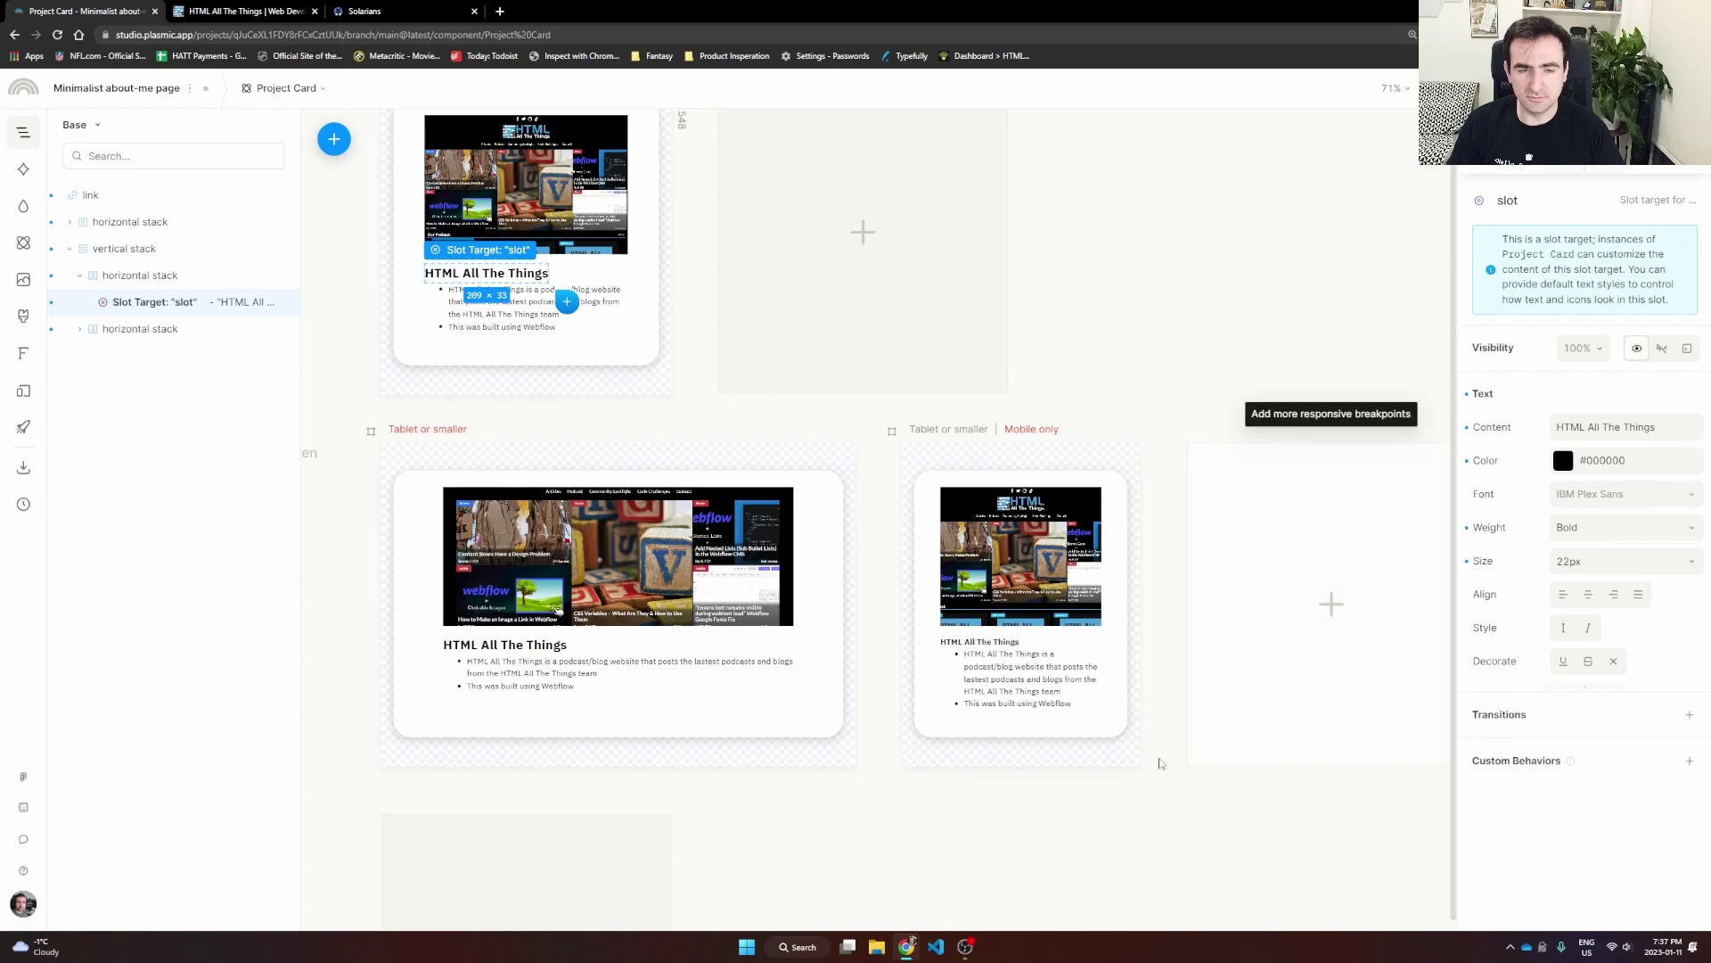
left_click(1007, 834)
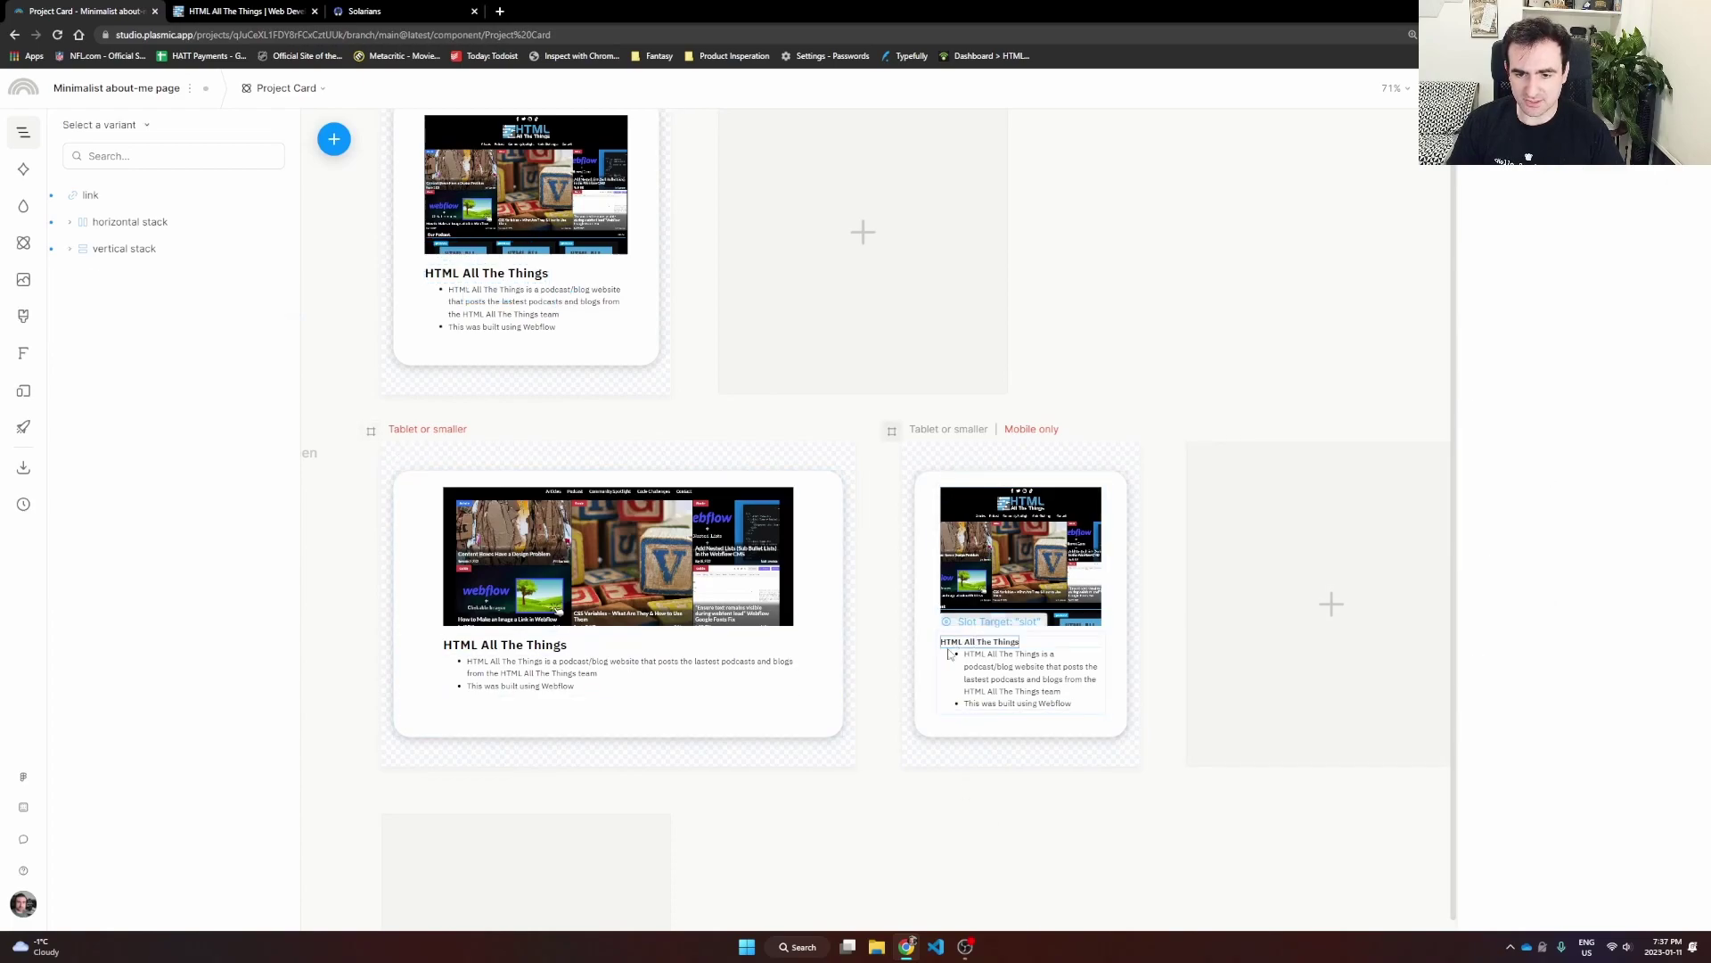
left_click(1003, 644)
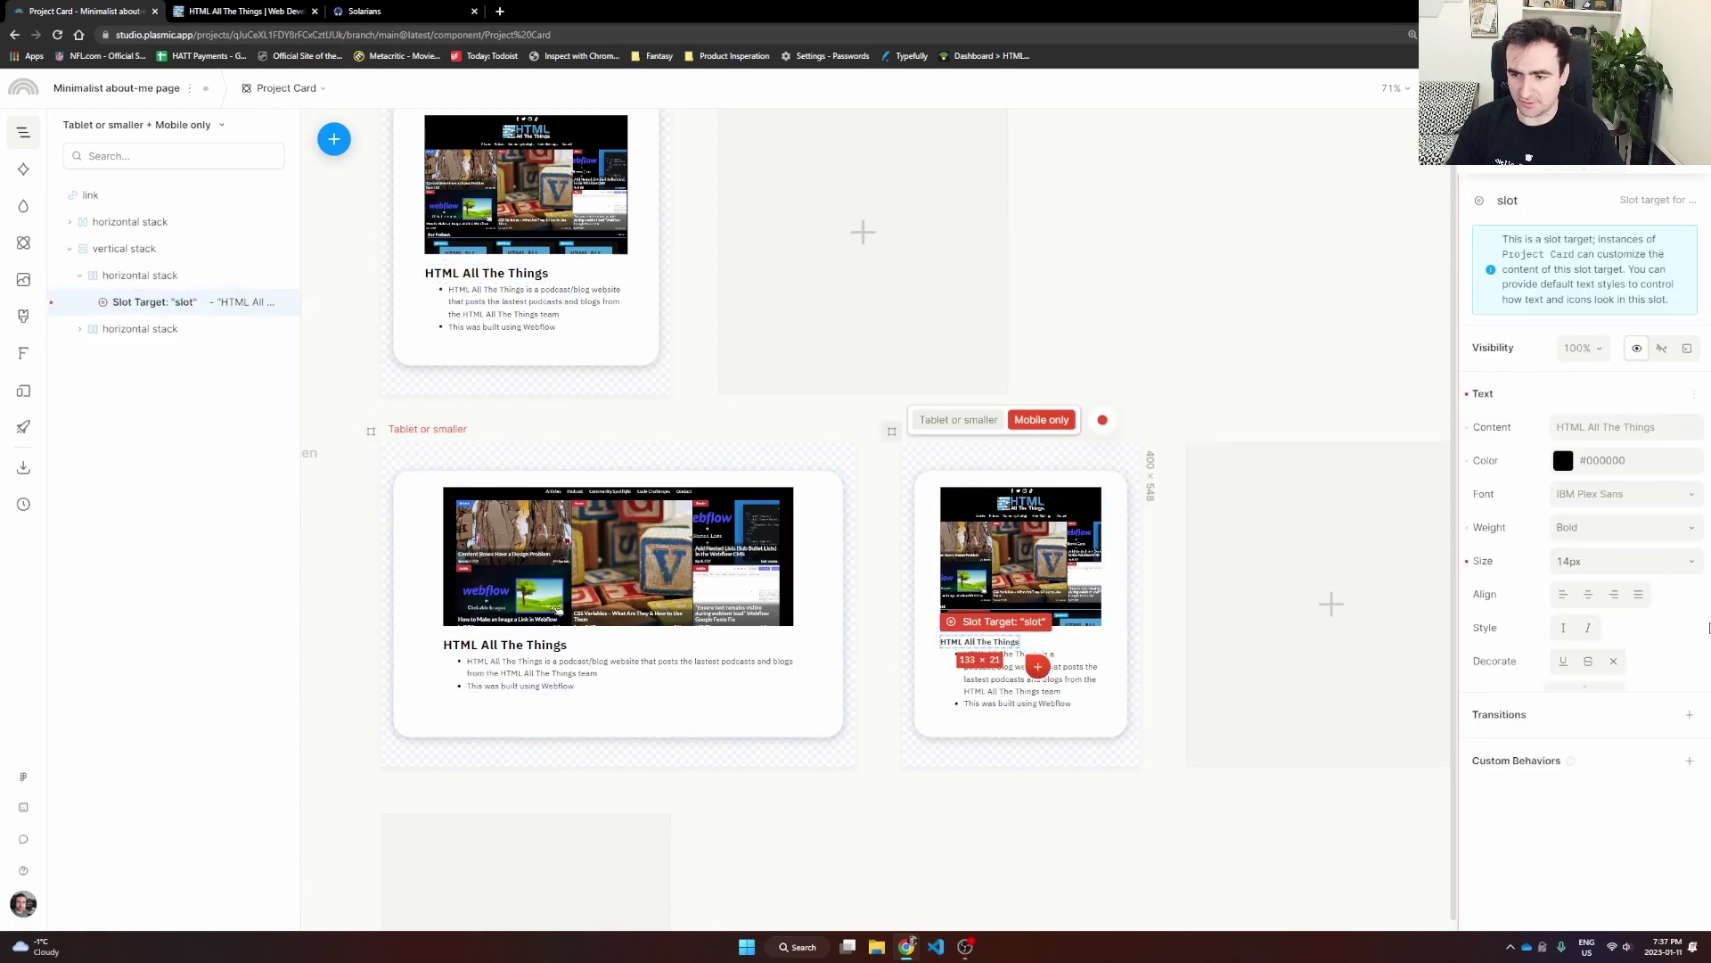
left_click(1624, 526)
left_click(1603, 690)
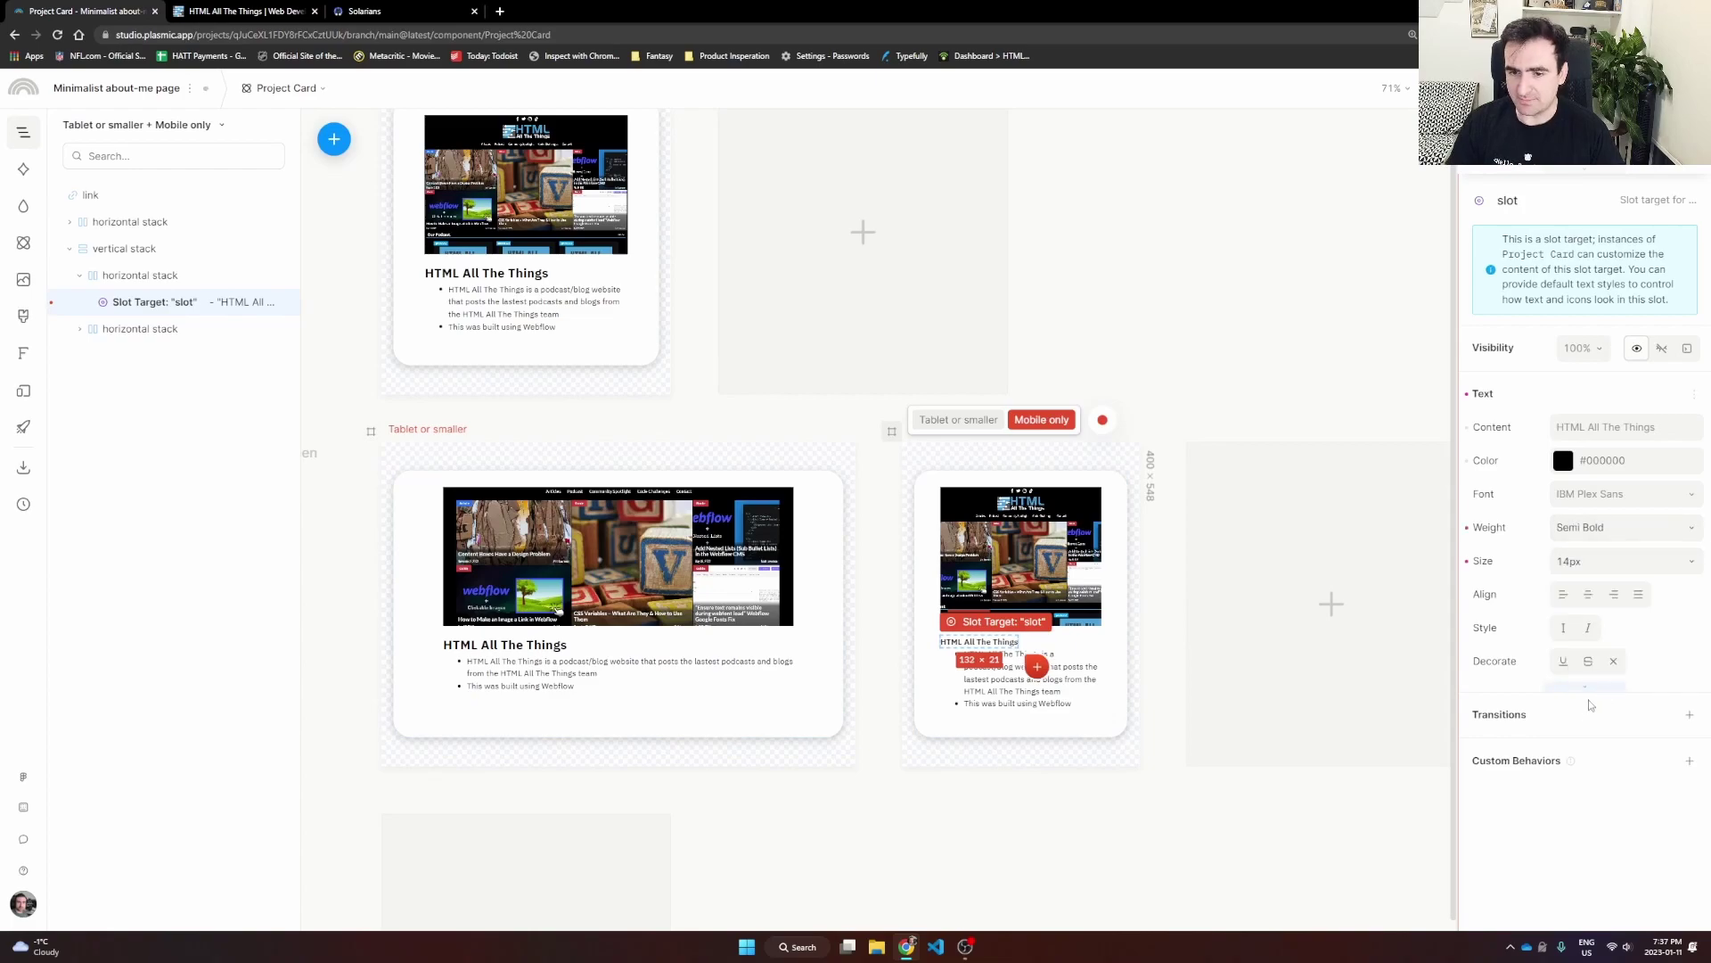
left_click(1148, 807)
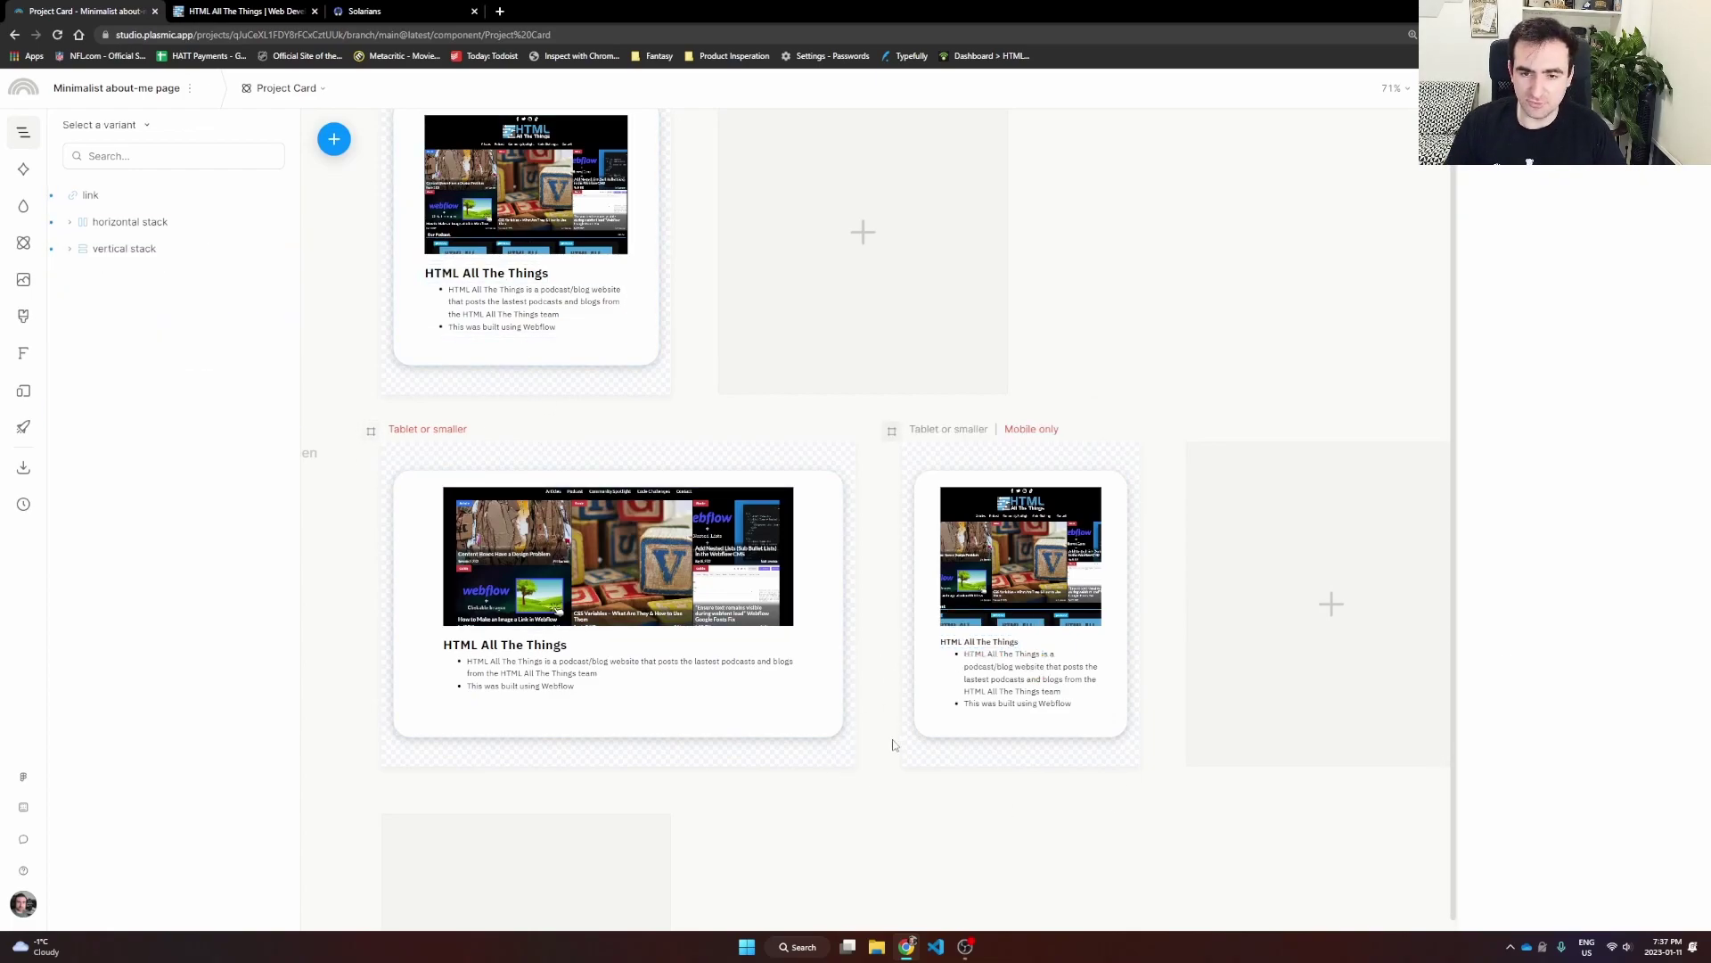
Step: Zoom out of the Project Card and switch the editor to the Homepage page
scroll(783, 443, "up", 2)
scroll(783, 443, "left", 2)
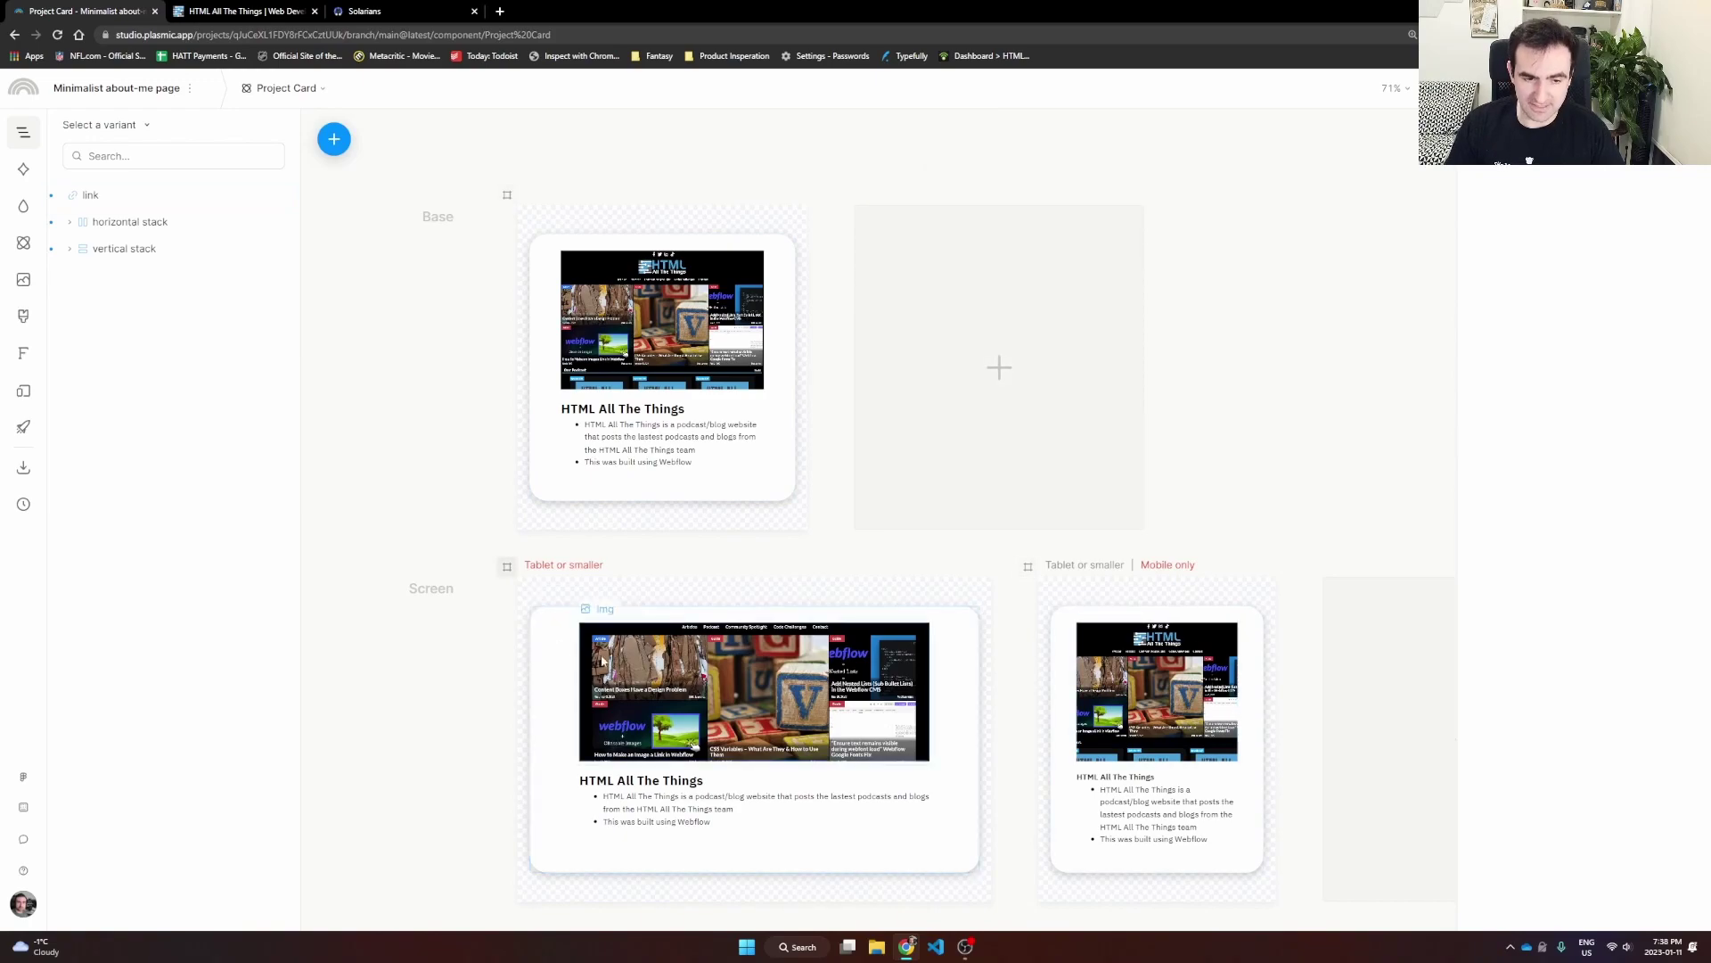
scroll(493, 633, "down", 1)
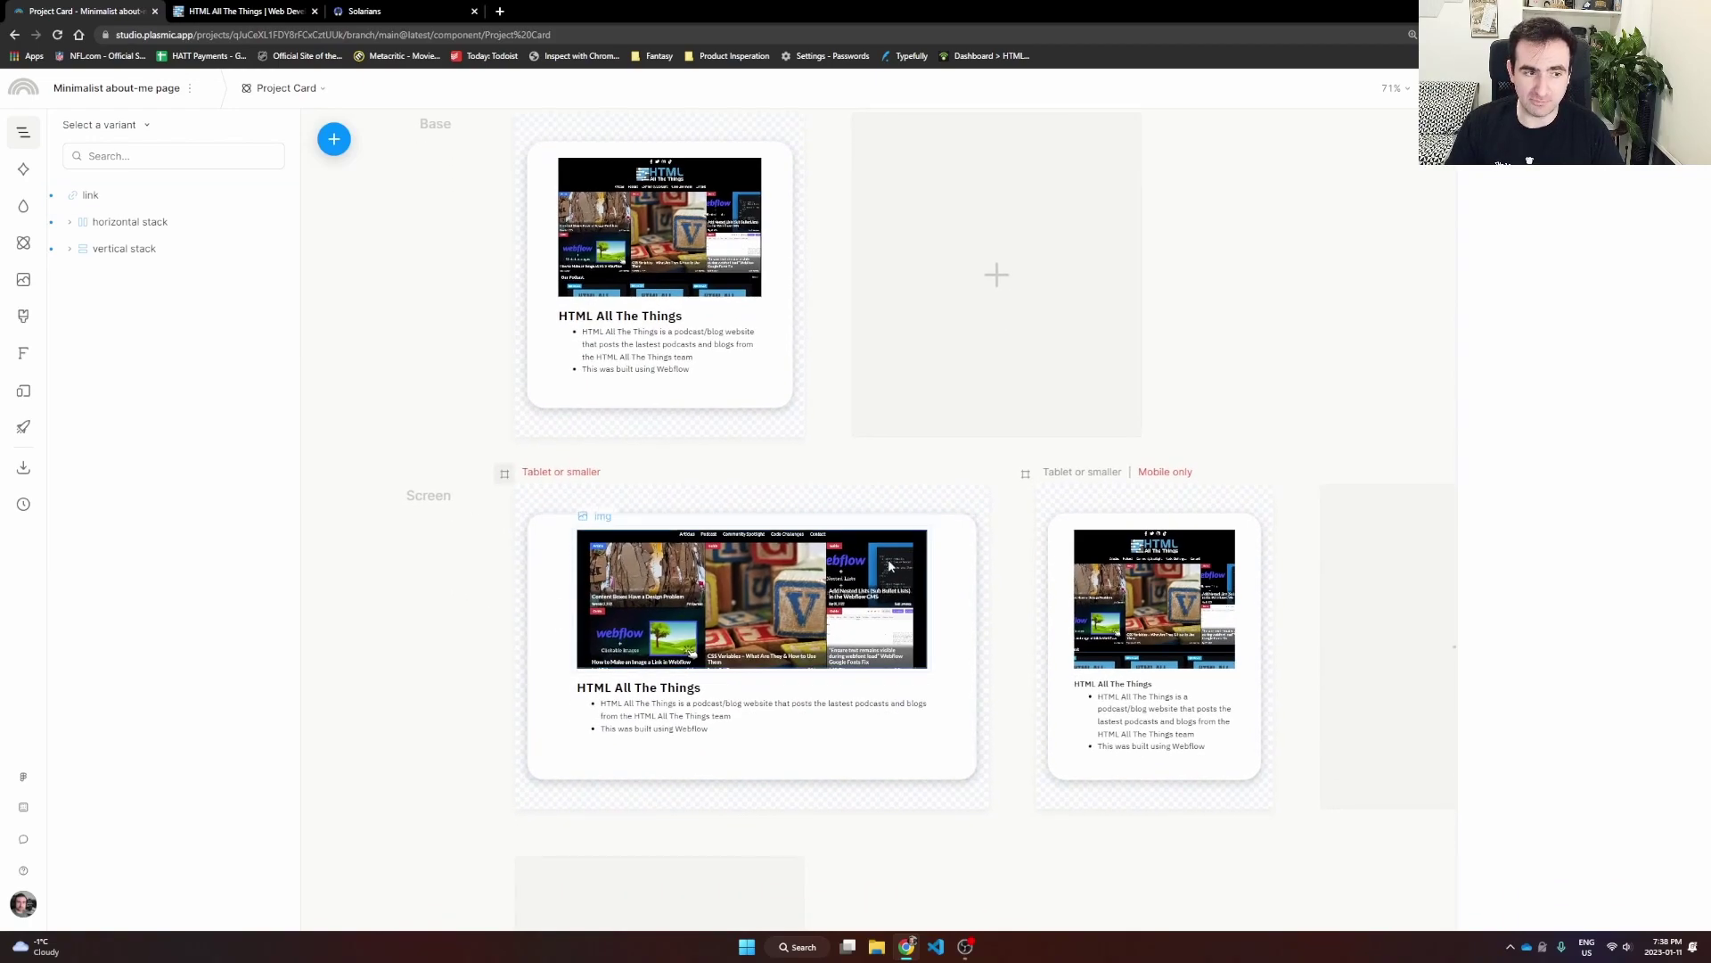
scroll(1090, 827, "down", 1)
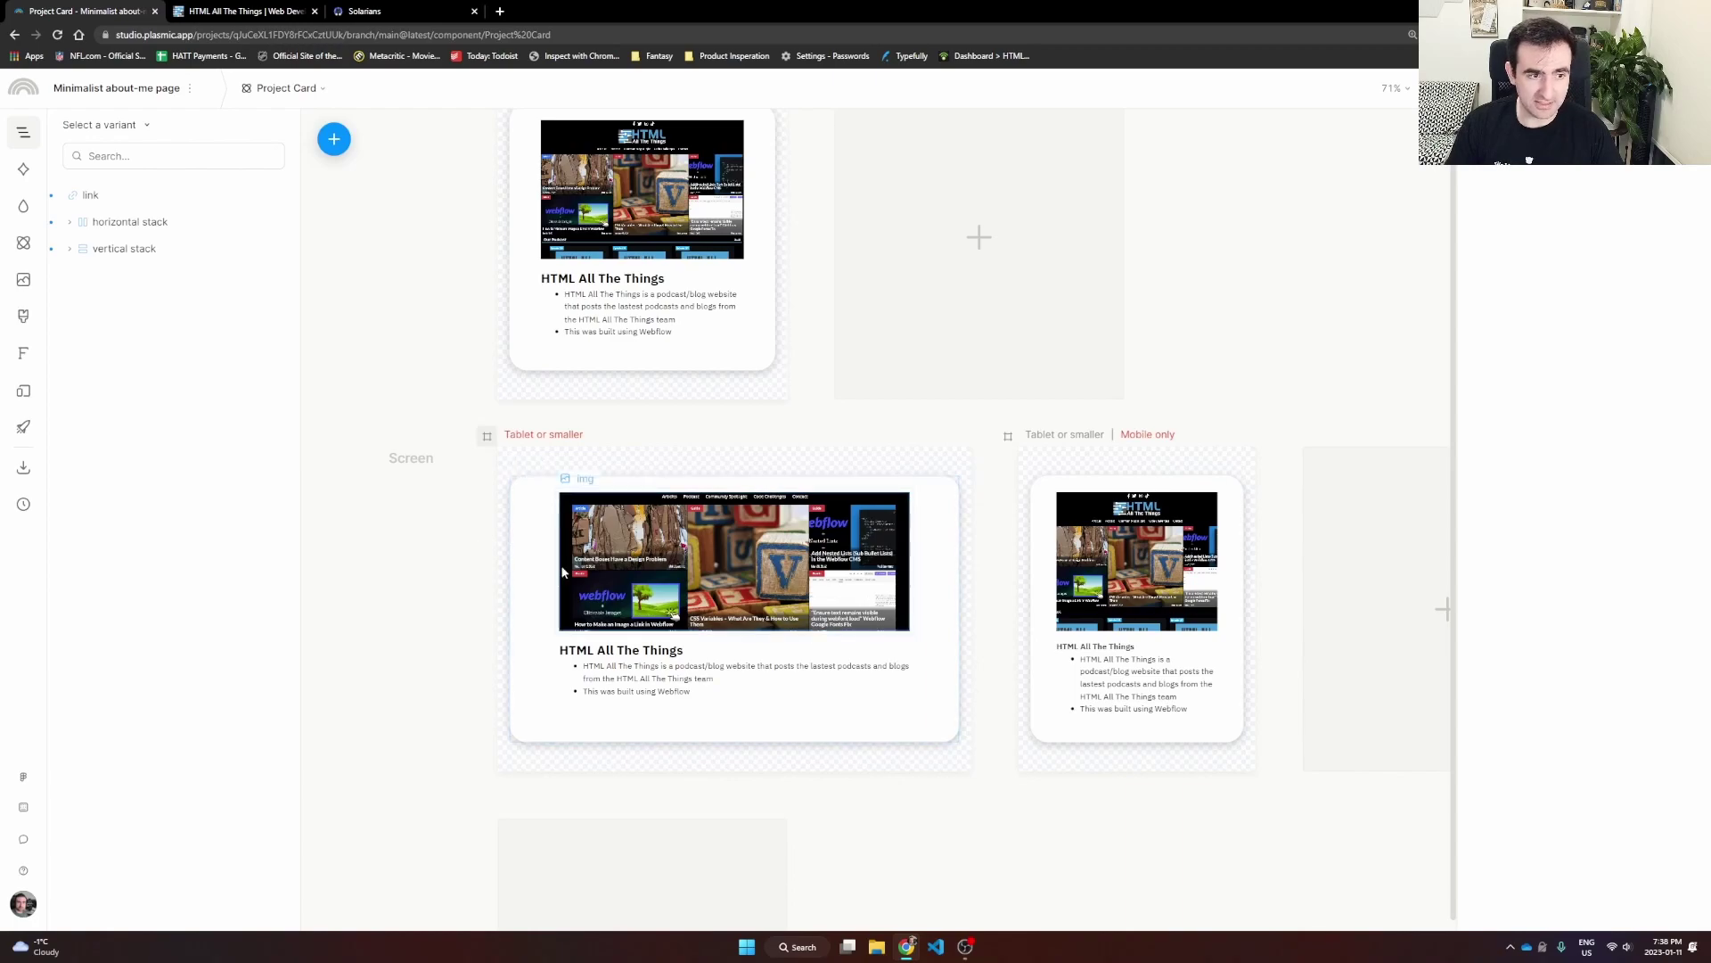
left_click(349, 298)
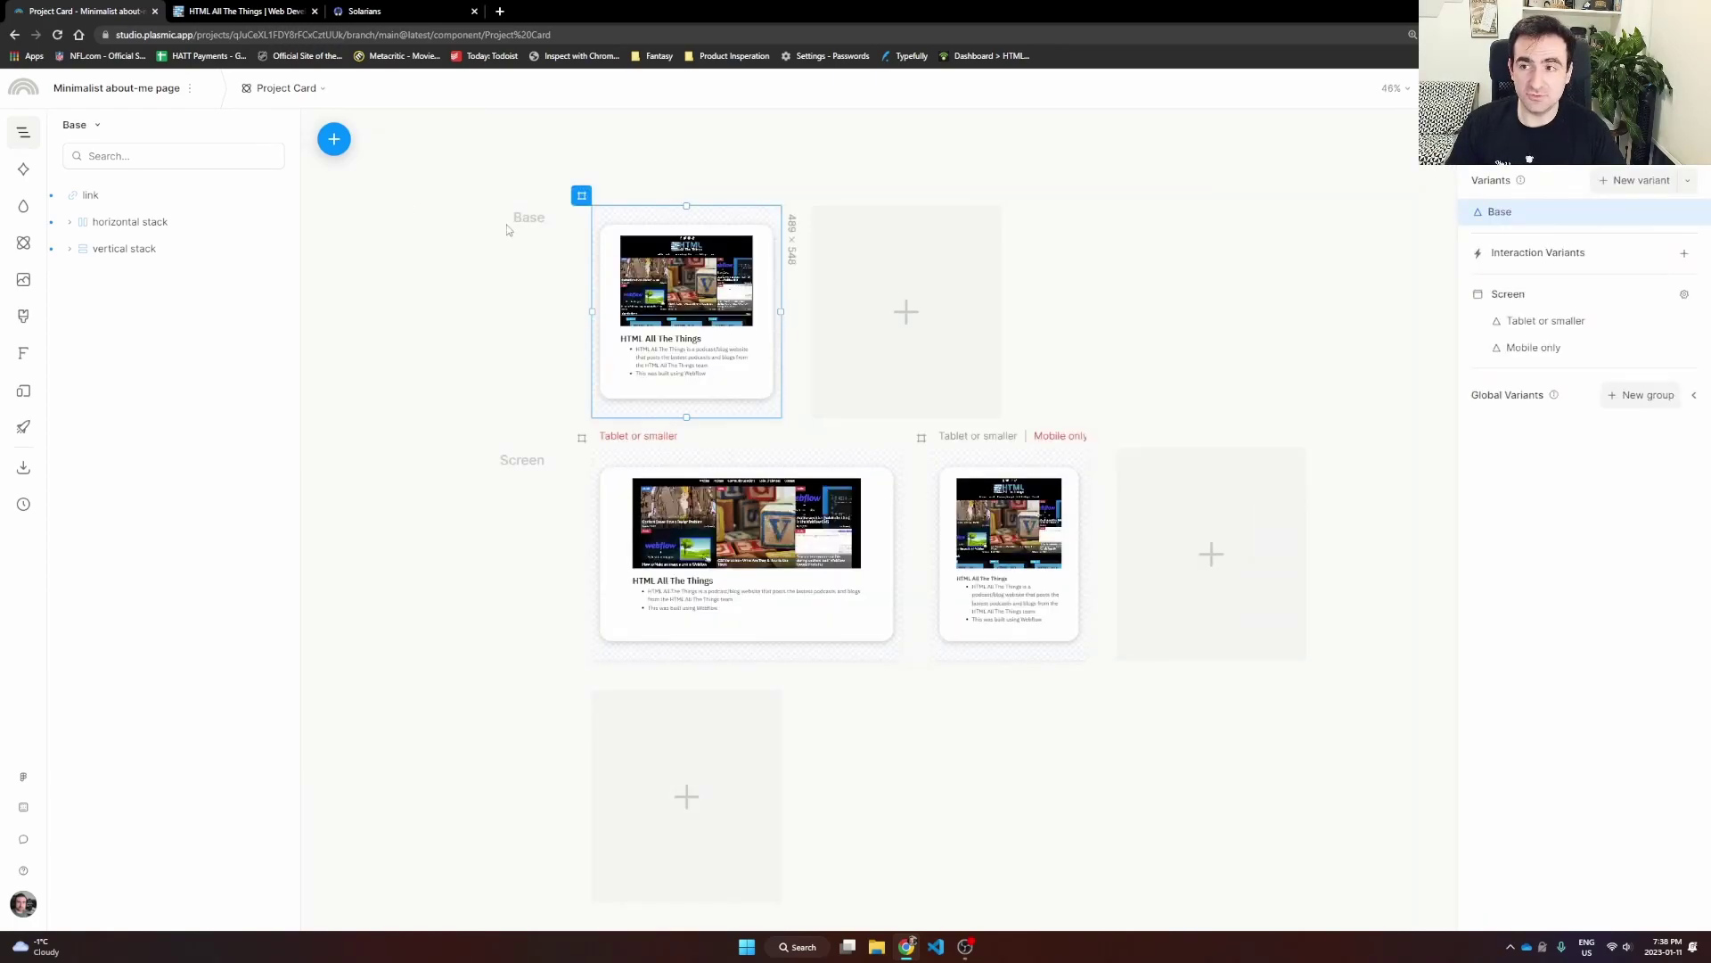
left_click(306, 92)
left_click(290, 189)
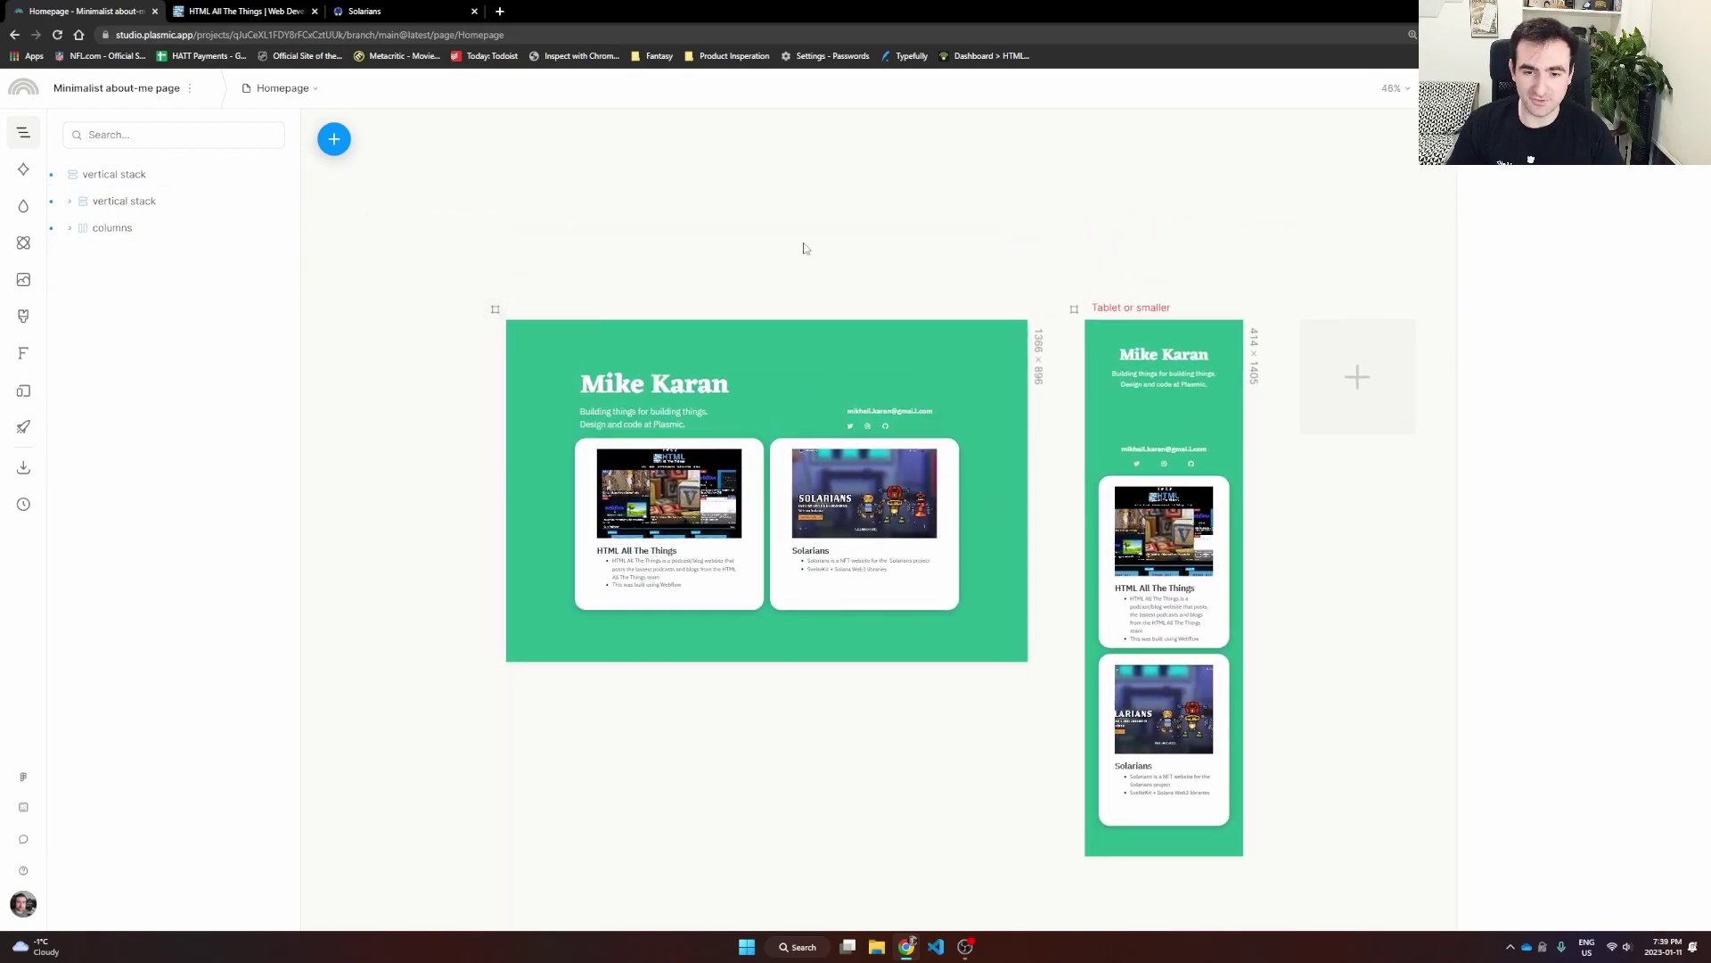
Step: Bring up the Publish dialog from the top-right toolbar
scroll(831, 280, "up", 1)
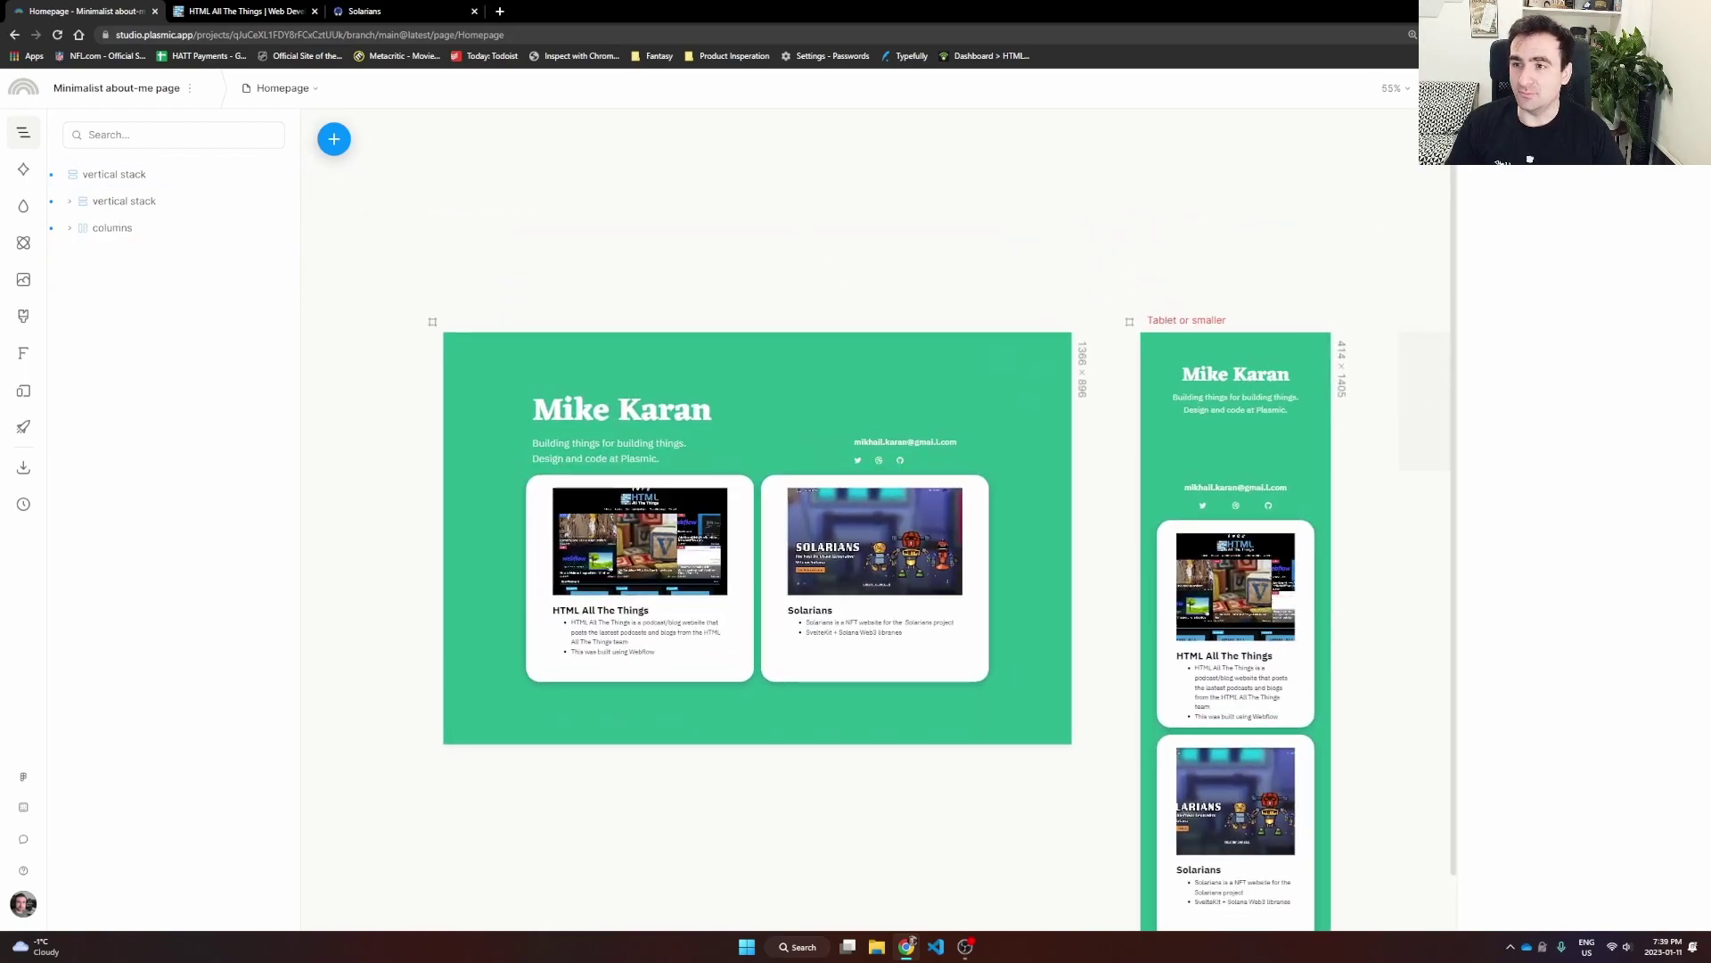
left_click(1665, 87)
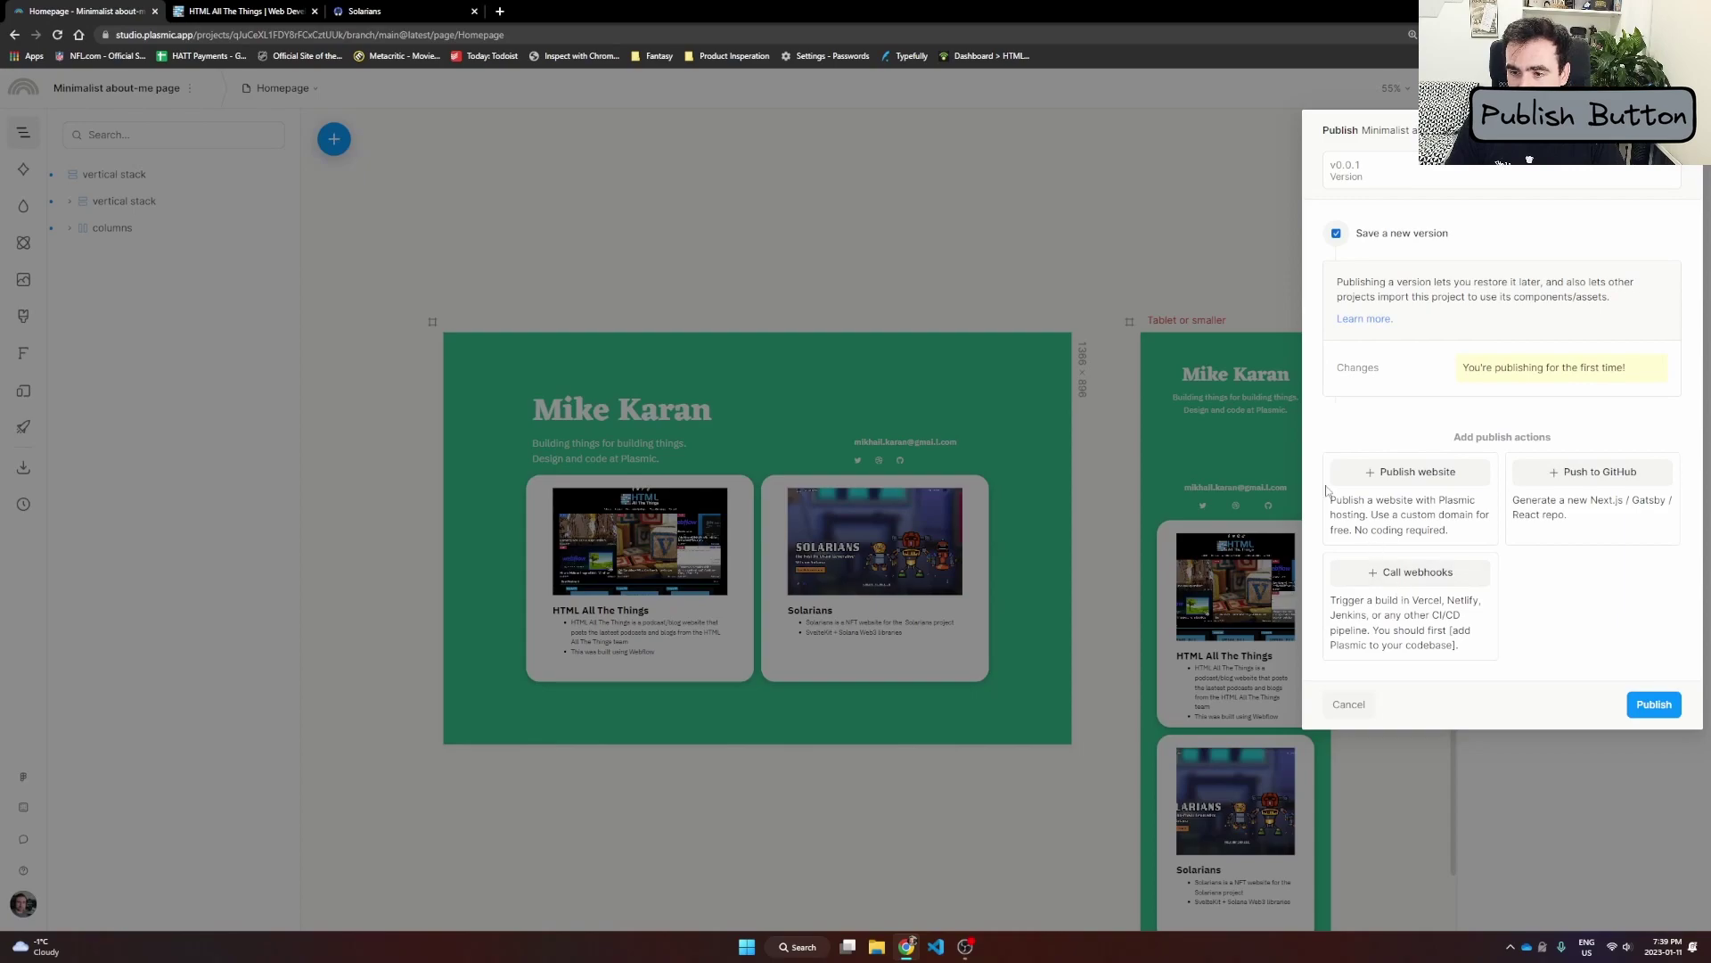
Step: Add website hosting on a personal plasmic.run subdomain, save it, and publish v0.0.1
left_click(1400, 479)
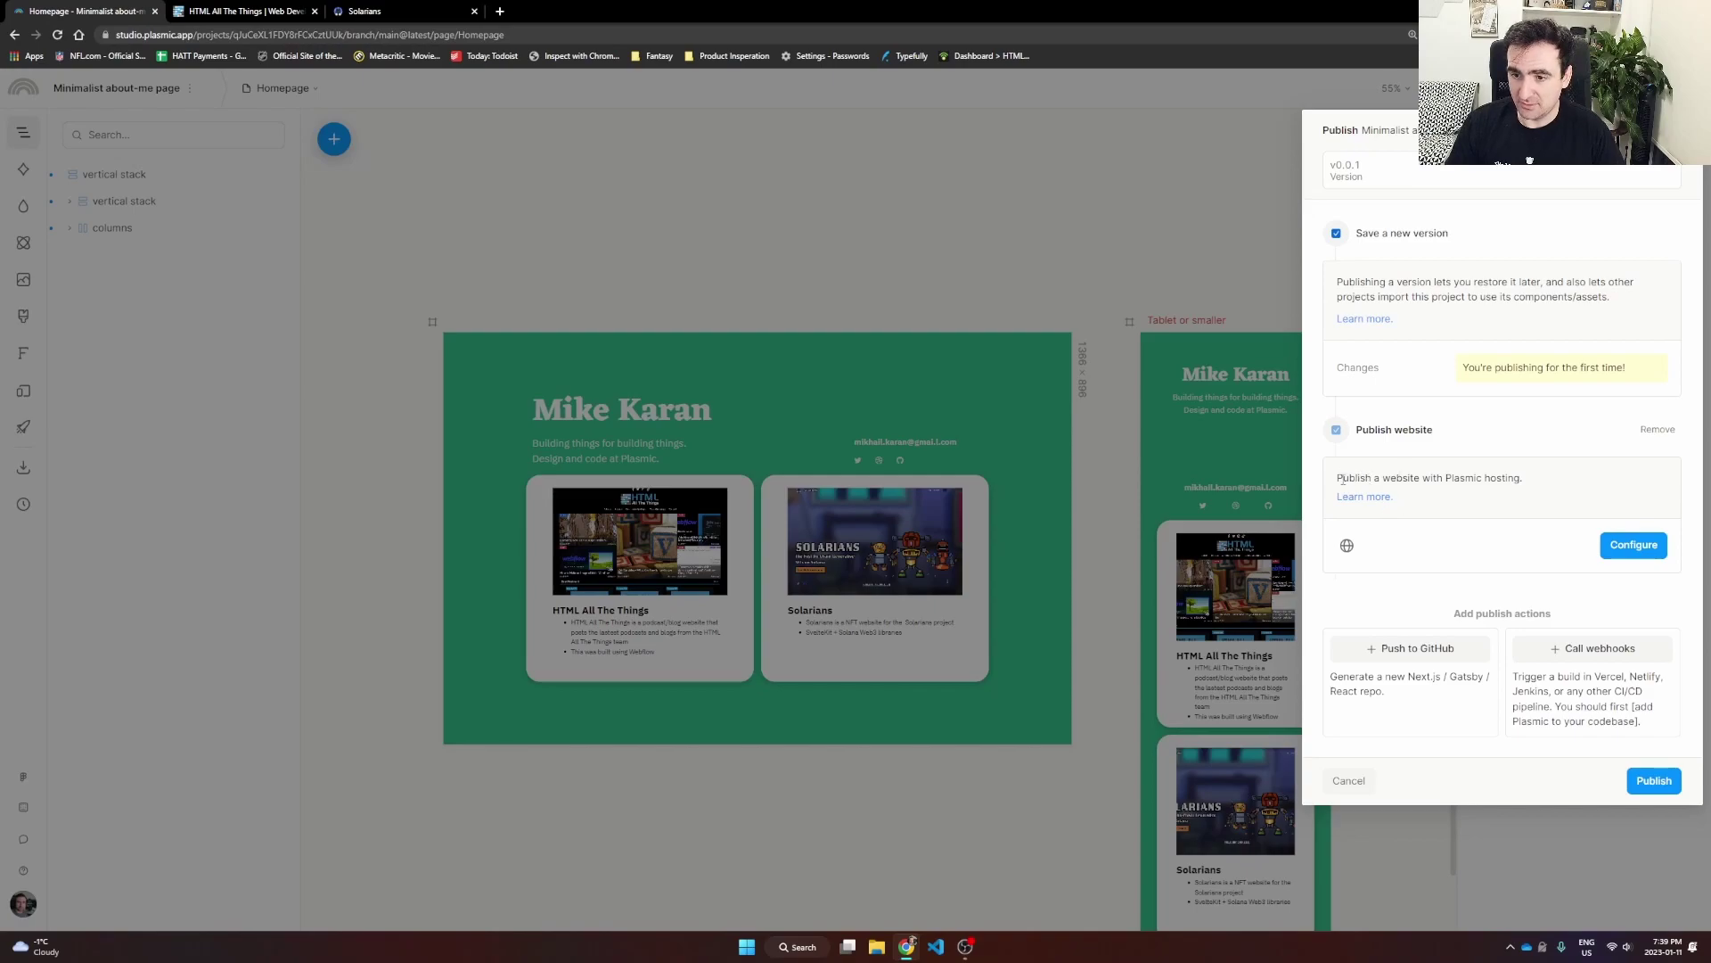
left_click(1637, 549)
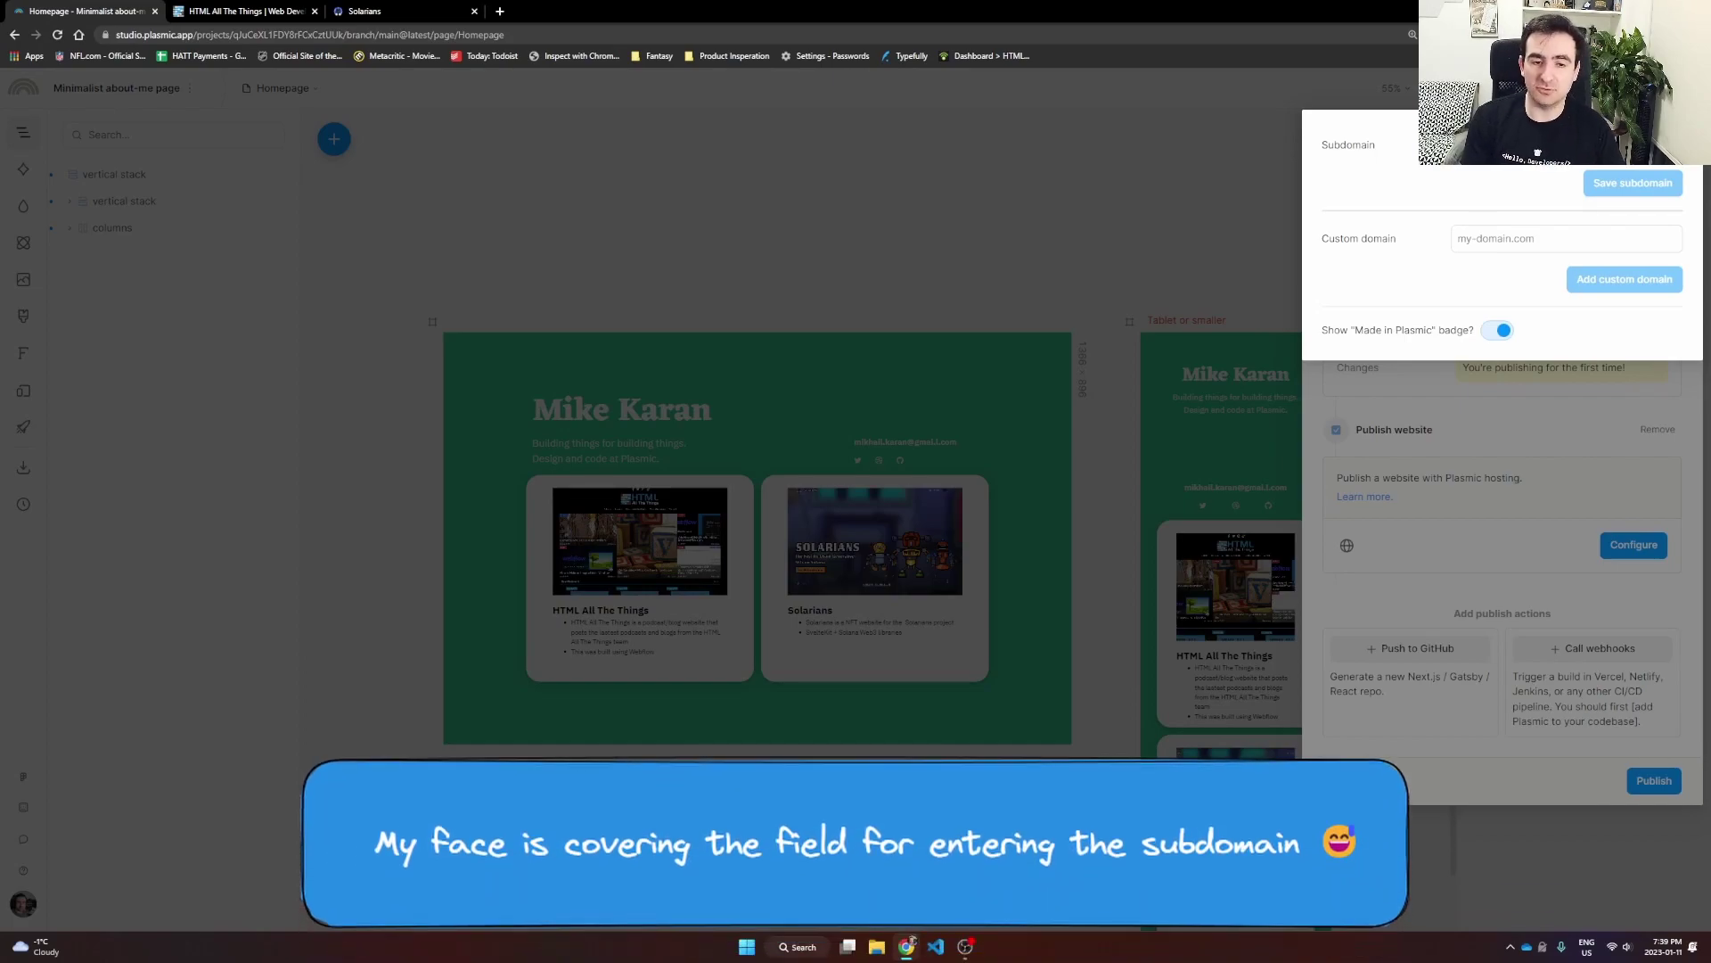
type("mikekaran")
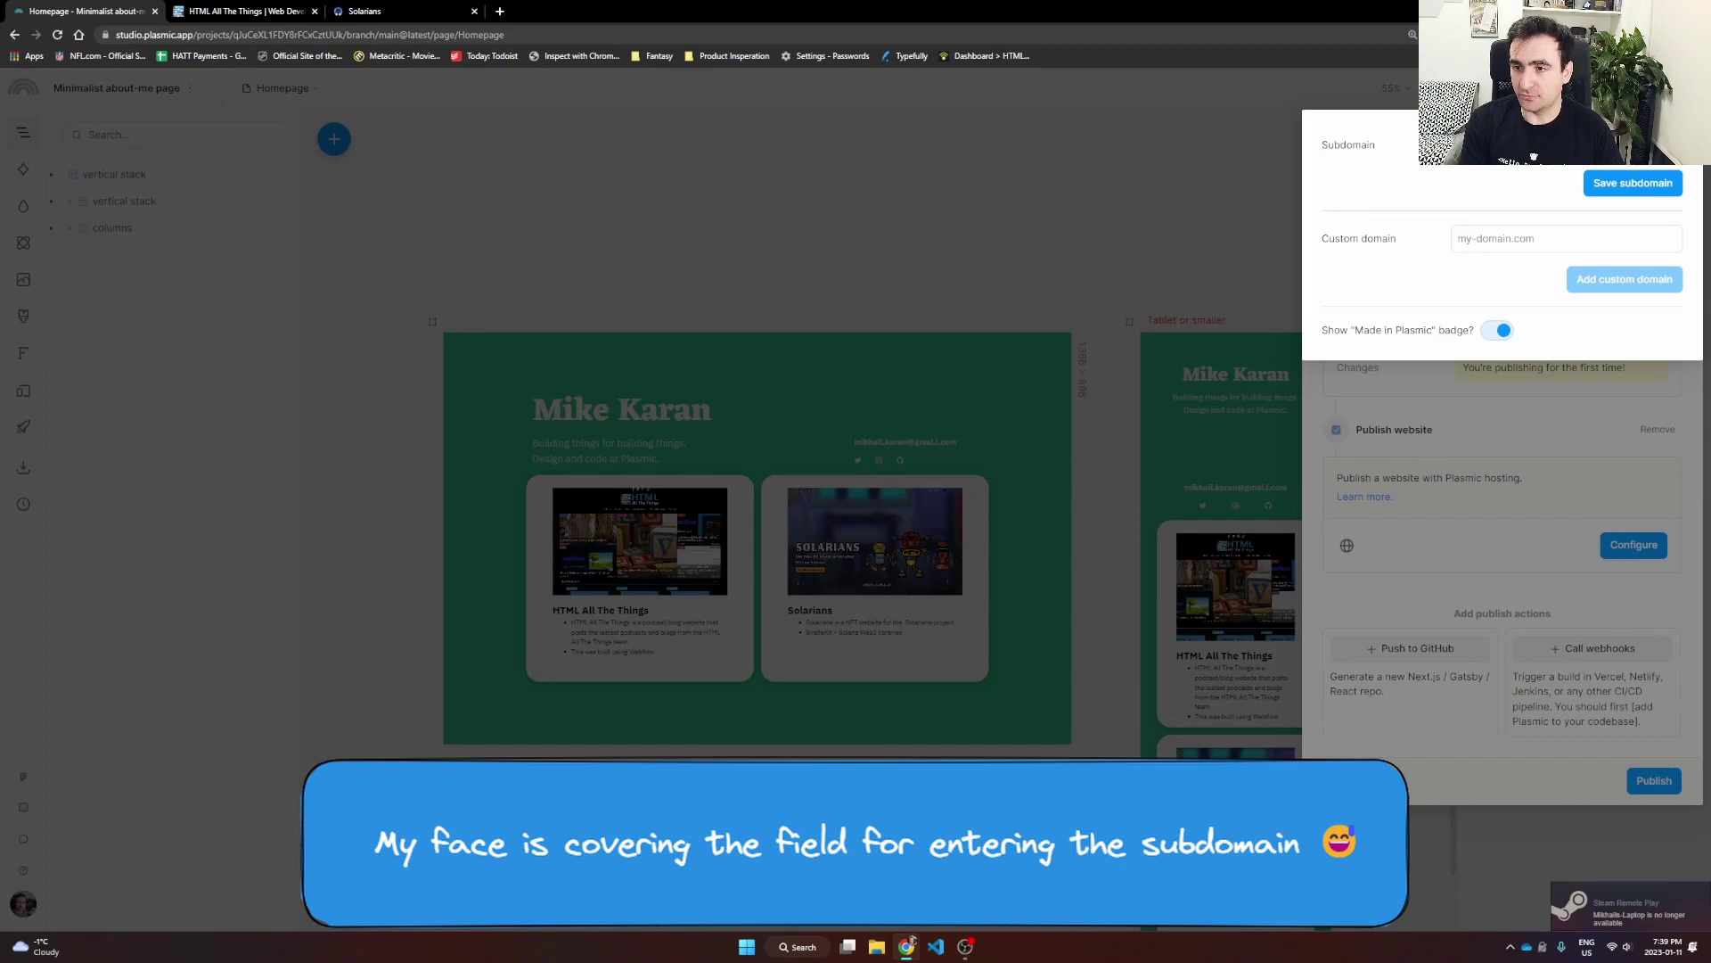
left_click(1609, 183)
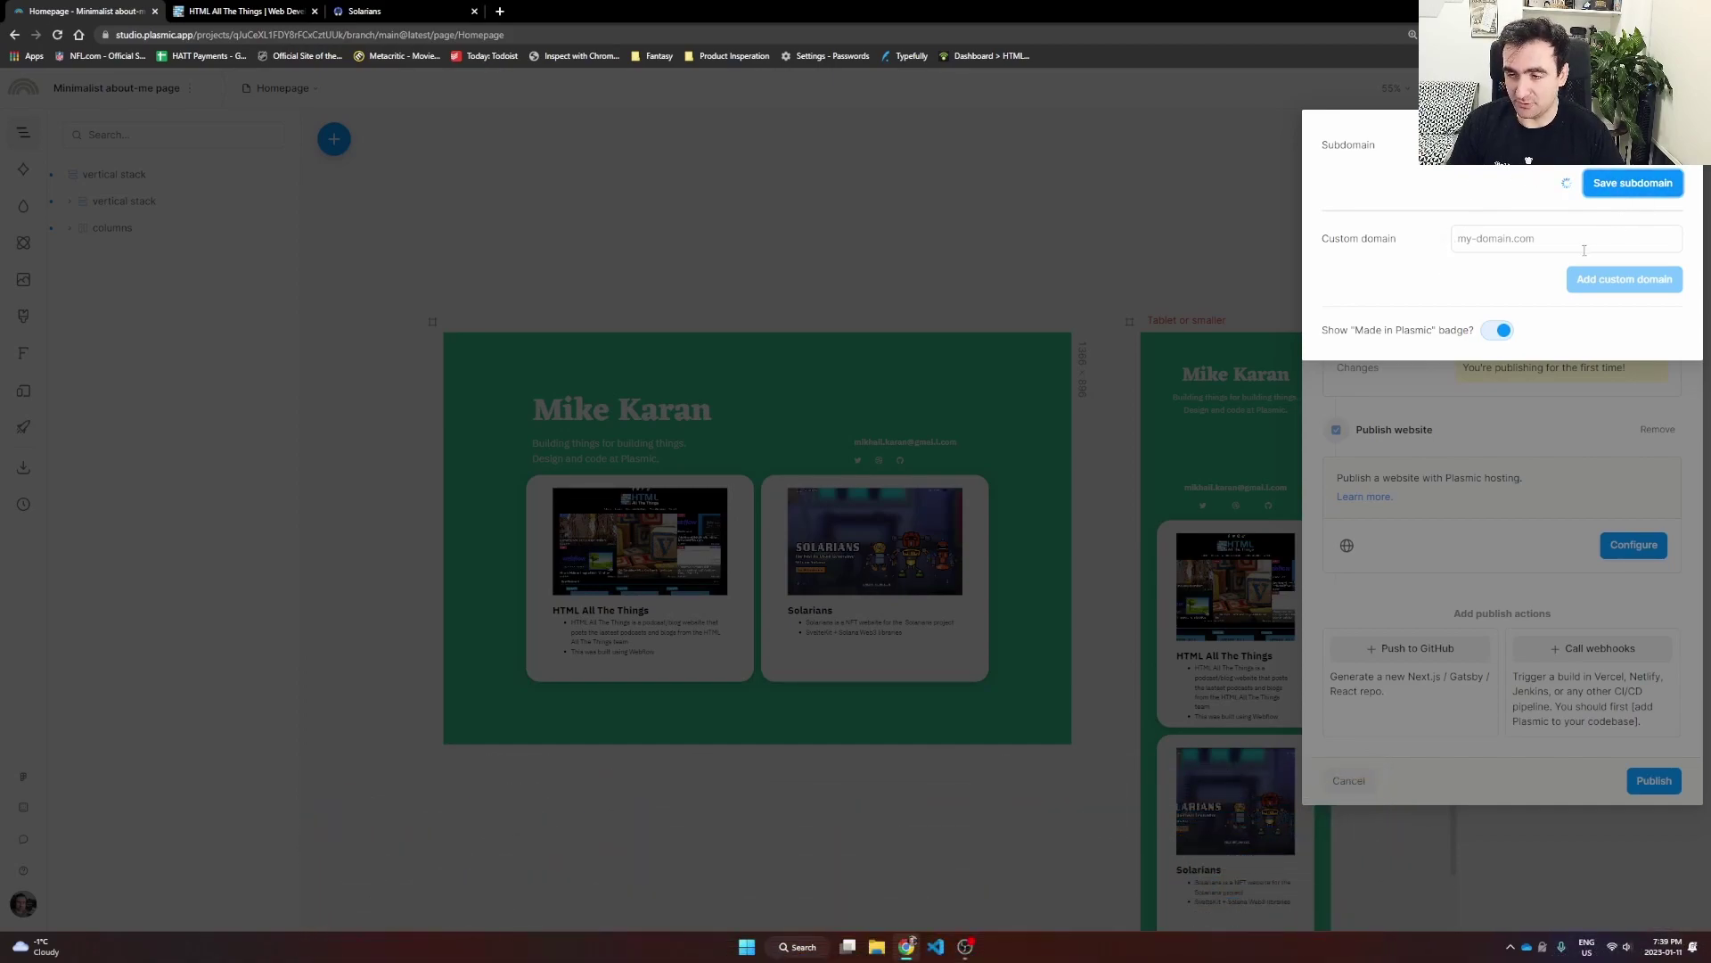
left_click(1545, 438)
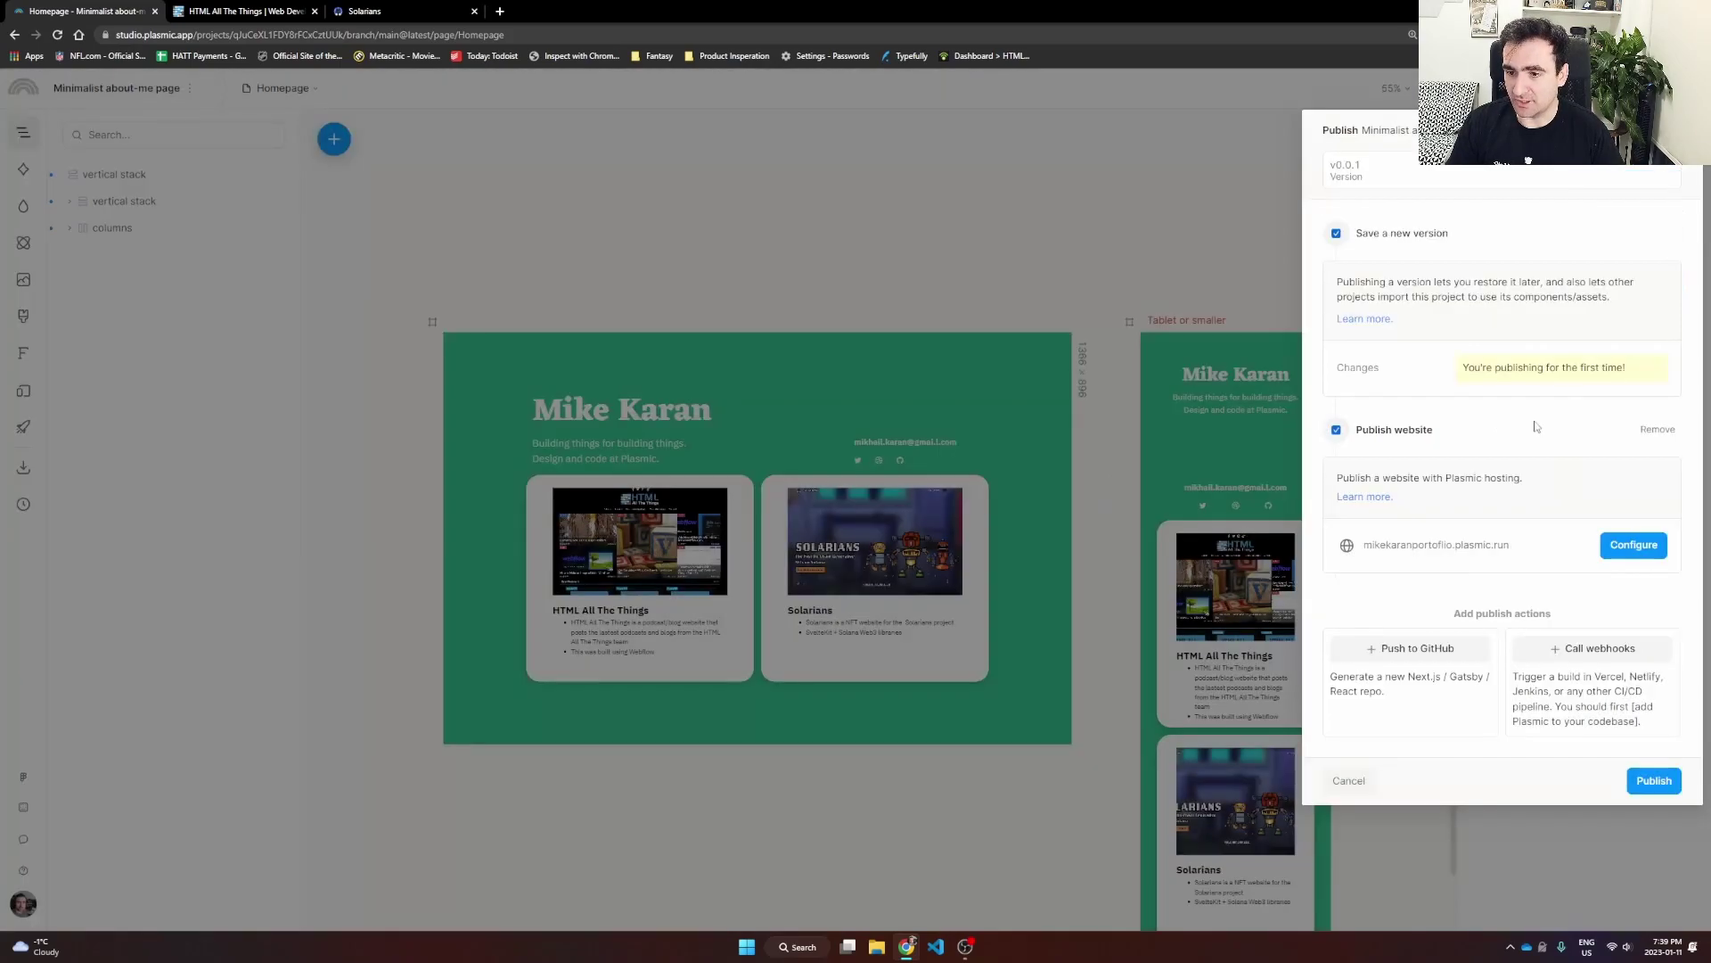
left_click(1651, 784)
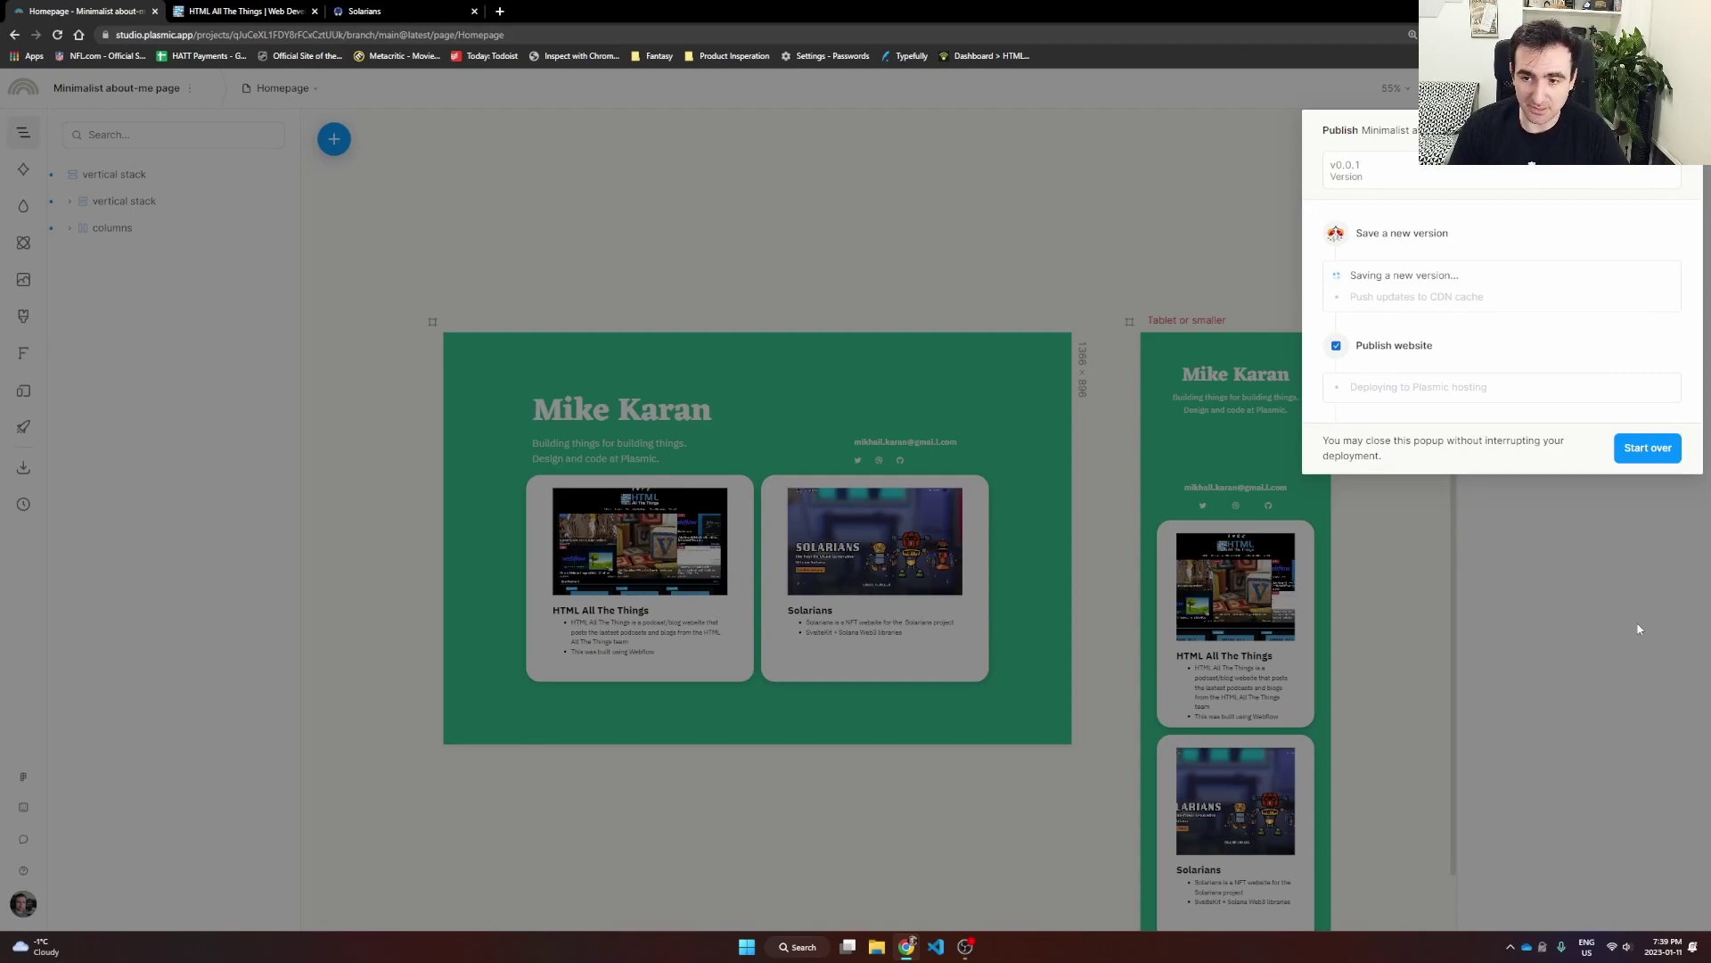
Step: Copy the deployed plasmic.run address and load the live site in a new browser tab
left_click_drag(1561, 393, 1398, 379)
key("ctrl+c")
key("ctrl+t")
key("ctrl+v")
key("Return")
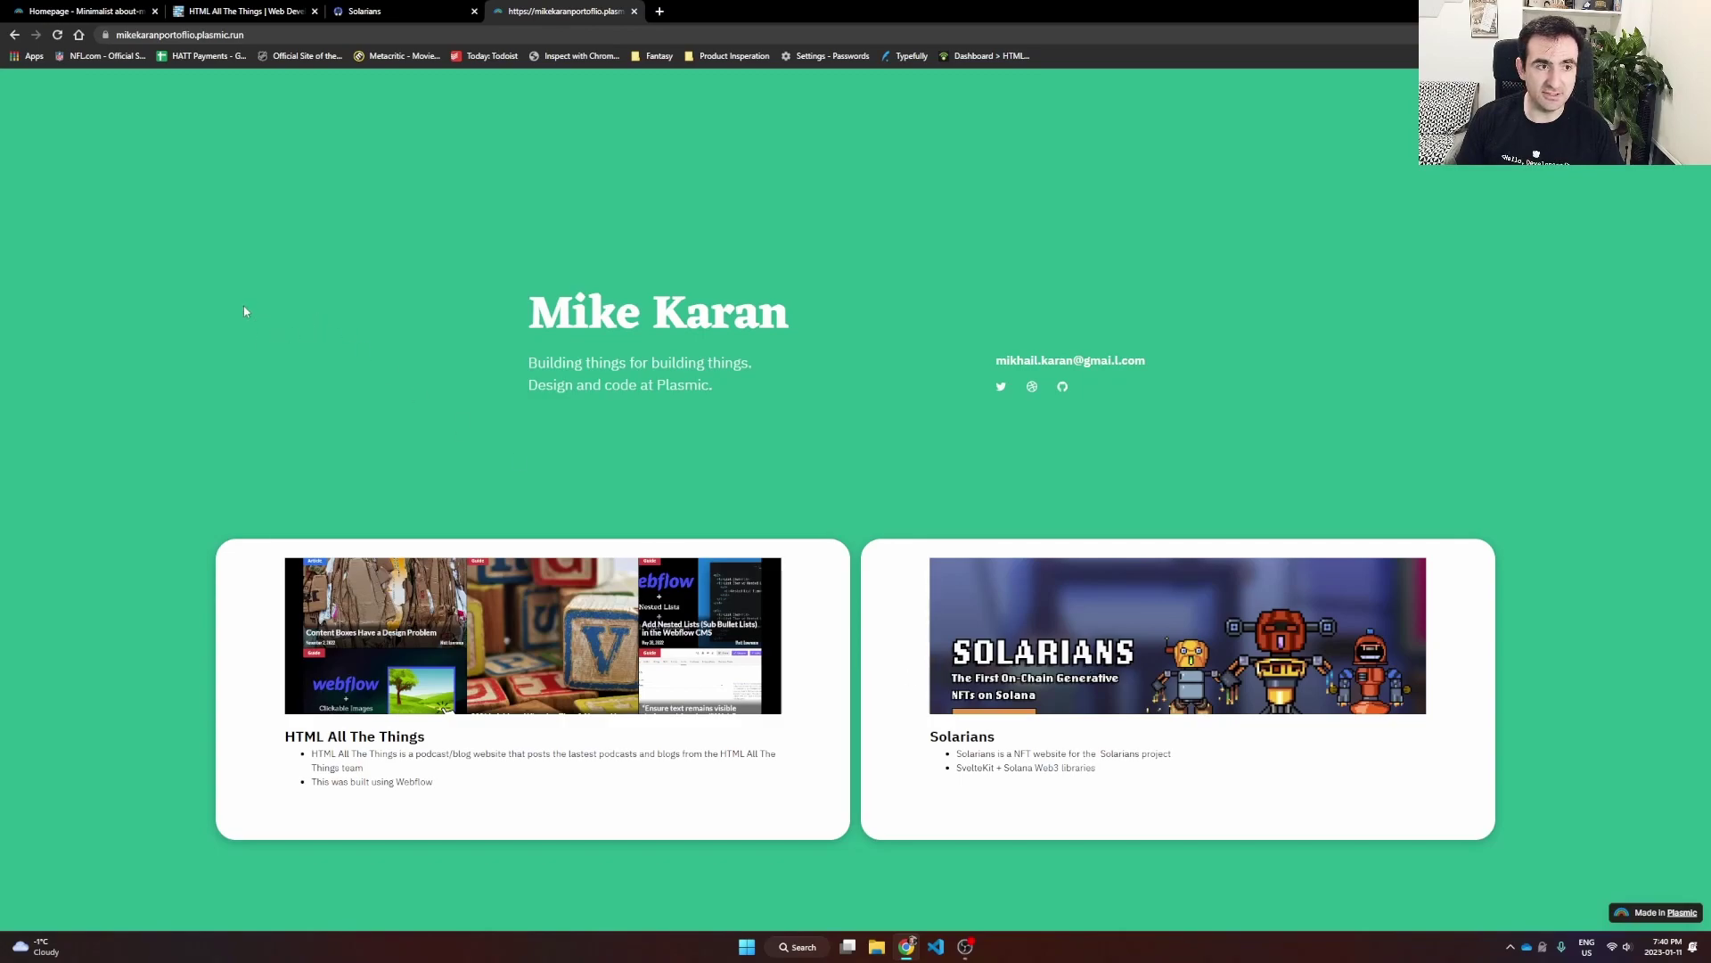
Step: After viewing the live homepage, go back to the Plasmic Studio editor tab
left_click(83, 13)
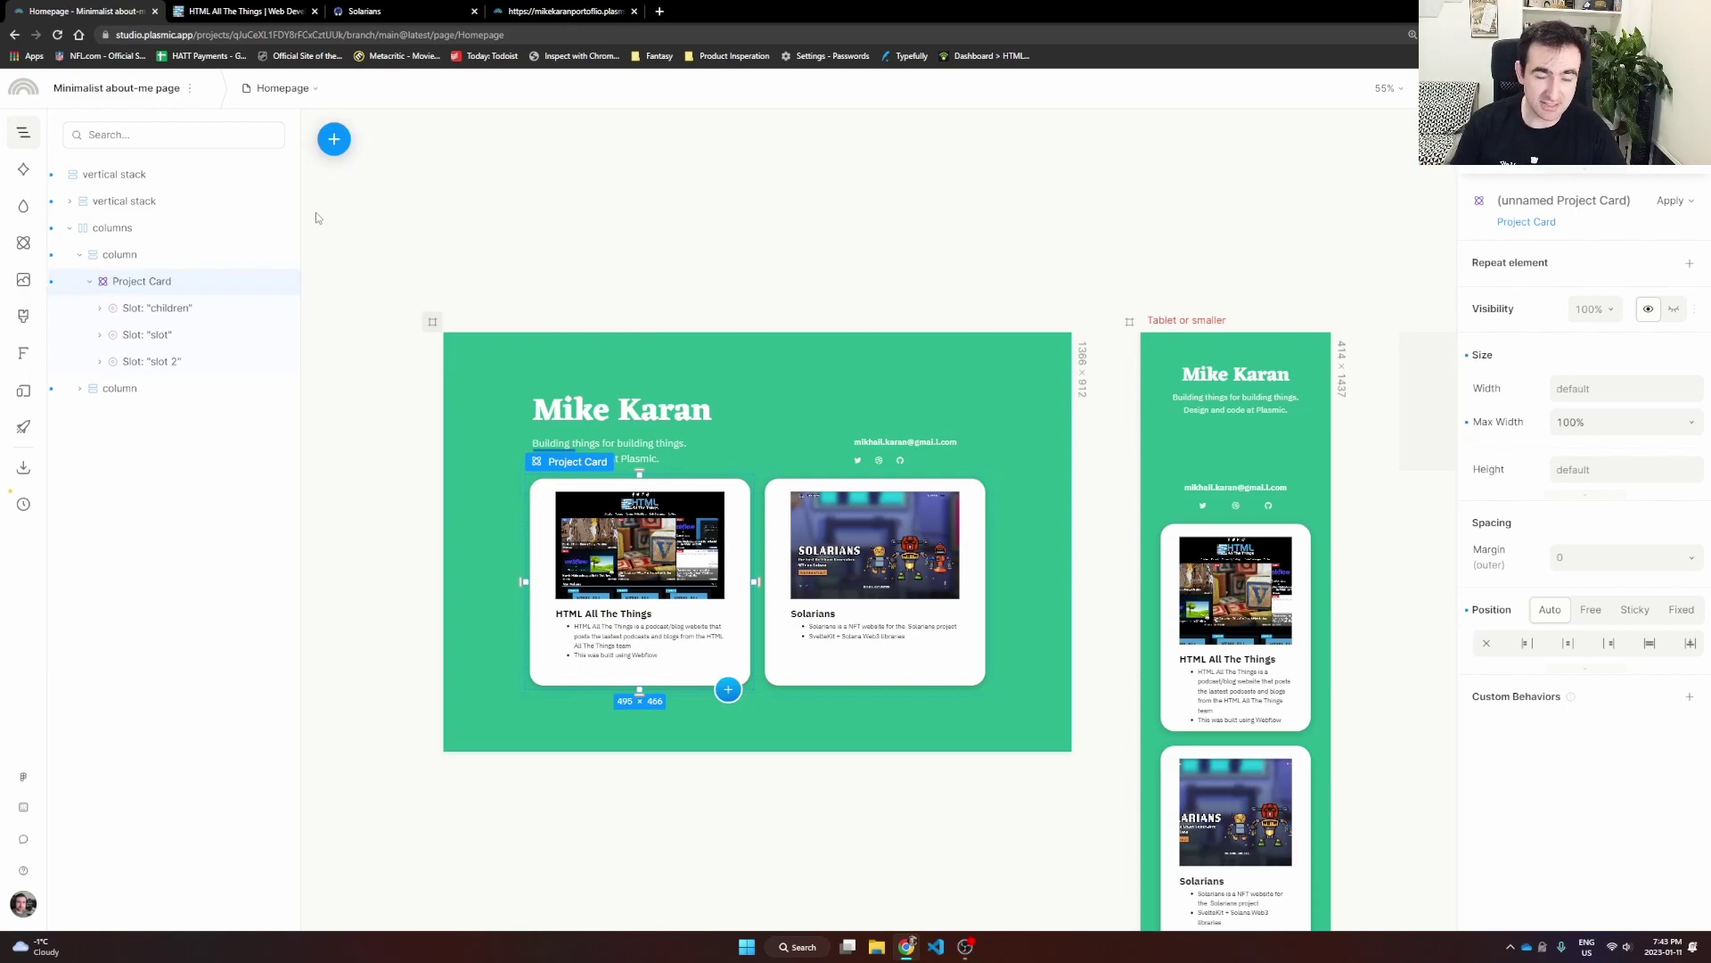
Step: Convert the first Project Card into a link pointing to the HTML All The Things site address
right_click(132, 287)
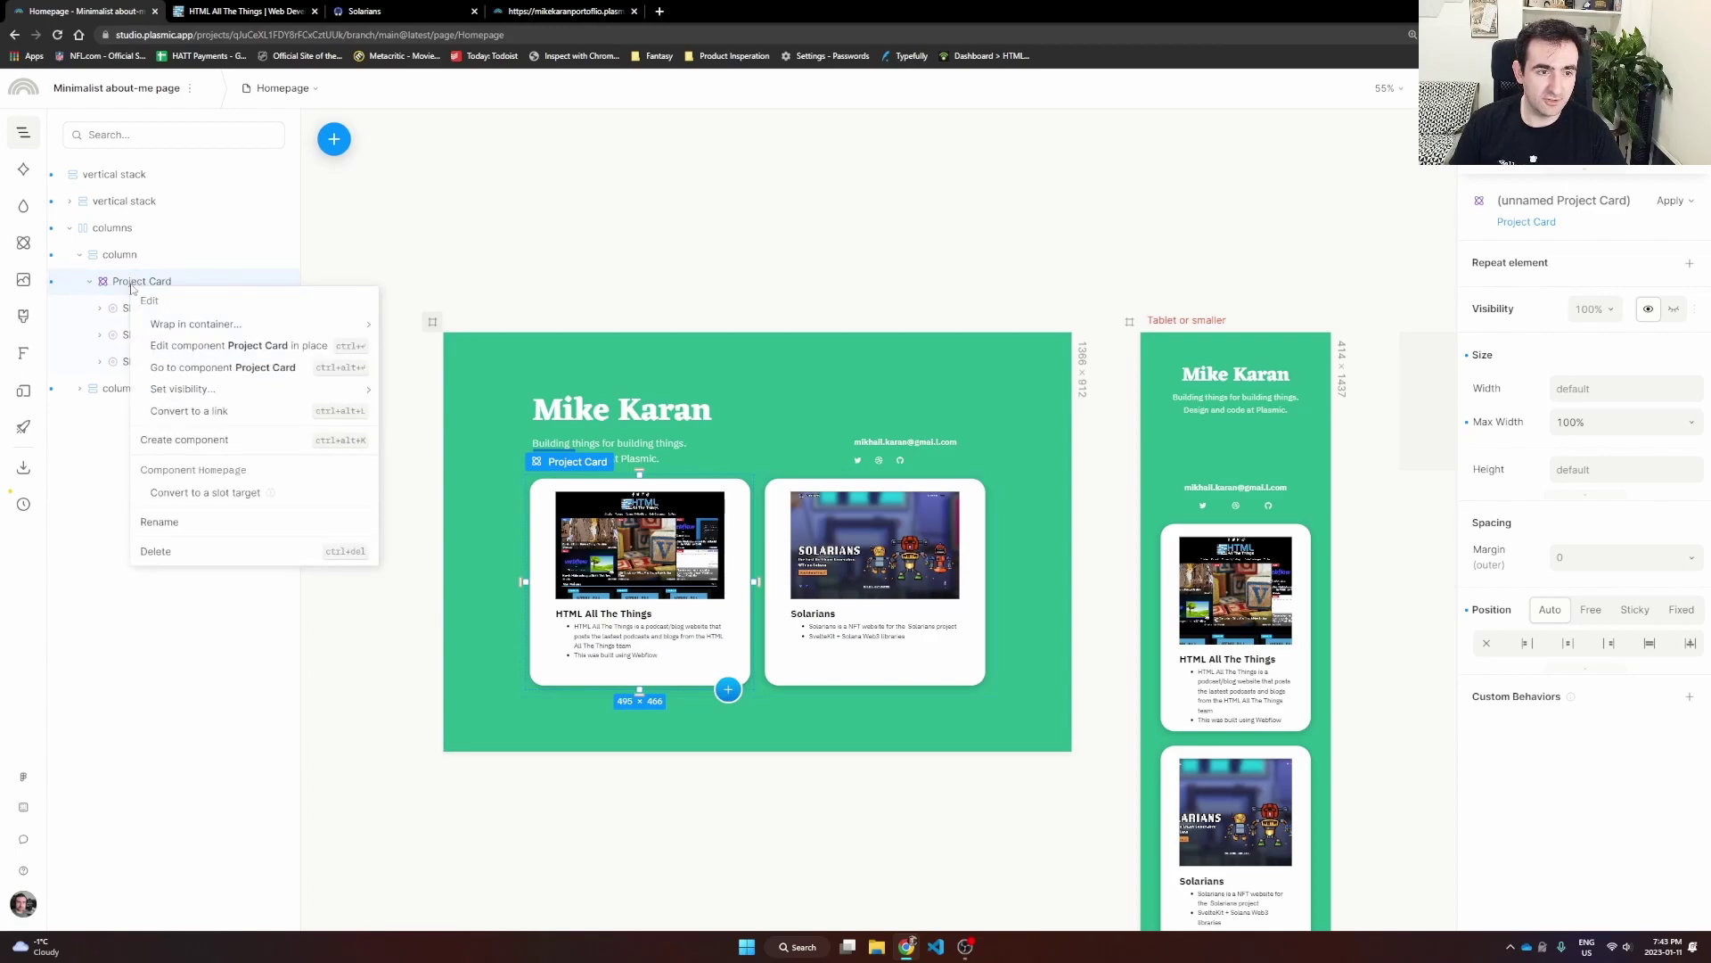
mouse_move(192, 327)
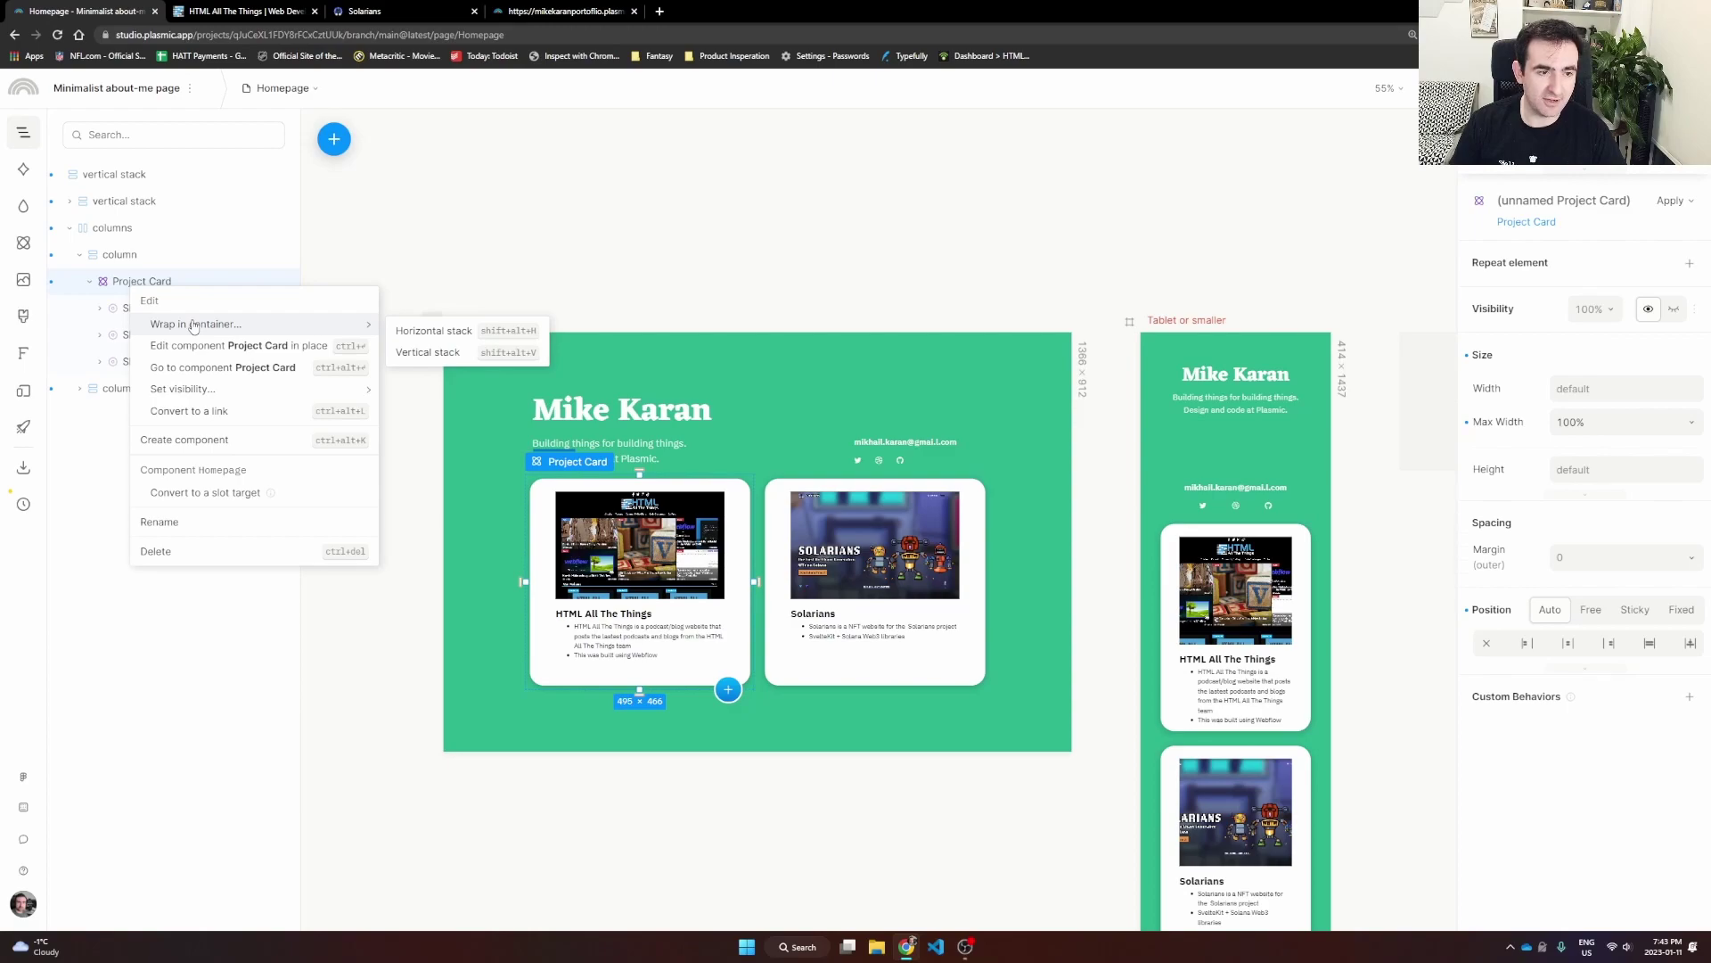
left_click(204, 412)
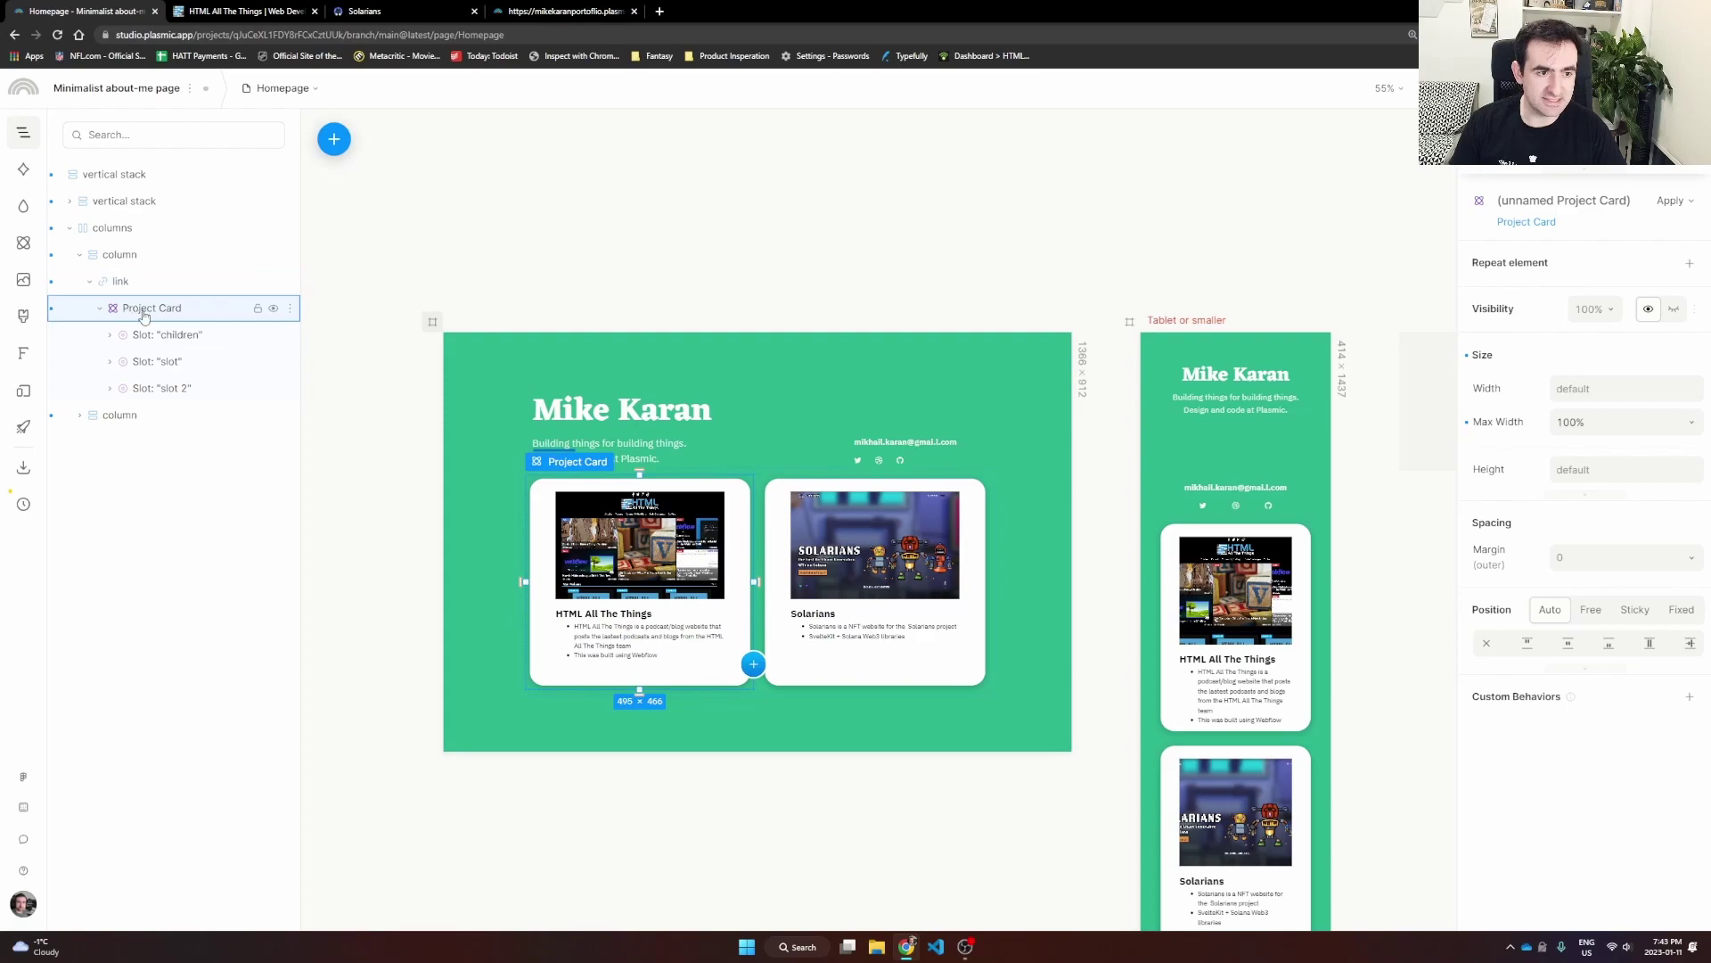
left_click(130, 284)
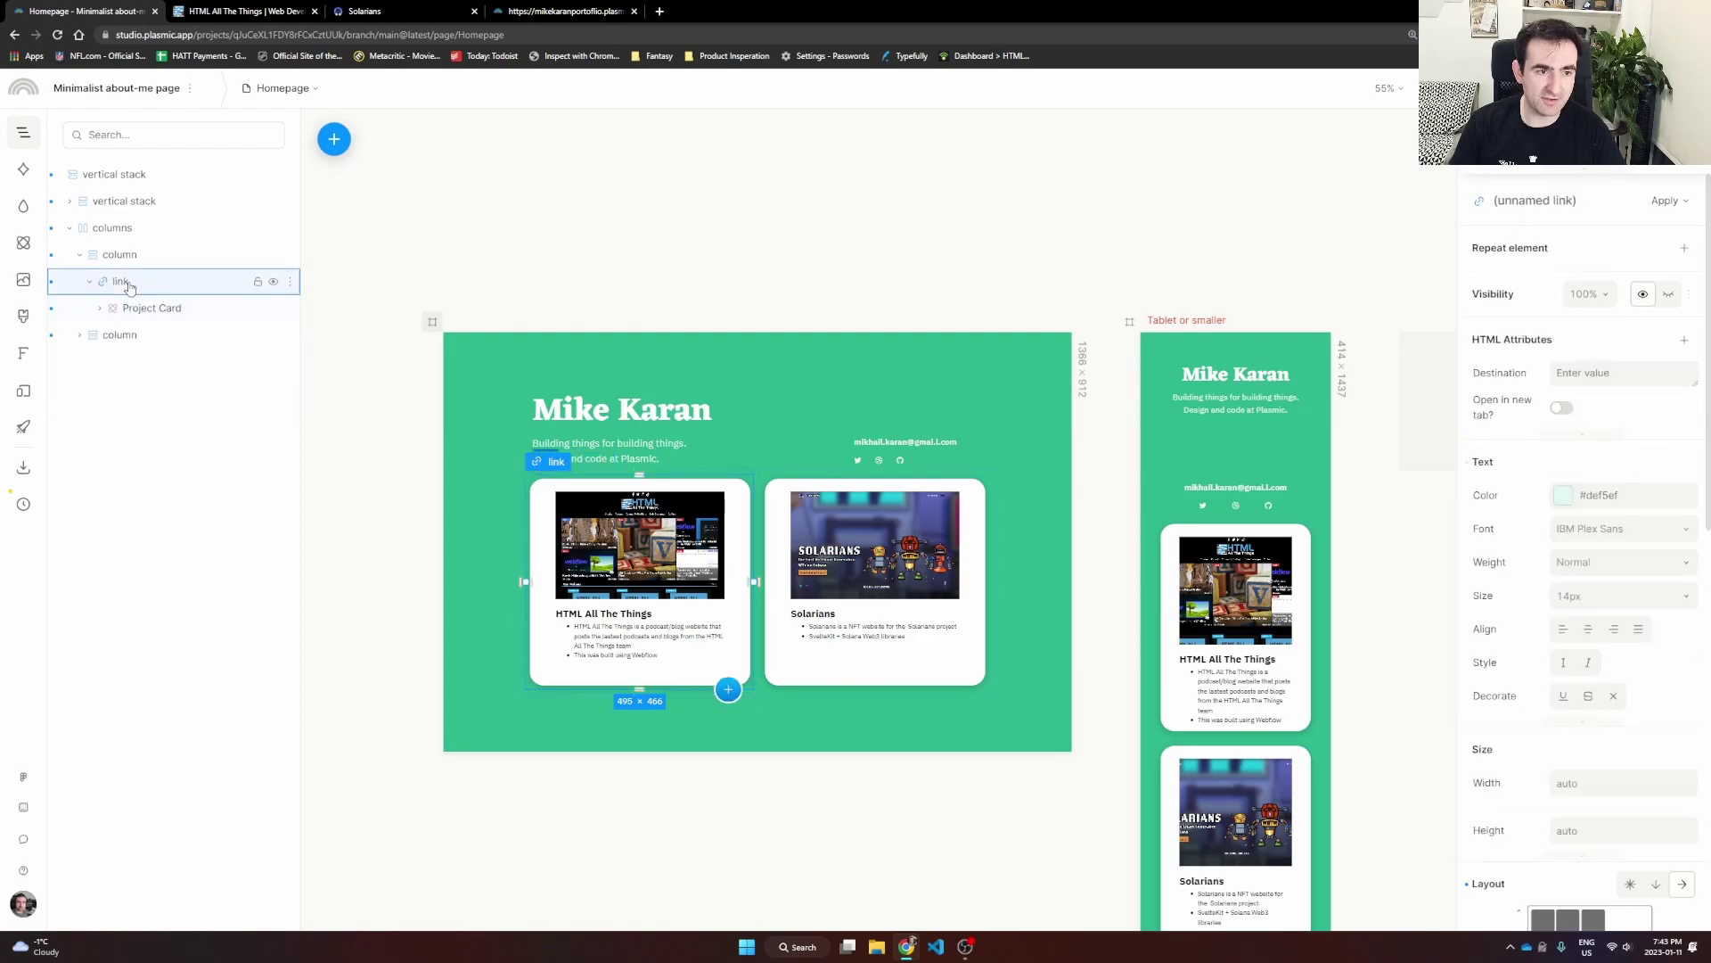
left_click(1602, 373)
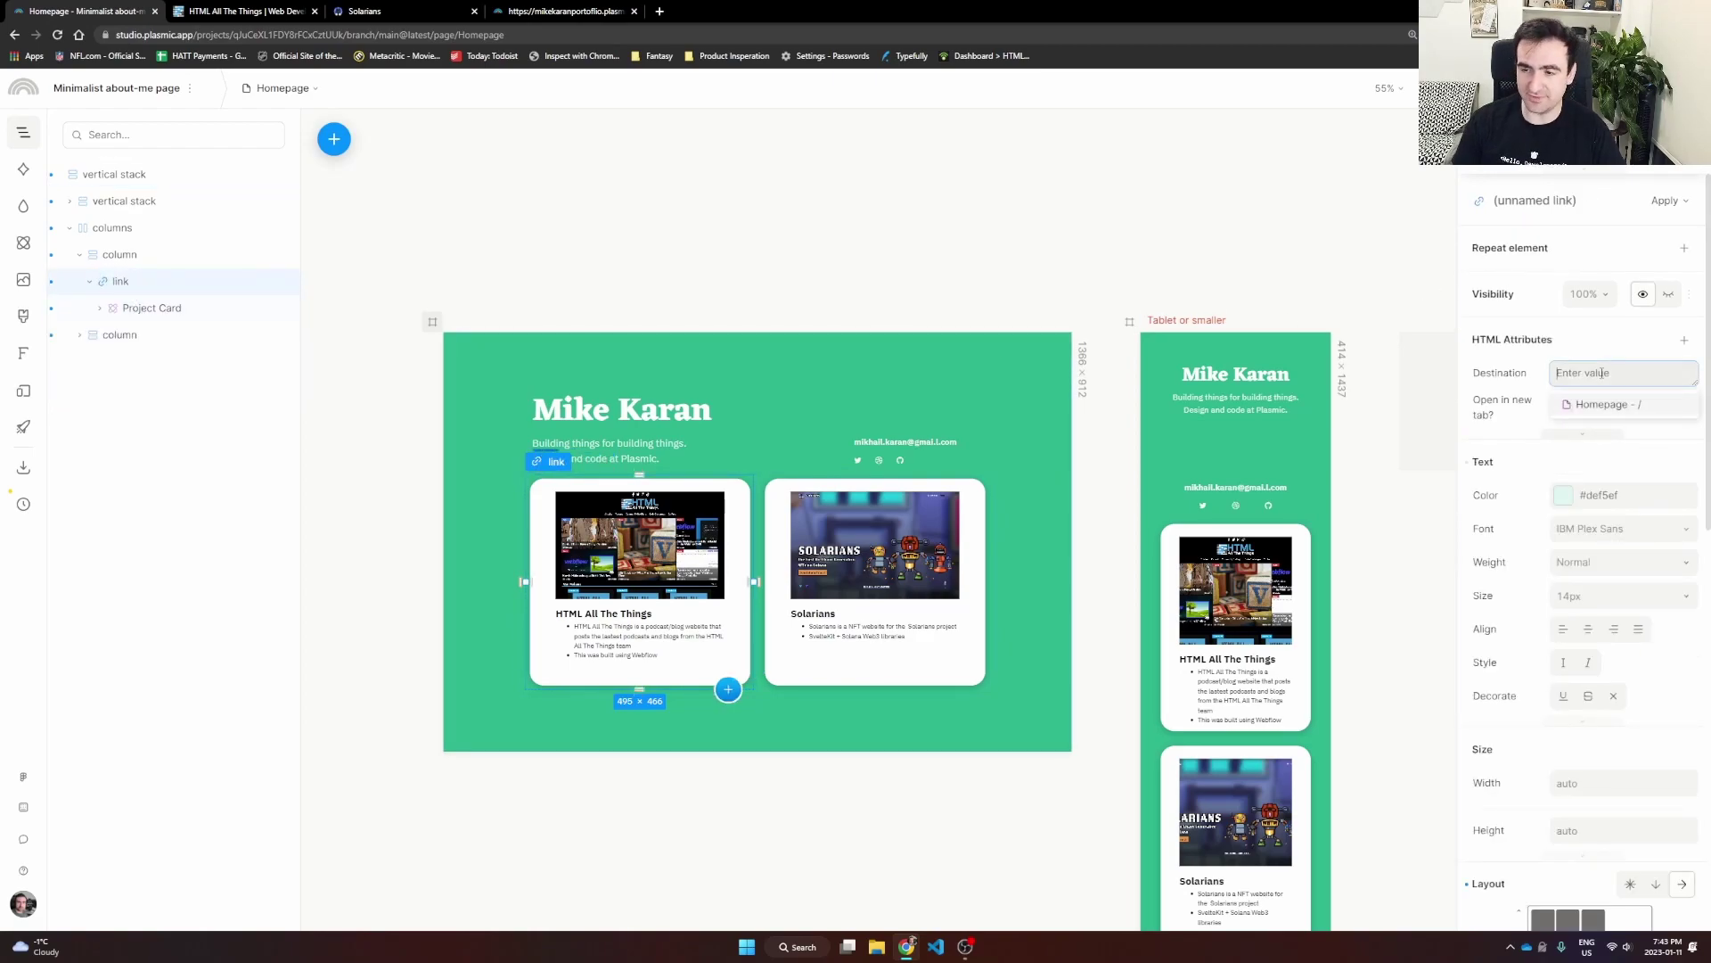
left_click(279, 10)
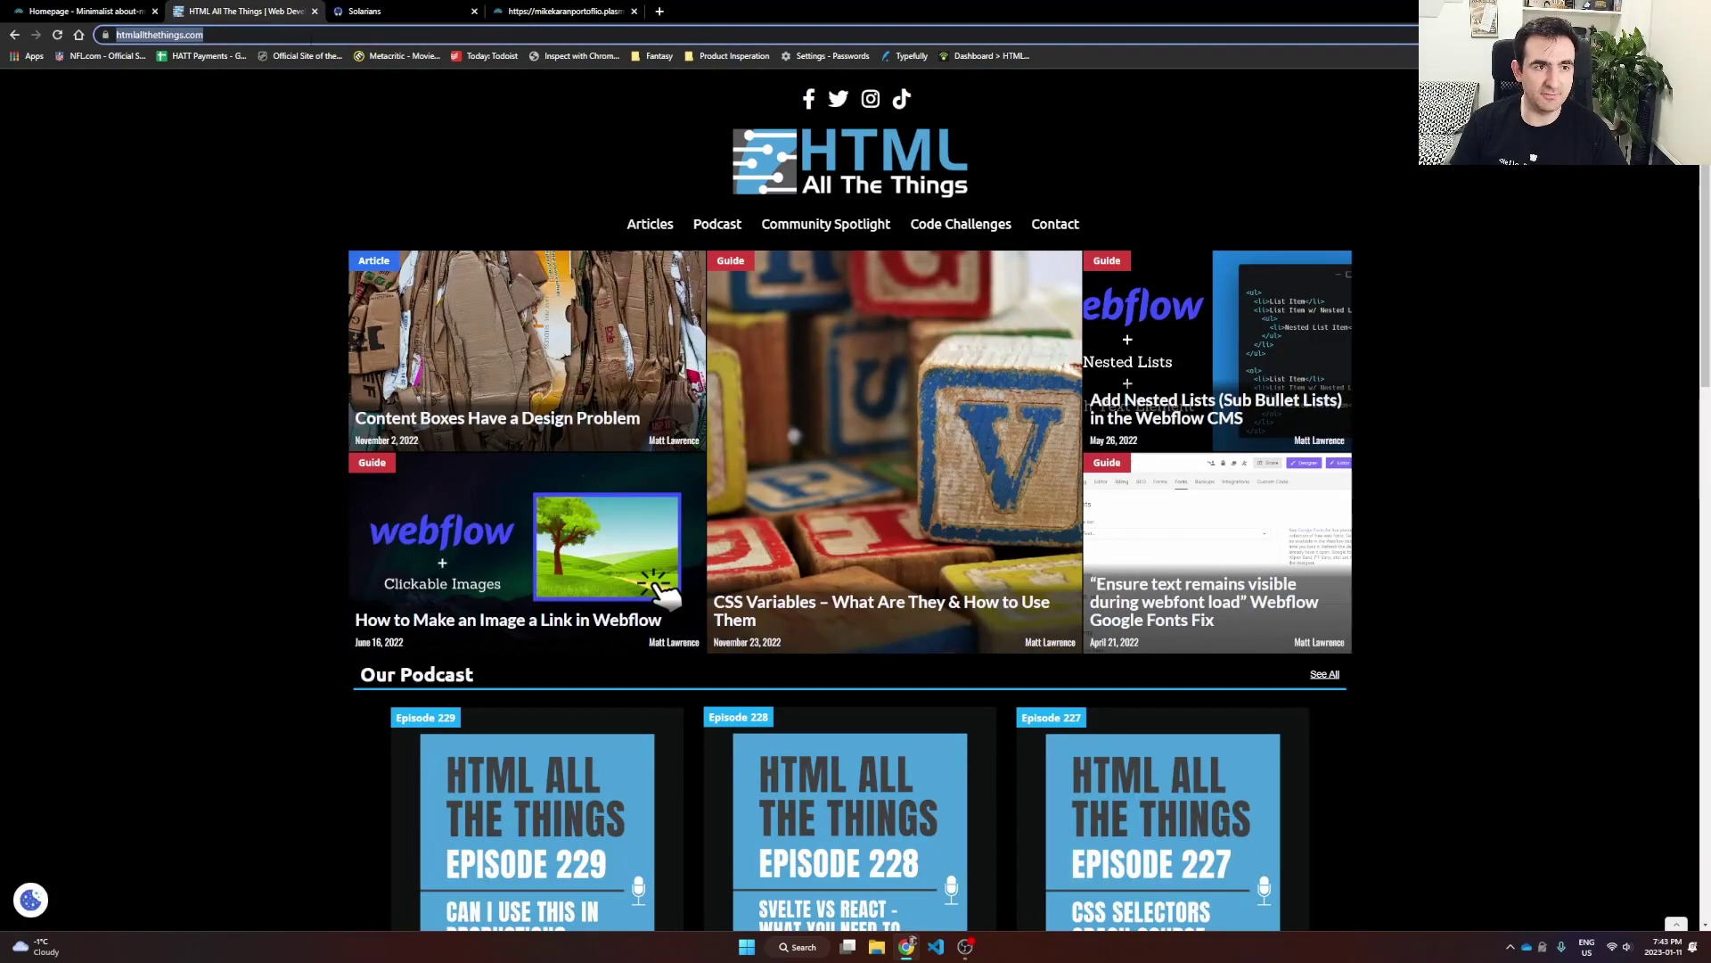
left_click(85, 10)
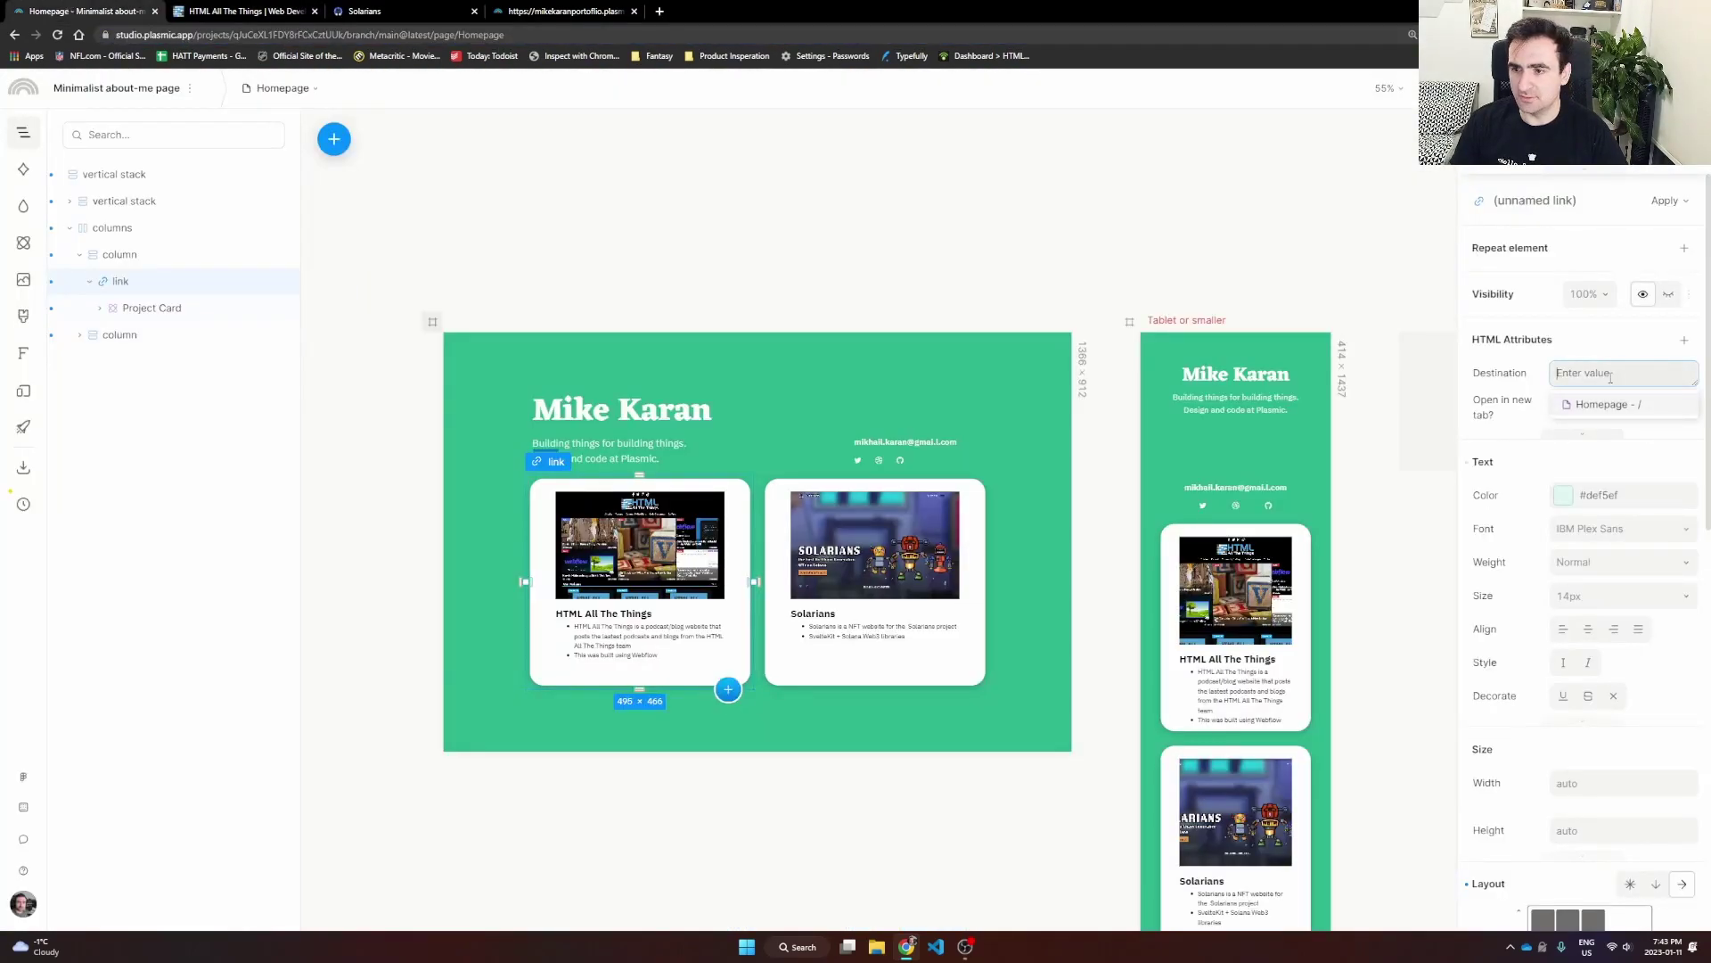
key("ctrl+v")
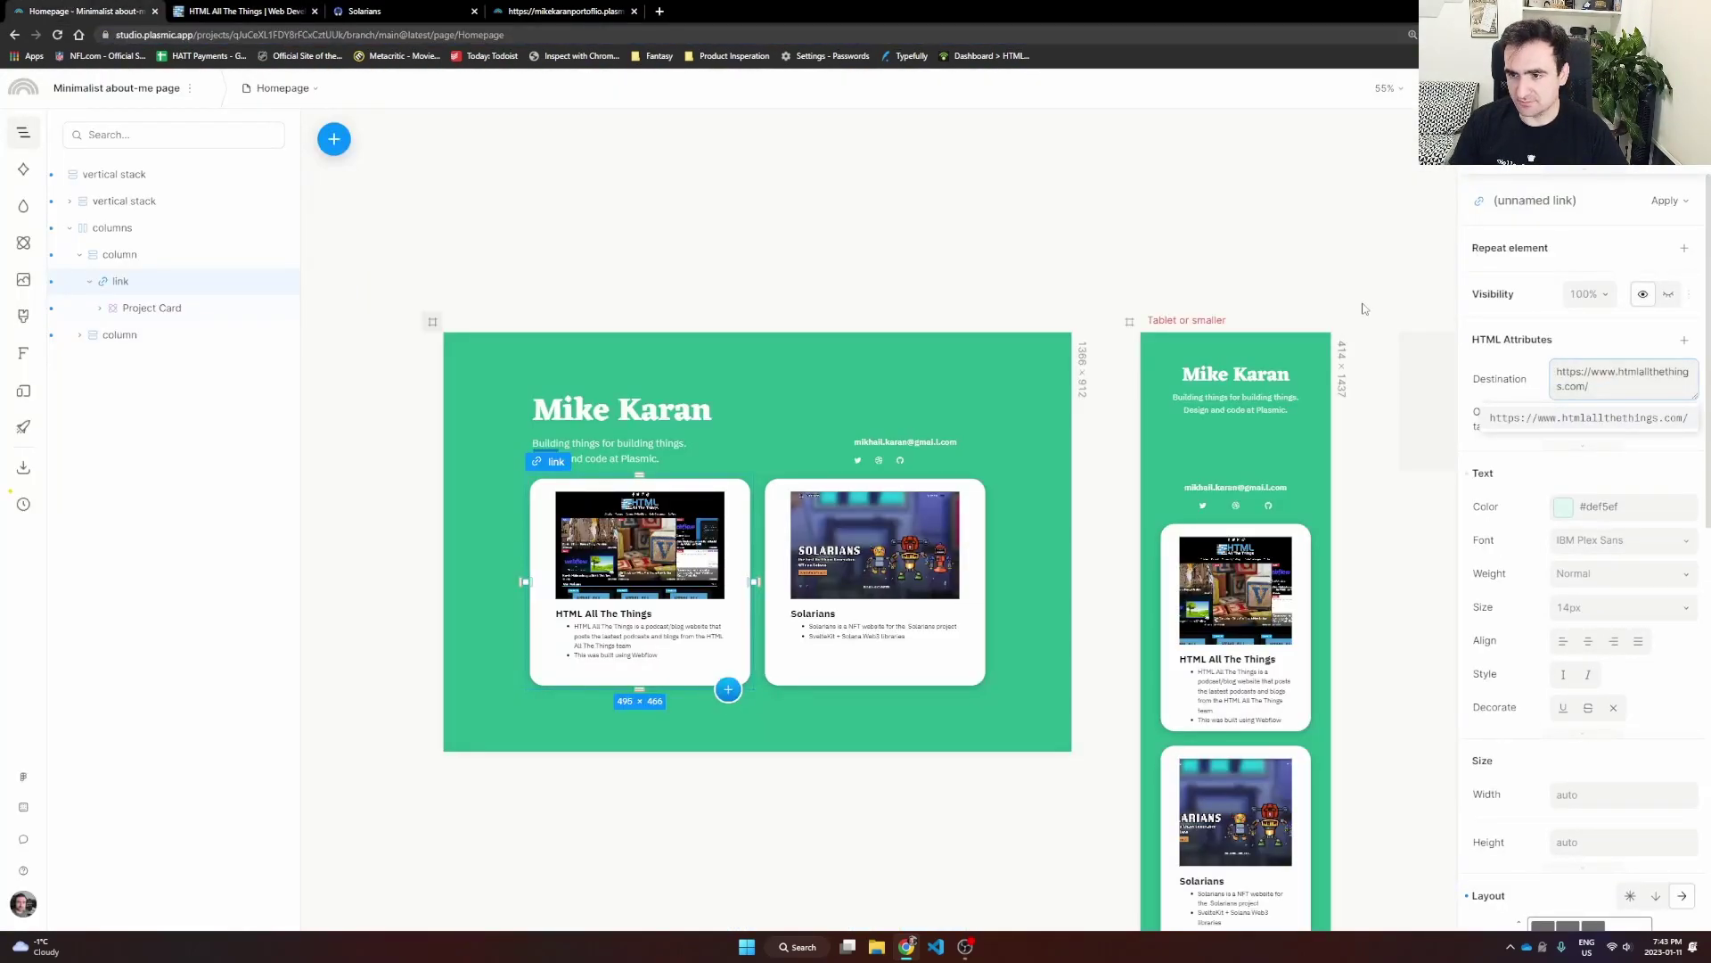
left_click(1362, 308)
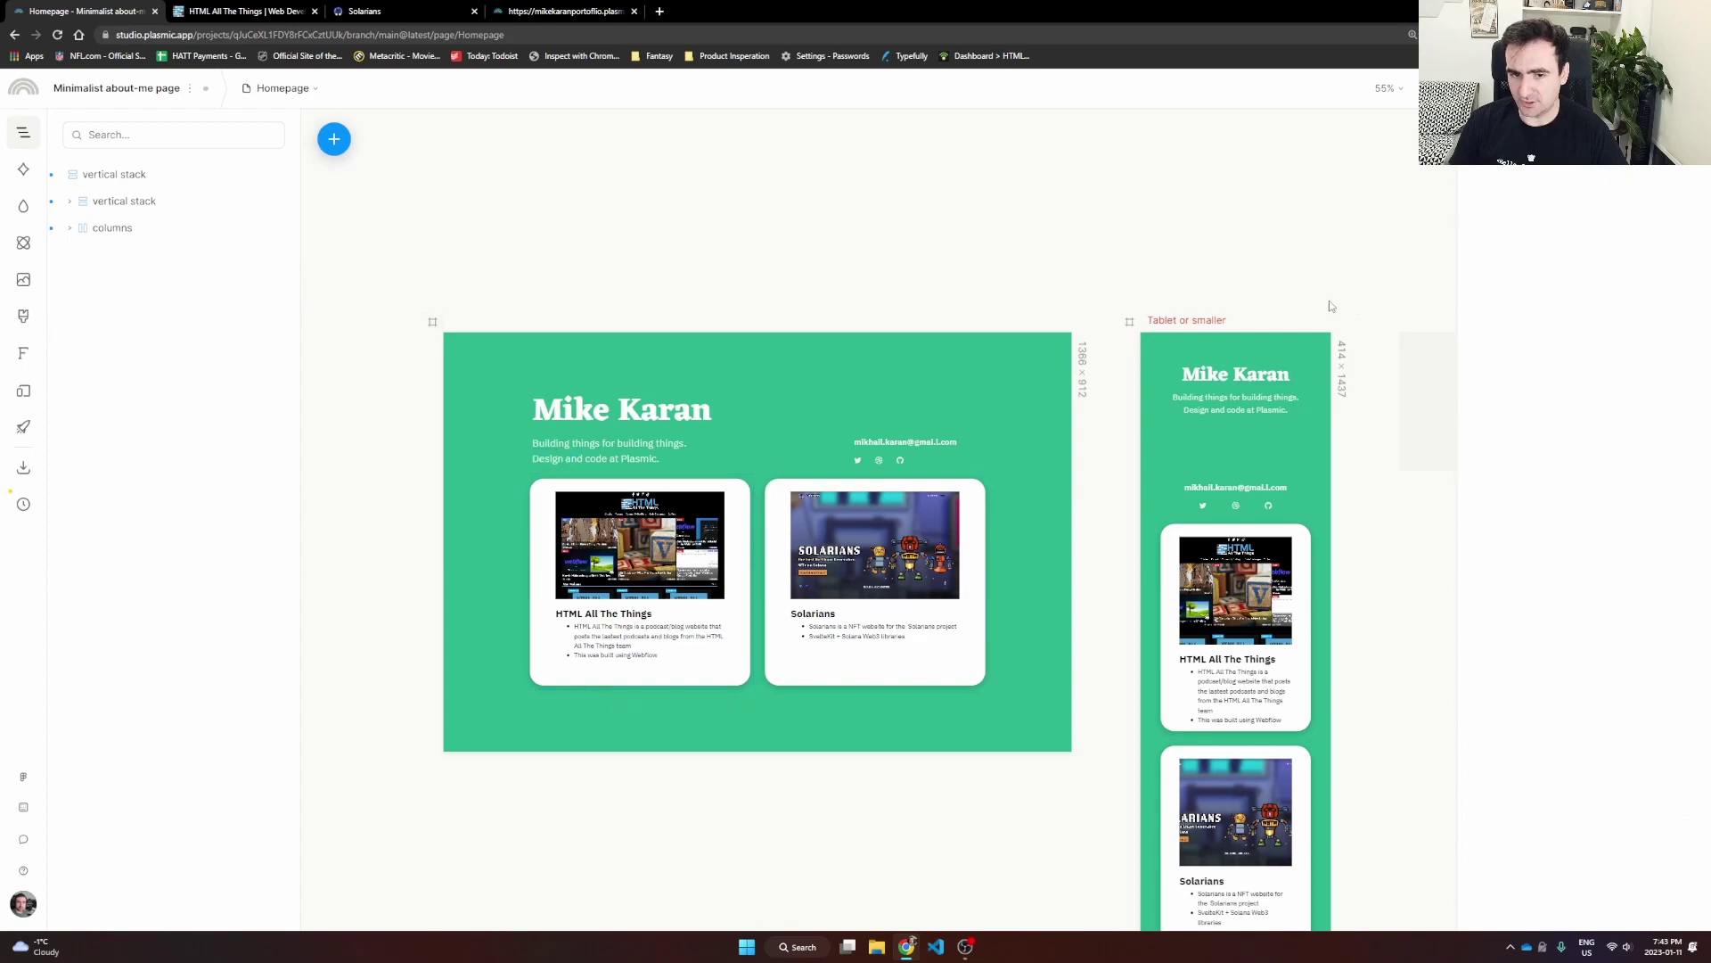
left_click(835, 495)
left_click(374, 10)
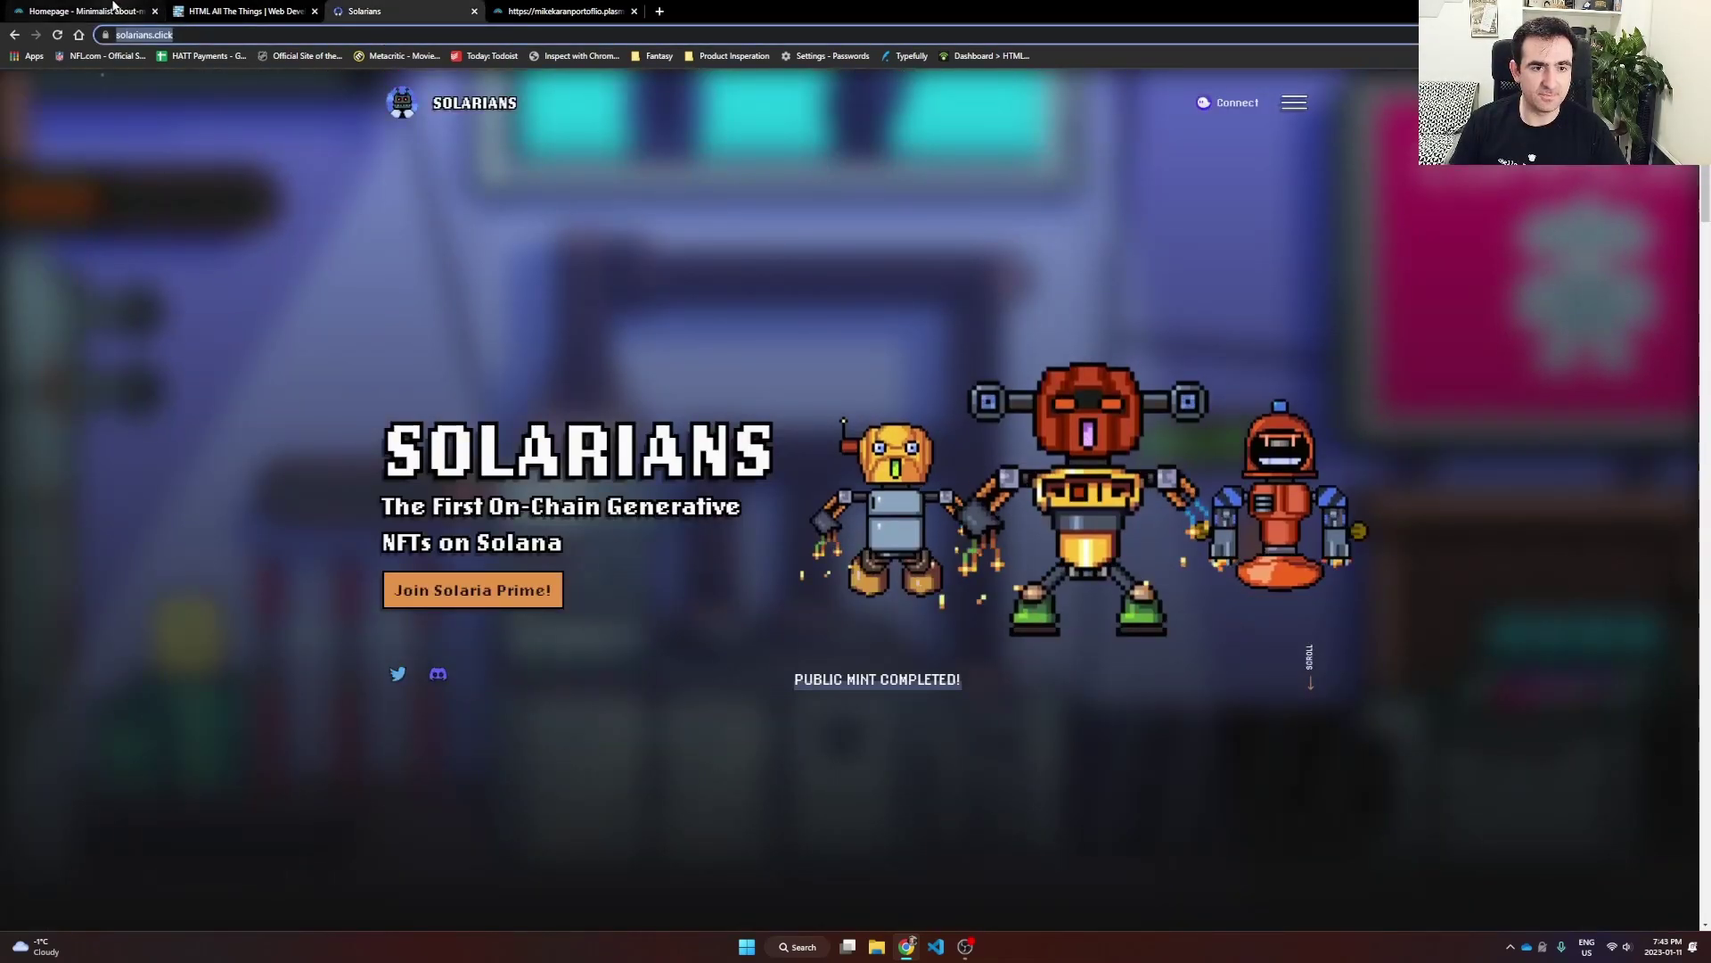
left_click(113, 9)
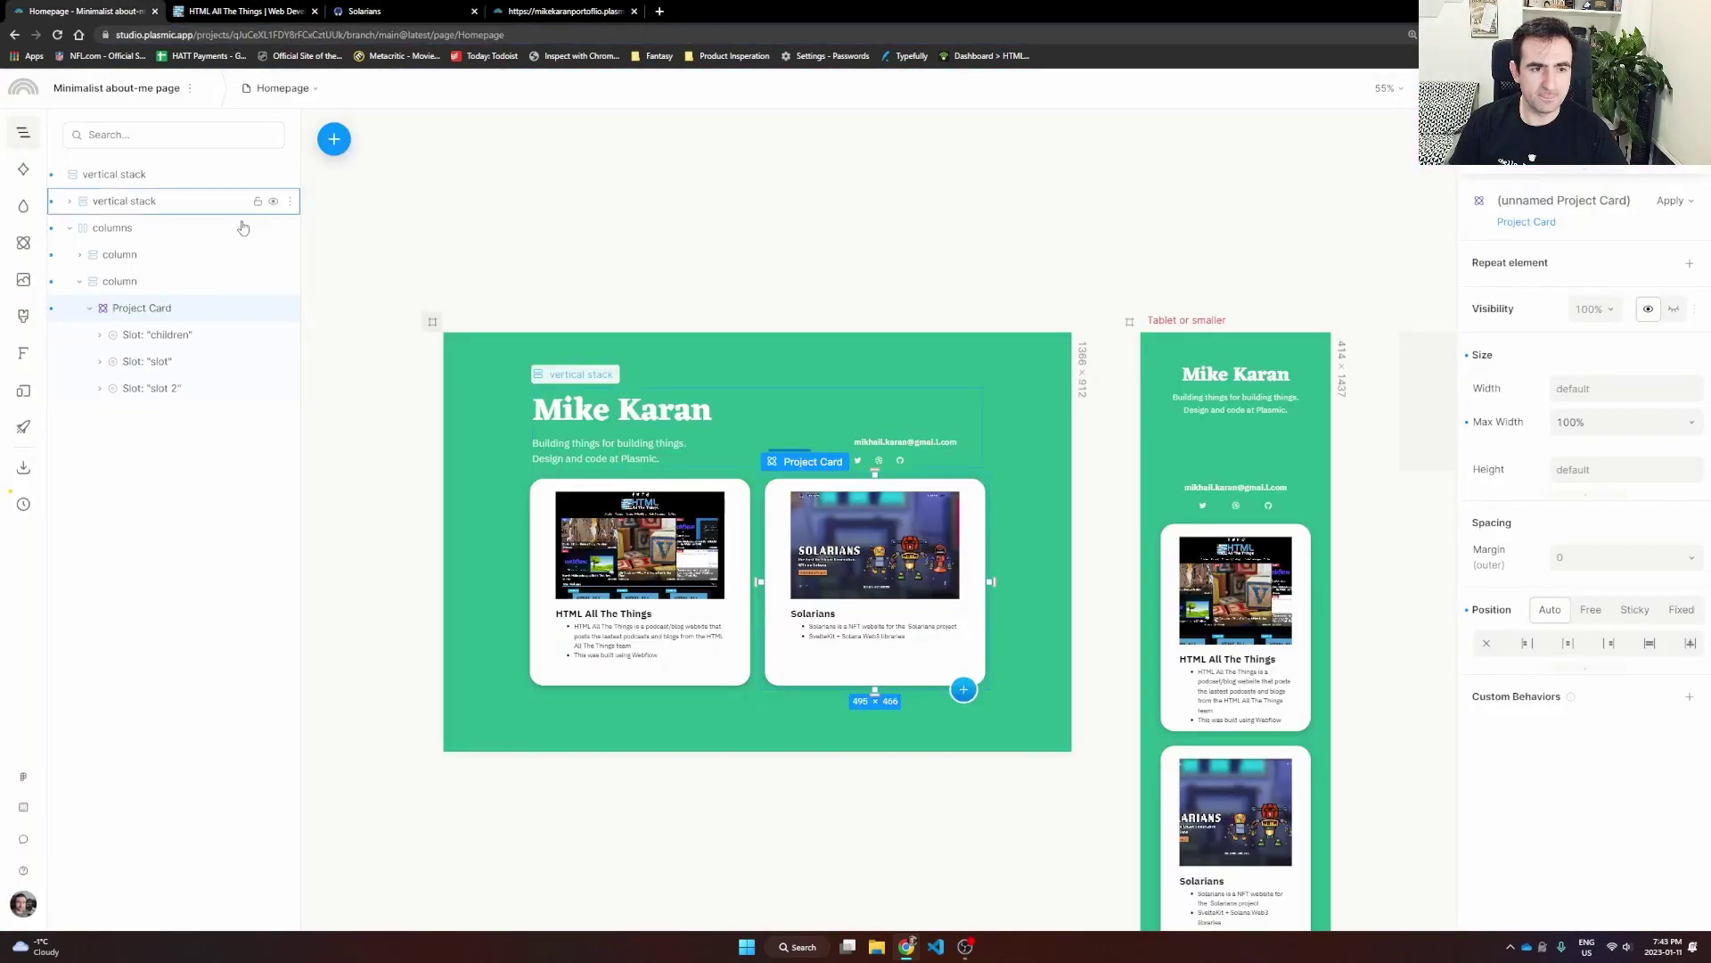
right_click(150, 311)
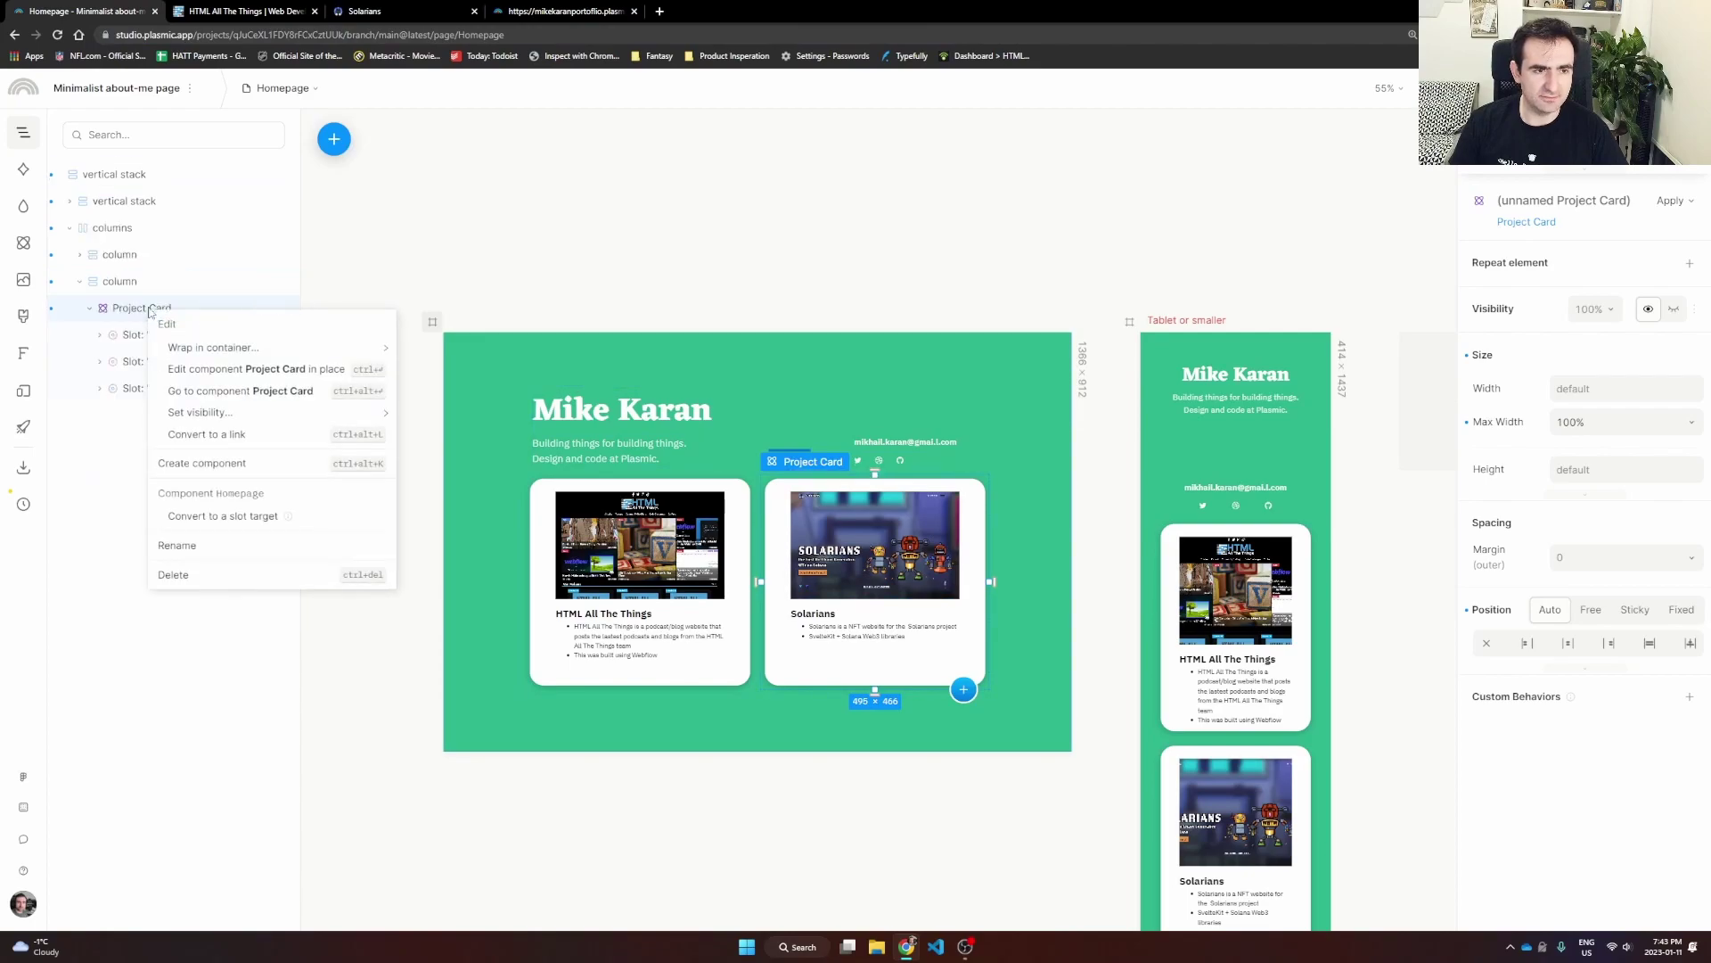
left_click(198, 434)
left_click(1604, 375)
key("ctrl+v")
Step: Reselect each card and its surrounding link wrapper to check both links
left_click(1362, 283)
left_click(658, 486)
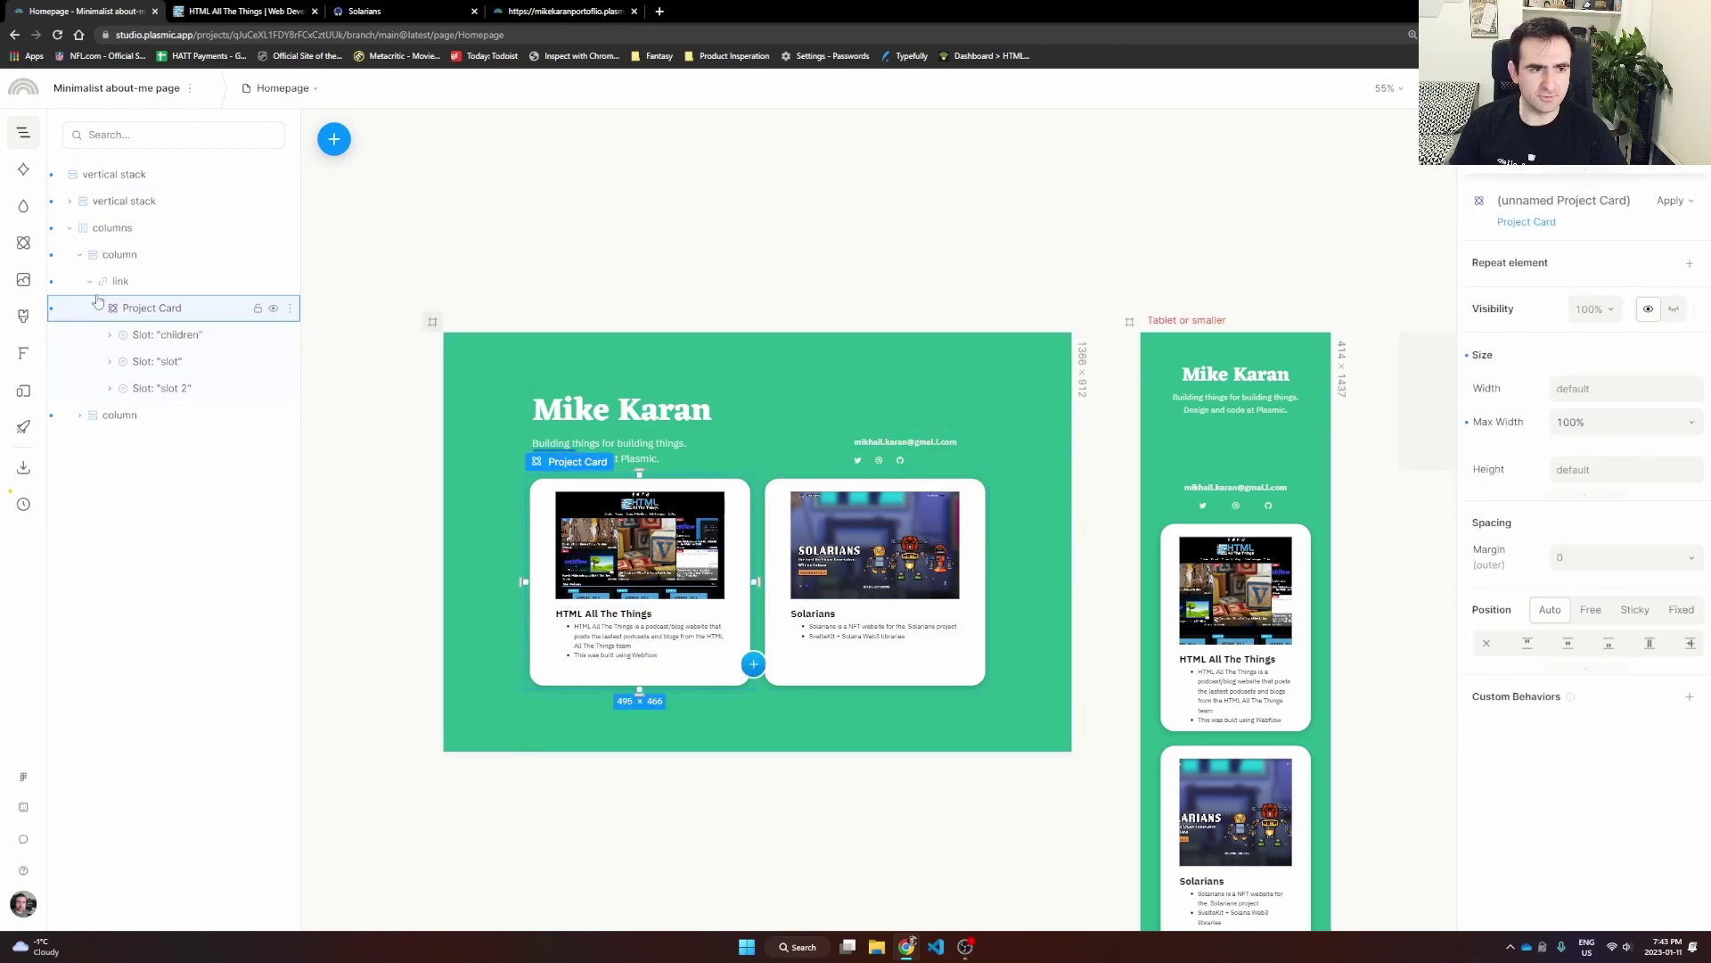
left_click(120, 280)
left_click(950, 501)
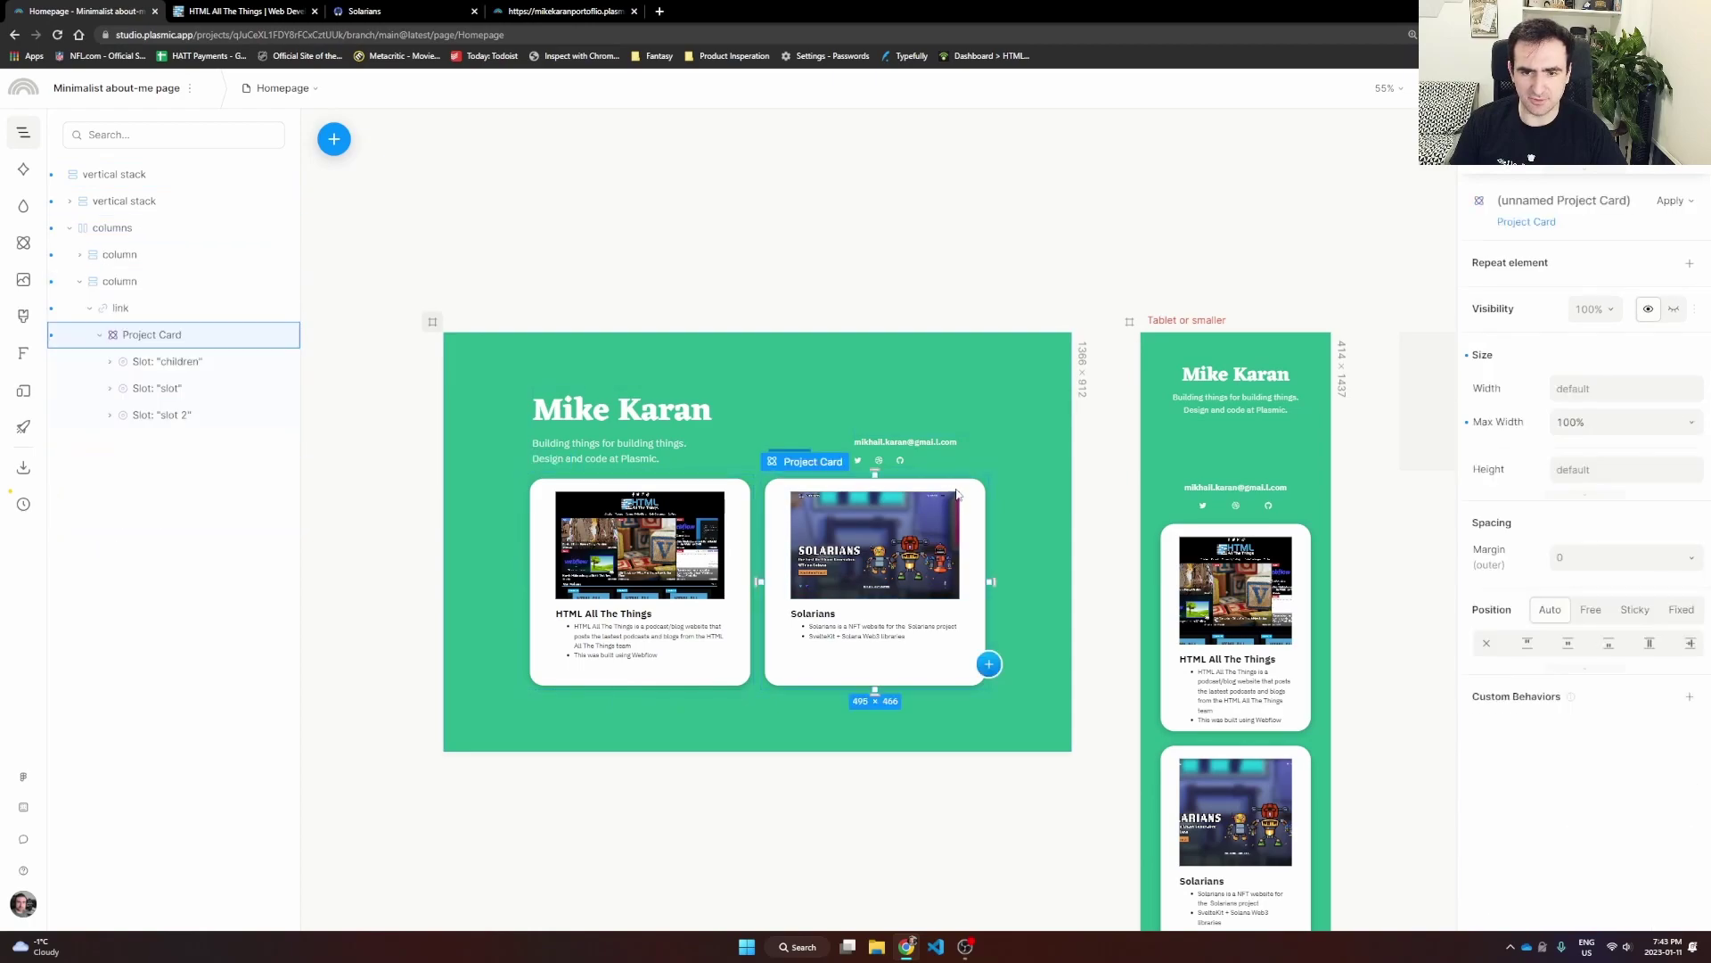
left_click(136, 317)
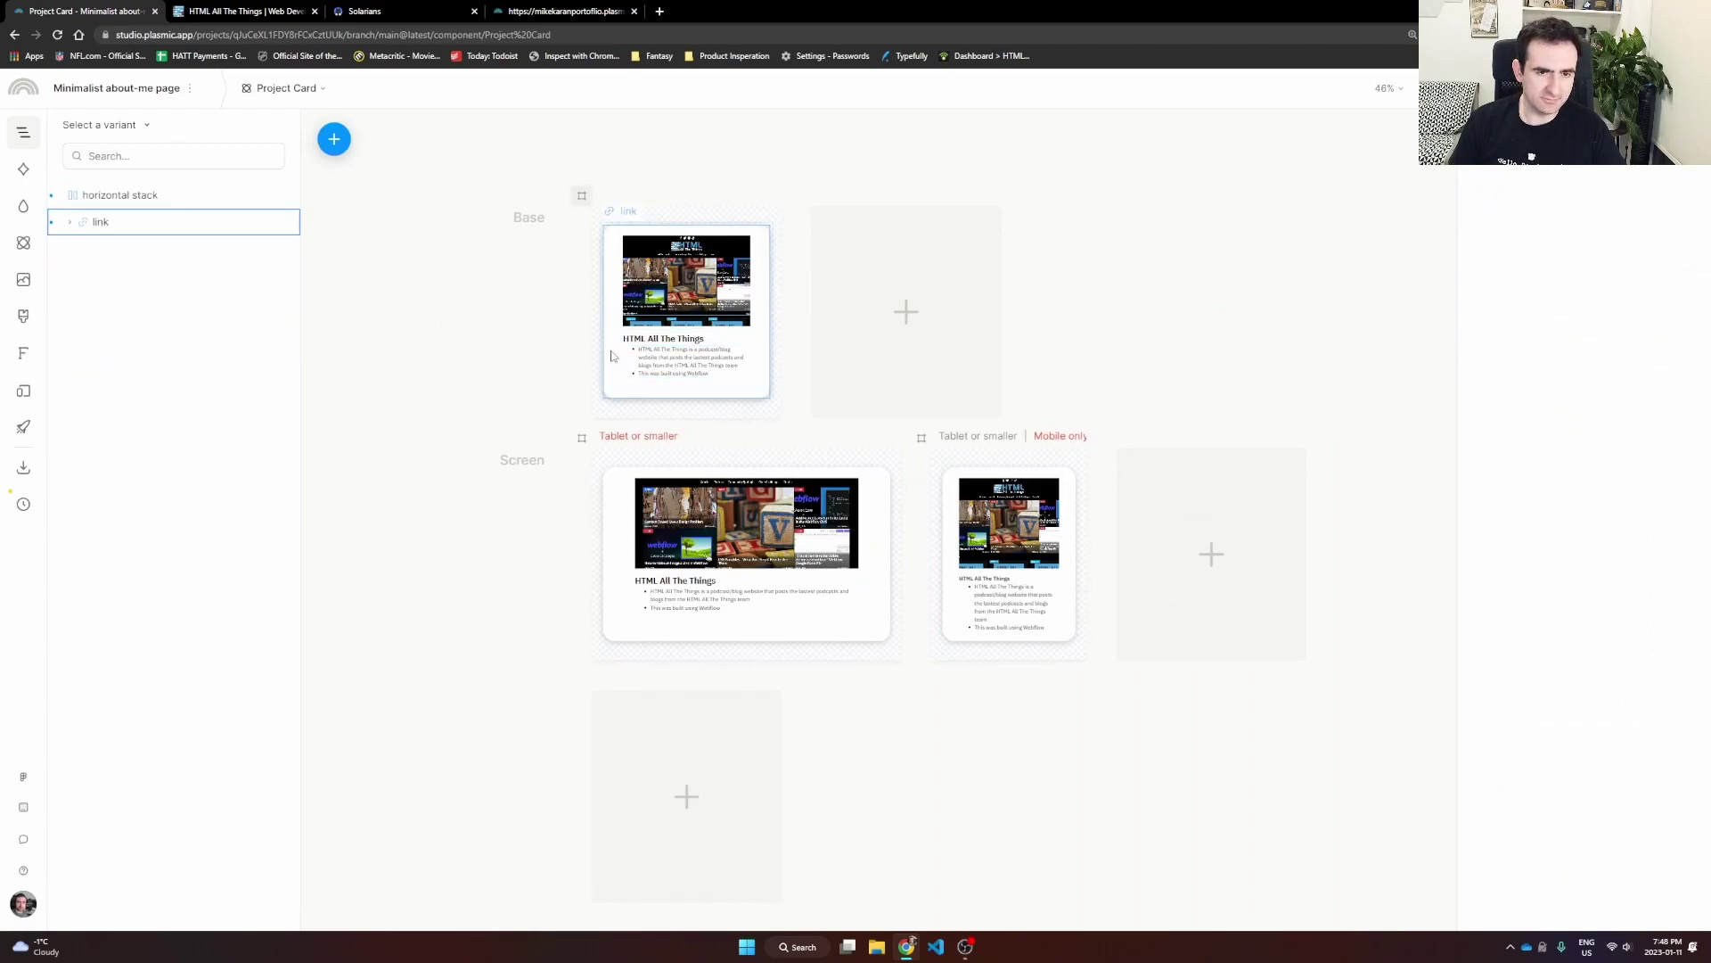
Step: Copy the link layer's style and wrap the link in a vertical stack
left_click(101, 222)
right_click(105, 223)
mouse_move(178, 503)
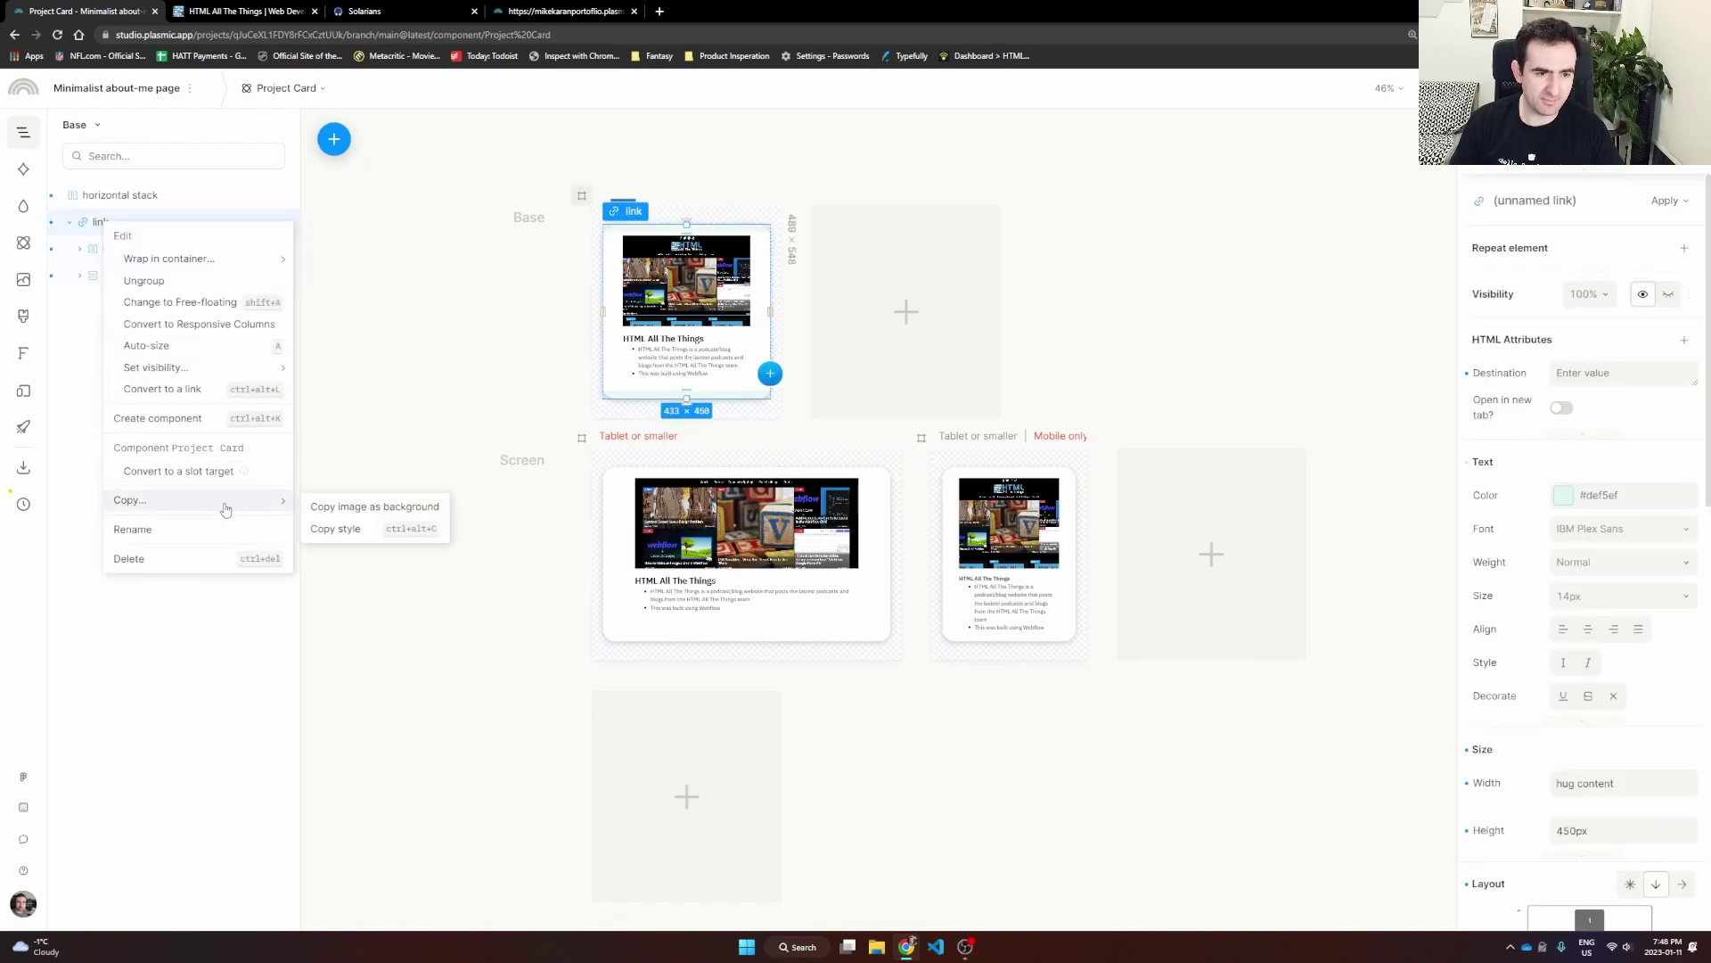
left_click(337, 530)
right_click(101, 224)
mouse_move(161, 267)
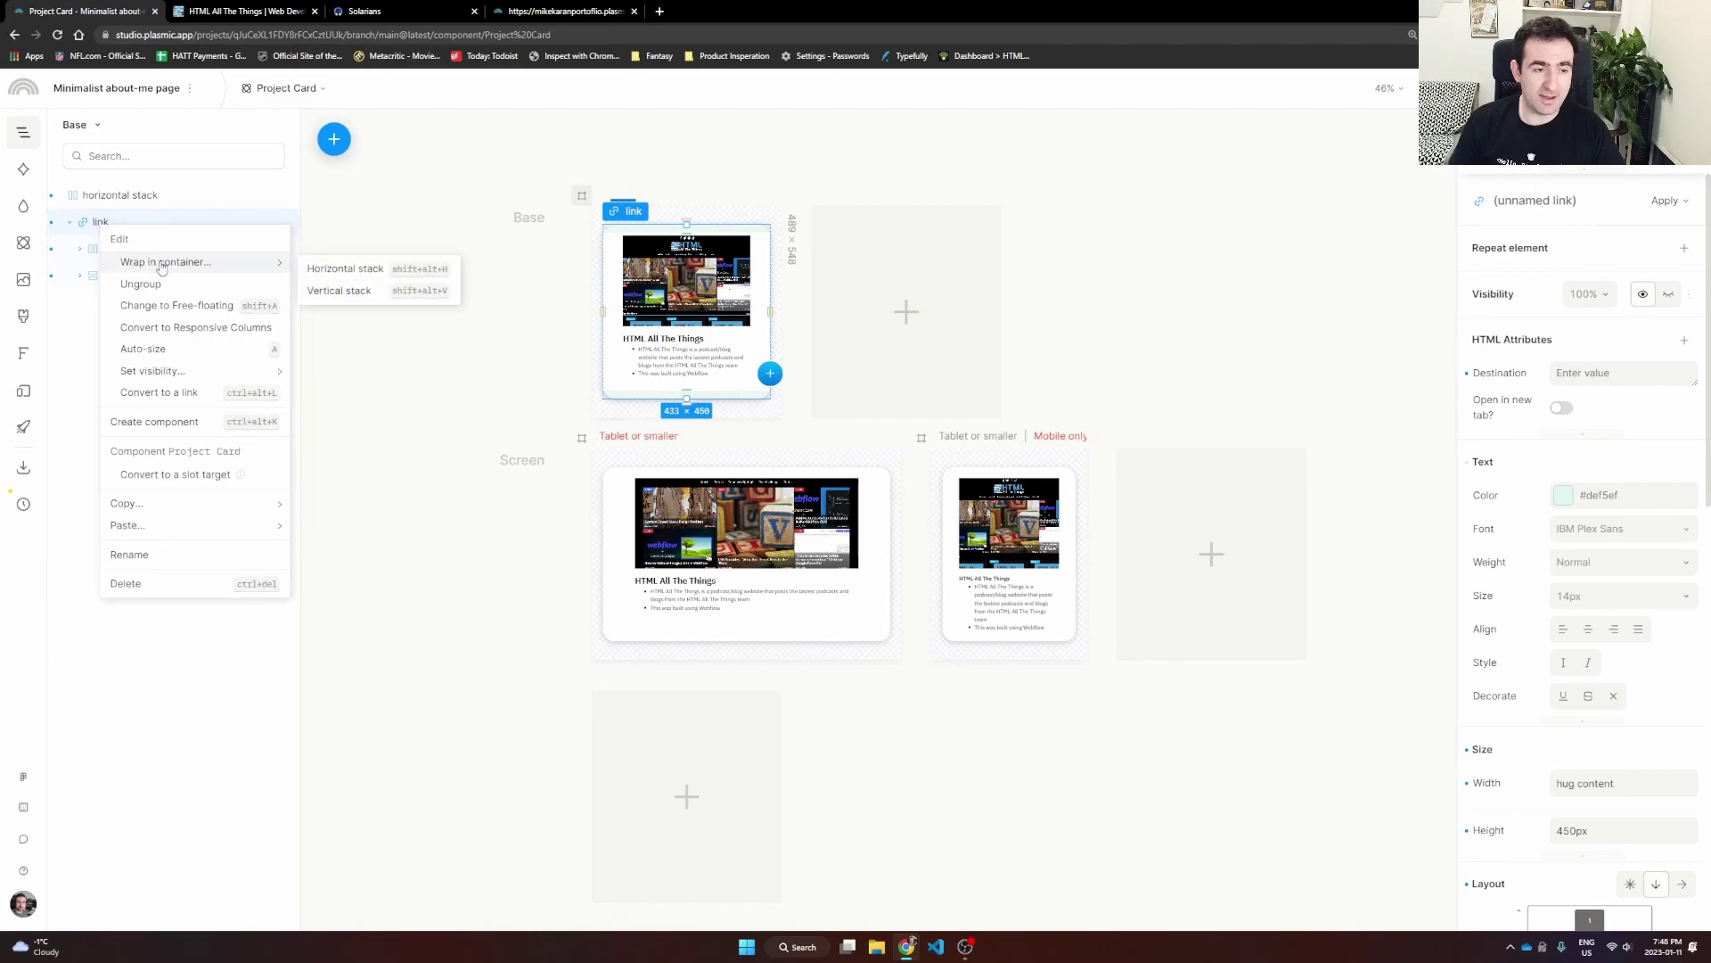
left_click(339, 290)
Step: Ungroup the link and paste its copied styles onto the new vertical stack
right_click(107, 248)
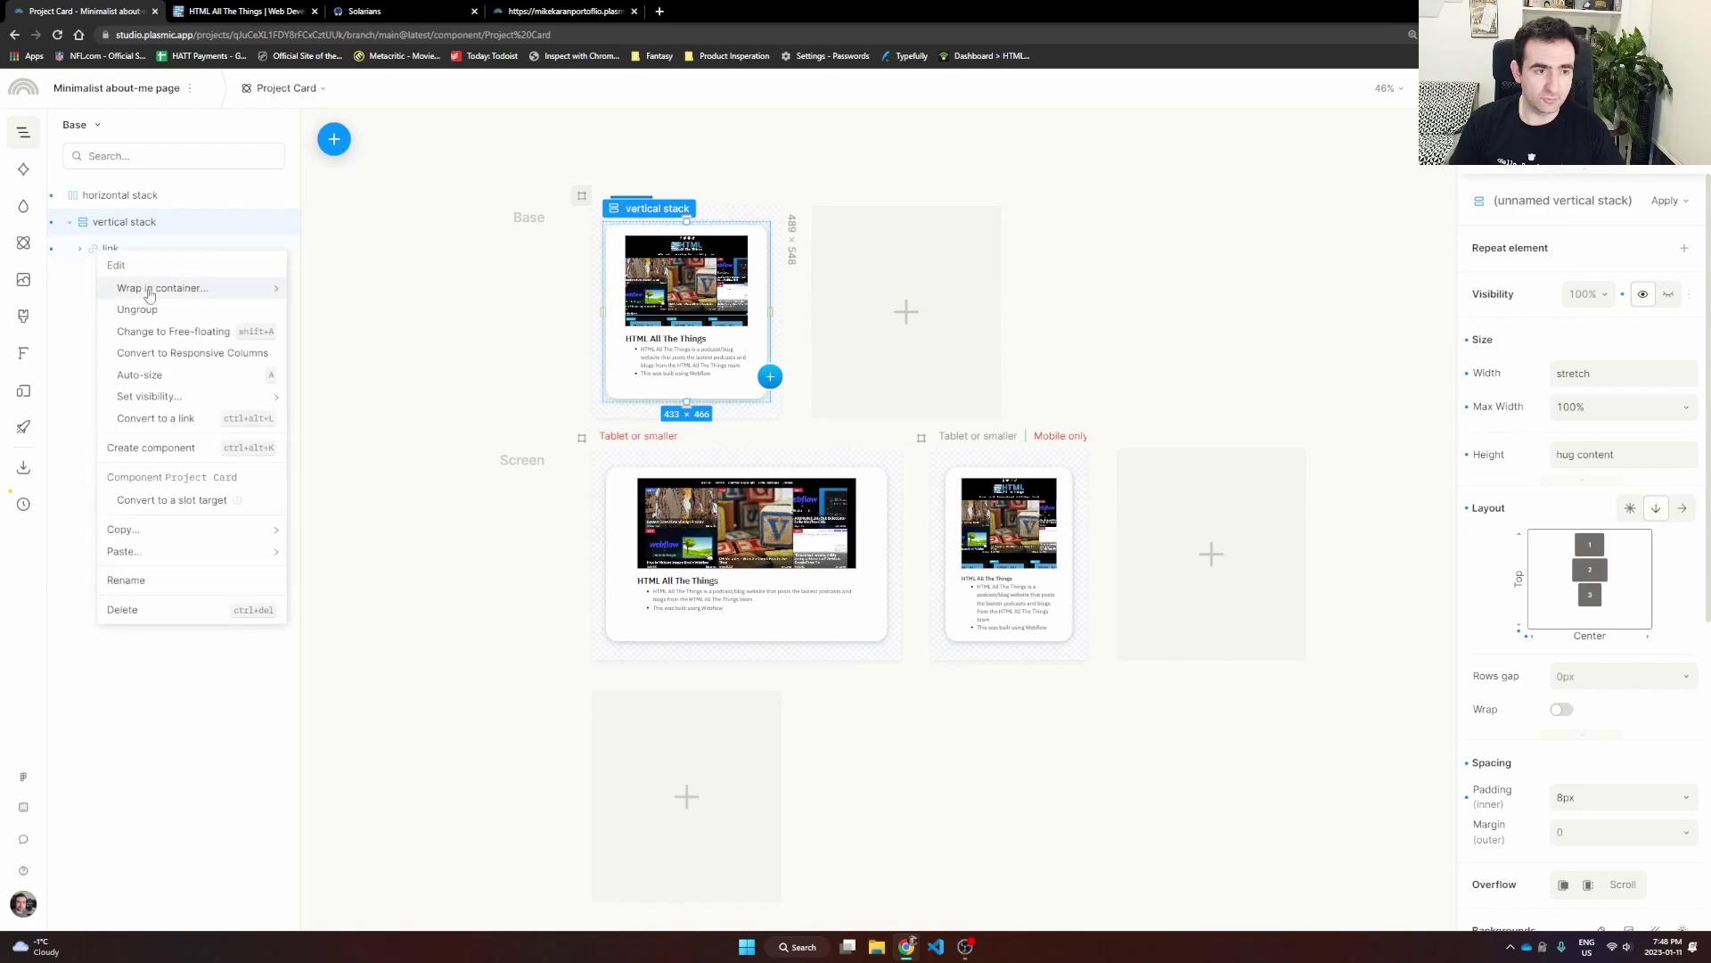
left_click(137, 309)
right_click(117, 232)
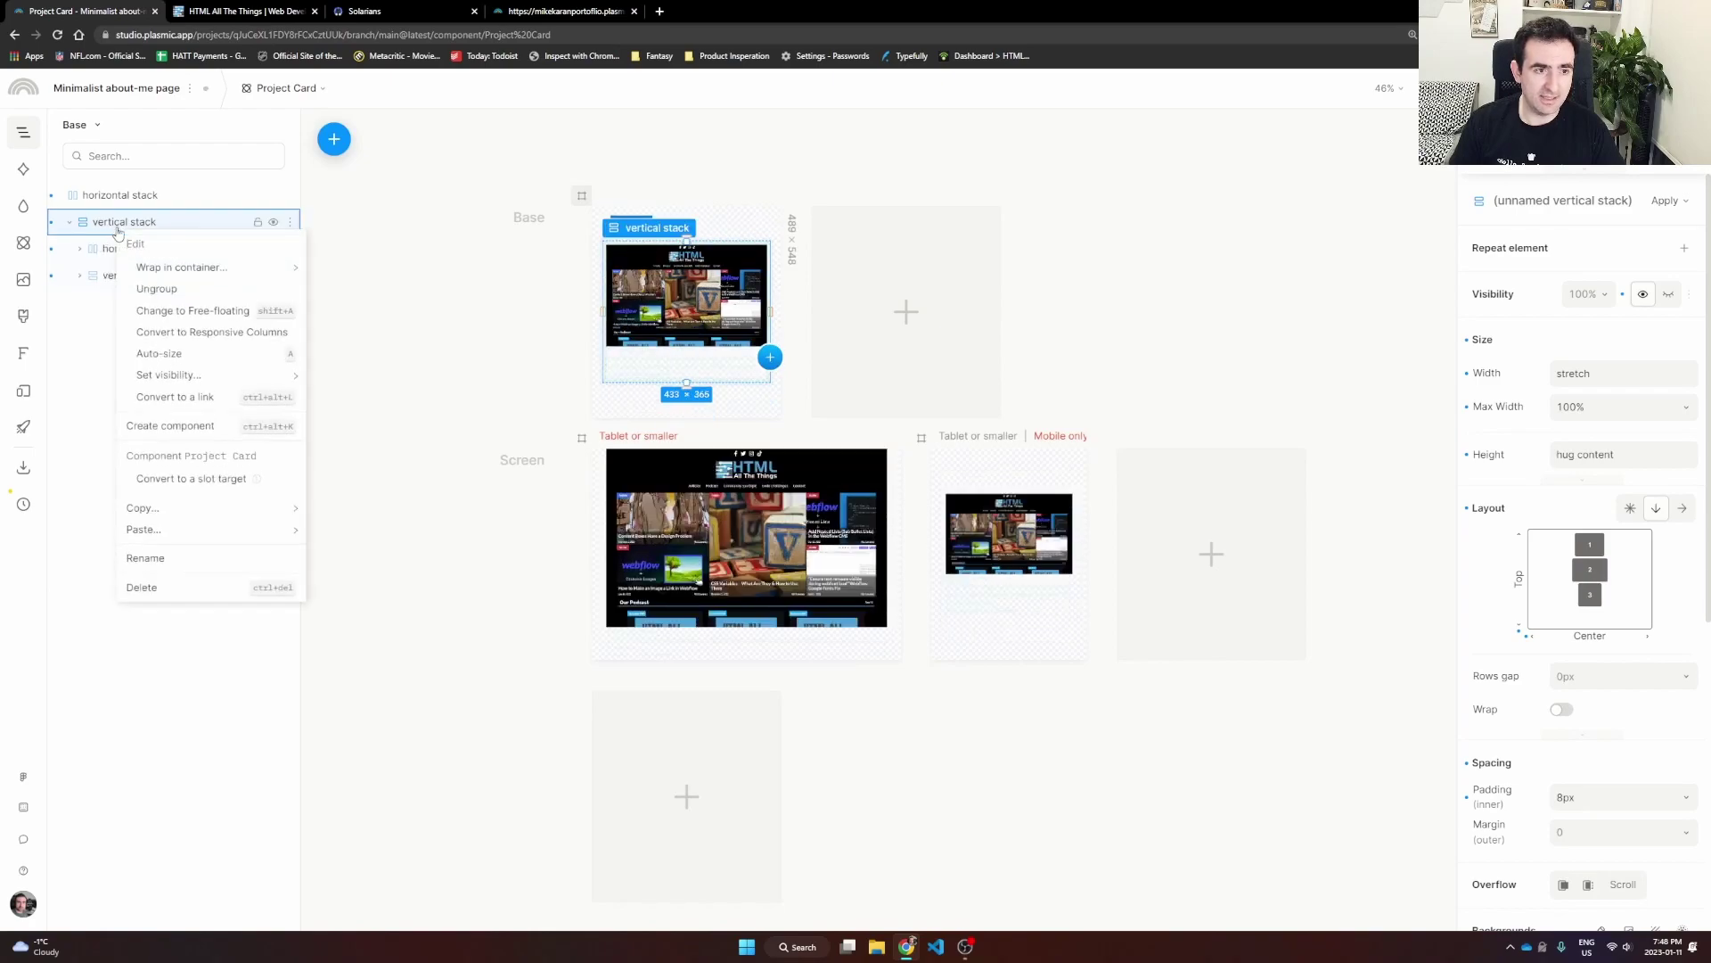
mouse_move(191, 530)
left_click(360, 561)
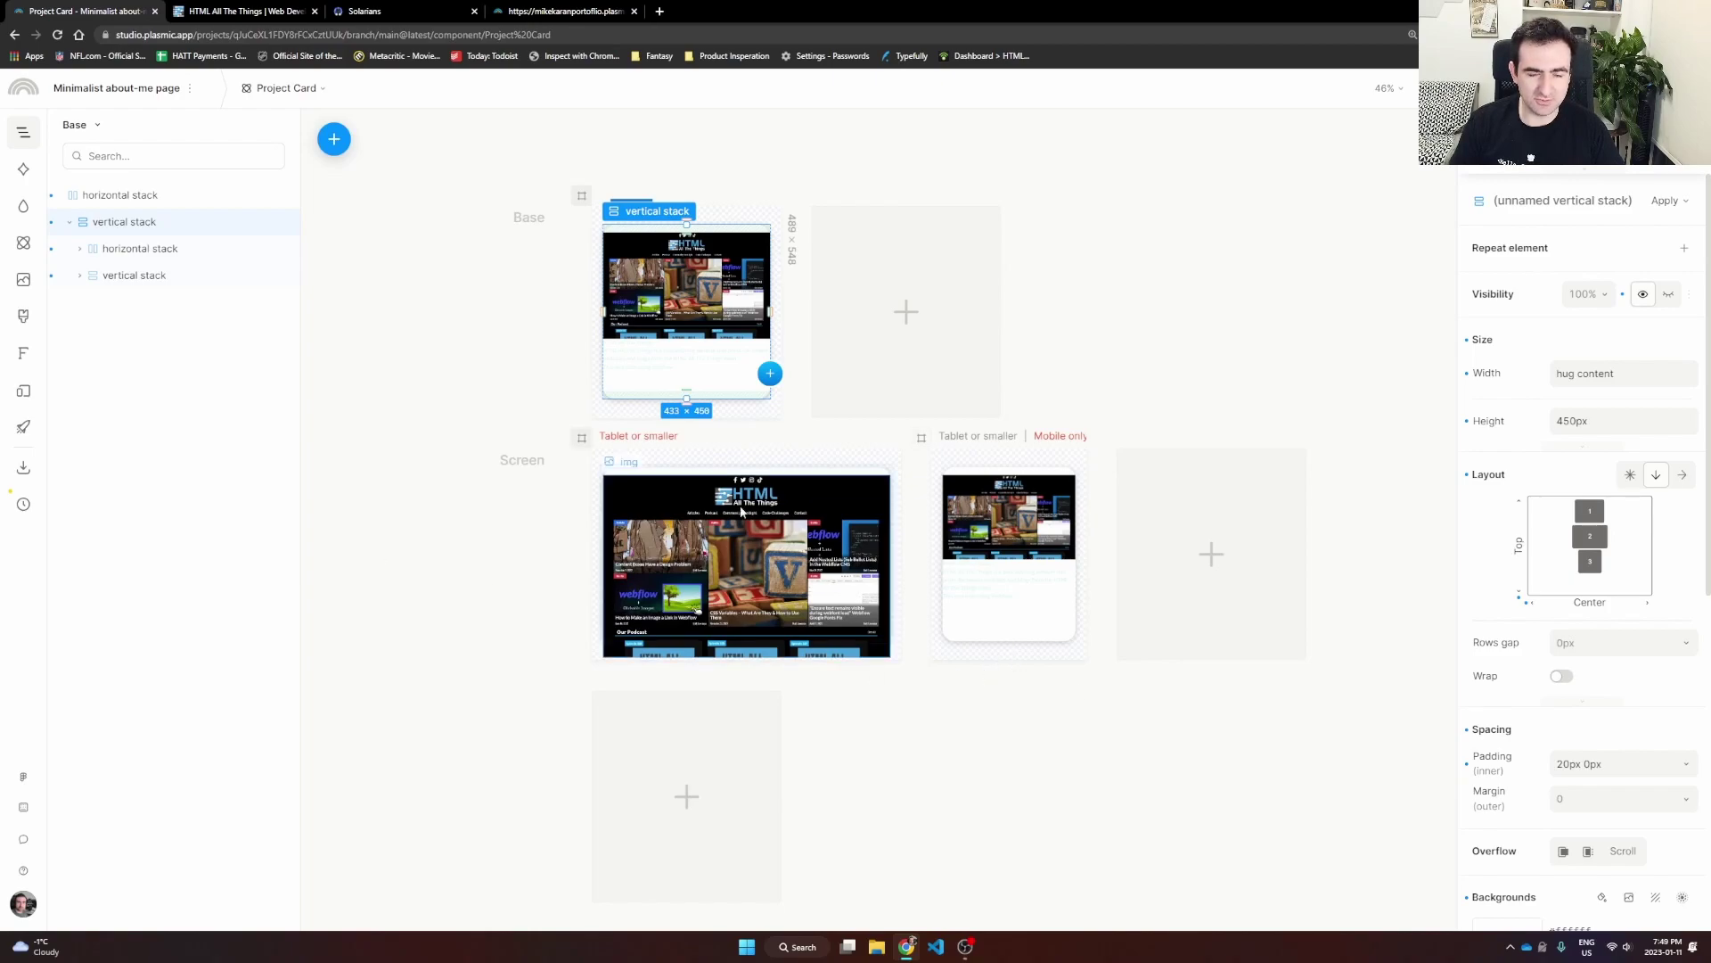
left_click(529, 319)
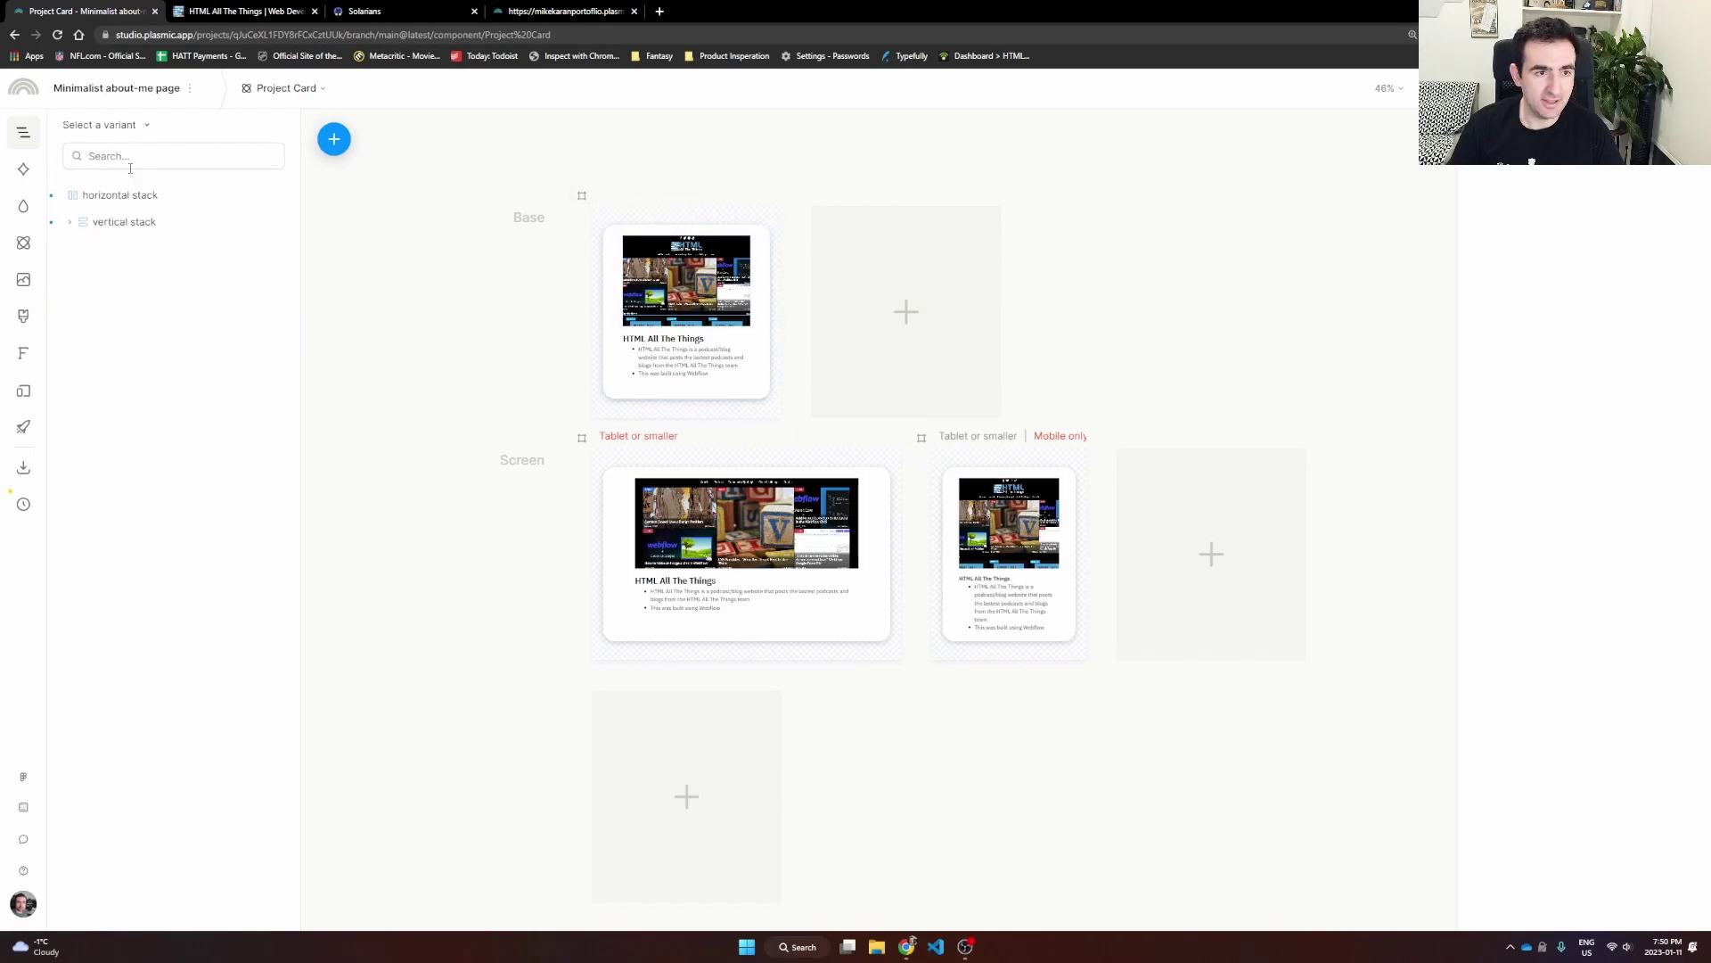
left_click(284, 87)
left_click(286, 184)
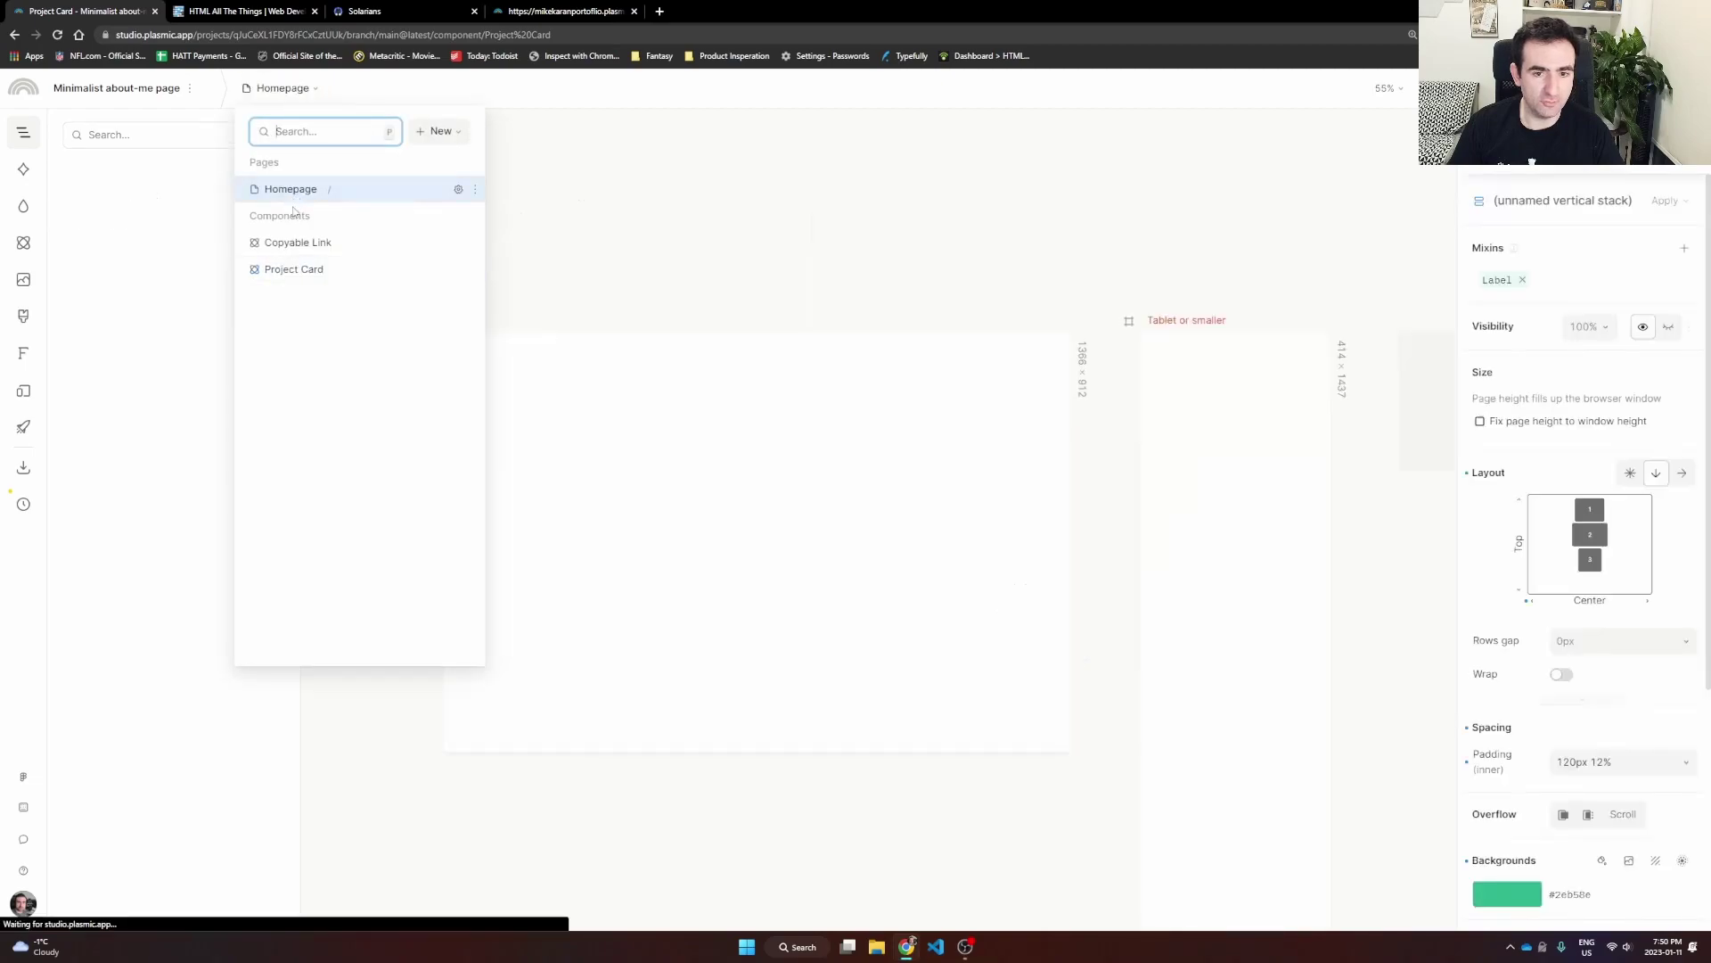
scroll(1089, 539, "down", 3)
scroll(1089, 538, "up", 5)
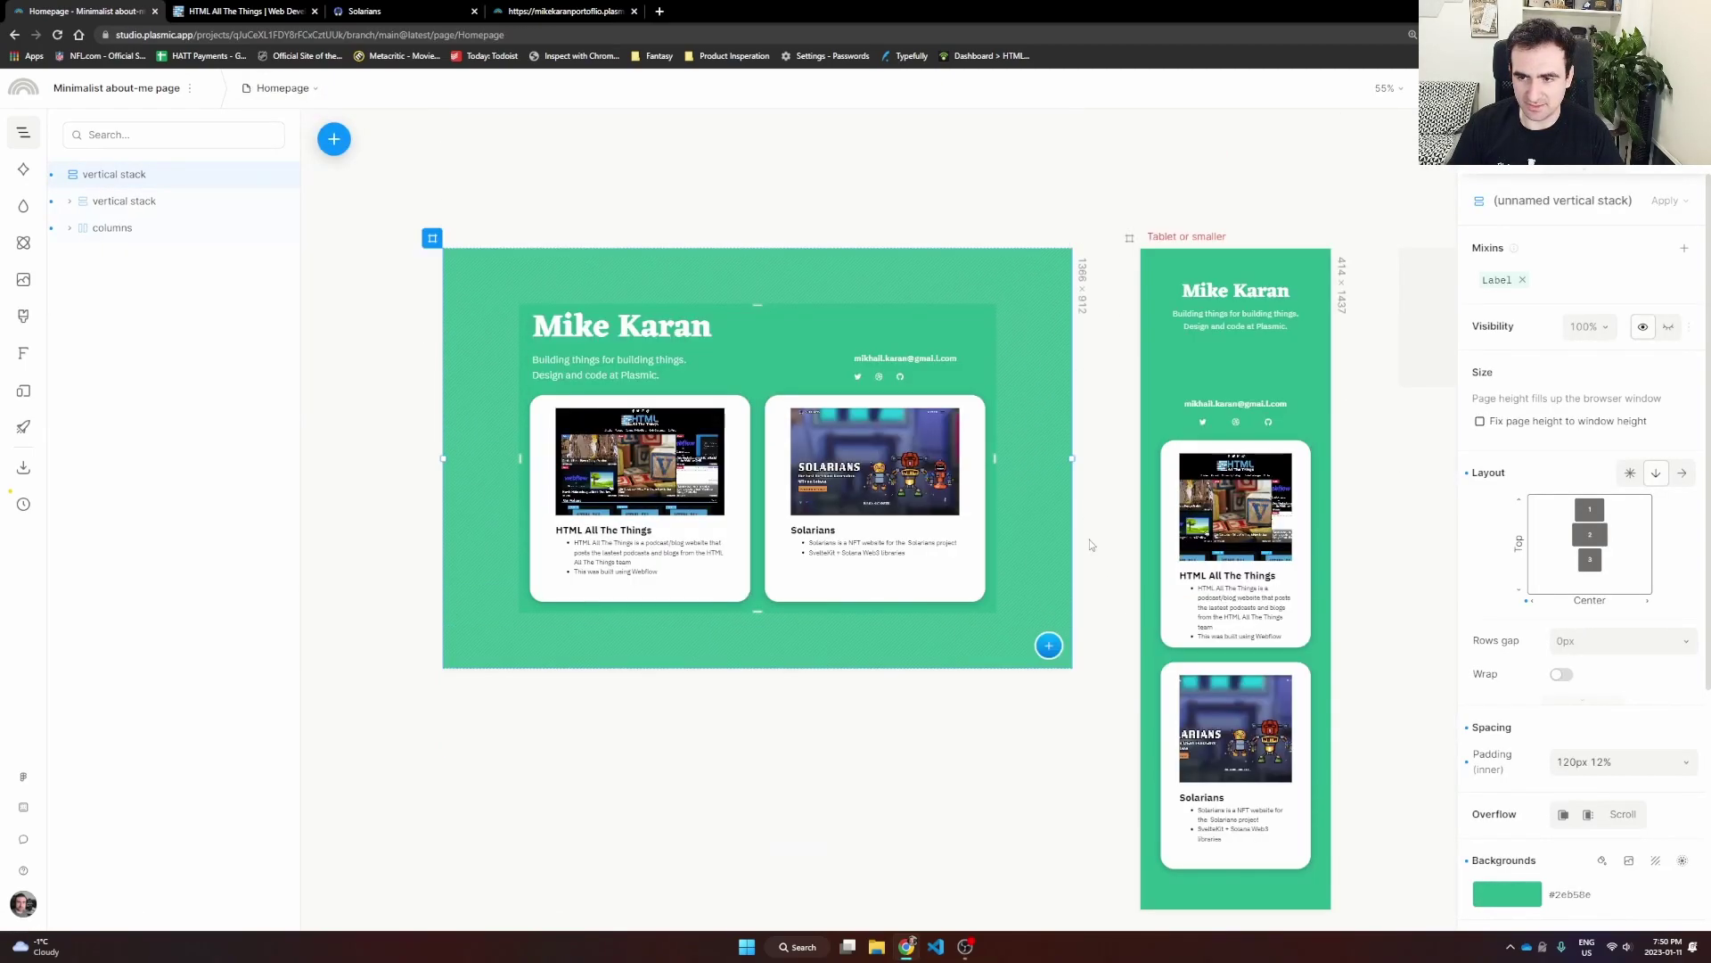
scroll(1031, 558, "down", 2)
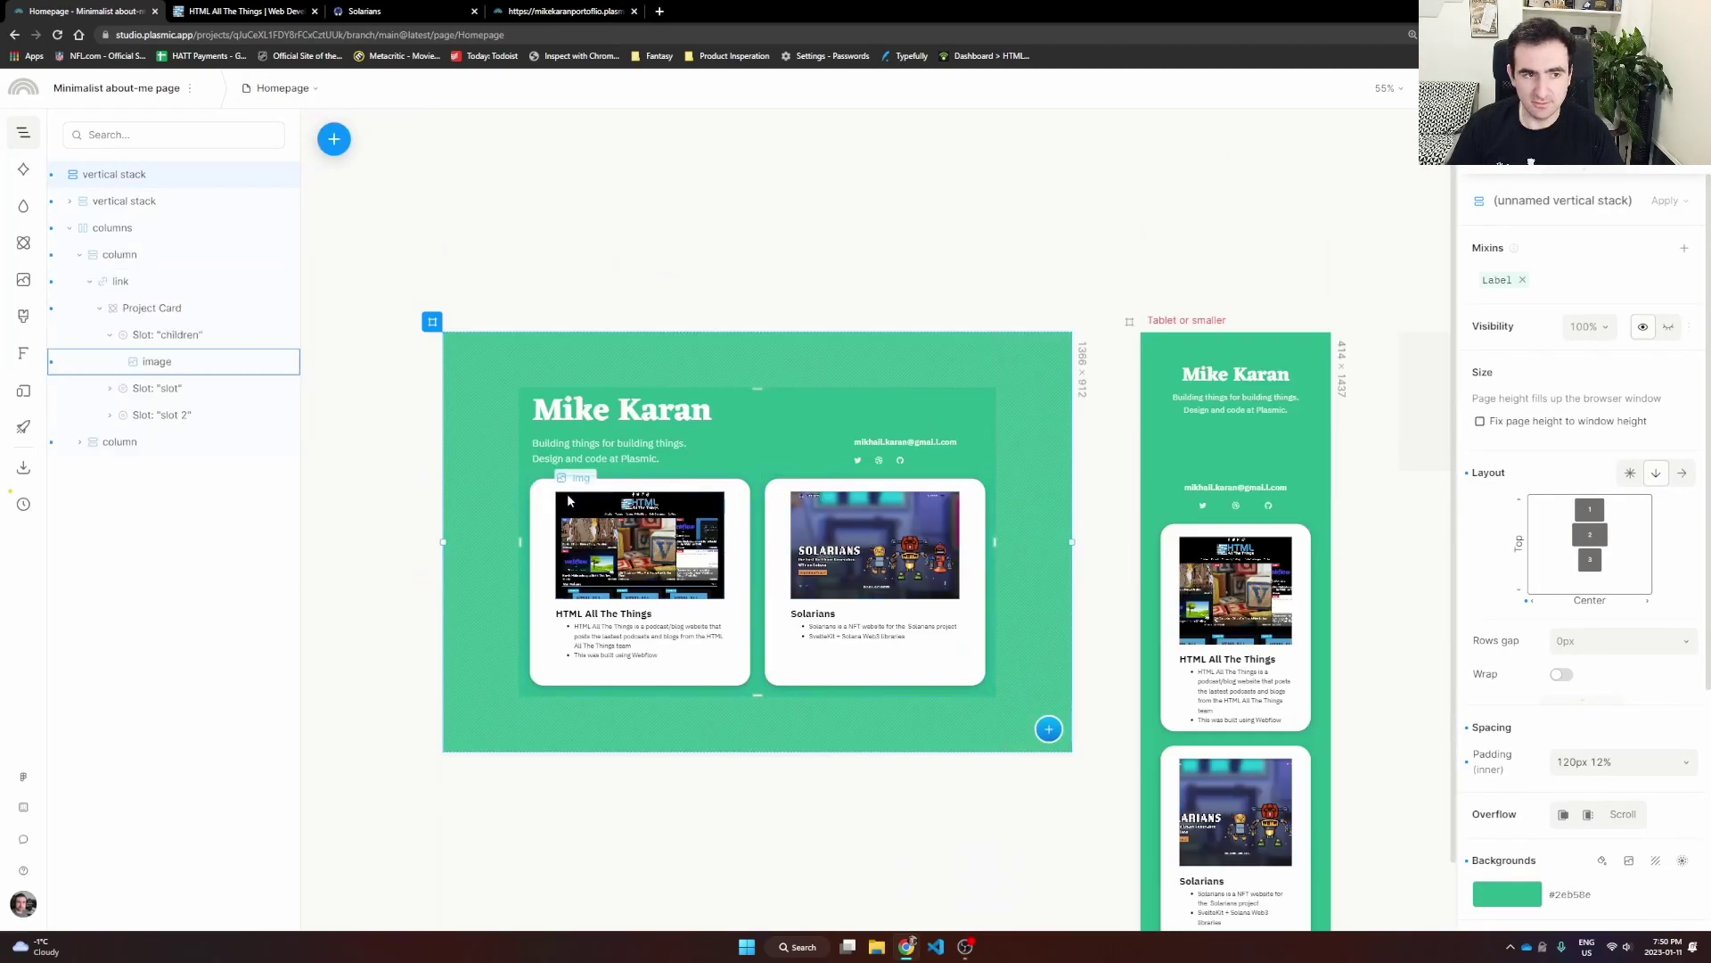
left_click(563, 571)
left_click(523, 577)
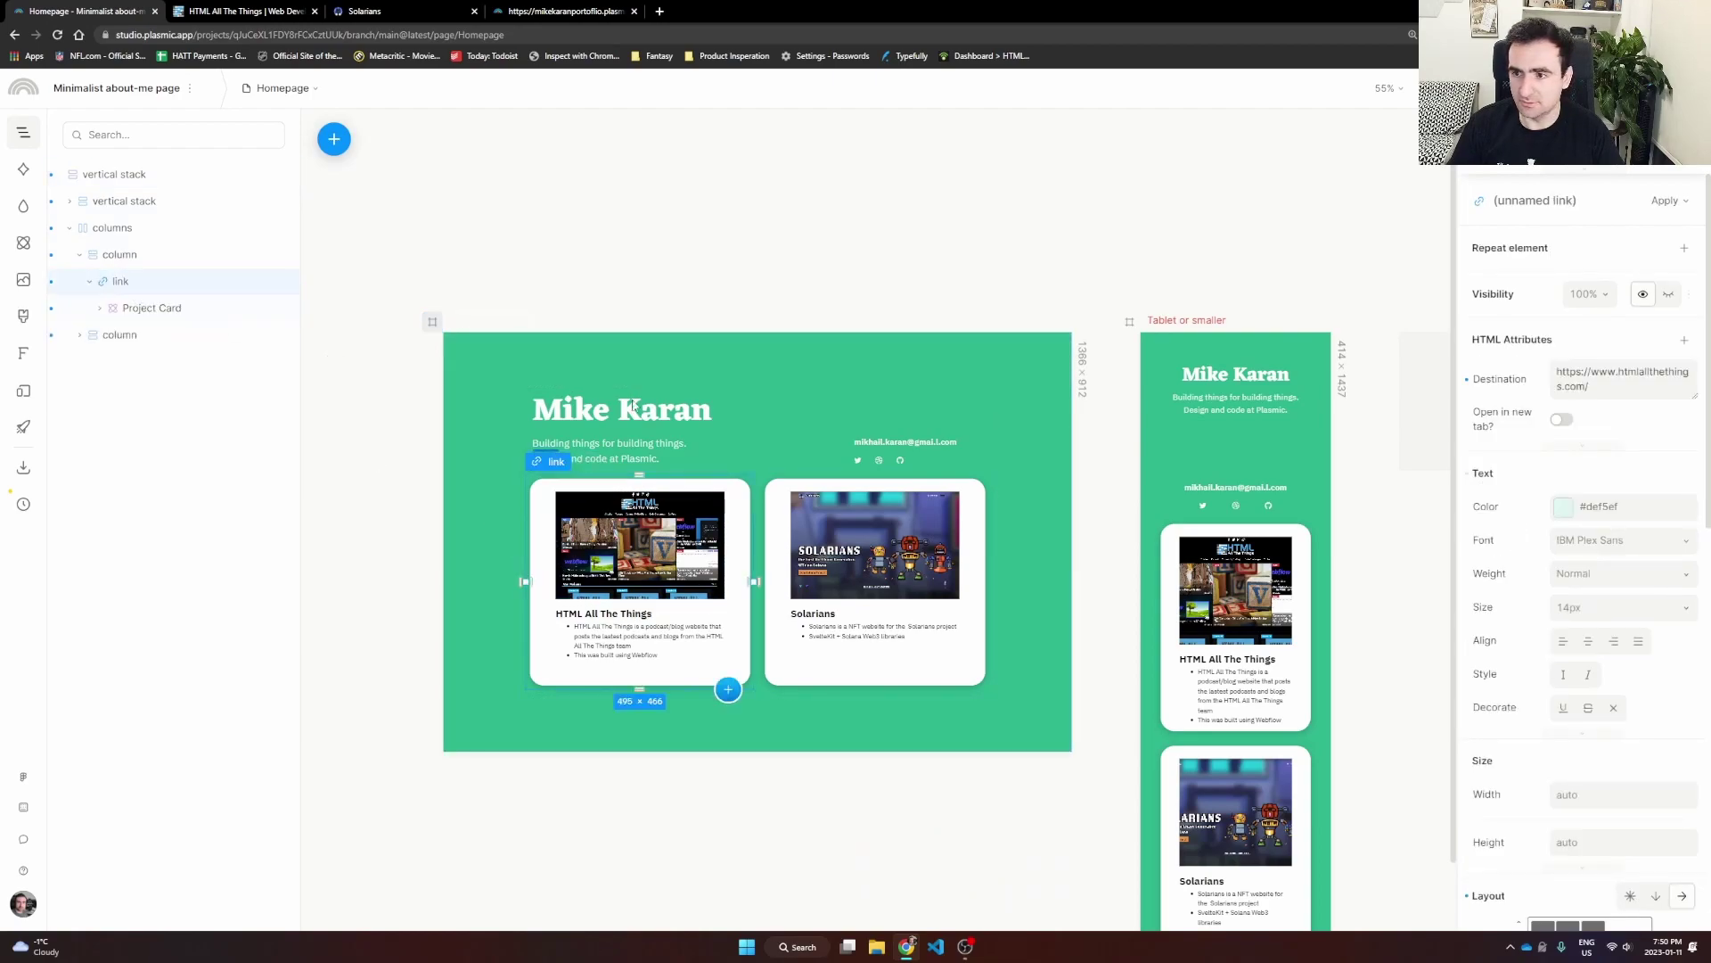
left_click(1613, 386)
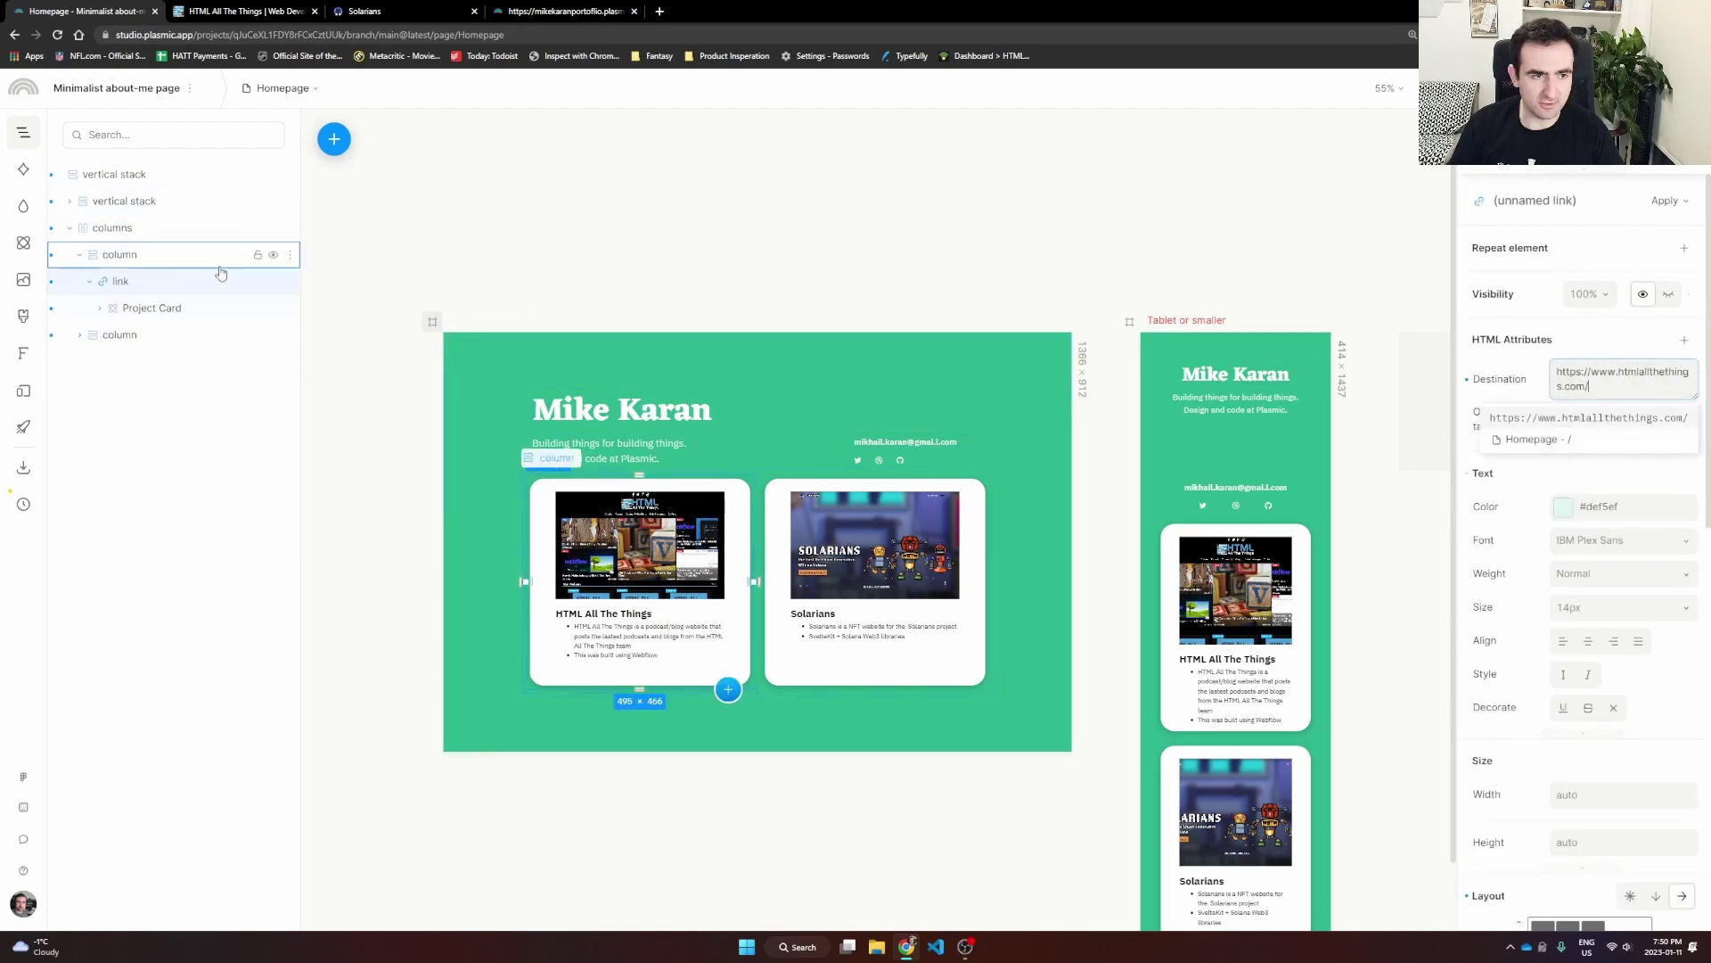
Step: Make the Solarians card link open in a new tab
left_click(100, 335)
left_click(844, 487)
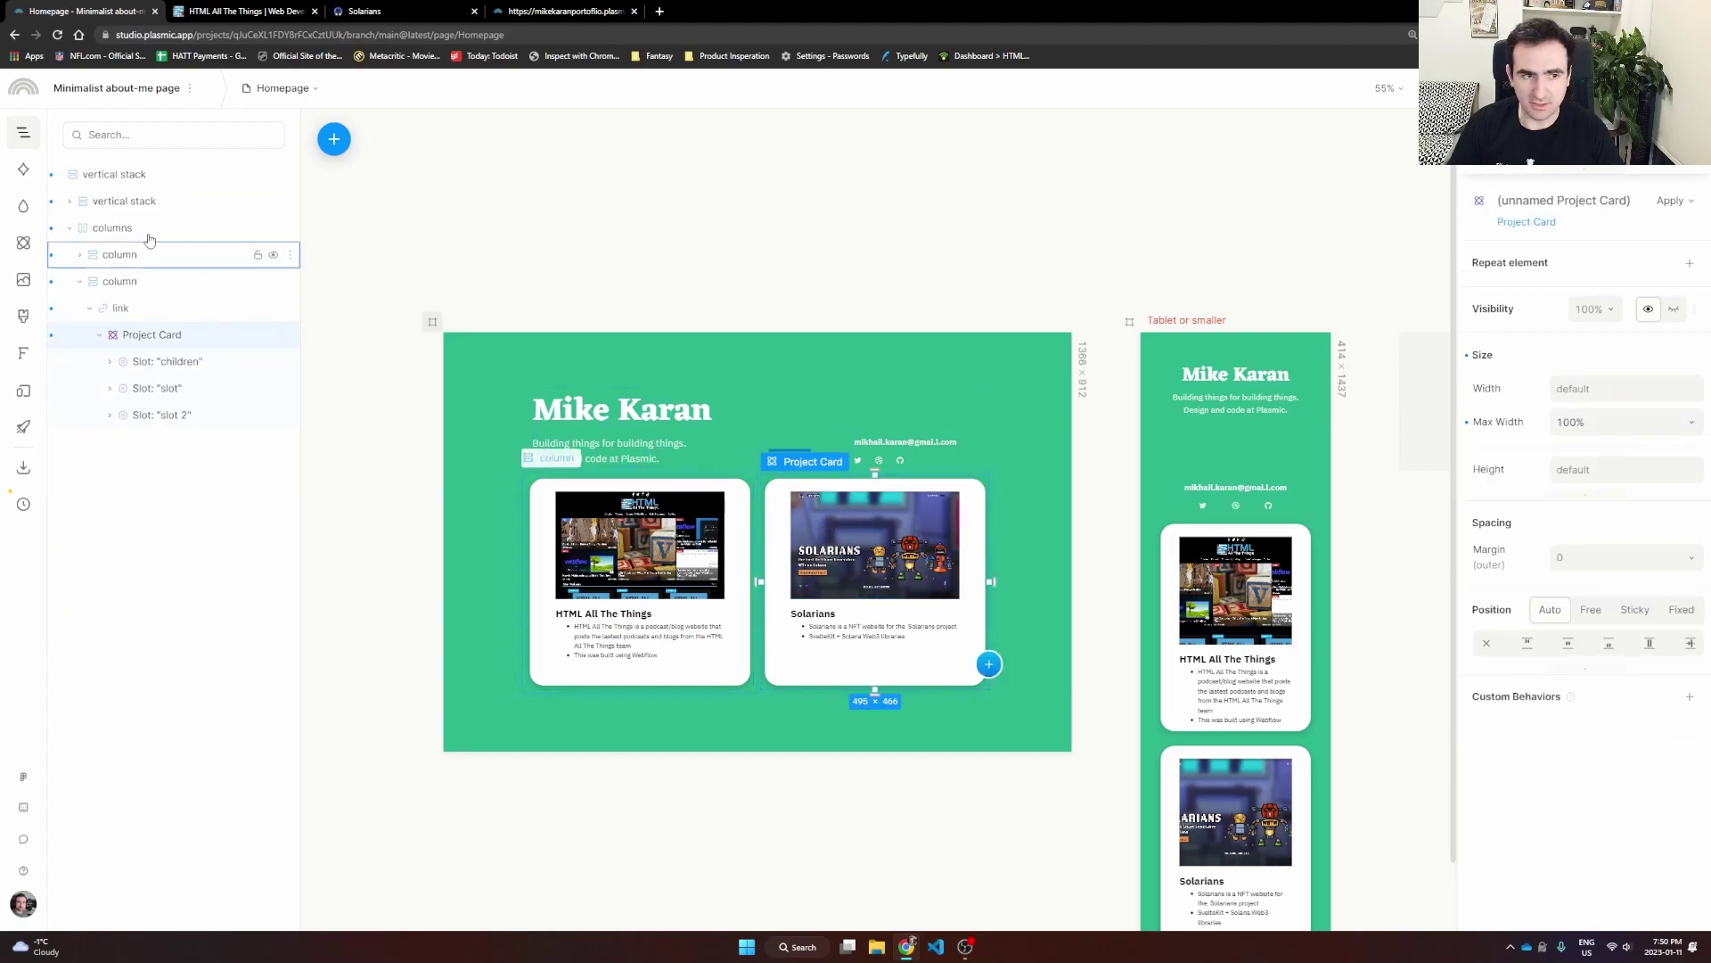
left_click(116, 308)
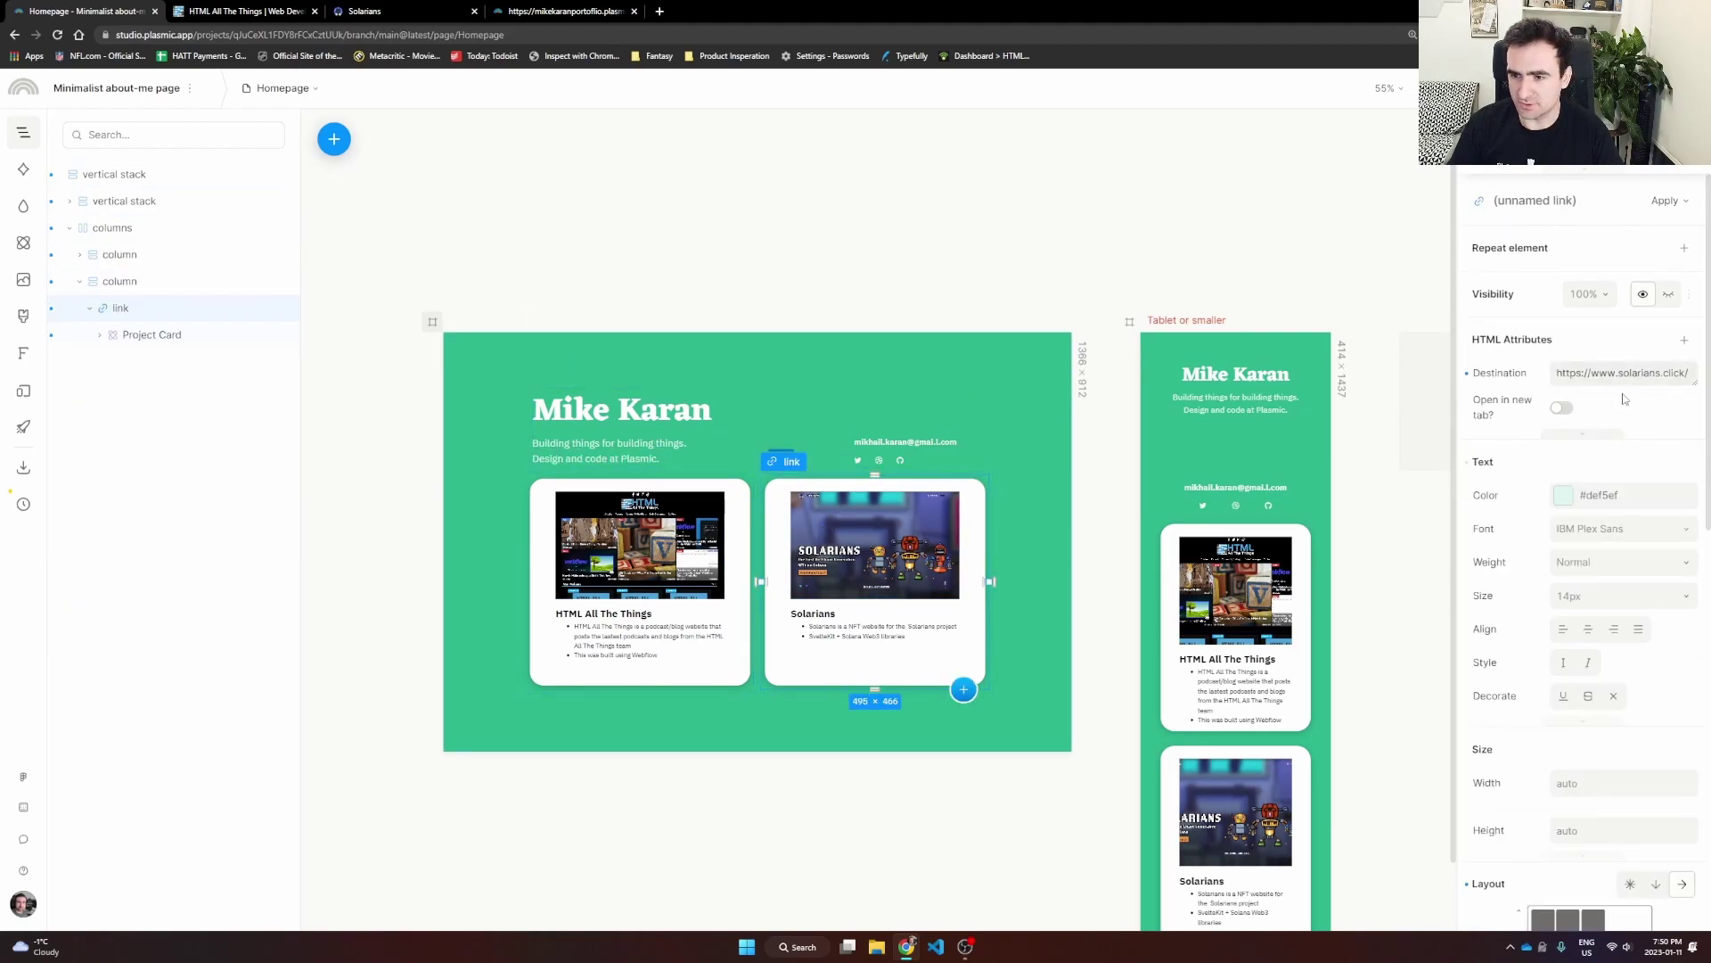
left_click(1560, 409)
Step: Reselect the first card's link wrapper to confirm its new-tab setting before republishing
double_click(629, 635)
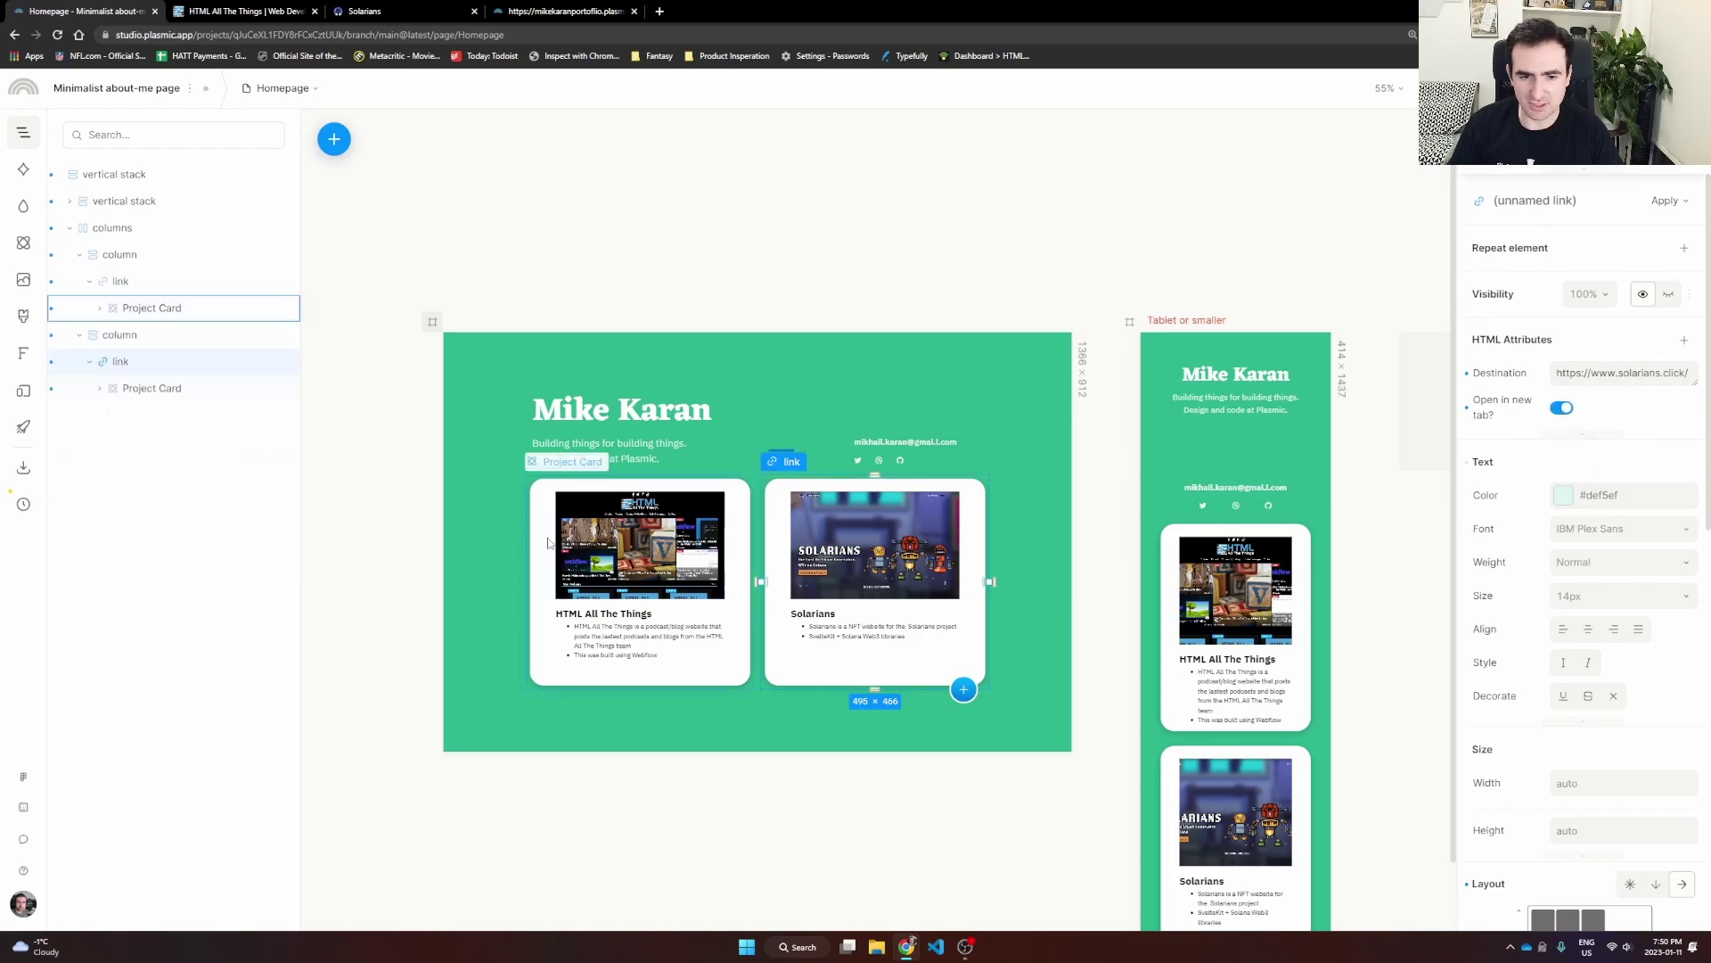
left_click(152, 308)
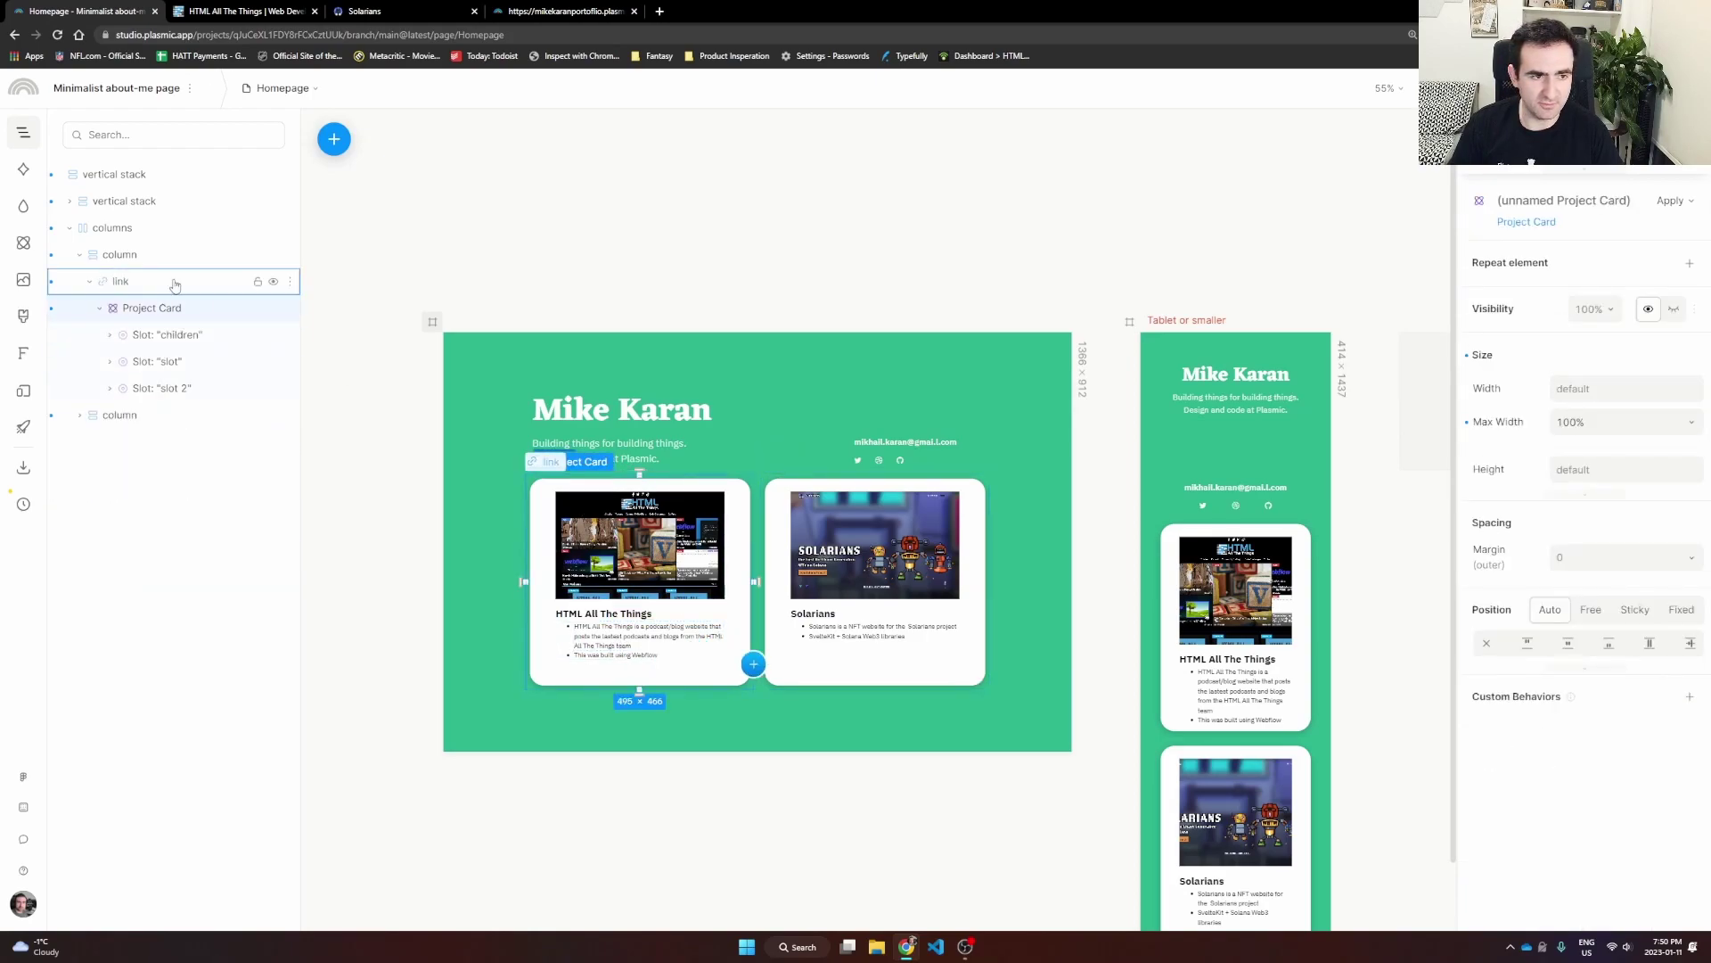
left_click(117, 283)
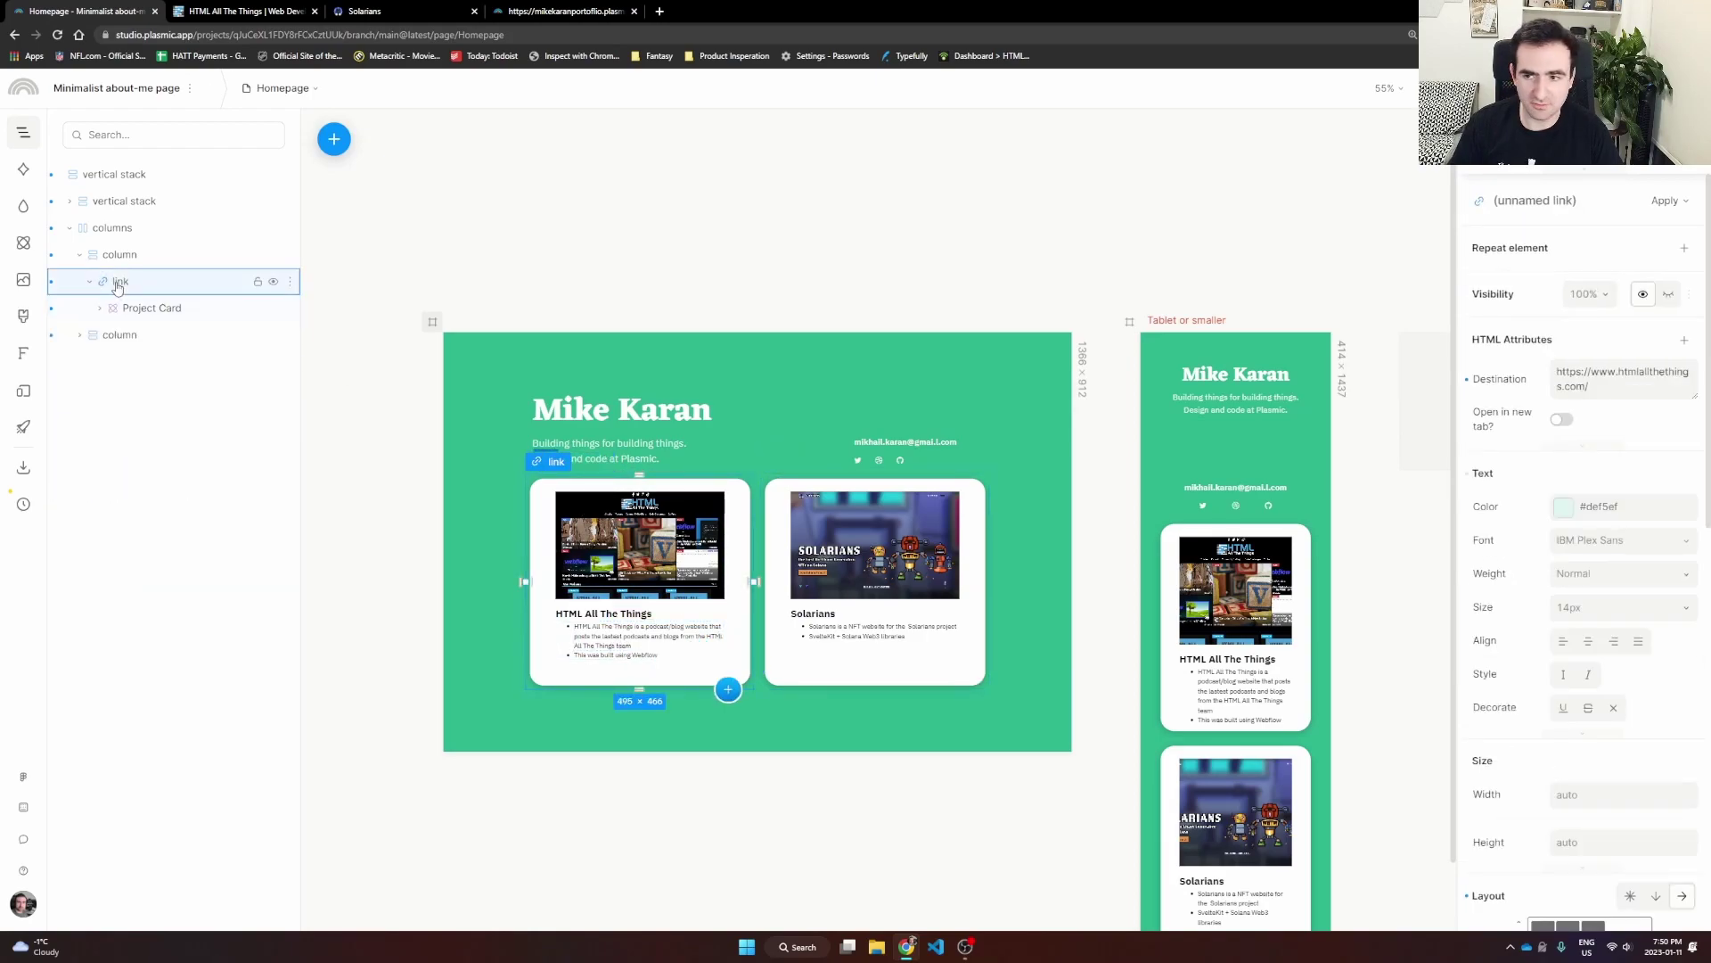
left_click(109, 228)
left_click(611, 491)
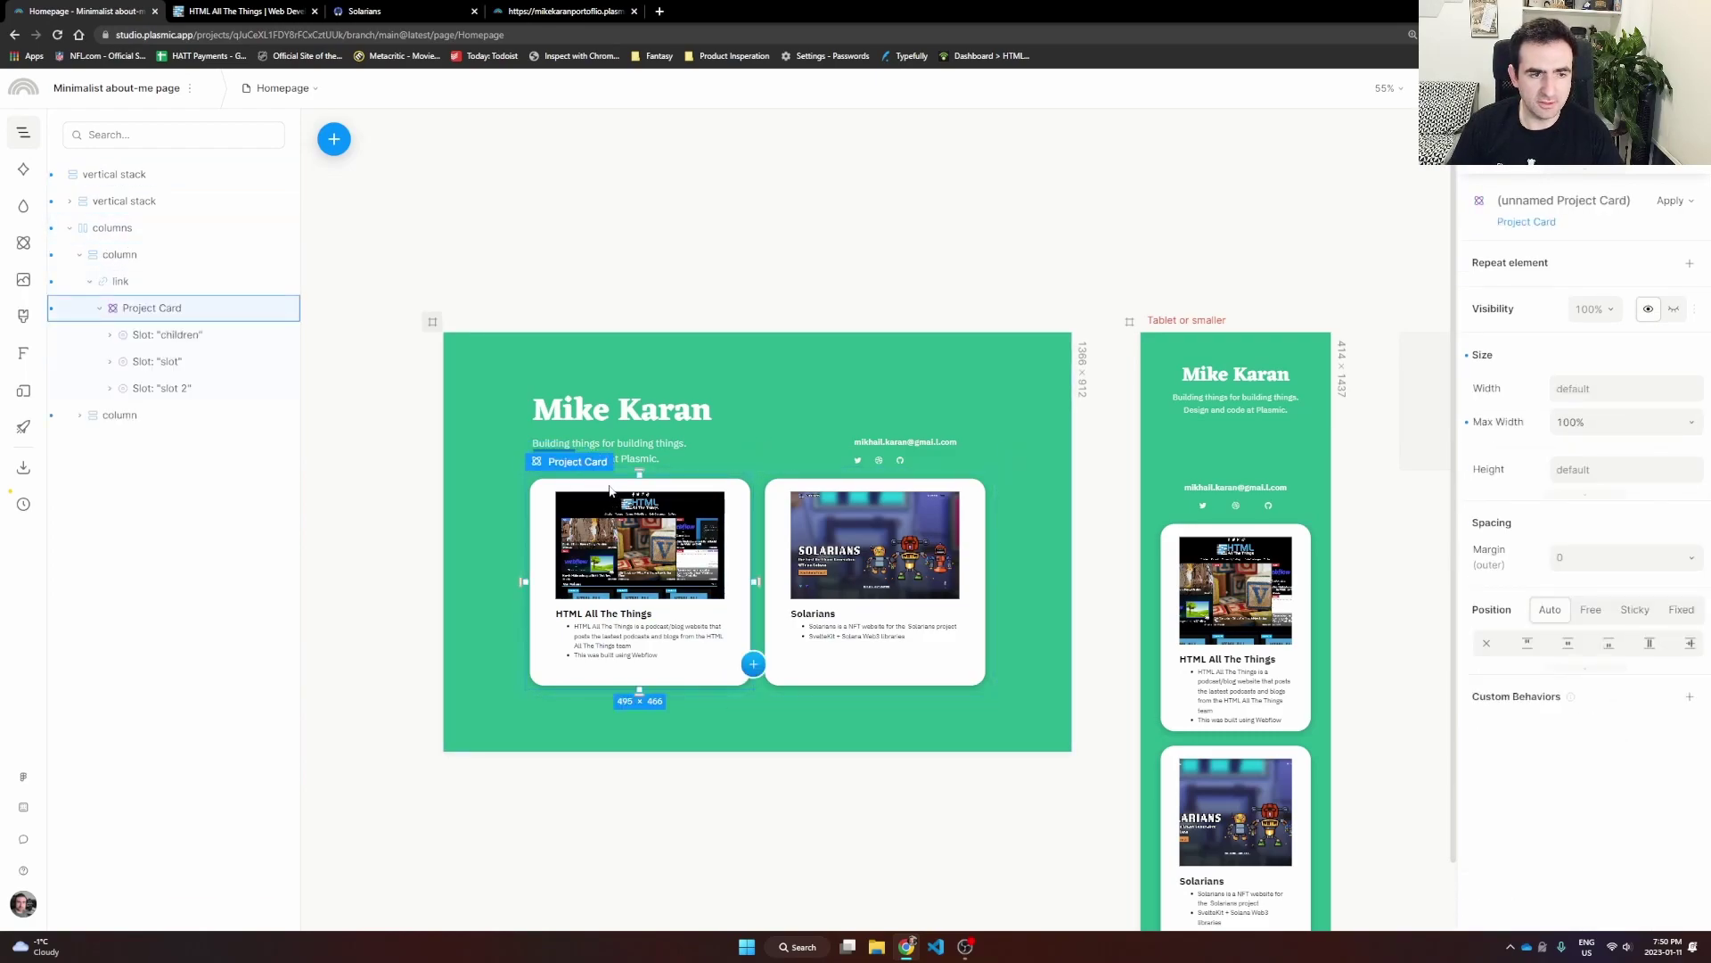
left_click(117, 283)
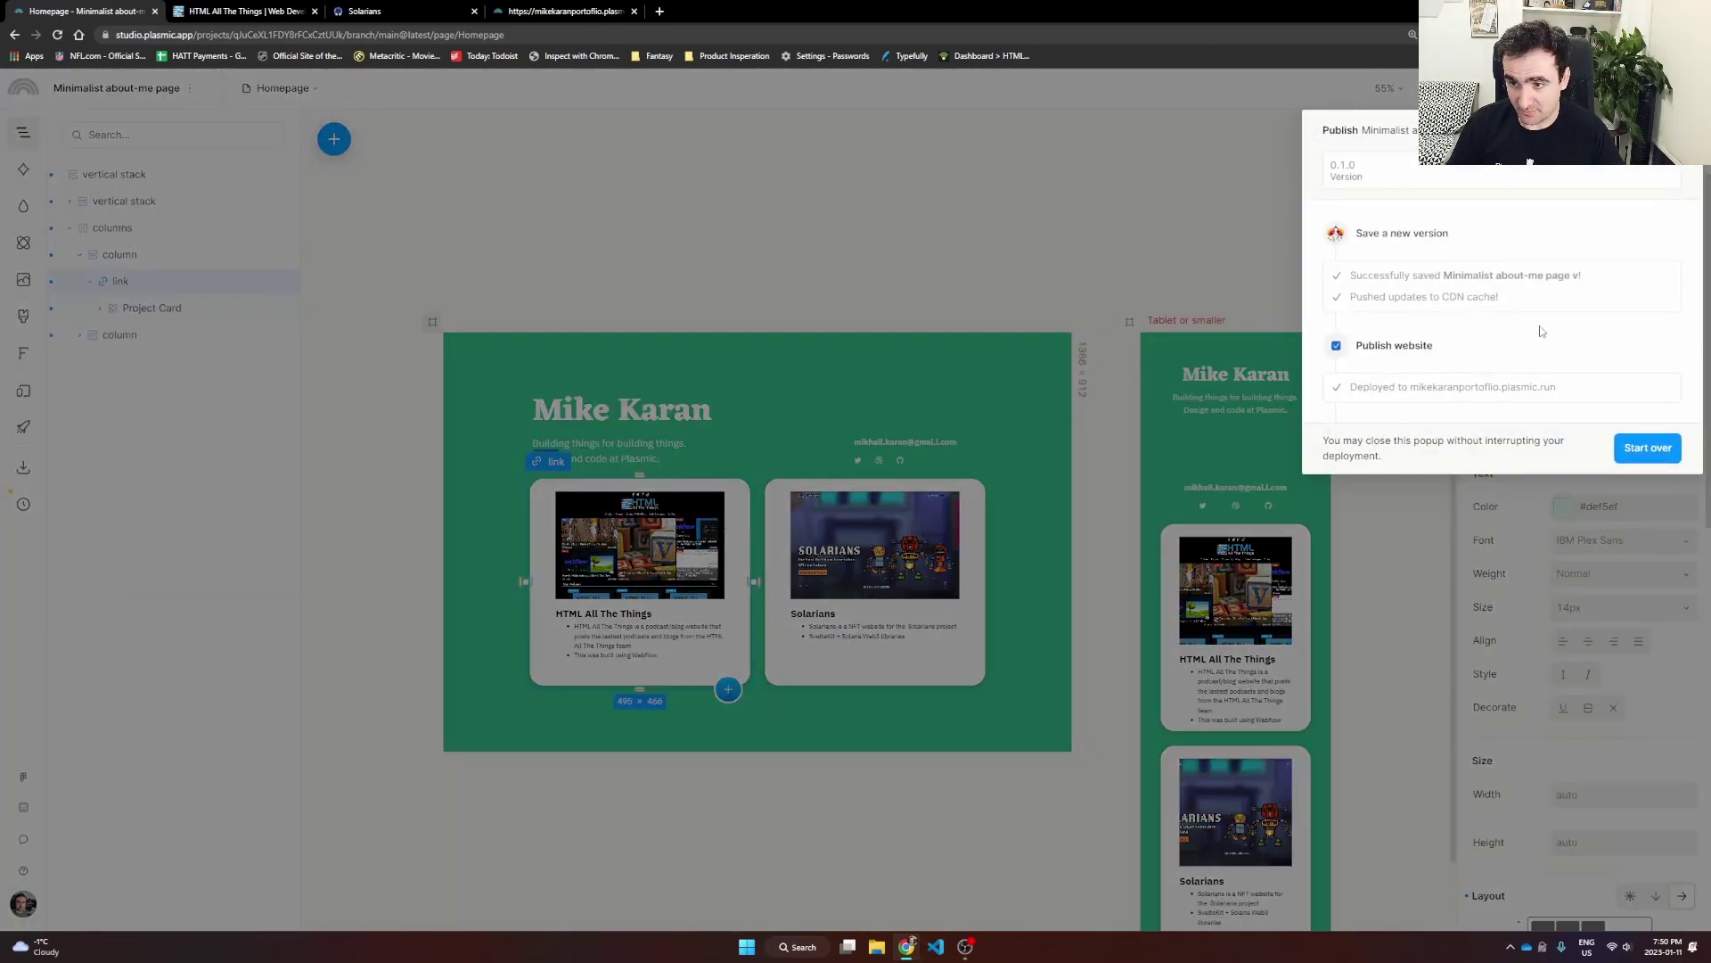
left_click(1648, 447)
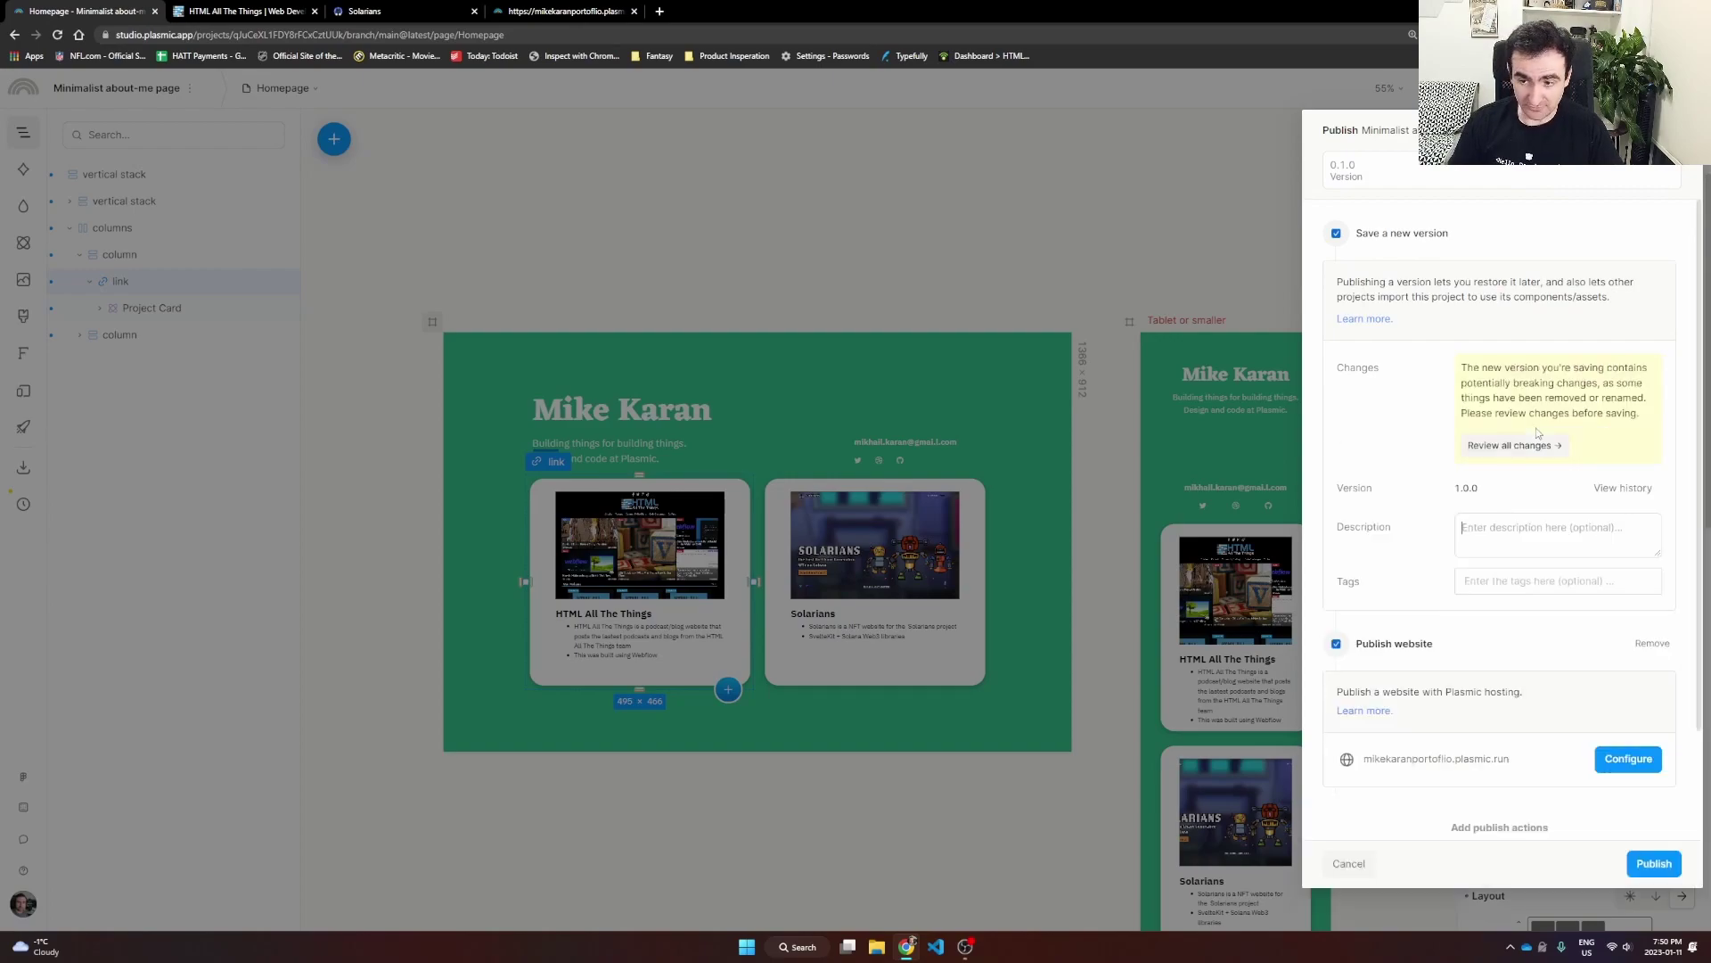
Step: Publish version 1.0.0 of the site with the description 'Fixed links'
left_click(1525, 530)
type("Fixed links")
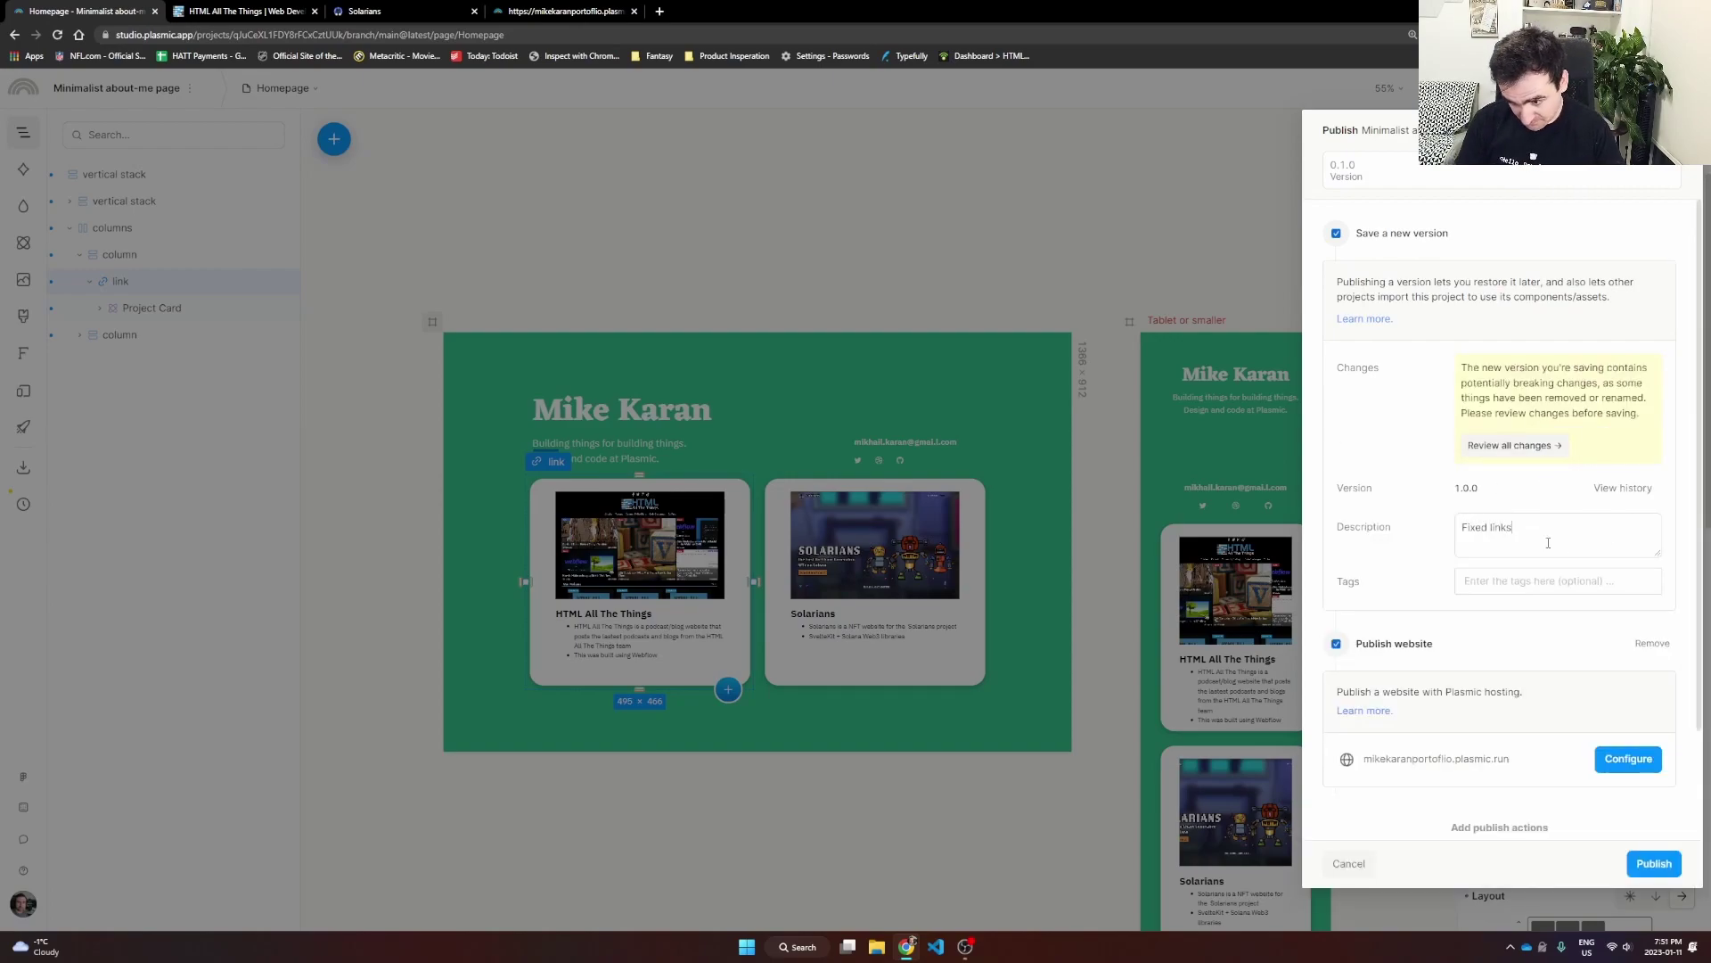
left_click(1653, 863)
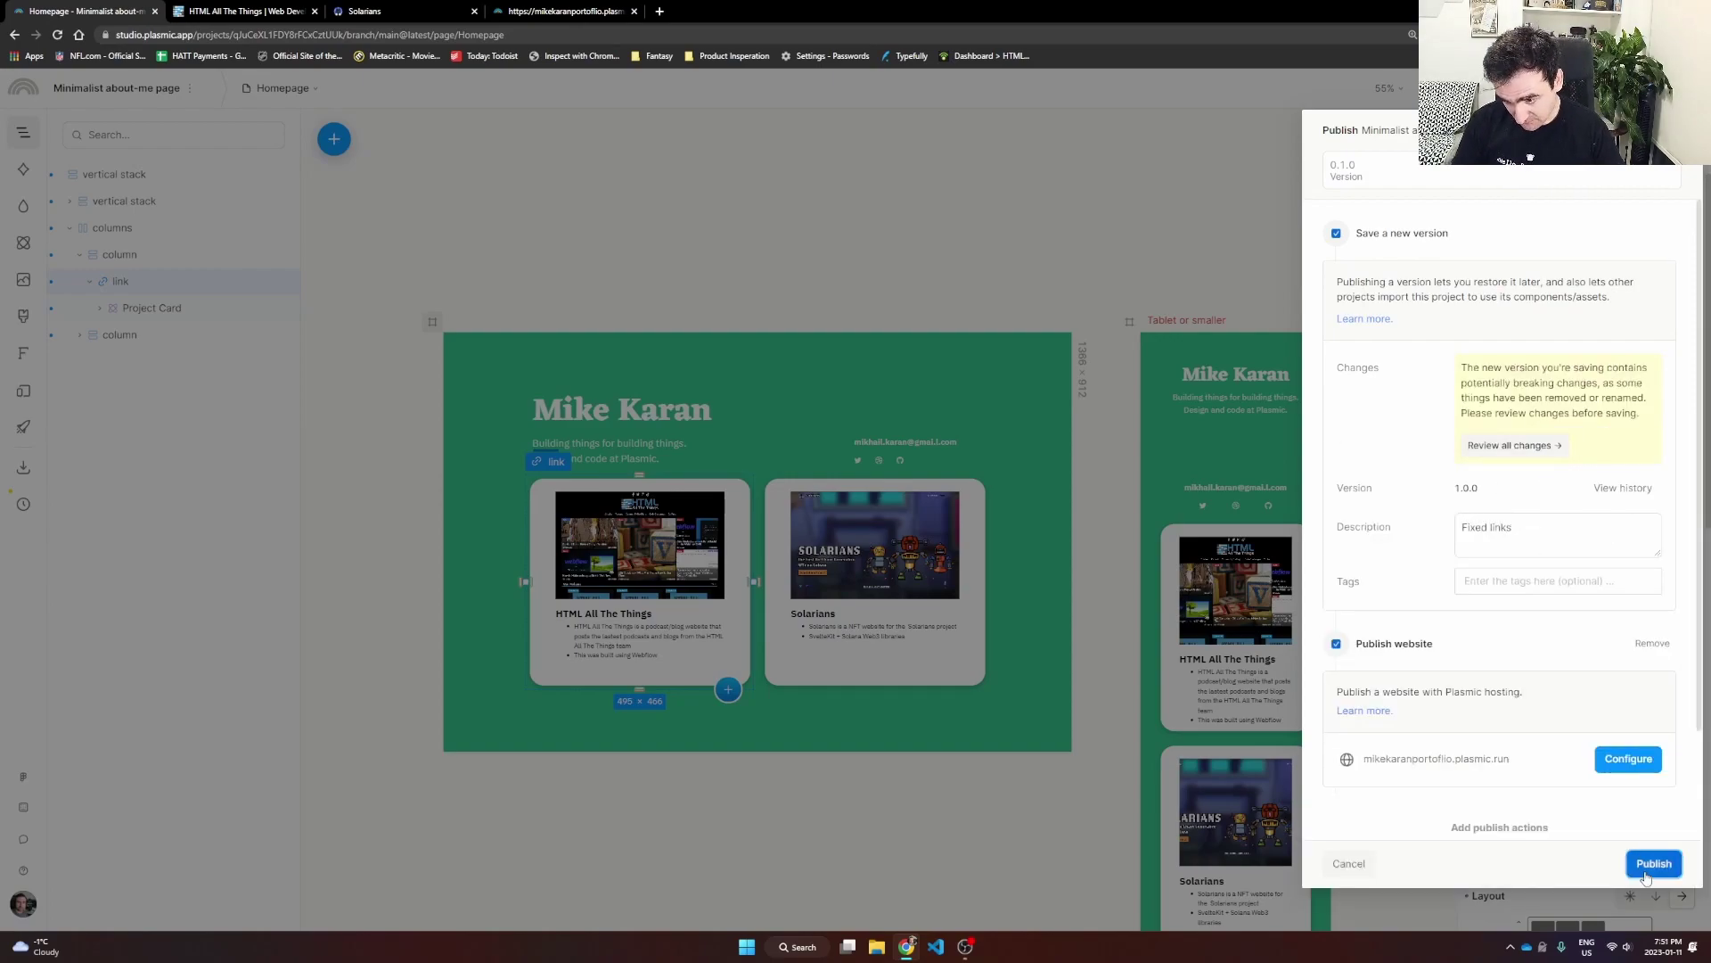
Step: On the live site, click both cards to confirm they open HTML All The Things and Solarians
left_click(562, 10)
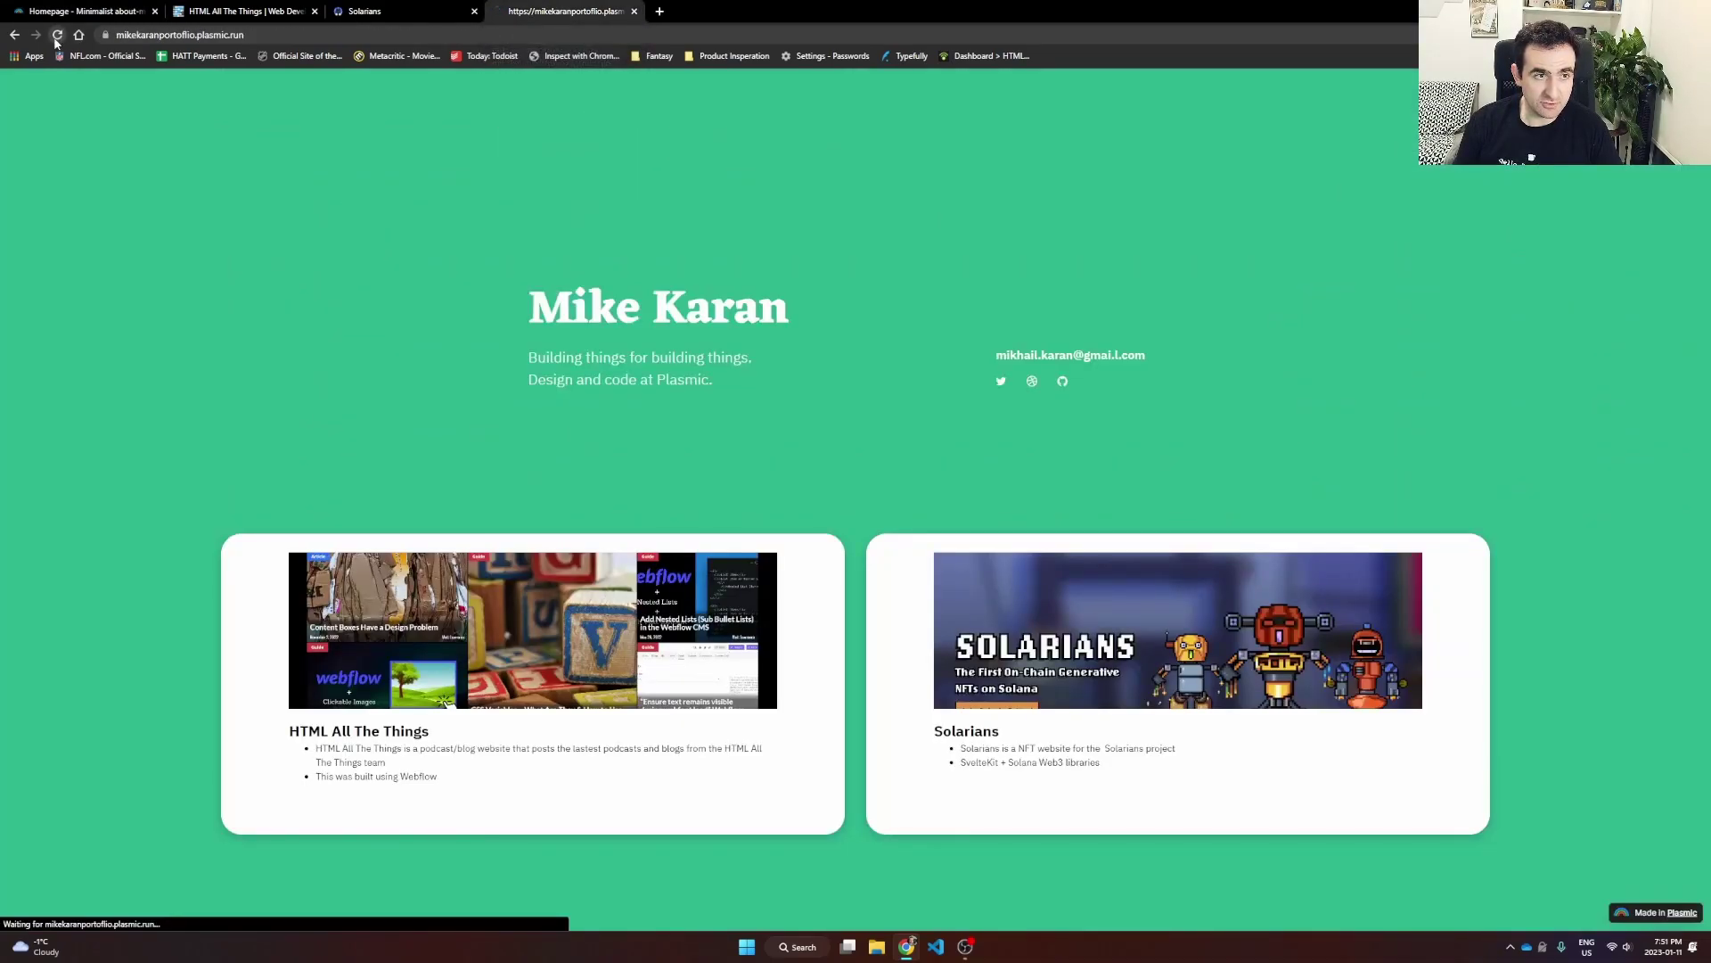
left_click(430, 627)
left_click(533, 11)
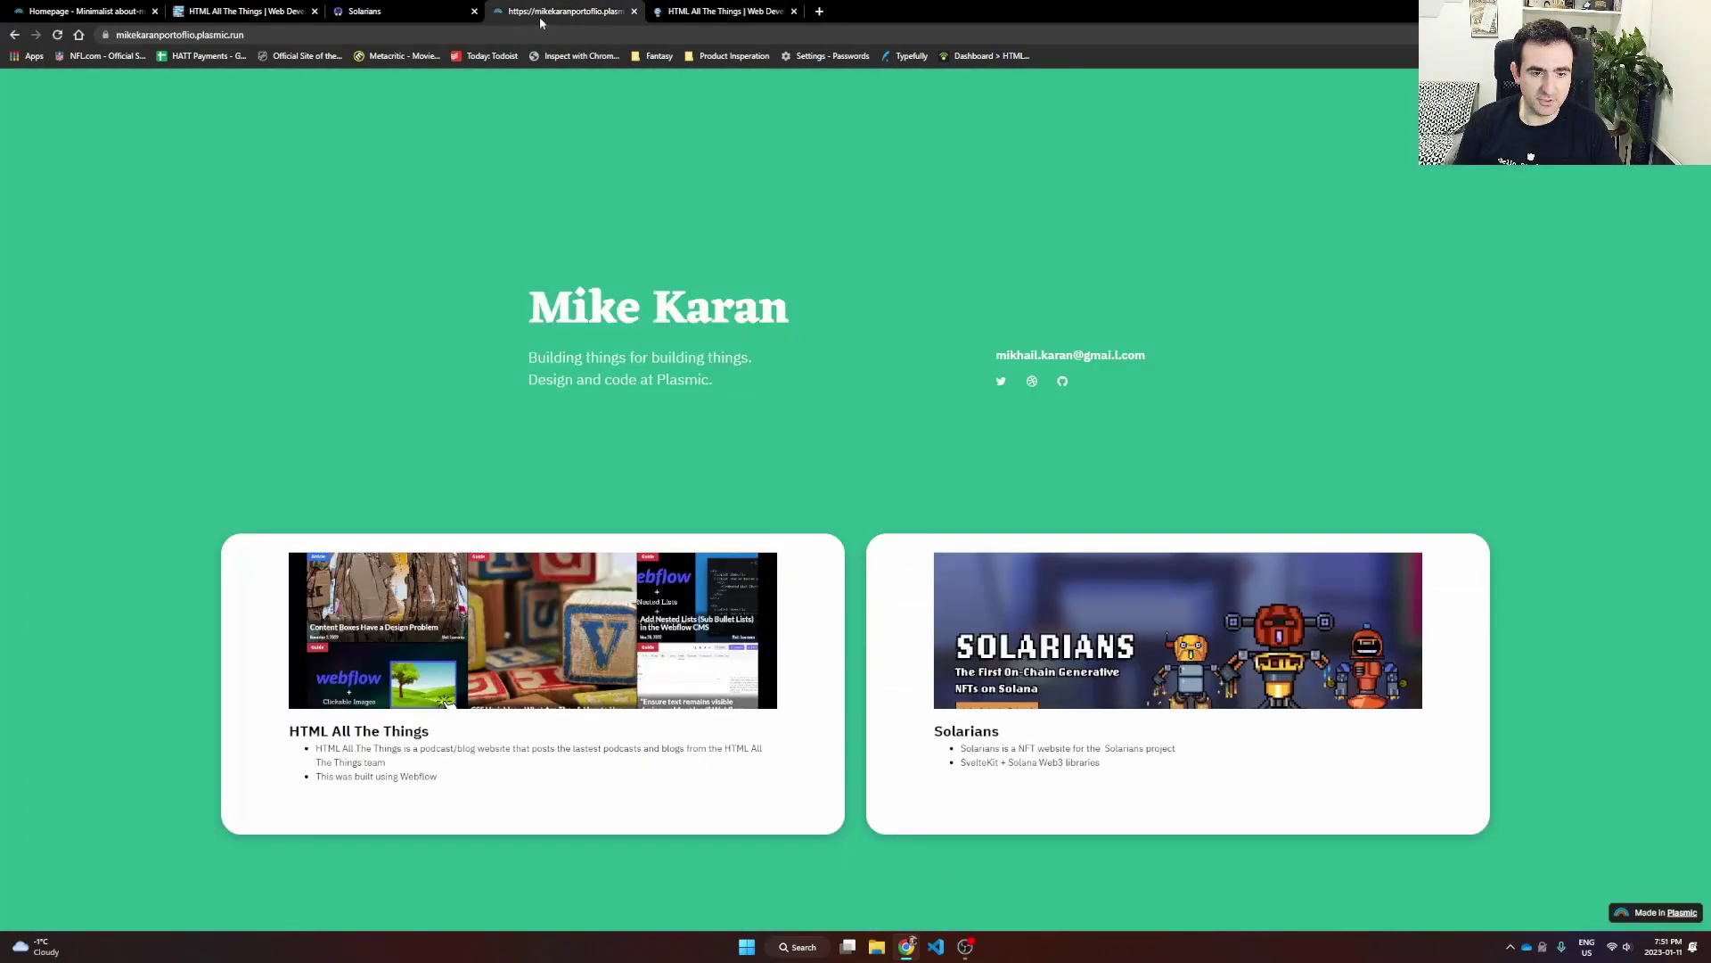
left_click(1068, 619)
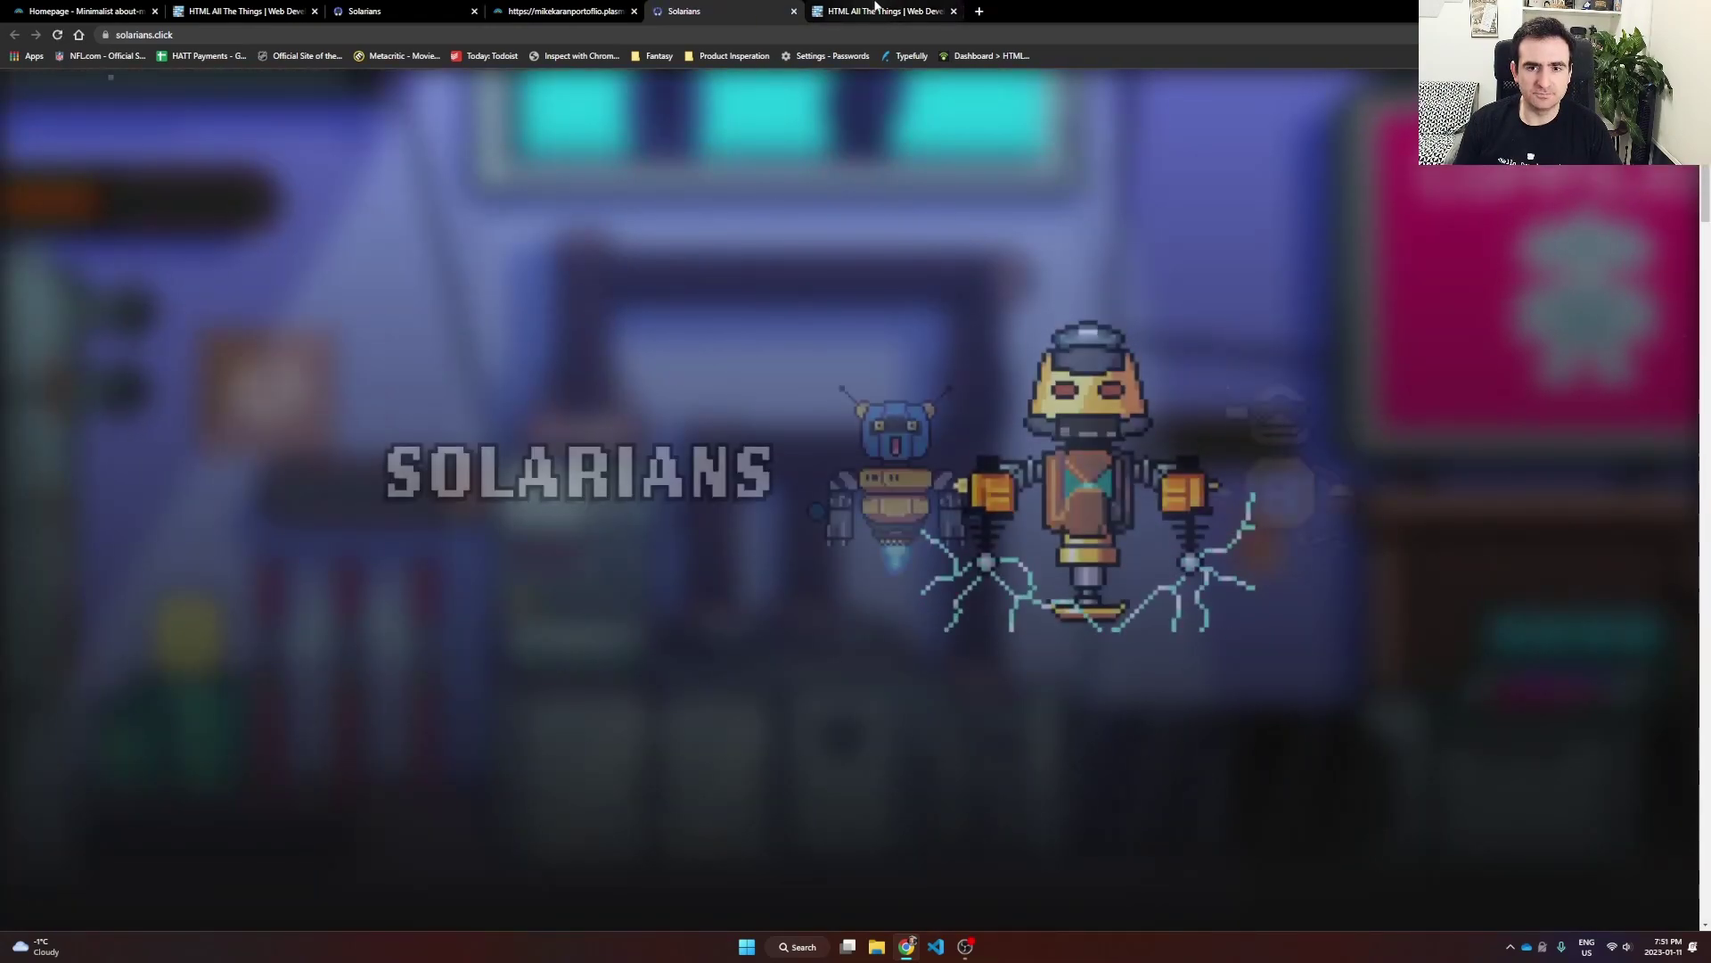
left_click(878, 10)
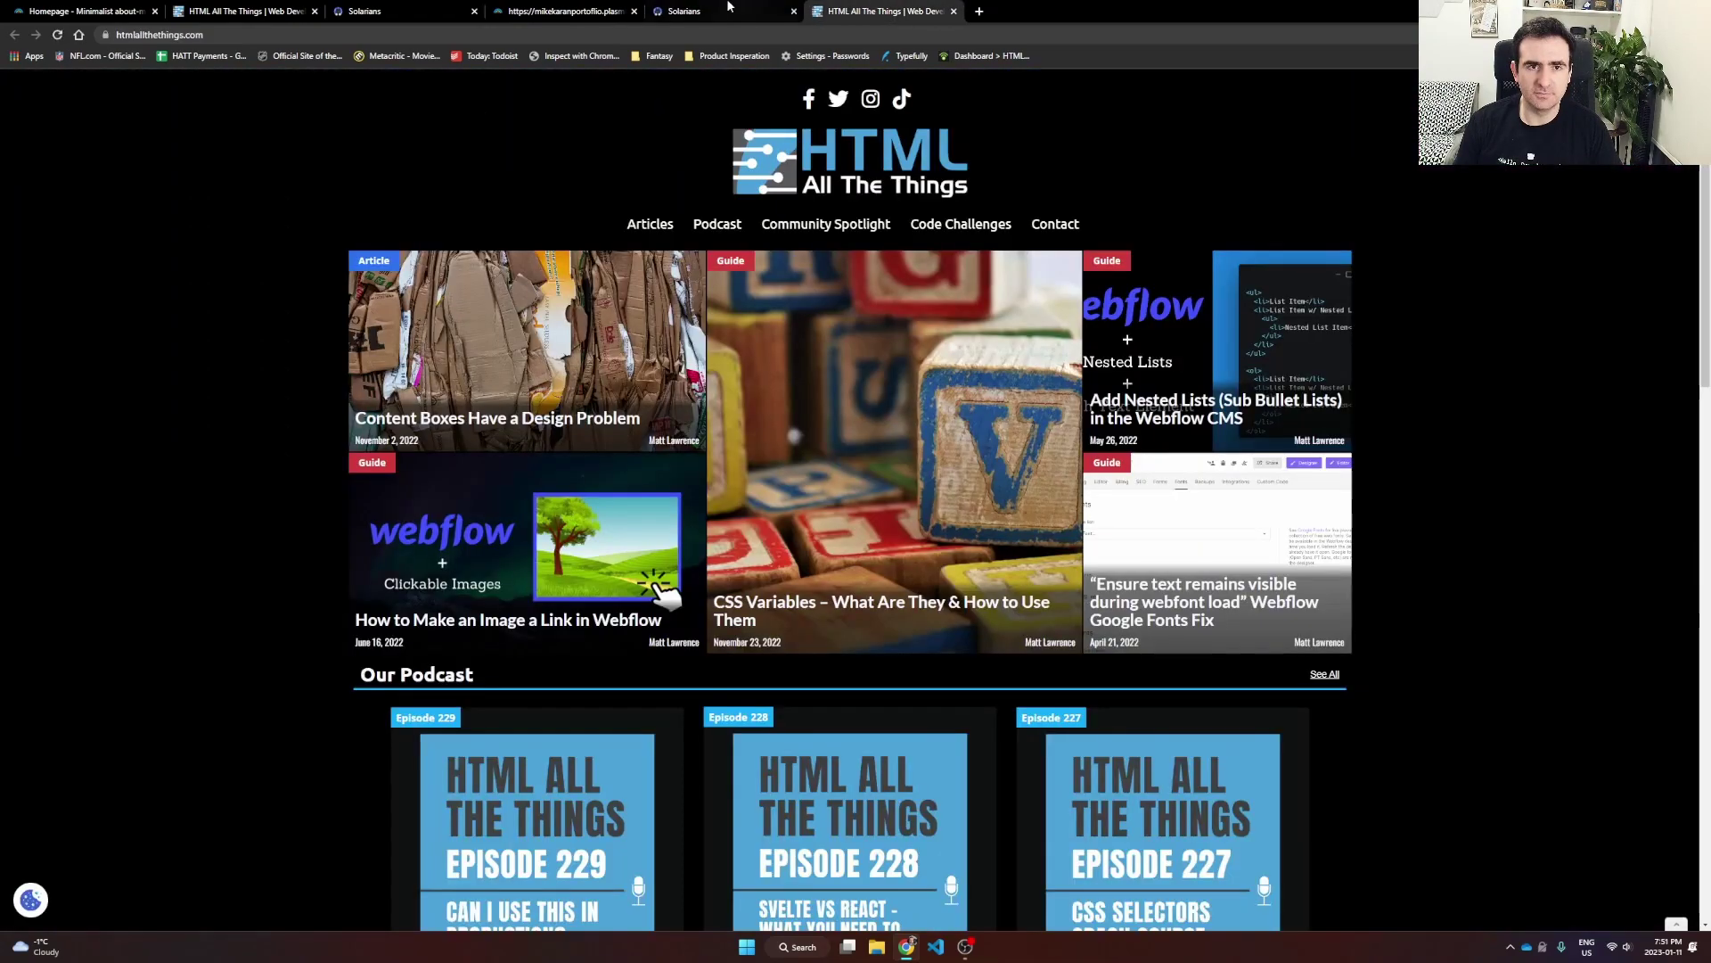
left_click(577, 8)
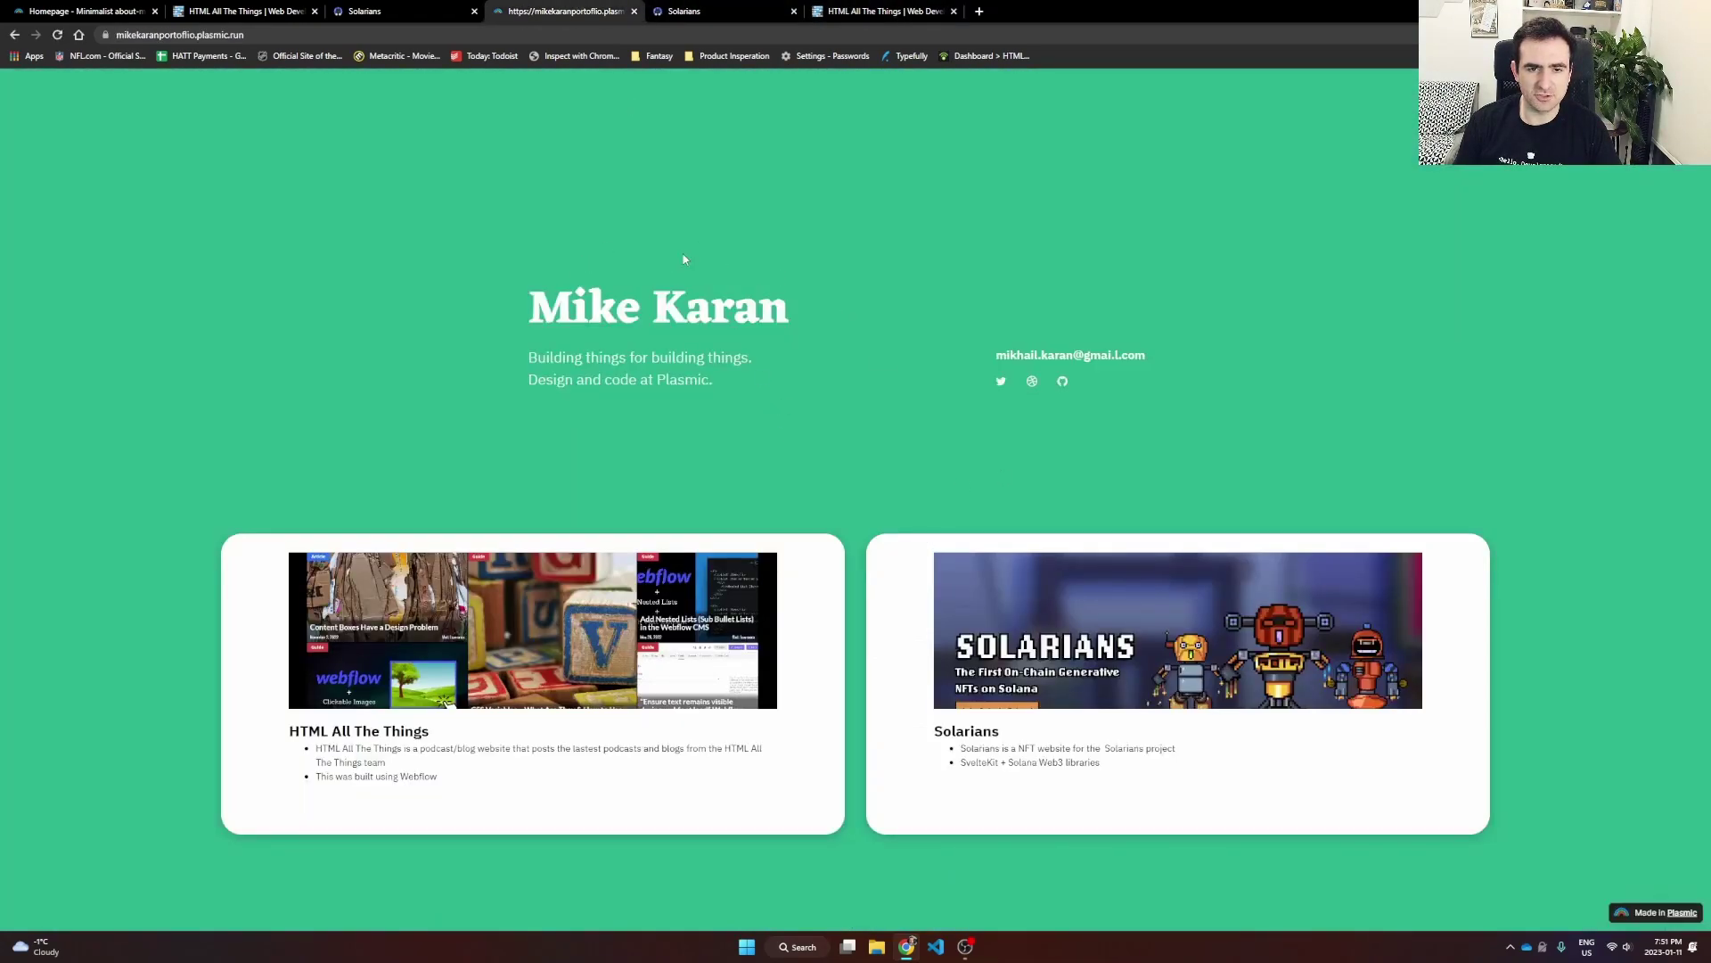